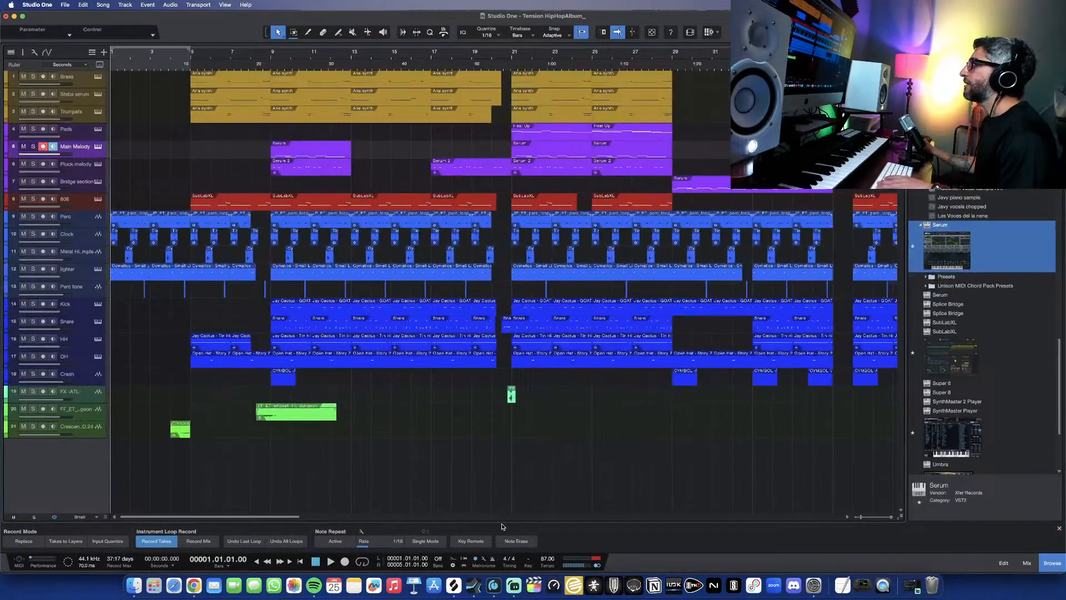
Step: Open the Revelator's mixer in Universal Control and lower the headphone volume
{"action": "left_click", "coordinate": [494, 587]}
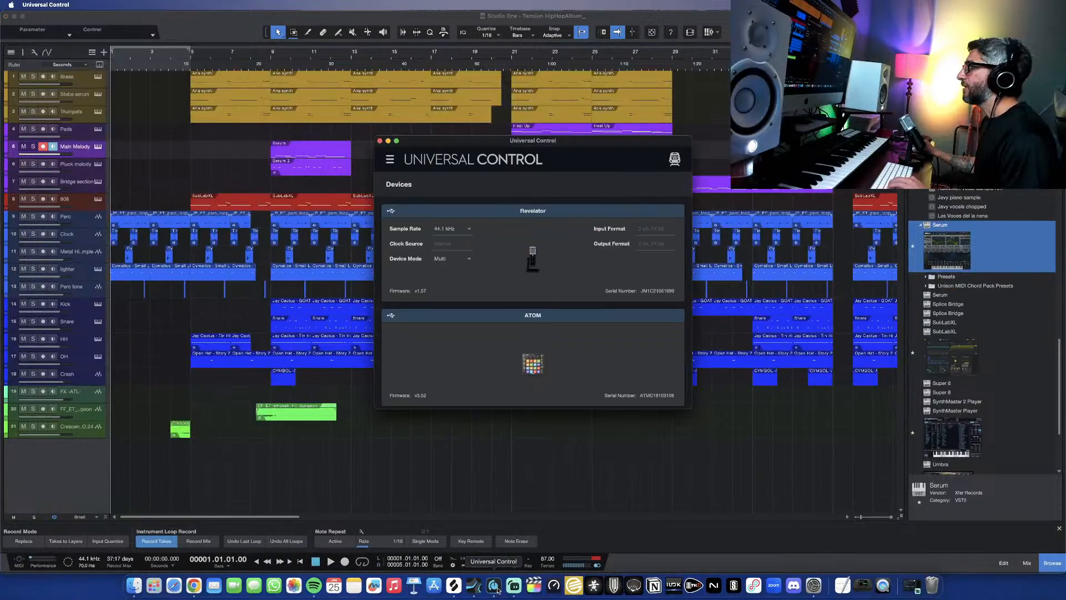
{"action": "left_click", "coordinate": [534, 215]}
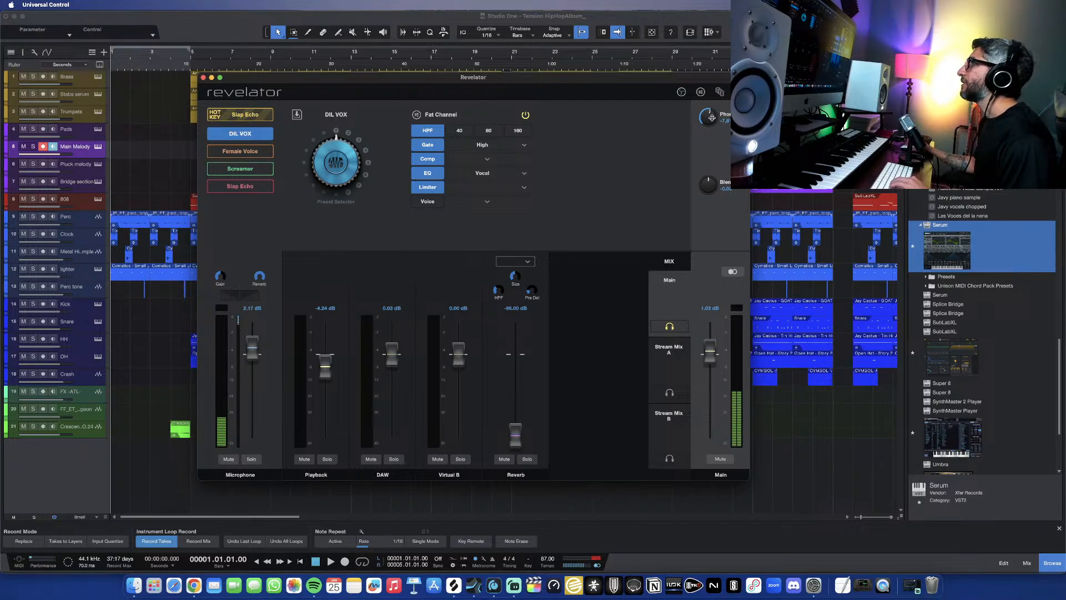
{"action": "scroll", "coordinate": [710, 118], "scroll_direction": "down", "scroll_amount": 3}
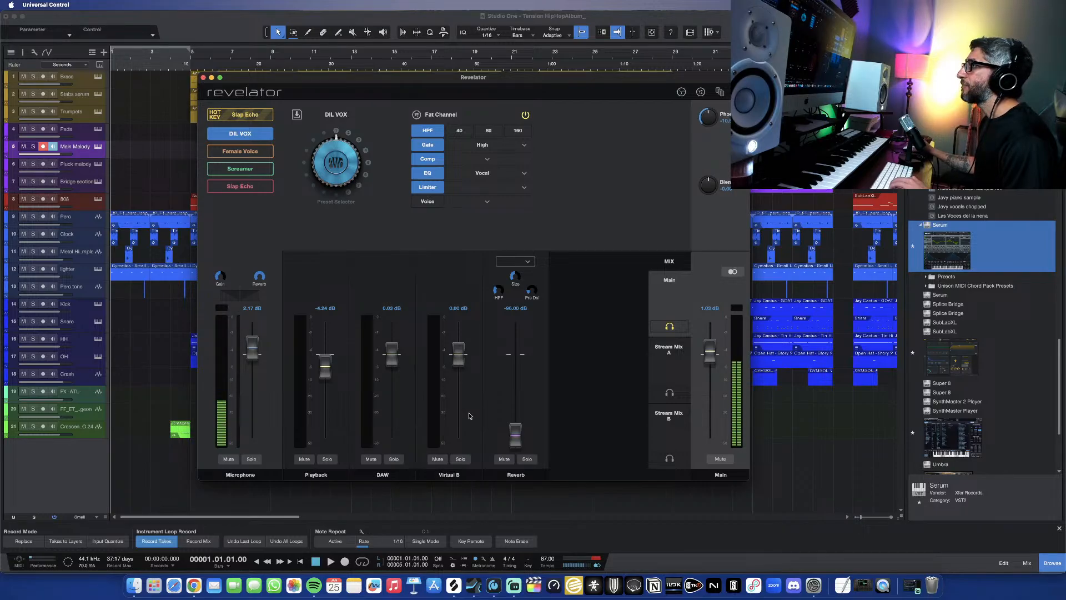
Step: Compare the channel levels of the Main mix and Stream Mix A, and return to the Studio One song
{"action": "left_click", "coordinate": [670, 368]}
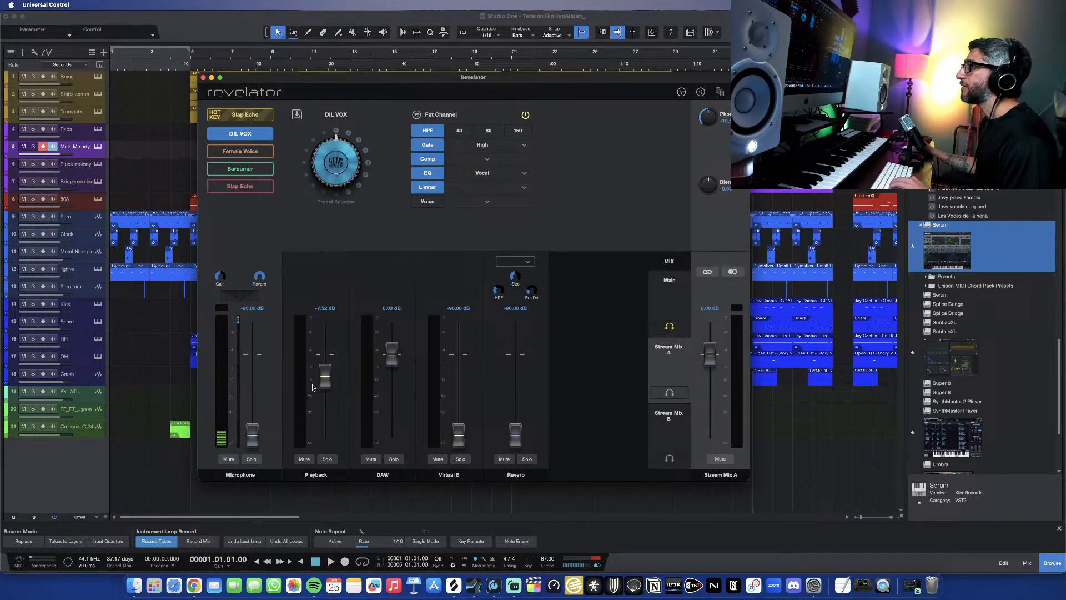
{"action": "left_click", "coordinate": [676, 307]}
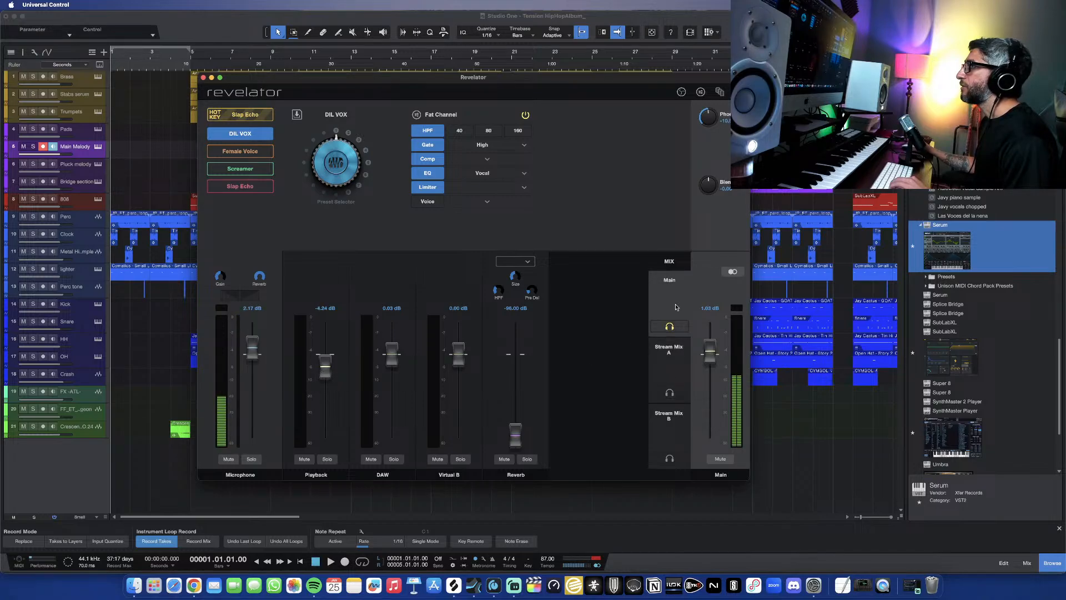
{"action": "left_click", "coordinate": [671, 353]}
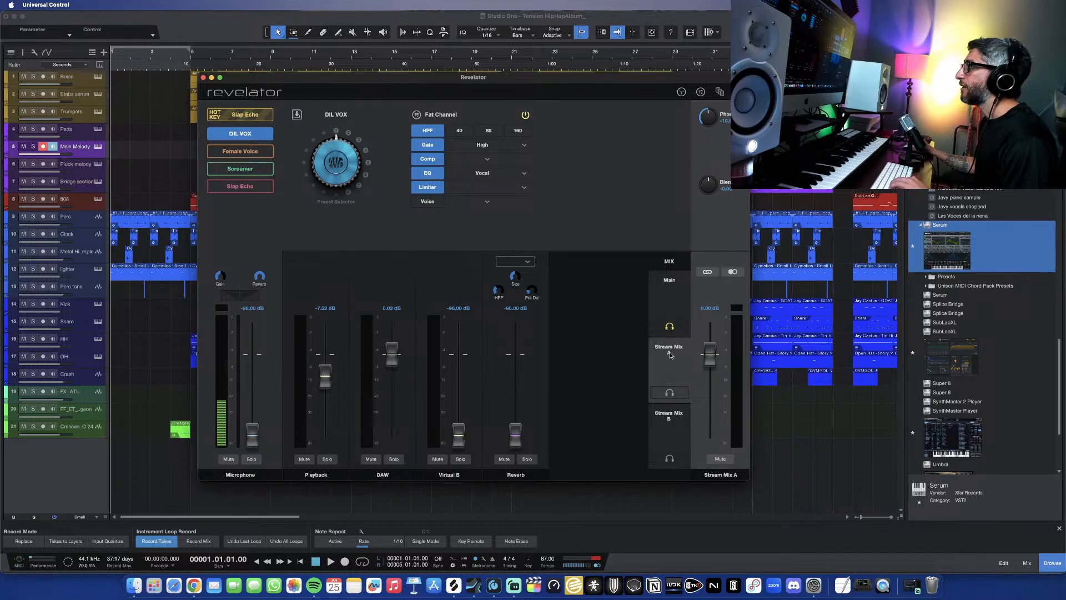
{"action": "left_click", "coordinate": [679, 305]}
{"action": "left_click", "coordinate": [161, 397]}
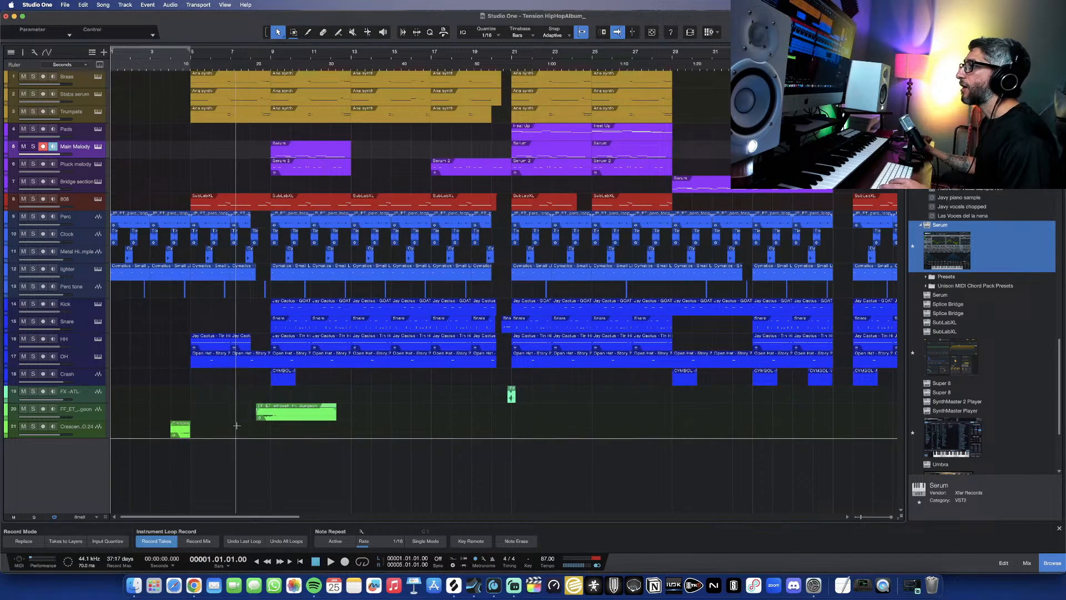
Step: Expand the song window to full screen and show the mixer console
{"action": "key", "text": "w"}
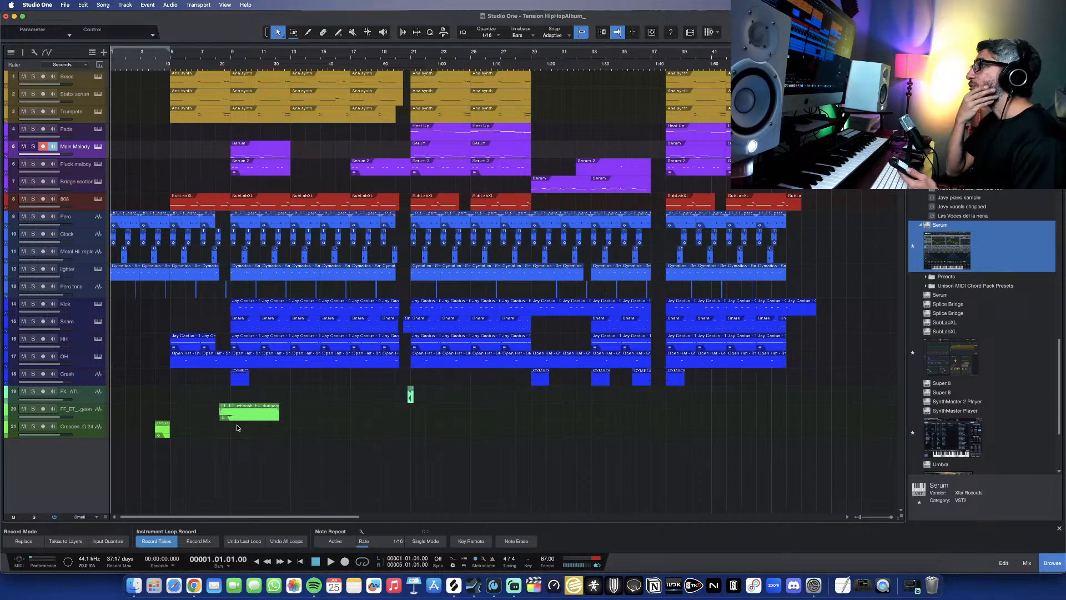
{"action": "left_click", "coordinate": [23, 17]}
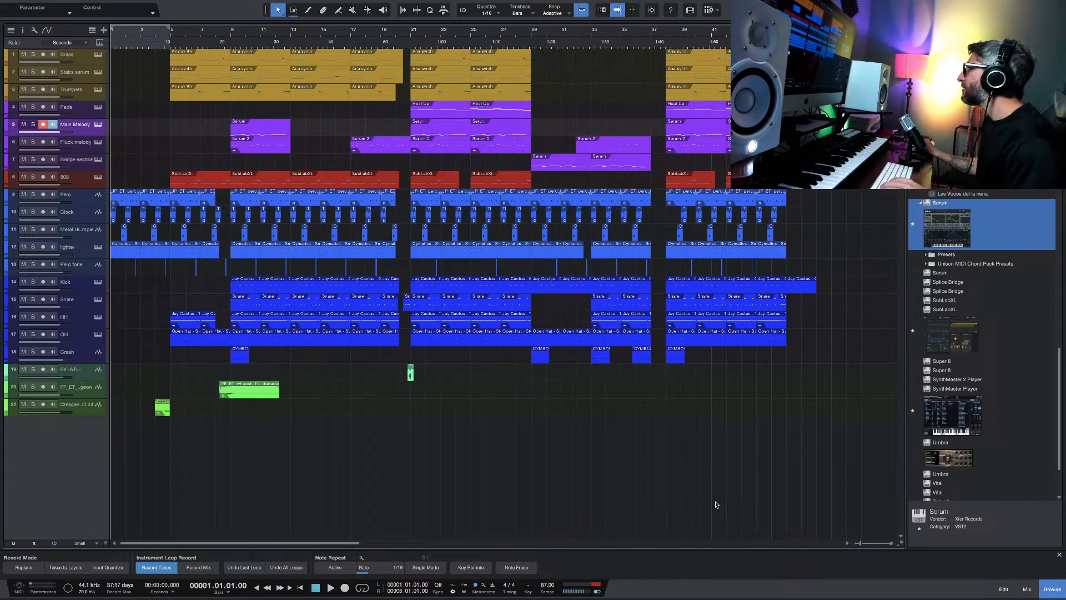
{"action": "left_click", "coordinate": [1027, 589]}
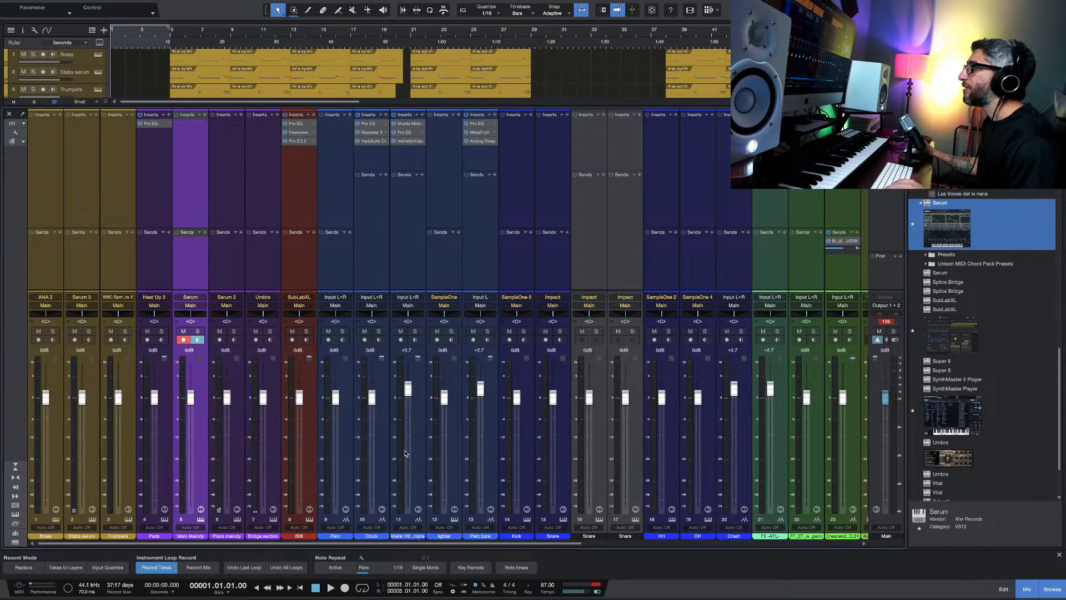
Step: Reset the volume faders of the Metal Hit, Crash, FX -ATL- and Perc tone channels to 0 dB
{"action": "left_click", "coordinate": [410, 398], "text": "alt"}
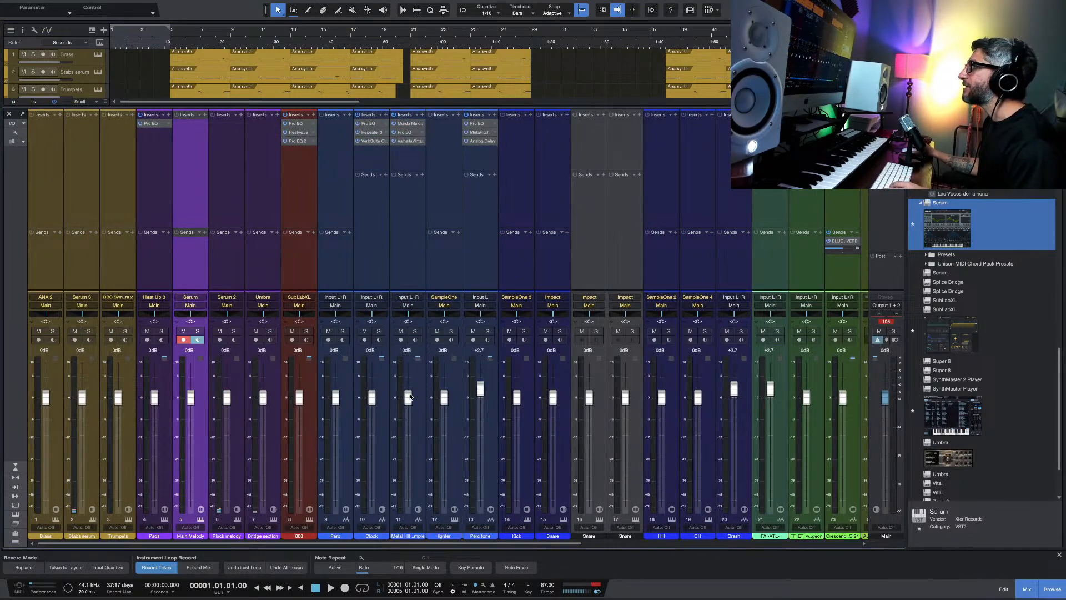
{"action": "left_click", "coordinate": [733, 391], "text": "alt"}
{"action": "left_click", "coordinate": [770, 389], "text": "alt"}
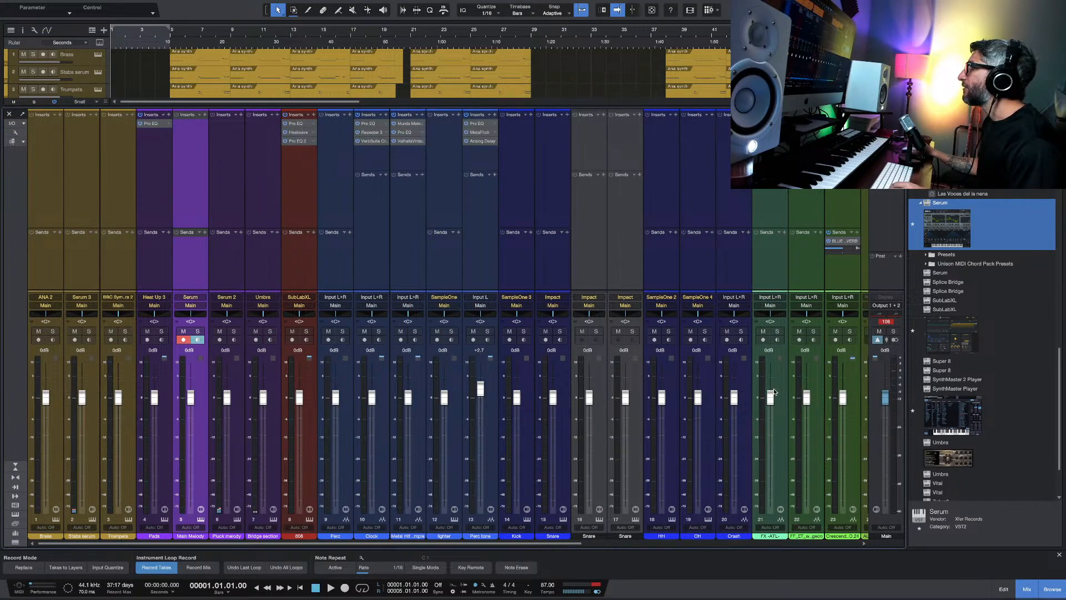
{"action": "left_click", "coordinate": [481, 391], "text": "alt"}
{"action": "scroll", "coordinate": [445, 454], "scroll_direction": "right", "scroll_amount": 1}
{"action": "scroll", "coordinate": [445, 453], "scroll_direction": "left", "scroll_amount": 1}
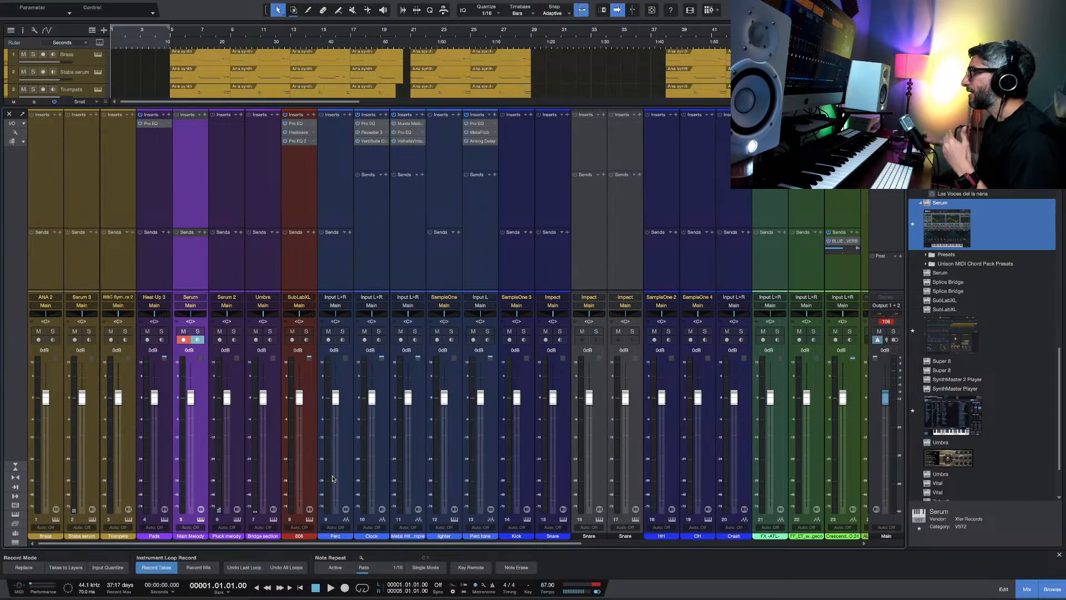
Step: Colour the two grey Snare channels blue to match the other drum channels
{"action": "left_click", "coordinate": [597, 469]}
{"action": "left_click", "coordinate": [626, 470], "text": "shift"}
{"action": "right_click", "coordinate": [587, 538]}
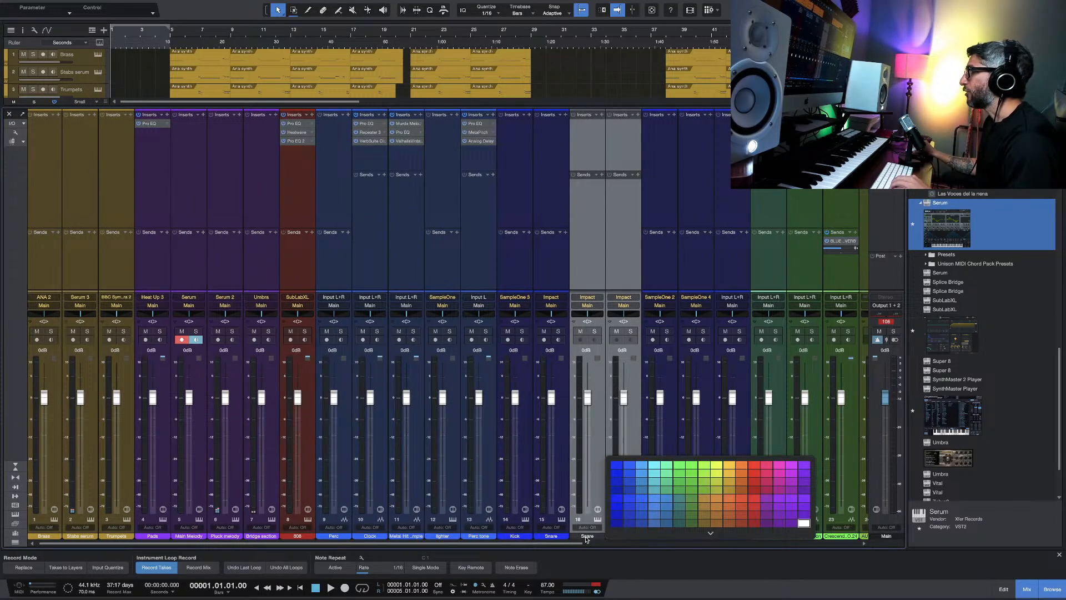
{"action": "left_click", "coordinate": [618, 503]}
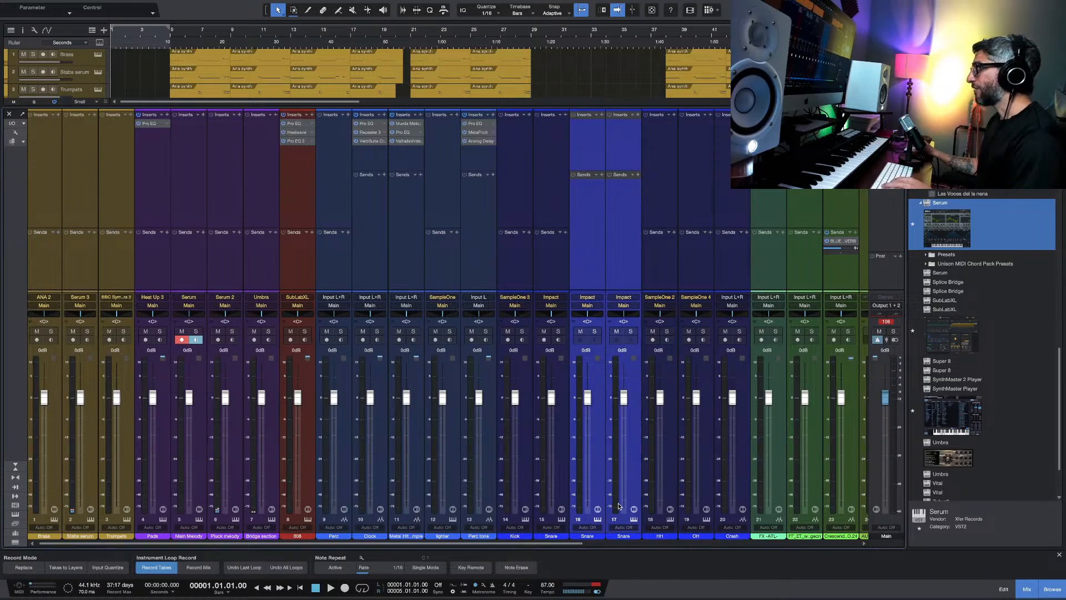
Step: Move the drum channels from Kick to Crash to the beginning of the mixer, ahead of Brass
{"action": "left_click", "coordinate": [528, 477]}
{"action": "left_click", "coordinate": [746, 473], "text": "shift"}
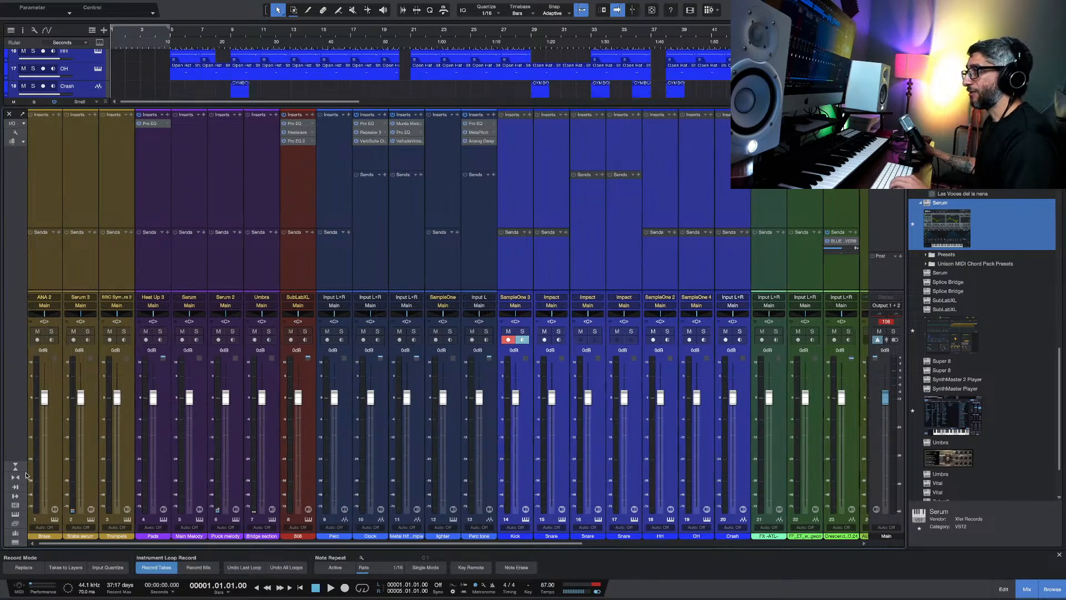
{"action": "scroll", "coordinate": [31, 476], "scroll_direction": "left", "scroll_amount": 1}
{"action": "left_click_drag", "start_coordinate": [31, 475], "coordinate": [32, 475]}
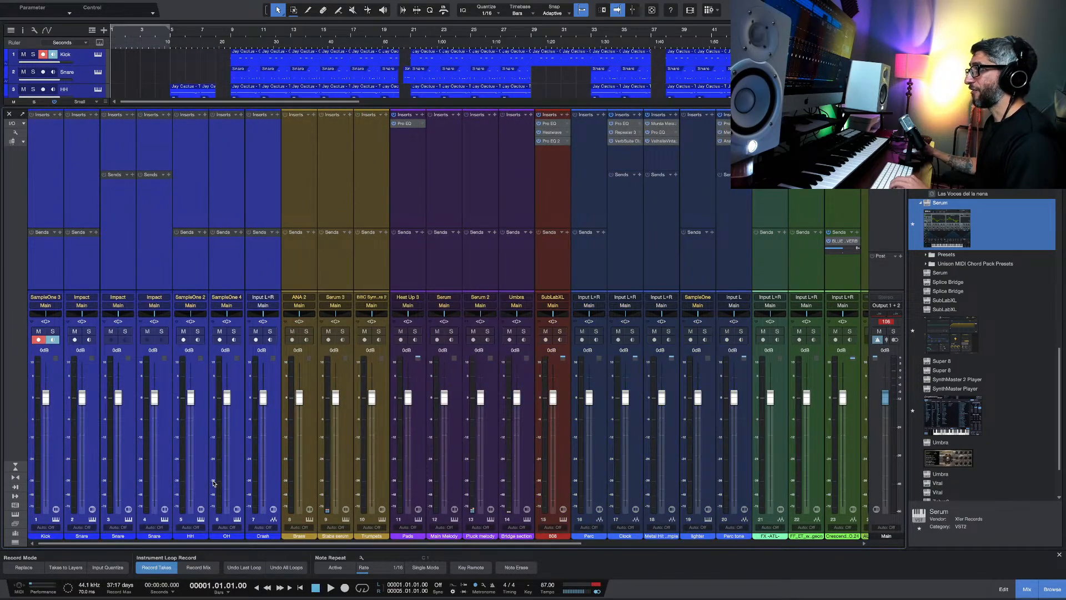
Step: Move the 808 channel right after Crash and place the channels from Perc to Perc tone in front of it
{"action": "left_click_drag", "start_coordinate": [562, 468], "coordinate": [314, 469]}
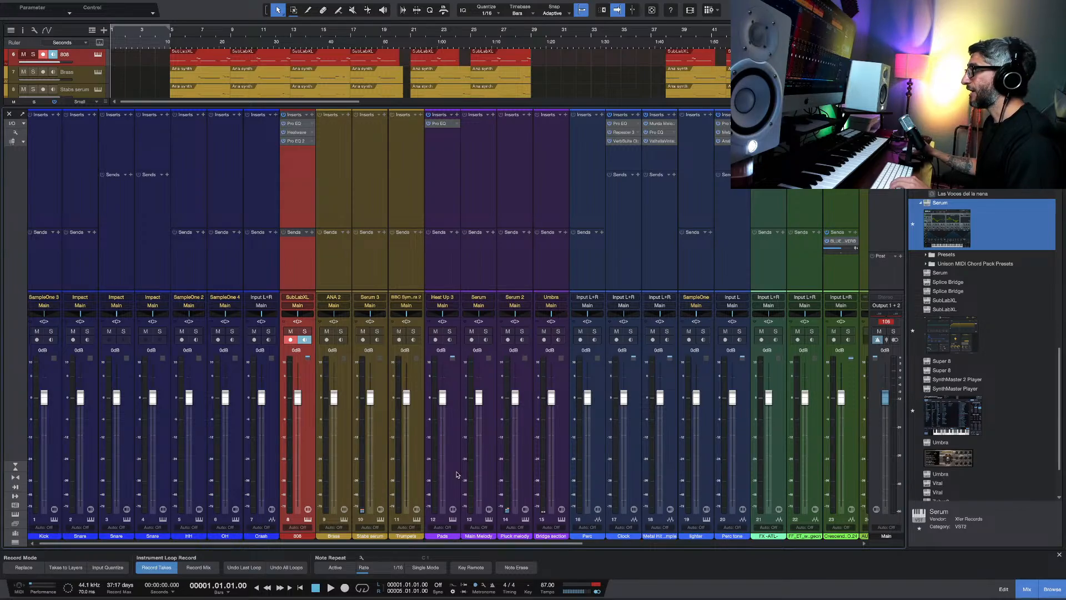
{"action": "left_click", "coordinate": [597, 472]}
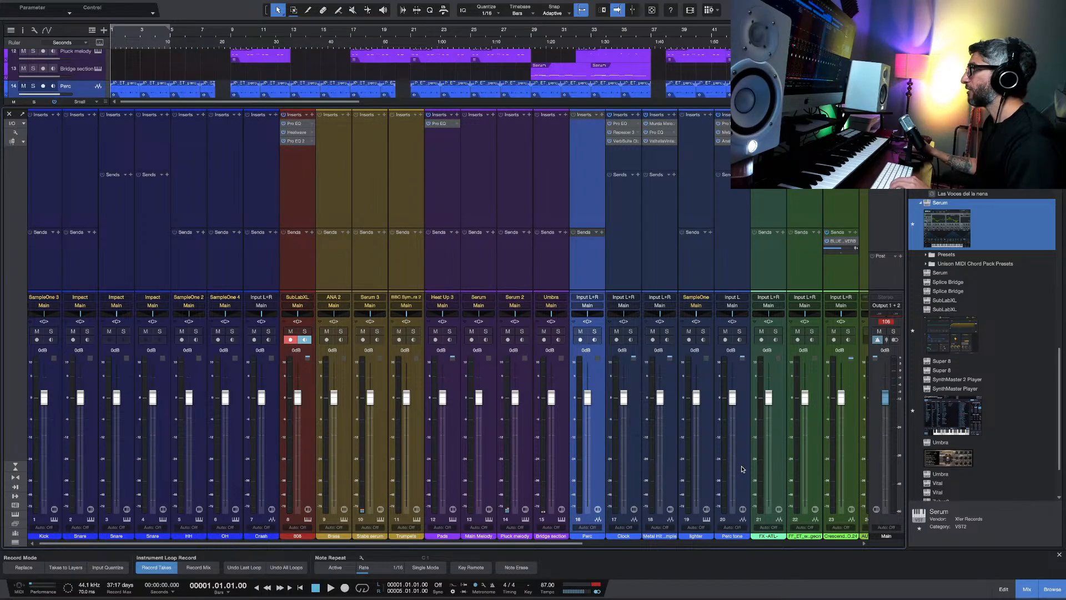
{"action": "left_click", "coordinate": [738, 470], "text": "shift"}
{"action": "left_click_drag", "start_coordinate": [599, 470], "coordinate": [292, 483]}
{"action": "scroll", "coordinate": [374, 457], "scroll_direction": "left", "scroll_amount": 2}
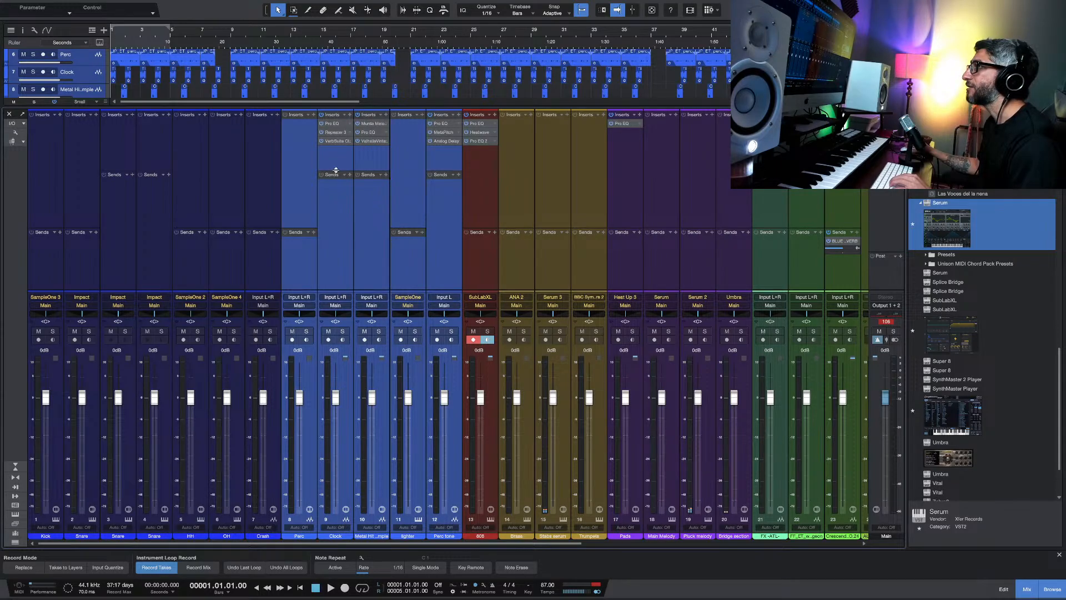
Step: Enlarge the insert area of the mixer channels slightly and disarm recording on the 808 channel
{"action": "mouse_move", "coordinate": [335, 168]}
{"action": "left_mouse_down"}
{"action": "mouse_move", "coordinate": [338, 205]}
{"action": "mouse_move", "coordinate": [340, 178]}
{"action": "left_mouse_up"}
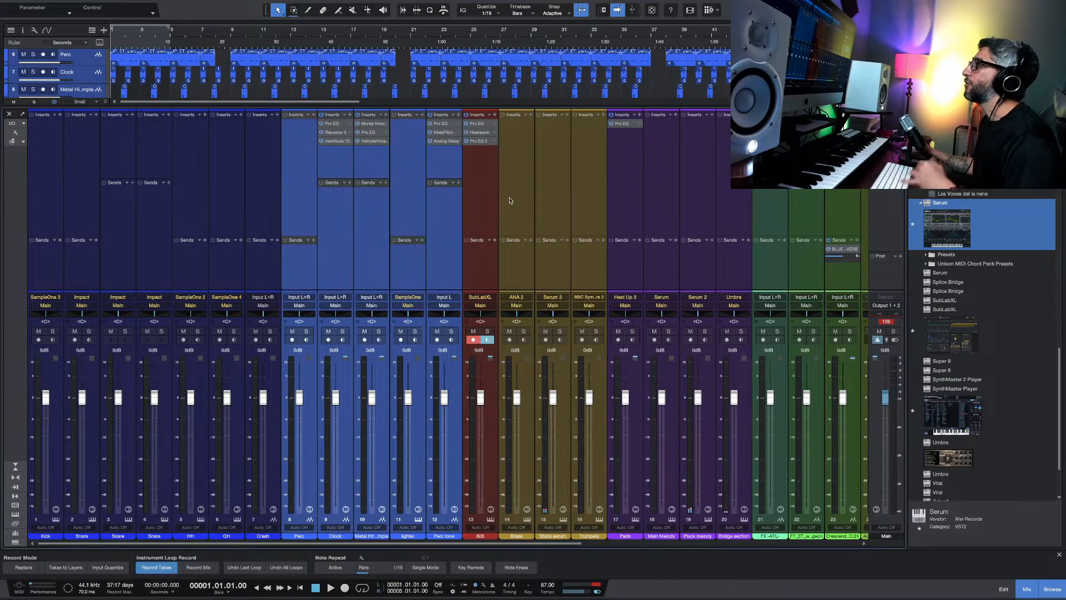
{"action": "left_click", "coordinate": [474, 340]}
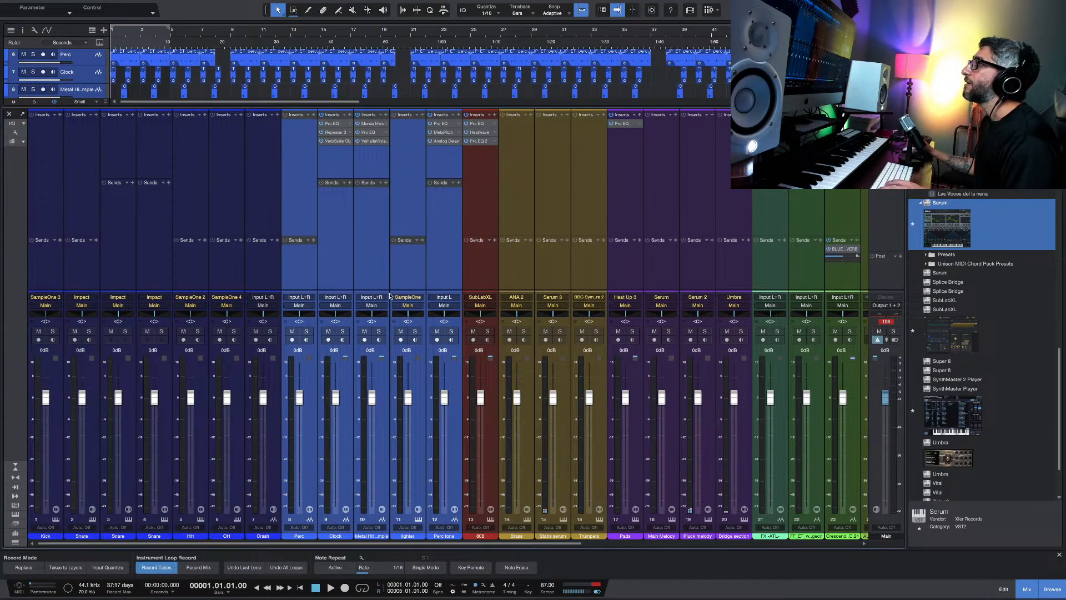
Step: Hide the mixer and set an active loop range from bar 9 to bar 21
{"action": "left_click", "coordinate": [8, 115]}
{"action": "scroll", "coordinate": [191, 71], "scroll_direction": "up", "scroll_amount": 2}
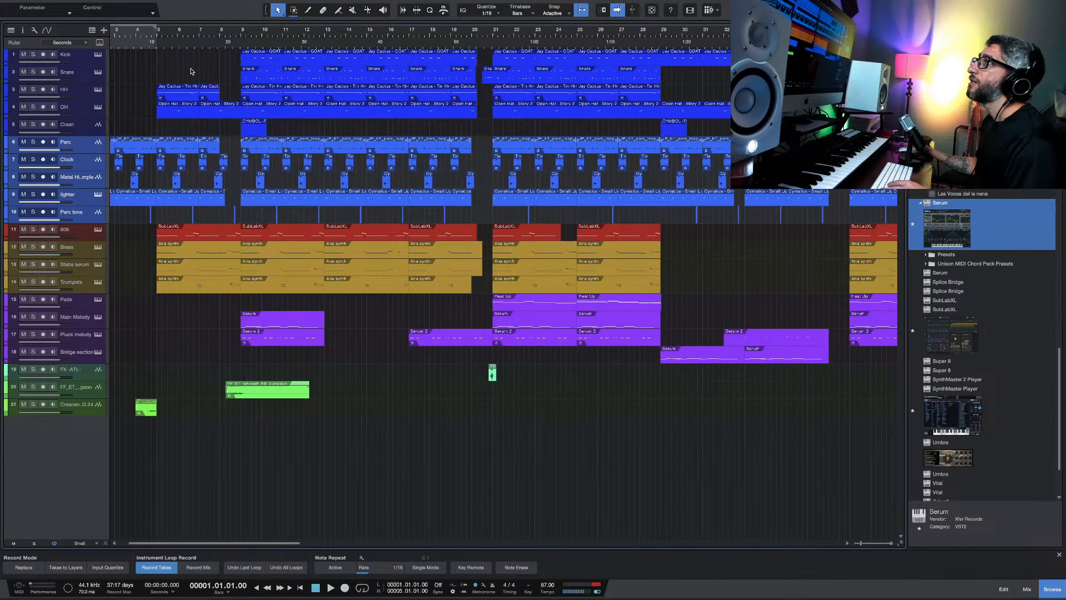
{"action": "scroll", "coordinate": [191, 72], "scroll_direction": "down", "scroll_amount": 3}
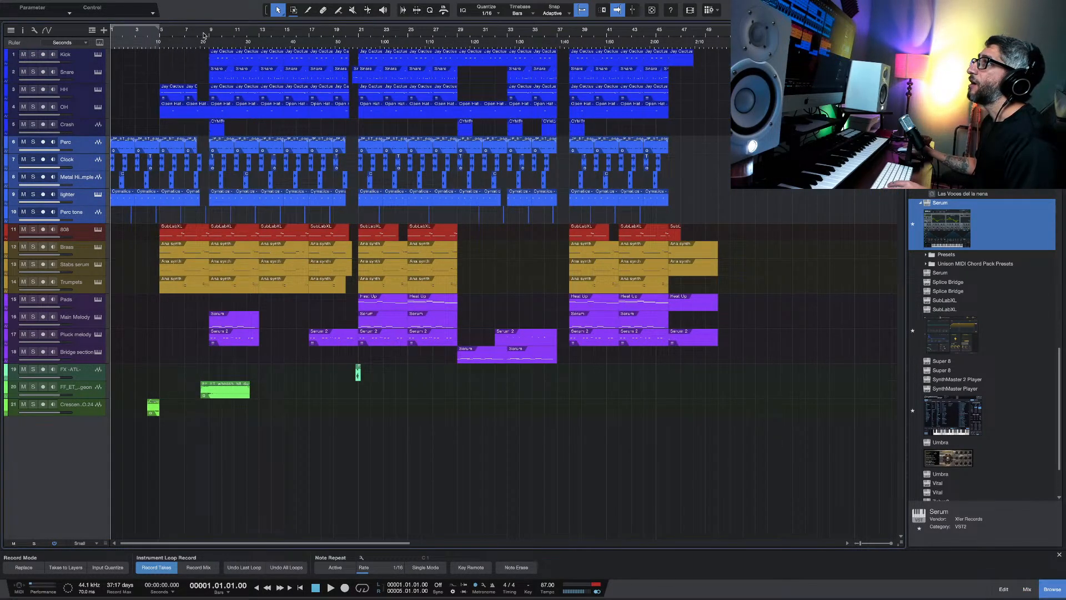
{"action": "left_click", "coordinate": [210, 24]}
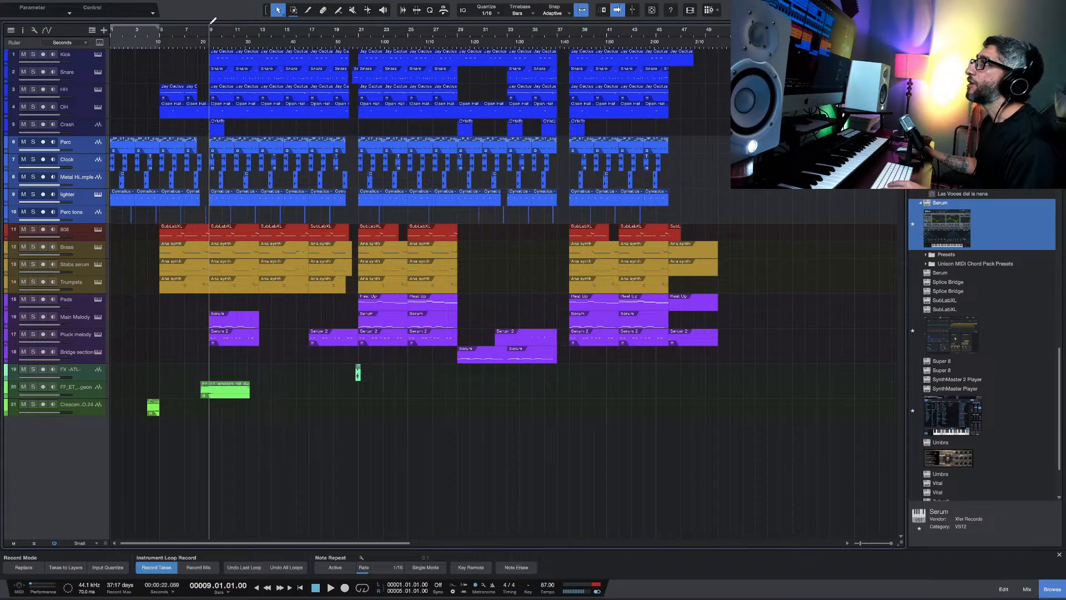
{"action": "left_click_drag", "start_coordinate": [213, 21], "coordinate": [362, 36]}
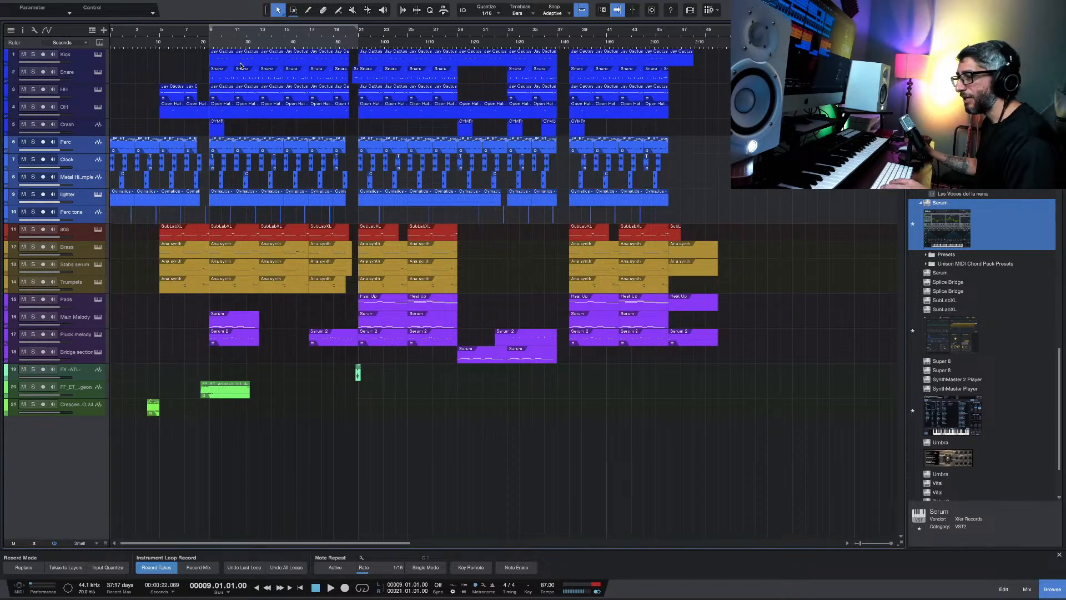
{"action": "key", "text": "slash"}
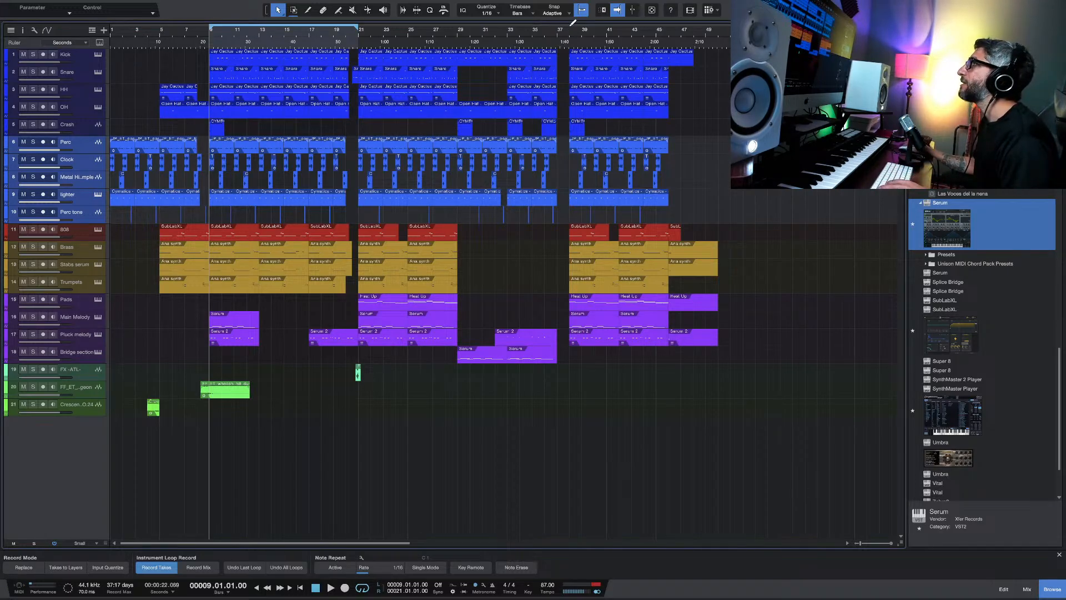
Step: Set the loop range to bars 38 to 47 and play it back while checking the levels in the mixer
{"action": "left_click_drag", "start_coordinate": [570, 31], "coordinate": [685, 35]}
{"action": "scroll", "coordinate": [683, 40], "scroll_direction": "down", "scroll_amount": 1}
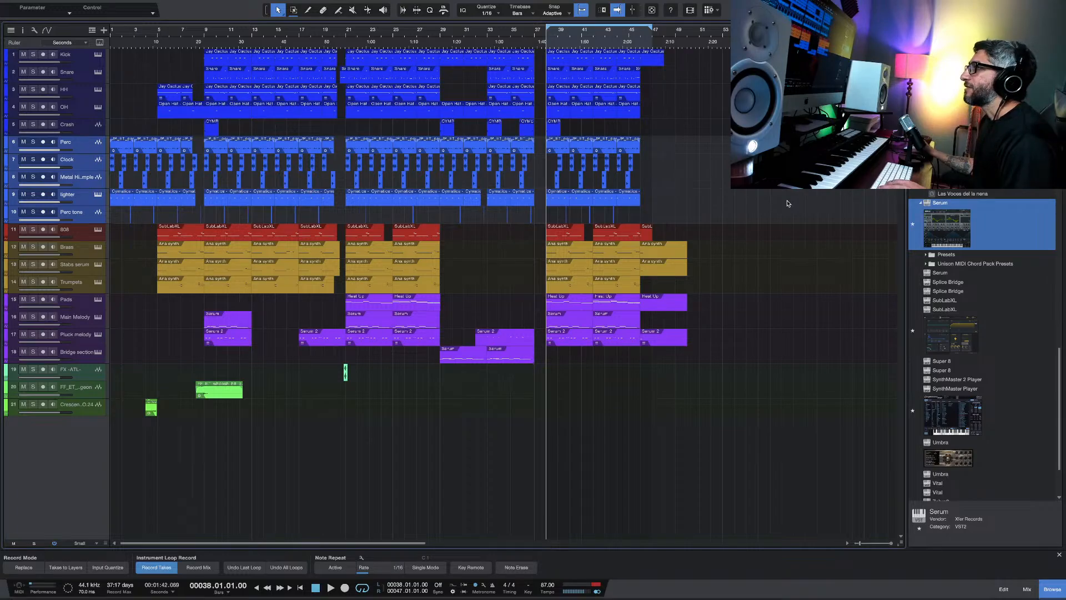
{"action": "key", "text": "space"}
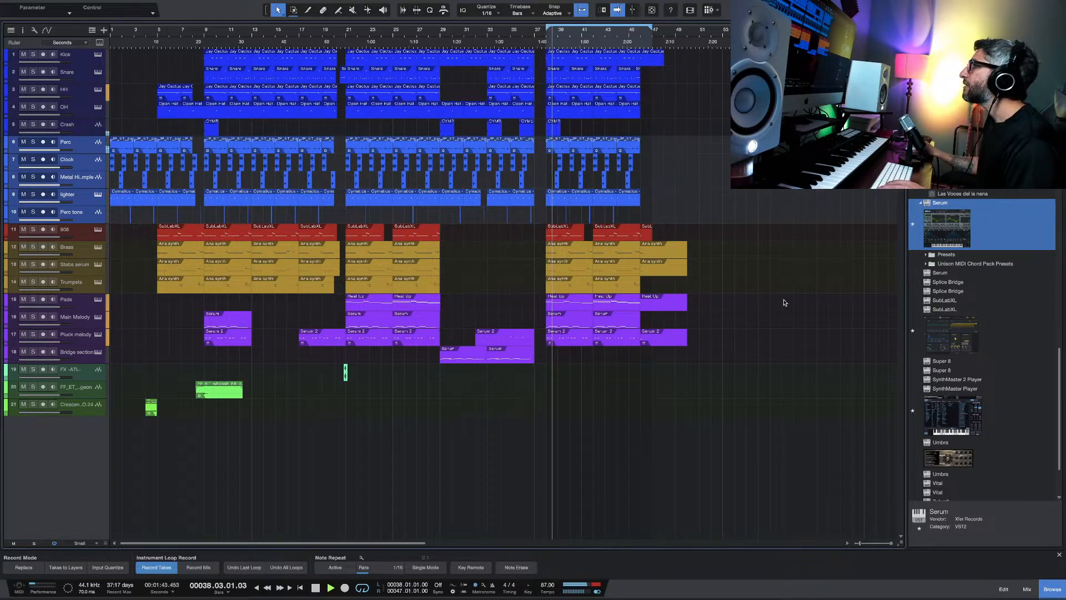
{"action": "key", "text": "F3"}
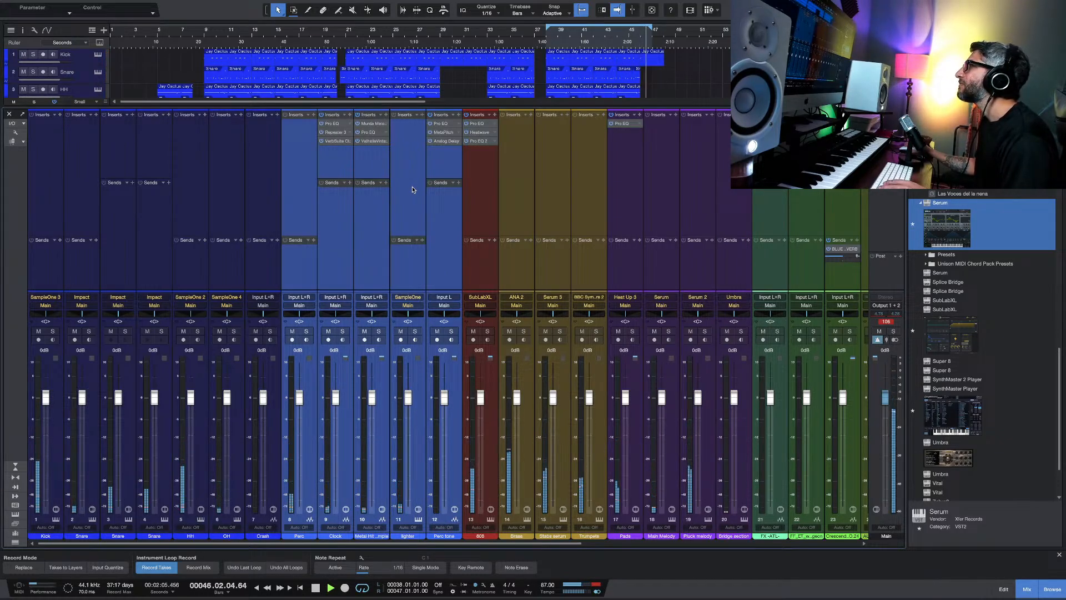
{"action": "key", "text": "space"}
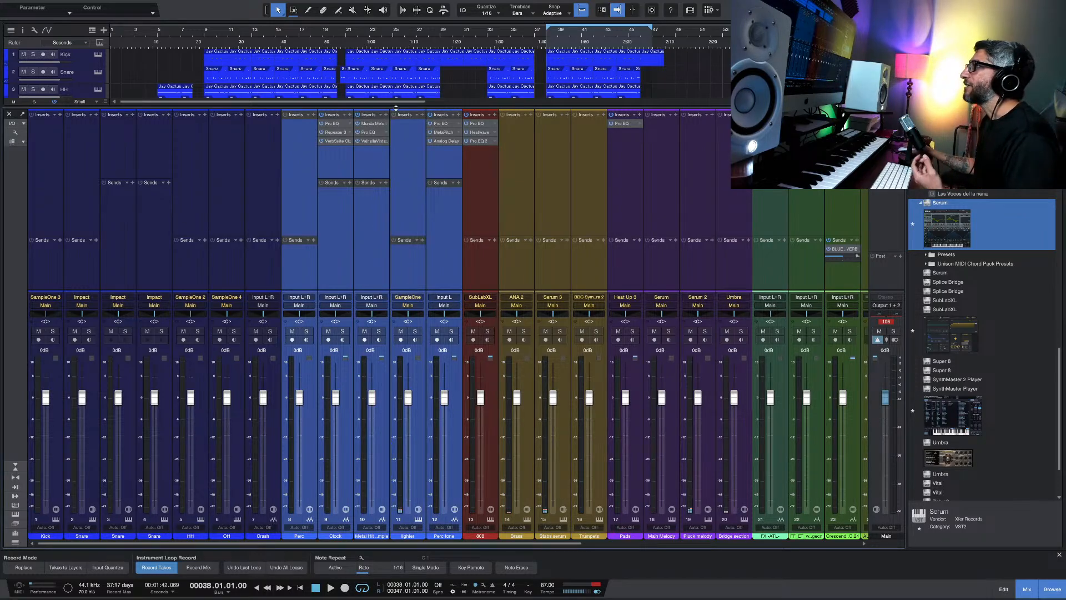
Step: Make the mixer taller and show the input gain controls on its channels
{"action": "left_click_drag", "start_coordinate": [396, 103], "coordinate": [394, 92]}
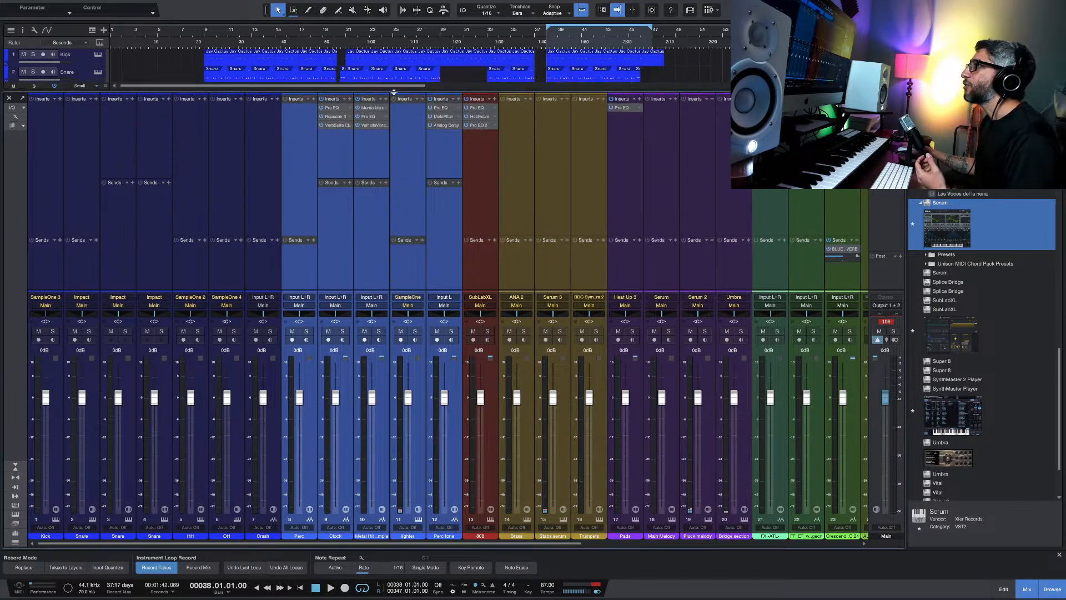
{"action": "left_click", "coordinate": [235, 149]}
{"action": "key", "text": "shift+g"}
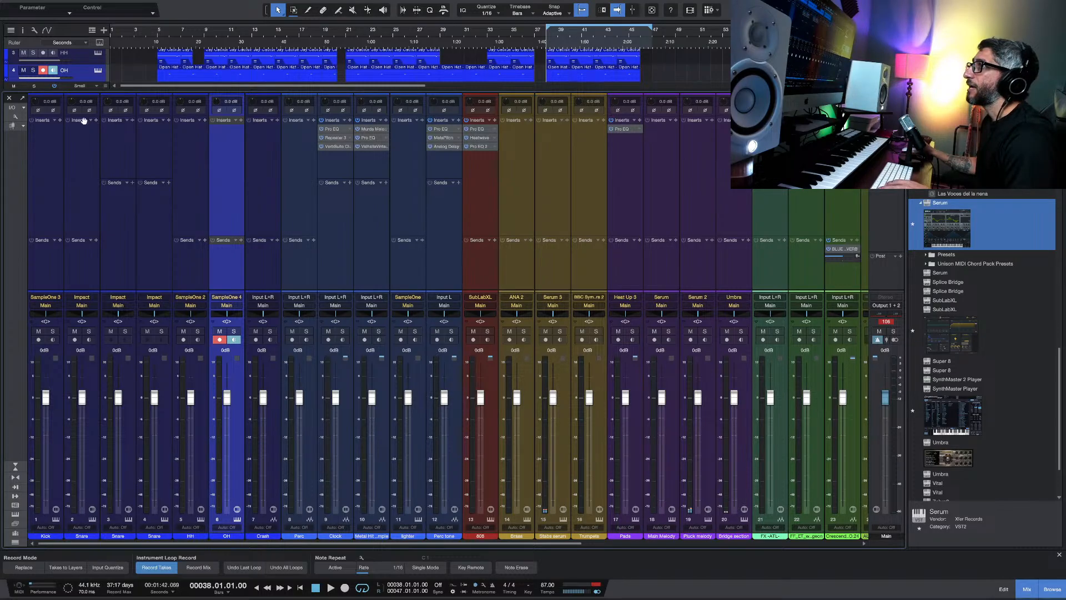
Step: Play the loop and lower the input gain on the Kick and HH channels, leaving the first Snare's gain at 0 dB
{"action": "key", "text": "space"}
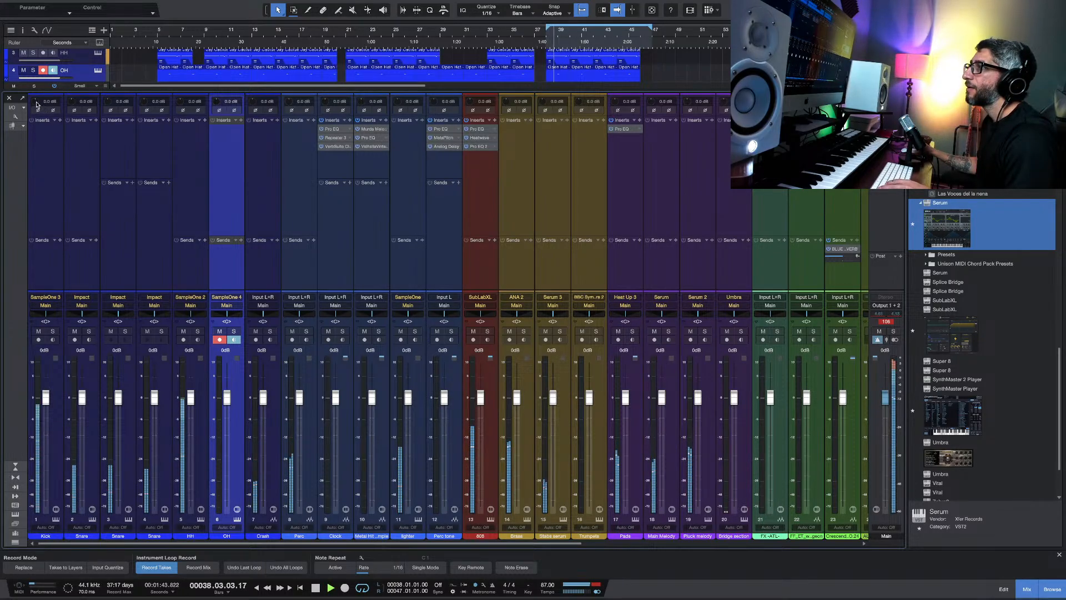
{"action": "left_click_drag", "start_coordinate": [36, 105], "coordinate": [71, 106]}
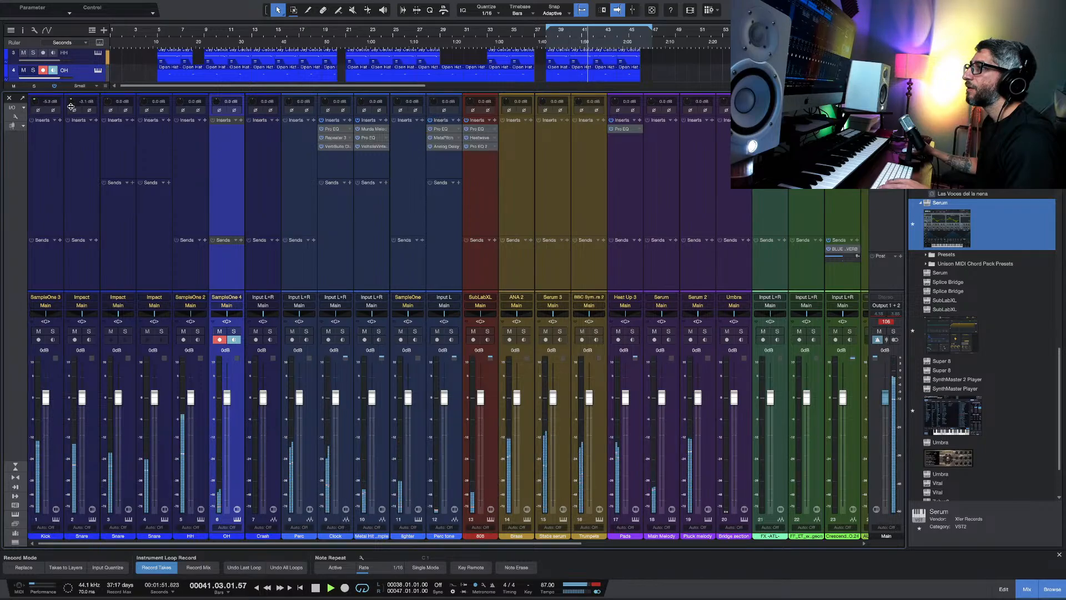
{"action": "left_click_drag", "start_coordinate": [71, 107], "coordinate": [73, 103]}
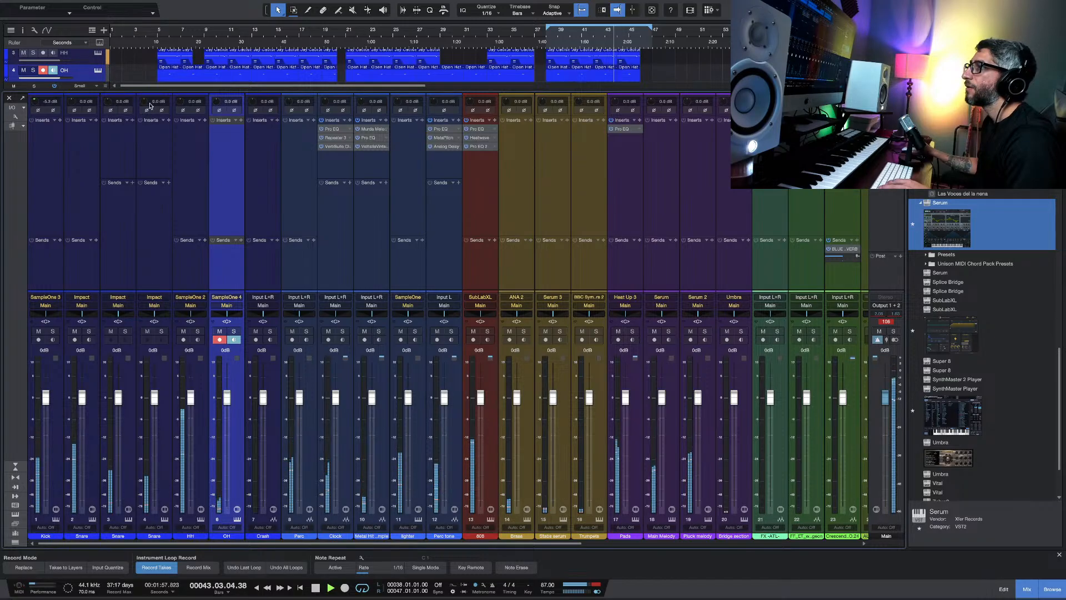
{"action": "left_click_drag", "start_coordinate": [180, 103], "coordinate": [179, 116]}
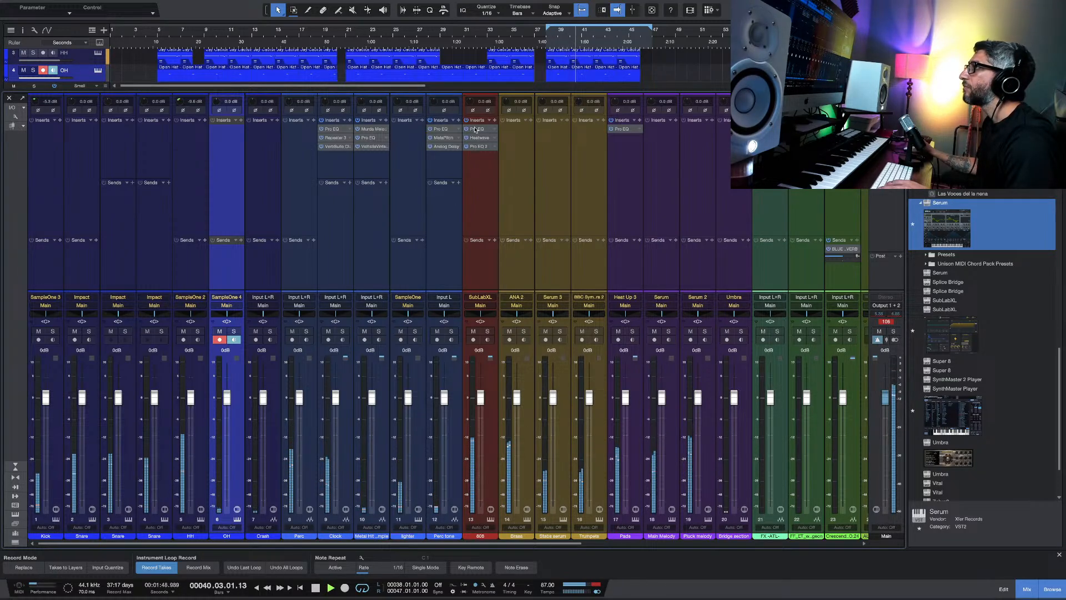
Step: Examine the curve and signal of the 808 channel's Pro EQ 2 during playback, close it and stop the transport
{"action": "left_click", "coordinate": [482, 146]}
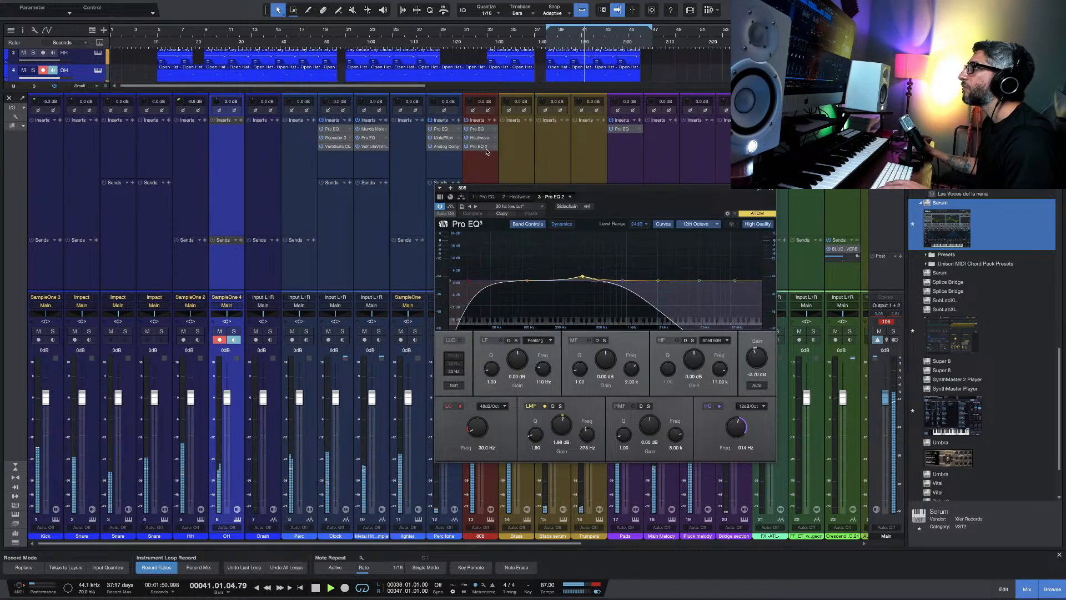
{"action": "left_click_drag", "start_coordinate": [649, 189], "coordinate": [729, 135]}
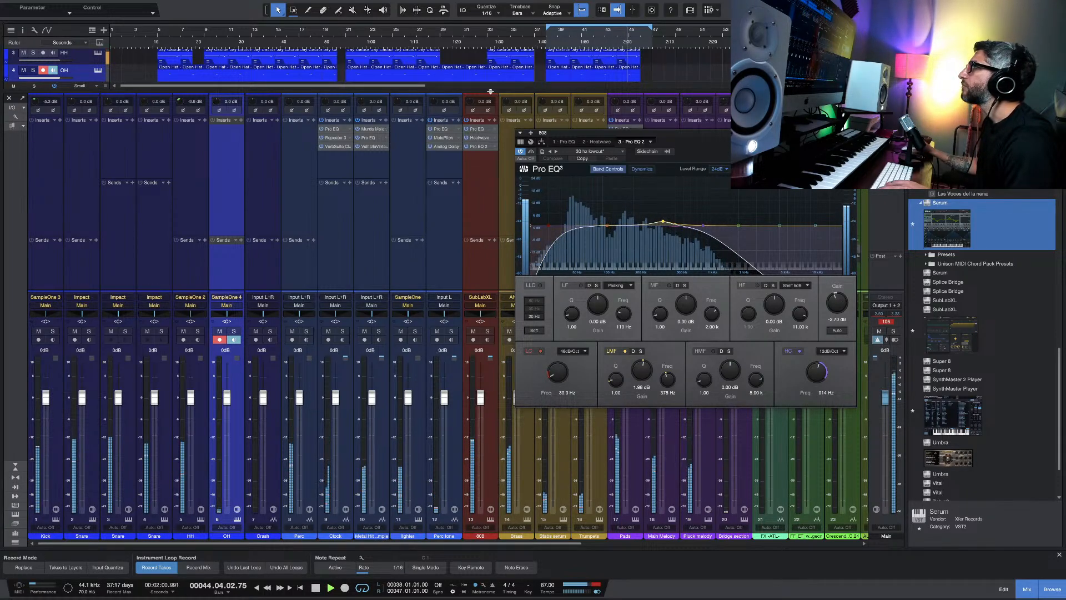
{"action": "key", "text": "Escape"}
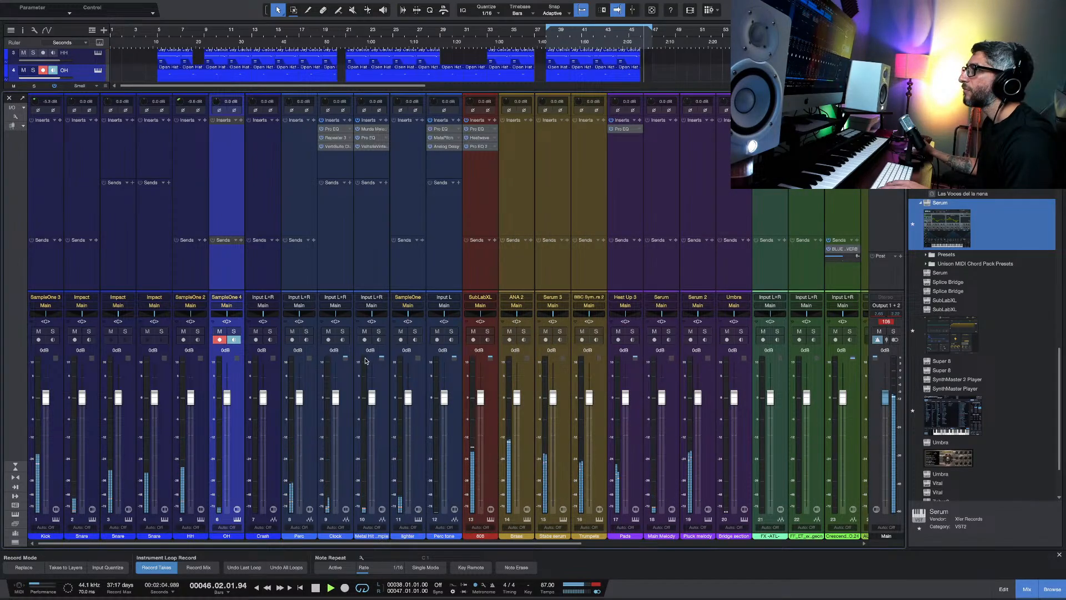
{"action": "key", "text": "space"}
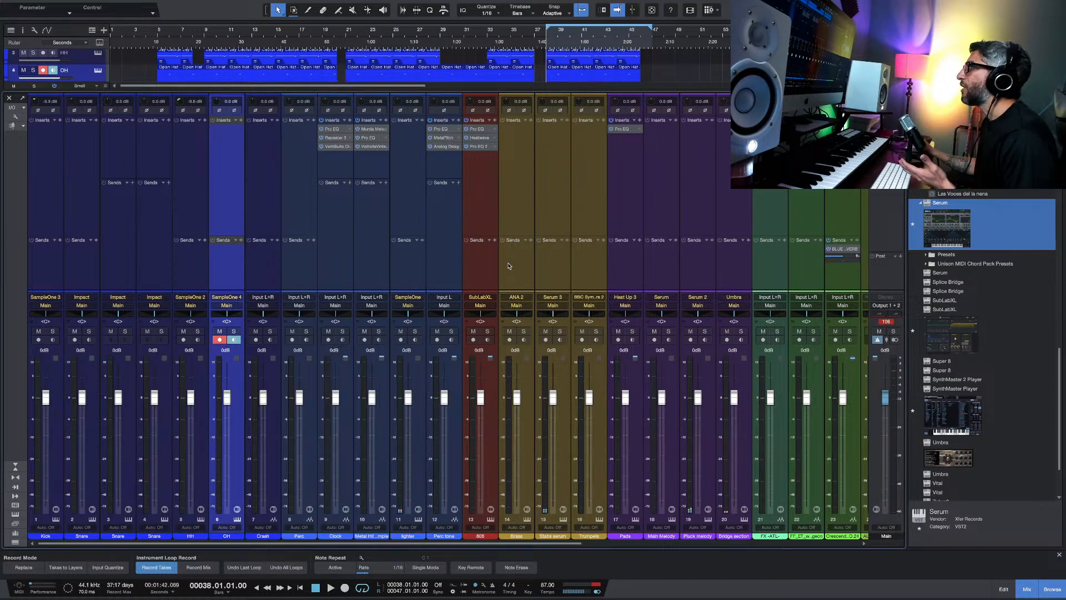
{"action": "scroll", "coordinate": [312, 415], "scroll_direction": "right", "scroll_amount": 3}
{"action": "scroll", "coordinate": [313, 416], "scroll_direction": "right", "scroll_amount": 4}
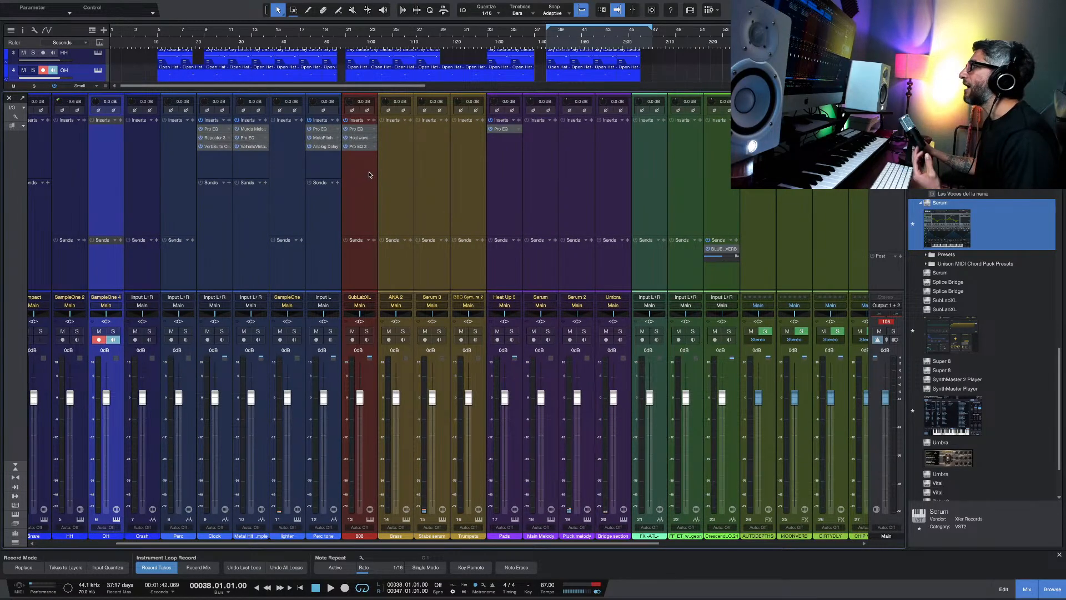
{"action": "scroll", "coordinate": [472, 345], "scroll_direction": "right", "scroll_amount": 2}
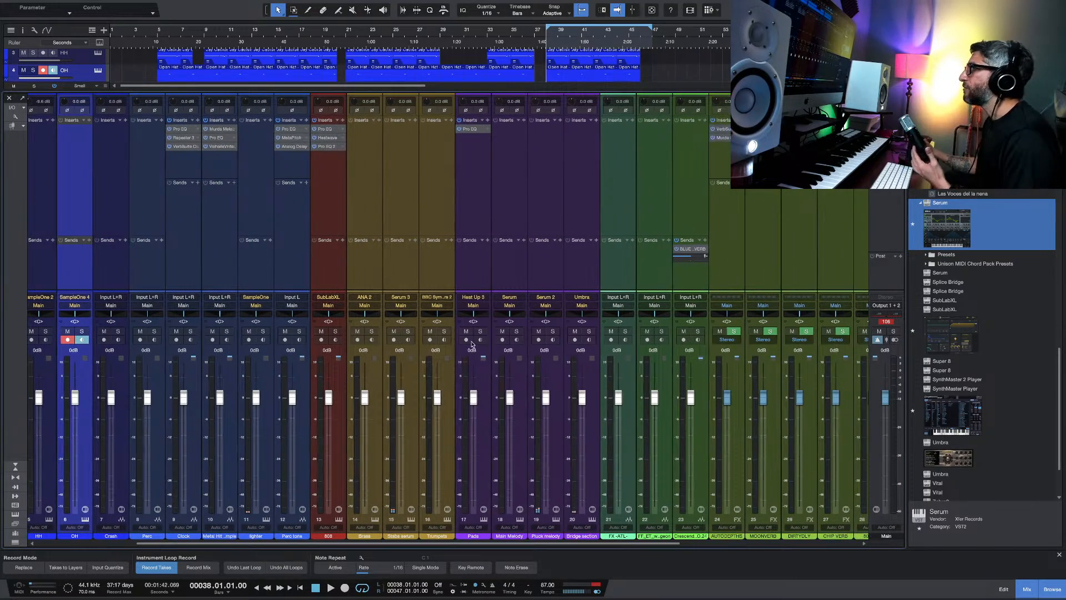
{"action": "scroll", "coordinate": [342, 449], "scroll_direction": "left", "scroll_amount": 8}
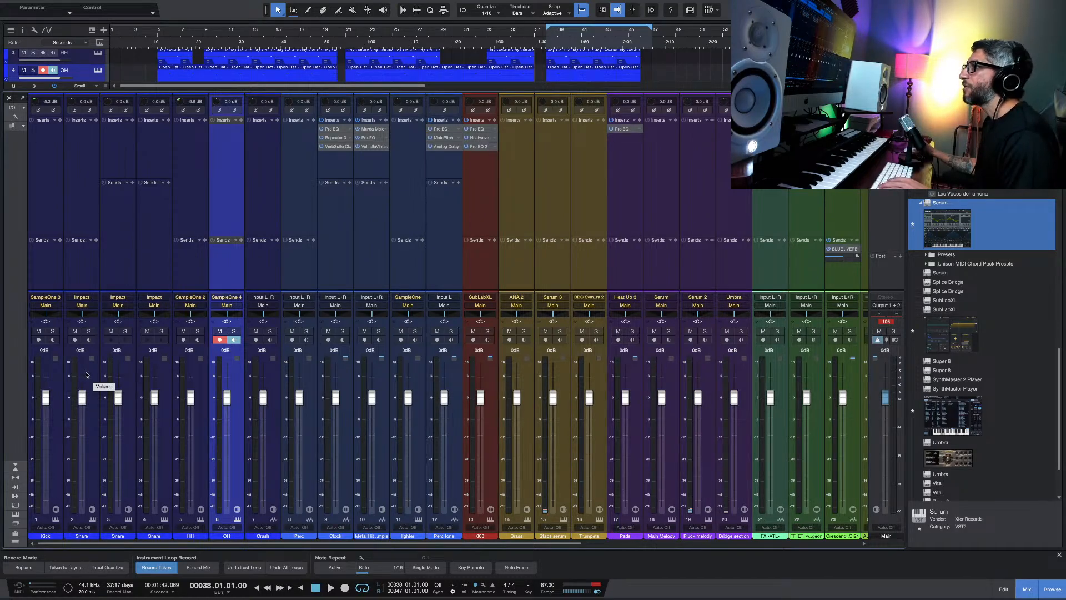
Step: Select all channels from Kick to the Crescendo effect, lower their faders together to minus infinity and release the multiple selection
{"action": "left_click", "coordinate": [55, 428]}
{"action": "scroll", "coordinate": [687, 412], "scroll_direction": "right", "scroll_amount": 10}
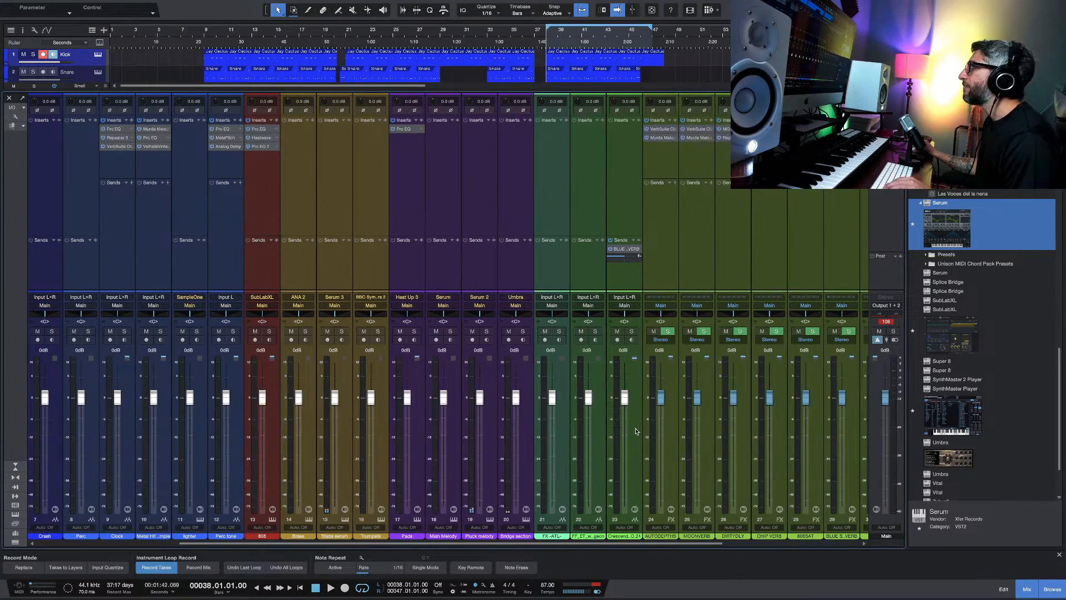
{"action": "left_click", "coordinate": [636, 430], "text": "shift"}
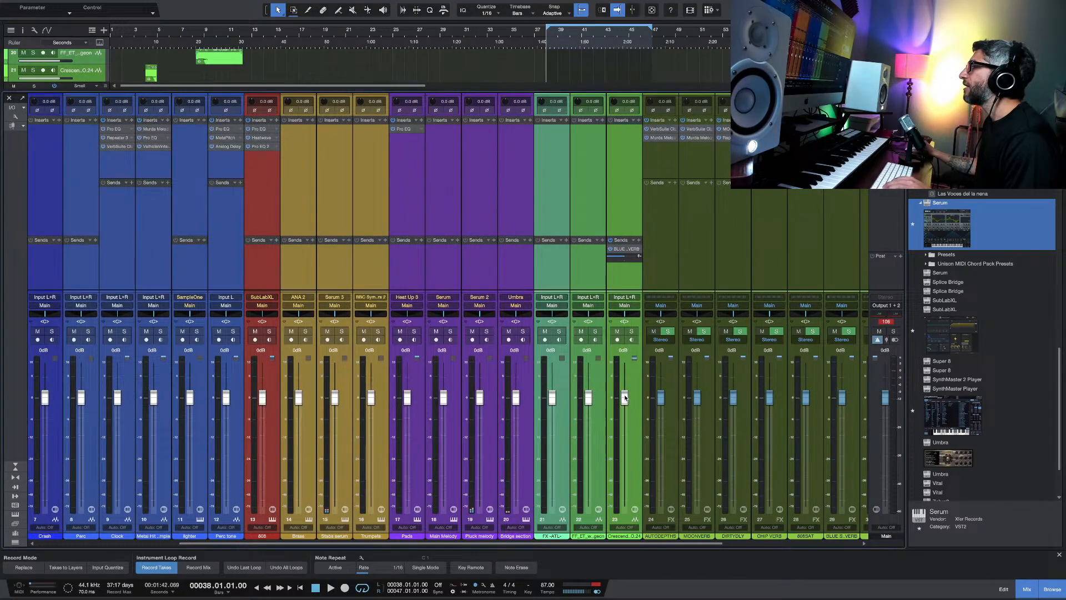
{"action": "left_click_drag", "start_coordinate": [625, 398], "coordinate": [637, 510]}
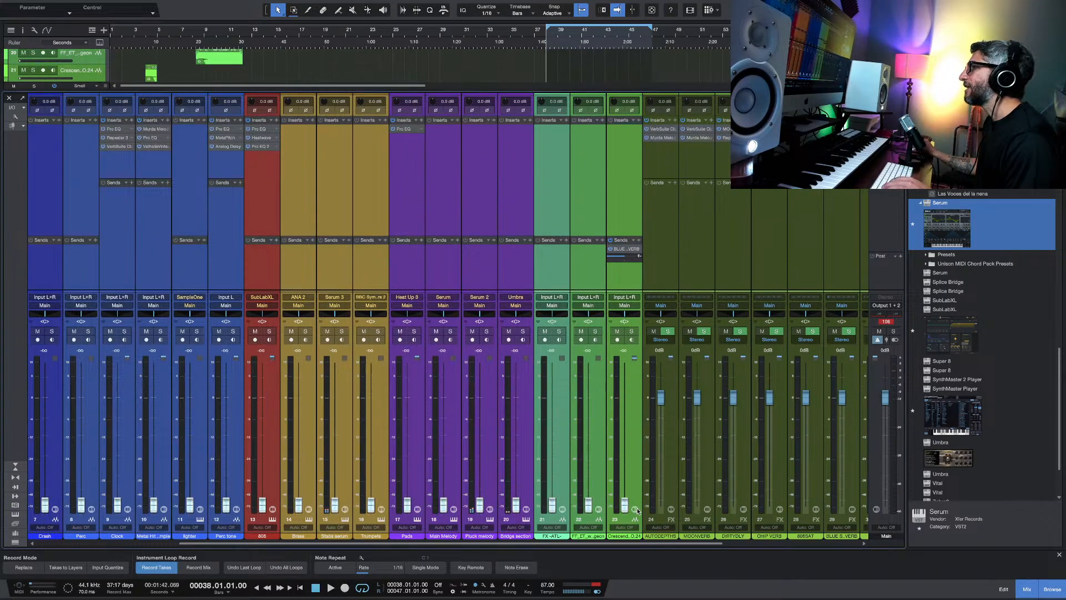
{"action": "left_click", "coordinate": [406, 453]}
Step: Disarm recording on the Kick channel, play the loop and raise the Kick fader to about -3.4 dB
{"action": "scroll", "coordinate": [411, 447], "scroll_direction": "left", "scroll_amount": 6}
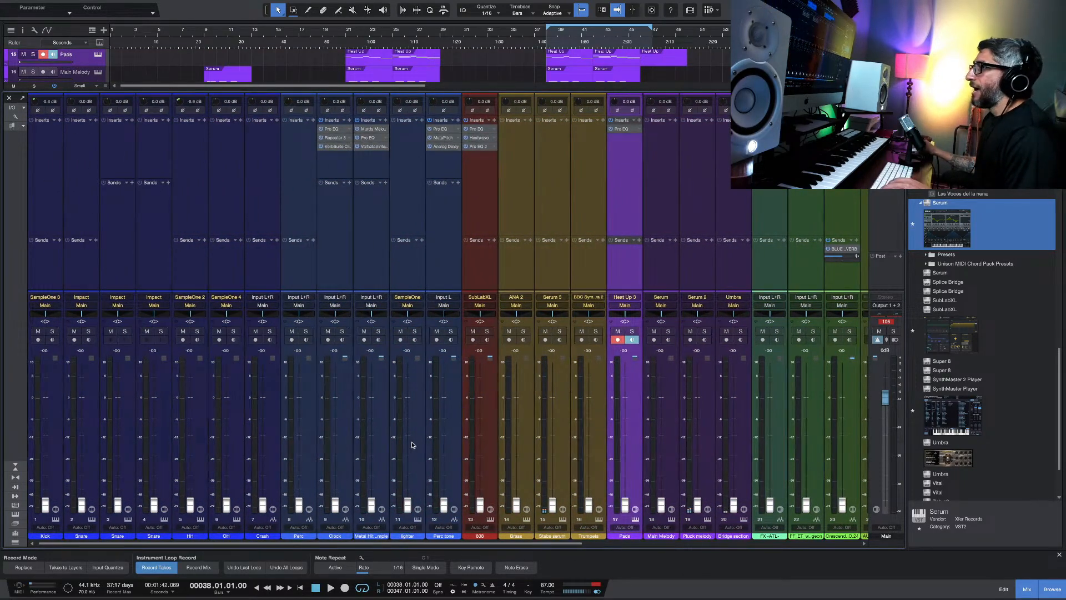
{"action": "left_click", "coordinate": [61, 464]}
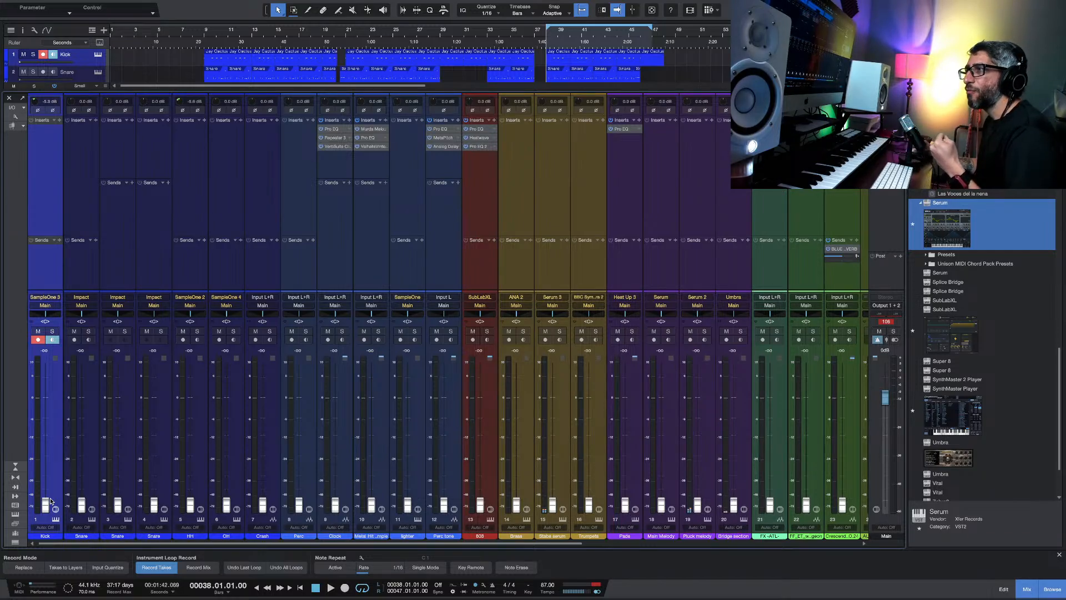
{"action": "left_click", "coordinate": [38, 340]}
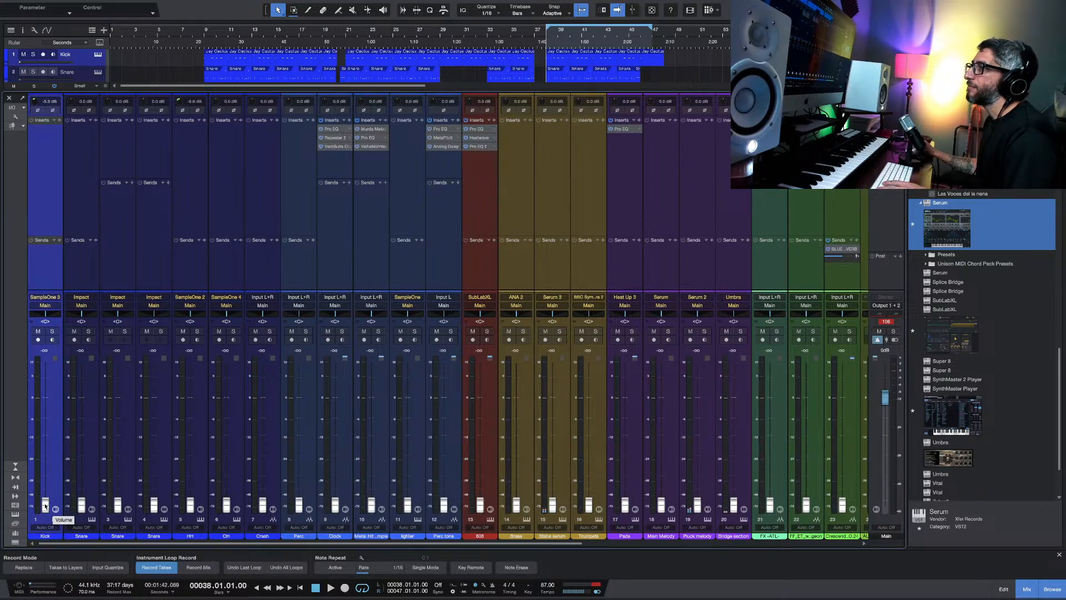
{"action": "key", "text": "space"}
{"action": "left_click_drag", "start_coordinate": [45, 505], "coordinate": [48, 417]}
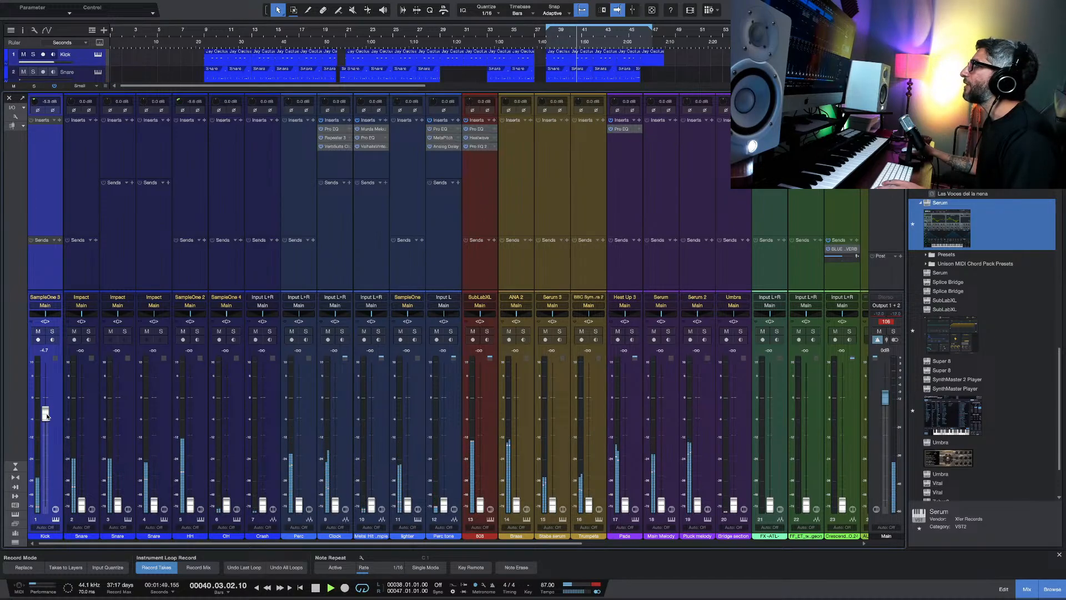
{"action": "left_click_drag", "start_coordinate": [47, 416], "coordinate": [48, 412]}
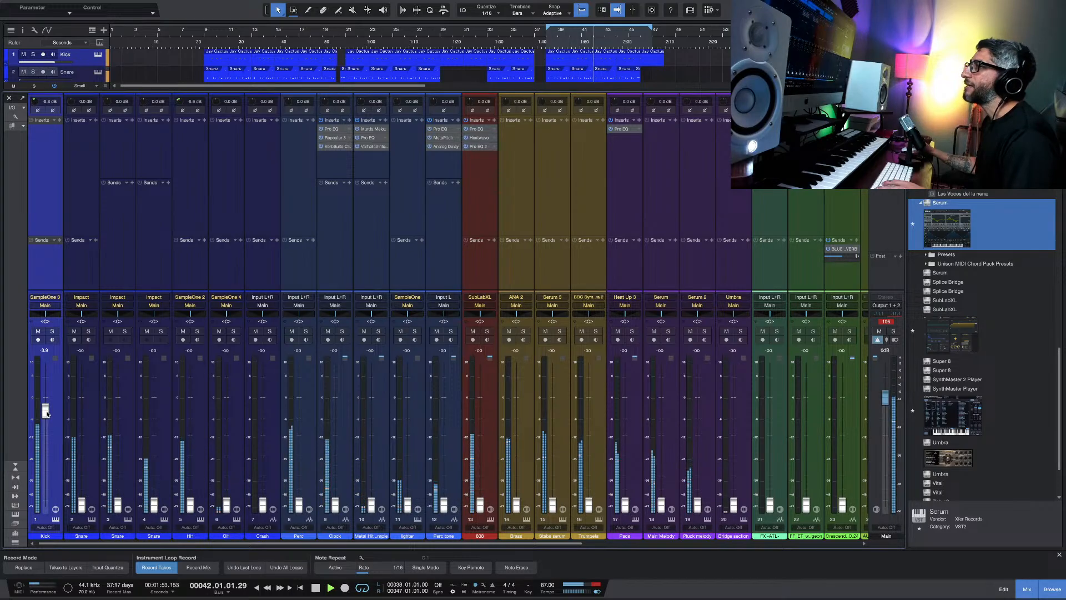
{"action": "left_click_drag", "start_coordinate": [47, 412], "coordinate": [48, 412]}
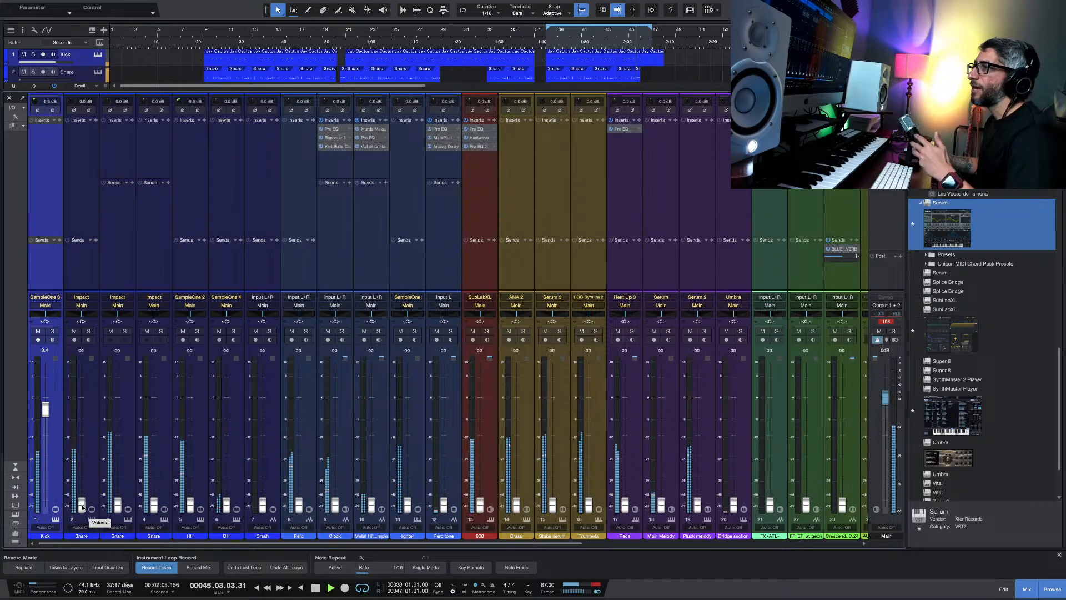
Step: Balance the three Snare faders against the kick at about -10 dB, -18.2 dB and -17.9 dB
{"action": "left_click_drag", "start_coordinate": [83, 509], "coordinate": [82, 436]}
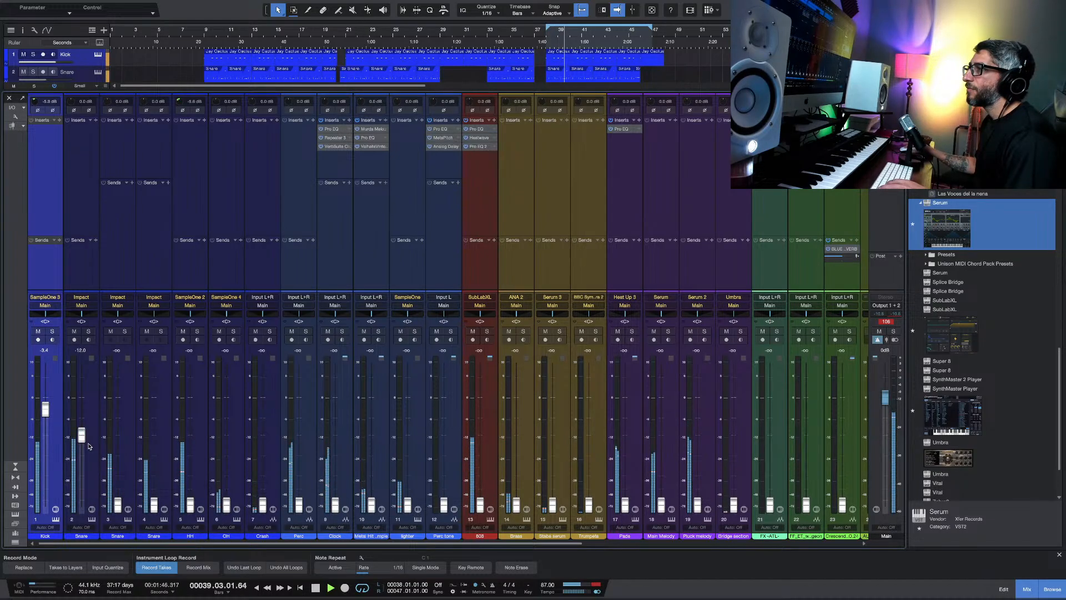
{"action": "left_click_drag", "start_coordinate": [118, 515], "coordinate": [119, 451]}
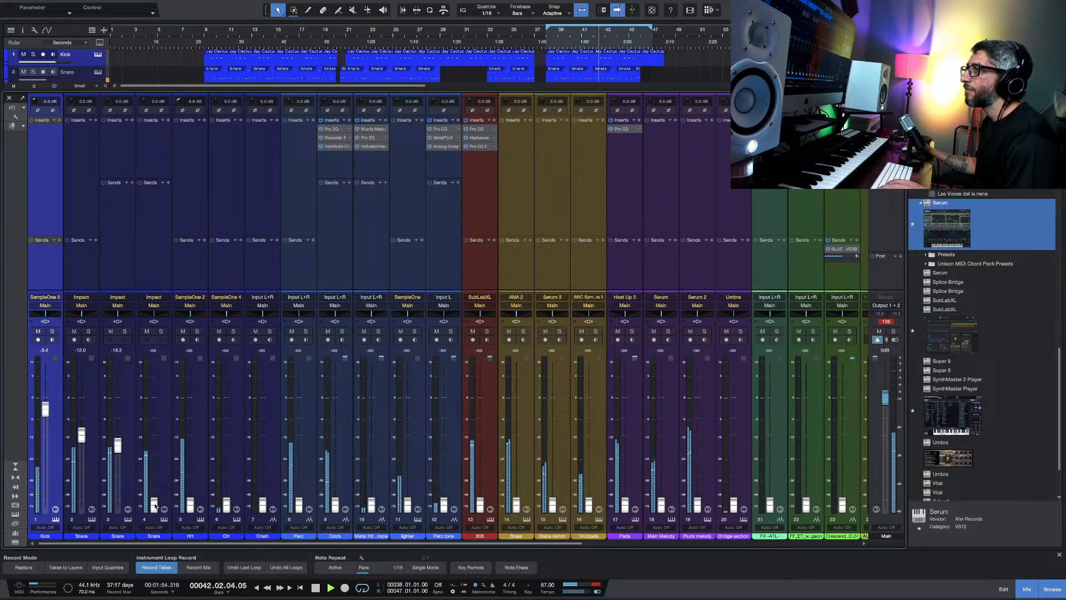
{"action": "left_click_drag", "start_coordinate": [154, 505], "coordinate": [154, 440]}
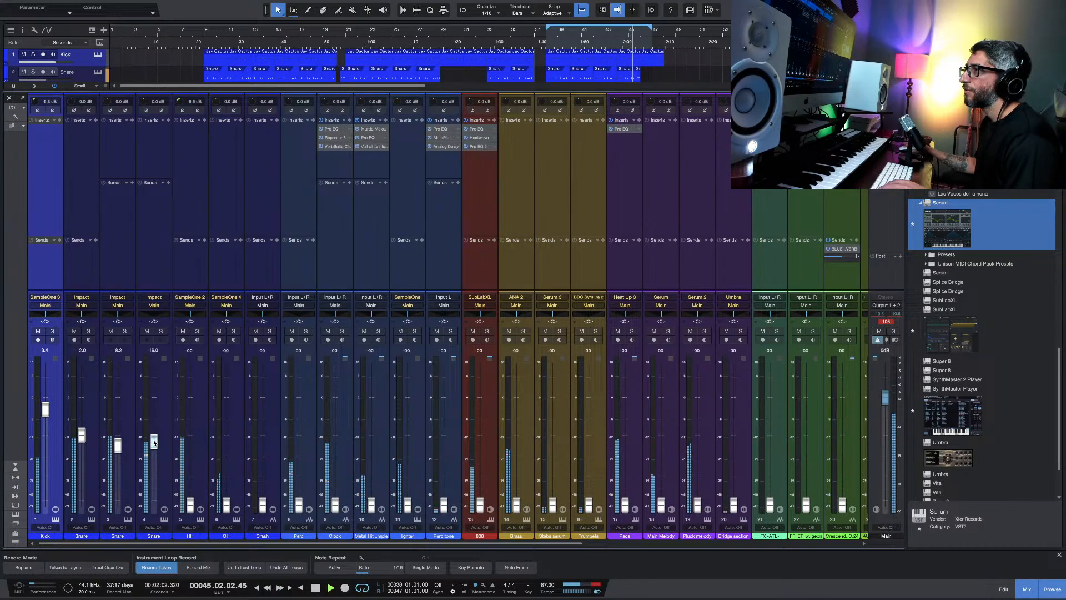
{"action": "left_click_drag", "start_coordinate": [153, 442], "coordinate": [154, 442]}
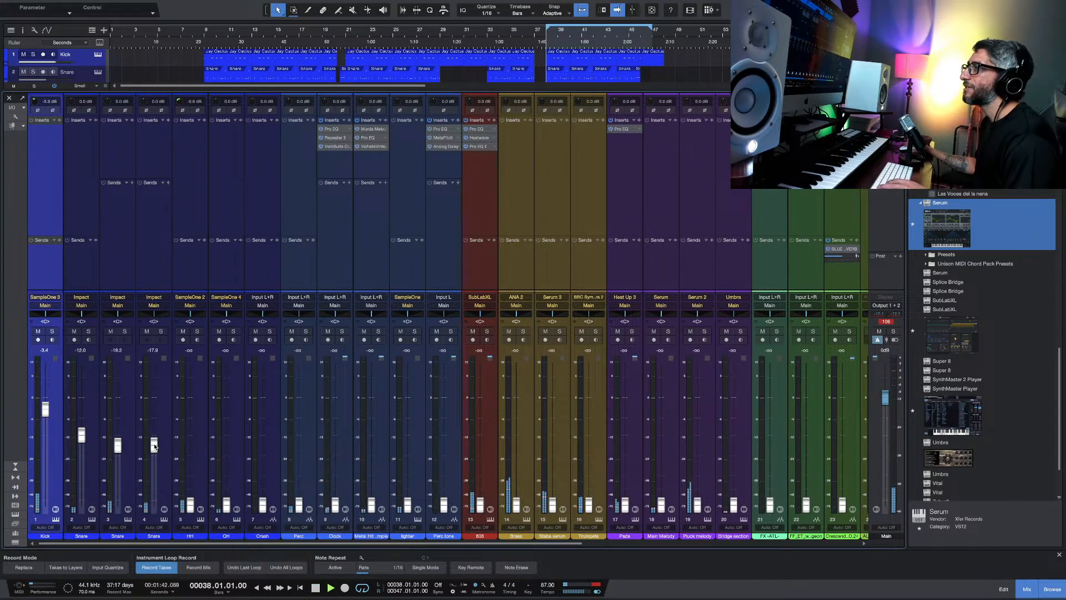
{"action": "left_click_drag", "start_coordinate": [83, 440], "coordinate": [86, 437]}
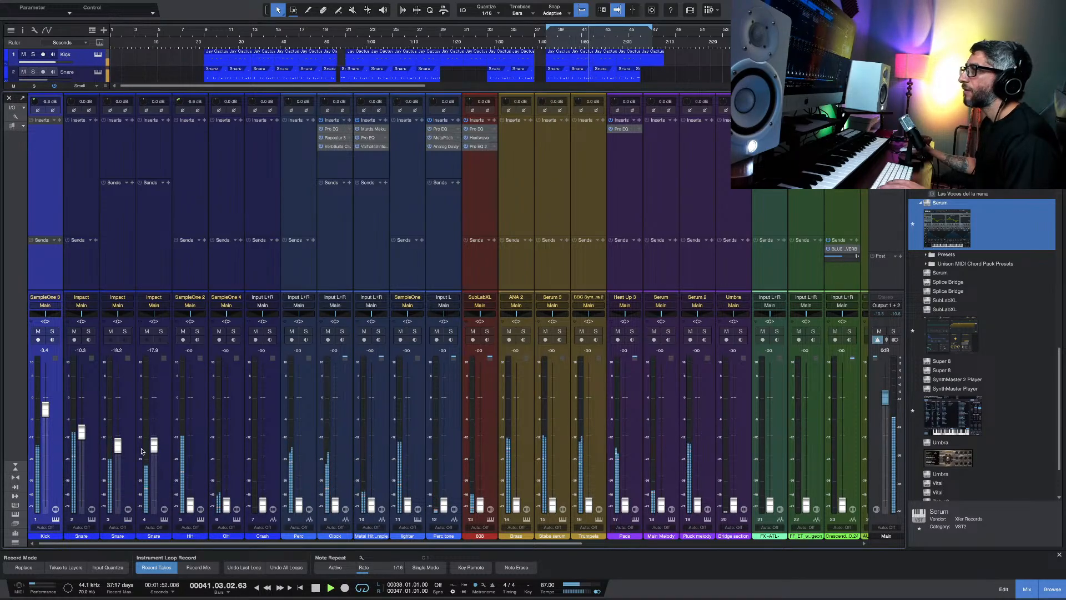
Step: Raise the HH fader to about -10 dB and the 808 fader to about -13.5 dB
{"action": "left_click_drag", "start_coordinate": [189, 503], "coordinate": [190, 432]}
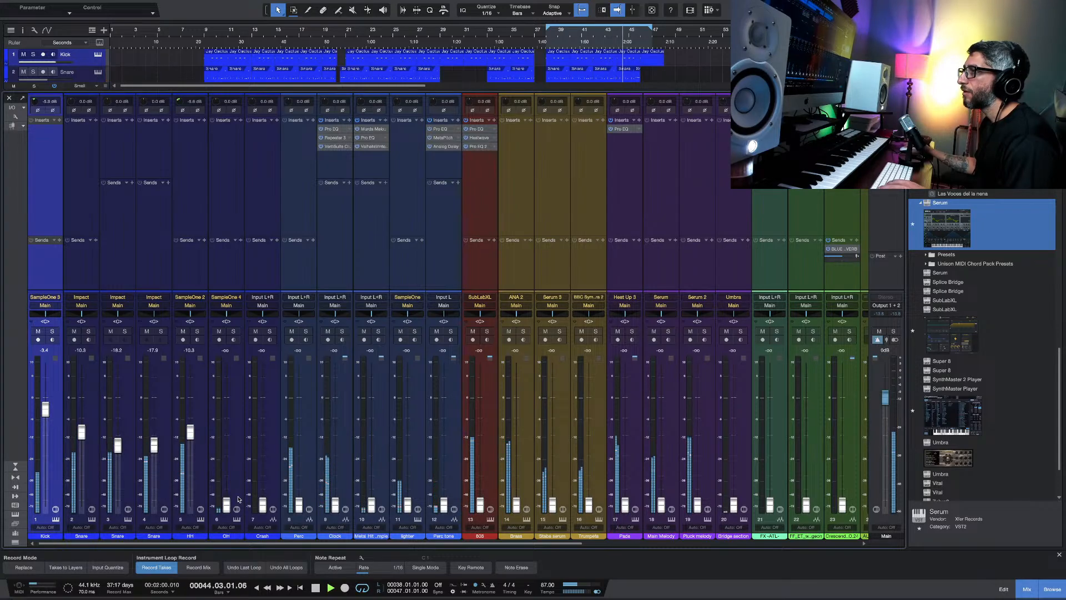
{"action": "mouse_move", "coordinate": [227, 504]}
{"action": "left_mouse_down"}
{"action": "mouse_move", "coordinate": [227, 467]}
{"action": "mouse_move", "coordinate": [233, 514]}
{"action": "left_mouse_up"}
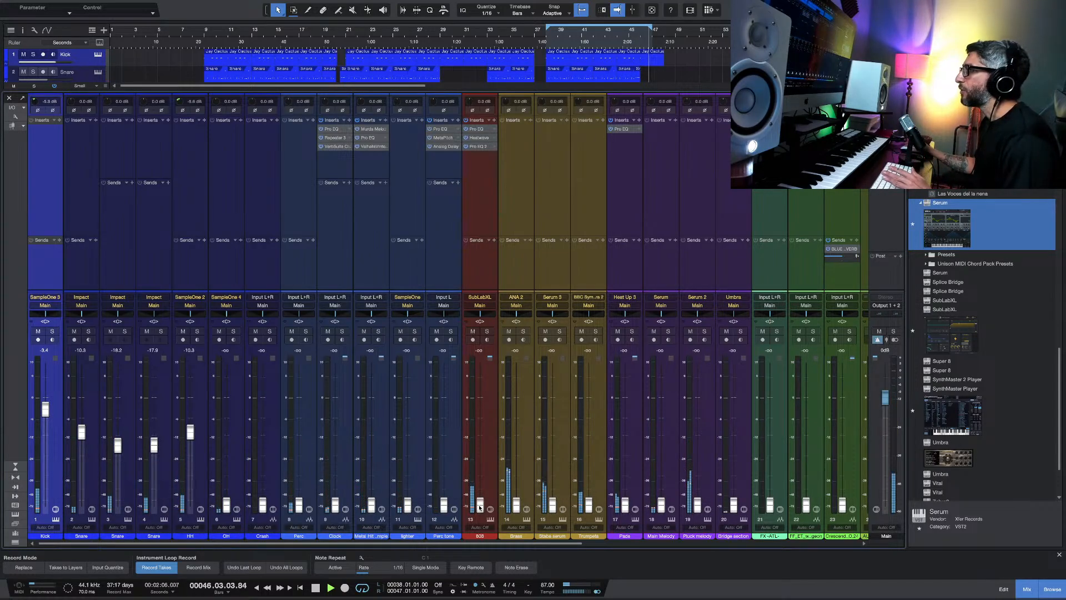
{"action": "left_click_drag", "start_coordinate": [480, 506], "coordinate": [482, 439]}
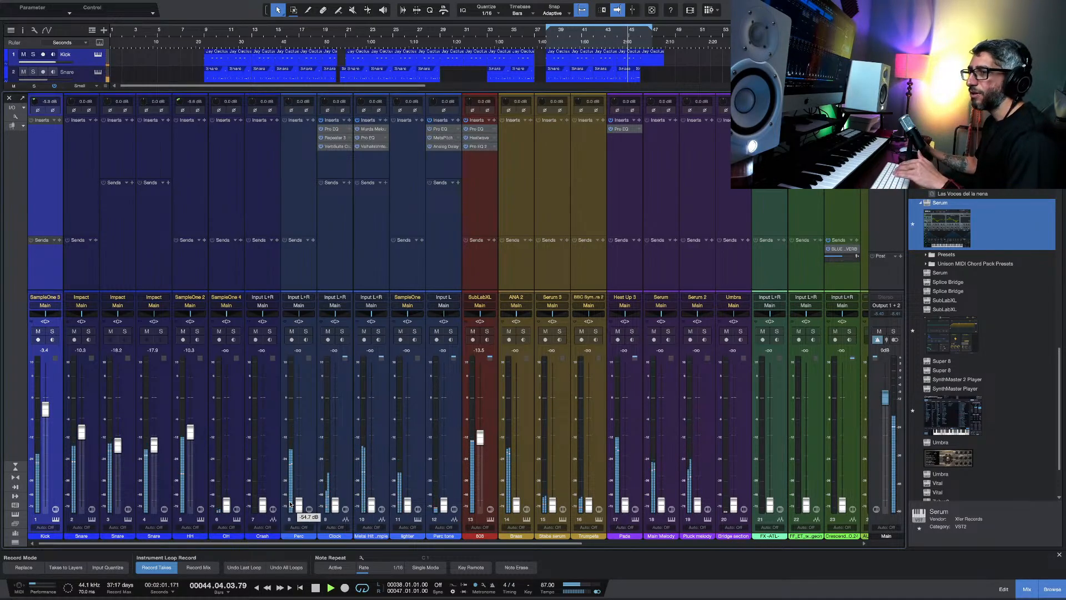
Step: Raise the OH fader to about -19.7 dB and bring the Crash fader up into the drum balance
{"action": "left_click_drag", "start_coordinate": [226, 504], "coordinate": [229, 448]}
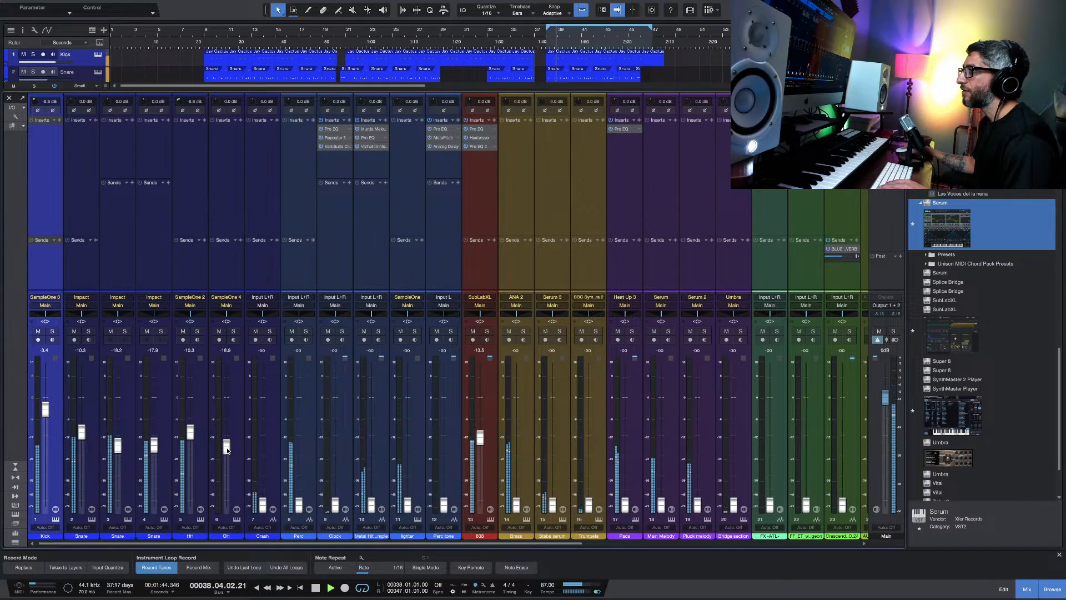
{"action": "left_click_drag", "start_coordinate": [227, 449], "coordinate": [229, 451]}
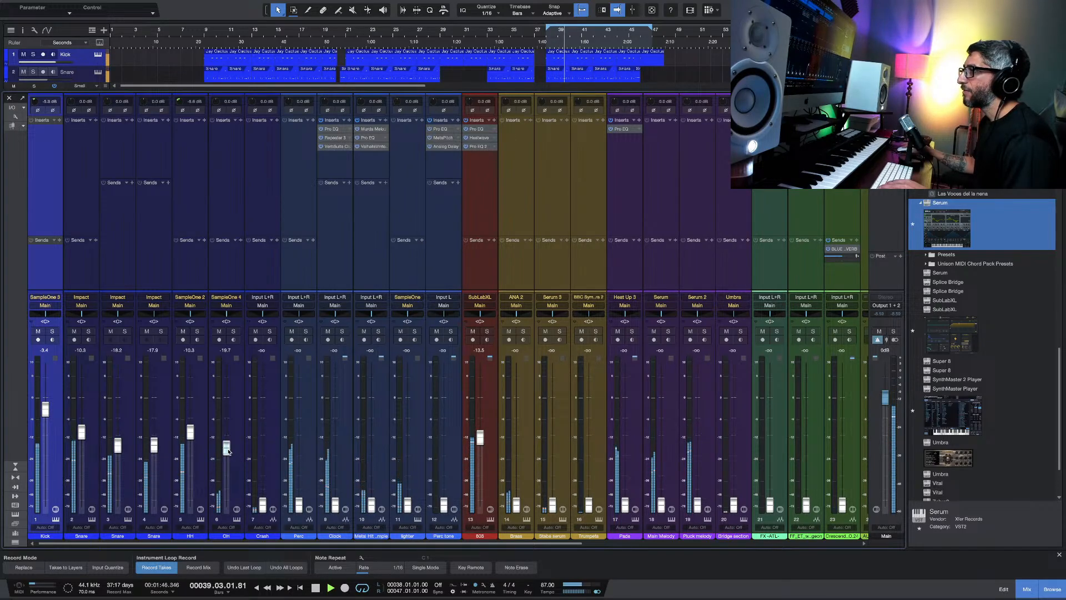
{"action": "left_click_drag", "start_coordinate": [264, 509], "coordinate": [264, 447]}
Step: Raise the Perc fader to about -23.6 dB, the Clock fader to about -20.4 dB and the Metal Hit fader to about -25.3 dB
{"action": "left_click_drag", "start_coordinate": [298, 508], "coordinate": [299, 458]}
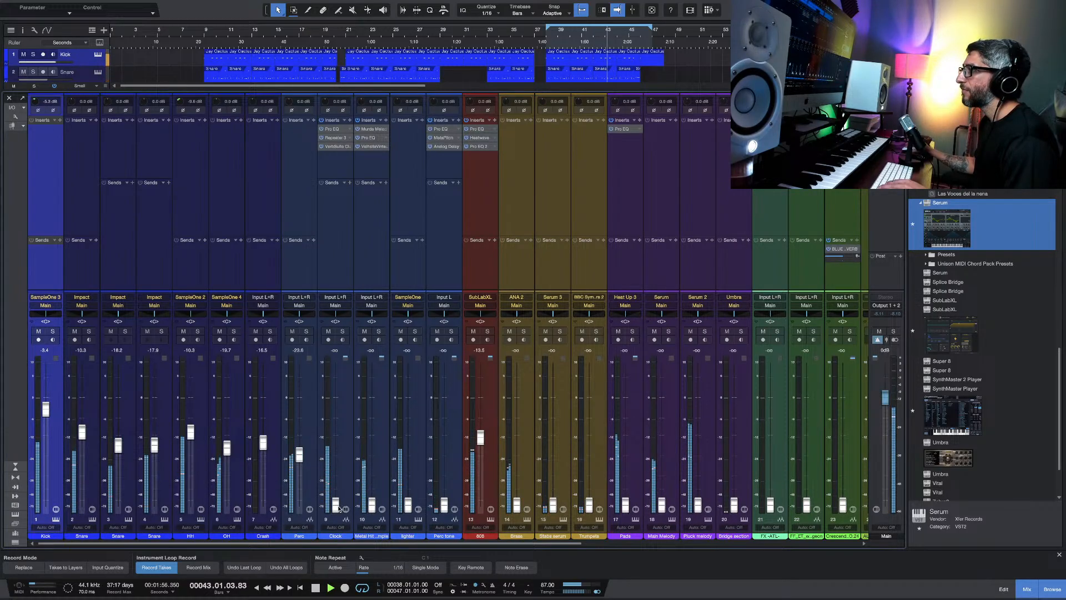
{"action": "left_click_drag", "start_coordinate": [335, 504], "coordinate": [336, 455]}
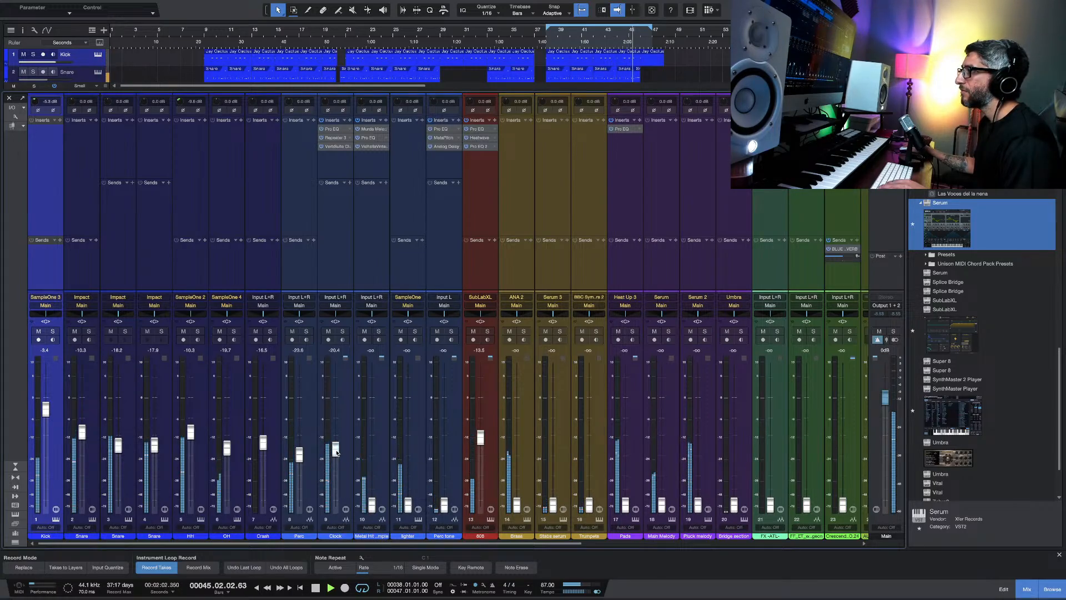
{"action": "left_click_drag", "start_coordinate": [372, 505], "coordinate": [371, 462]}
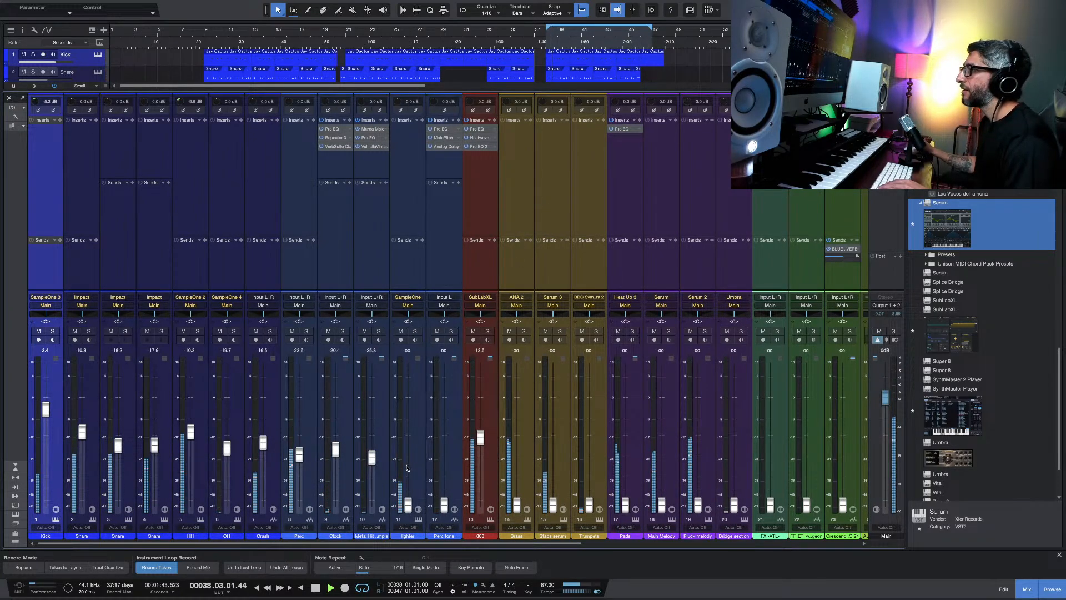
Step: Trim the Crash fader to about -18.4 dB and raise Metal Hit to about -19.7 dB and lighter to about -28.8 dB
{"action": "left_click_drag", "start_coordinate": [263, 443], "coordinate": [263, 446]}
{"action": "left_click_drag", "start_coordinate": [372, 458], "coordinate": [374, 450]}
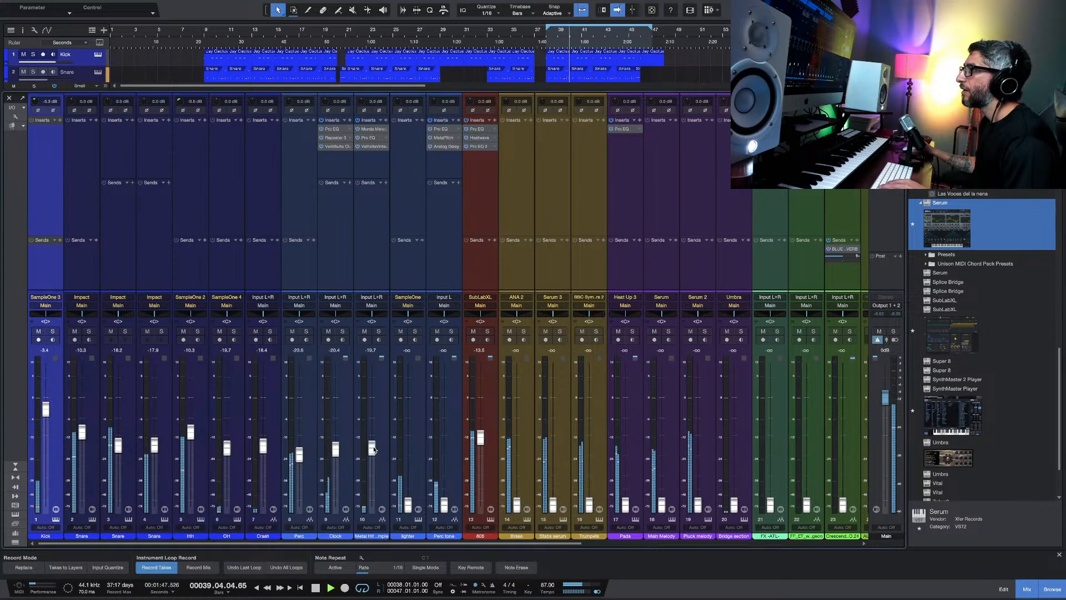
{"action": "left_click_drag", "start_coordinate": [408, 504], "coordinate": [408, 472]}
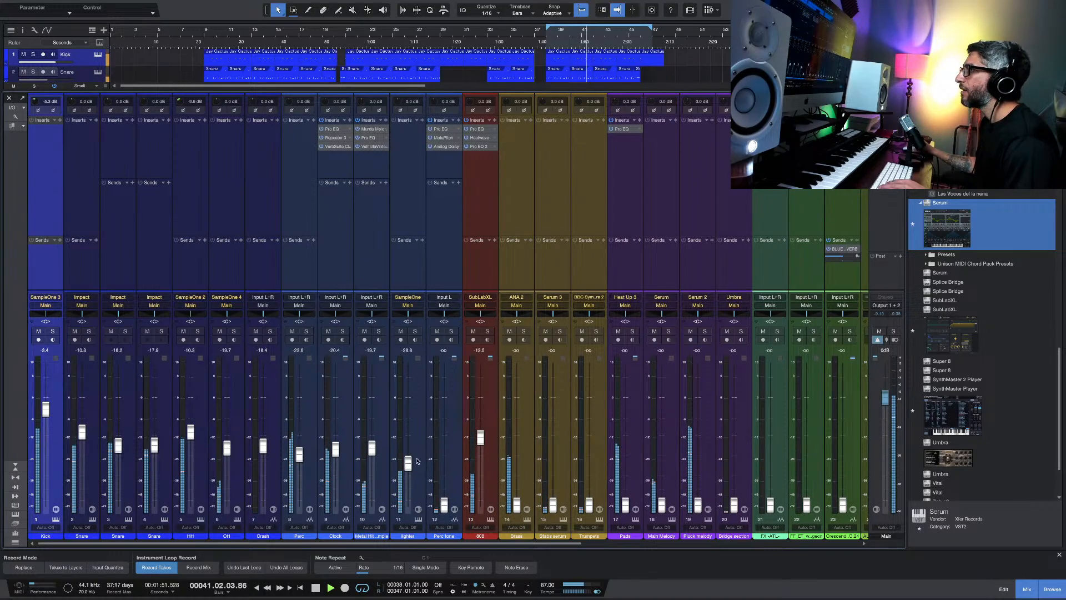
Step: Raise the lighter fader to about -14.5 dB and the Perc tone fader to about -11.8 dB
{"action": "left_click_drag", "start_coordinate": [409, 462], "coordinate": [410, 442]}
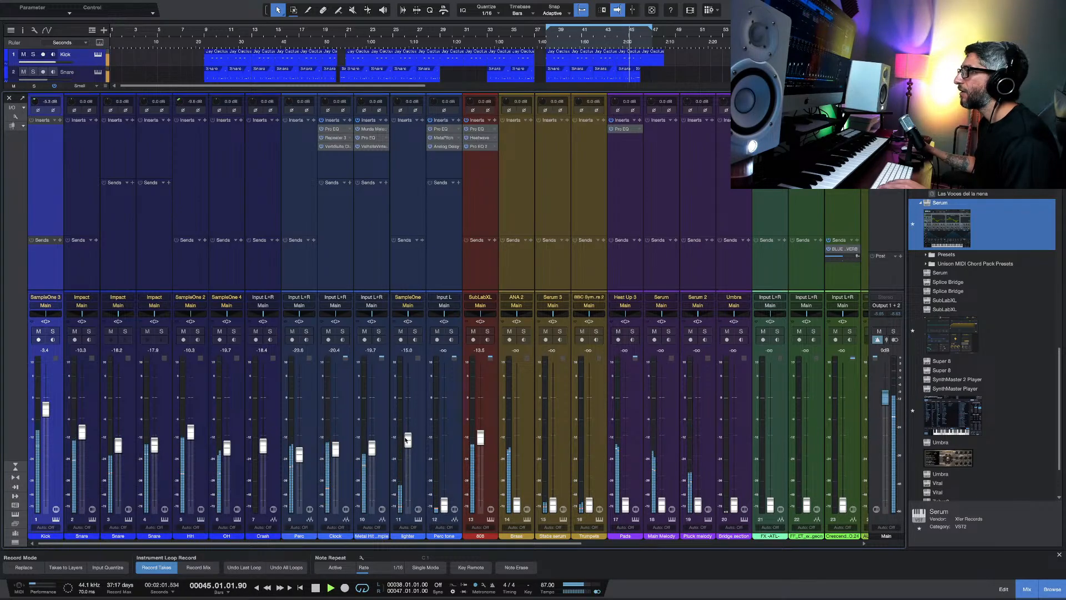
{"action": "left_click_drag", "start_coordinate": [407, 441], "coordinate": [408, 440]}
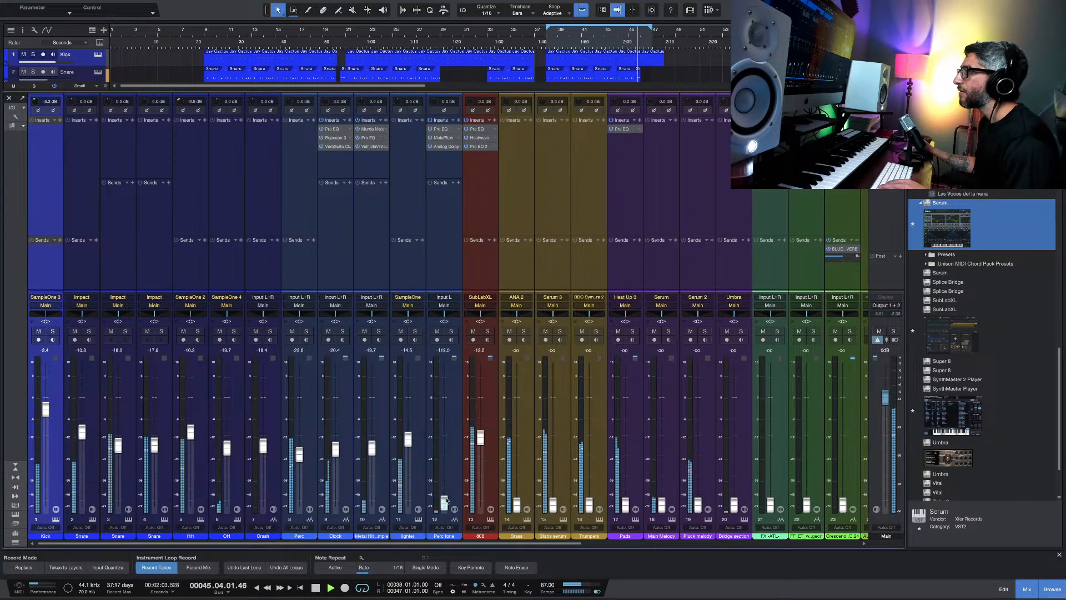
{"action": "left_click_drag", "start_coordinate": [447, 501], "coordinate": [449, 441]}
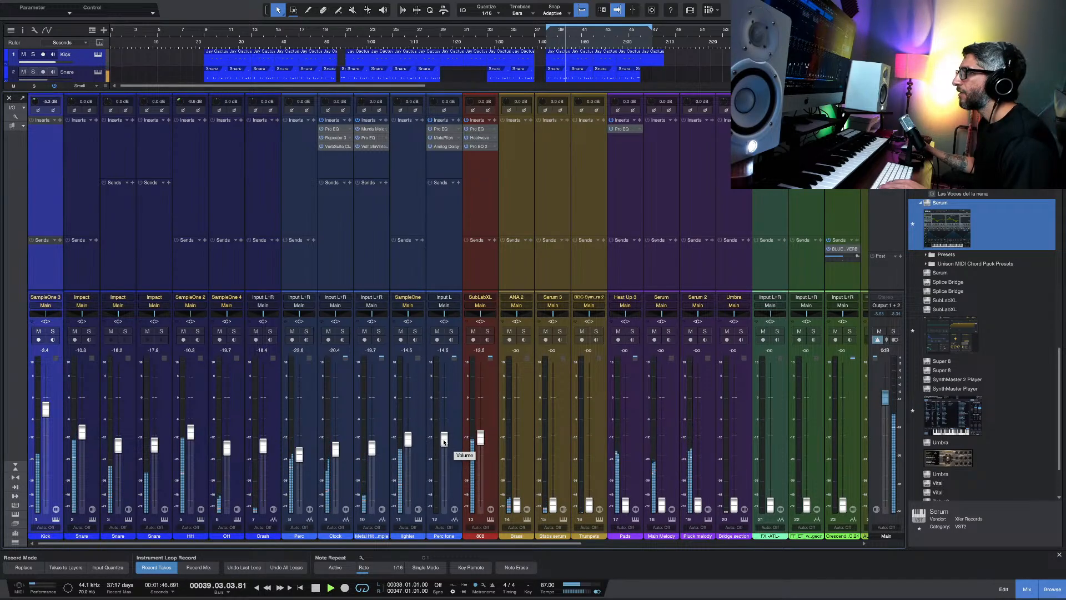
{"action": "left_click_drag", "start_coordinate": [444, 441], "coordinate": [444, 437]}
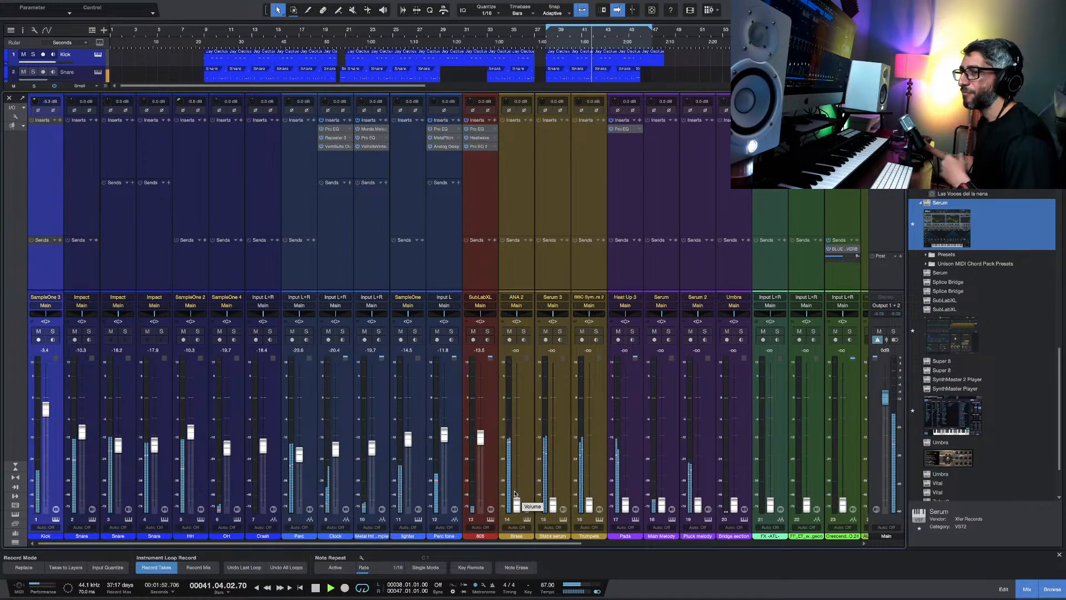
Step: Select the Brass, Stabs serum and Trumpets channels together and raise their faders to about -19.4 dB
{"action": "scroll", "coordinate": [572, 490], "scroll_direction": "right", "scroll_amount": 1}
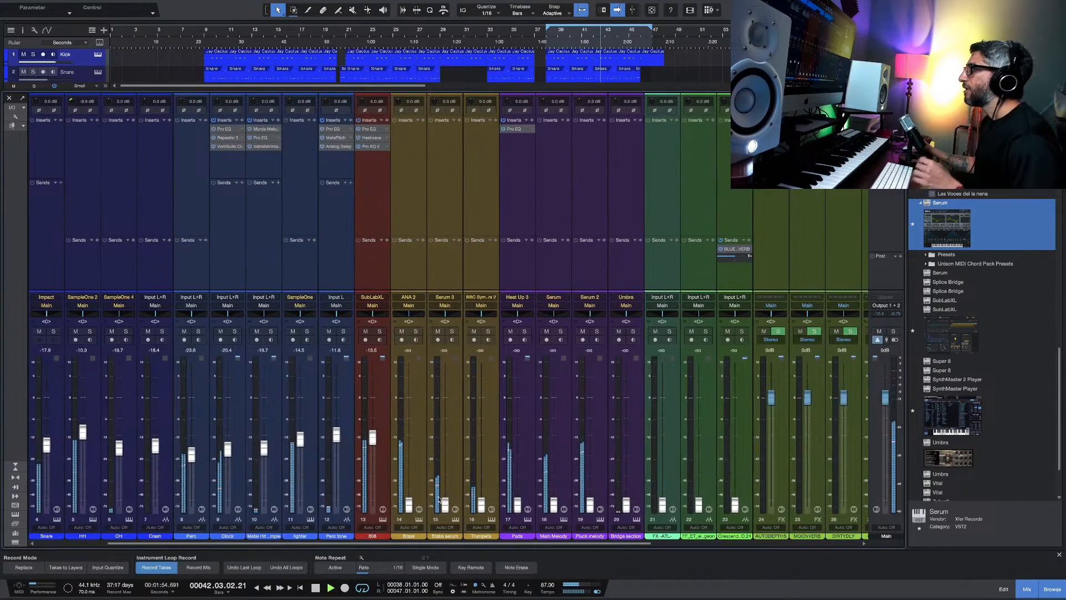
{"action": "left_click", "coordinate": [422, 477]}
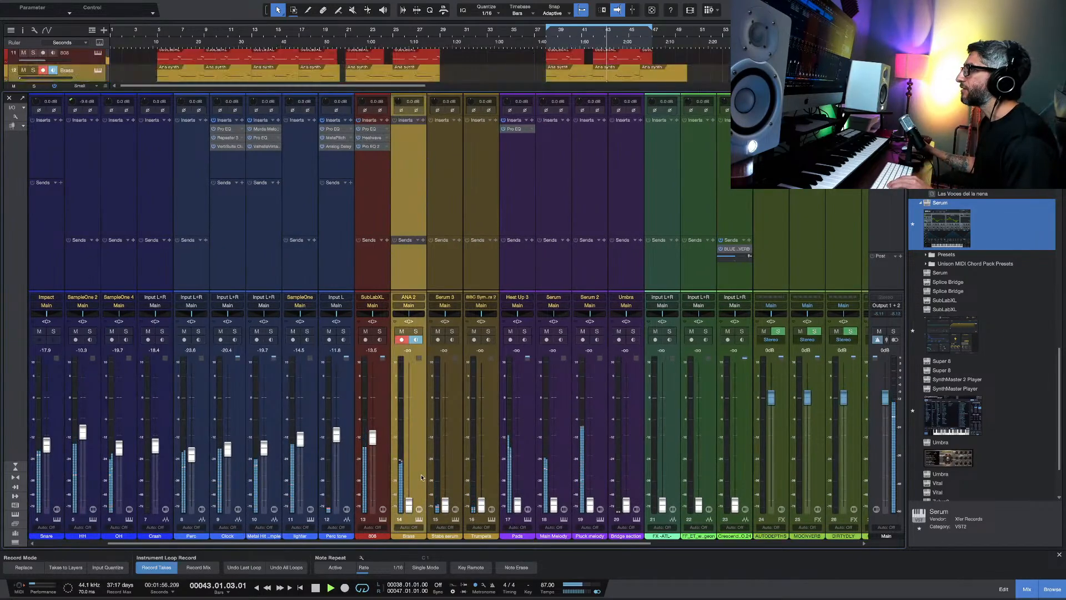
{"action": "left_click", "coordinate": [496, 470]}
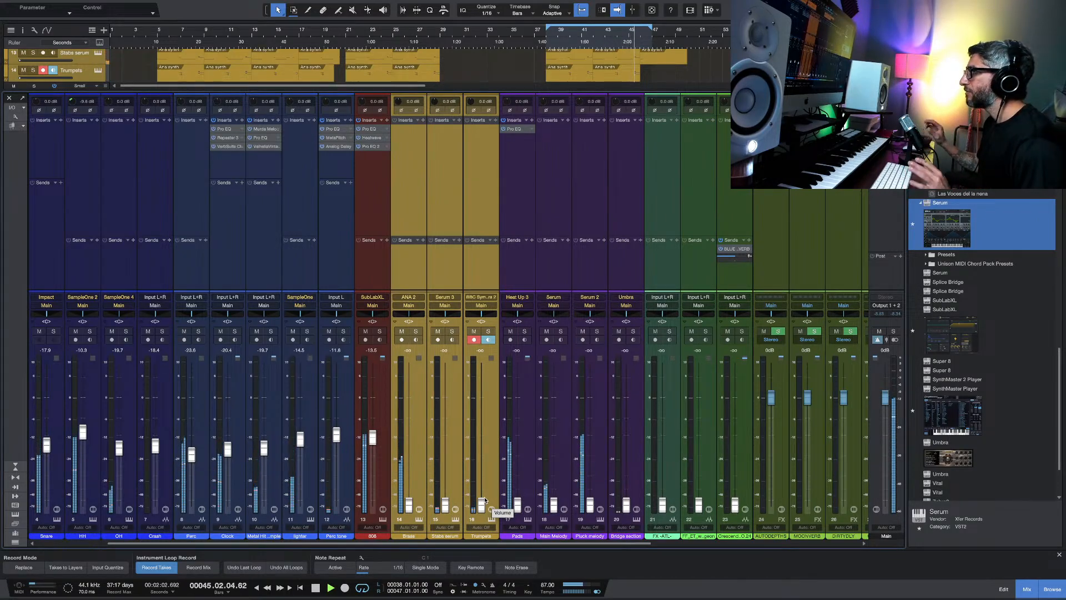
{"action": "scroll", "coordinate": [452, 481], "scroll_direction": "left", "scroll_amount": 1}
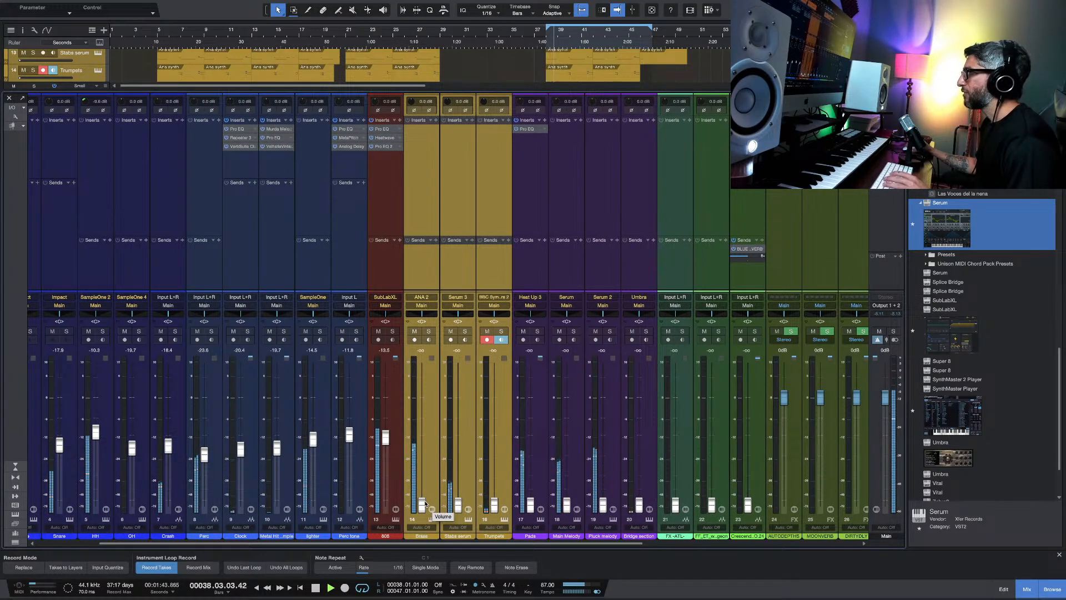
{"action": "left_click_drag", "start_coordinate": [422, 505], "coordinate": [423, 452]}
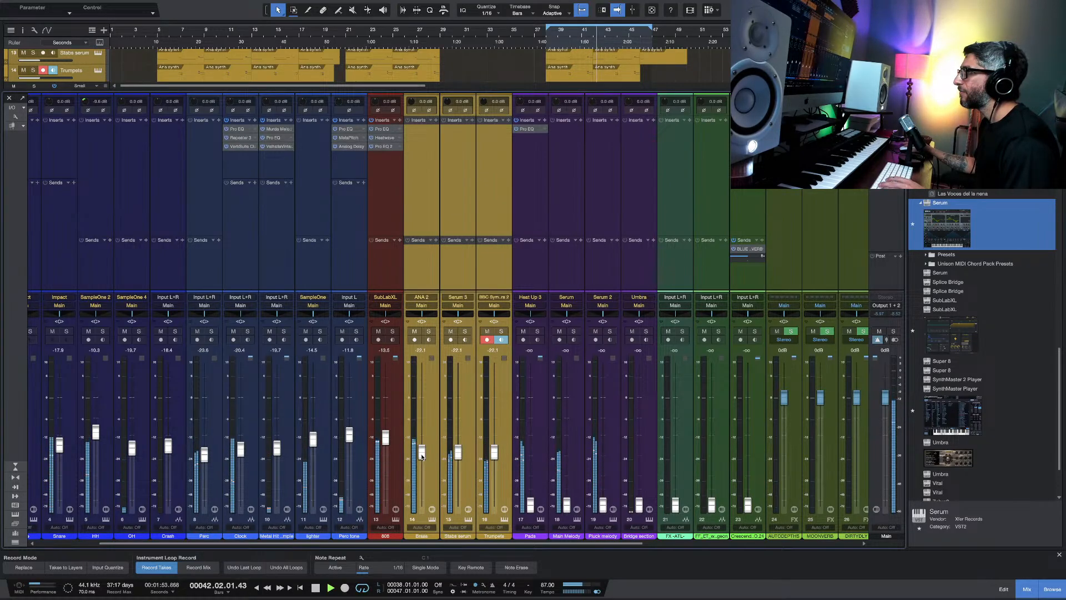
{"action": "left_click_drag", "start_coordinate": [422, 456], "coordinate": [423, 452]}
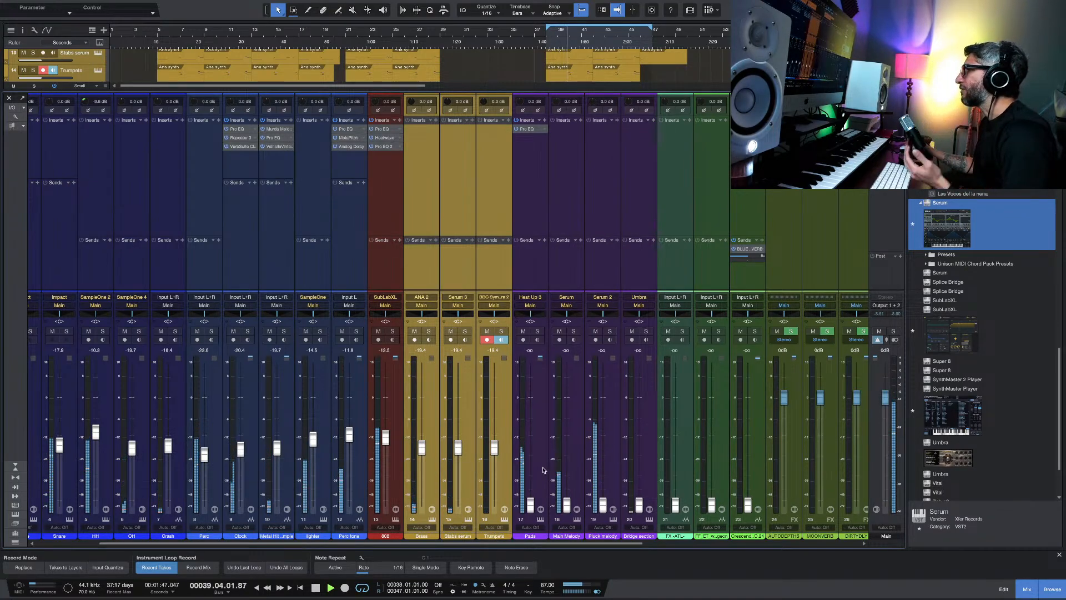
Step: Bring the Pads fader up to about -18.9 dB
{"action": "scroll", "coordinate": [533, 475], "scroll_direction": "right", "scroll_amount": 2}
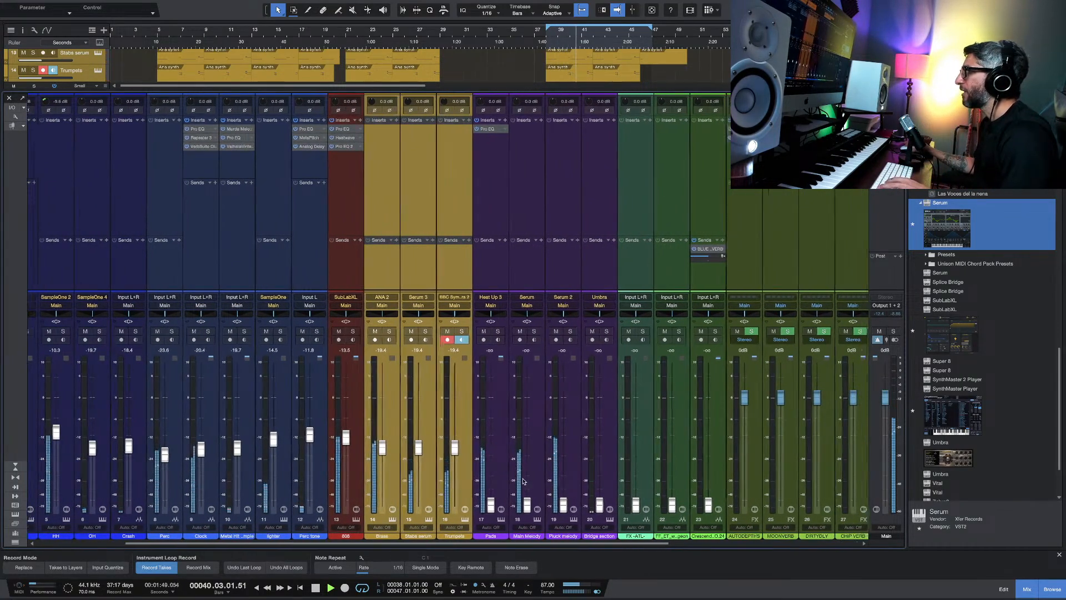
{"action": "scroll", "coordinate": [522, 480], "scroll_direction": "right", "scroll_amount": 2}
{"action": "left_click_drag", "start_coordinate": [423, 504], "coordinate": [423, 450]}
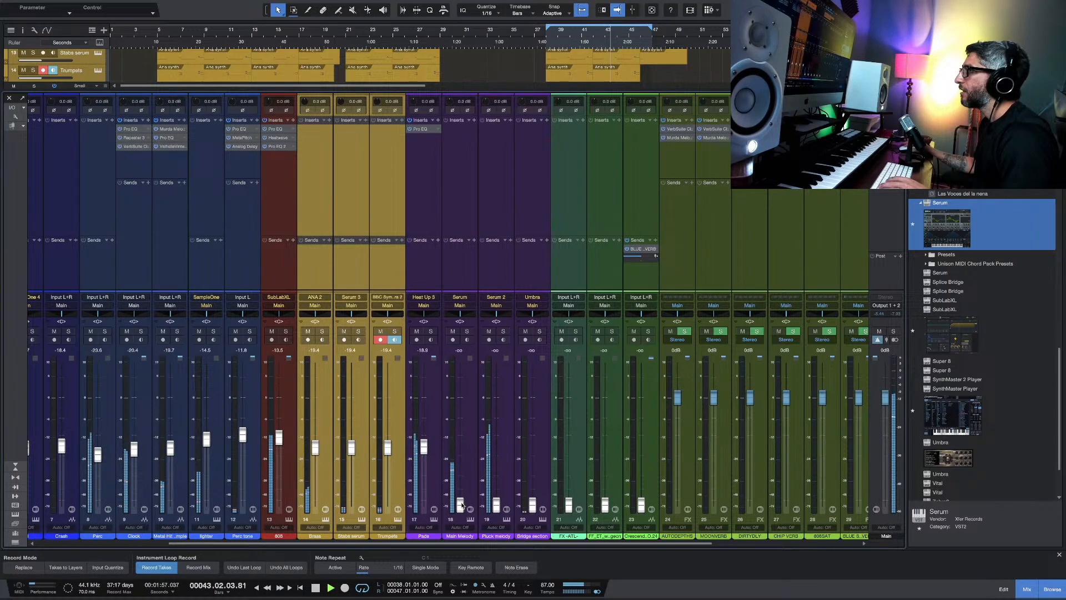
Step: Raise the Main Melody fader to about -16.7 dB and the Pluck melody fader to about -22.1 dB
{"action": "left_click_drag", "start_coordinate": [460, 504], "coordinate": [461, 457]}
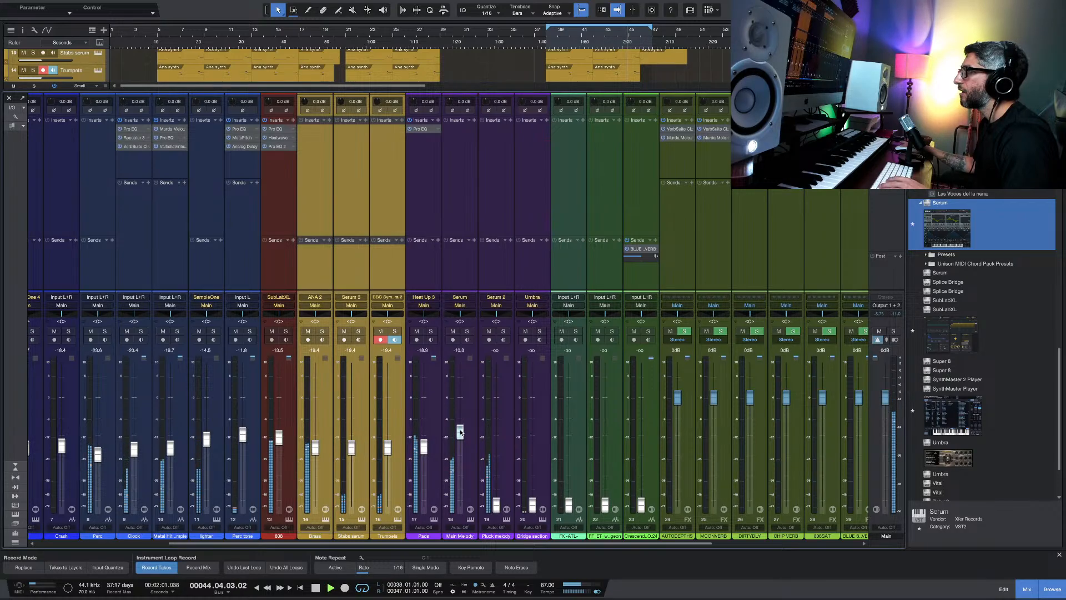
{"action": "left_click_drag", "start_coordinate": [460, 435], "coordinate": [460, 436]}
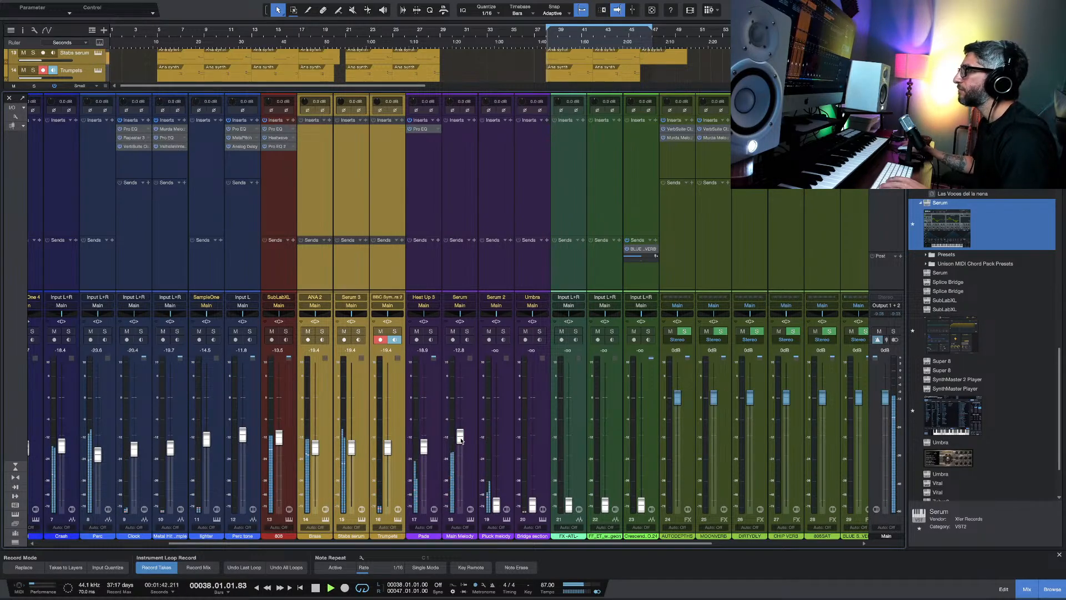
{"action": "left_click_drag", "start_coordinate": [461, 439], "coordinate": [461, 440]}
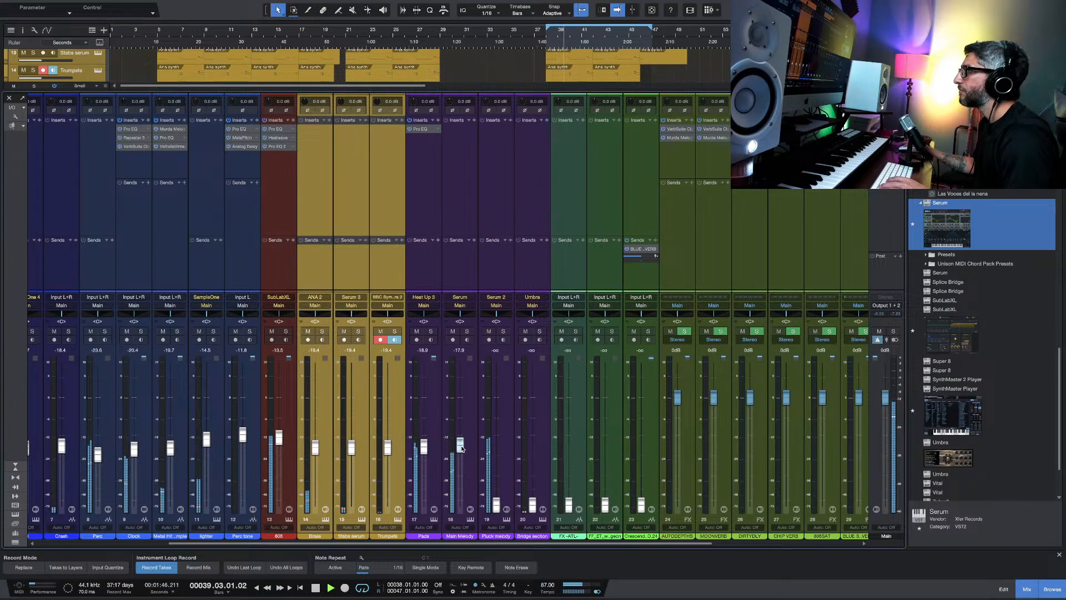
{"action": "left_click_drag", "start_coordinate": [462, 448], "coordinate": [461, 447]}
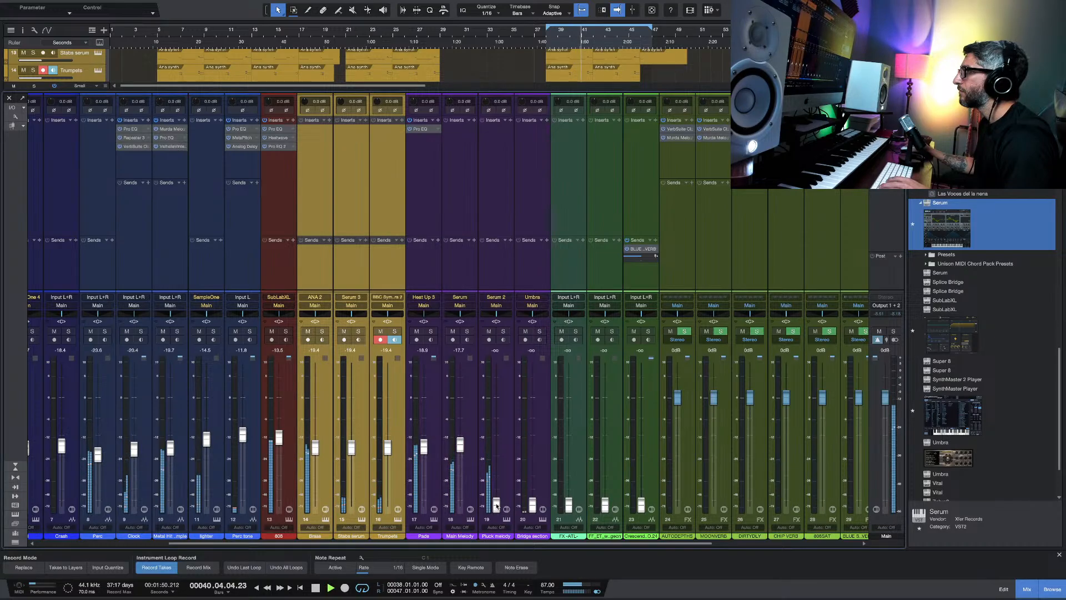
{"action": "left_click_drag", "start_coordinate": [498, 476], "coordinate": [498, 451]}
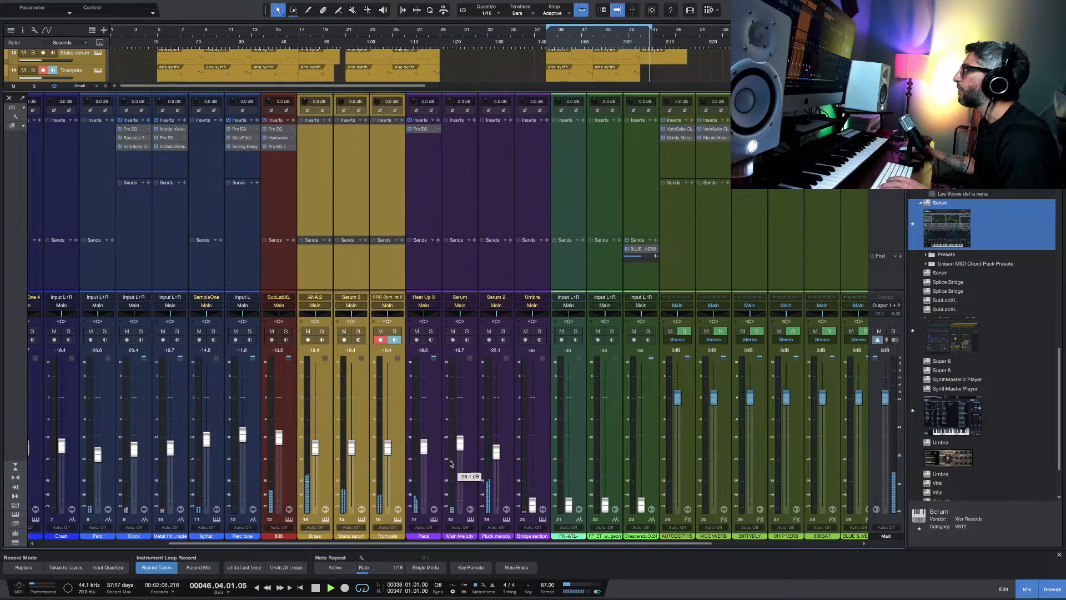
Step: Trim the Crash fader to about -19.7 dB and the HH fader to about -10.8 dB, and stop playback
{"action": "scroll", "coordinate": [450, 463], "scroll_direction": "left", "scroll_amount": 4}
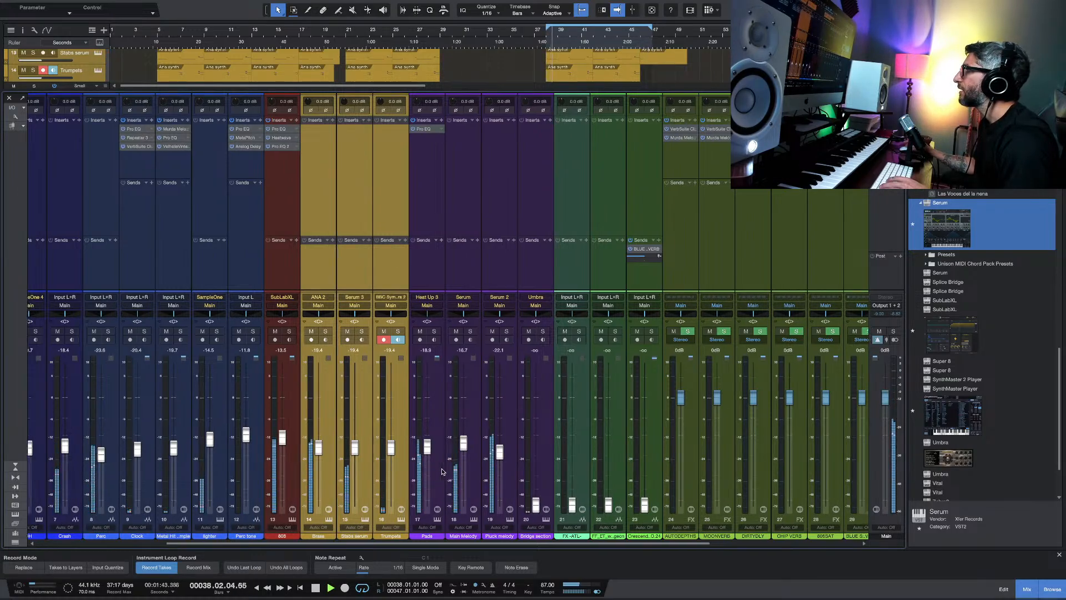
{"action": "scroll", "coordinate": [442, 471], "scroll_direction": "left", "scroll_amount": 2}
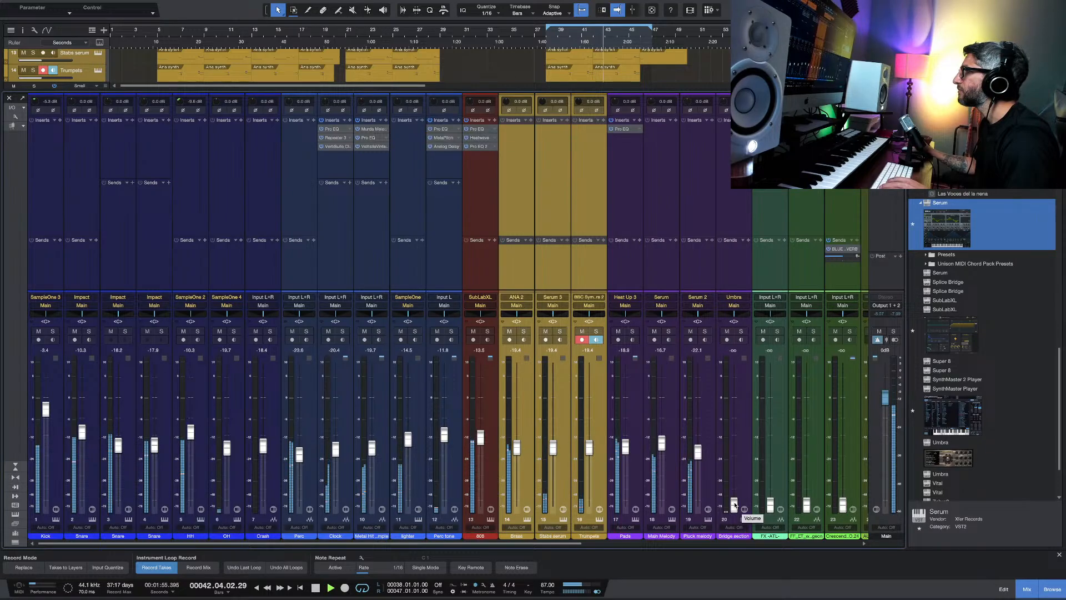
{"action": "scroll", "coordinate": [711, 487], "scroll_direction": "right", "scroll_amount": 2}
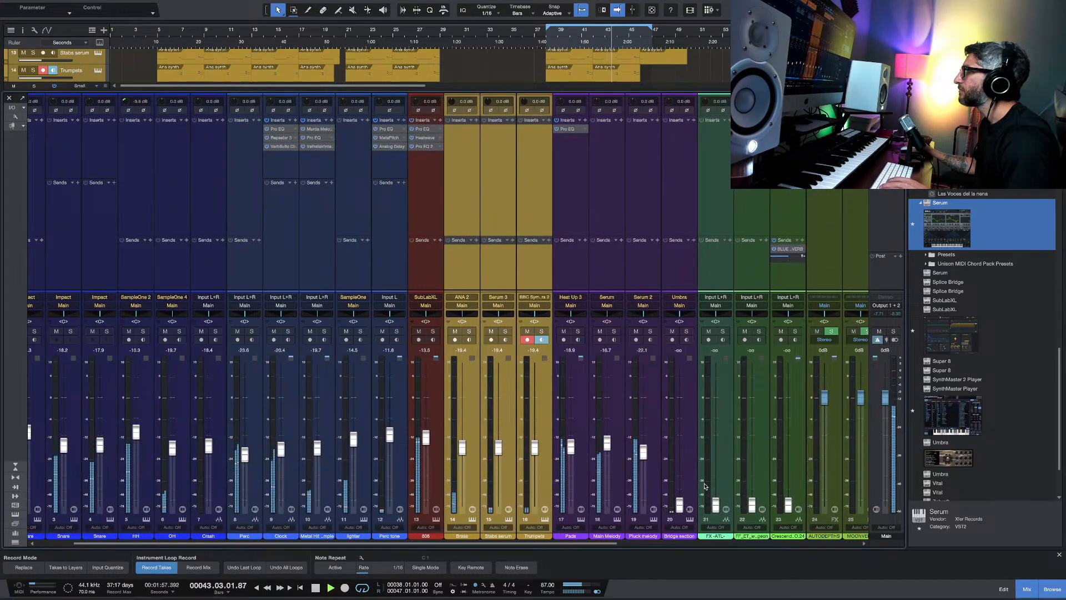
{"action": "scroll", "coordinate": [711, 487], "scroll_direction": "right", "scroll_amount": 5}
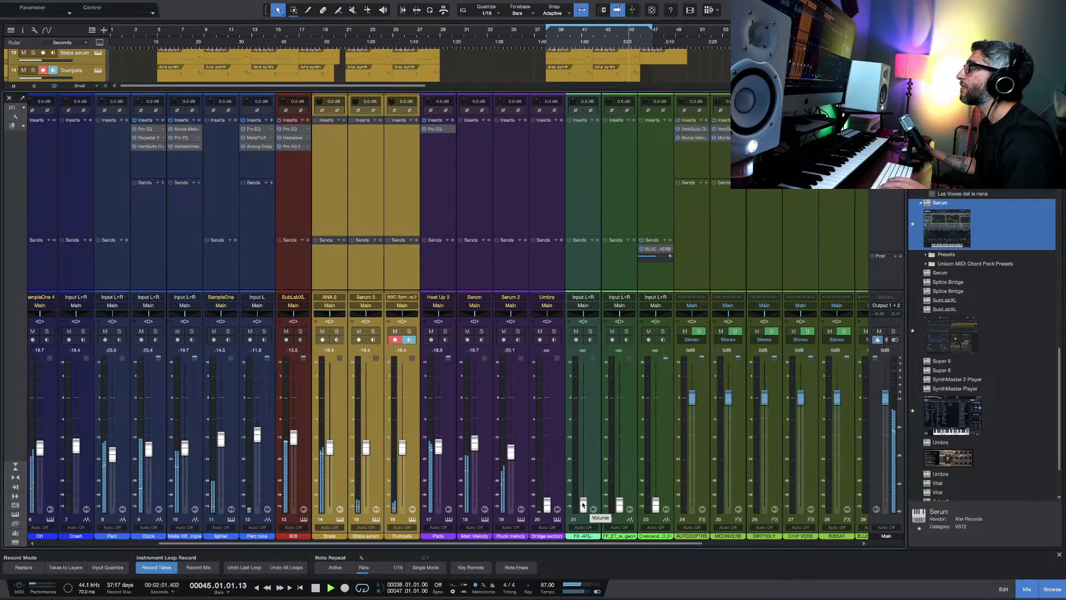
{"action": "scroll", "coordinate": [527, 487], "scroll_direction": "left", "scroll_amount": 1}
{"action": "scroll", "coordinate": [528, 487], "scroll_direction": "left", "scroll_amount": 6}
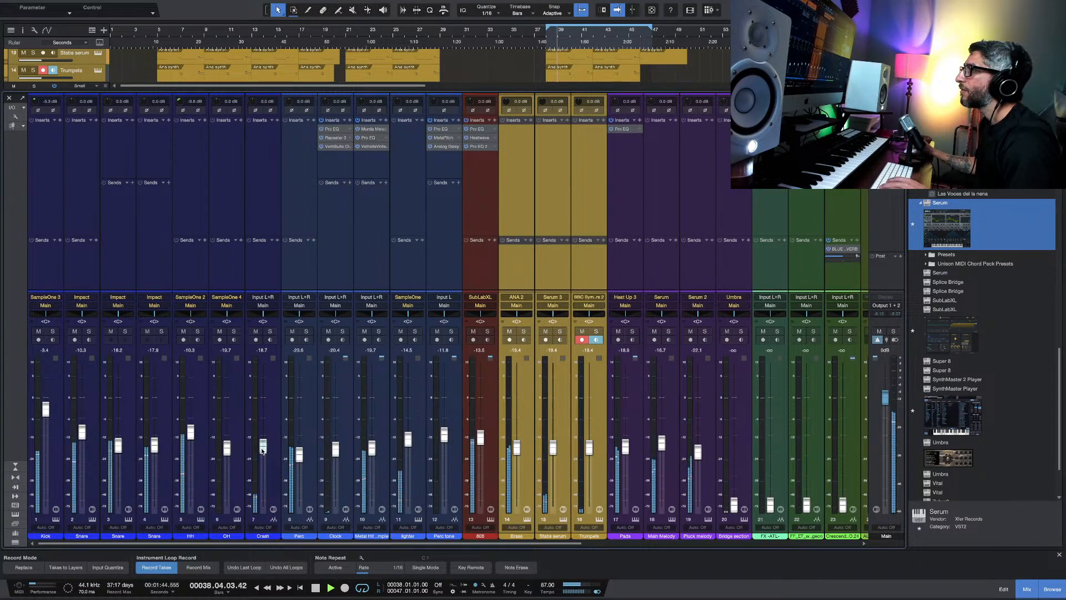
{"action": "left_click_drag", "start_coordinate": [261, 450], "coordinate": [262, 452]}
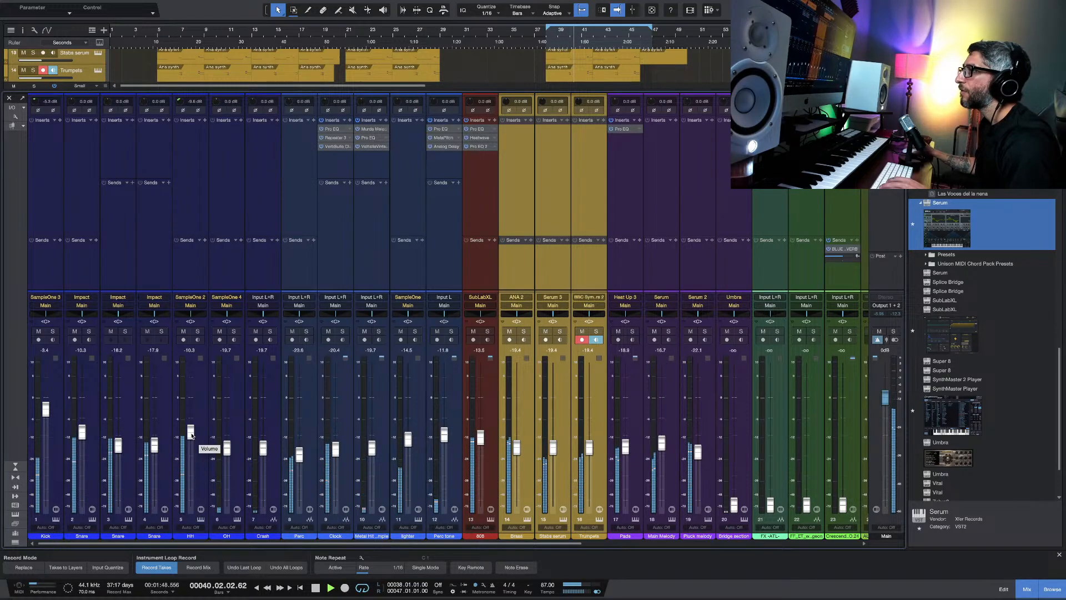
{"action": "left_click_drag", "start_coordinate": [192, 434], "coordinate": [192, 437]}
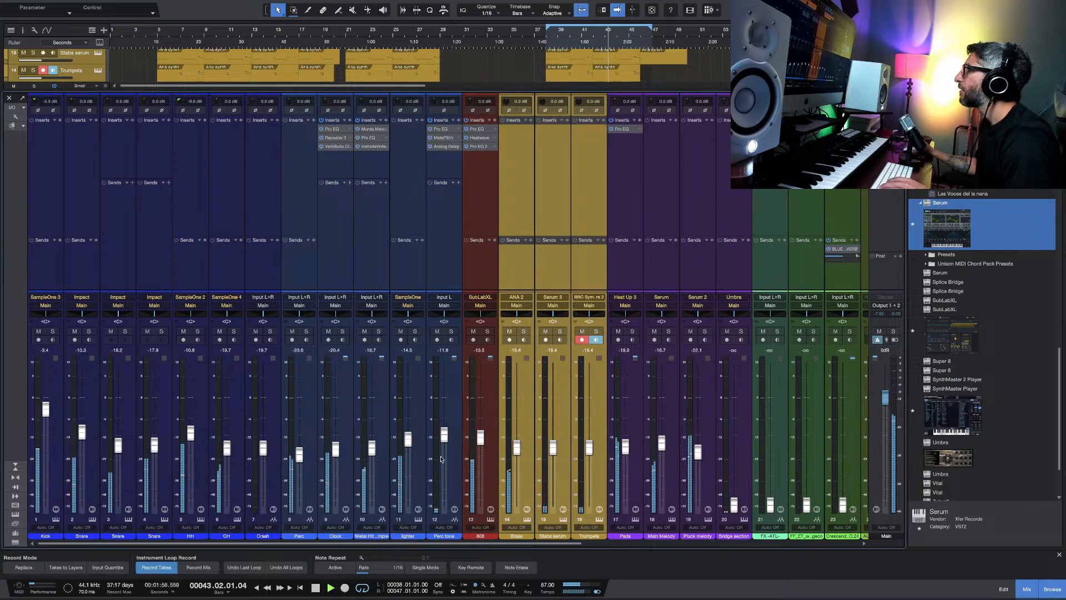
{"action": "key", "text": "space"}
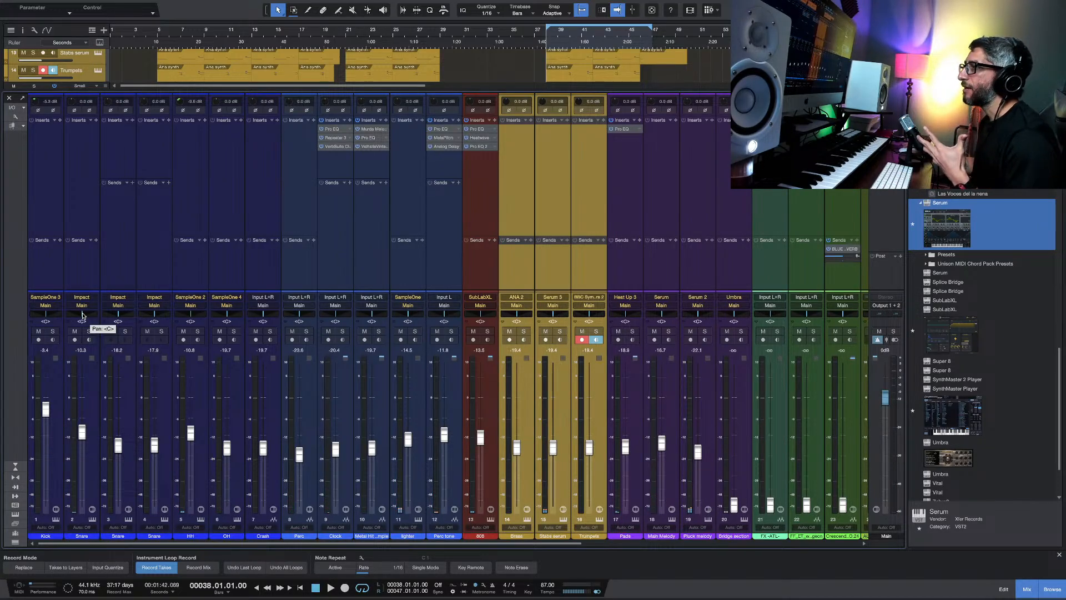
Step: Take the song window out of full screen and slightly enlarge the inserts area of the mixer channels
{"action": "key", "text": "ctrl+Right"}
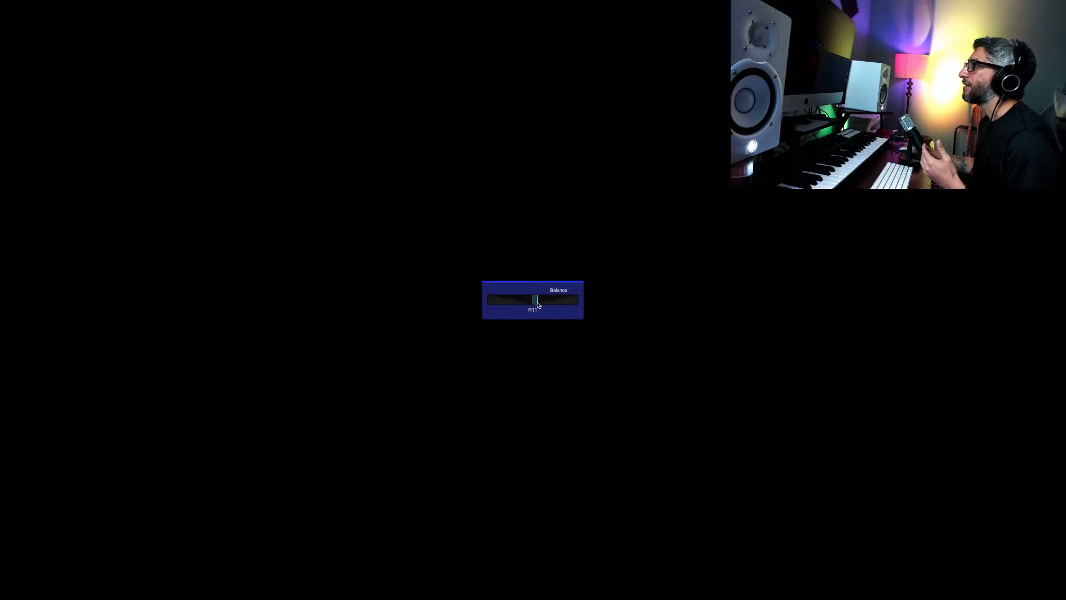
{"action": "key", "text": "ctrl+Left"}
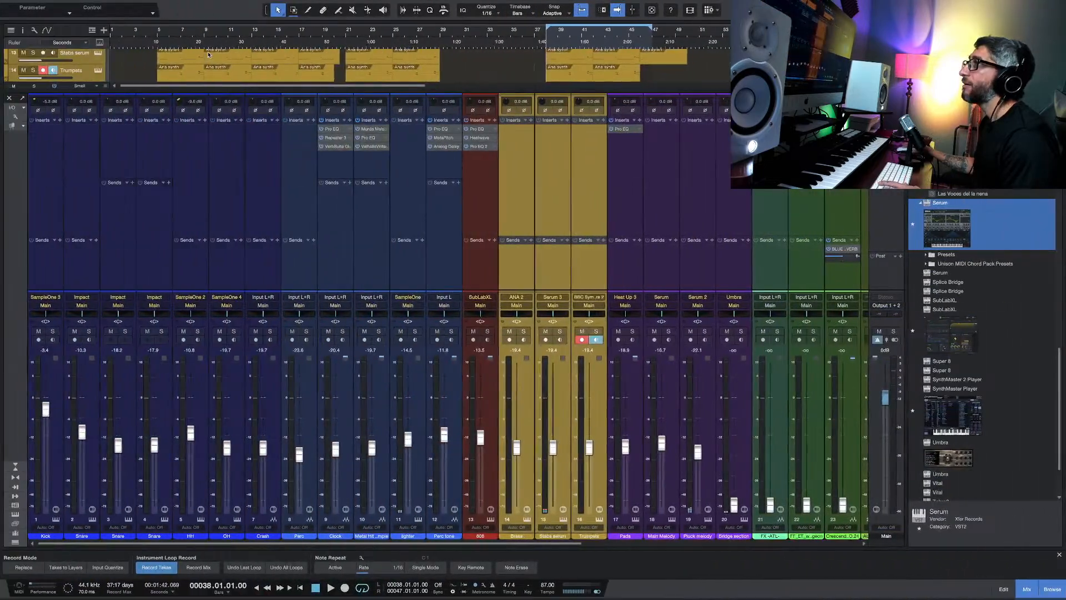
{"action": "mouse_move", "coordinate": [55, 6]}
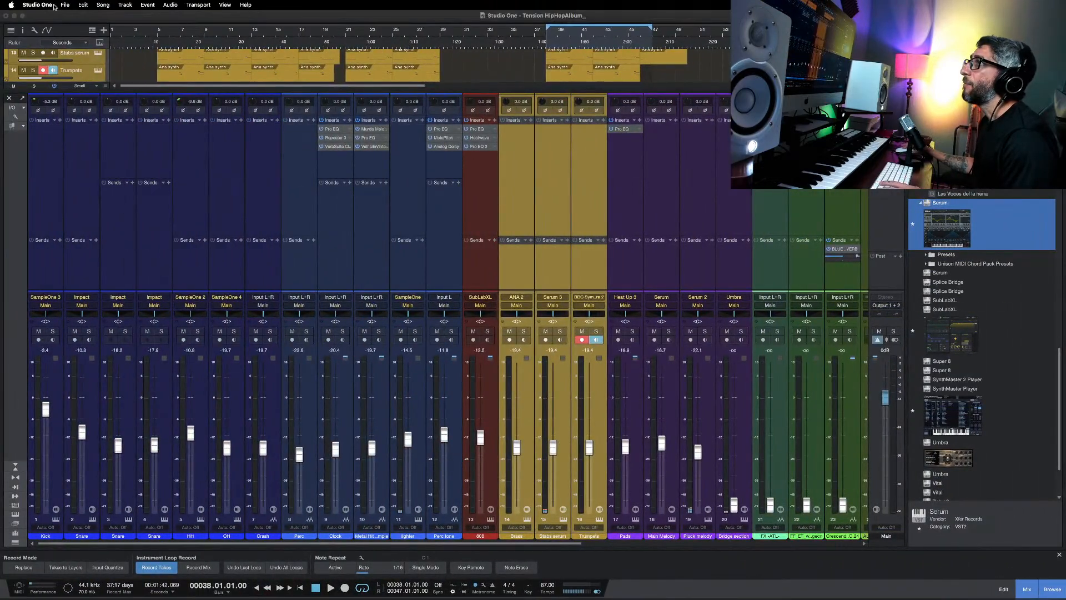
{"action": "left_click", "coordinate": [23, 15]}
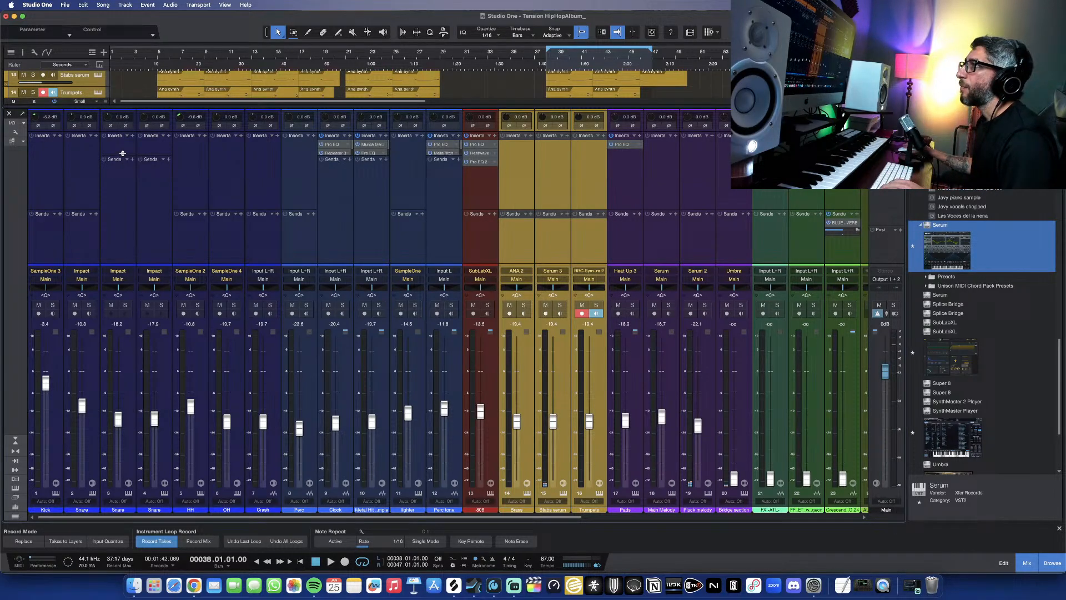
{"action": "mouse_move", "coordinate": [122, 154]}
{"action": "left_mouse_down"}
{"action": "mouse_move", "coordinate": [119, 169]}
{"action": "mouse_move", "coordinate": [116, 161]}
{"action": "left_mouse_up"}
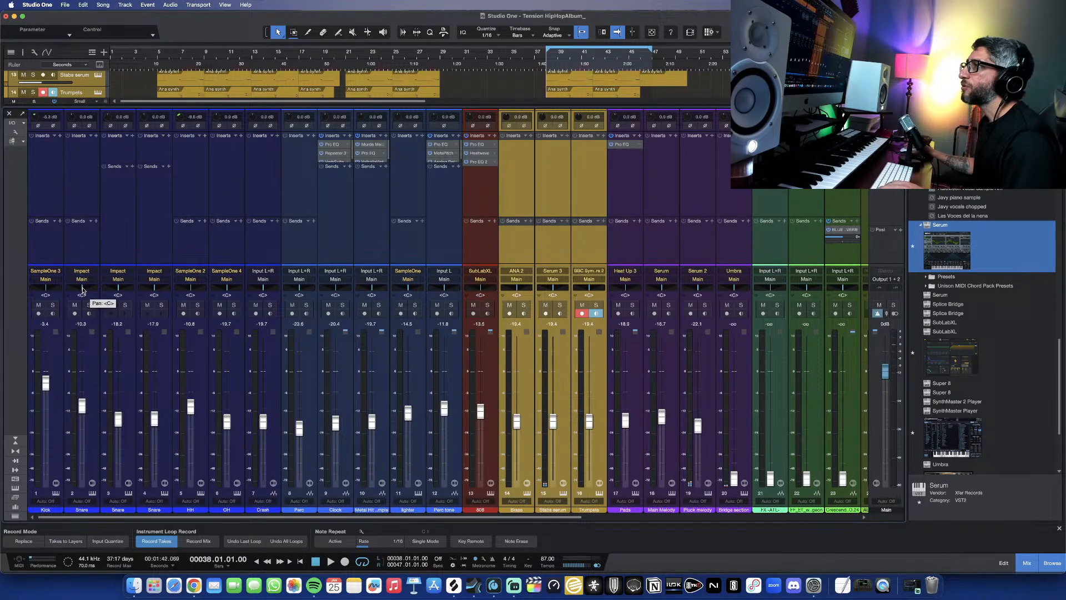
Step: Pan the first Snare channel to R7, the second to R8 and the third slightly right
{"action": "left_click", "coordinate": [82, 289]}
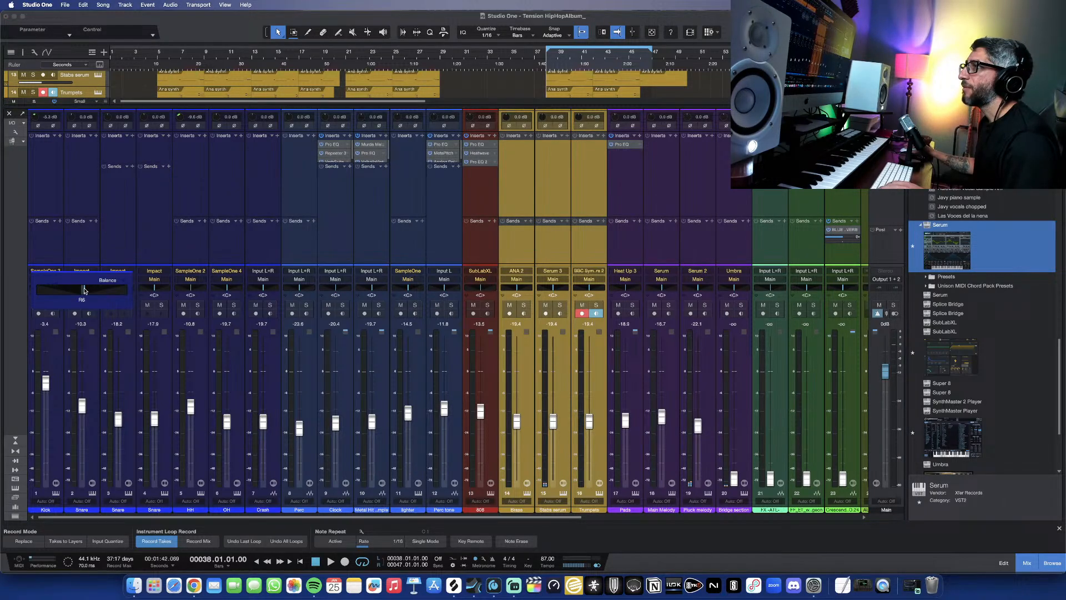
{"action": "left_click", "coordinate": [120, 270]}
{"action": "left_click", "coordinate": [118, 289]}
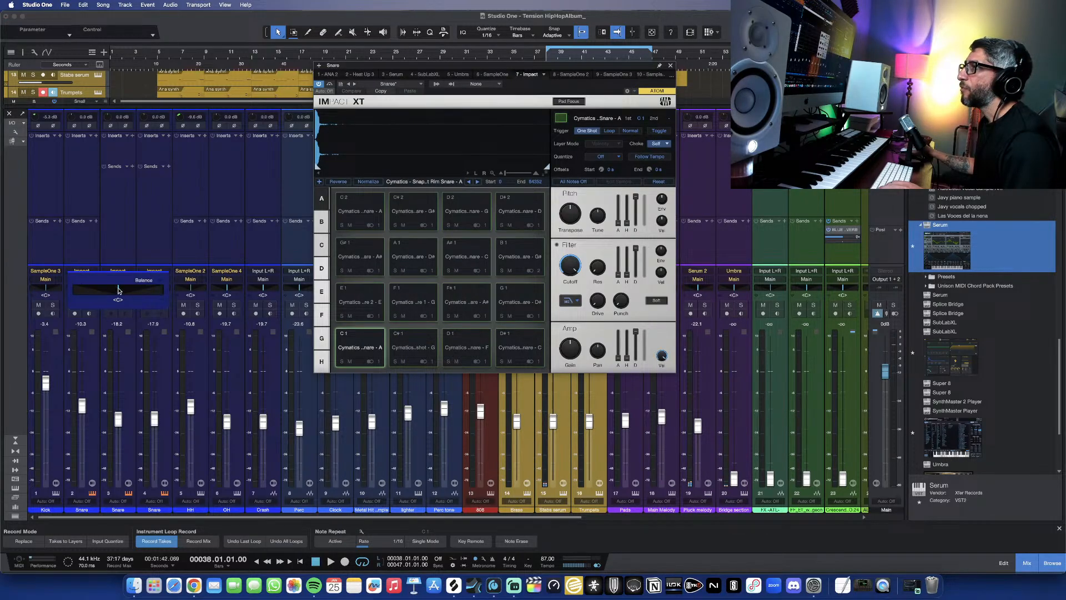
{"action": "left_click", "coordinate": [151, 271]}
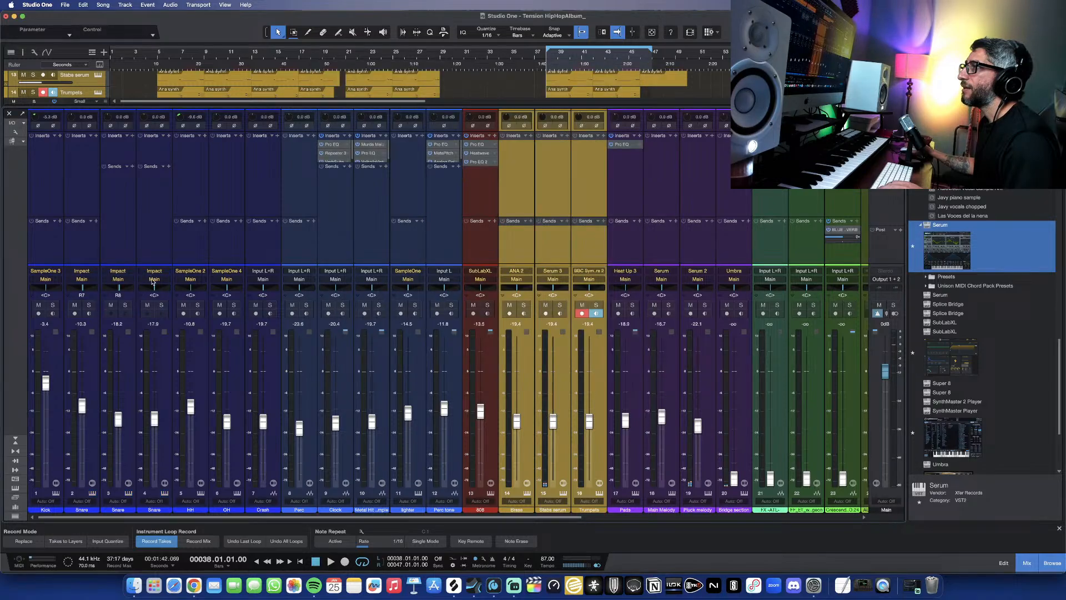
{"action": "left_click", "coordinate": [155, 289]}
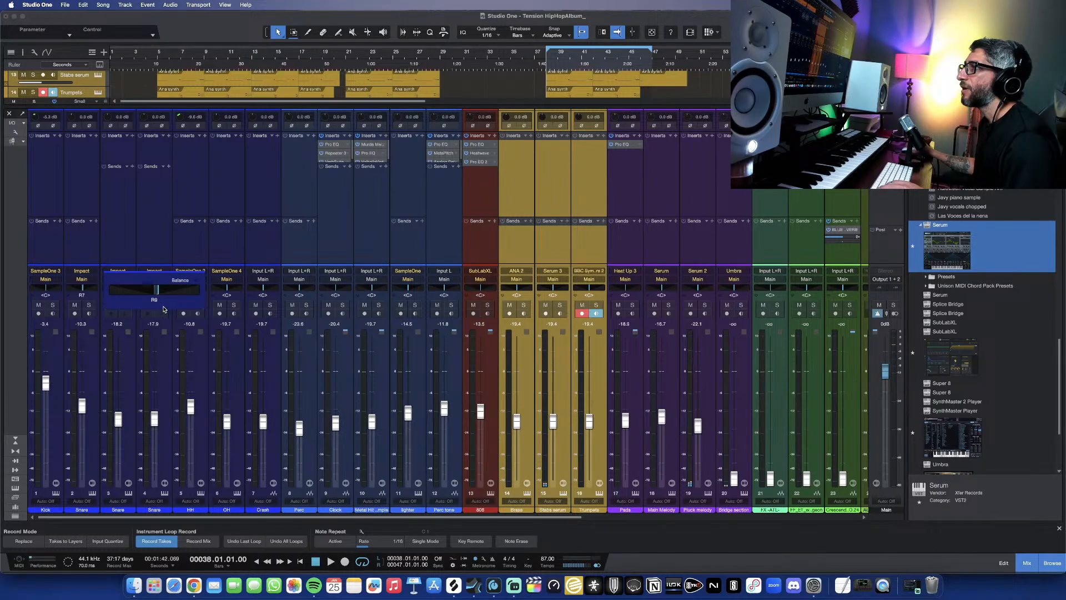
{"action": "left_click", "coordinate": [165, 326]}
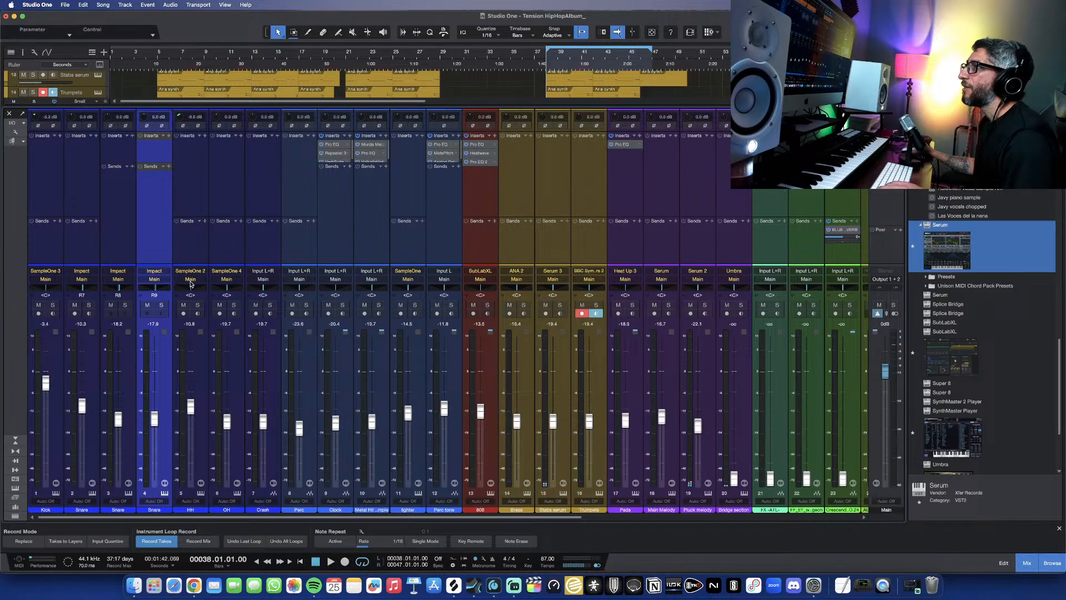
Step: Play the looped section and pan the OH channel to R13
{"action": "key", "text": "space"}
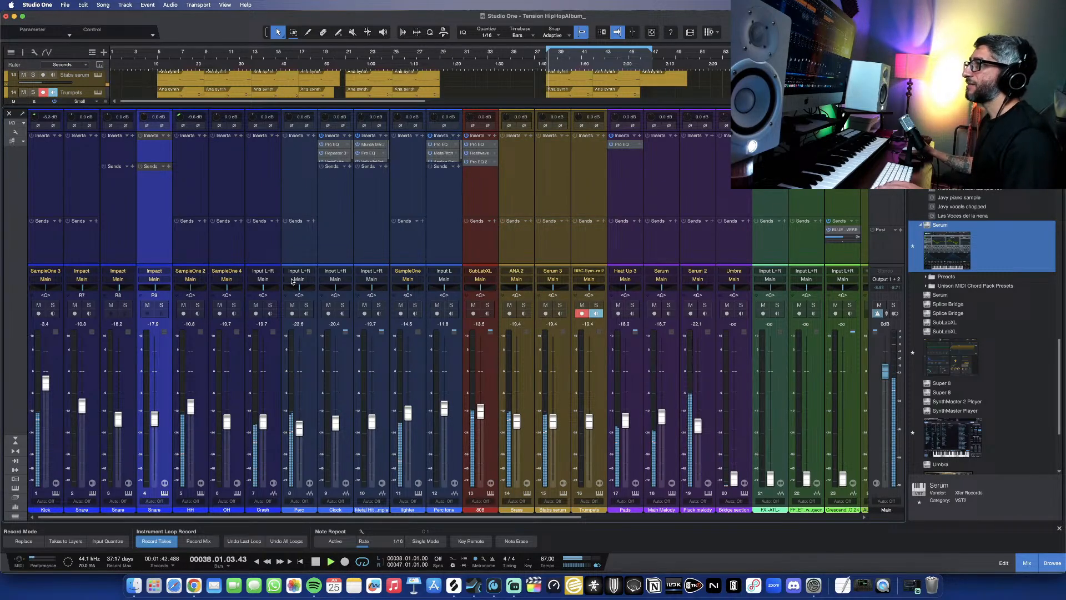
{"action": "left_click", "coordinate": [227, 290]}
{"action": "left_click_drag", "start_coordinate": [226, 290], "coordinate": [232, 292]}
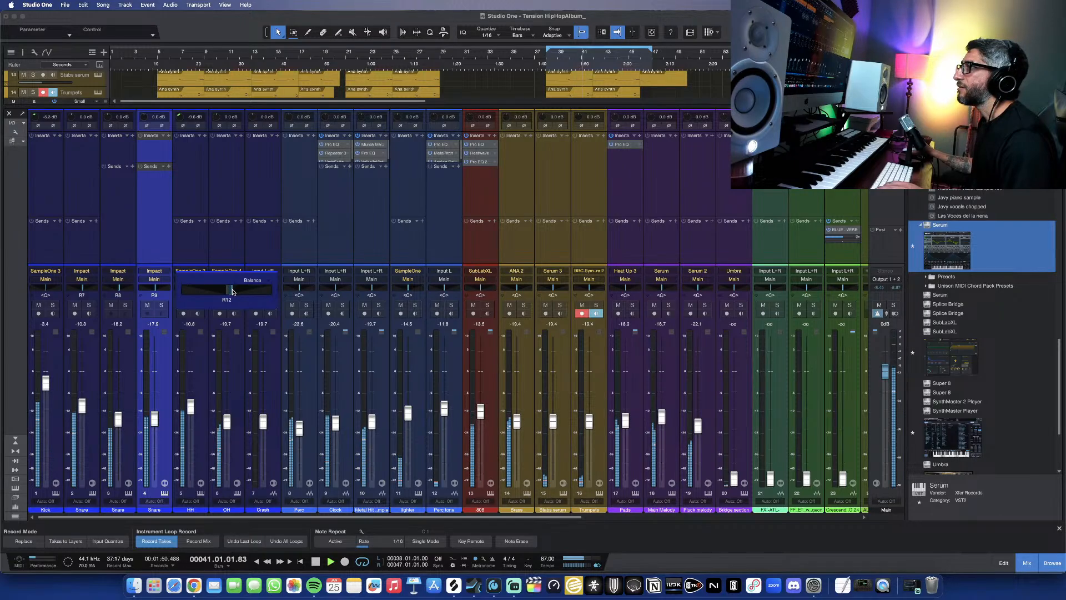
{"action": "left_click", "coordinate": [241, 387]}
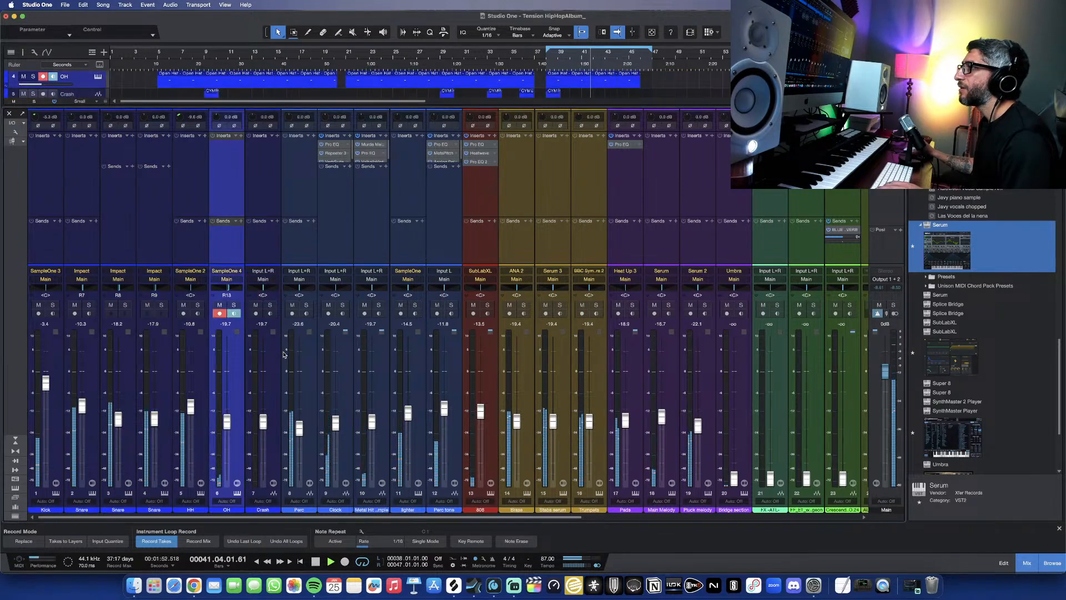
Step: Pan the Clock channel to about L59 and the Metal Hit channel far to the right
{"action": "scroll", "coordinate": [303, 346], "scroll_direction": "right", "scroll_amount": 2}
{"action": "scroll", "coordinate": [303, 345], "scroll_direction": "right", "scroll_amount": 1}
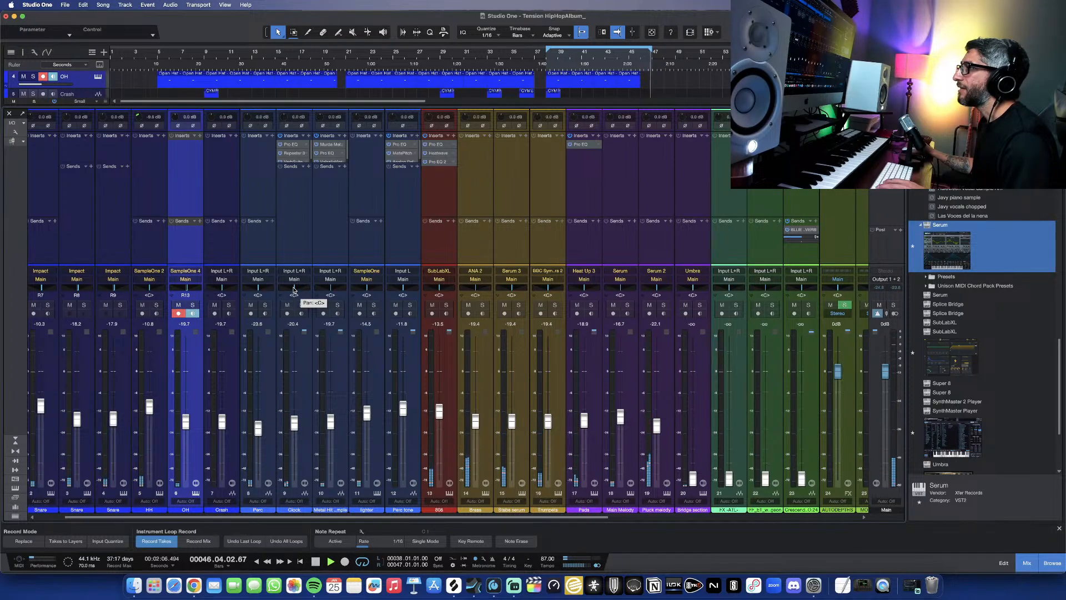
{"action": "left_click_drag", "start_coordinate": [294, 289], "coordinate": [286, 289]}
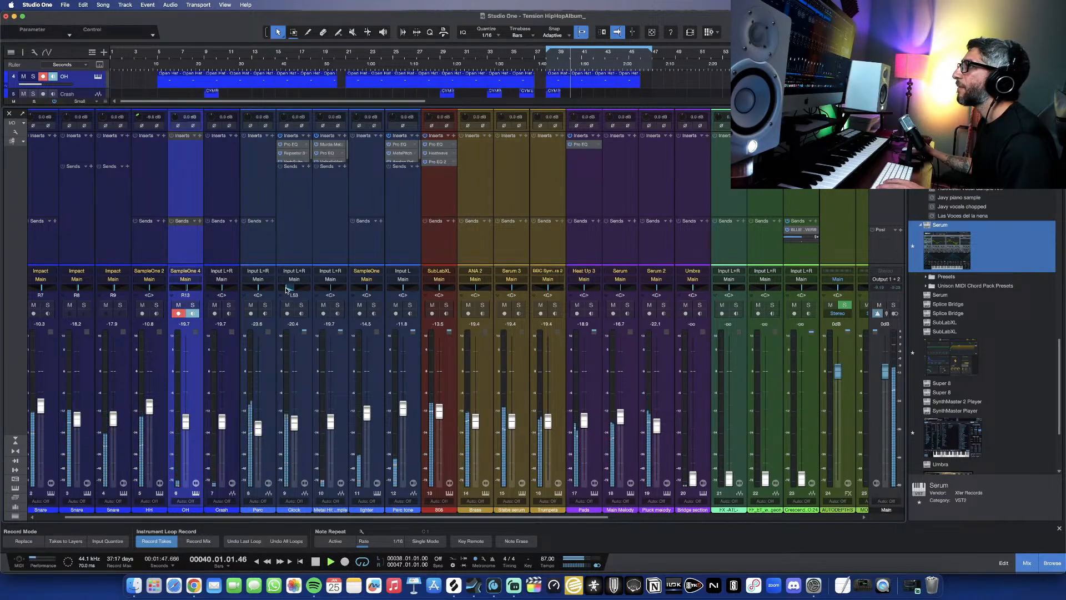
{"action": "left_click_drag", "start_coordinate": [287, 288], "coordinate": [285, 289]}
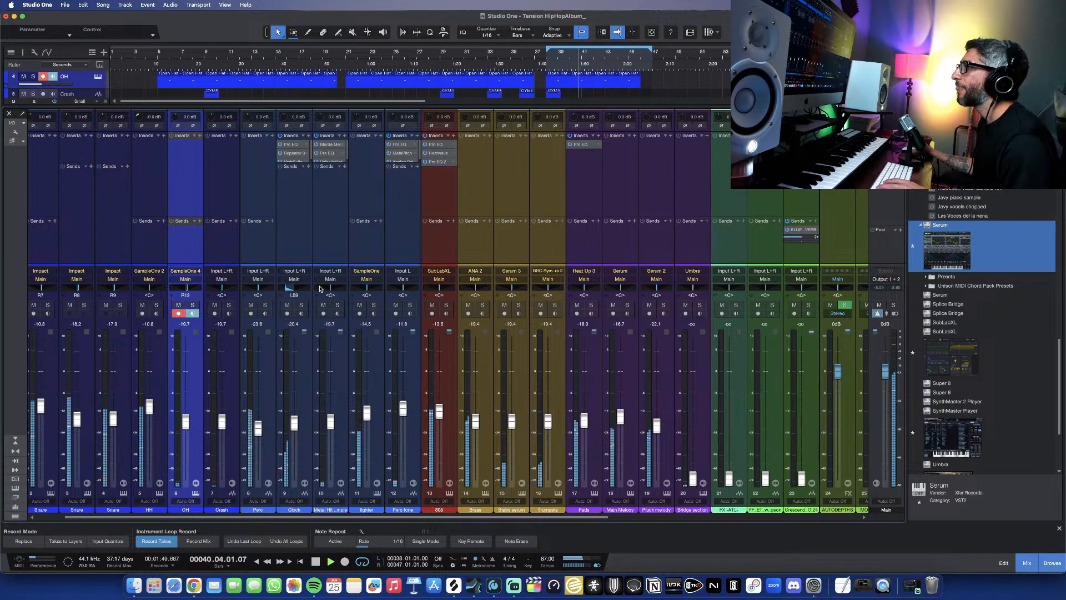
{"action": "left_click_drag", "start_coordinate": [331, 290], "coordinate": [345, 291]}
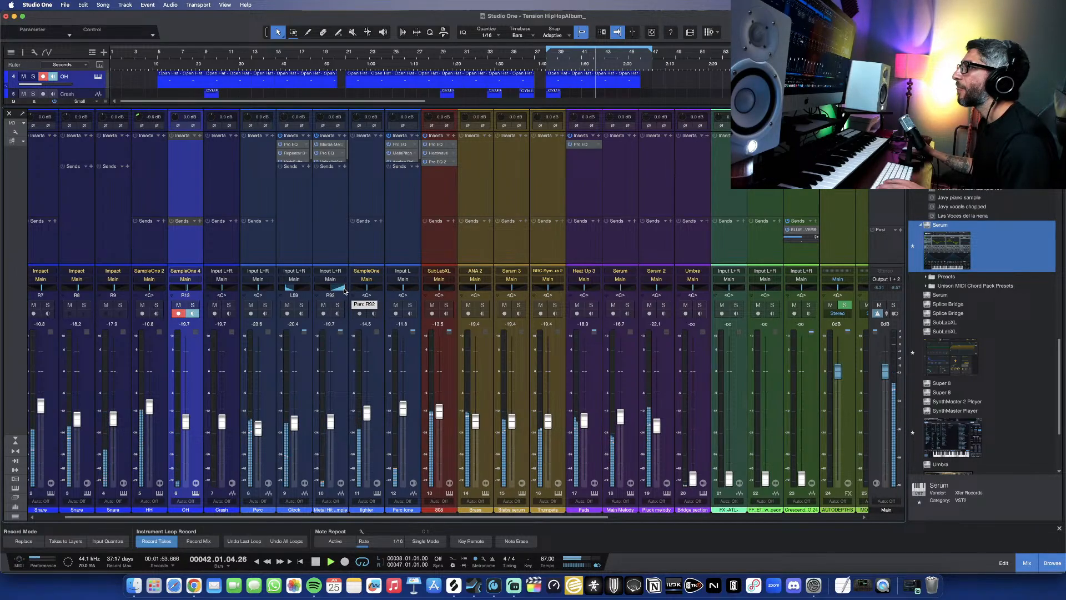
Step: Pan the Perc tone channel to L62 and the lighter channel to about L26, and try the Perc channel panned left
{"action": "left_click_drag", "start_coordinate": [405, 289], "coordinate": [394, 290]}
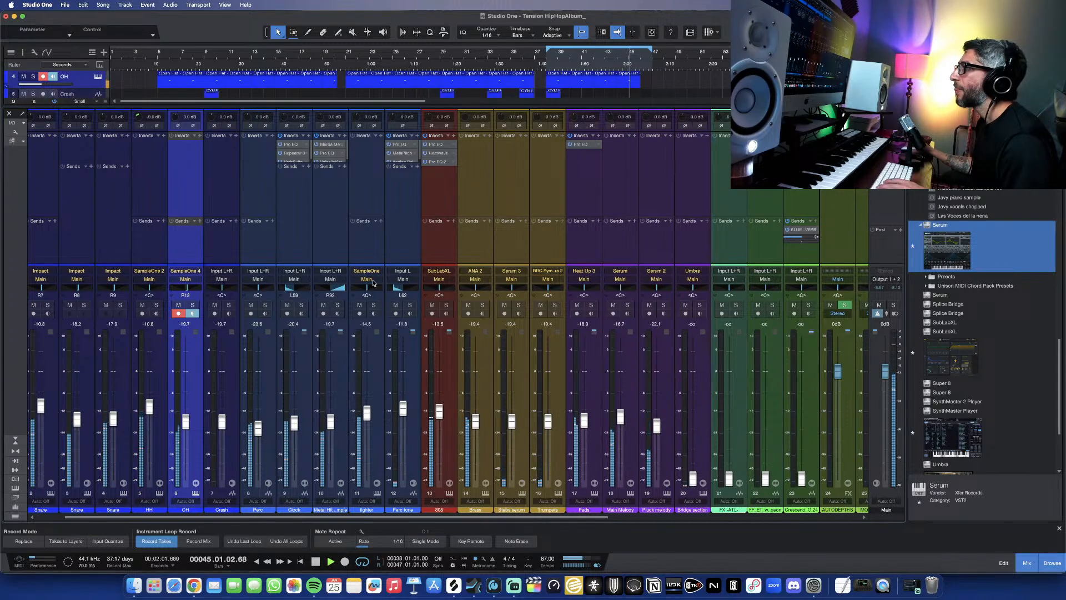
{"action": "left_click_drag", "start_coordinate": [369, 289], "coordinate": [363, 291]}
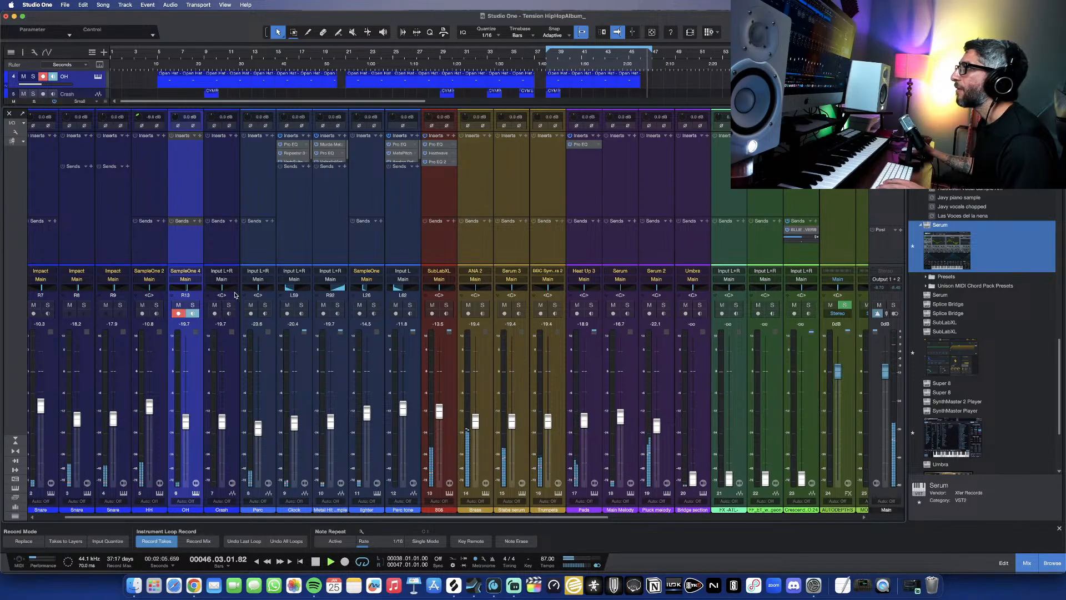
{"action": "left_click_drag", "start_coordinate": [259, 289], "coordinate": [243, 289]}
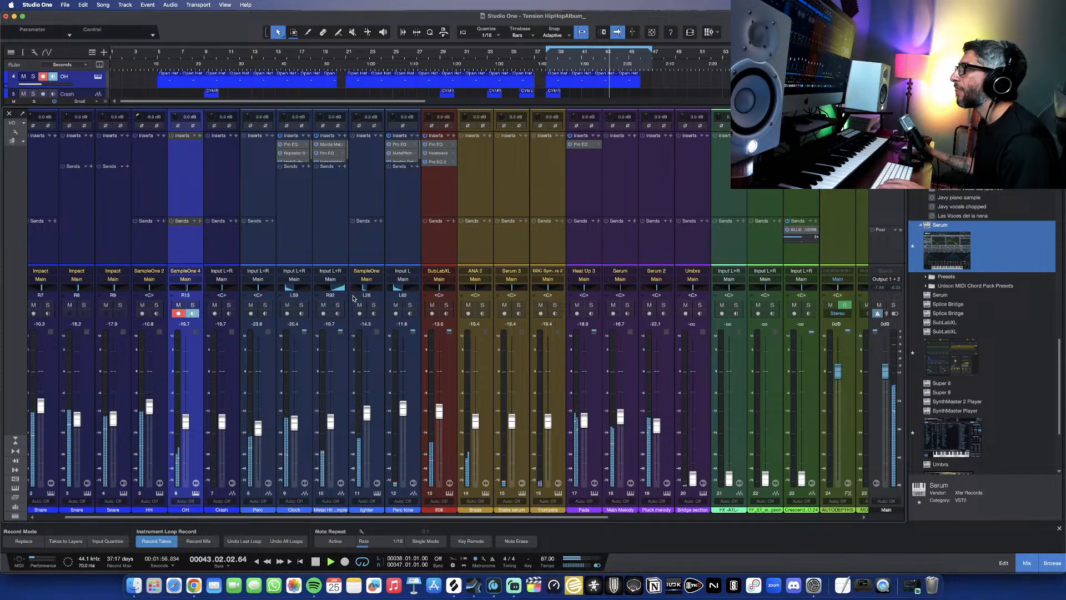
Step: Raise the Metal Hit fader to about -16.5 dB and Perc to about -22.4 dB, and narrow the Metal Hit pan to R70
{"action": "scroll", "coordinate": [331, 416], "scroll_direction": "up", "scroll_amount": 3}
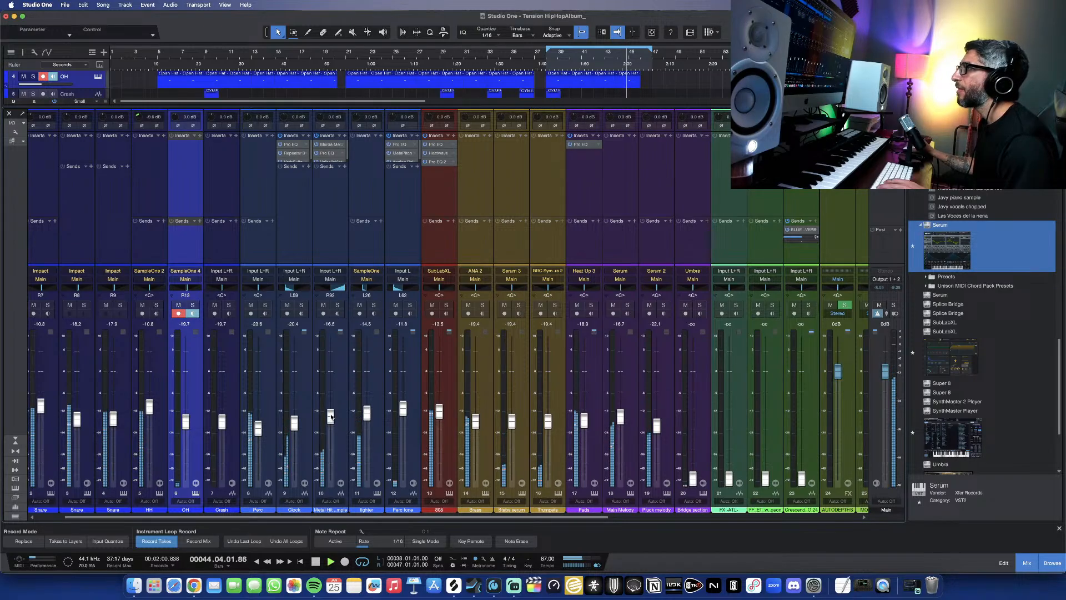
{"action": "scroll", "coordinate": [259, 428], "scroll_direction": "up", "scroll_amount": 1}
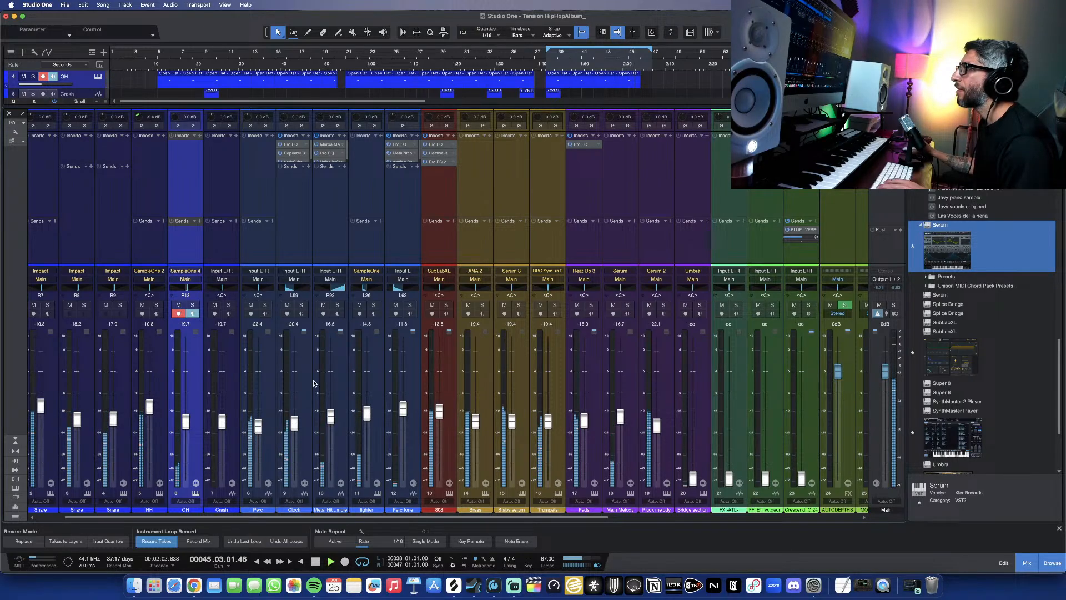
{"action": "scroll", "coordinate": [343, 288], "scroll_direction": "up", "scroll_amount": 5}
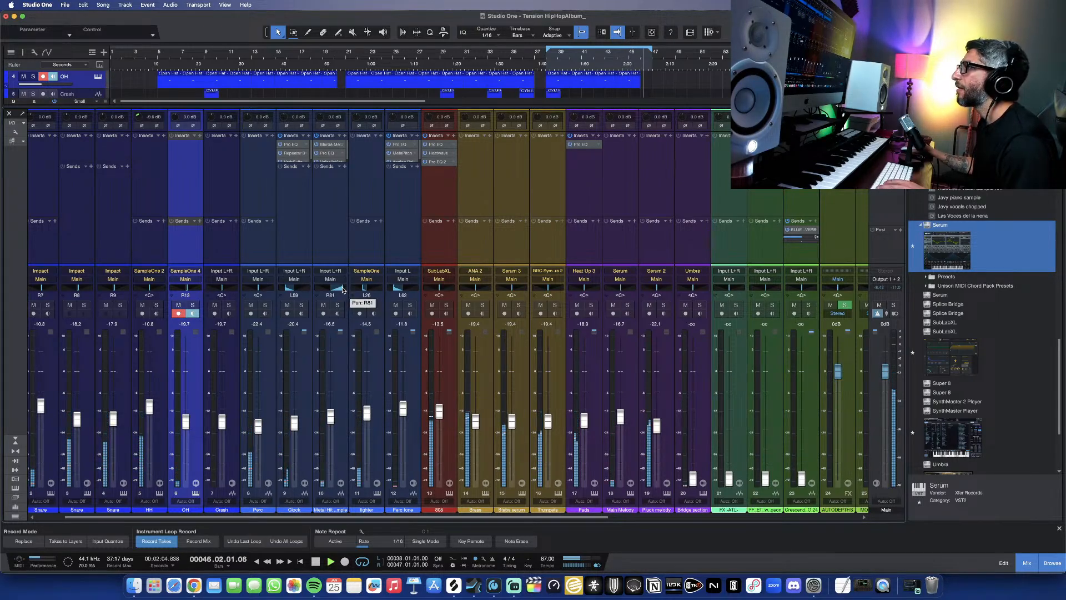
{"action": "scroll", "coordinate": [342, 289], "scroll_direction": "down", "scroll_amount": 1}
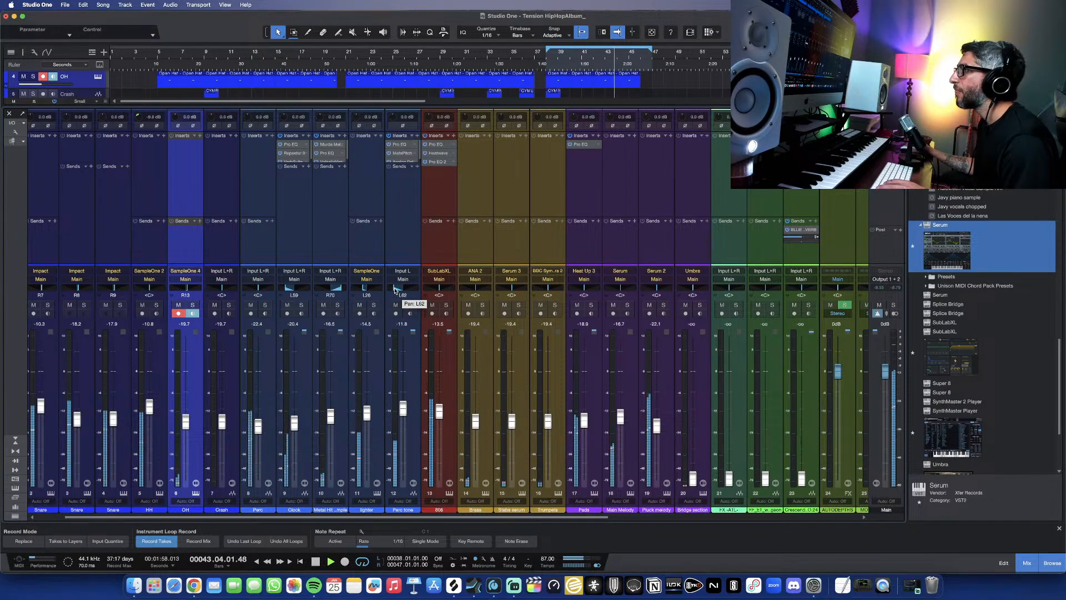
Step: Raise the Perc tone fader to about -10.1 dB, lighter to -13.5 dB and Perc to -19.9 dB, and stop playback
{"action": "left_click_drag", "start_coordinate": [403, 415], "coordinate": [403, 410]}
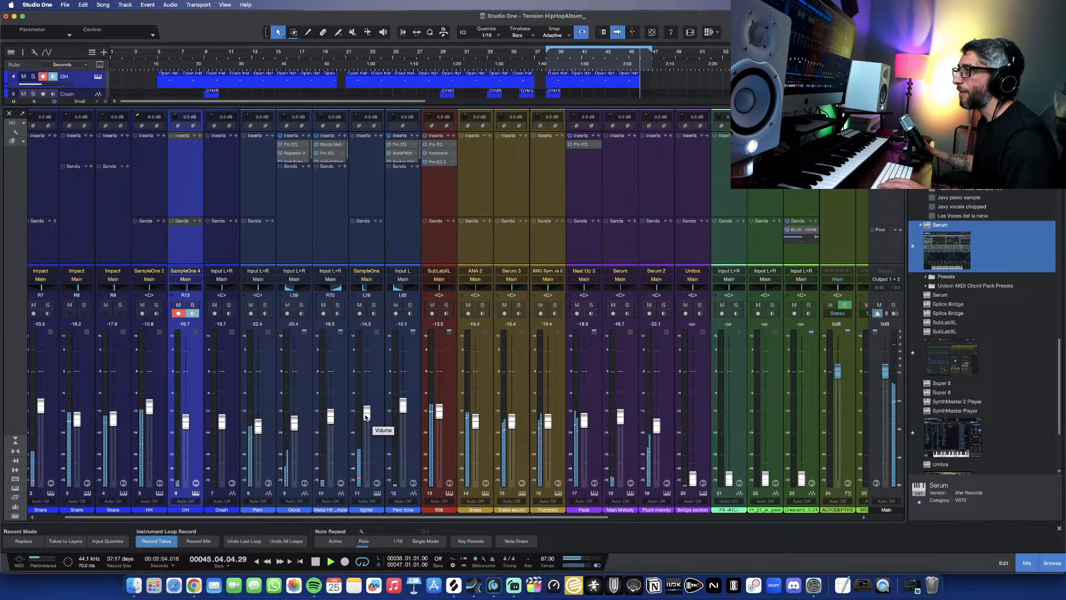
{"action": "left_click_drag", "start_coordinate": [367, 415], "coordinate": [368, 414]}
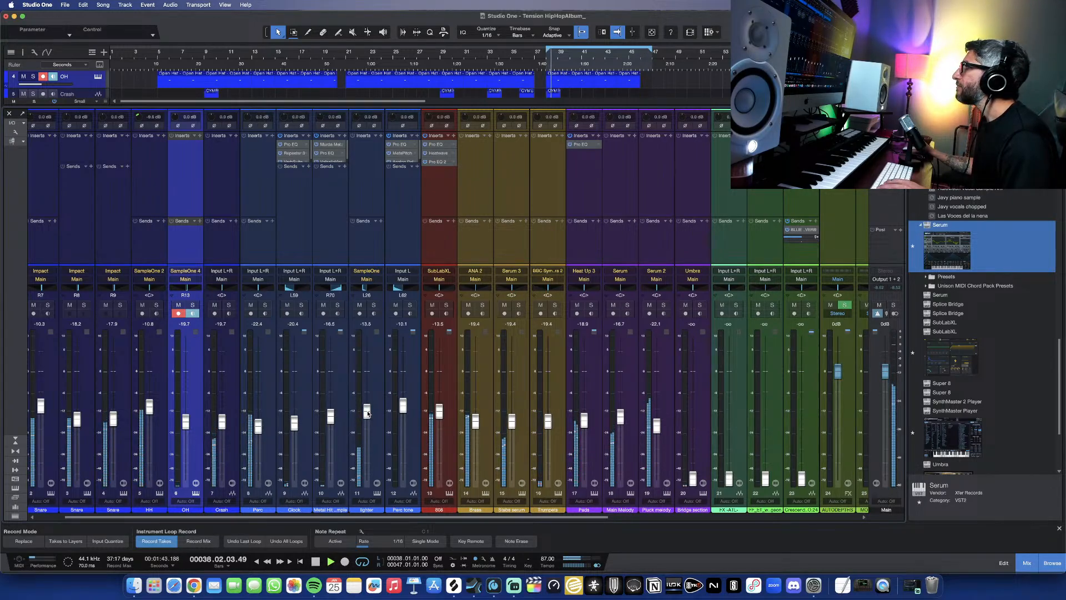
{"action": "scroll", "coordinate": [276, 431], "scroll_direction": "left", "scroll_amount": 2}
{"action": "scroll", "coordinate": [275, 431], "scroll_direction": "left", "scroll_amount": 2}
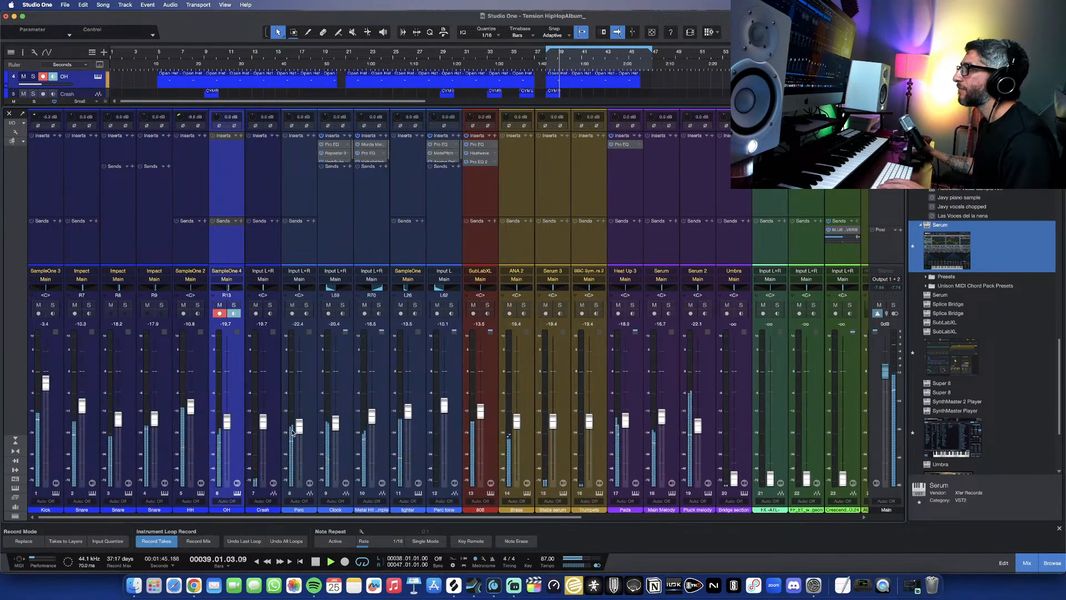
{"action": "left_click_drag", "start_coordinate": [300, 429], "coordinate": [302, 425]}
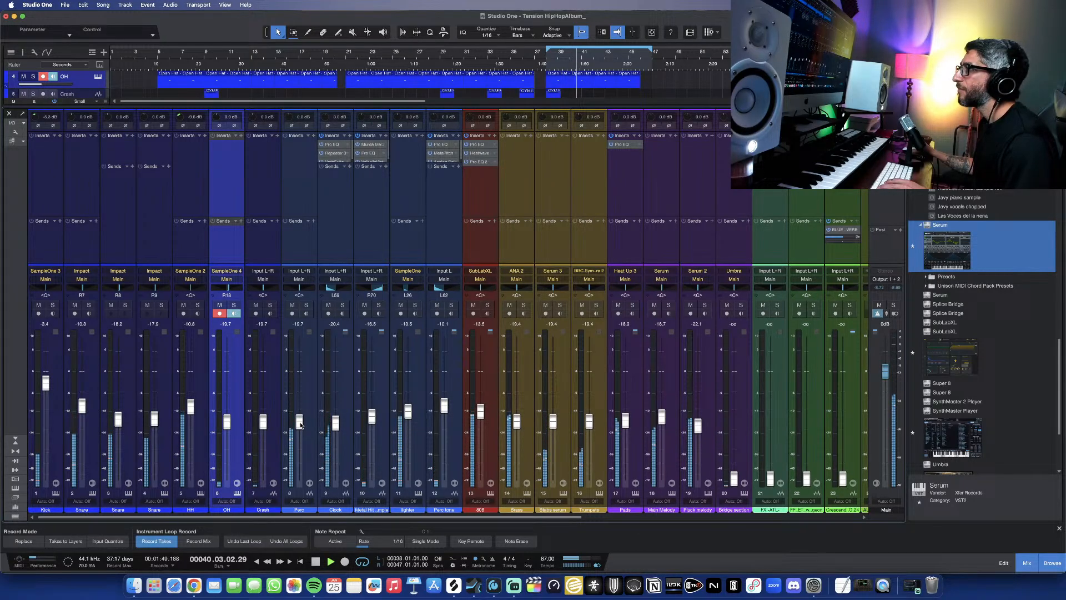
{"action": "left_click_drag", "start_coordinate": [300, 426], "coordinate": [301, 426]}
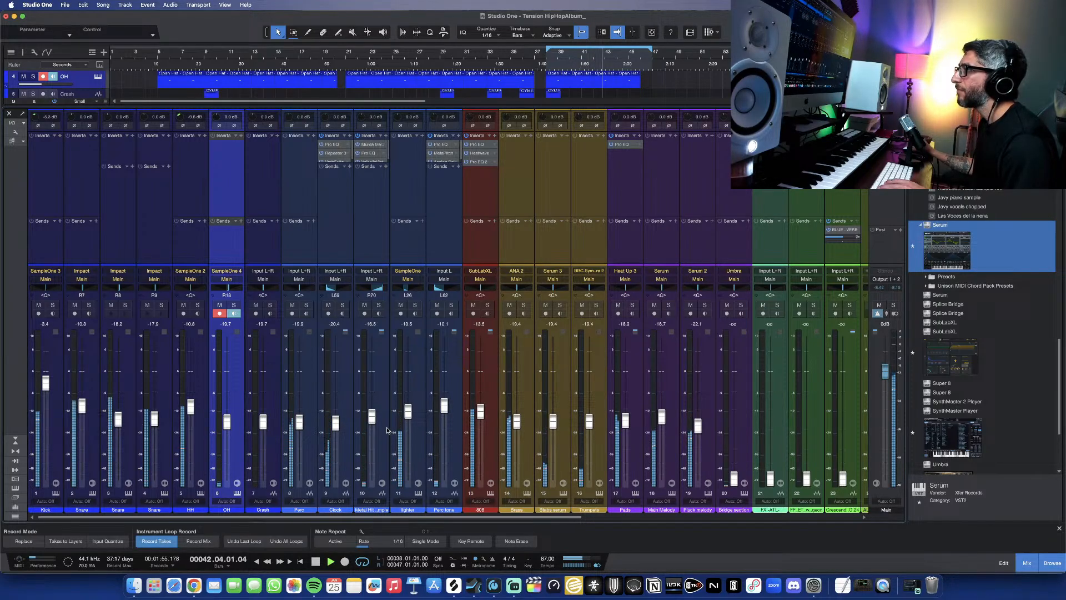
{"action": "scroll", "coordinate": [387, 430], "scroll_direction": "right", "scroll_amount": 4}
{"action": "scroll", "coordinate": [387, 429], "scroll_direction": "right", "scroll_amount": 5}
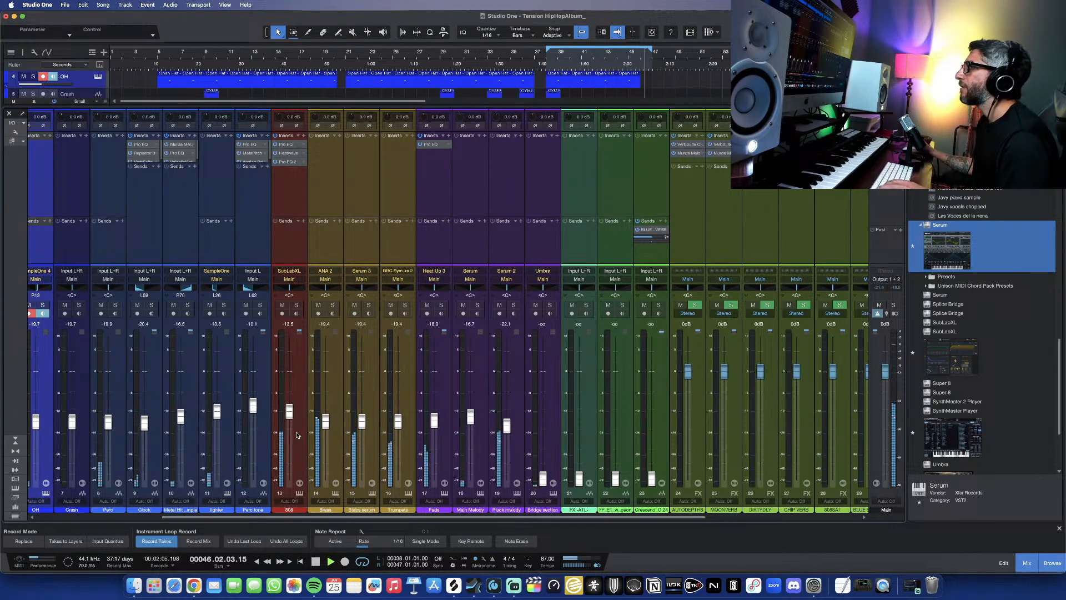
{"action": "key", "text": "space"}
Step: Pan the Brass channel to L18, Stabs serum to about L63 and Trumpets to R62, resuming playback to judge them
{"action": "scroll", "coordinate": [322, 436], "scroll_direction": "left", "scroll_amount": 5}
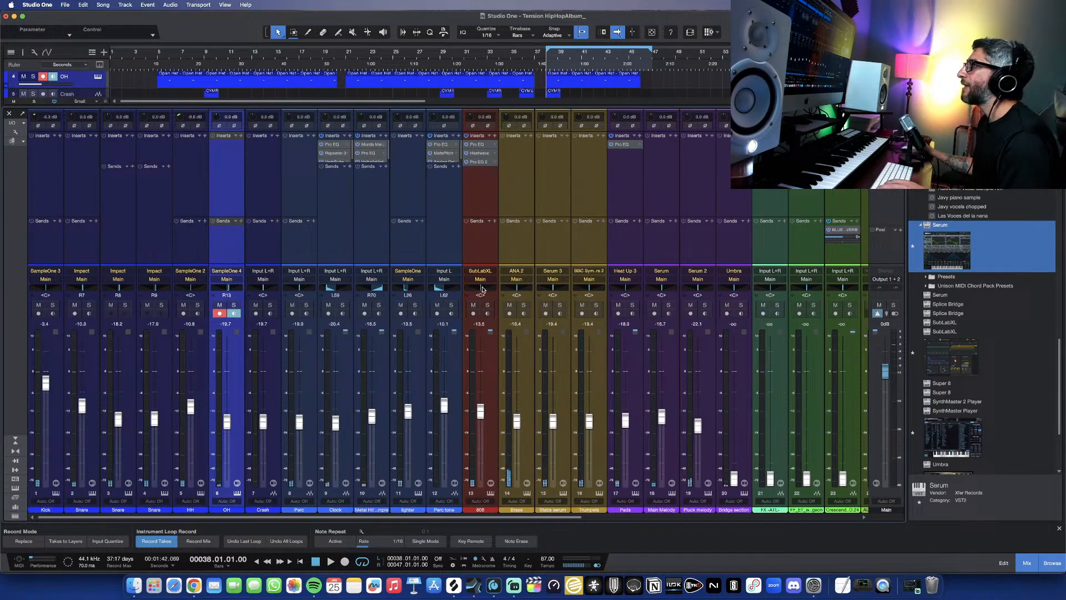
{"action": "scroll", "coordinate": [488, 294], "scroll_direction": "right", "scroll_amount": 2}
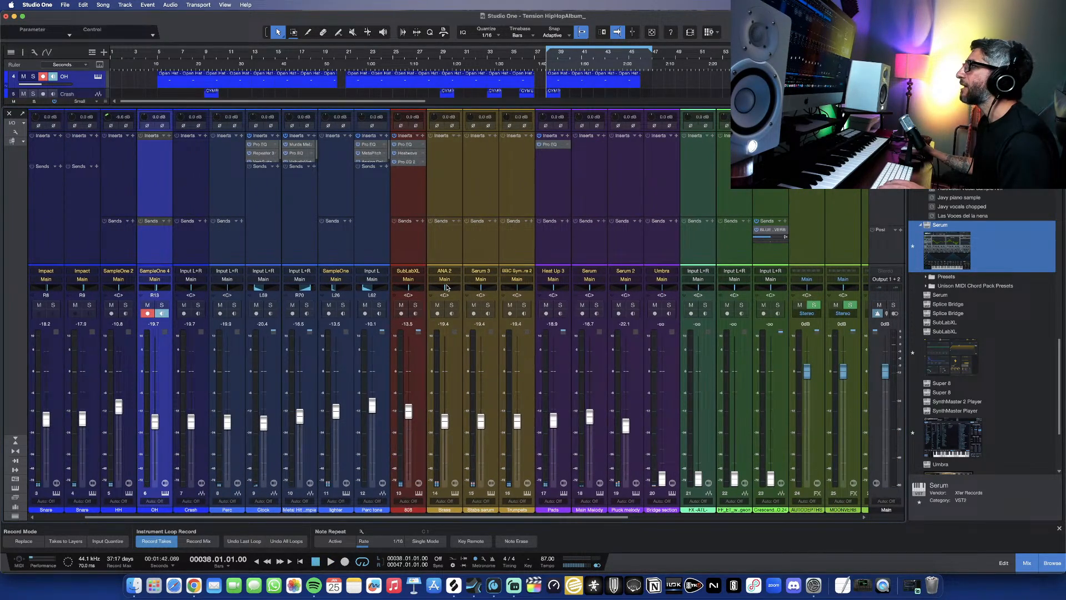
{"action": "scroll", "coordinate": [446, 290], "scroll_direction": "left", "scroll_amount": 1}
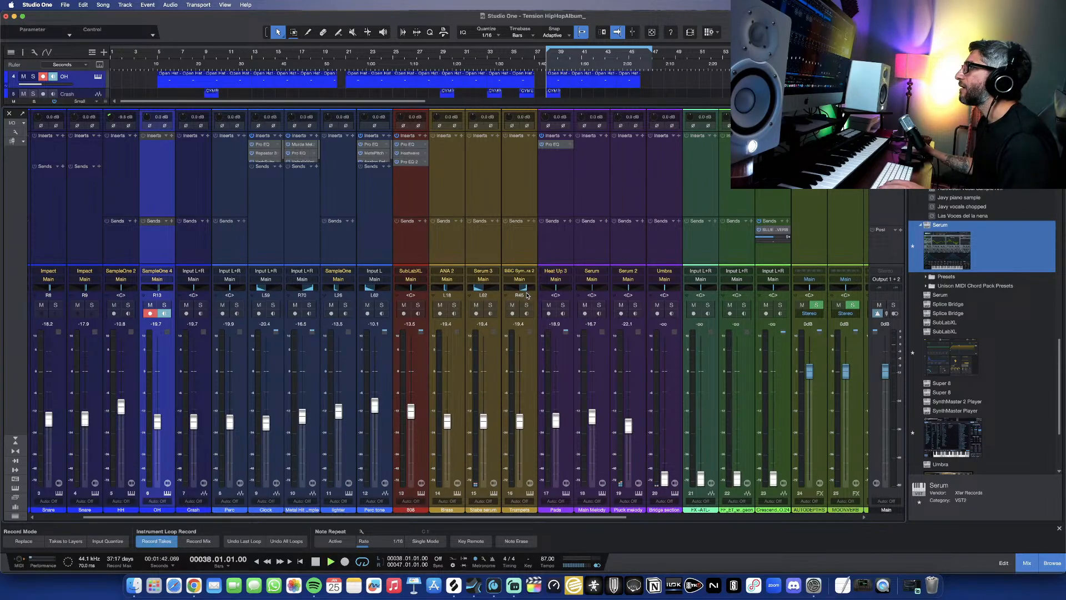
{"action": "key", "text": "space"}
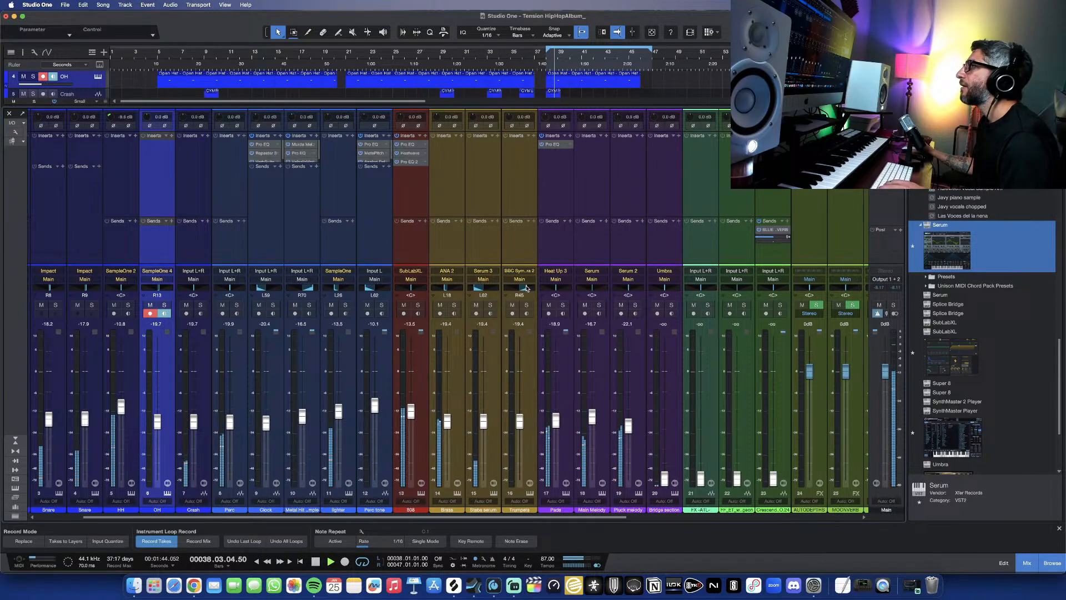
{"action": "left_click_drag", "start_coordinate": [526, 288], "coordinate": [529, 290]}
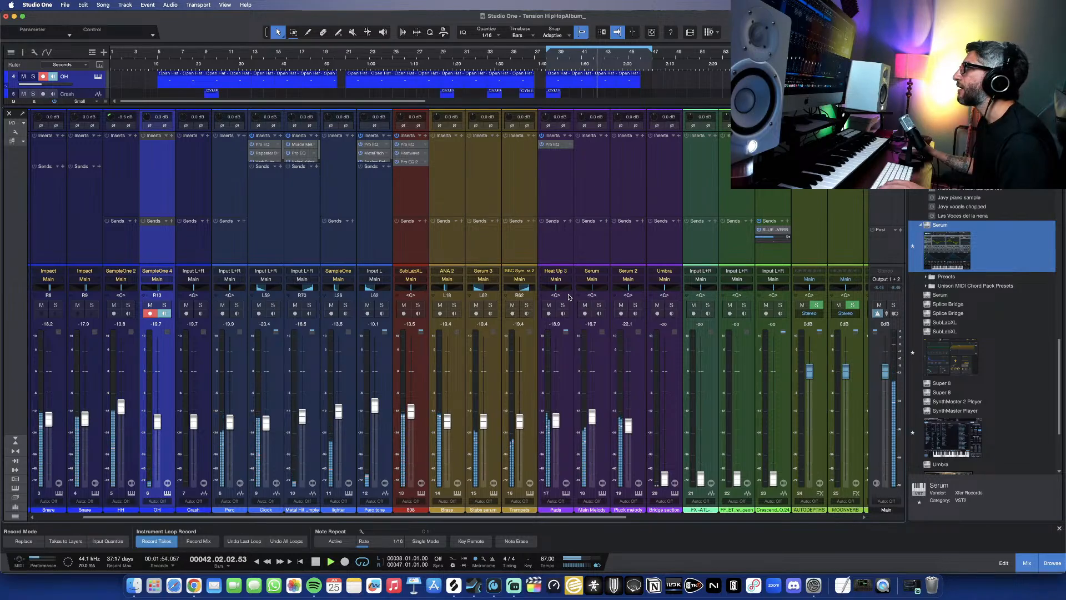
Step: Pan the Pads channel to L12
{"action": "left_click_drag", "start_coordinate": [556, 289], "coordinate": [550, 290]}
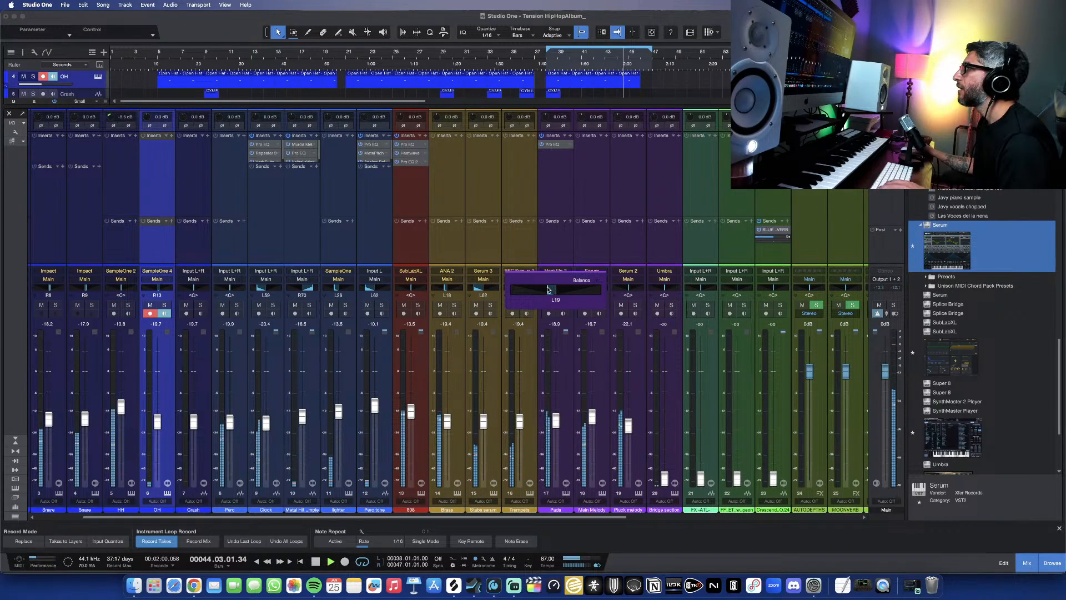
{"action": "left_click_drag", "start_coordinate": [548, 290], "coordinate": [550, 289]}
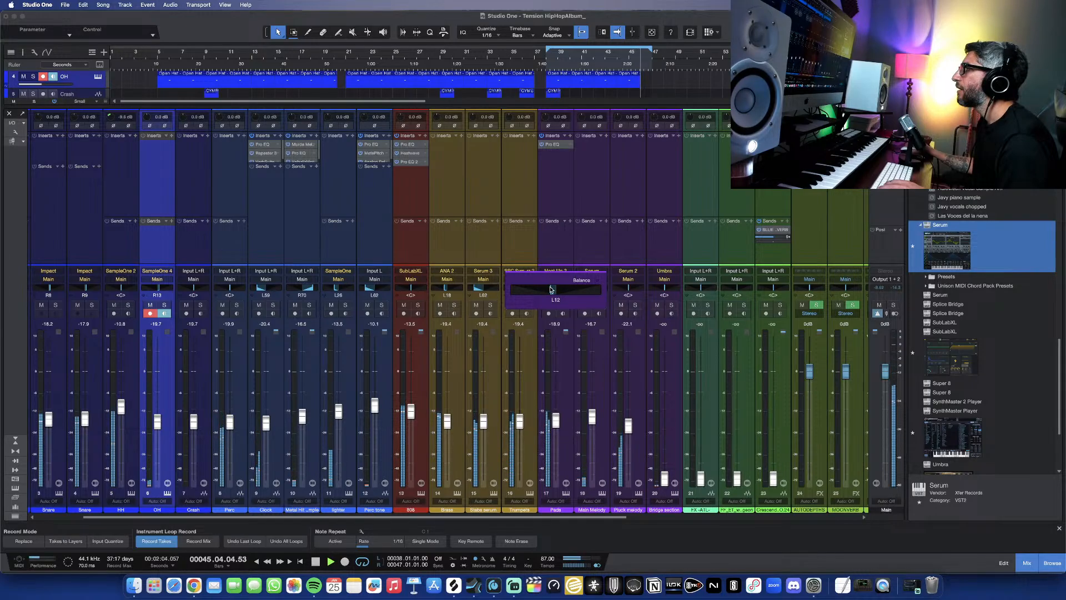
{"action": "left_click", "coordinate": [595, 348]}
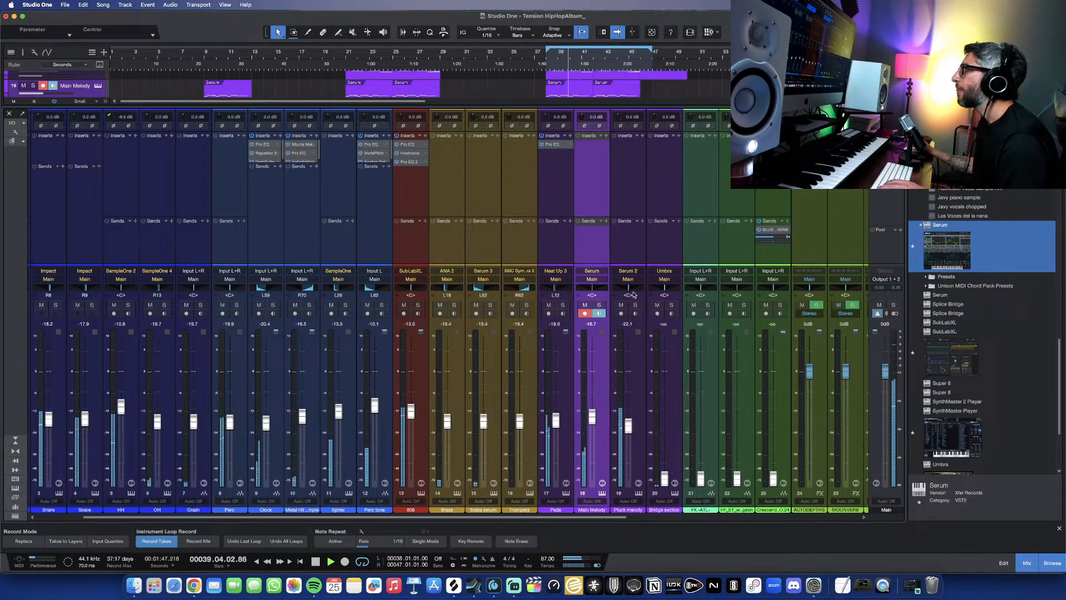
Step: Pan the Pluck melody to R12 and the Main Melody to L12, and trim the Main Melody fader to about -16.5 dB
{"action": "left_click", "coordinate": [631, 289]}
{"action": "left_click_drag", "start_coordinate": [631, 289], "coordinate": [632, 362]}
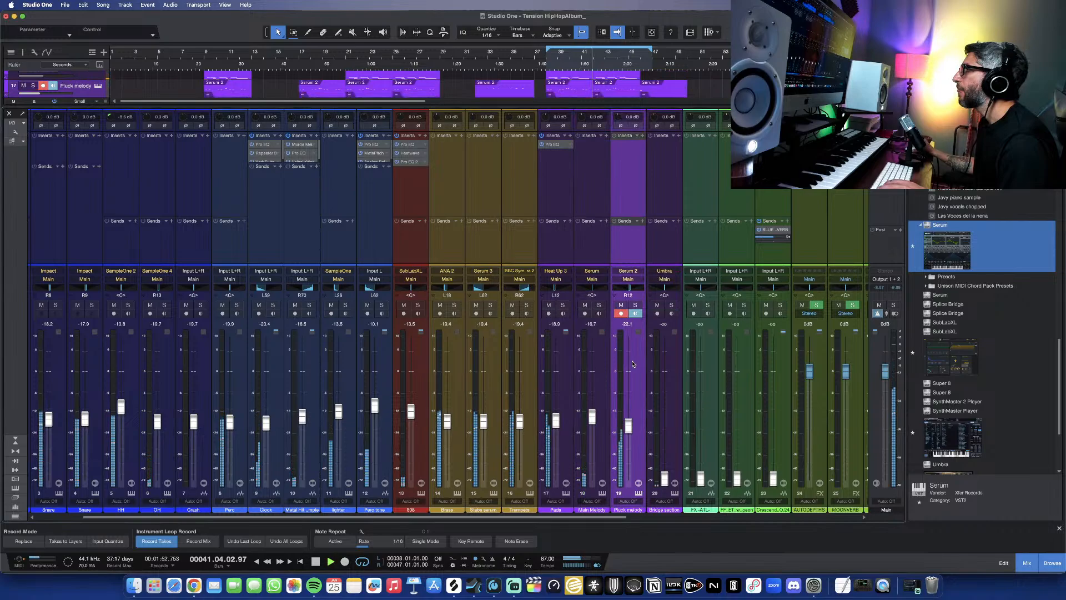
{"action": "left_click", "coordinate": [605, 369]}
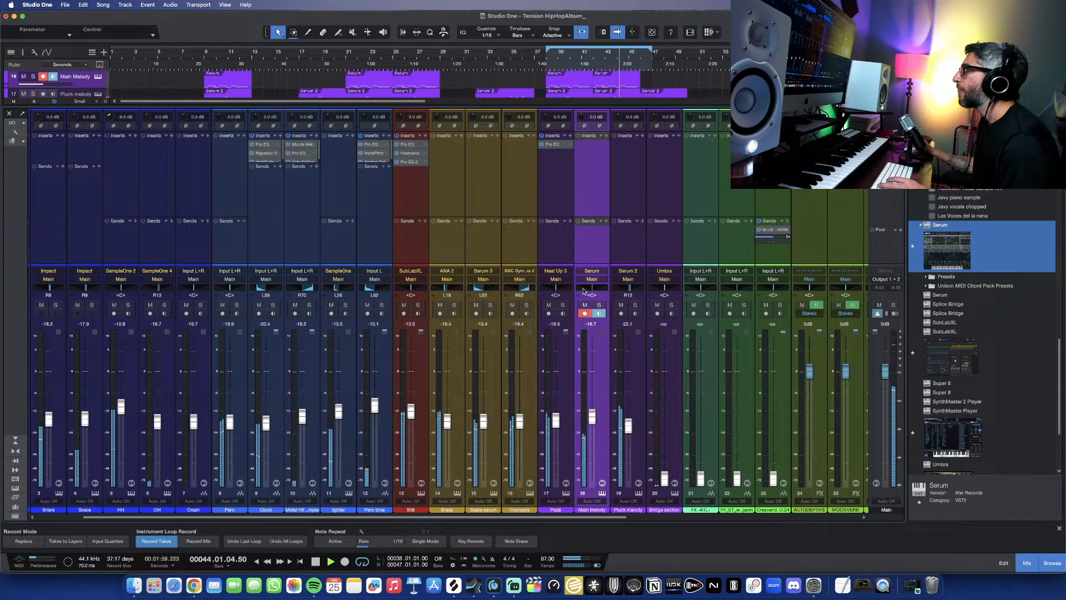
{"action": "left_click_drag", "start_coordinate": [584, 290], "coordinate": [590, 288]}
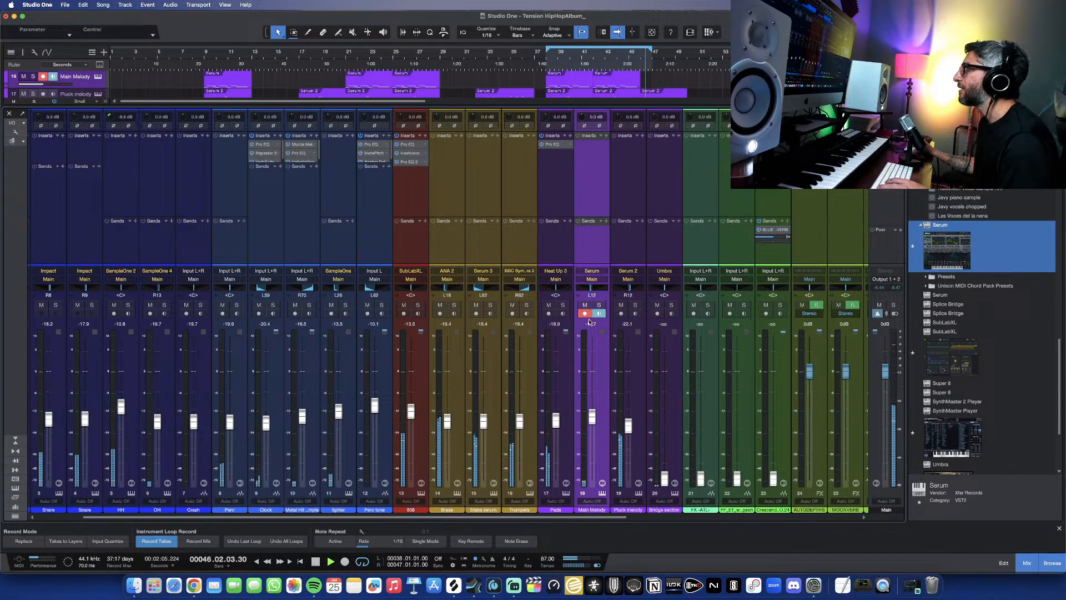
{"action": "left_click_drag", "start_coordinate": [593, 415], "coordinate": [593, 415]}
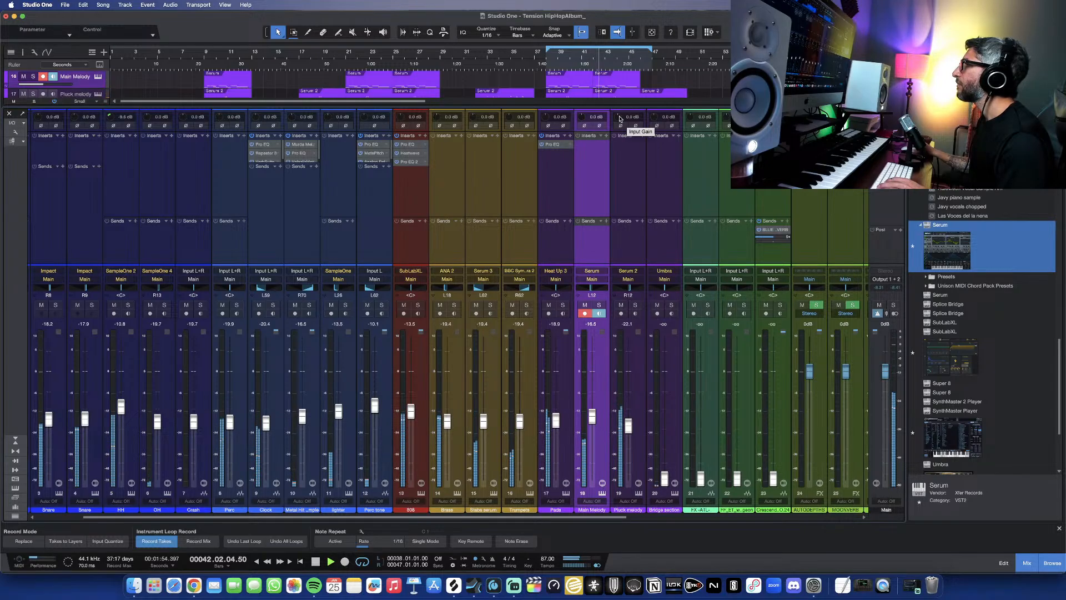
Step: Lower the Pluck melody channel's input gain and raise its fader to about -18.7 dB
{"action": "left_click_drag", "start_coordinate": [619, 118], "coordinate": [618, 123]}
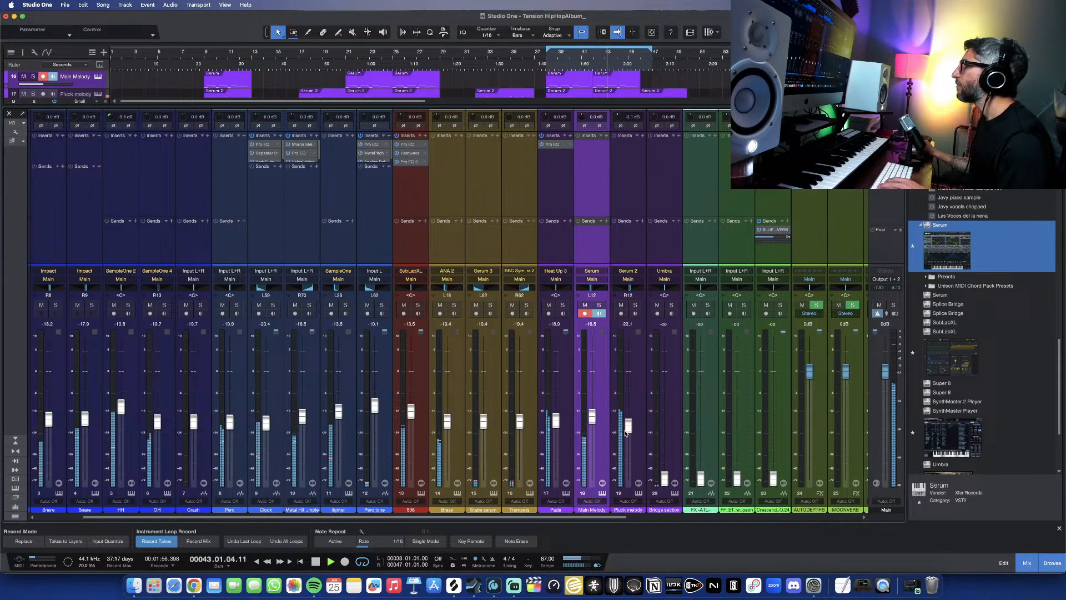
{"action": "left_click_drag", "start_coordinate": [626, 433], "coordinate": [630, 422]}
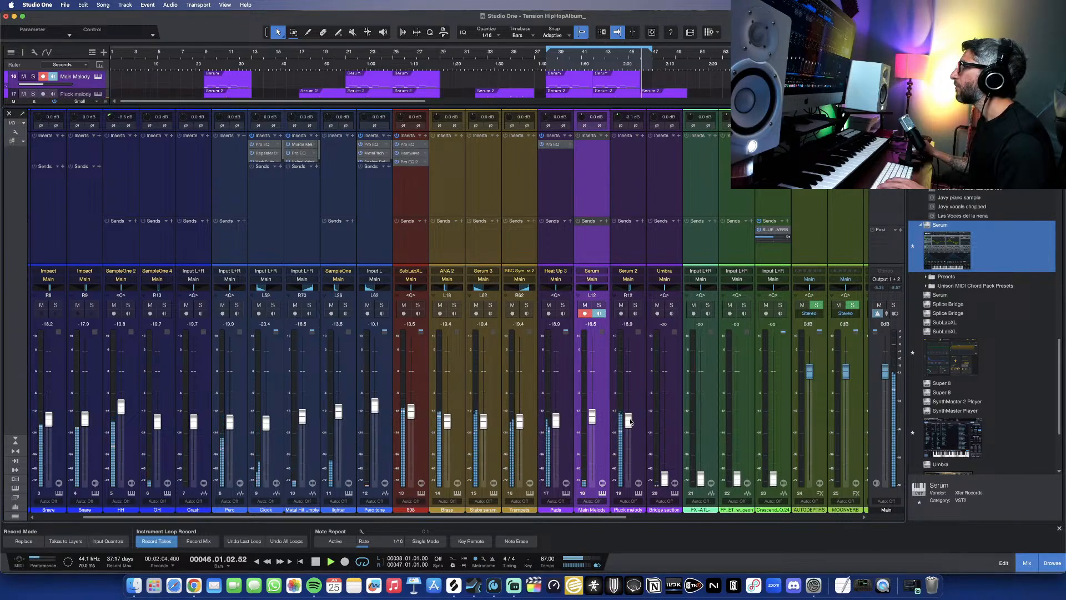
{"action": "scroll", "coordinate": [587, 403], "scroll_direction": "right", "scroll_amount": 3}
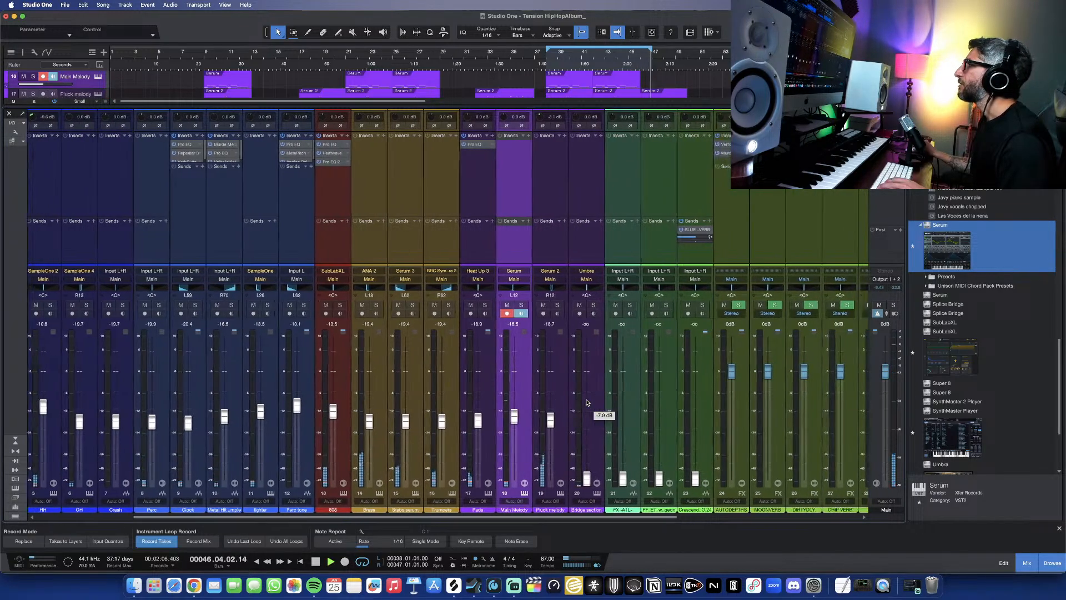
Step: Route the drum channels from Kick through Crash to the Drum Bus
{"action": "scroll", "coordinate": [586, 402], "scroll_direction": "left", "scroll_amount": 5}
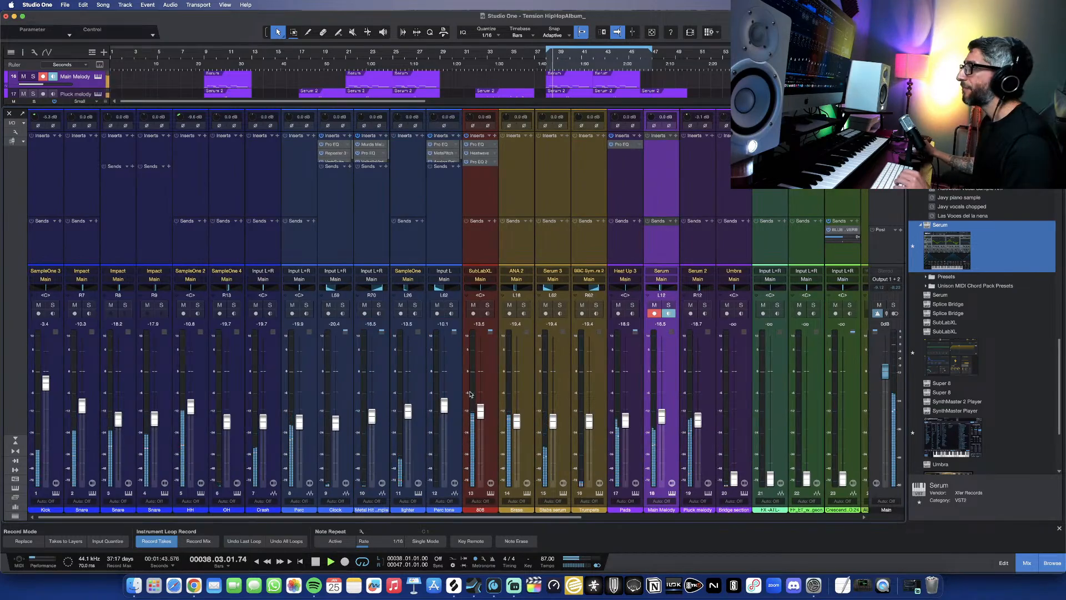
{"action": "scroll", "coordinate": [321, 374], "scroll_direction": "right", "scroll_amount": 1}
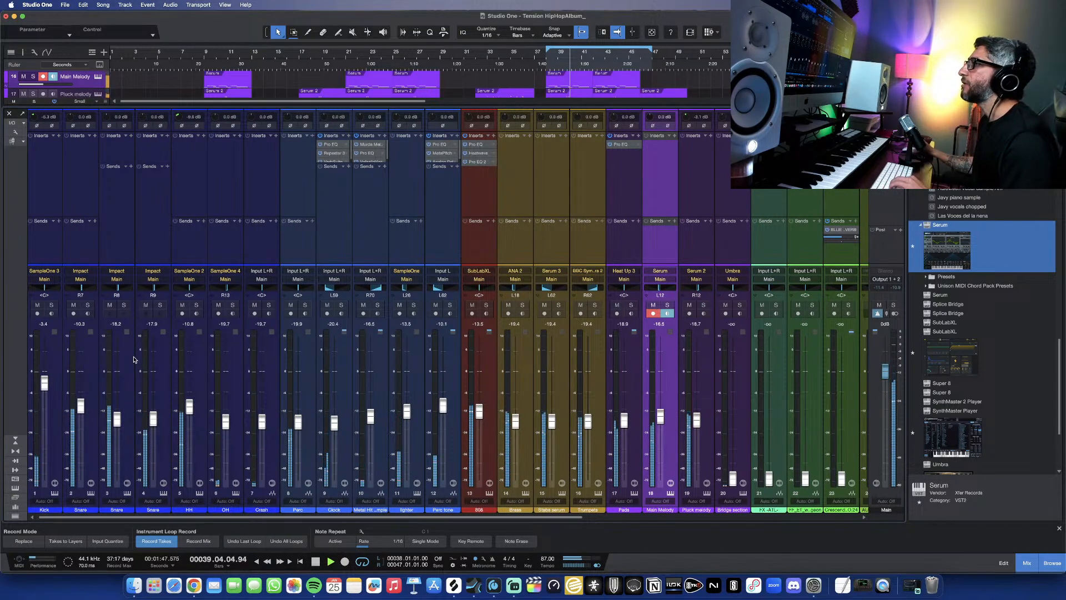
{"action": "left_click", "coordinate": [54, 364]}
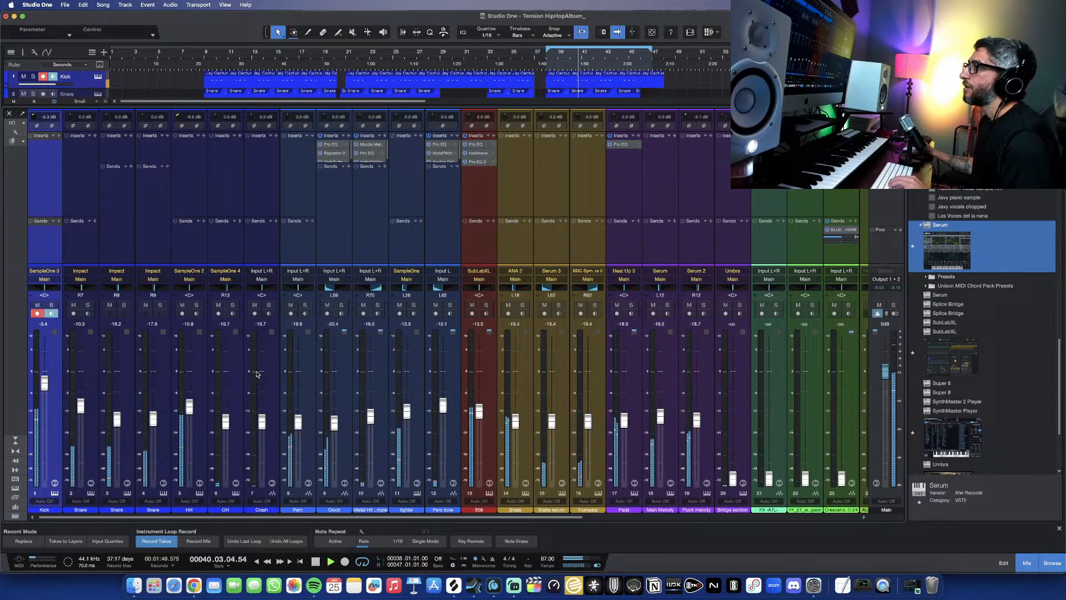
{"action": "left_click", "coordinate": [273, 376]}
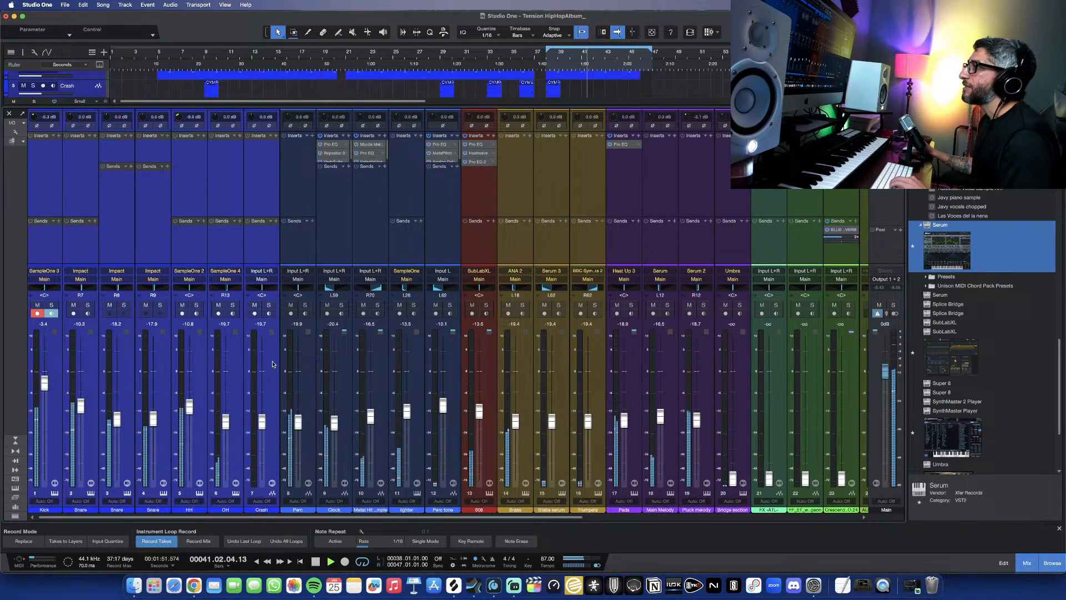
{"action": "scroll", "coordinate": [270, 299], "scroll_direction": "left", "scroll_amount": 1}
{"action": "left_click", "coordinate": [268, 282]}
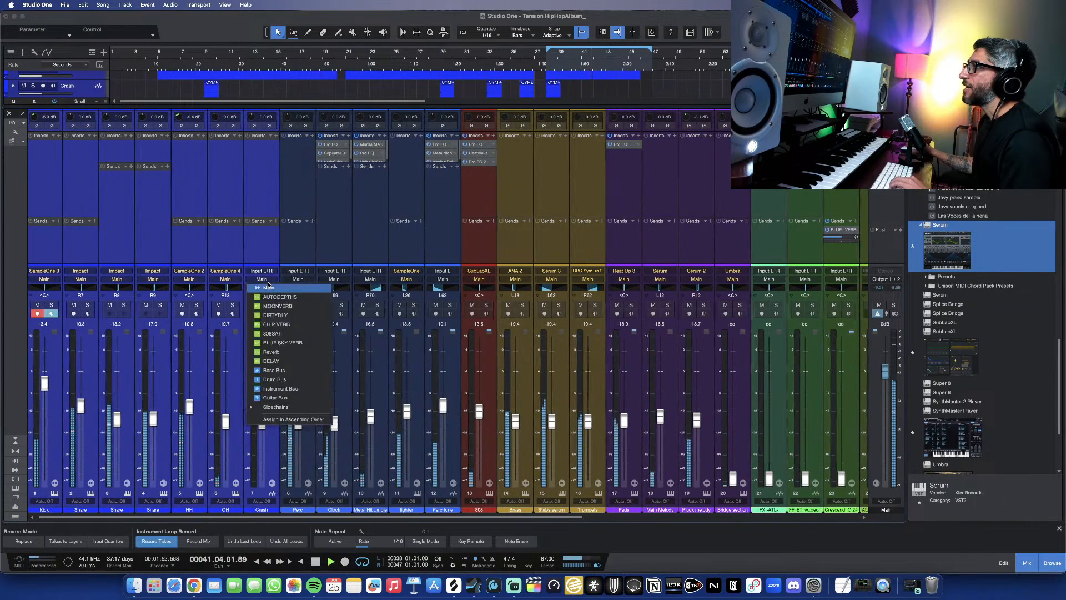
{"action": "left_click", "coordinate": [275, 379]}
Step: Create a new bus for the channels from Perc through Perc tone and name it Perc Bus
{"action": "scroll", "coordinate": [232, 381], "scroll_direction": "right", "scroll_amount": 3}
{"action": "left_click", "coordinate": [222, 381]}
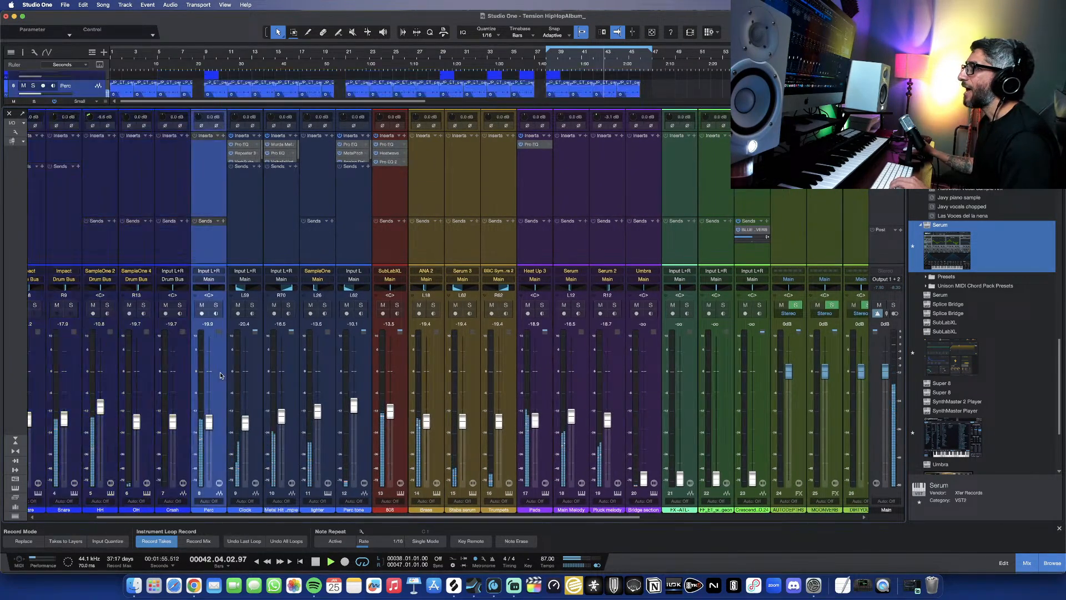
{"action": "left_click", "coordinate": [362, 344], "text": "shift"}
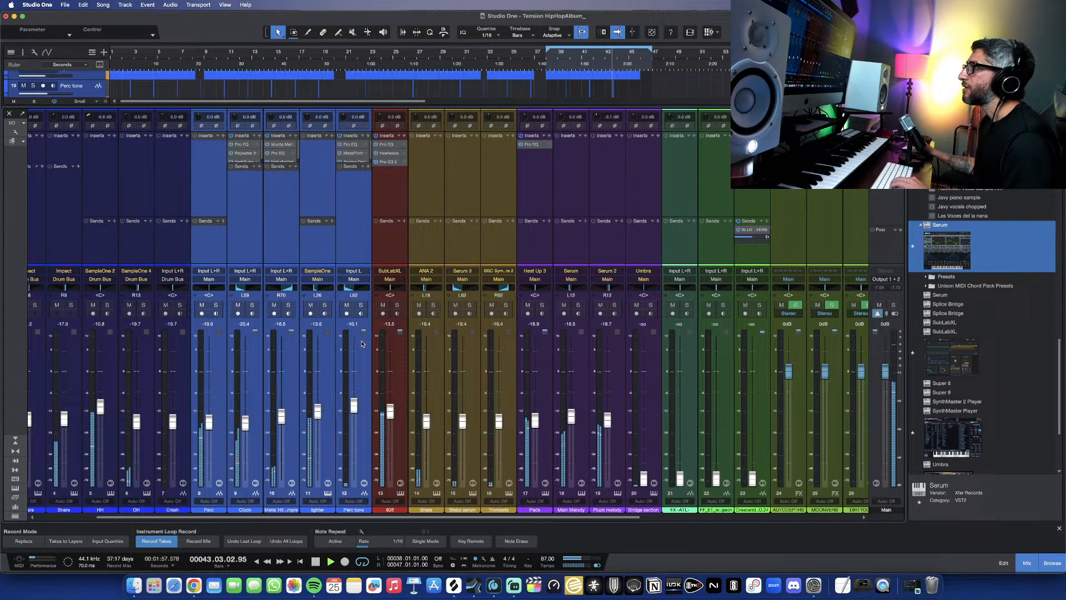
{"action": "right_click", "coordinate": [362, 348]}
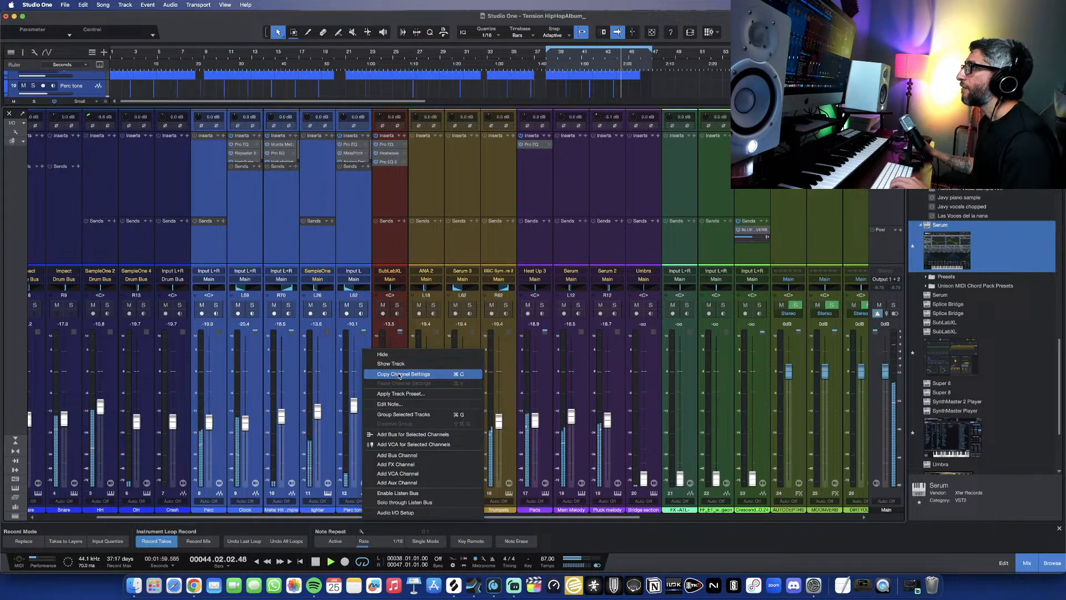
{"action": "left_click", "coordinate": [412, 435]}
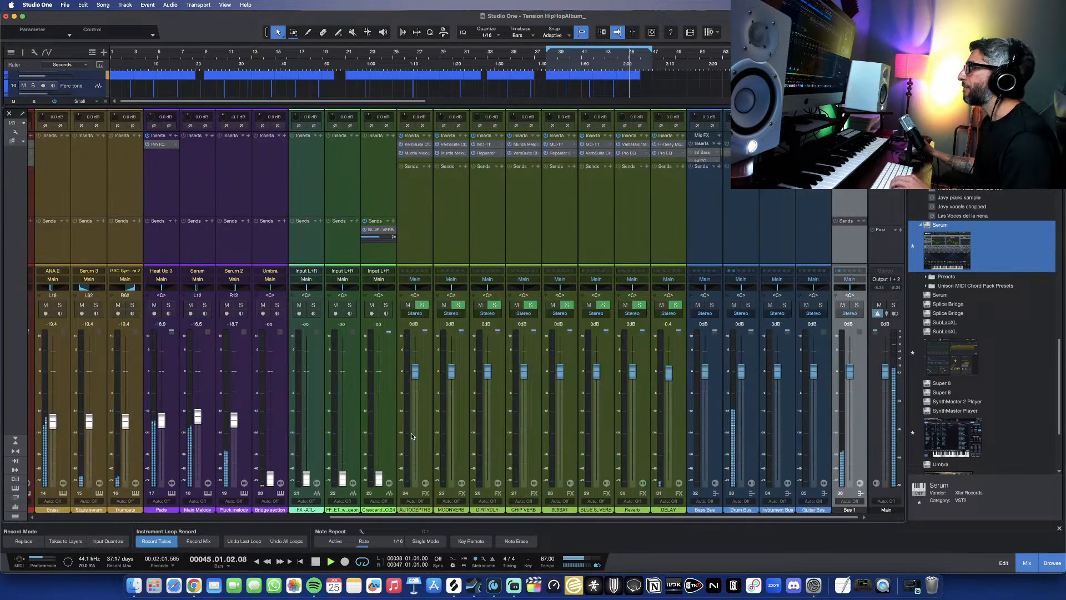
{"action": "double_click", "coordinate": [849, 510]}
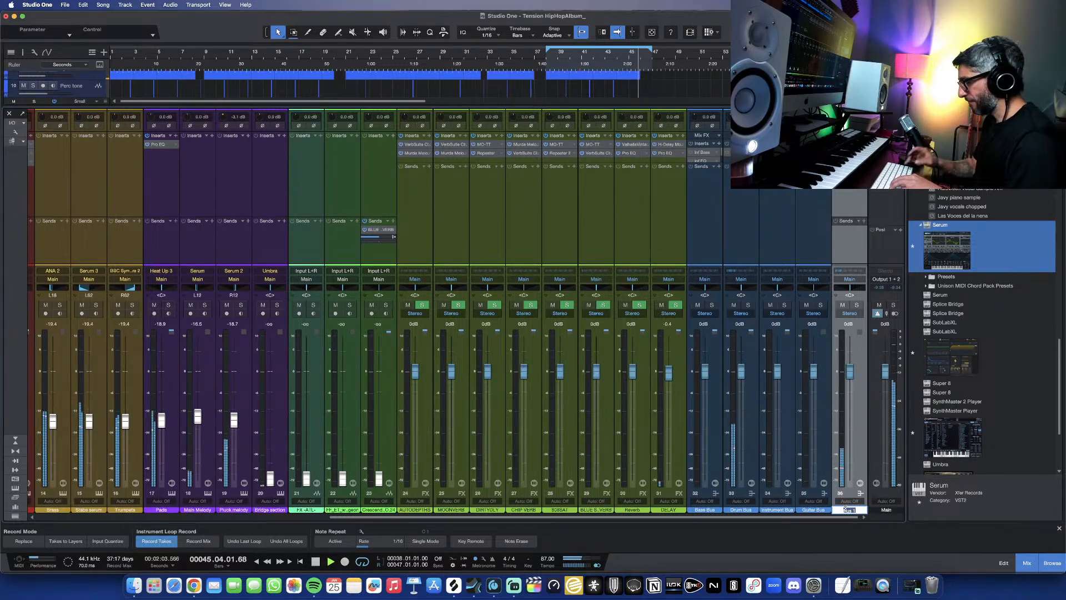
{"action": "type", "text": "Perc Bus"}
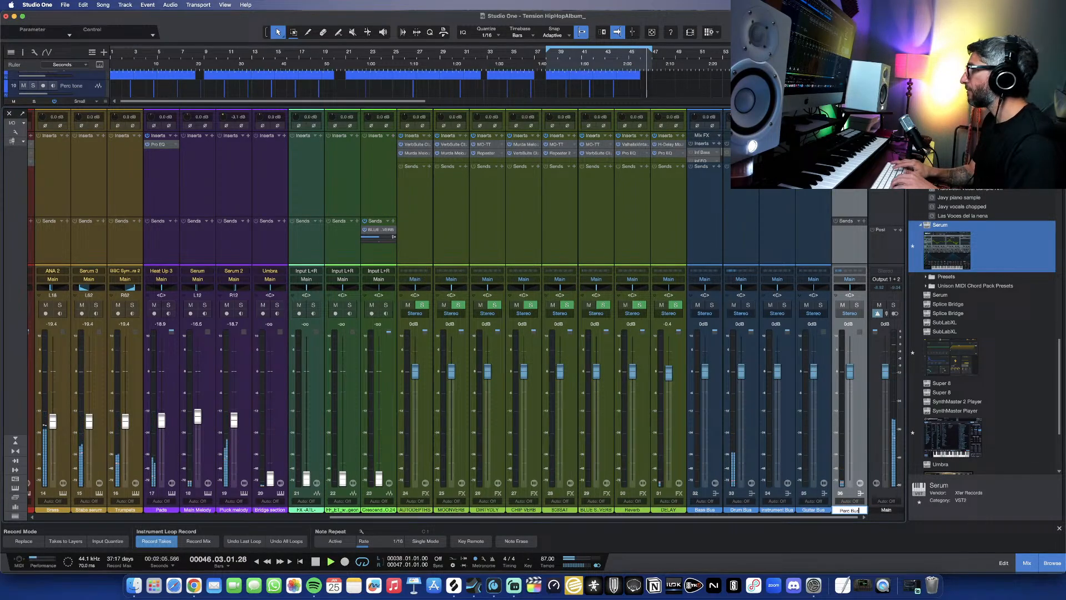
{"action": "key", "text": "Return"}
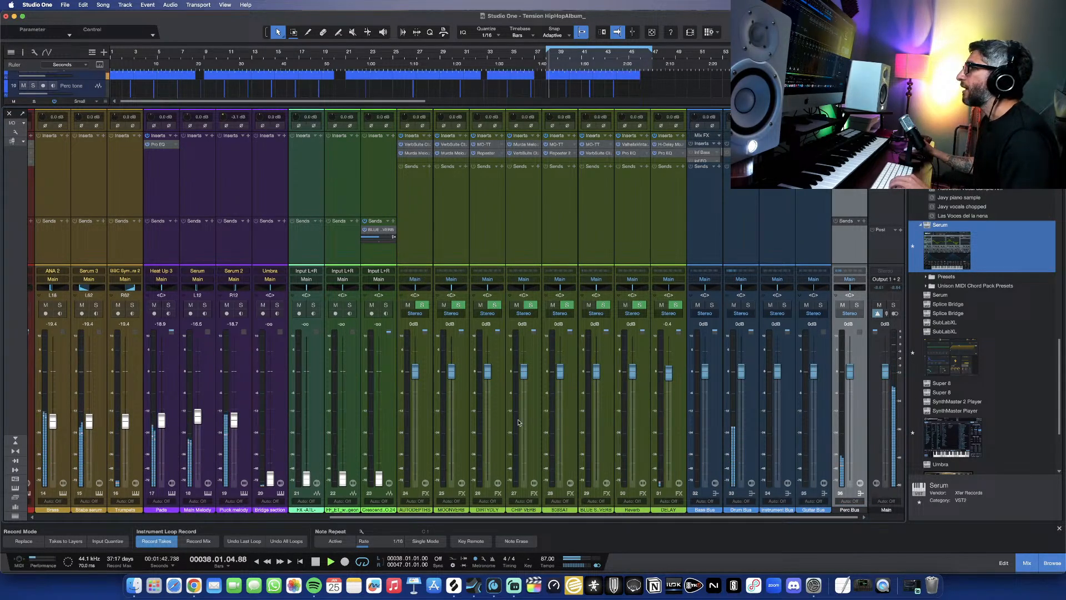
Step: Route the 808 channel's output to the Bass Bus
{"action": "scroll", "coordinate": [503, 420], "scroll_direction": "left", "scroll_amount": 2}
{"action": "scroll", "coordinate": [504, 420], "scroll_direction": "left", "scroll_amount": 8}
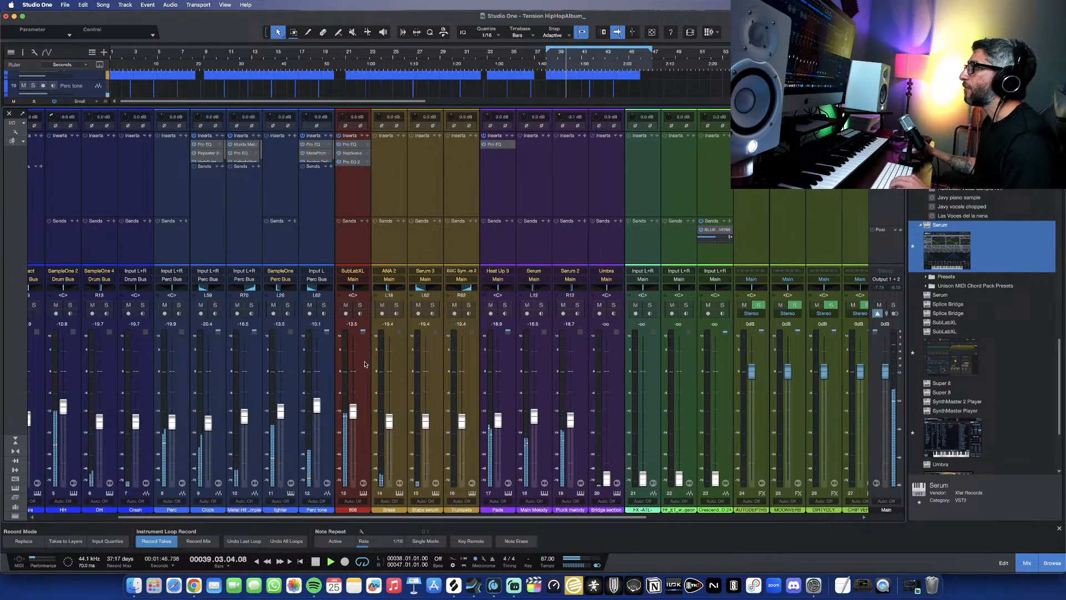
{"action": "left_click", "coordinate": [365, 364]}
{"action": "left_click", "coordinate": [352, 279]}
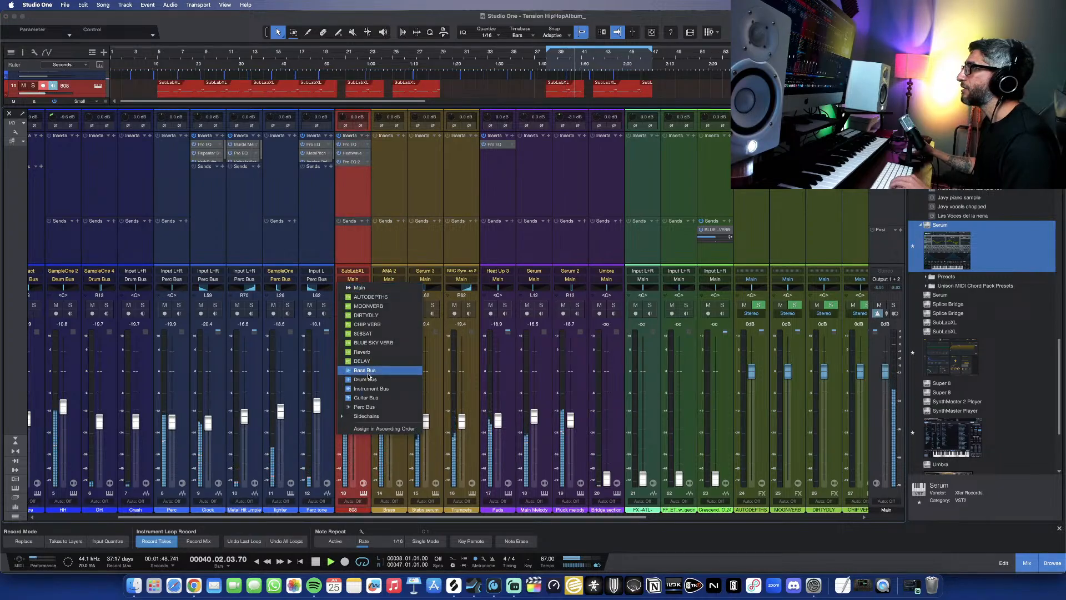
{"action": "left_click", "coordinate": [365, 371]}
Step: Route the Pads, Main Melody, Pluck melody and Bridge section channels to the Instrument Bus
{"action": "left_click", "coordinate": [511, 389]}
{"action": "left_click", "coordinate": [609, 286], "text": "shift"}
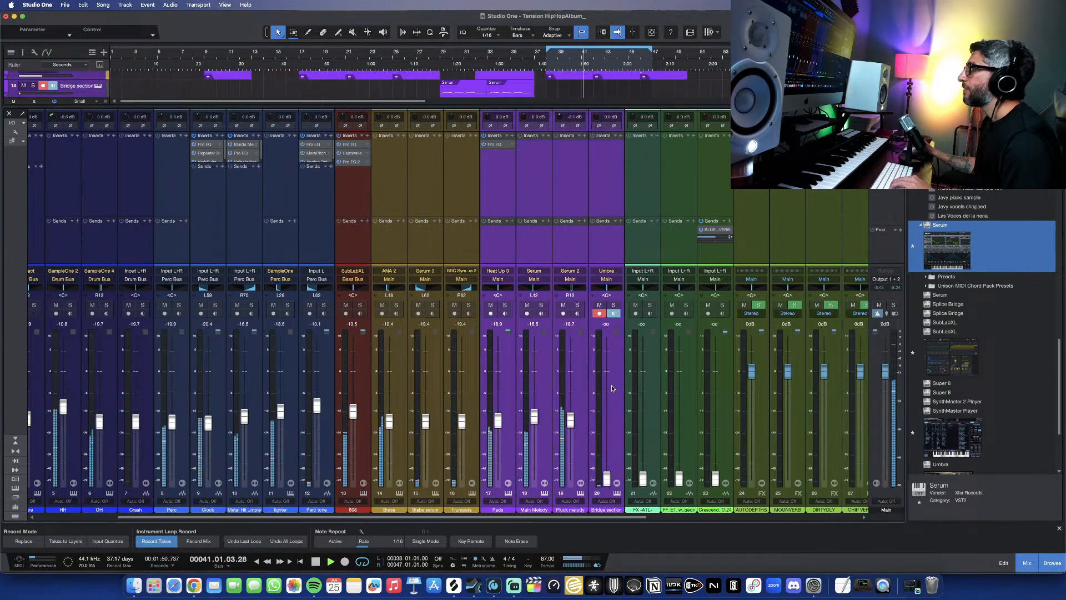
{"action": "left_click", "coordinate": [609, 282]}
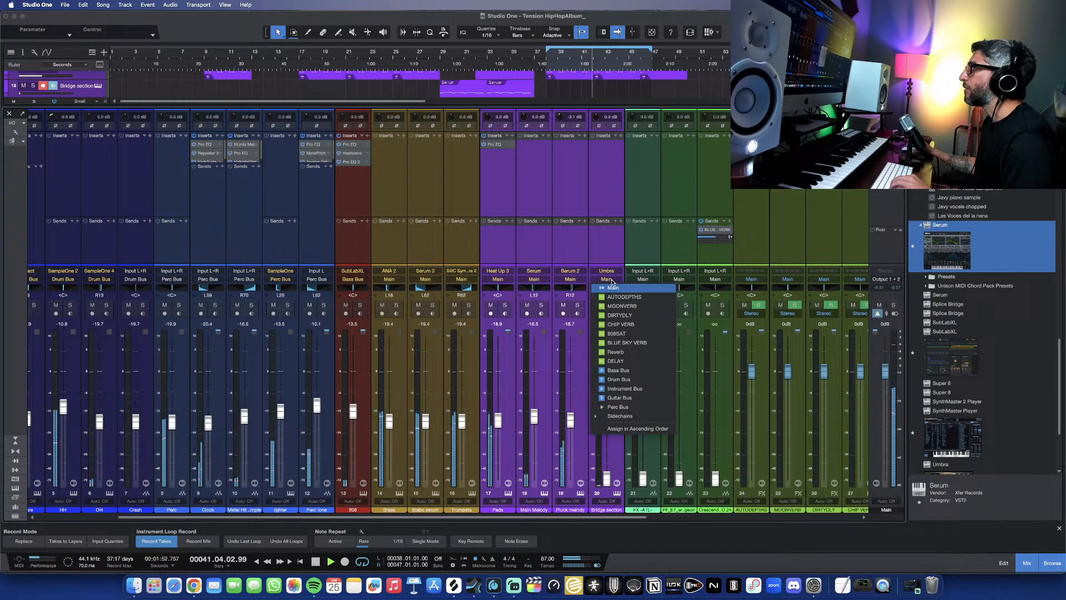
{"action": "left_click", "coordinate": [625, 388]}
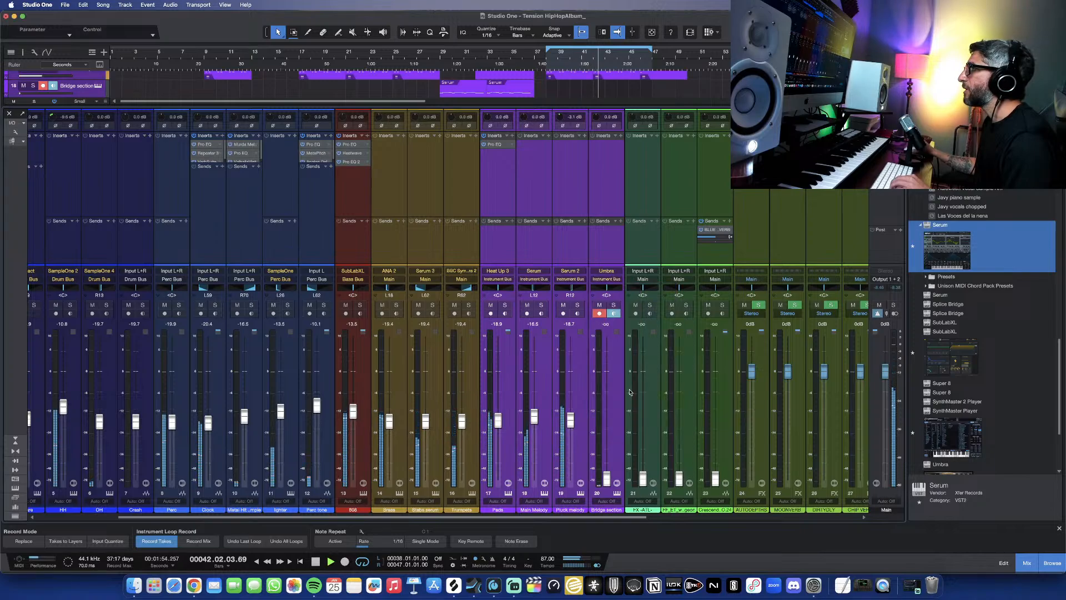
Step: Create a new bus for the Brass, Stabs serum and Trumpets channels and name it Brass Buss
{"action": "left_click", "coordinate": [400, 383]}
{"action": "left_click", "coordinate": [473, 377], "text": "shift"}
{"action": "left_click", "coordinate": [461, 278]}
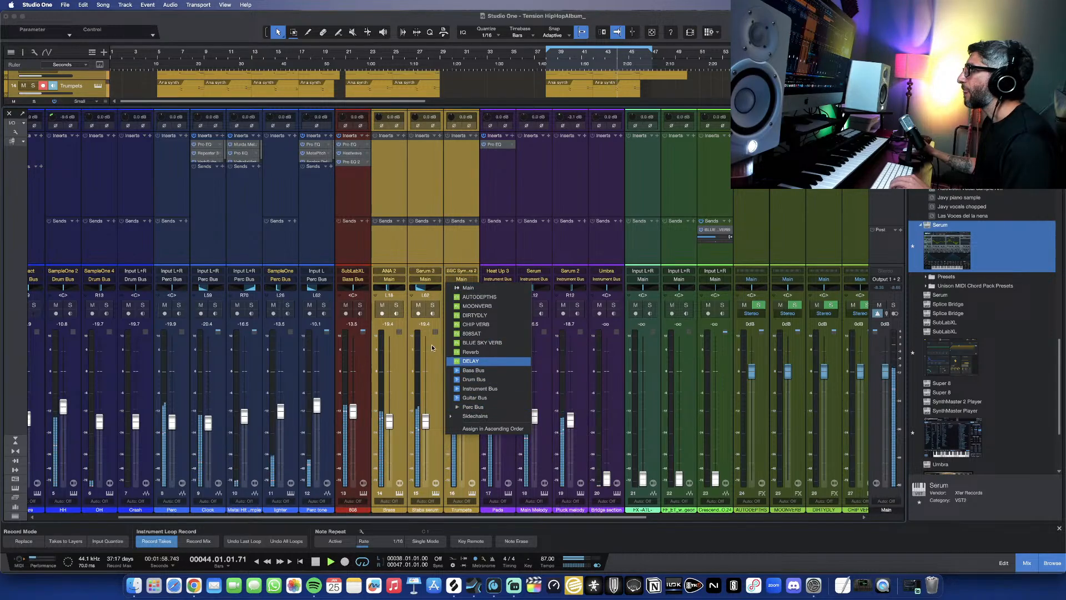
{"action": "key", "text": "Escape"}
{"action": "right_click", "coordinate": [463, 392]}
{"action": "left_click", "coordinate": [479, 428]}
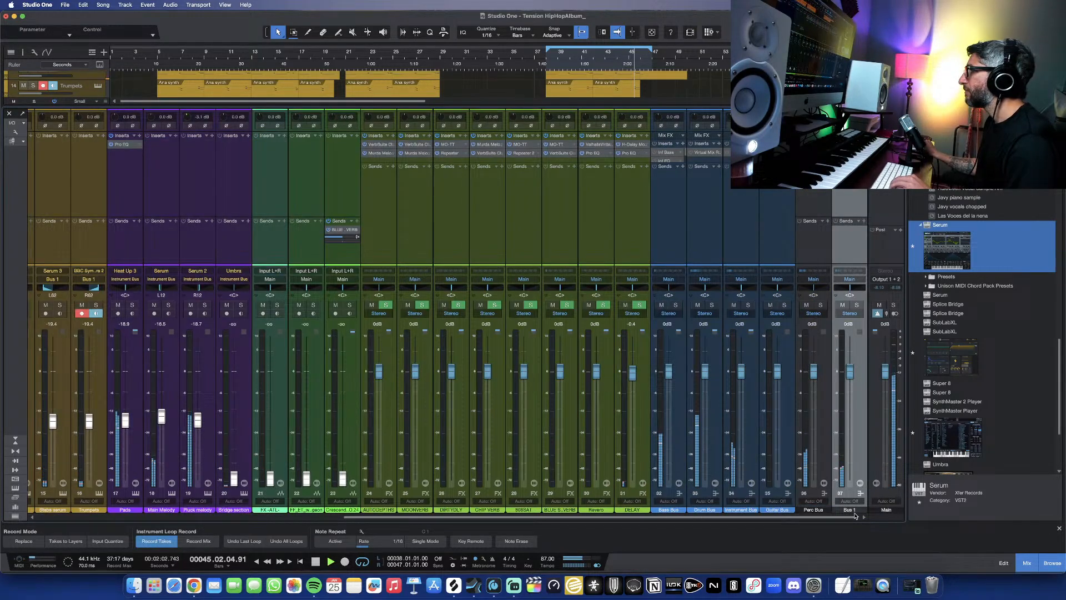
{"action": "double_click", "coordinate": [852, 510]}
{"action": "type", "text": "Bras"}
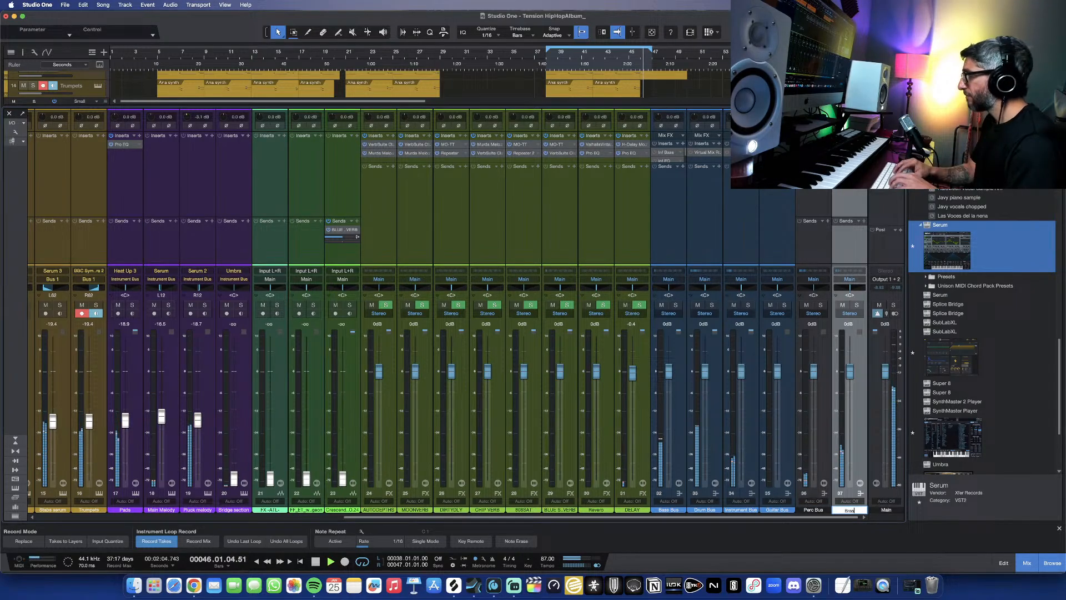
{"action": "type", "text": "s Buss"}
{"action": "key", "text": "Return"}
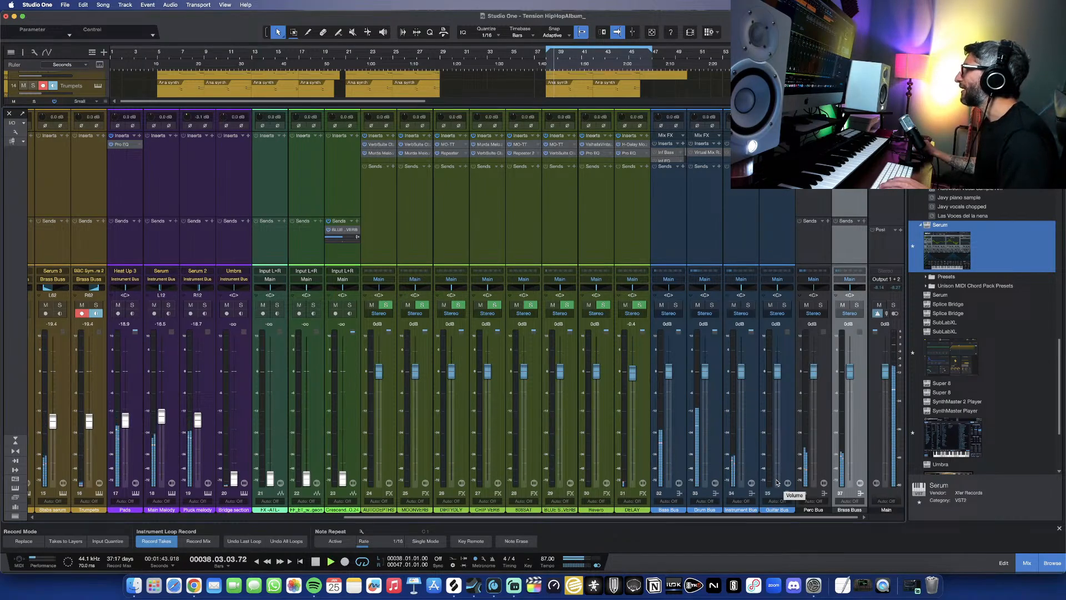
Step: Reorder the buses with the Drum Bus ahead of the Bass Bus and the Guitar Bus last, and make the mixer area taller
{"action": "left_click", "coordinate": [704, 442]}
{"action": "left_click_drag", "start_coordinate": [671, 442], "coordinate": [669, 443]}
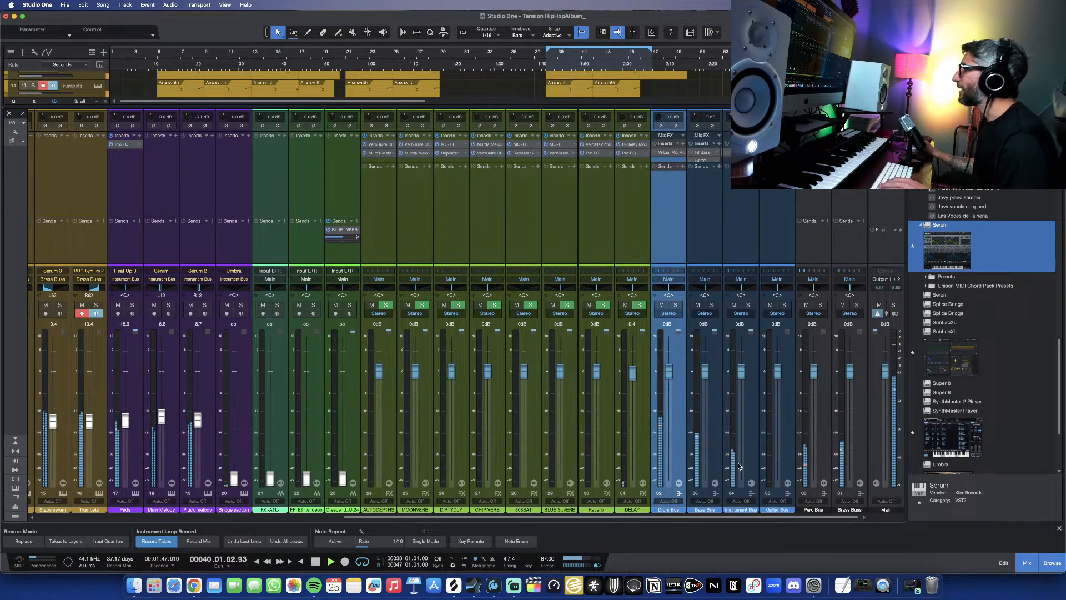
{"action": "left_click", "coordinate": [778, 452]}
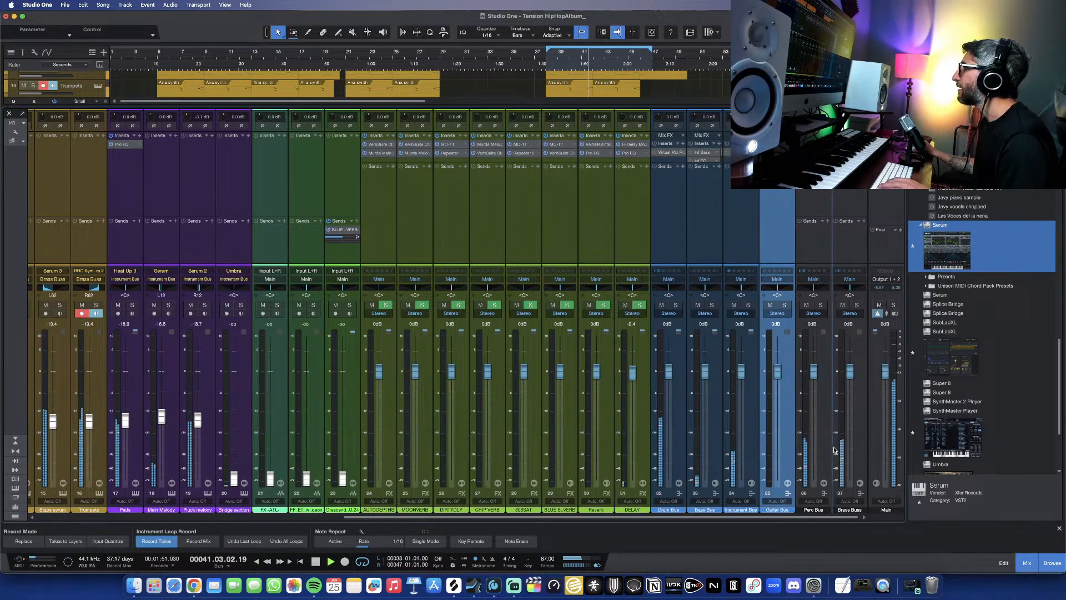
{"action": "left_click_drag", "start_coordinate": [849, 451], "coordinate": [858, 451]}
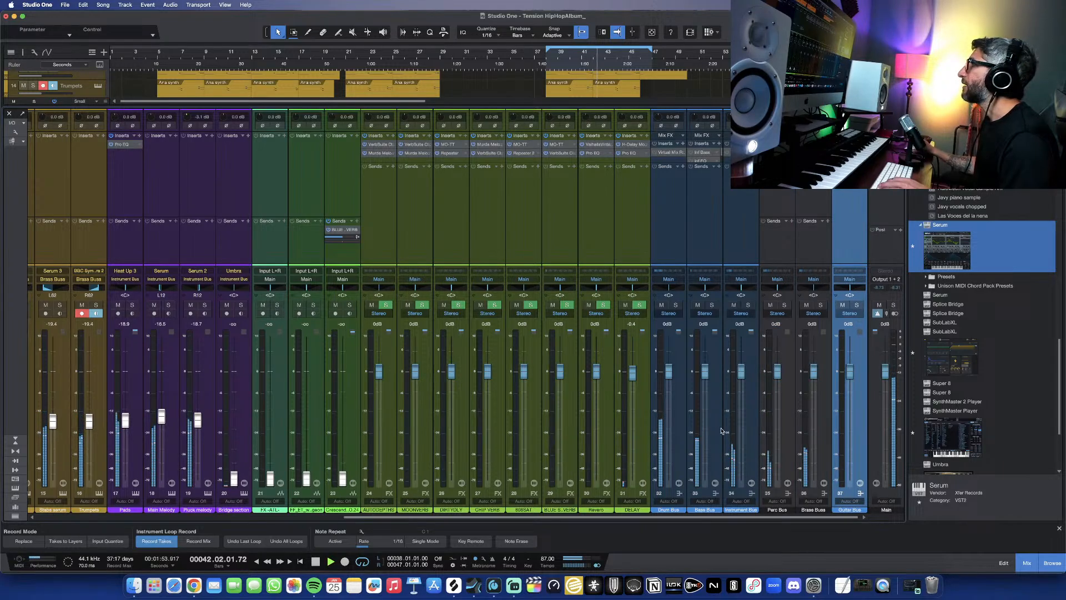
{"action": "left_click", "coordinate": [656, 112]}
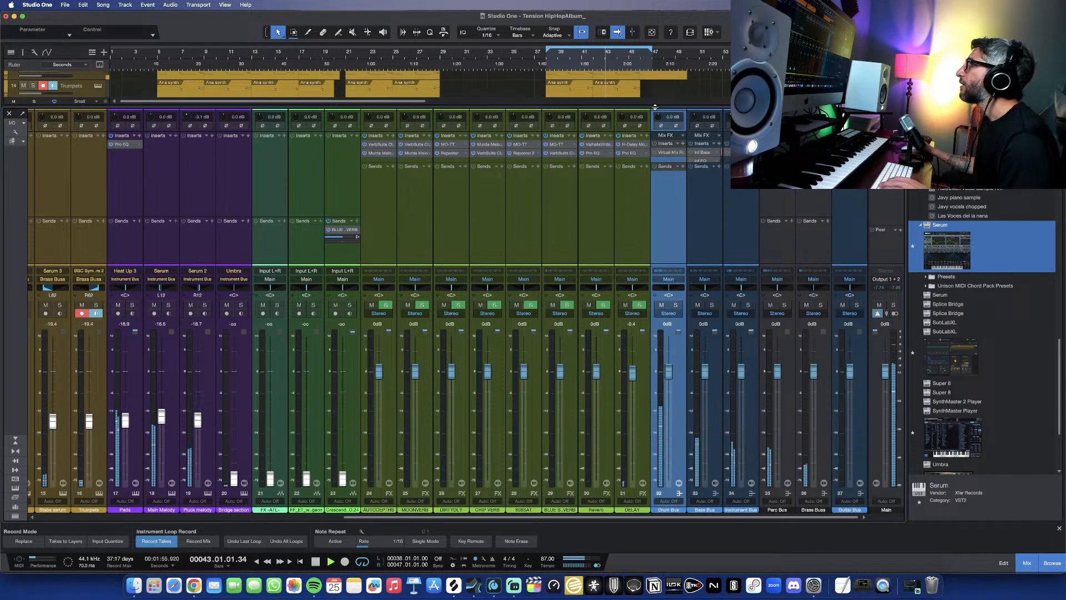
{"action": "left_click_drag", "start_coordinate": [657, 107], "coordinate": [660, 86]}
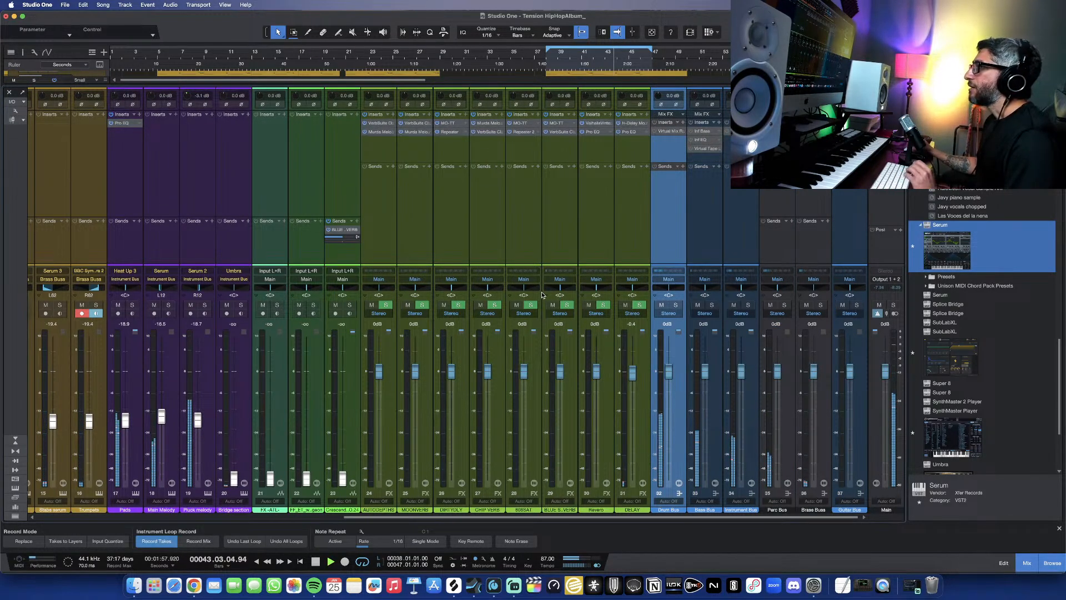
Step: Insert a Pro EQ with the 30 Hz low-cut preset on the Kick channel and slightly lower its output gain
{"action": "scroll", "coordinate": [541, 291], "scroll_direction": "left", "scroll_amount": 10}
{"action": "scroll", "coordinate": [543, 295], "scroll_direction": "left", "scroll_amount": 2}
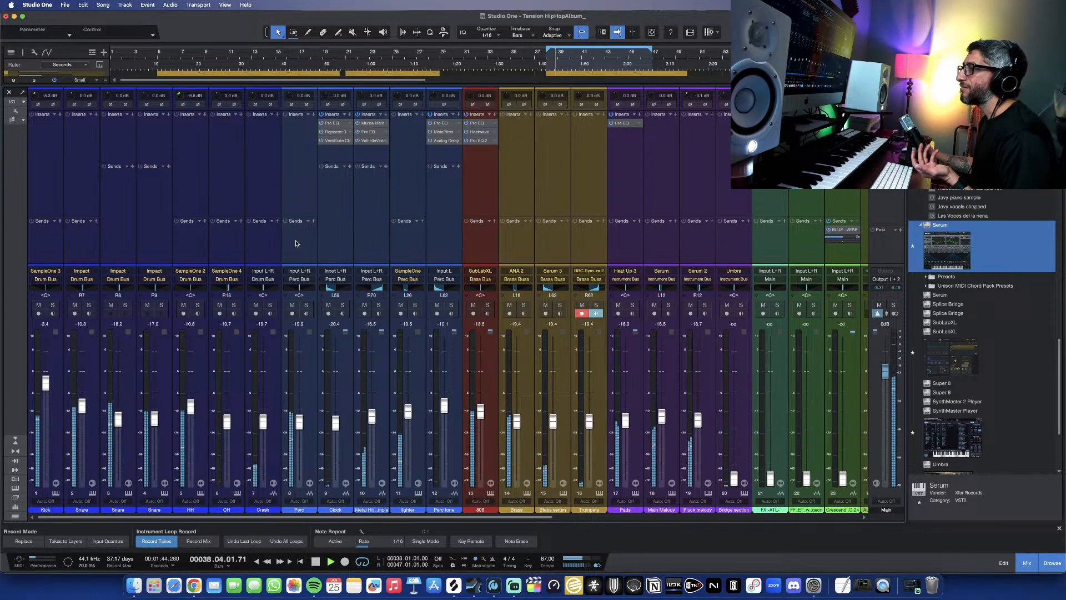
{"action": "left_click", "coordinate": [43, 165]}
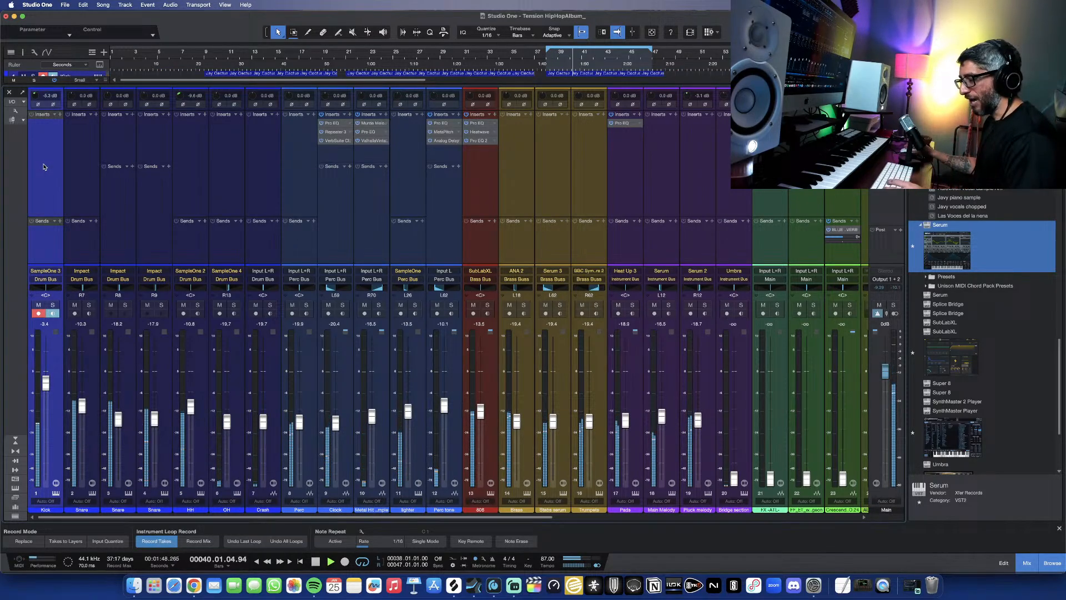
{"action": "key", "text": "shift+e"}
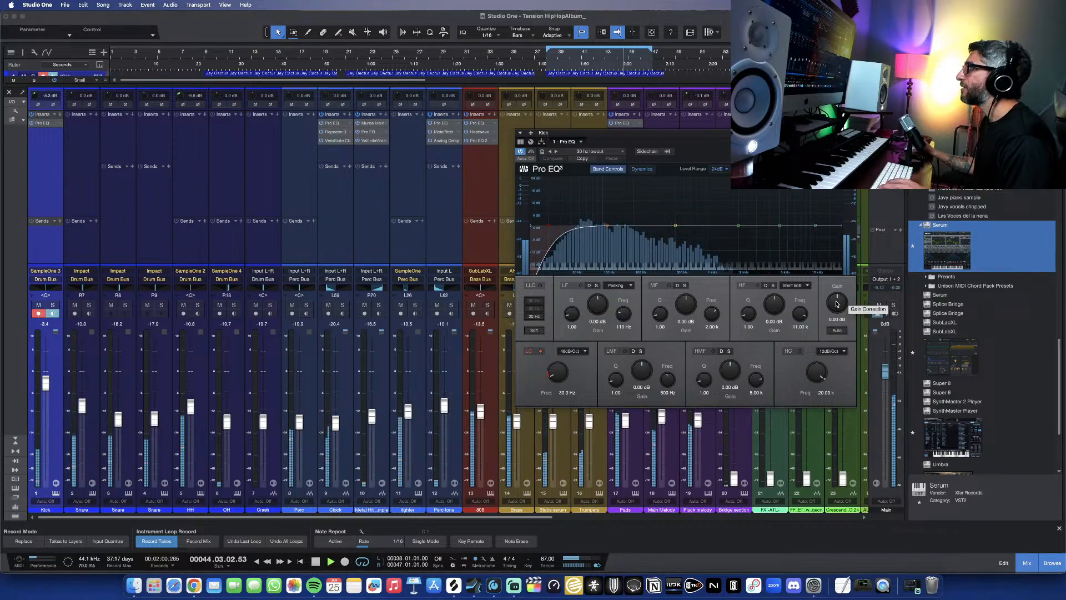
{"action": "left_click_drag", "start_coordinate": [836, 304], "coordinate": [834, 304]}
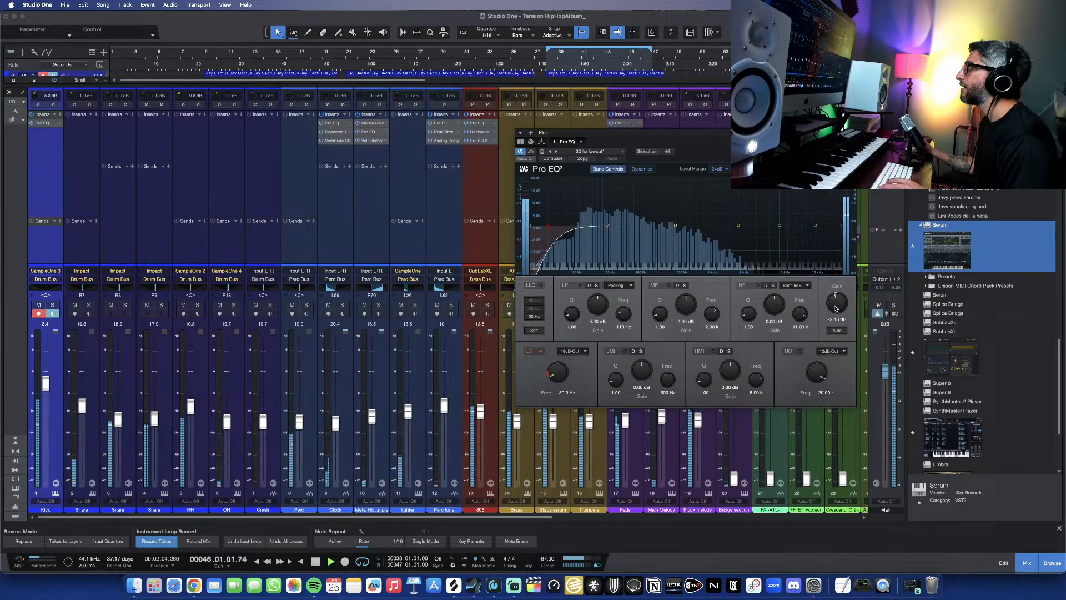
{"action": "left_click", "coordinate": [850, 132]}
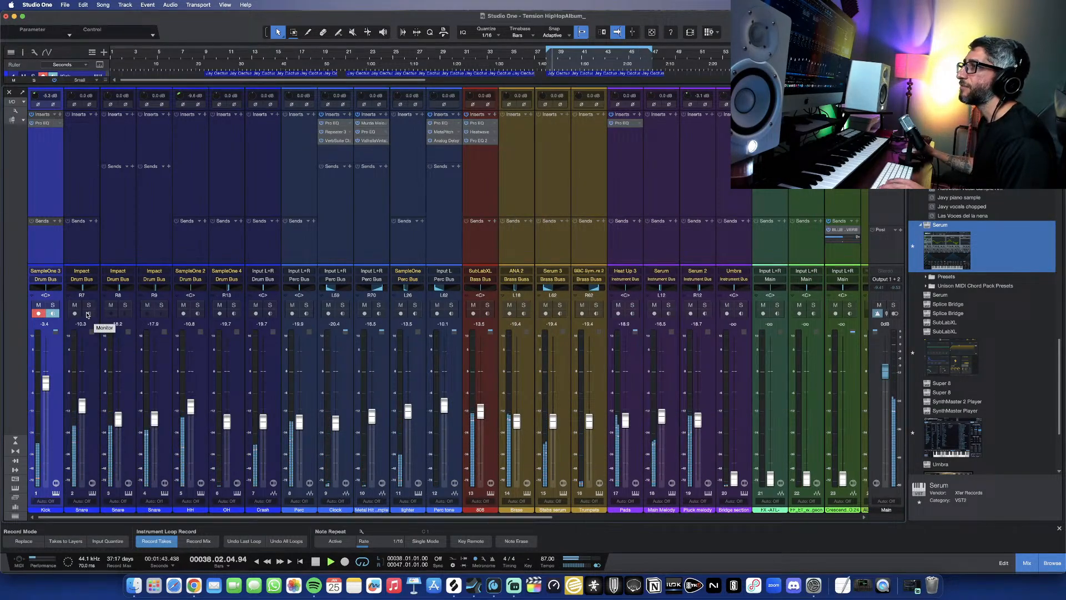
Step: Open the Virtual Mix Rack on the Drum Bus and load the VCC Start preset
{"action": "left_click", "coordinate": [84, 161]}
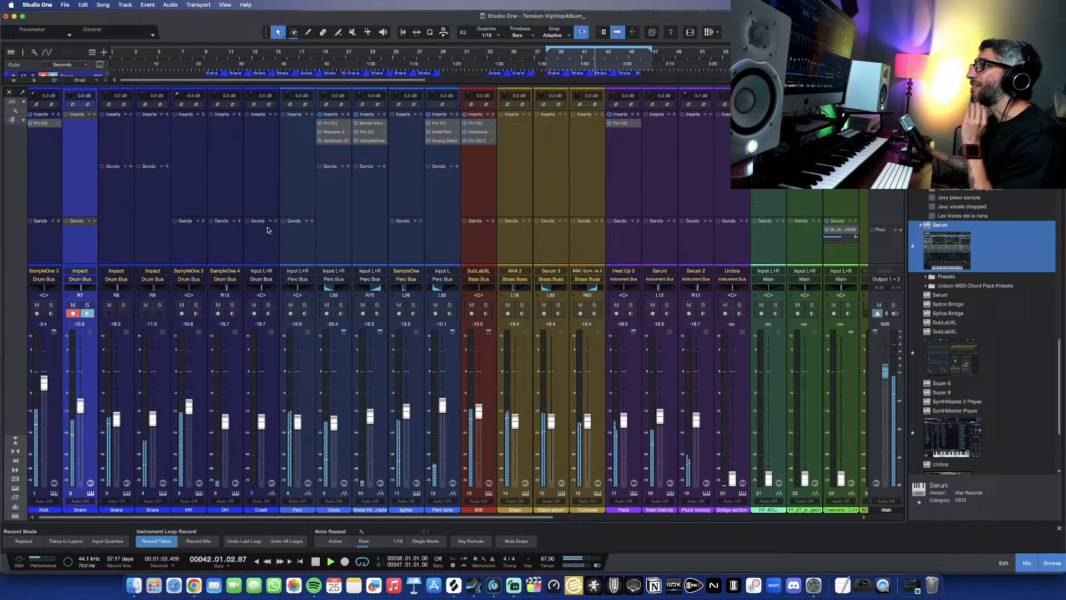
{"action": "scroll", "coordinate": [270, 225], "scroll_direction": "right", "scroll_amount": 10}
{"action": "scroll", "coordinate": [267, 229], "scroll_direction": "right", "scroll_amount": 4}
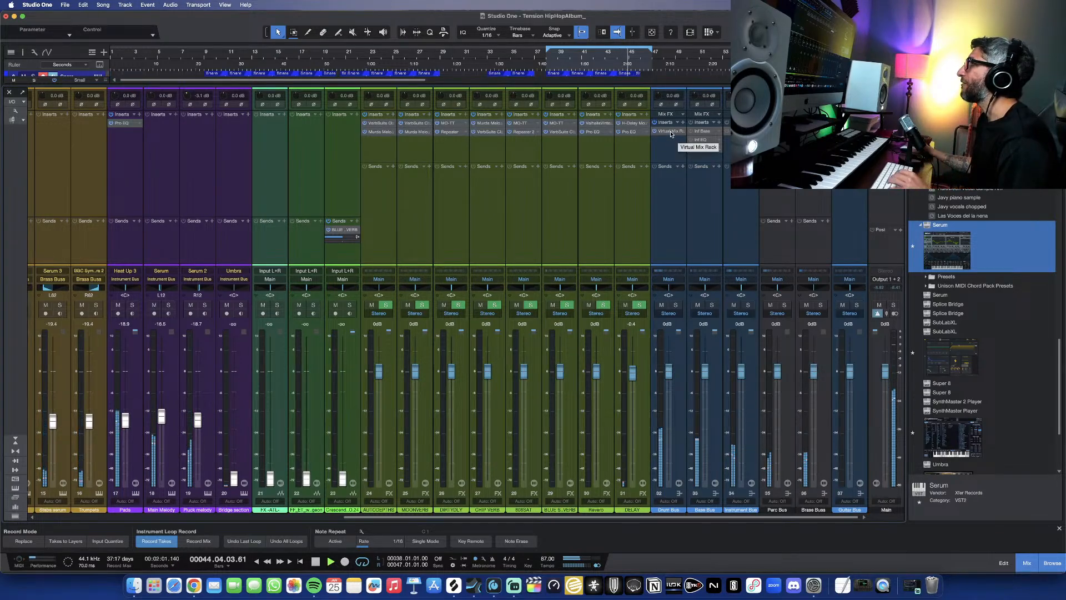
{"action": "left_click", "coordinate": [667, 131]}
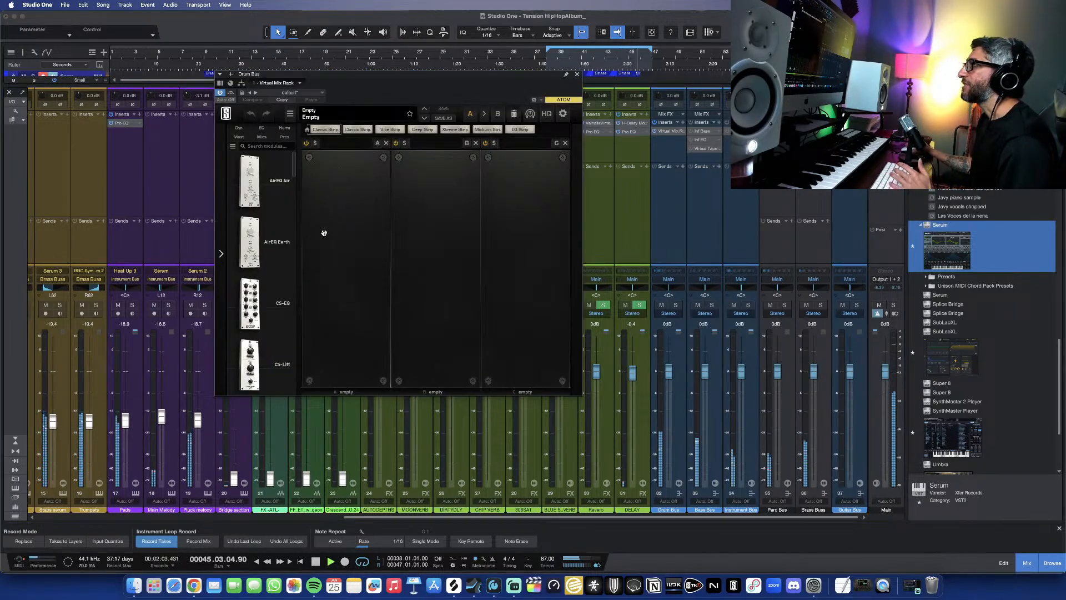
{"action": "left_click", "coordinate": [331, 117]}
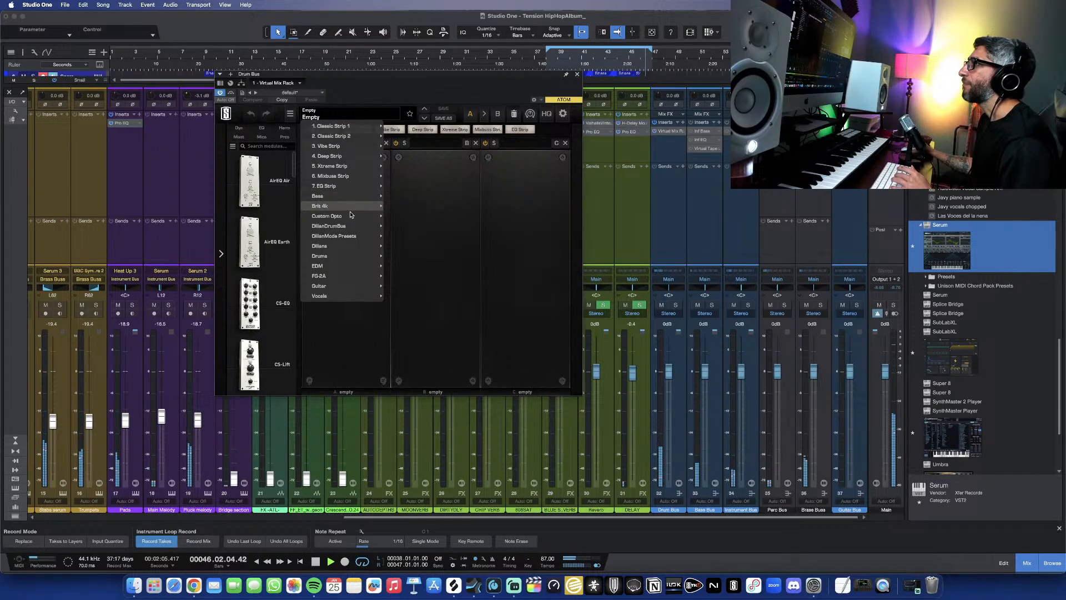
{"action": "mouse_move", "coordinate": [354, 238]}
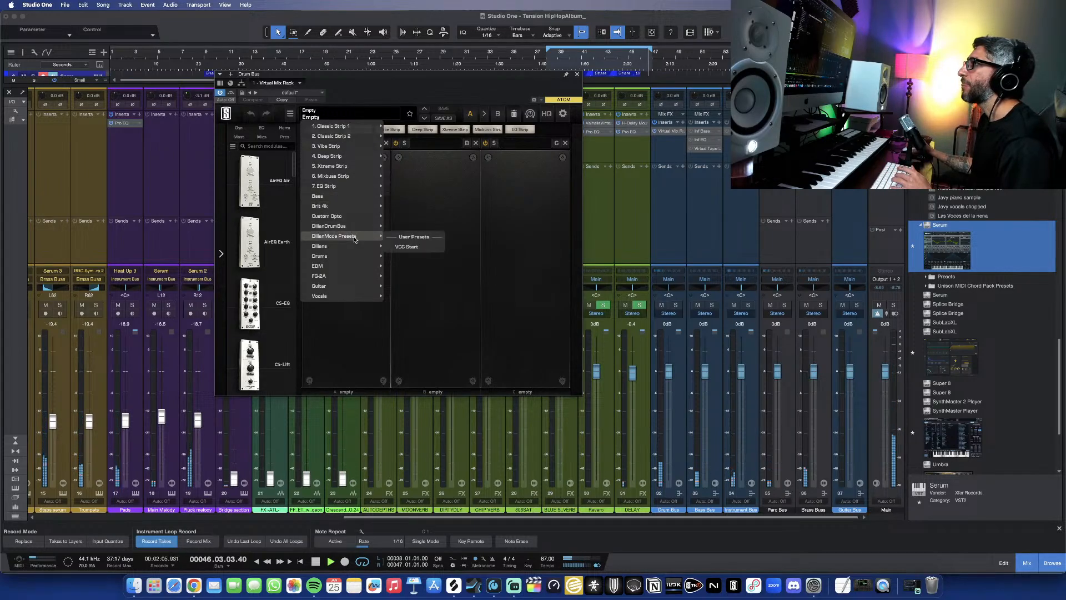
{"action": "left_click", "coordinate": [413, 246]}
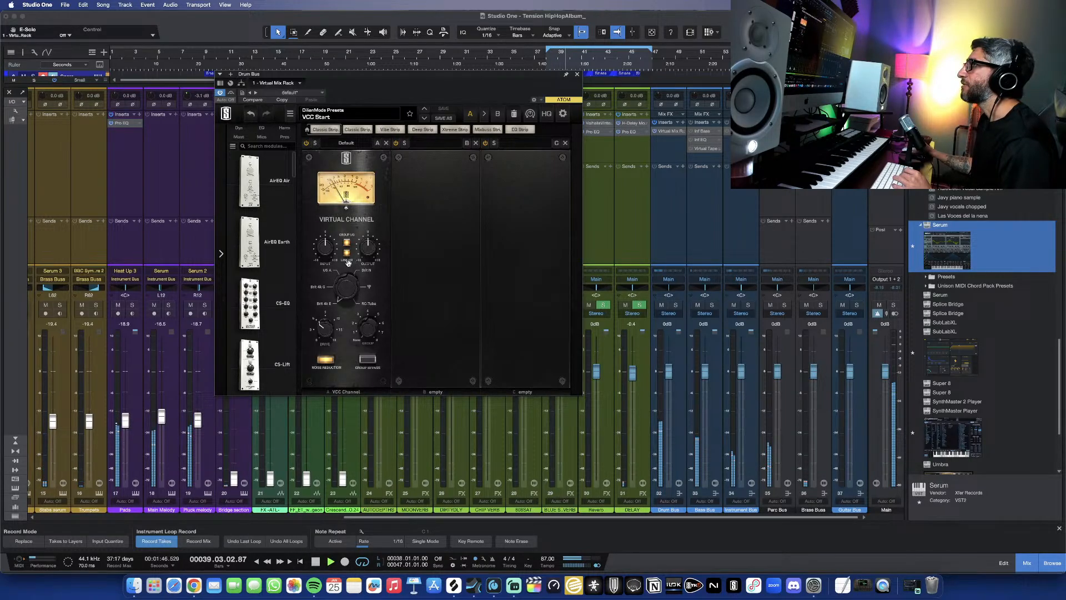
Step: Add a New York module after the VCC Channel in the Drum Bus rack and raise its saturation to about 7
{"action": "scroll", "coordinate": [273, 281], "scroll_direction": "down", "scroll_amount": 10}
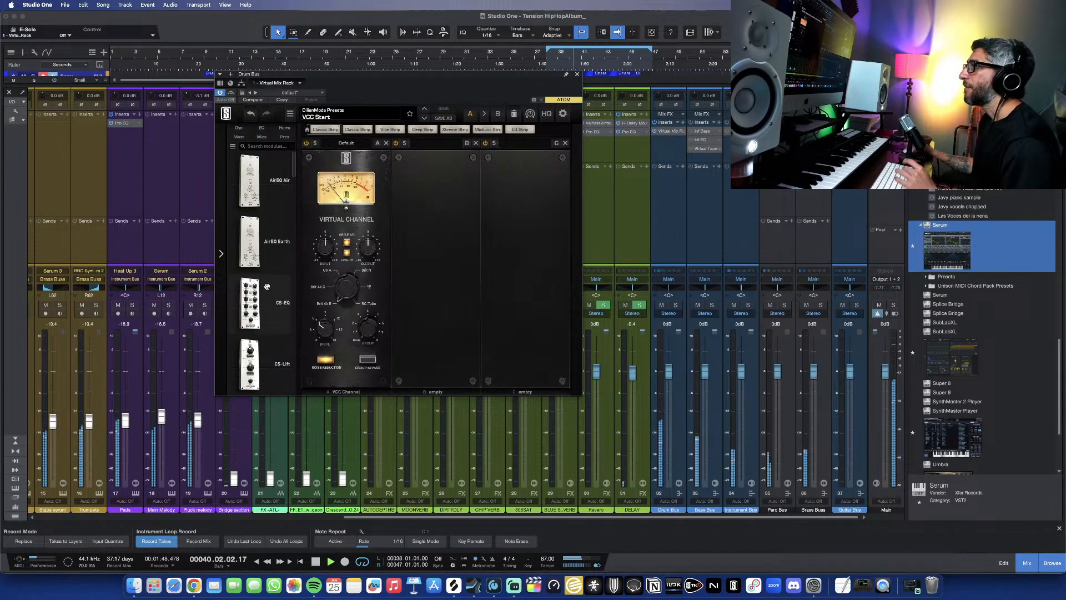
{"action": "scroll", "coordinate": [267, 286], "scroll_direction": "down", "scroll_amount": 10}
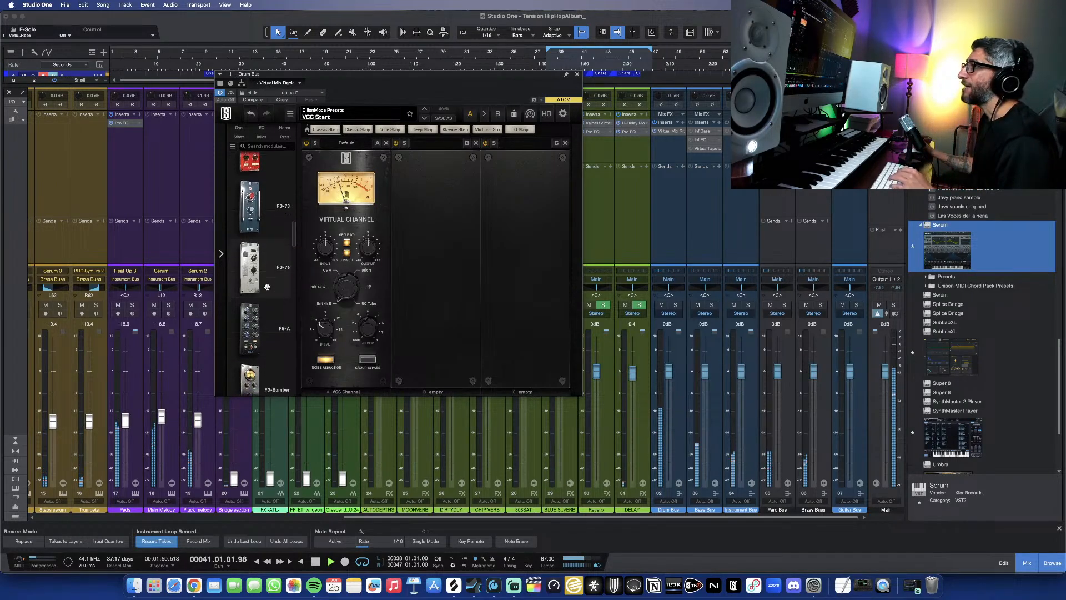
{"action": "scroll", "coordinate": [267, 287], "scroll_direction": "down", "scroll_amount": 10}
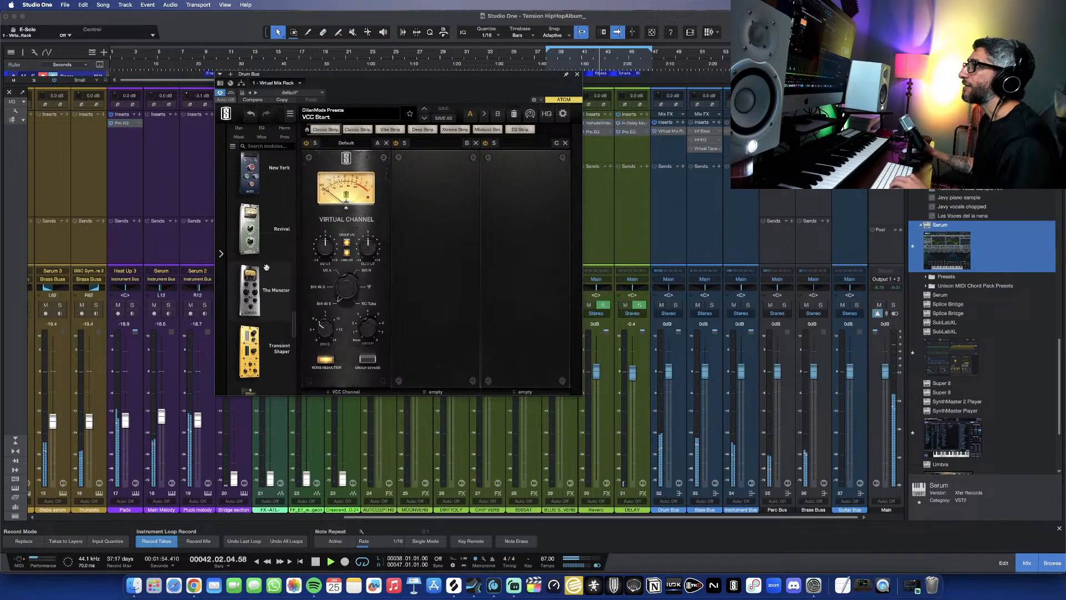
{"action": "scroll", "coordinate": [267, 287], "scroll_direction": "up", "scroll_amount": 2}
{"action": "left_click_drag", "start_coordinate": [250, 173], "coordinate": [430, 245]}
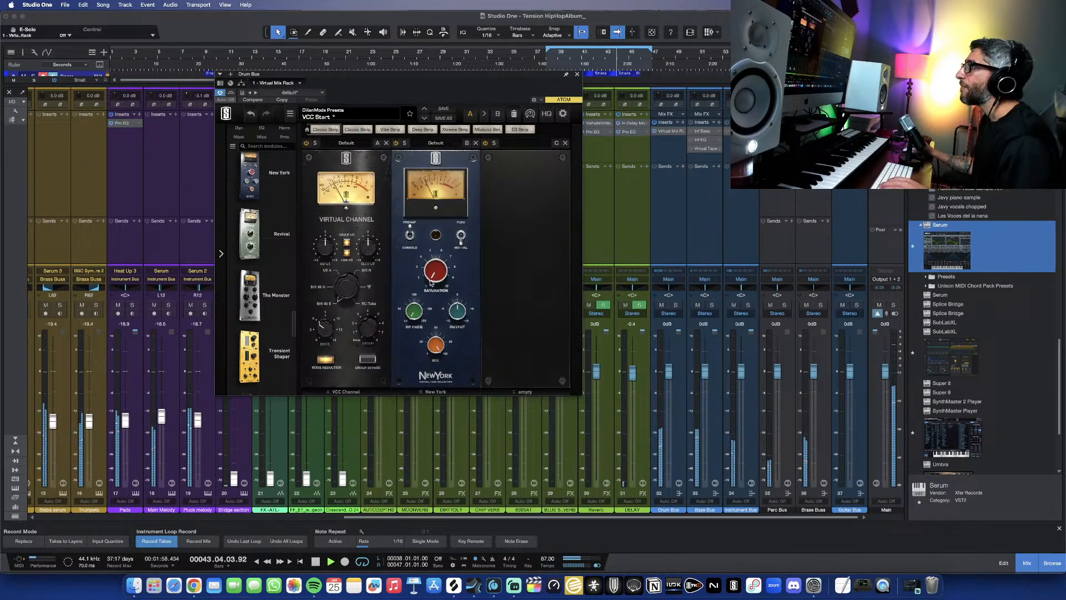
{"action": "left_click_drag", "start_coordinate": [433, 242], "coordinate": [439, 222]}
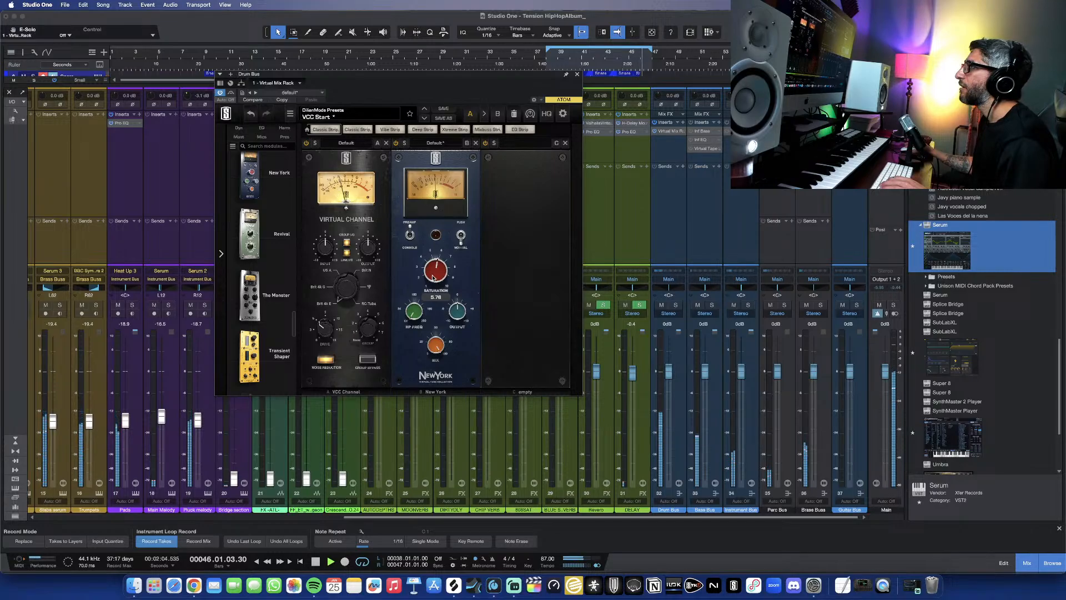
{"action": "left_click_drag", "start_coordinate": [434, 271], "coordinate": [437, 249]}
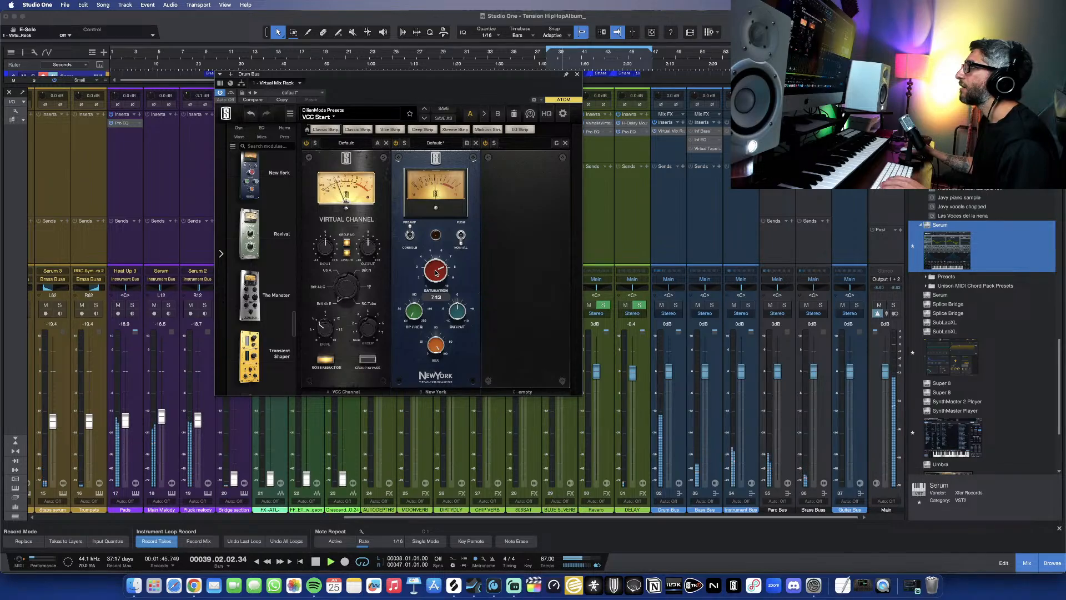
{"action": "left_click_drag", "start_coordinate": [435, 274], "coordinate": [434, 277]}
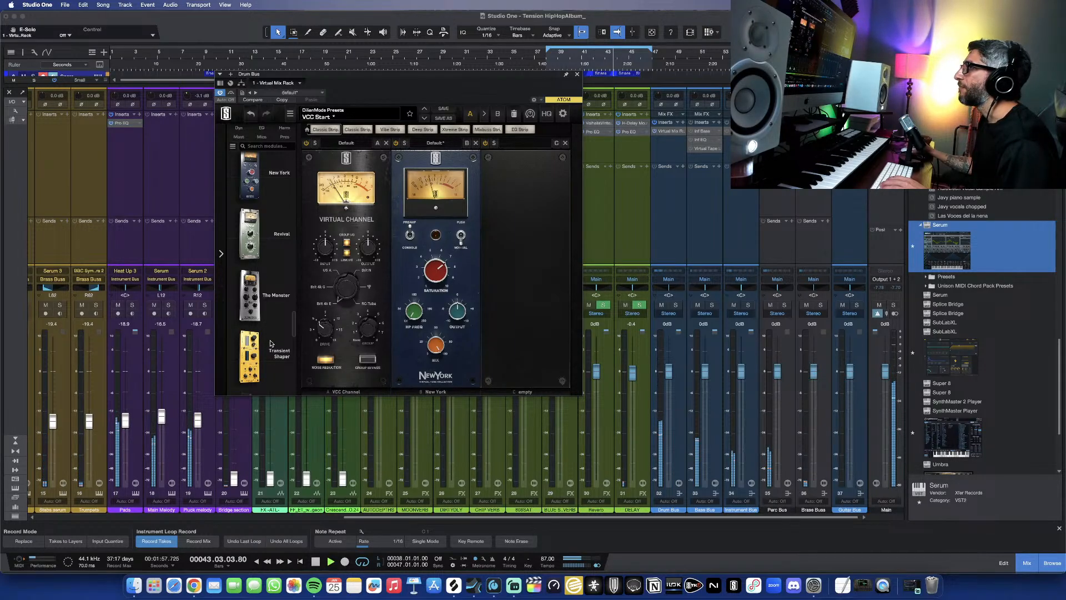
Step: Insert a Transient Shaper between the VCC Channel and New York modules and load its Mid Bite preset
{"action": "mouse_move", "coordinate": [255, 360]}
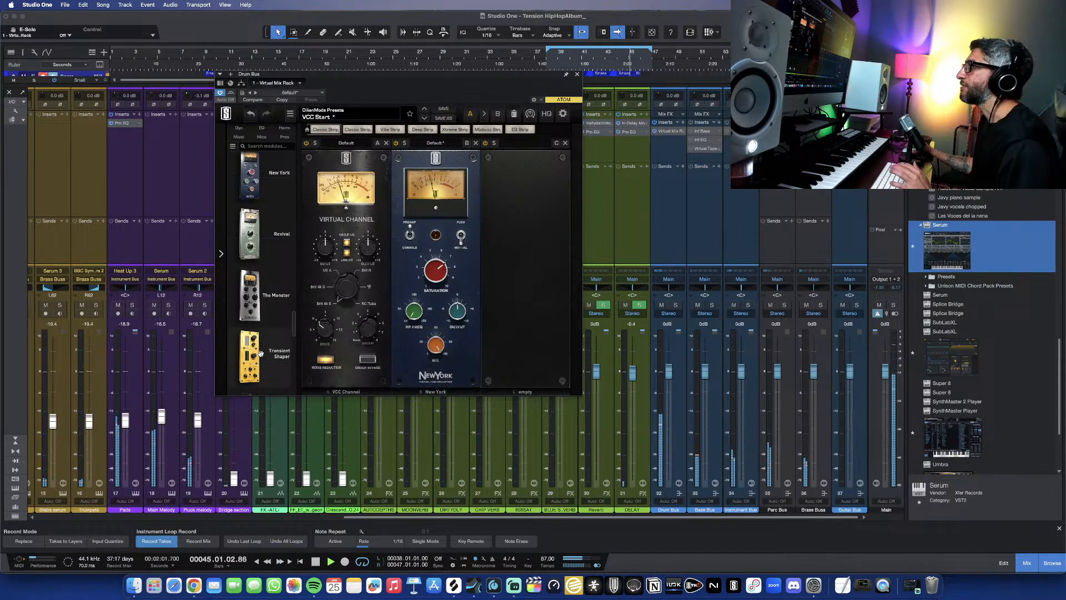
{"action": "left_click_drag", "start_coordinate": [261, 351], "coordinate": [391, 267]}
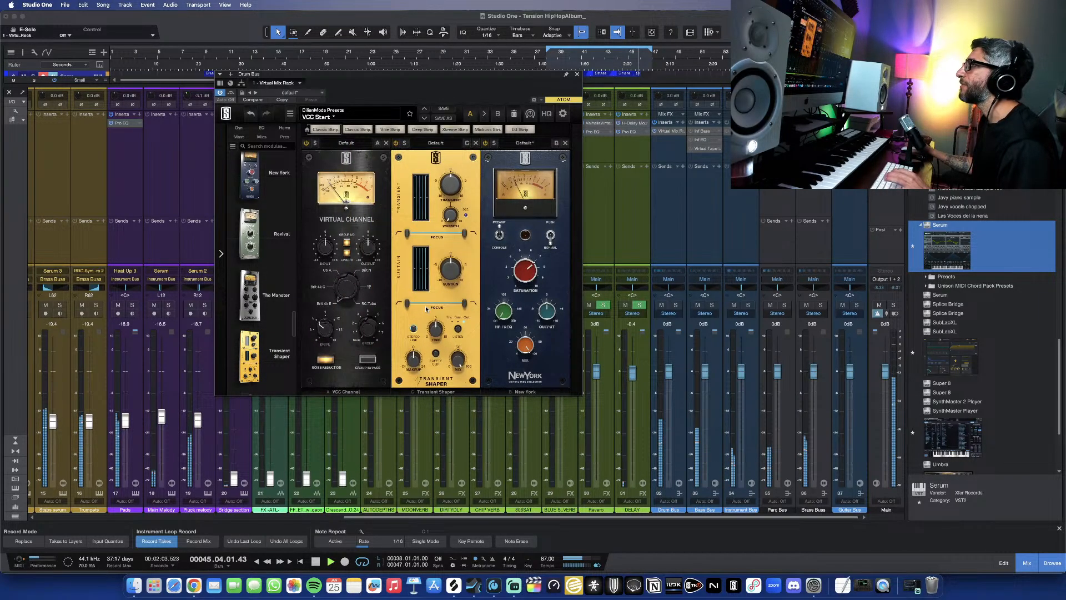
{"action": "left_click", "coordinate": [435, 144]}
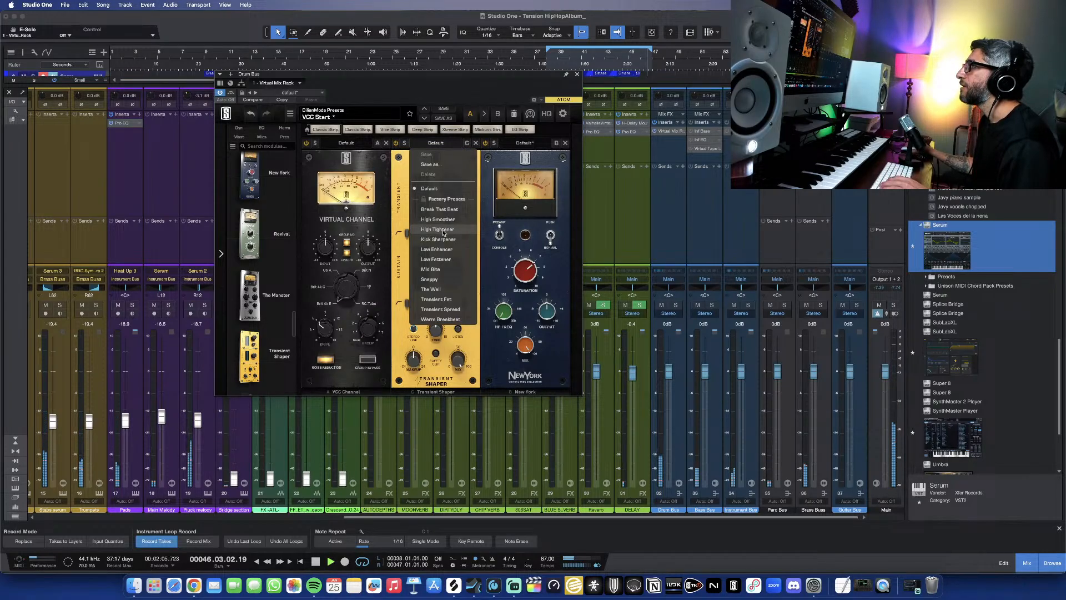
{"action": "left_click", "coordinate": [443, 270]}
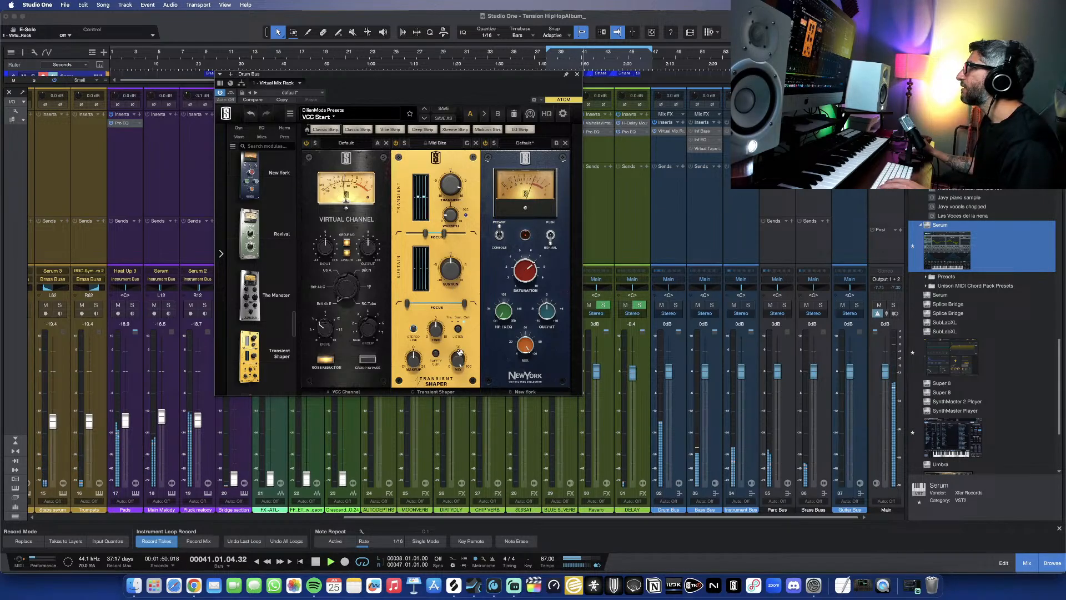
Step: Slightly lower the Transient Shaper's makeup gain and readjust the New York module's saturation to a little past midway during playback
{"action": "left_click_drag", "start_coordinate": [529, 263], "coordinate": [519, 311]}
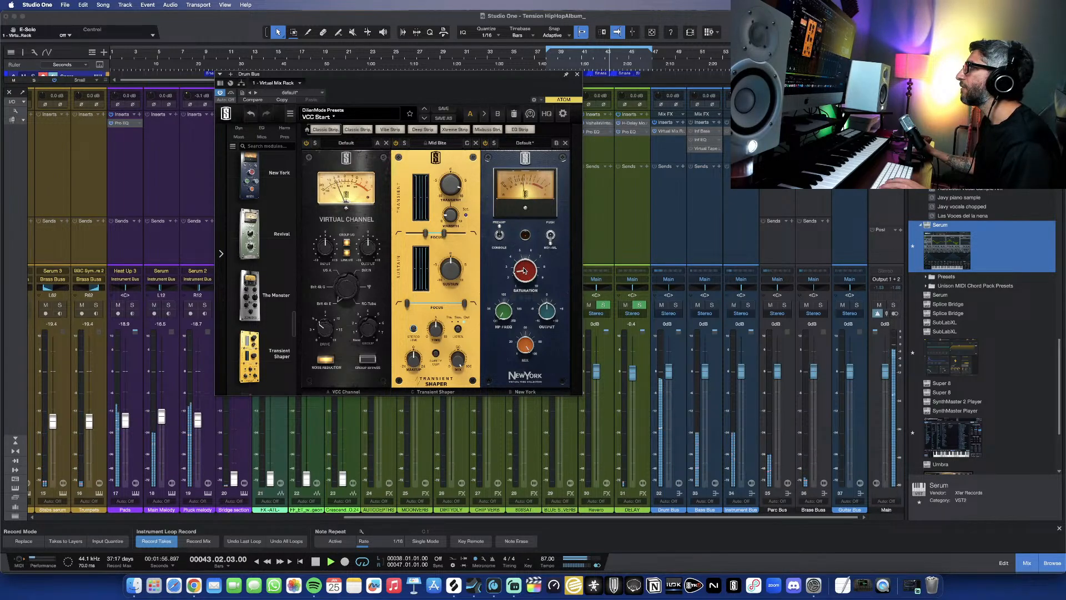
{"action": "left_click_drag", "start_coordinate": [524, 271], "coordinate": [525, 265]}
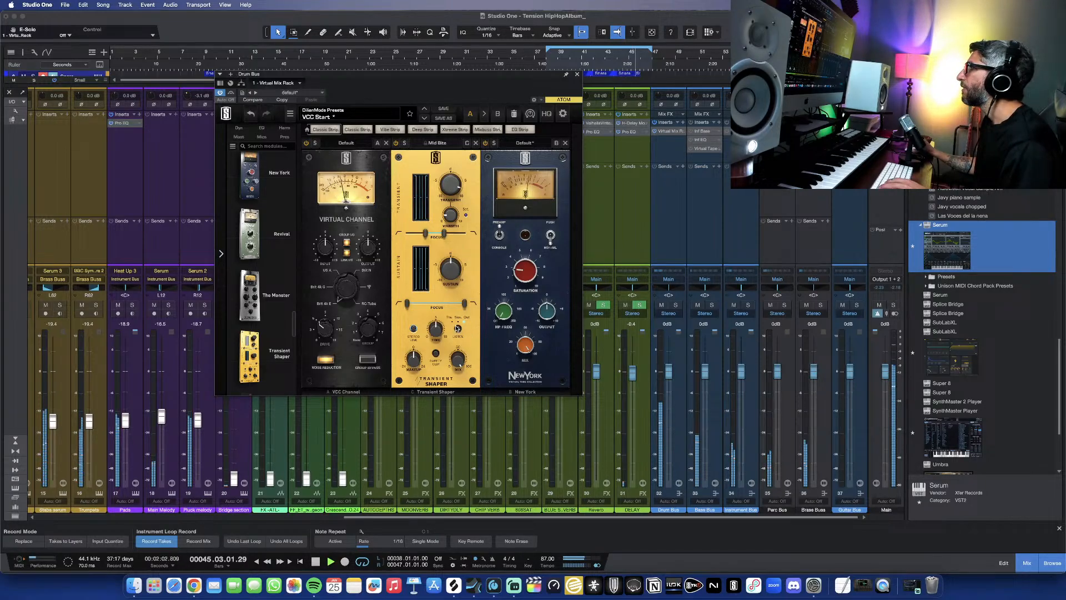
{"action": "key", "text": "space"}
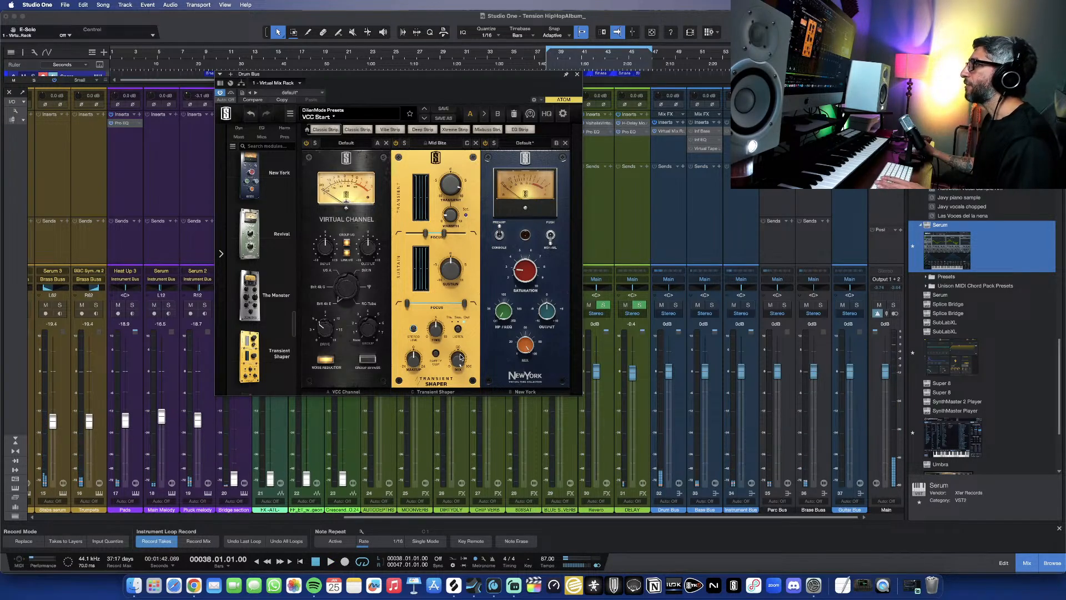
{"action": "key", "text": "space"}
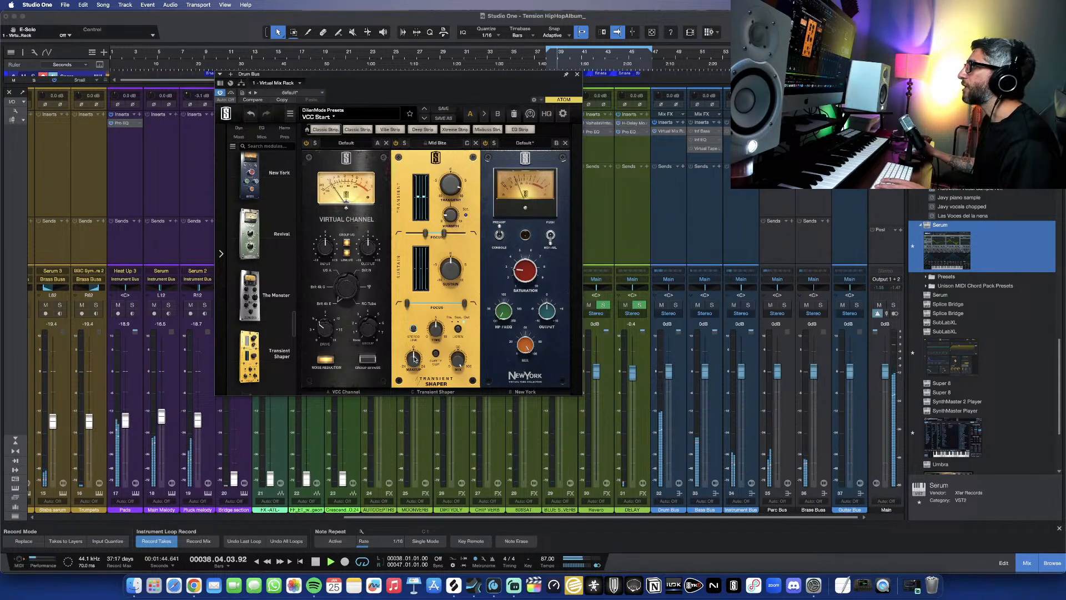
{"action": "mouse_move", "coordinate": [414, 362]}
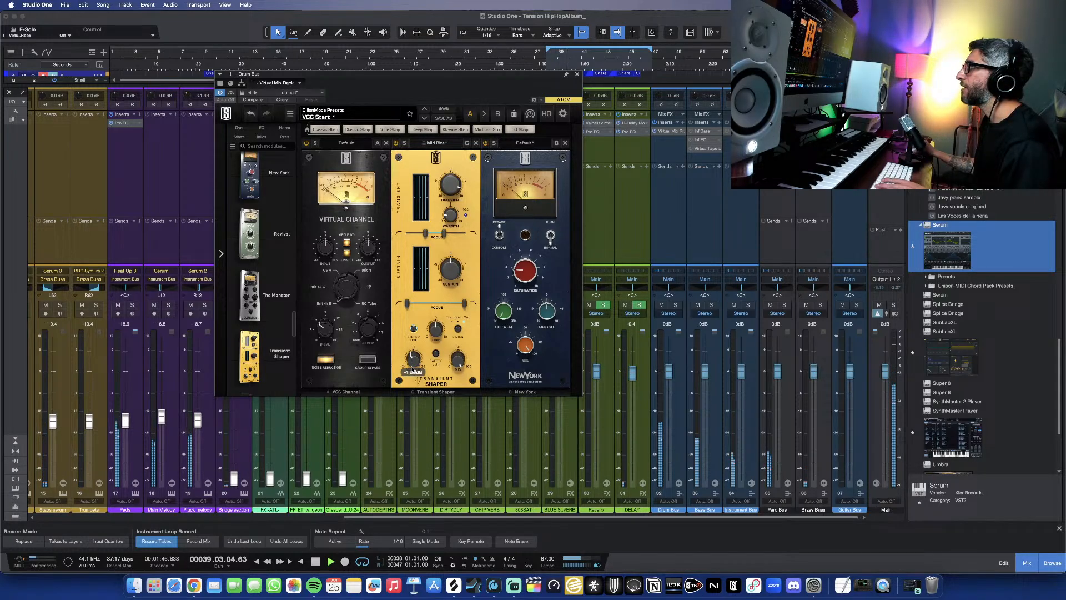
{"action": "left_click_drag", "start_coordinate": [413, 368], "coordinate": [412, 370]}
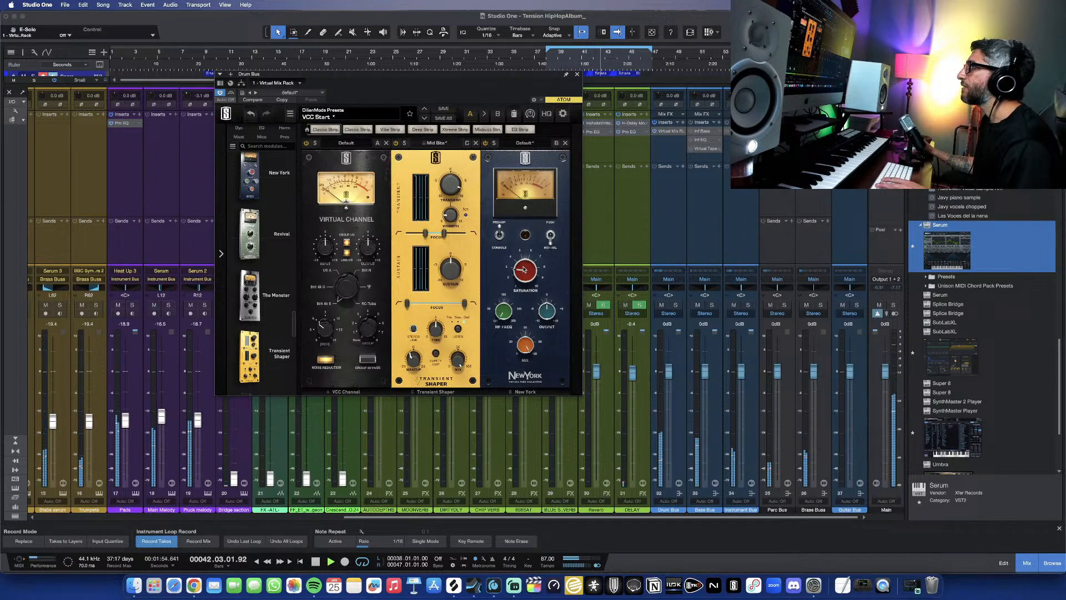
{"action": "left_click_drag", "start_coordinate": [523, 269], "coordinate": [532, 239]}
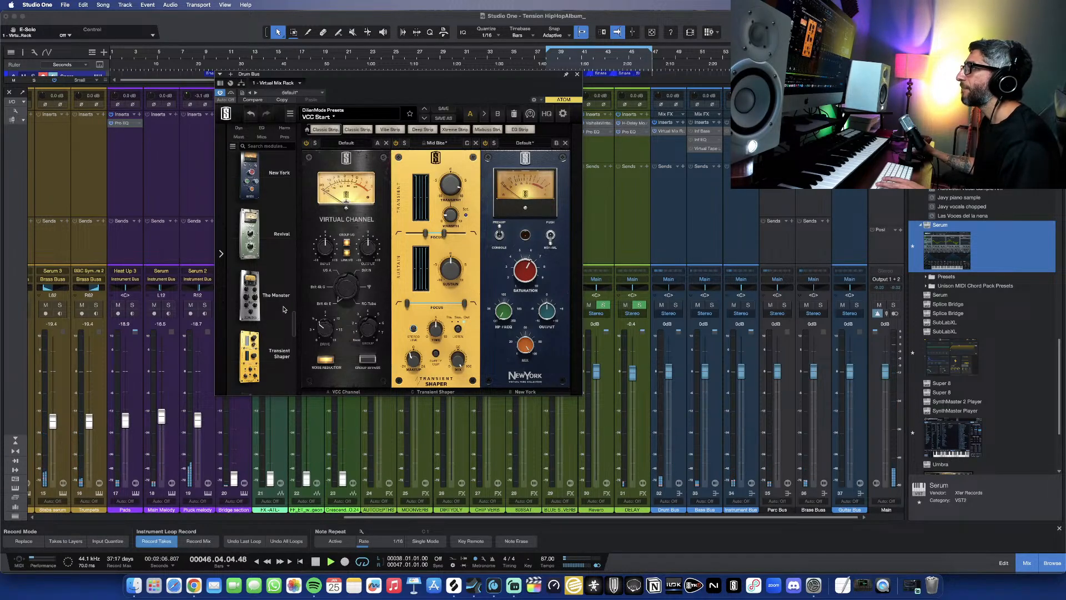
Step: Find the FG-116 Modern compressor among the modules and add it after the New York module in the Drum Bus rack
{"action": "scroll", "coordinate": [283, 309], "scroll_direction": "down", "scroll_amount": 2}
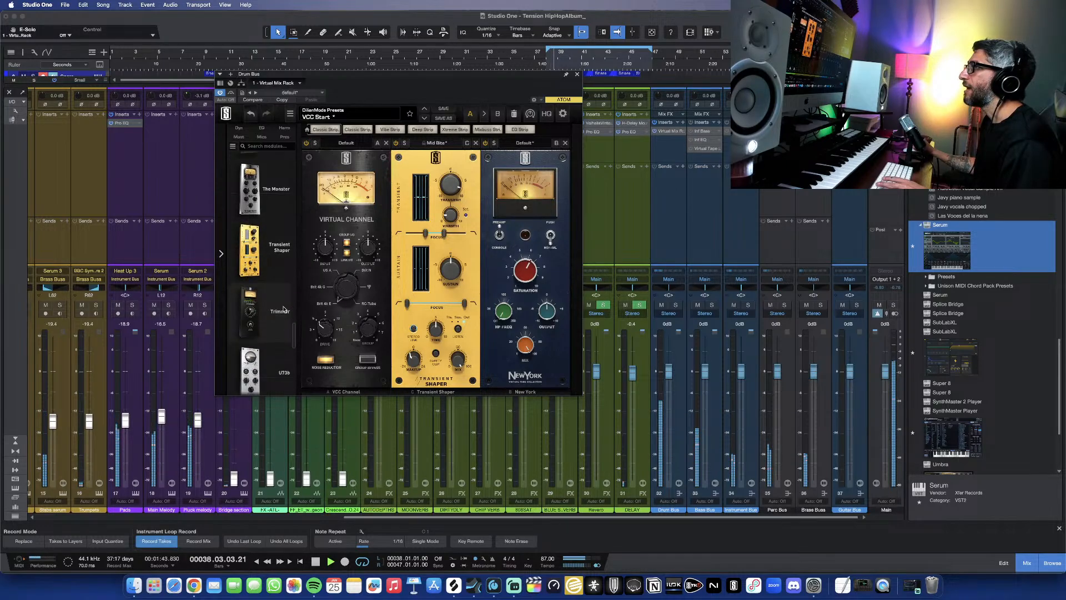
{"action": "scroll", "coordinate": [283, 309], "scroll_direction": "up", "scroll_amount": 5}
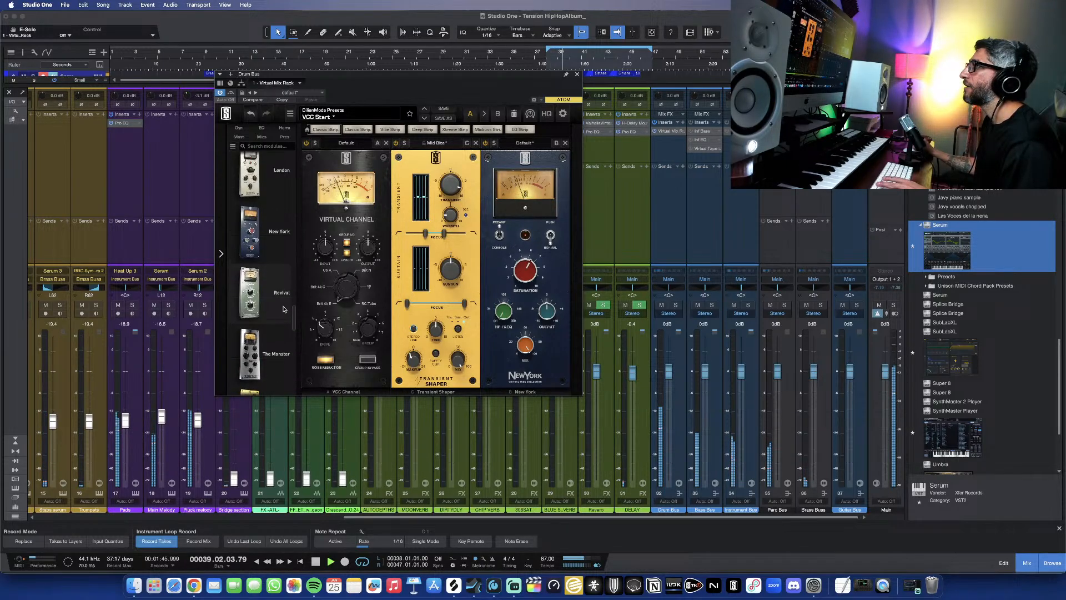
{"action": "scroll", "coordinate": [283, 309], "scroll_direction": "up", "scroll_amount": 2}
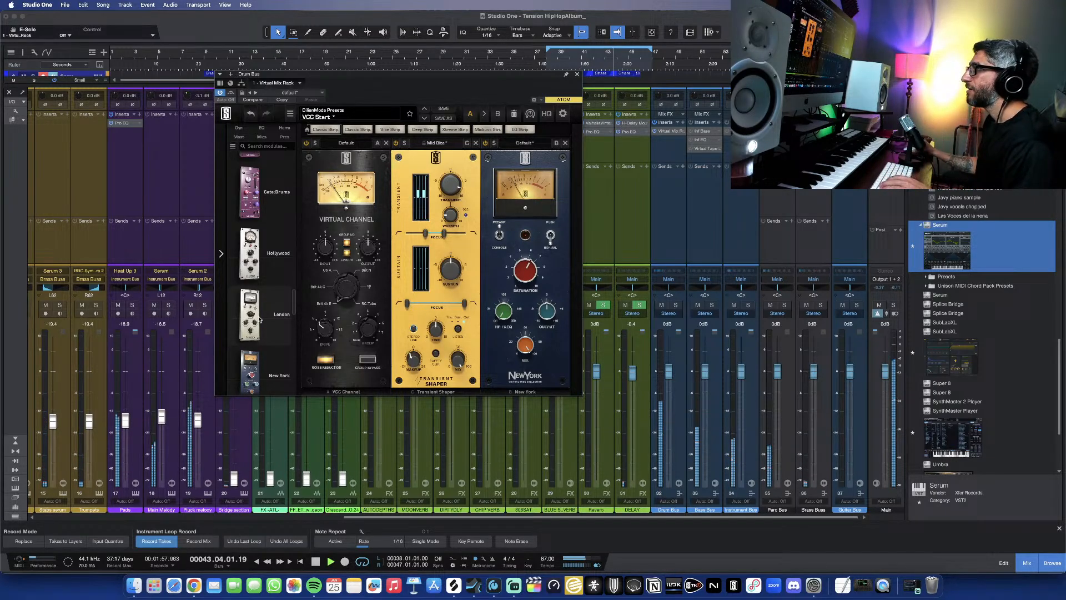
{"action": "scroll", "coordinate": [261, 303], "scroll_direction": "down", "scroll_amount": 3}
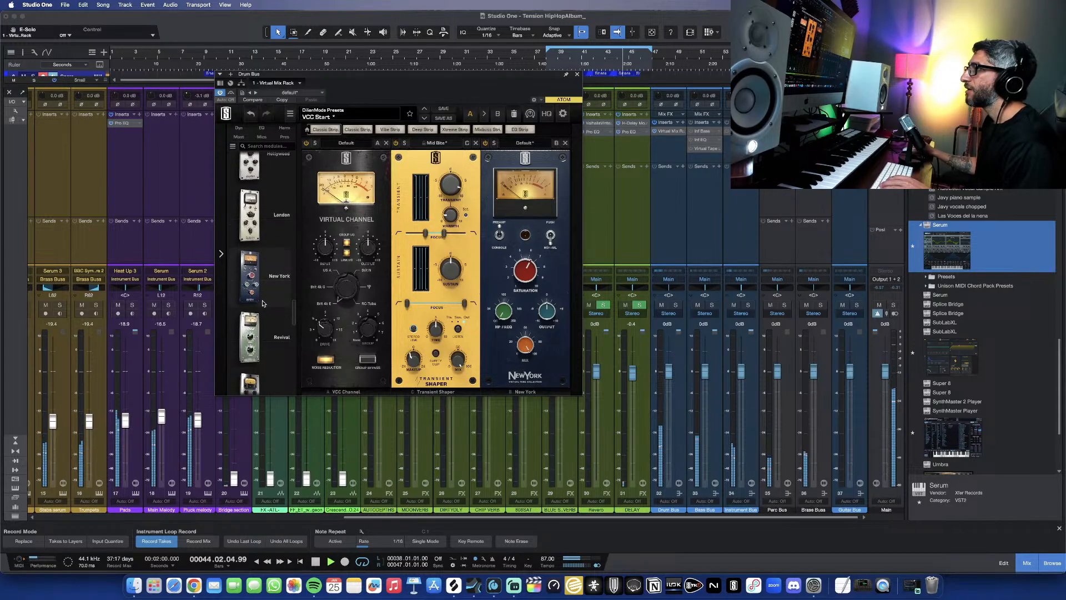
{"action": "scroll", "coordinate": [263, 303], "scroll_direction": "down", "scroll_amount": 3}
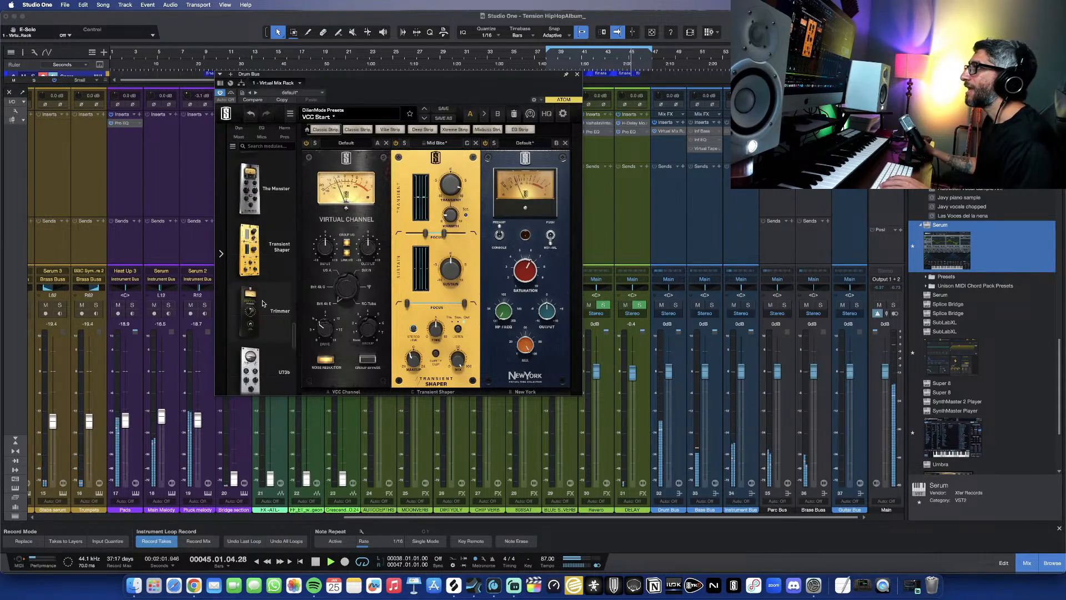
{"action": "scroll", "coordinate": [263, 303], "scroll_direction": "up", "scroll_amount": 8}
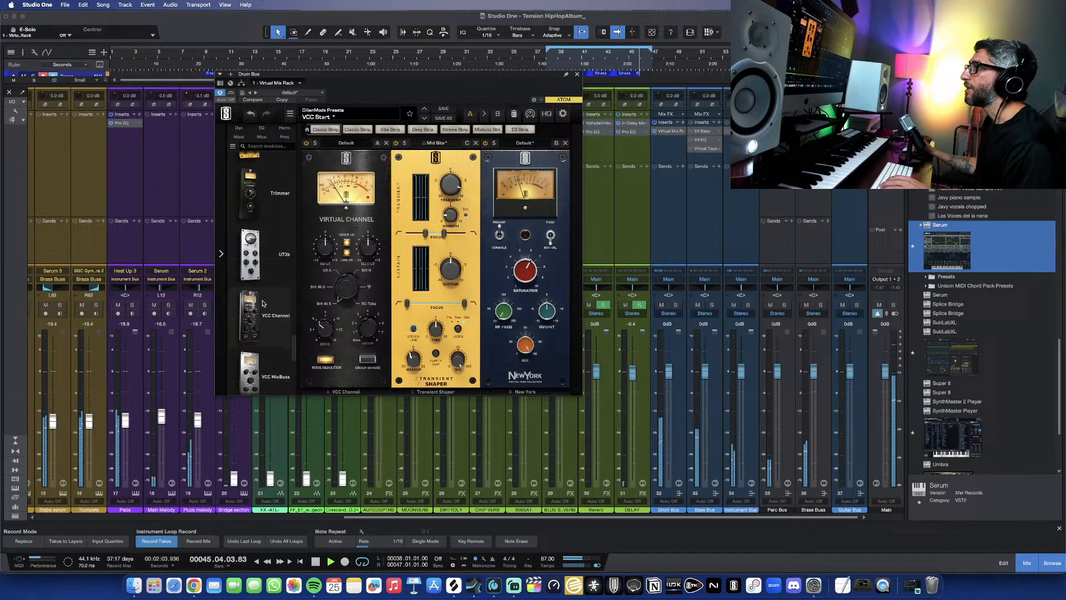
{"action": "scroll", "coordinate": [262, 302], "scroll_direction": "up", "scroll_amount": 4}
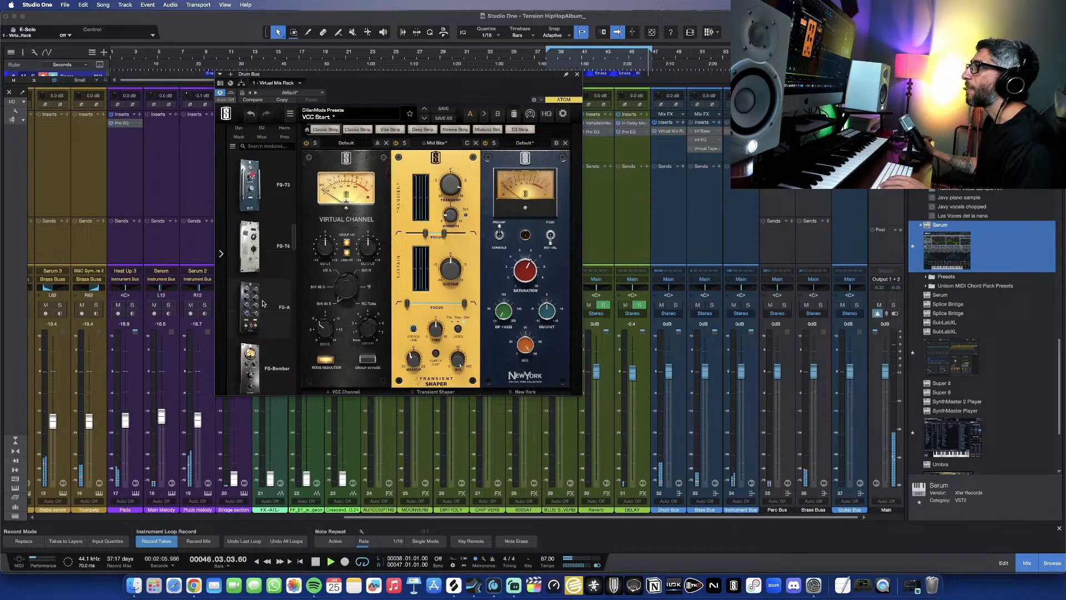
{"action": "scroll", "coordinate": [263, 303], "scroll_direction": "up", "scroll_amount": 5}
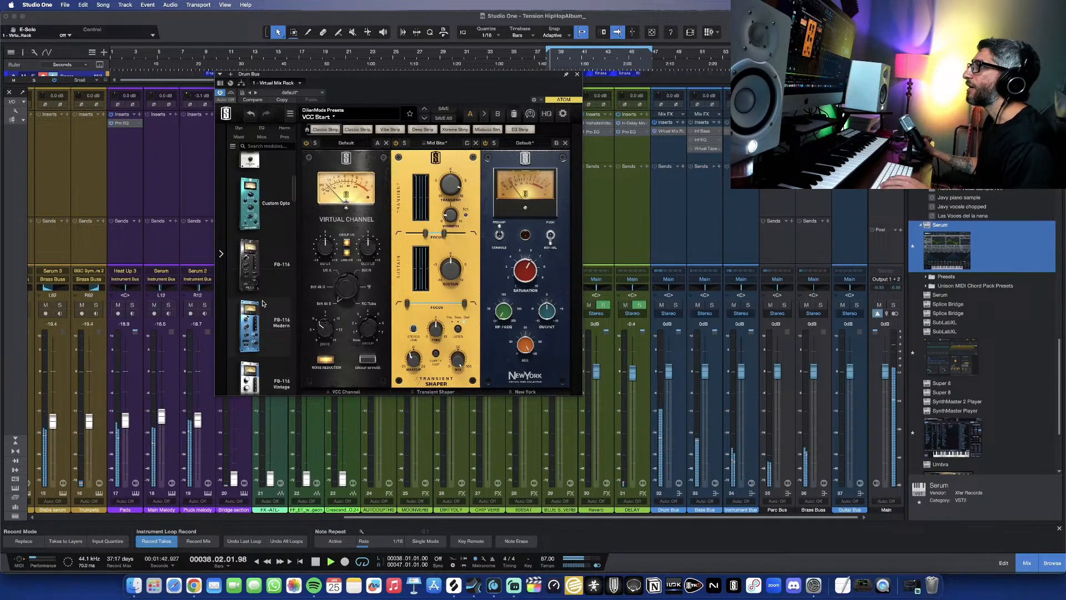
{"action": "scroll", "coordinate": [262, 302], "scroll_direction": "down", "scroll_amount": 3}
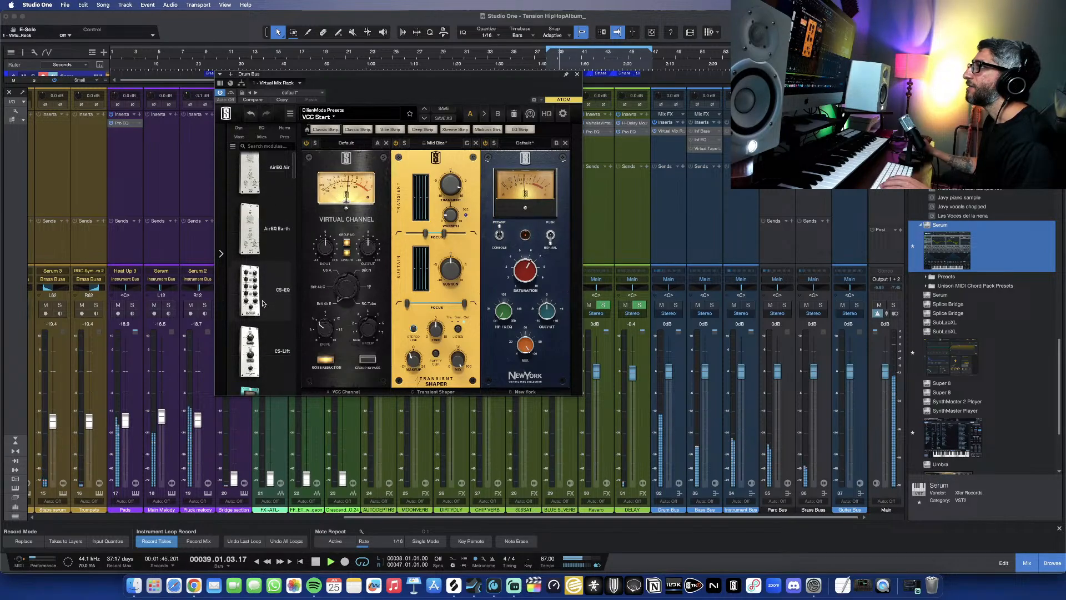
{"action": "scroll", "coordinate": [263, 303], "scroll_direction": "down", "scroll_amount": 2}
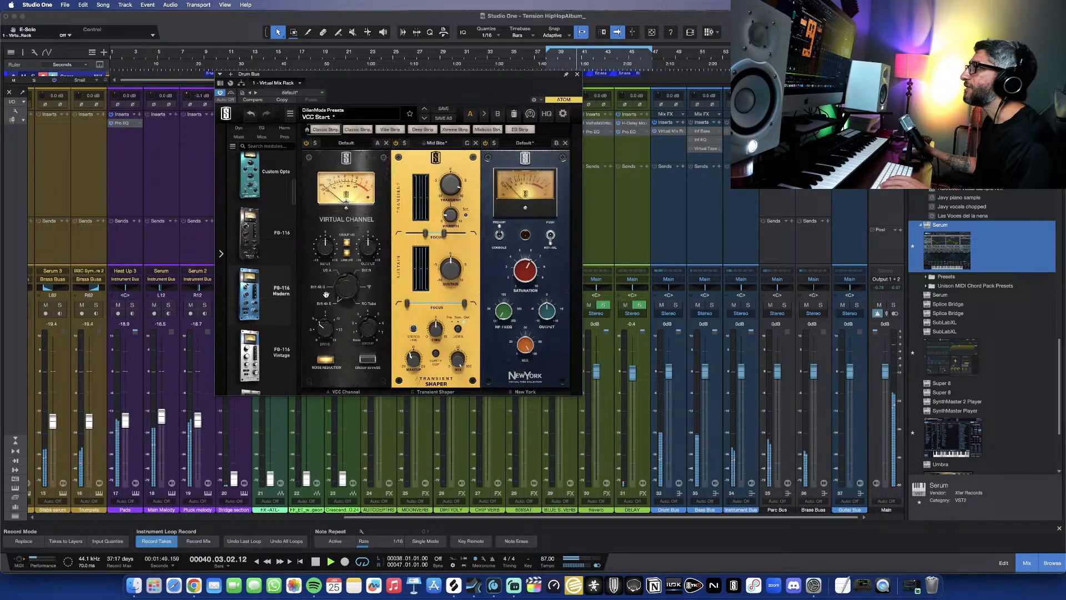
{"action": "left_click_drag", "start_coordinate": [326, 295], "coordinate": [635, 294]}
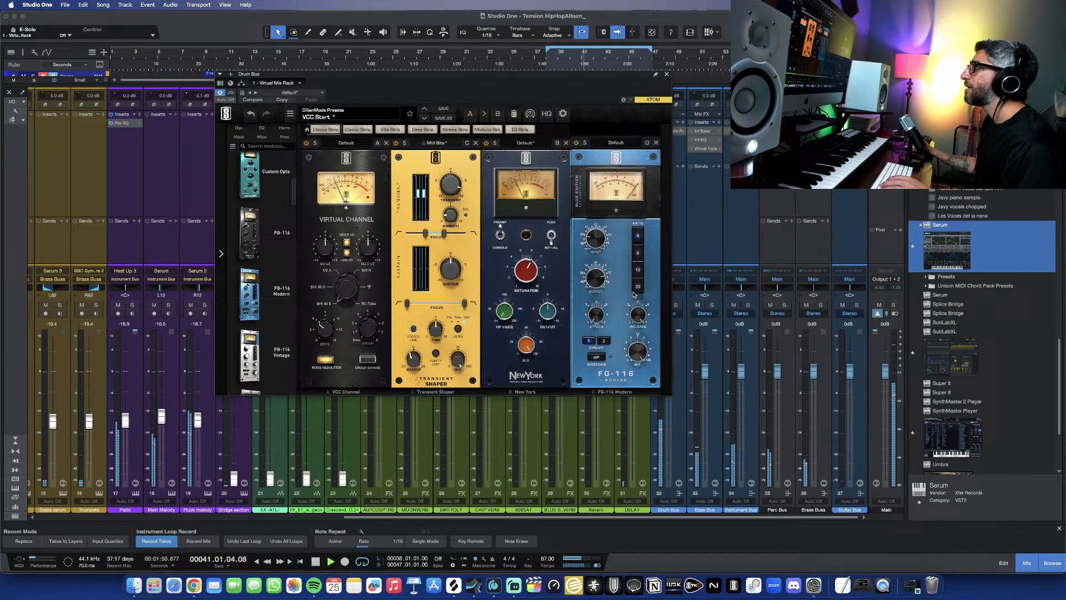
Step: Slightly raise the FG-116 Modern compressor's input and fine-tune its attack while the beat plays
{"action": "left_click_drag", "start_coordinate": [595, 240], "coordinate": [595, 235]}
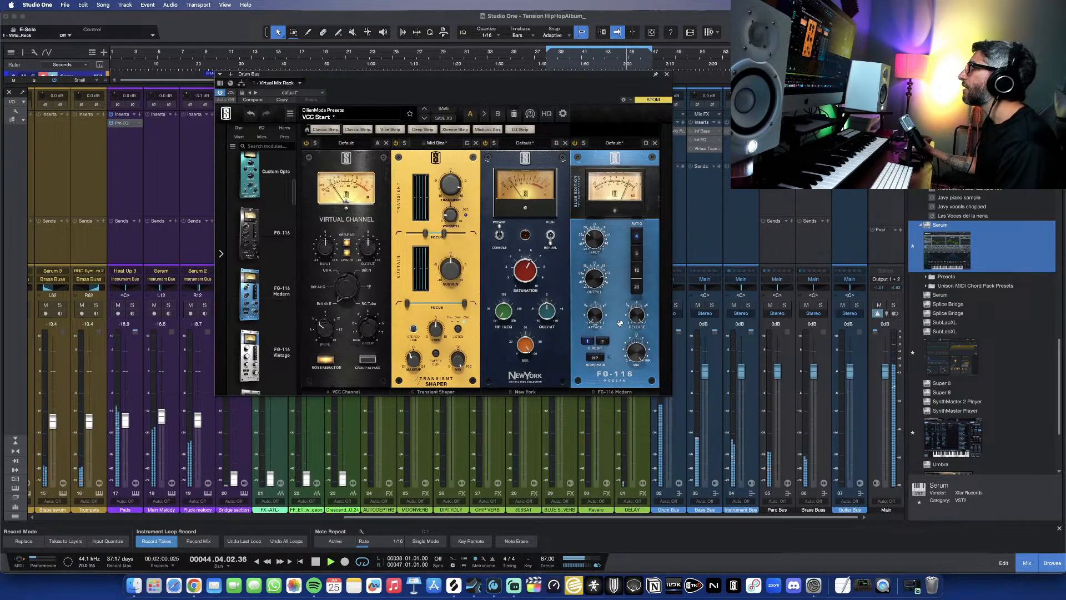
{"action": "mouse_move", "coordinate": [593, 321]}
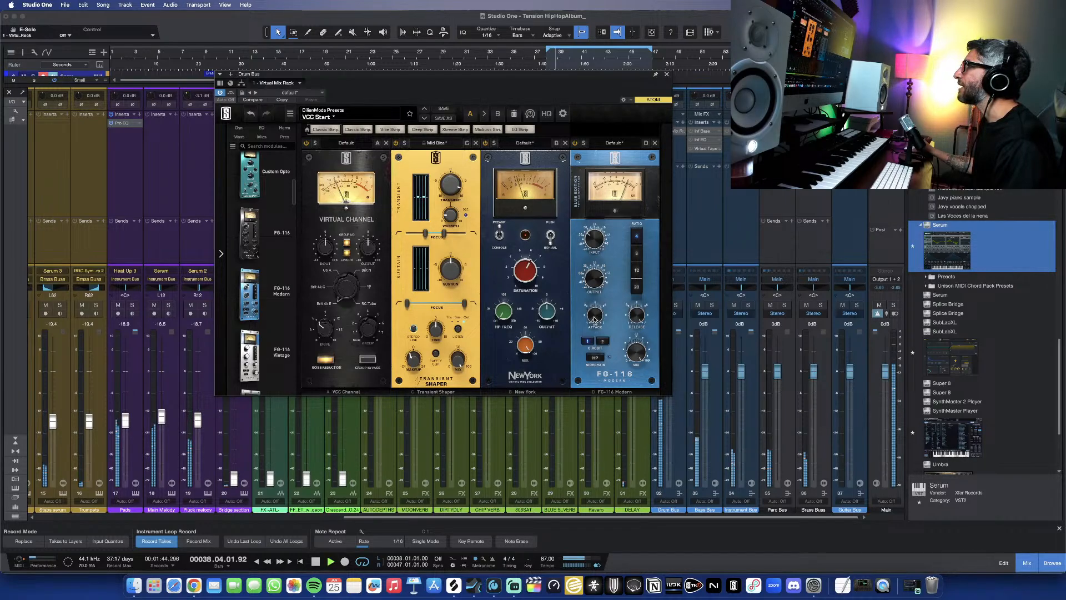
{"action": "left_click_drag", "start_coordinate": [594, 319], "coordinate": [601, 253]}
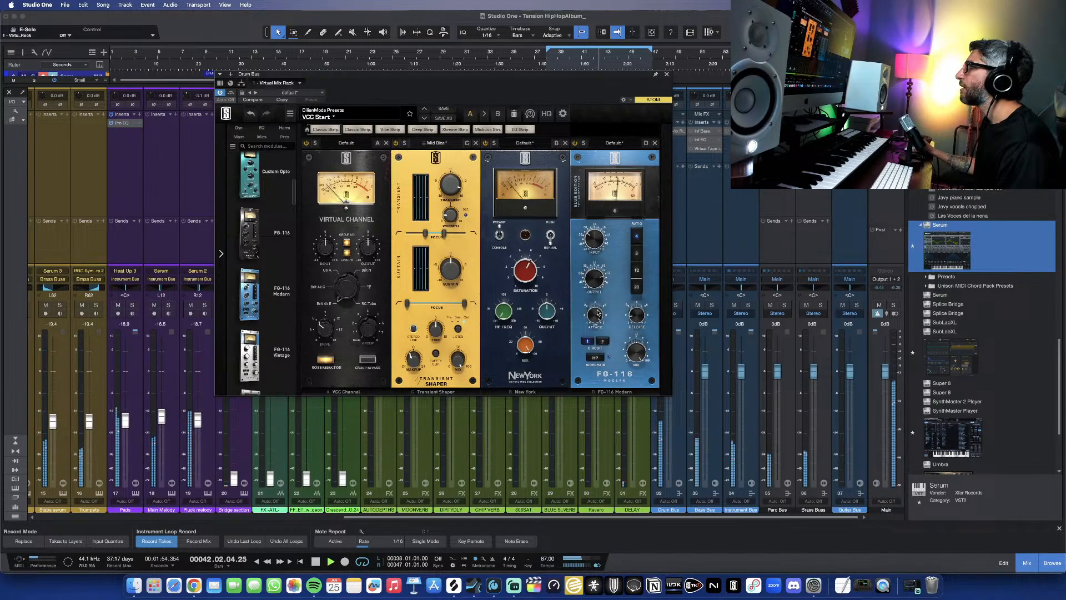
{"action": "mouse_move", "coordinate": [597, 315]}
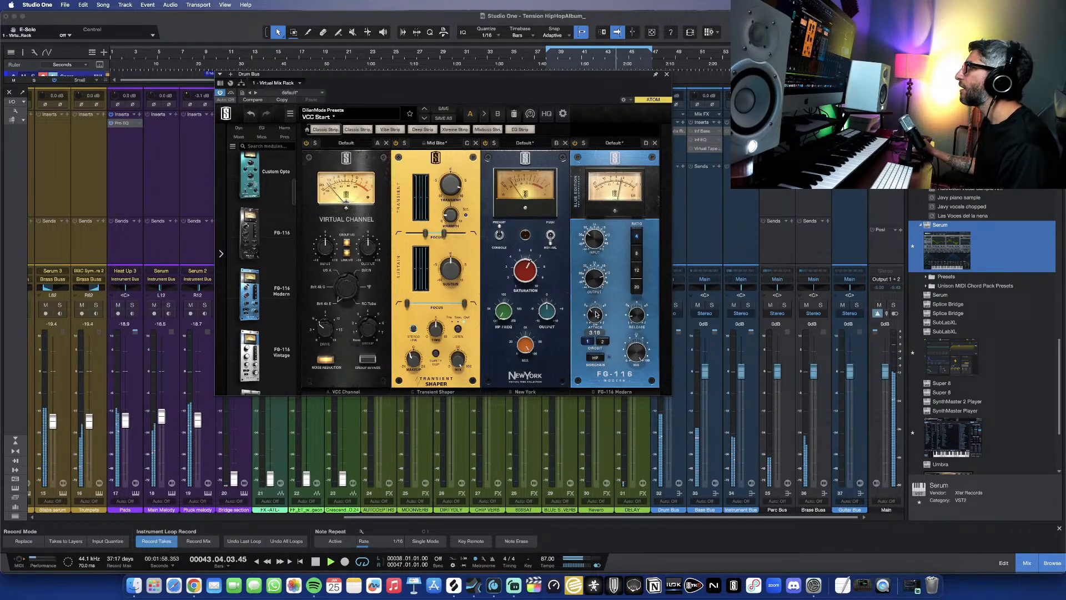
{"action": "left_click_drag", "start_coordinate": [597, 298], "coordinate": [593, 318]}
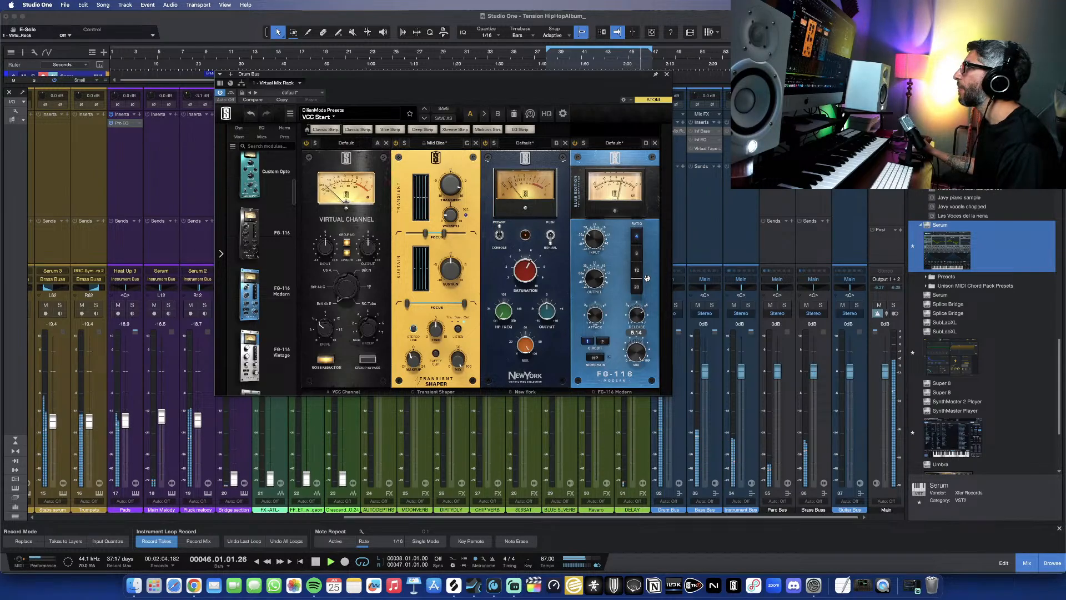
{"action": "mouse_move", "coordinate": [601, 277]}
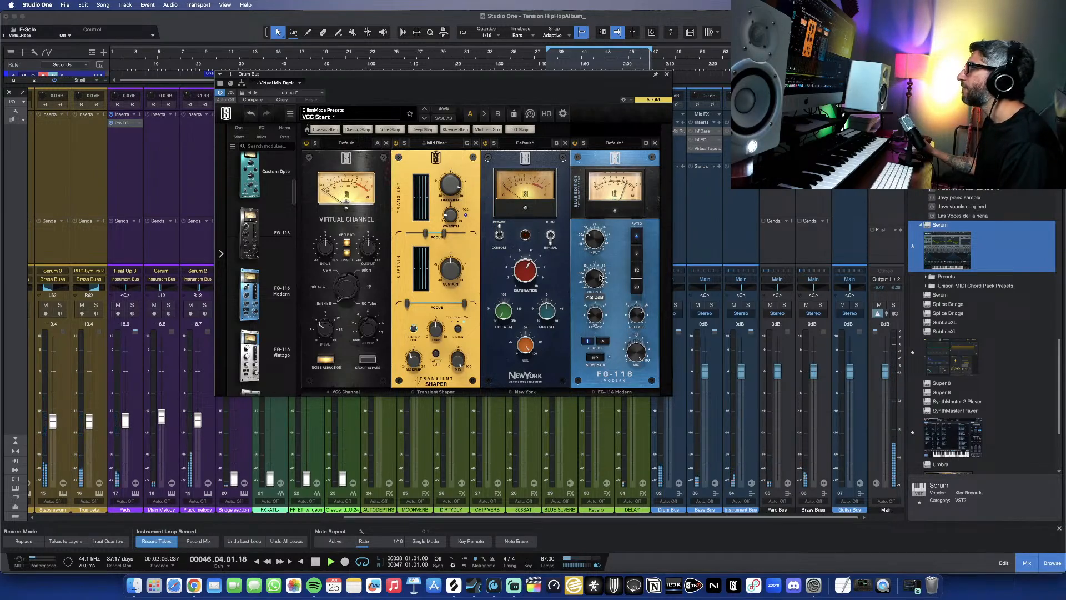
{"action": "scroll", "coordinate": [259, 294], "scroll_direction": "down", "scroll_amount": 2}
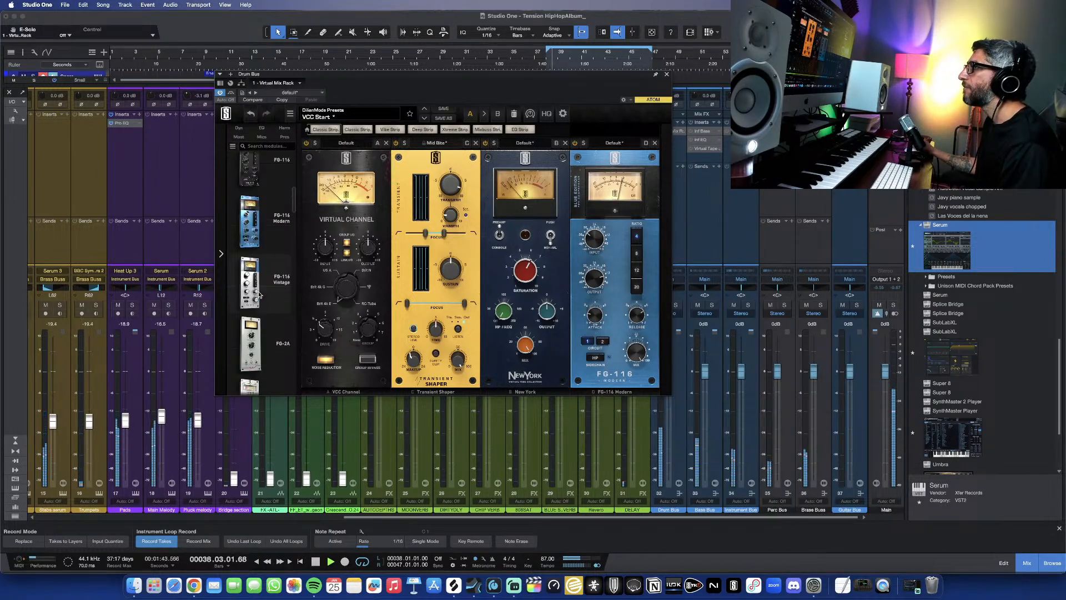
{"action": "scroll", "coordinate": [259, 294], "scroll_direction": "down", "scroll_amount": 6}
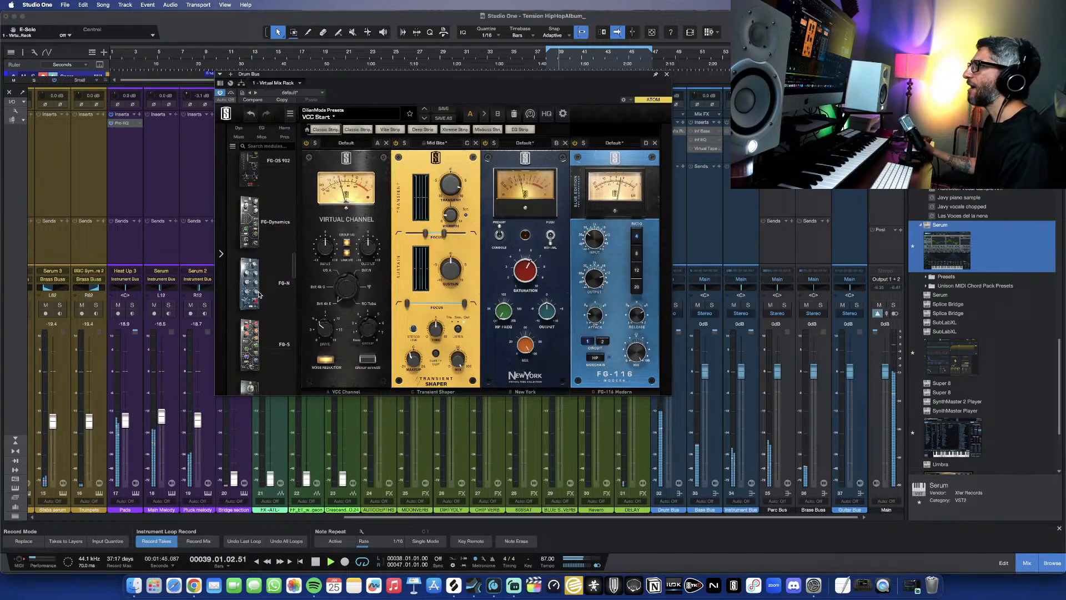
{"action": "scroll", "coordinate": [258, 294], "scroll_direction": "down", "scroll_amount": 8}
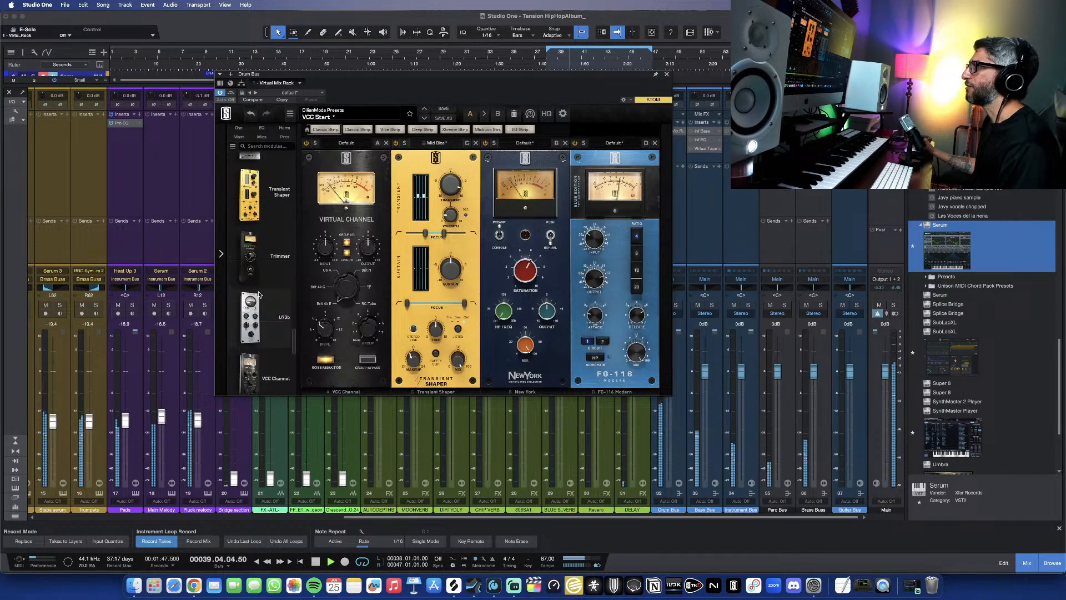
{"action": "scroll", "coordinate": [258, 295], "scroll_direction": "up", "scroll_amount": 4}
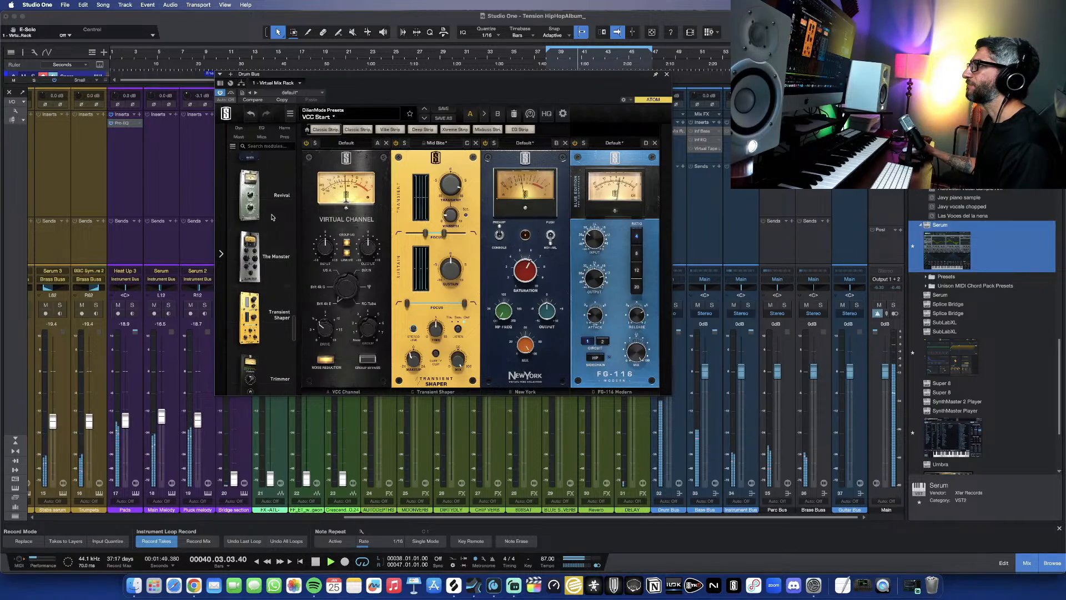
{"action": "left_click_drag", "start_coordinate": [263, 201], "coordinate": [705, 227]}
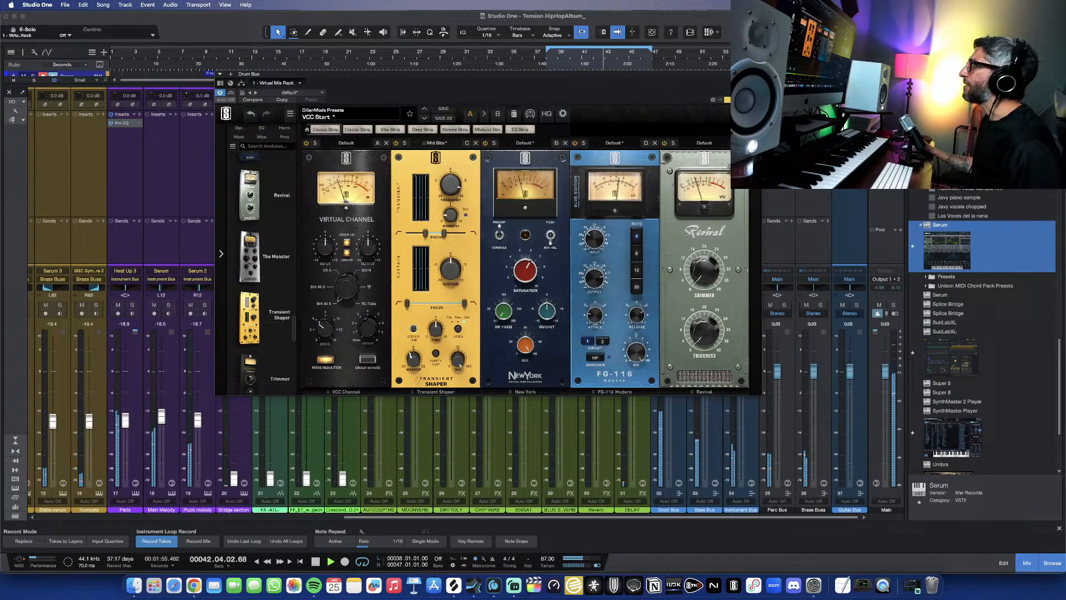
{"action": "left_click", "coordinate": [744, 142]}
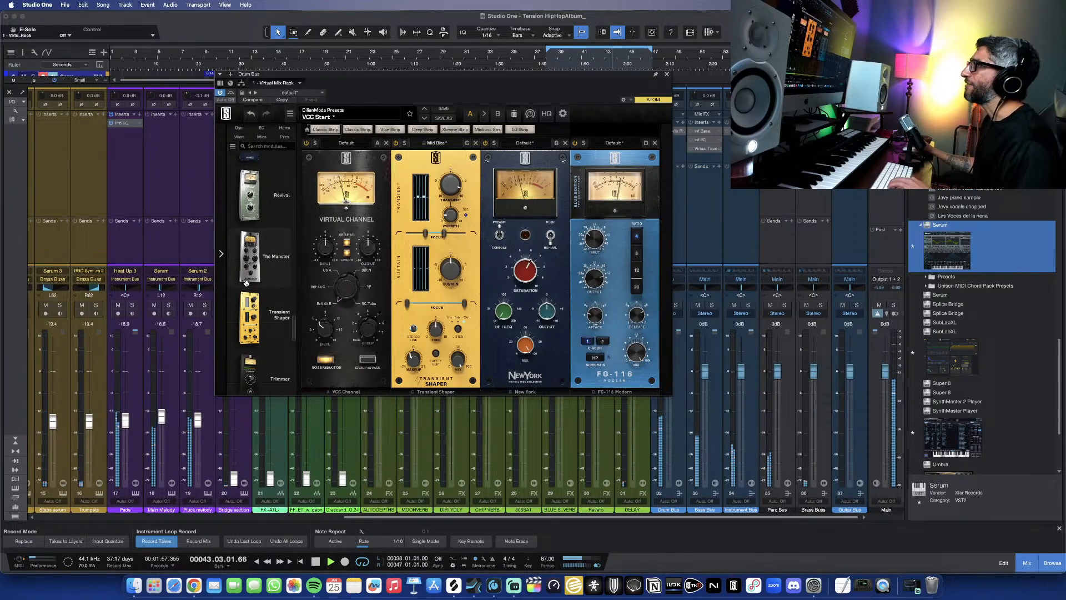
Step: Find the FG-S equalizer among the EQ modules and insert it between the Transient Shaper and New York modules
{"action": "scroll", "coordinate": [259, 281], "scroll_direction": "down", "scroll_amount": 5}
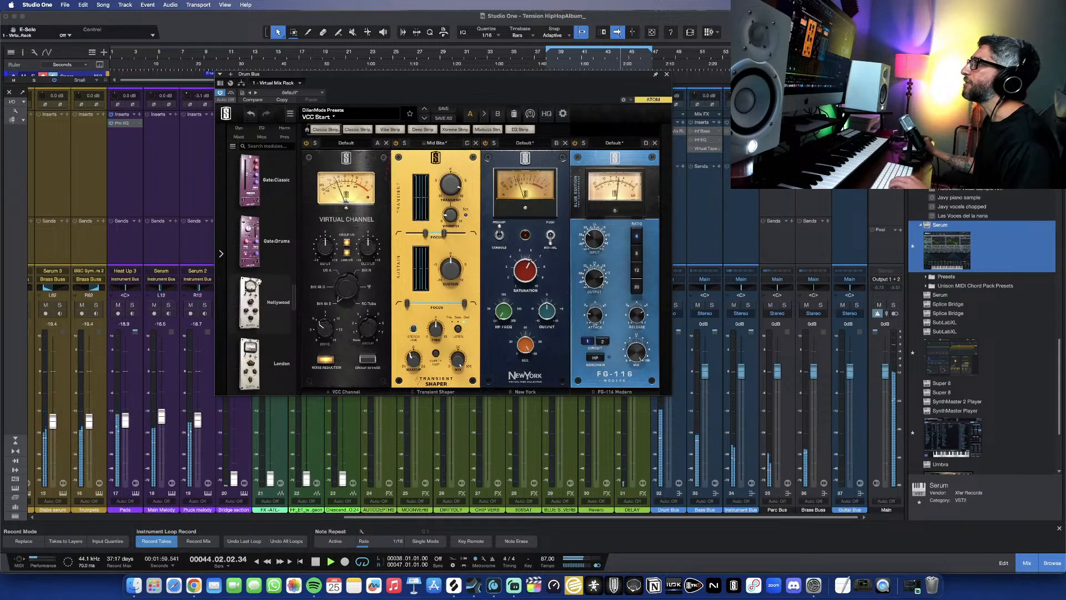
{"action": "scroll", "coordinate": [257, 280], "scroll_direction": "up", "scroll_amount": 2}
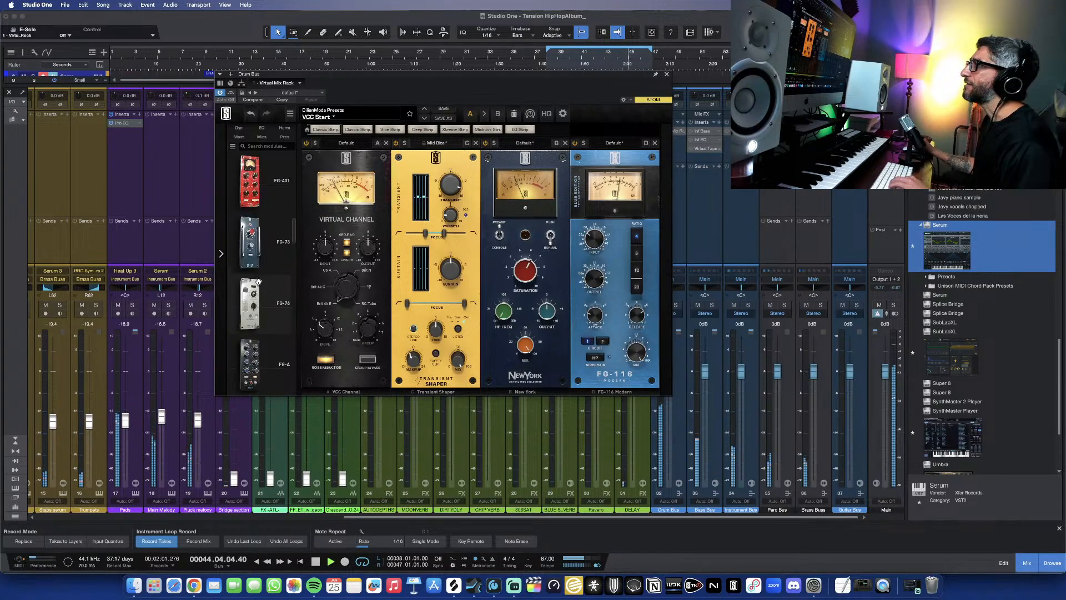
{"action": "scroll", "coordinate": [258, 280], "scroll_direction": "up", "scroll_amount": 5}
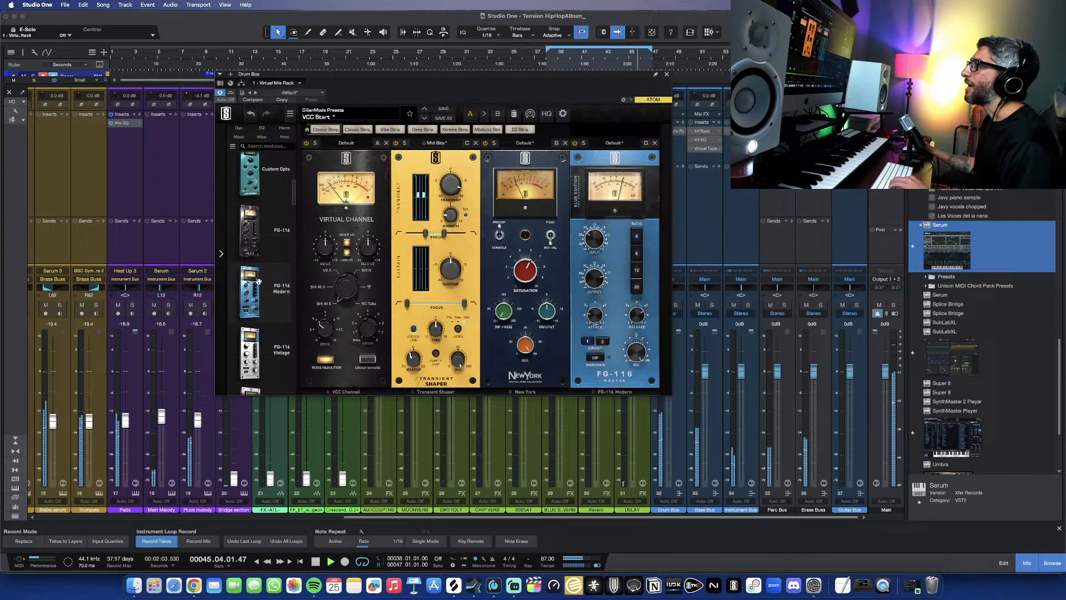
{"action": "scroll", "coordinate": [258, 280], "scroll_direction": "down", "scroll_amount": 5}
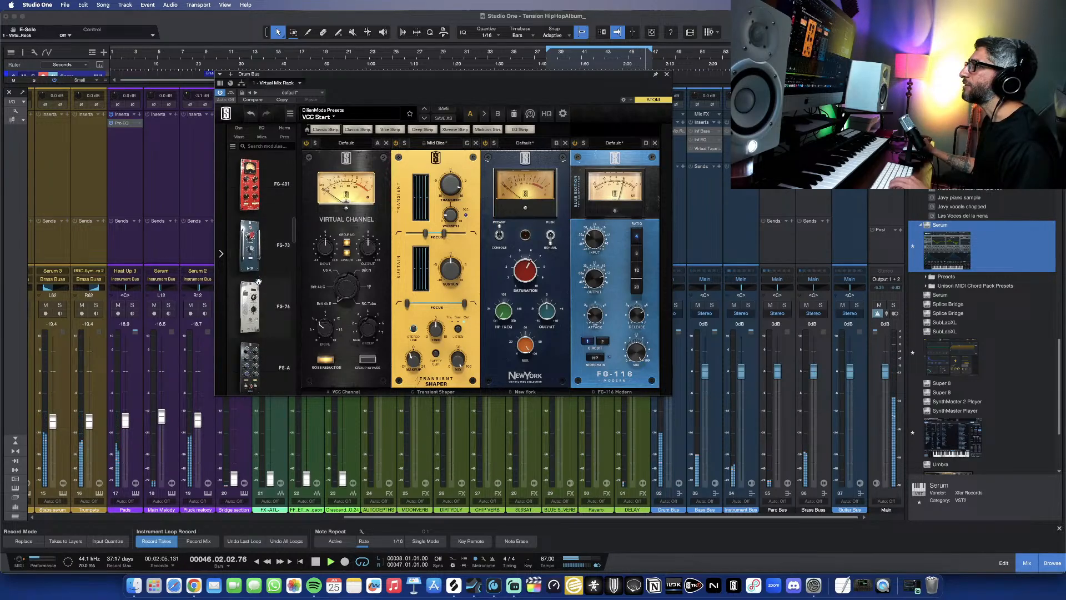
{"action": "scroll", "coordinate": [258, 280], "scroll_direction": "down", "scroll_amount": 3}
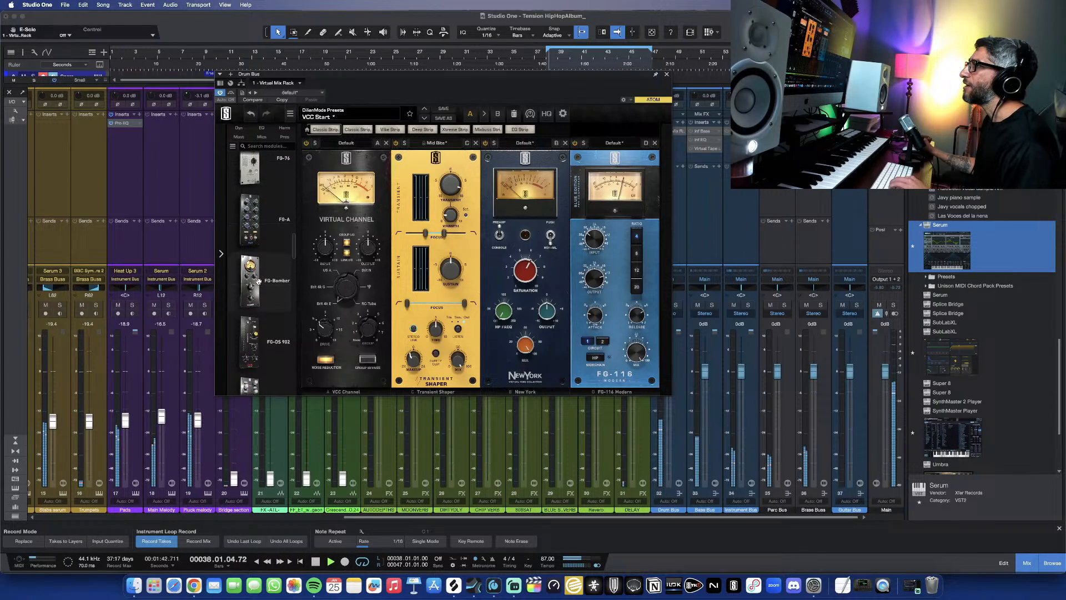
{"action": "scroll", "coordinate": [258, 280], "scroll_direction": "up", "scroll_amount": 6}
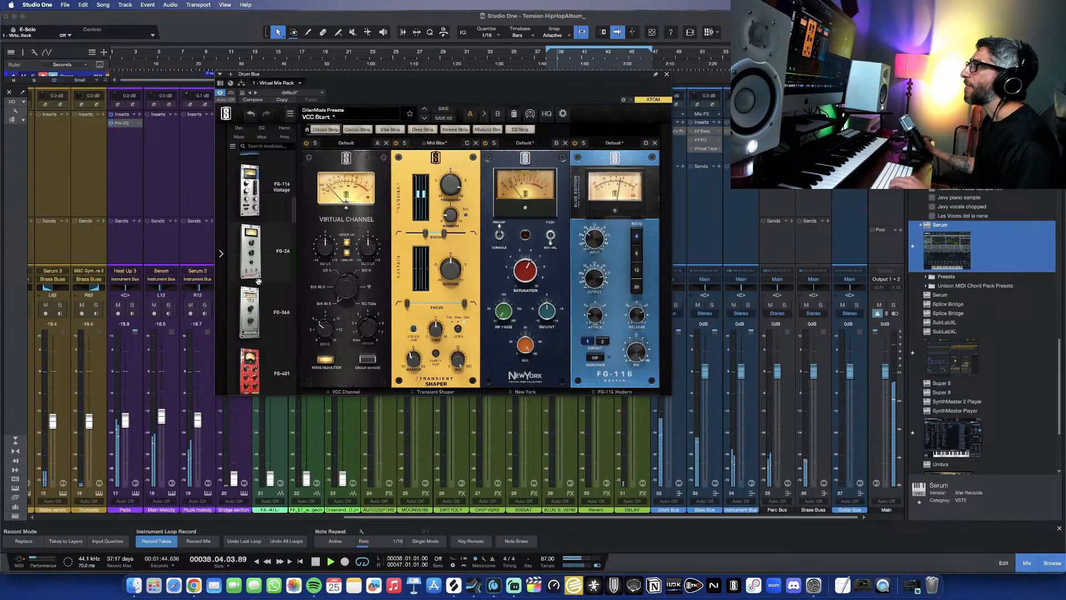
{"action": "scroll", "coordinate": [258, 281], "scroll_direction": "up", "scroll_amount": 4}
{"action": "left_click", "coordinate": [262, 127]}
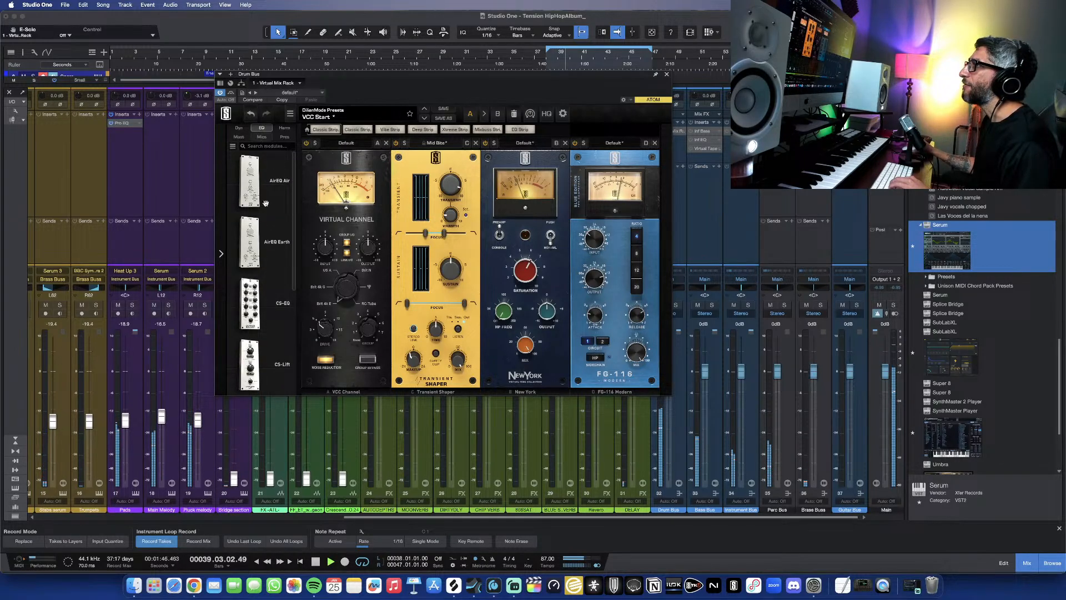
{"action": "scroll", "coordinate": [260, 267], "scroll_direction": "down", "scroll_amount": 3}
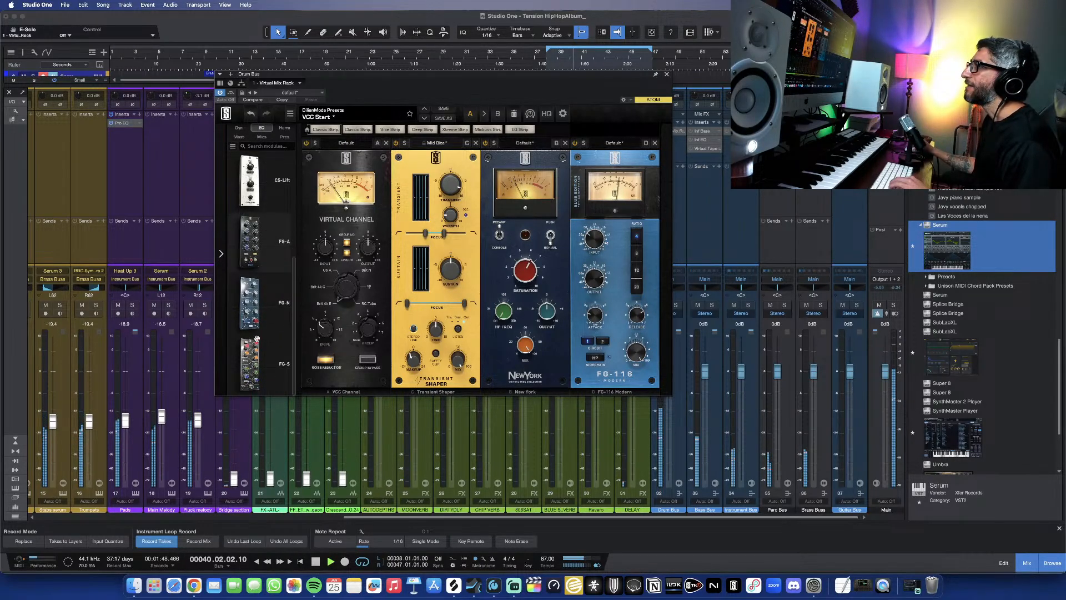
{"action": "left_click_drag", "start_coordinate": [257, 338], "coordinate": [571, 331]}
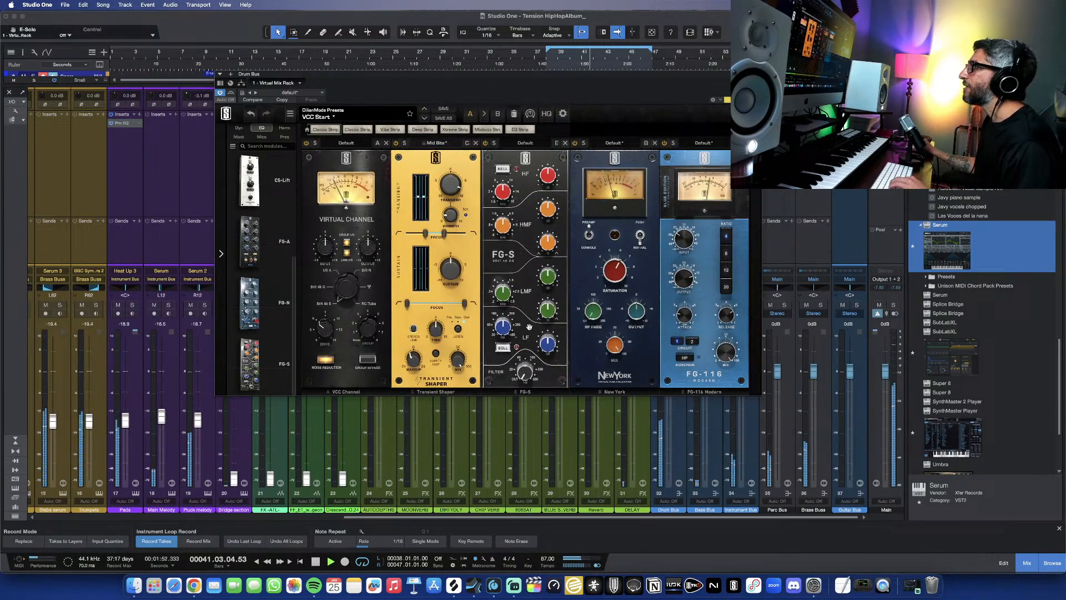
Step: Set the FG-S high-pass filter to about 35.5 Hz and boost its HF gain by a little over 2 dB
{"action": "mouse_move", "coordinate": [523, 352]}
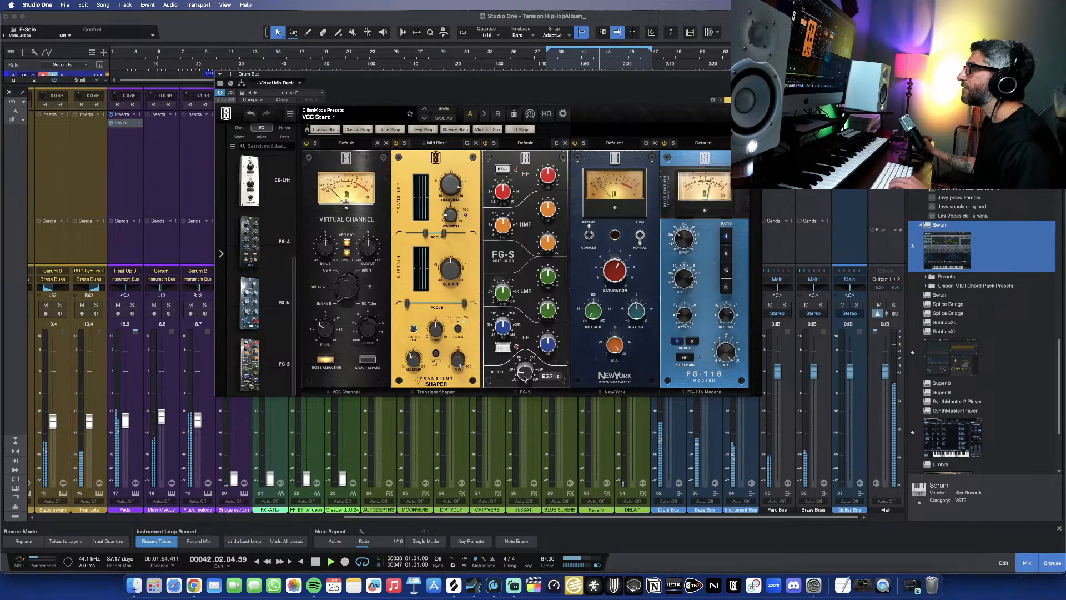
{"action": "left_click_drag", "start_coordinate": [524, 378], "coordinate": [525, 373]}
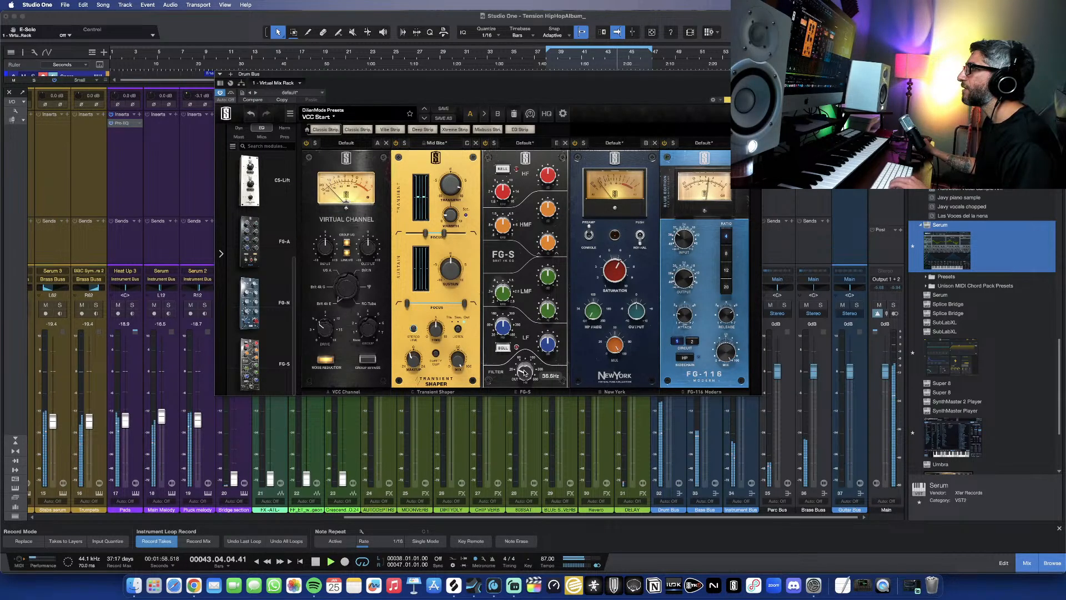
{"action": "left_click_drag", "start_coordinate": [523, 373], "coordinate": [523, 374]}
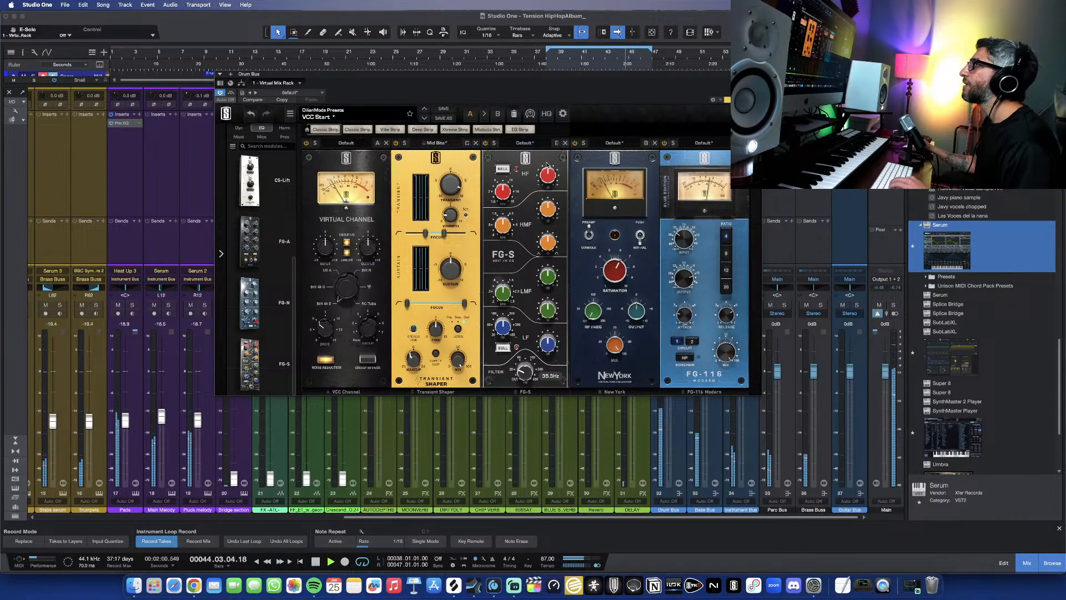
{"action": "left_click_drag", "start_coordinate": [548, 176], "coordinate": [547, 167]}
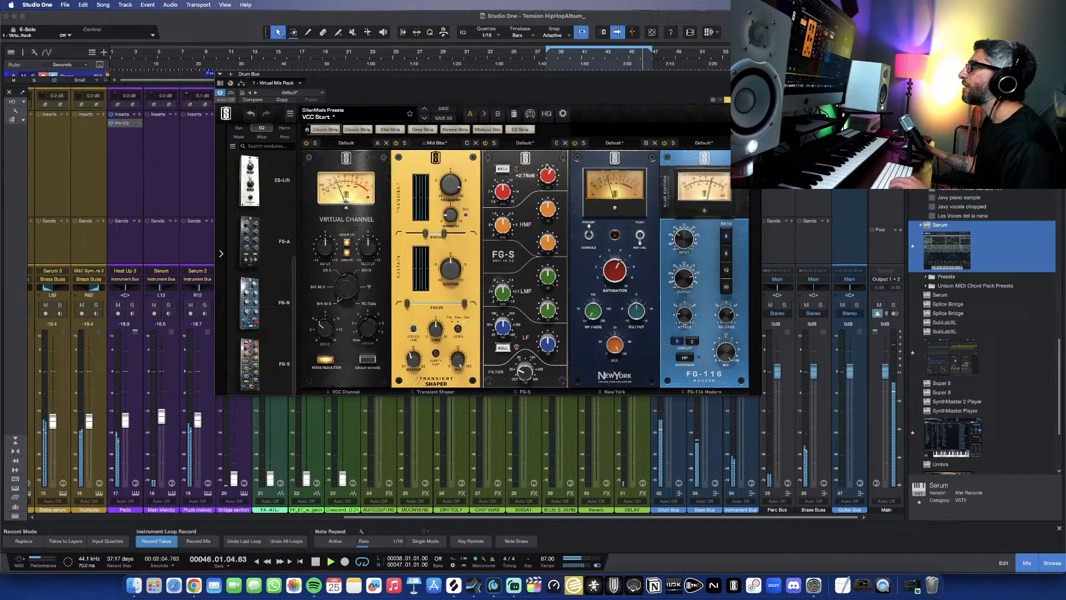
{"action": "left_click_drag", "start_coordinate": [547, 166], "coordinate": [547, 168]}
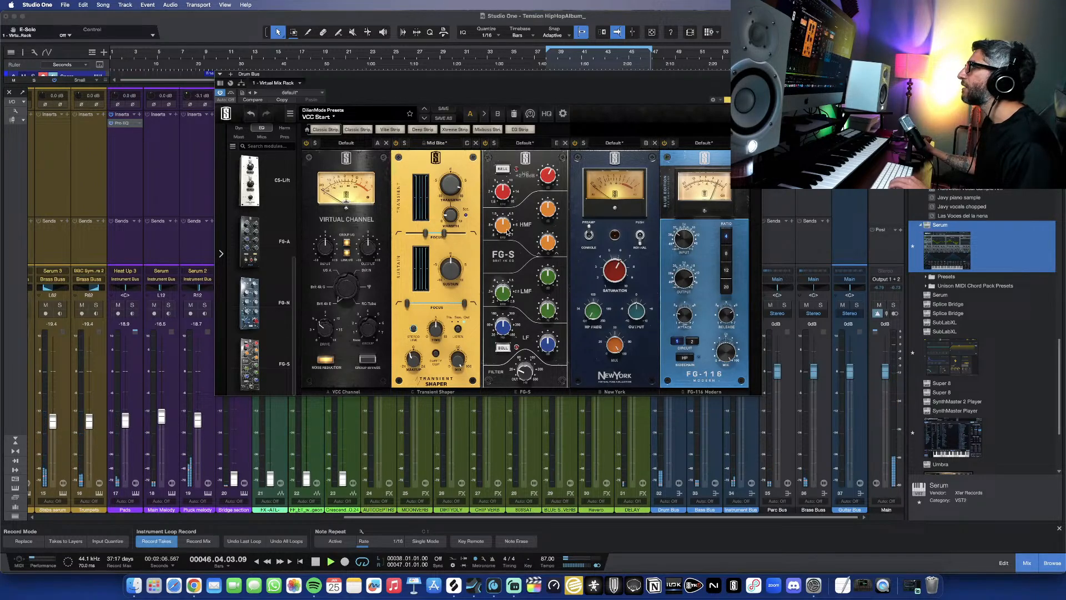
Step: Adjust the FG-S low band to a frequency of about 250 Hz and slightly raise its LF gain
{"action": "mouse_move", "coordinate": [503, 213]}
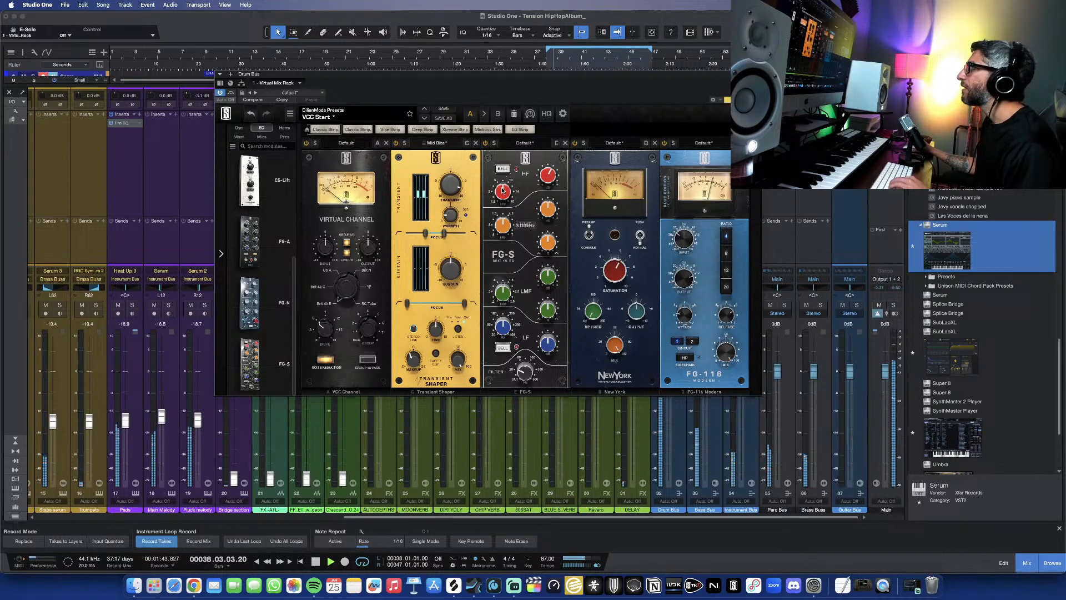
{"action": "mouse_move", "coordinate": [501, 325]}
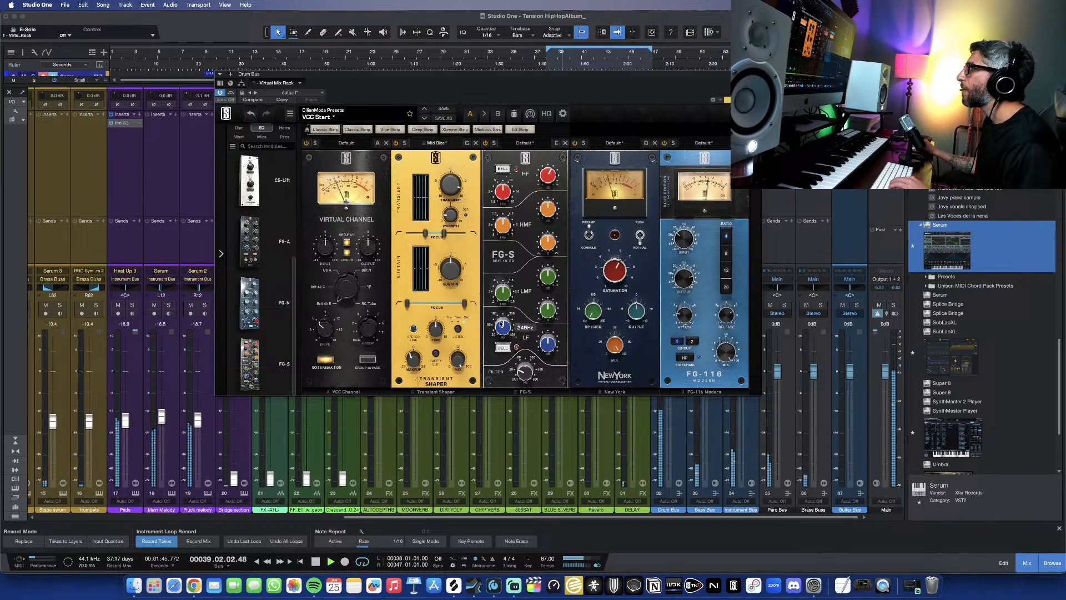
{"action": "left_click_drag", "start_coordinate": [502, 321], "coordinate": [501, 319]}
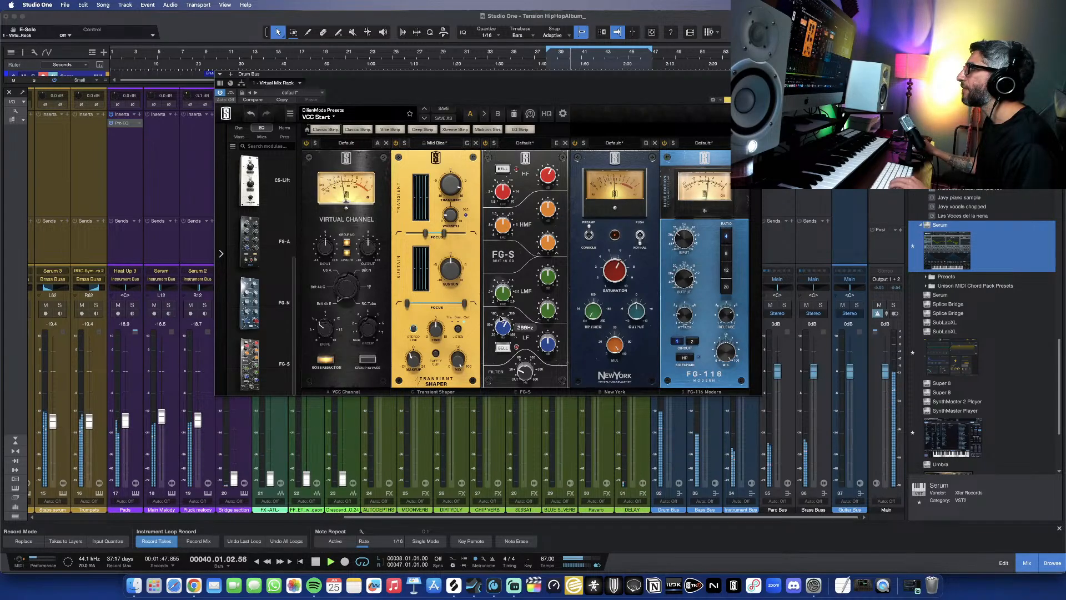
{"action": "left_click_drag", "start_coordinate": [547, 345], "coordinate": [547, 343]}
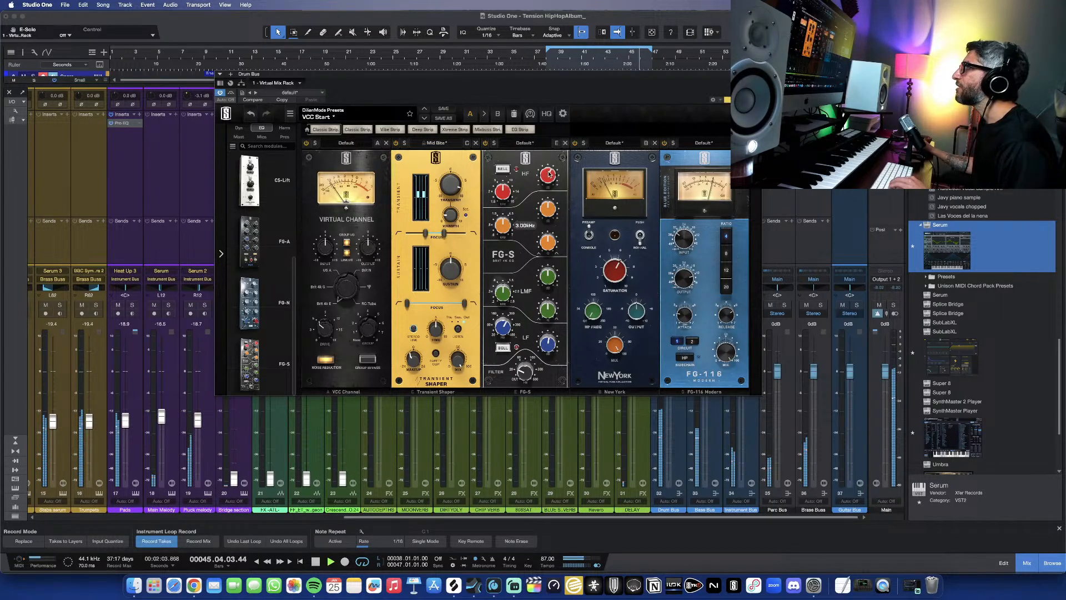
{"action": "mouse_move", "coordinate": [546, 175]}
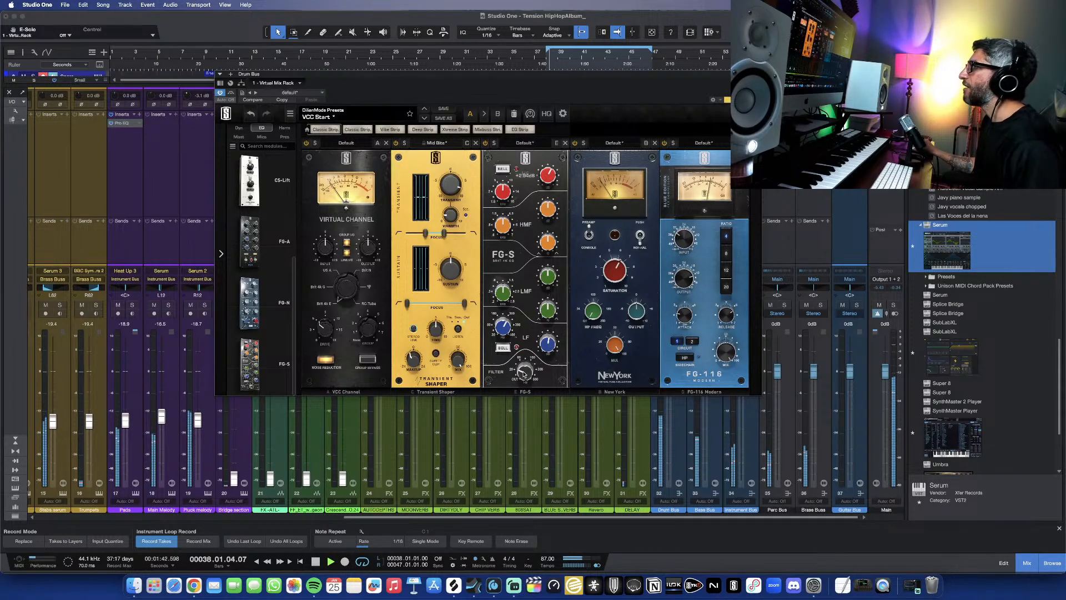
{"action": "mouse_move", "coordinate": [524, 372]}
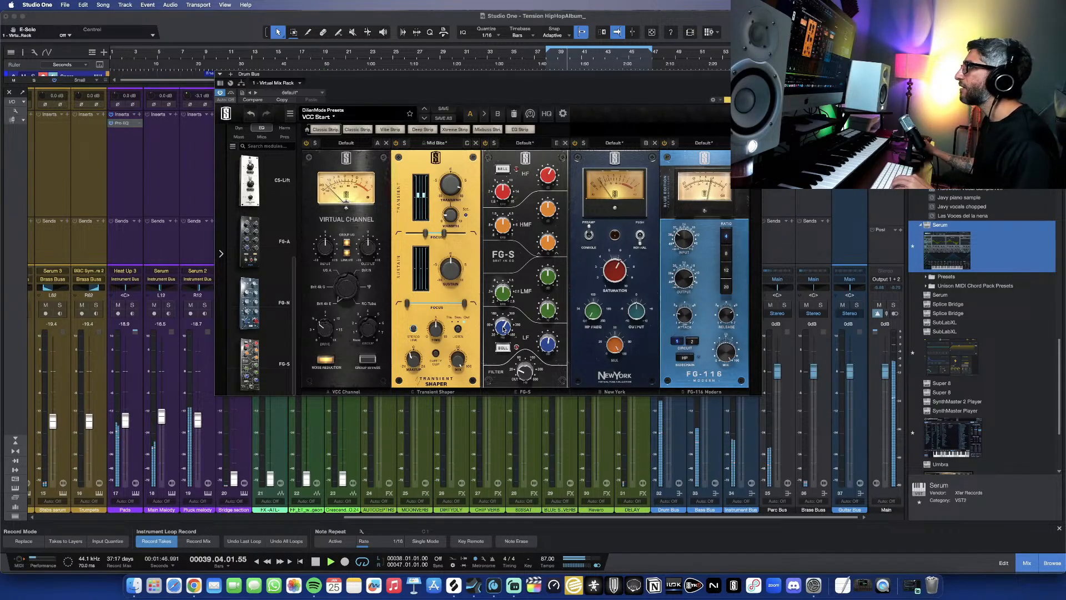
{"action": "mouse_move", "coordinate": [505, 328]}
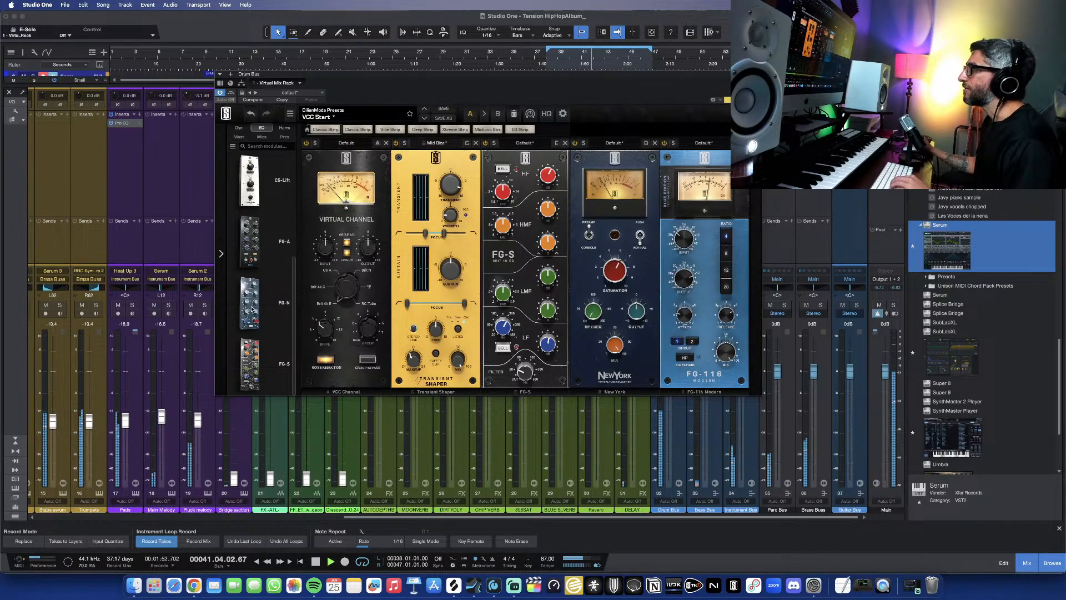
Step: Add the Revival module after FG-116 Modern in the Drum Bus rack, stop playback and save the song
{"action": "scroll", "coordinate": [251, 309], "scroll_direction": "up", "scroll_amount": 3}
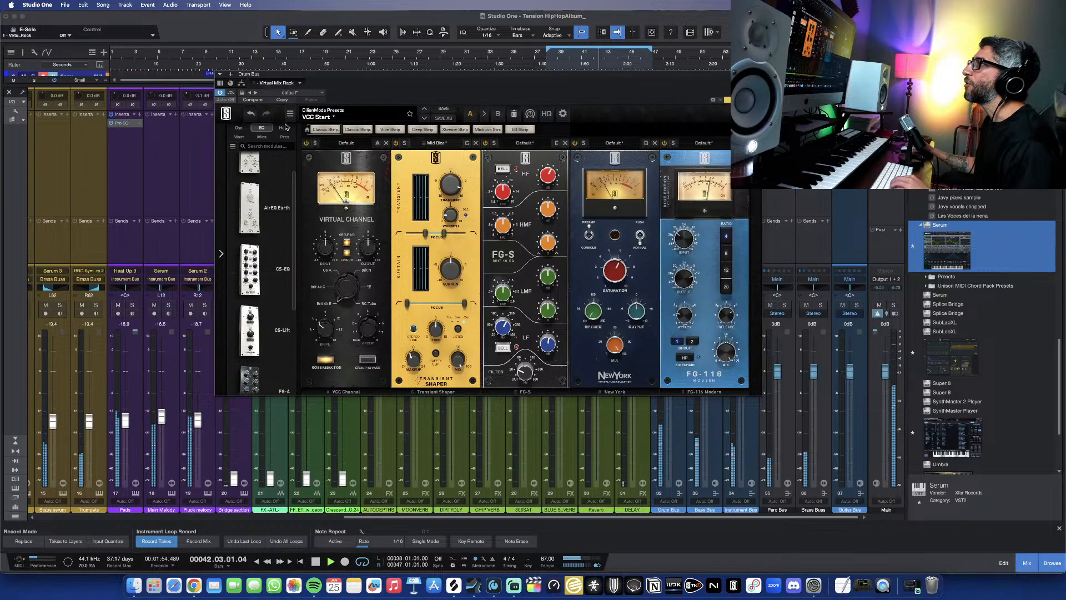
{"action": "left_click", "coordinate": [239, 136]}
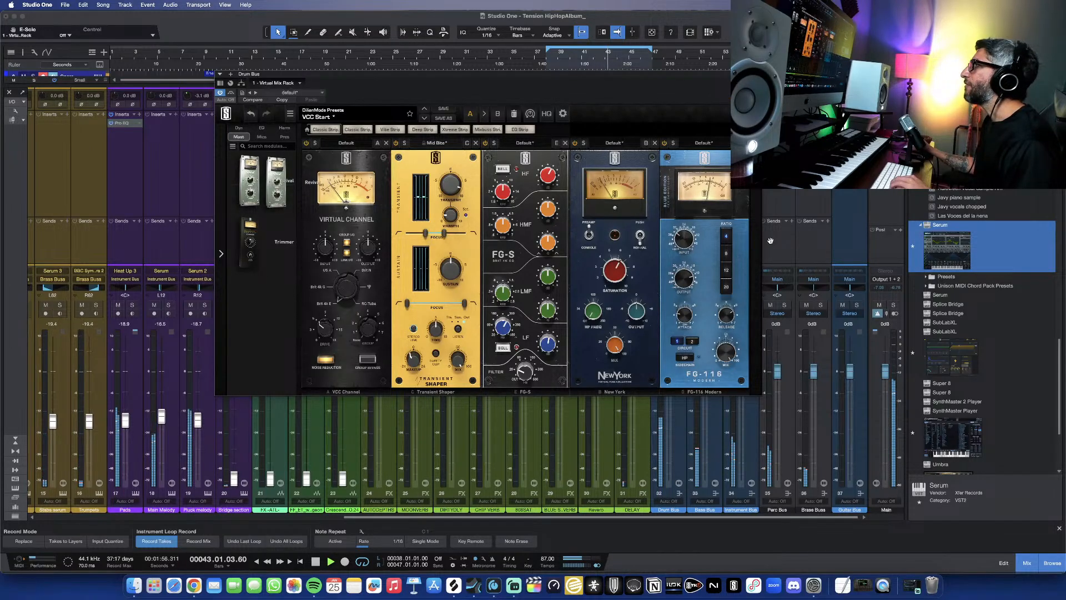
{"action": "left_click_drag", "start_coordinate": [770, 240], "coordinate": [773, 244]}
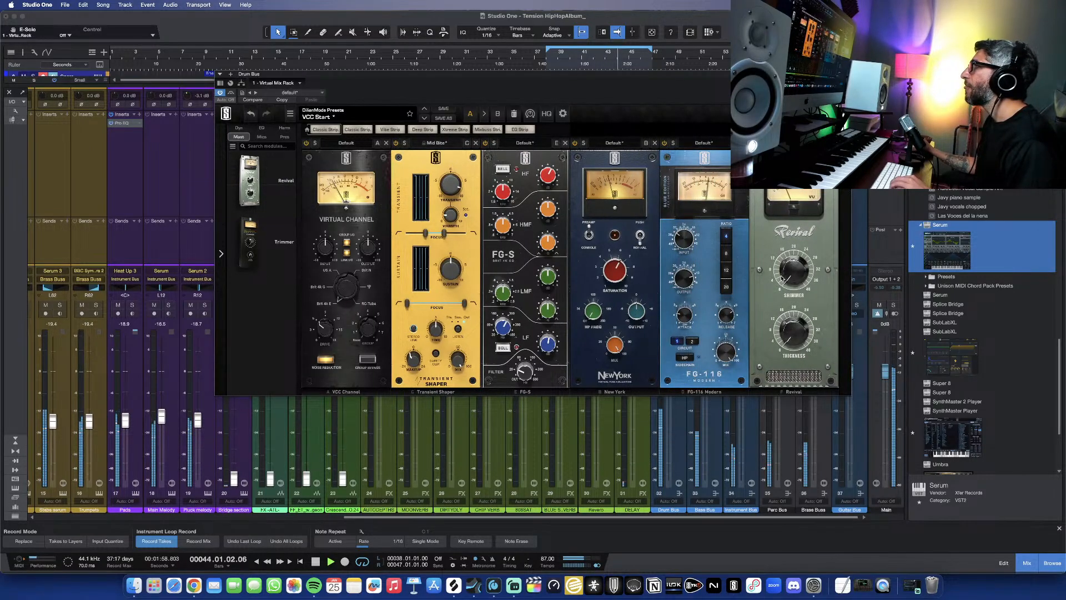
{"action": "key", "text": "space"}
{"action": "key", "text": "super+s"}
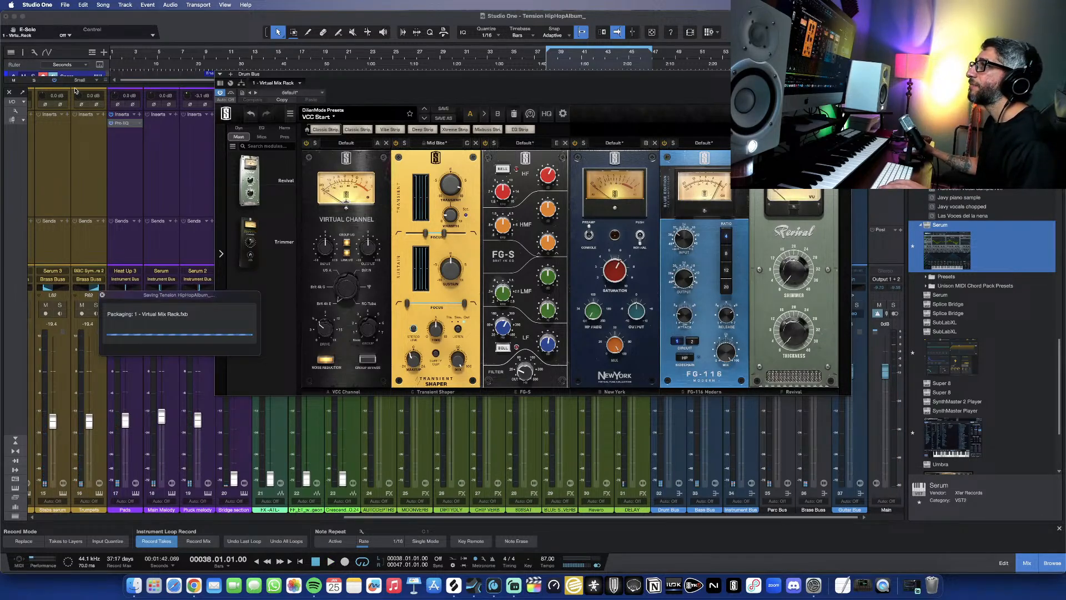
Step: Set the audio device block size to 1024 samples in the preferences
{"action": "left_click", "coordinate": [65, 5]}
{"action": "left_click", "coordinate": [37, 5]}
{"action": "left_click", "coordinate": [37, 5]}
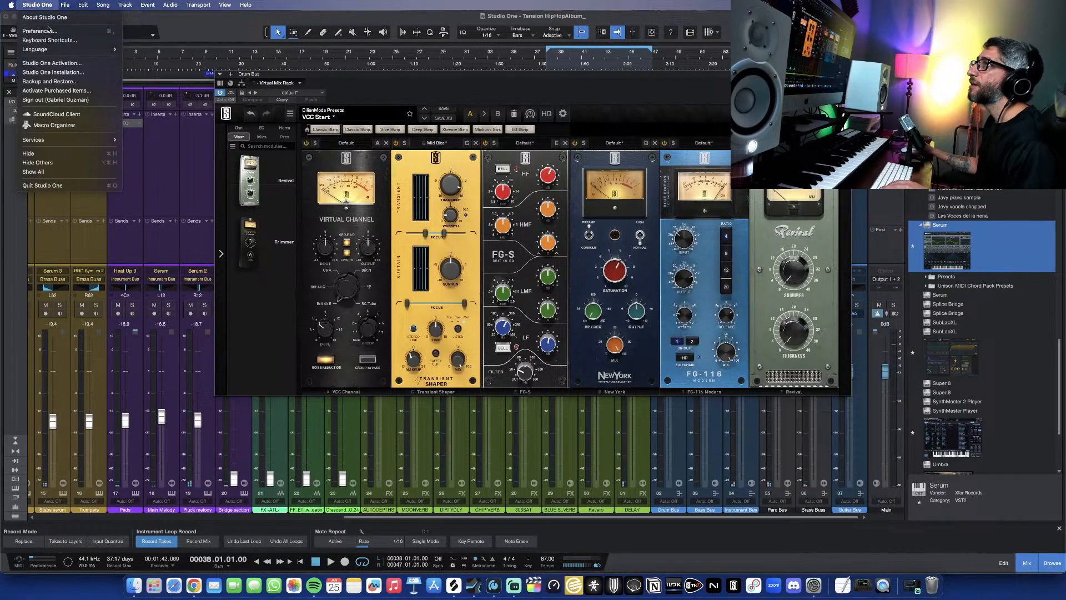
{"action": "left_click", "coordinate": [39, 30]}
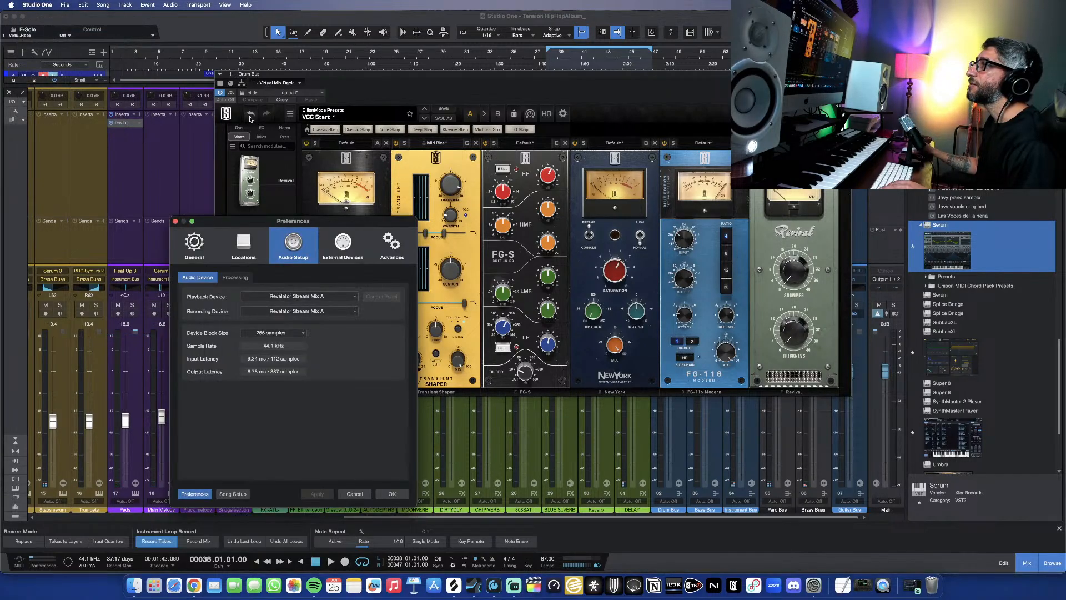
{"action": "left_click", "coordinate": [282, 332]}
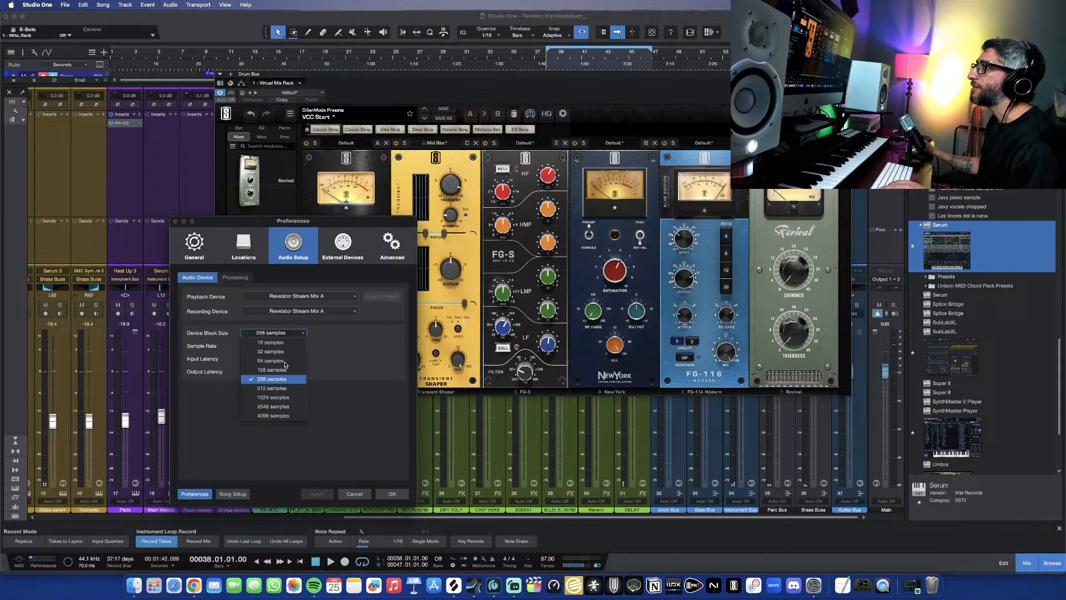
{"action": "left_click", "coordinate": [276, 398]}
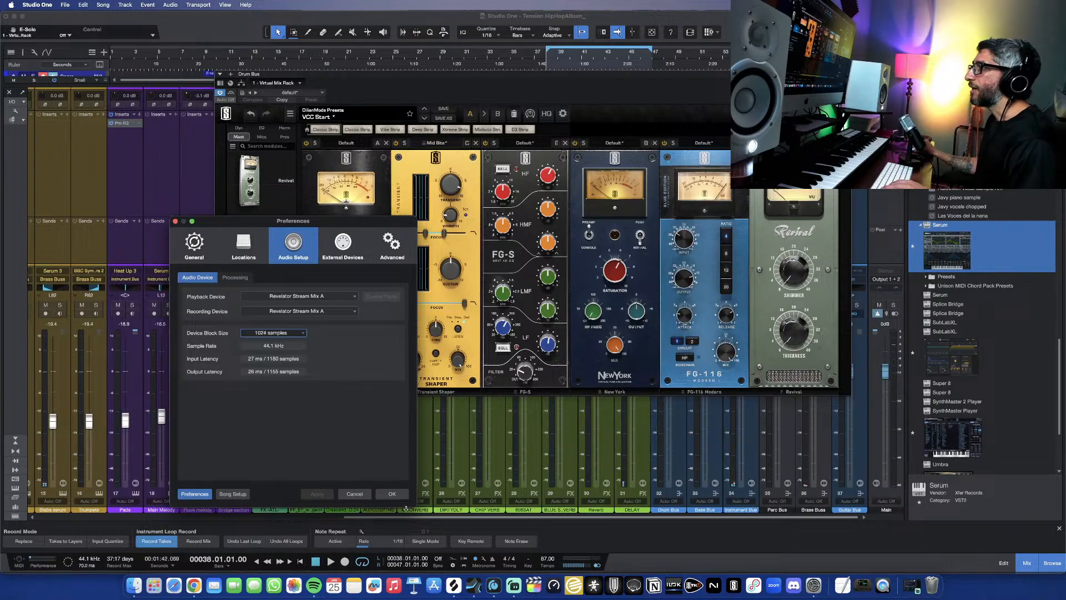
{"action": "left_click", "coordinate": [392, 493]}
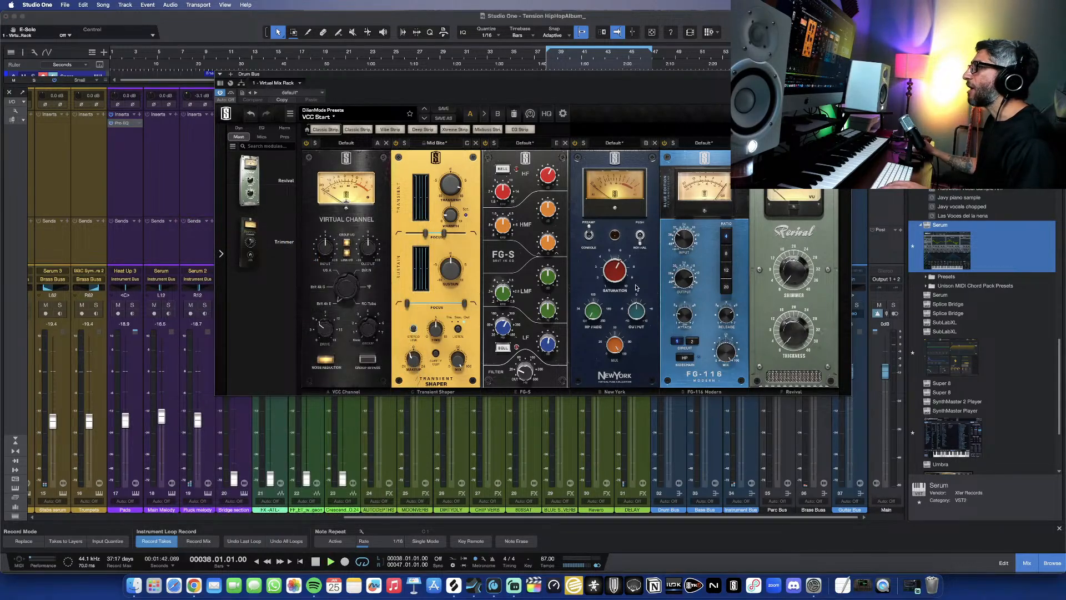
Step: Fine-tune the Revival module's Shimmer while the beat plays and close the Drum Bus rack
{"action": "key", "text": "space"}
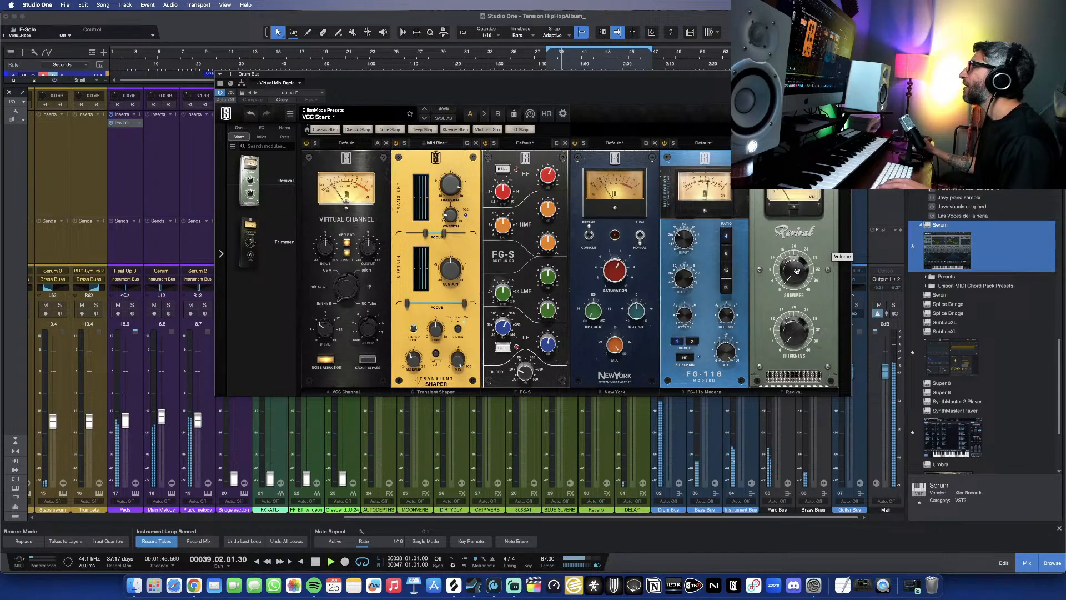
{"action": "mouse_move", "coordinate": [797, 271]}
{"action": "left_mouse_down"}
{"action": "mouse_move", "coordinate": [795, 246]}
{"action": "mouse_move", "coordinate": [792, 264]}
{"action": "left_mouse_up"}
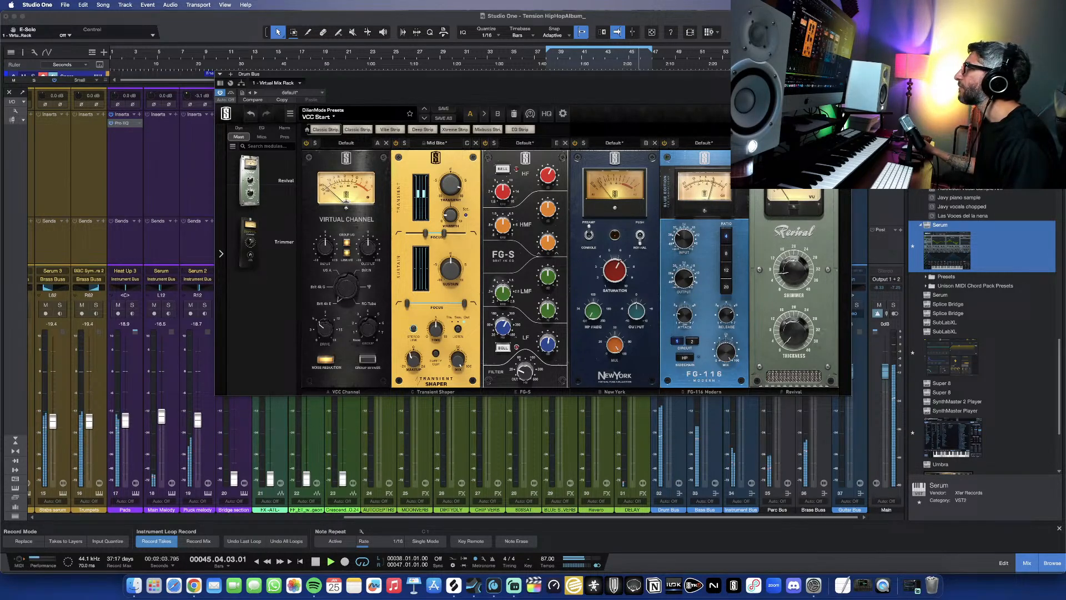
{"action": "left_click", "coordinate": [846, 74]}
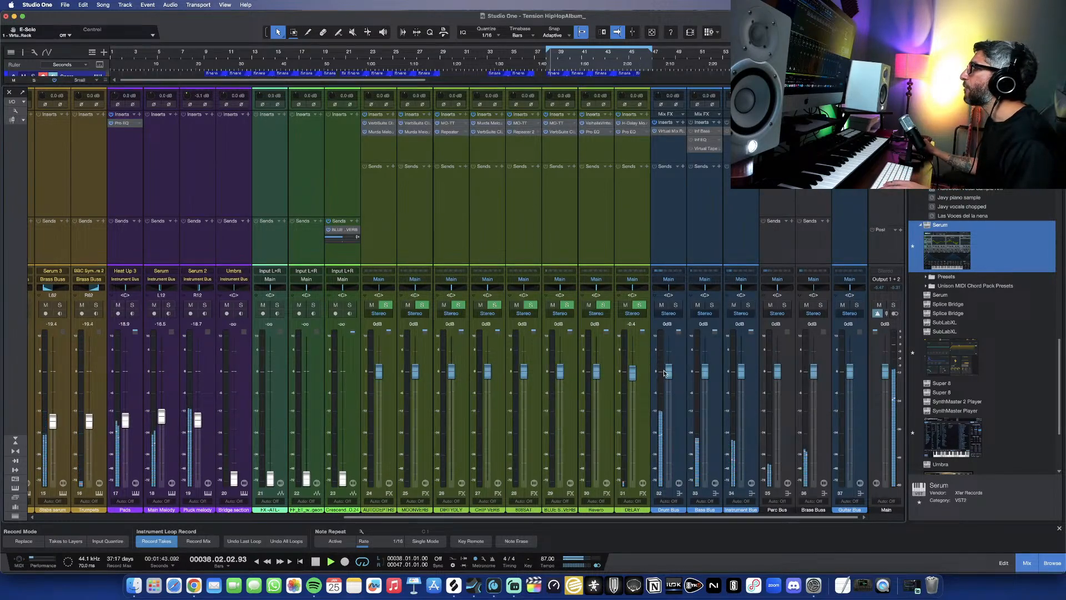
Step: Insert Pro EQ with the 30 Hz lowcut preset on the Perc Bus
{"action": "left_click", "coordinate": [784, 167]}
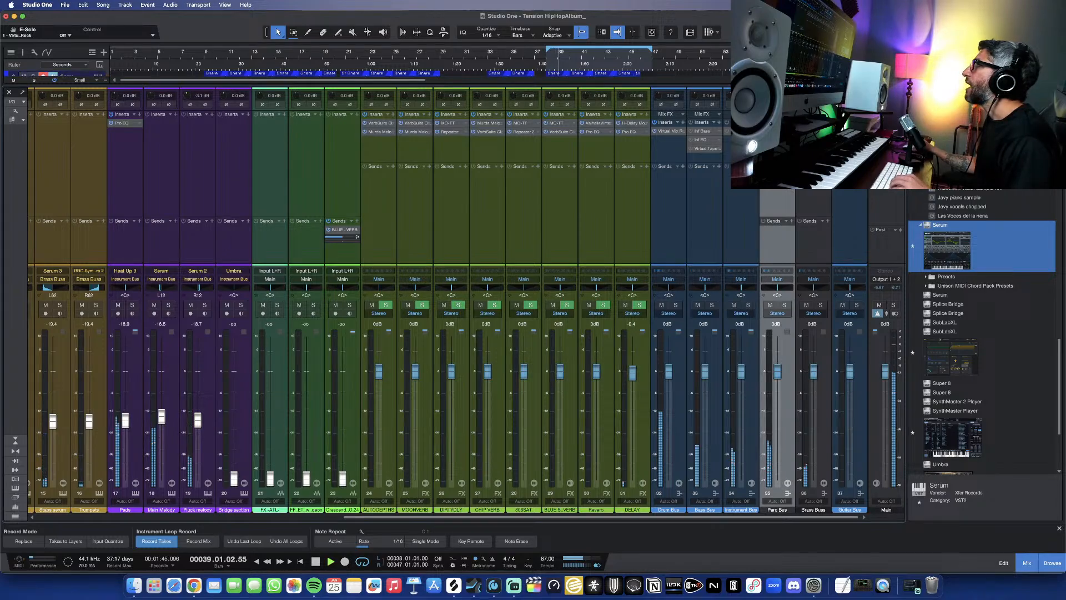
{"action": "left_click", "coordinate": [791, 121]}
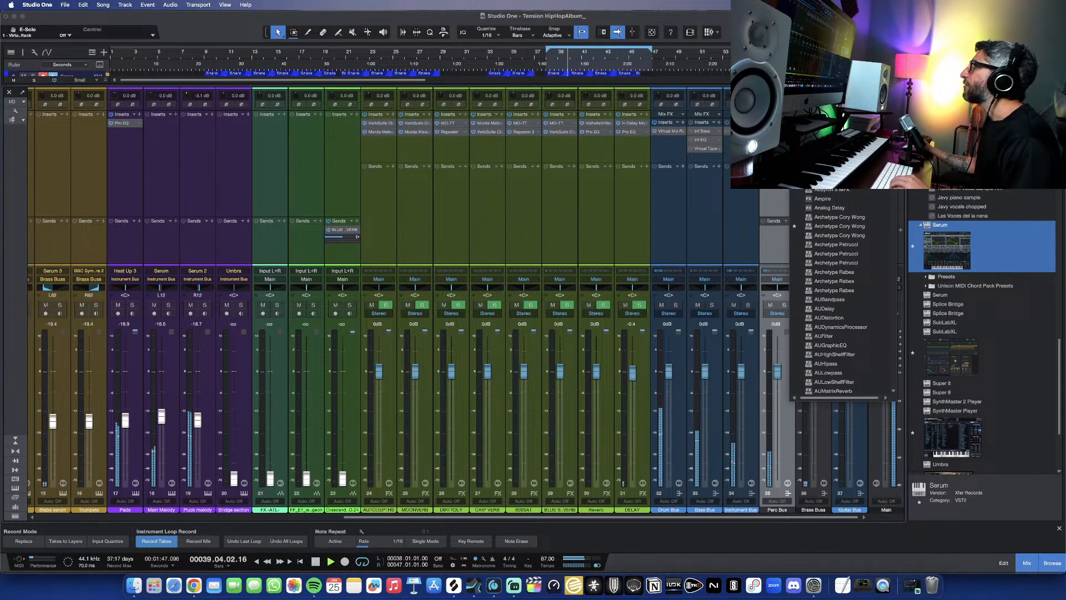
{"action": "key", "text": "Escape"}
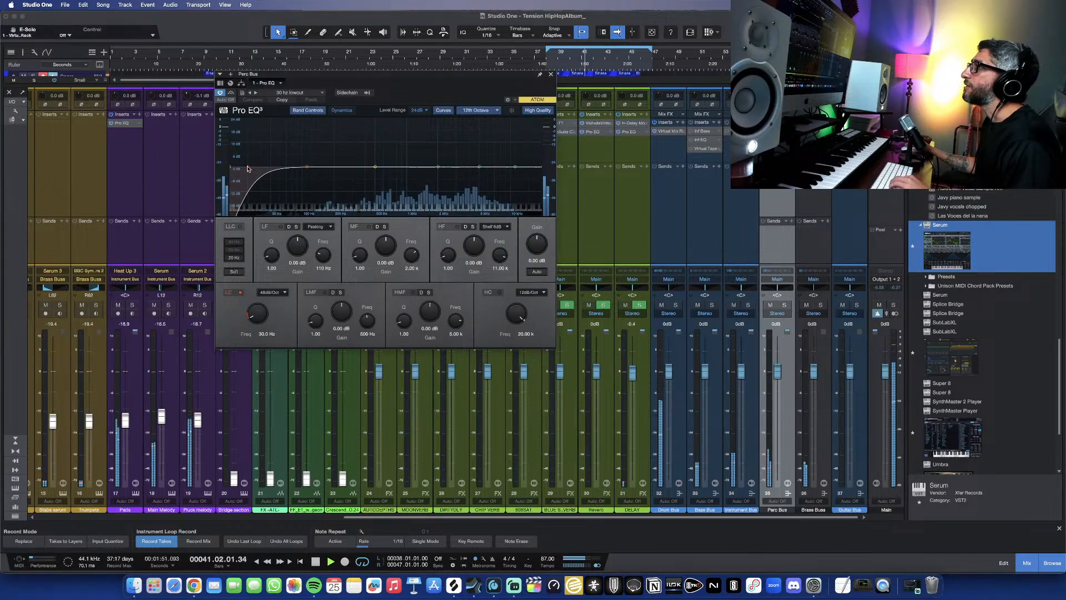
Step: Raise the Perc Bus Pro EQ low cut to 200 Hz and boost the HF shelf from about 1.7 kHz
{"action": "left_click_drag", "start_coordinate": [247, 169], "coordinate": [314, 170]}
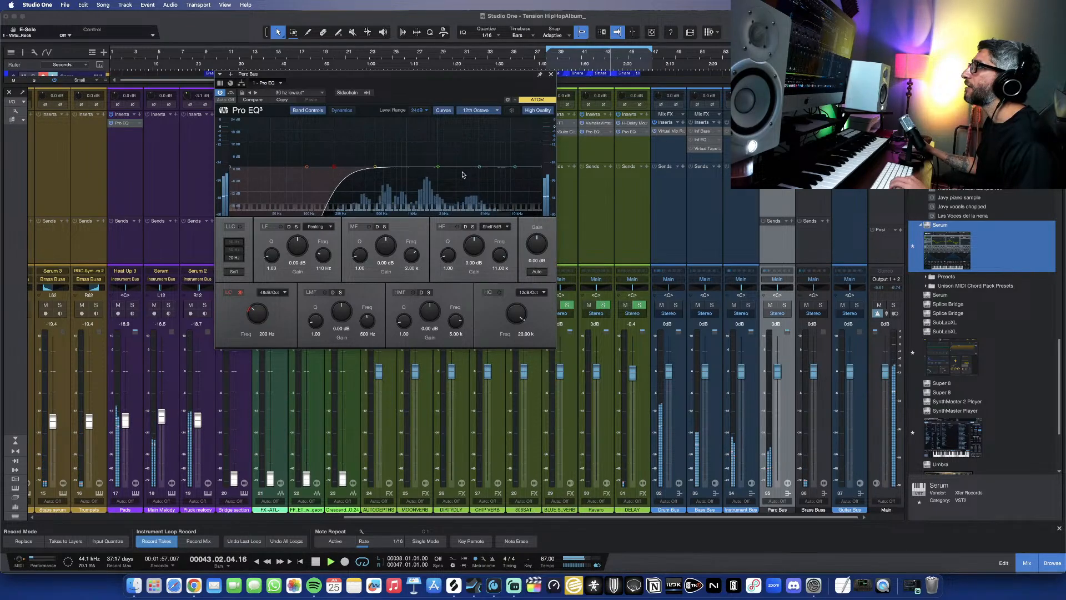
{"action": "left_click_drag", "start_coordinate": [513, 166], "coordinate": [470, 158]}
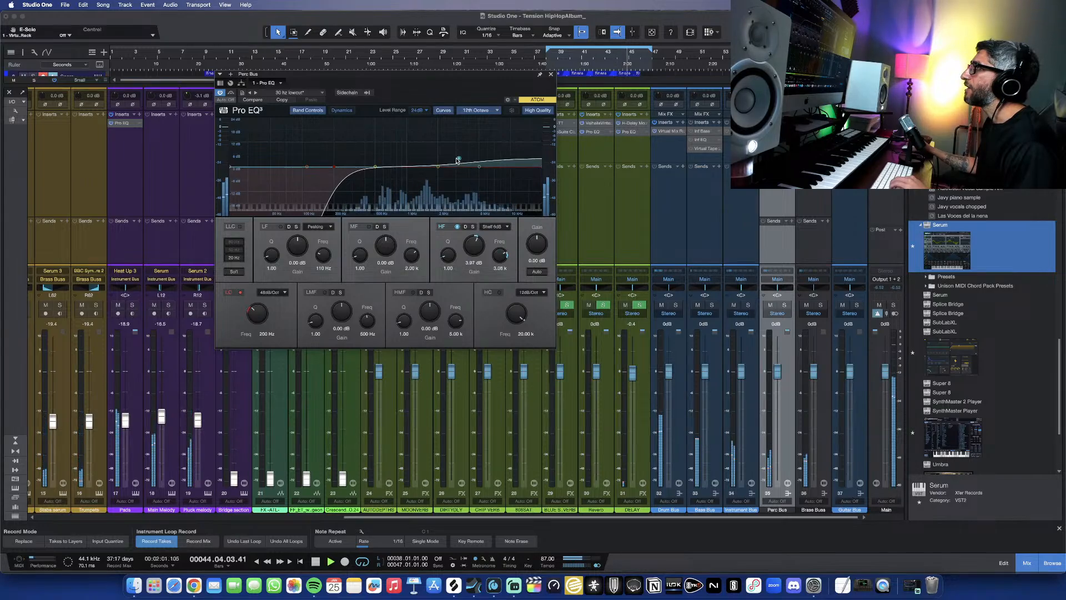
{"action": "left_click_drag", "start_coordinate": [429, 157], "coordinate": [430, 159]}
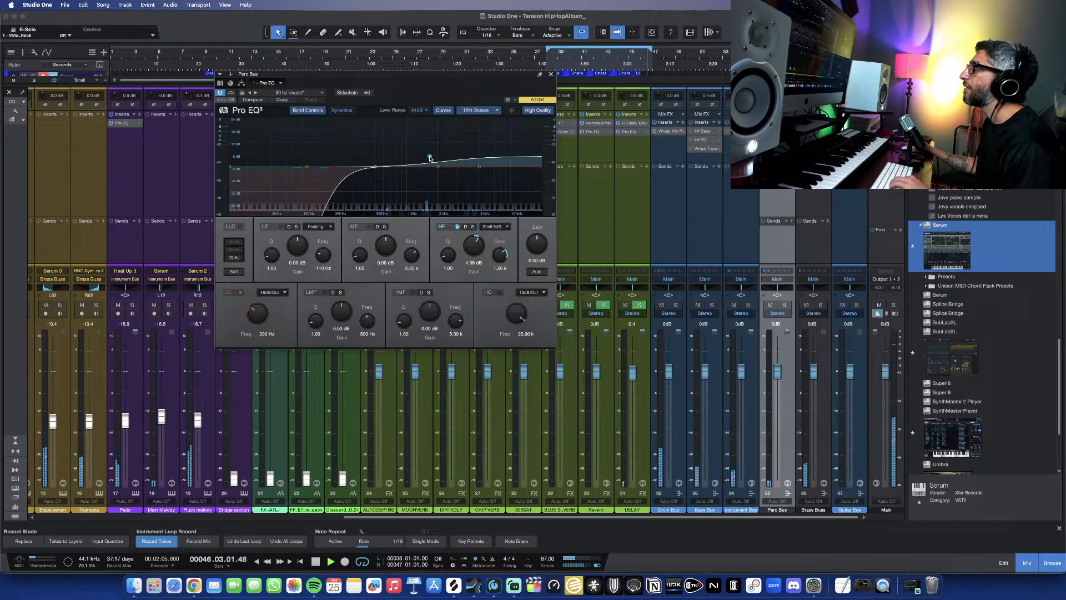
{"action": "left_click", "coordinate": [552, 75]}
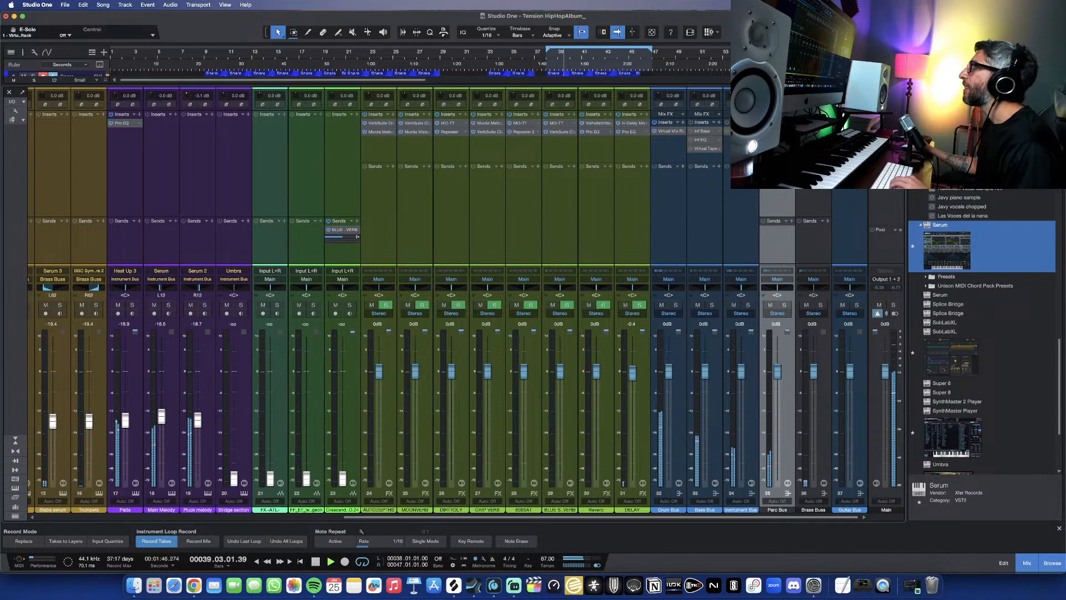
Step: Insert Virtual Mix Rack after Pro EQ on the Perc Bus and load the VCC Start preset
{"action": "left_click", "coordinate": [792, 121]}
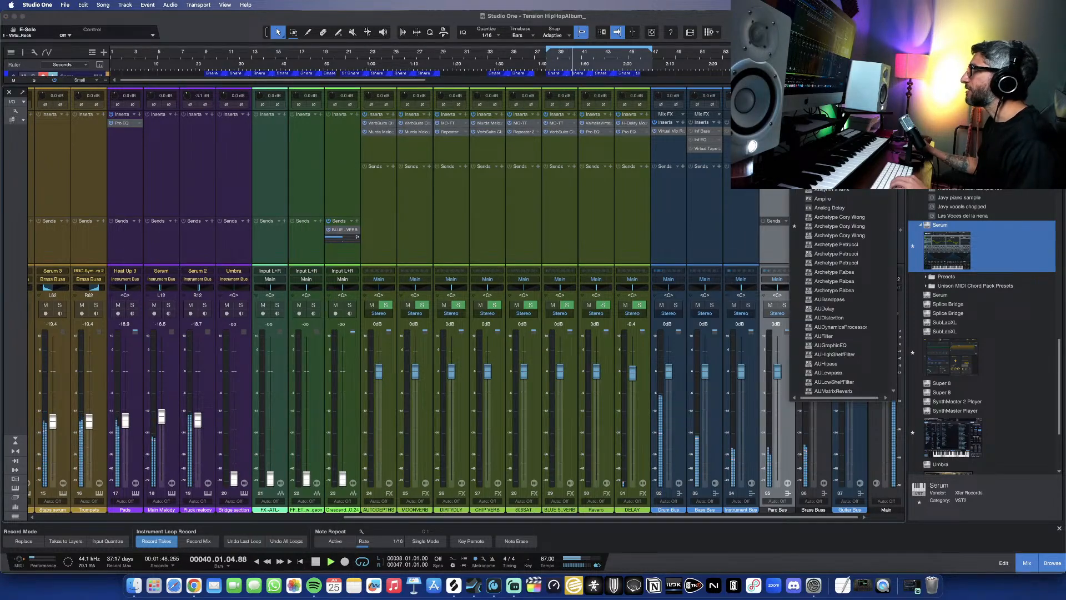
{"action": "scroll", "coordinate": [837, 337], "scroll_direction": "up", "scroll_amount": 10}
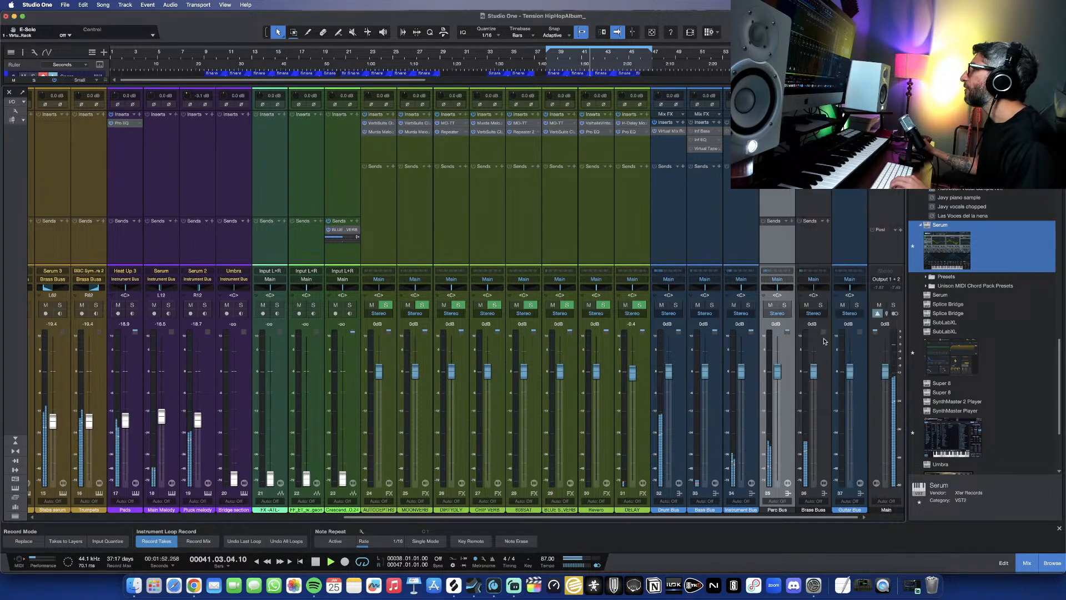
{"action": "left_click", "coordinate": [836, 337]}
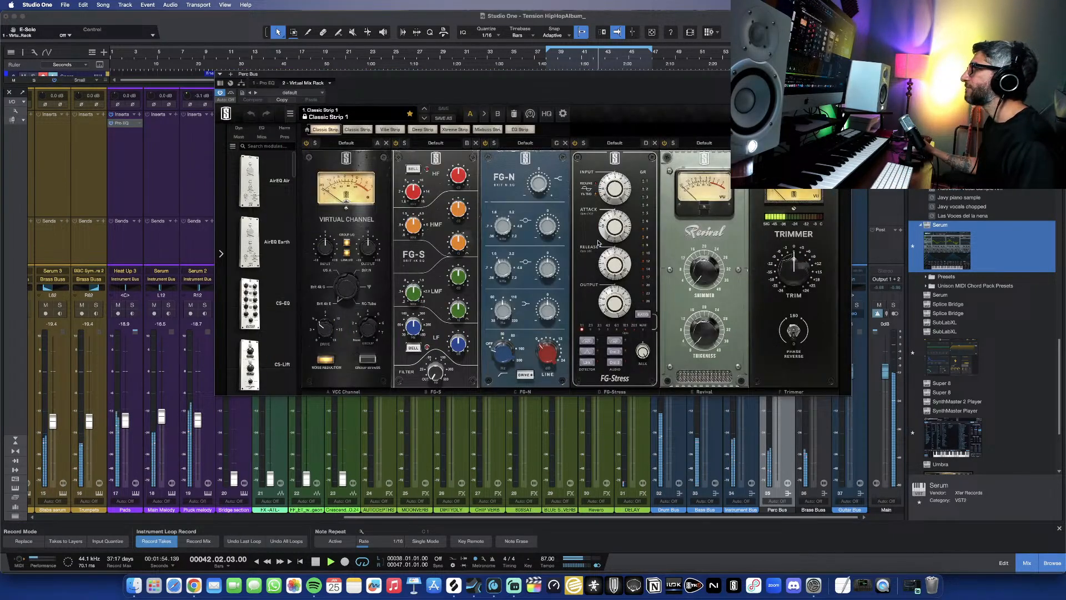
{"action": "left_click", "coordinate": [345, 114]}
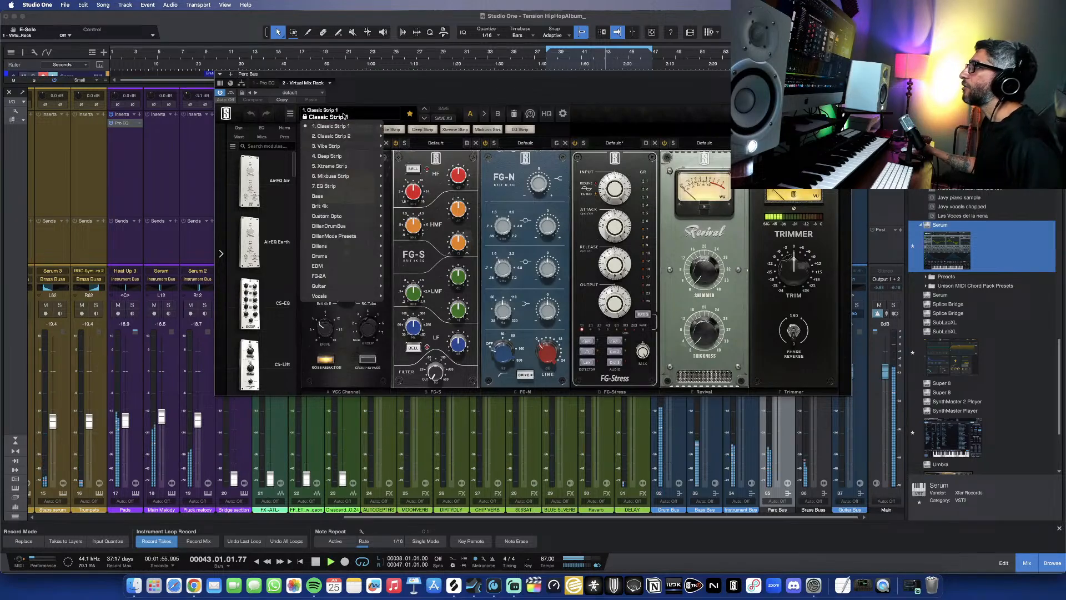
{"action": "mouse_move", "coordinate": [352, 237]}
{"action": "left_click", "coordinate": [407, 246]}
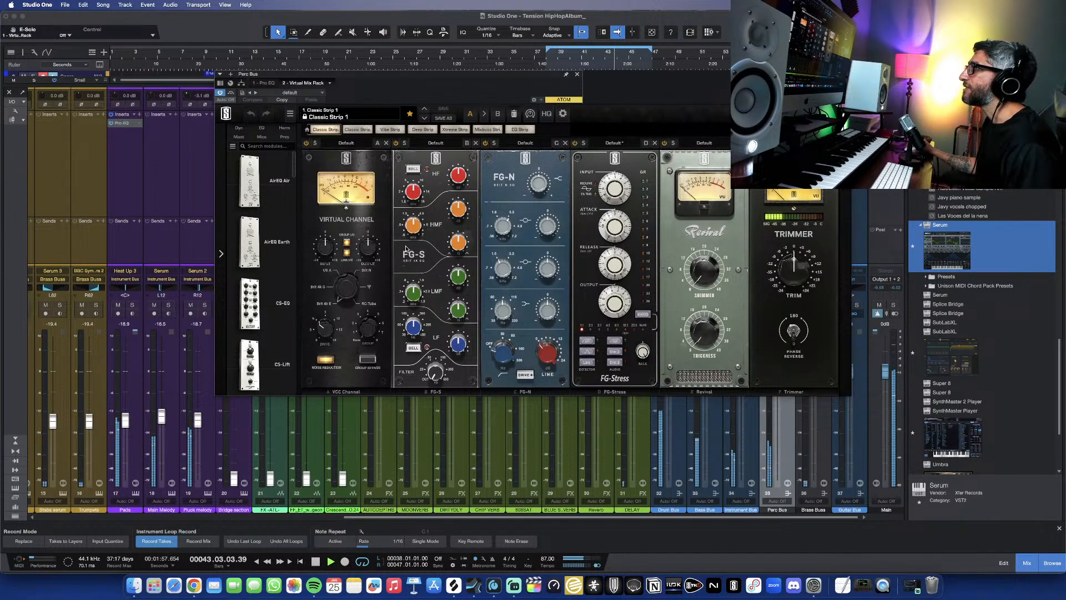
Step: Find the AirEQ Air module among the EQ modules and place it after the Virtual Channel in the Perc Bus rack
{"action": "scroll", "coordinate": [288, 265], "scroll_direction": "down", "scroll_amount": 5}
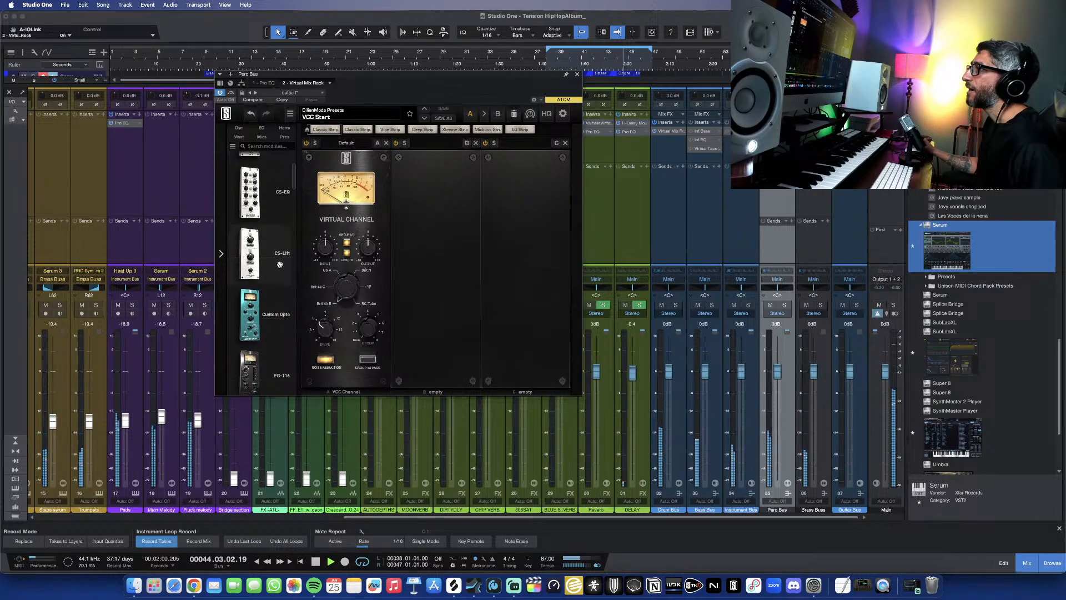
{"action": "scroll", "coordinate": [280, 264], "scroll_direction": "up", "scroll_amount": 5}
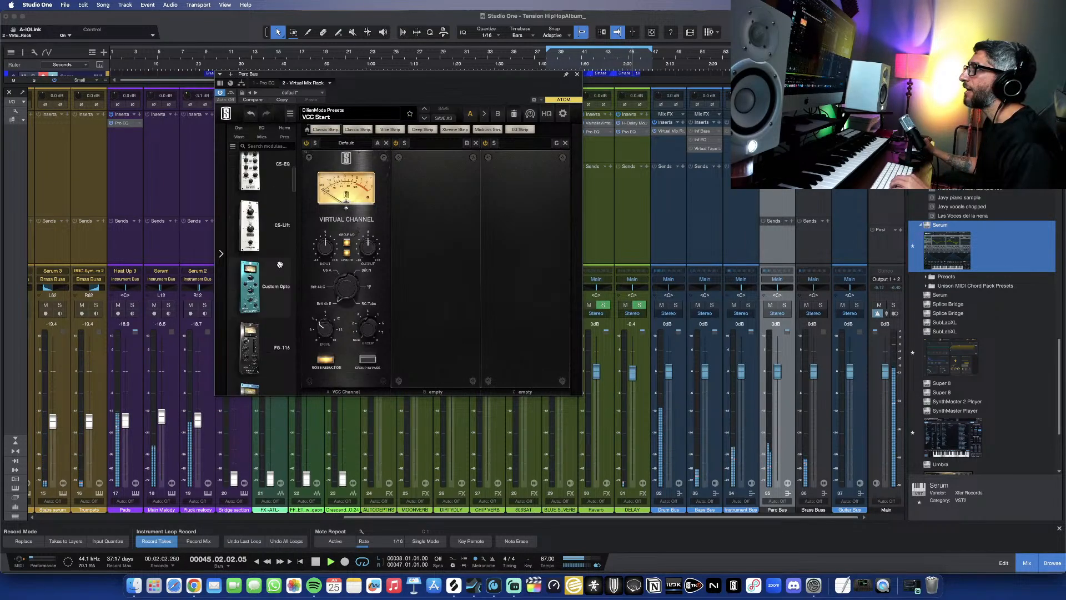
{"action": "scroll", "coordinate": [280, 264], "scroll_direction": "down", "scroll_amount": 5}
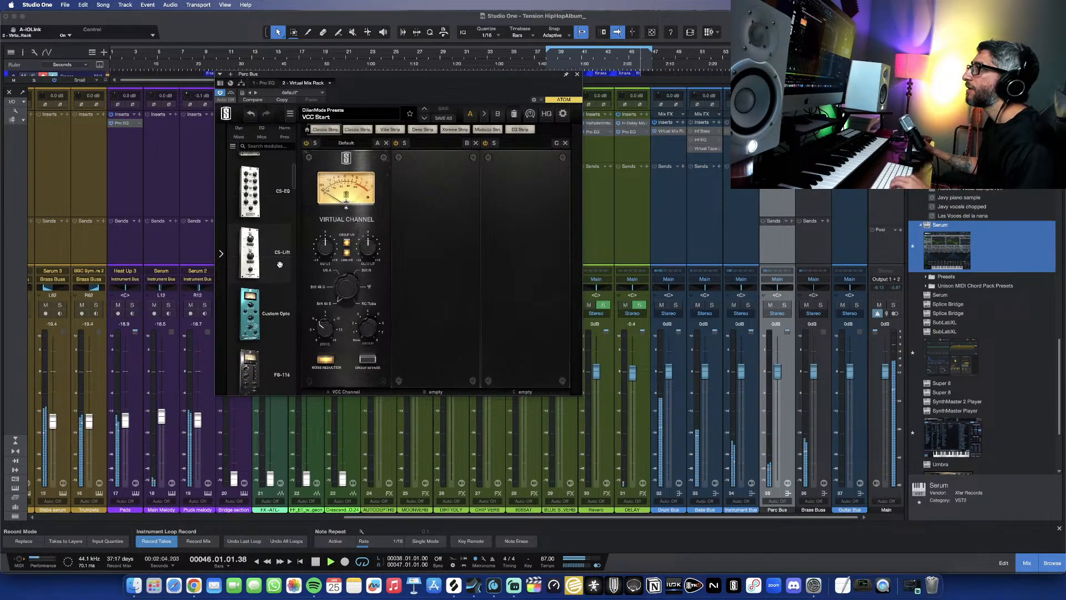
{"action": "left_click", "coordinate": [261, 128]}
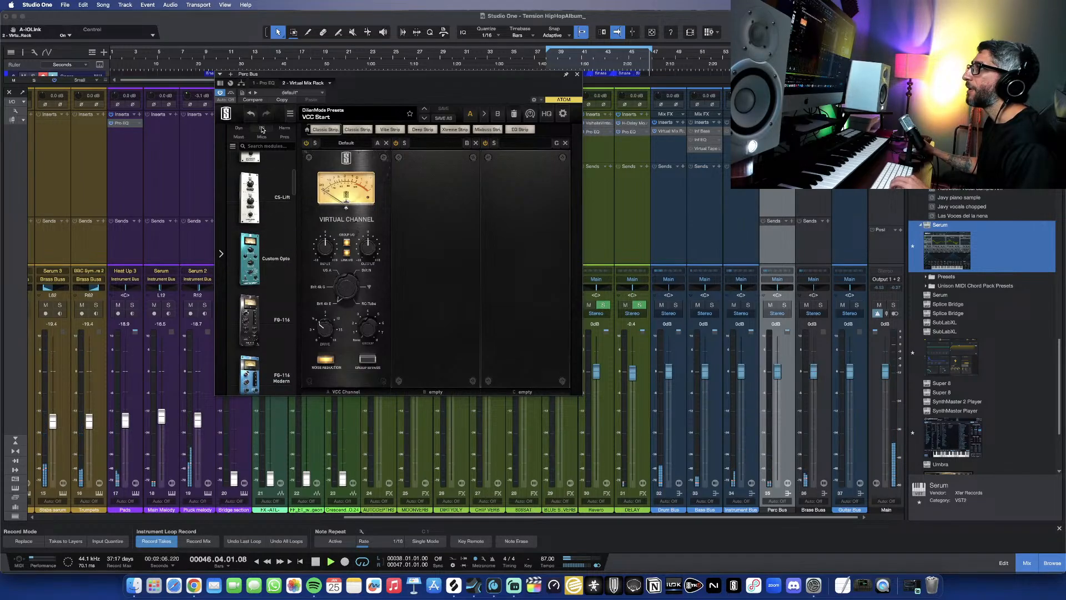
{"action": "scroll", "coordinate": [259, 189], "scroll_direction": "up", "scroll_amount": 3}
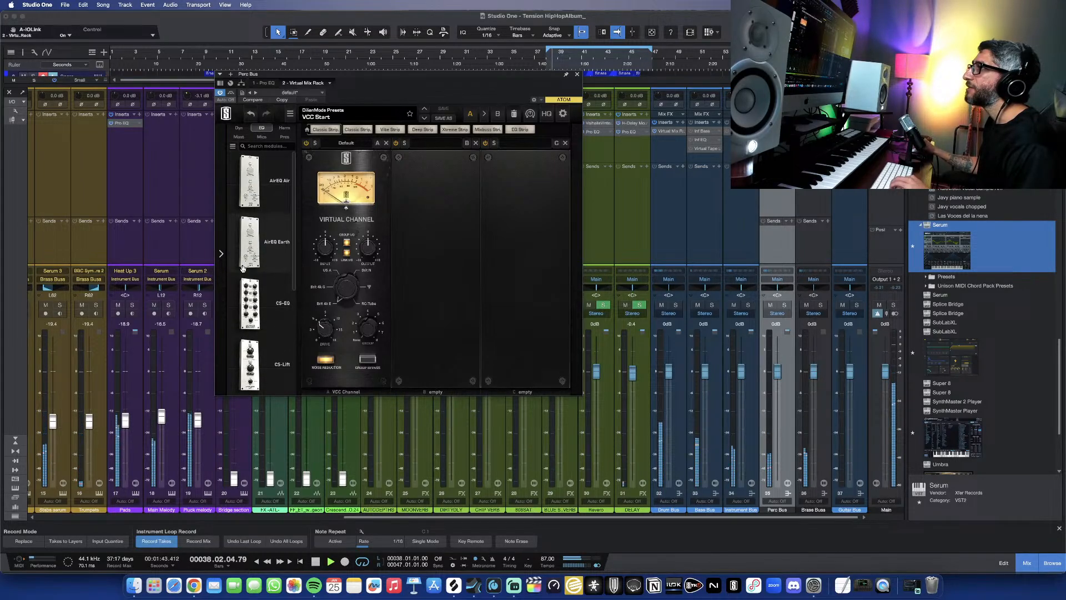
{"action": "left_click_drag", "start_coordinate": [249, 180], "coordinate": [431, 232]}
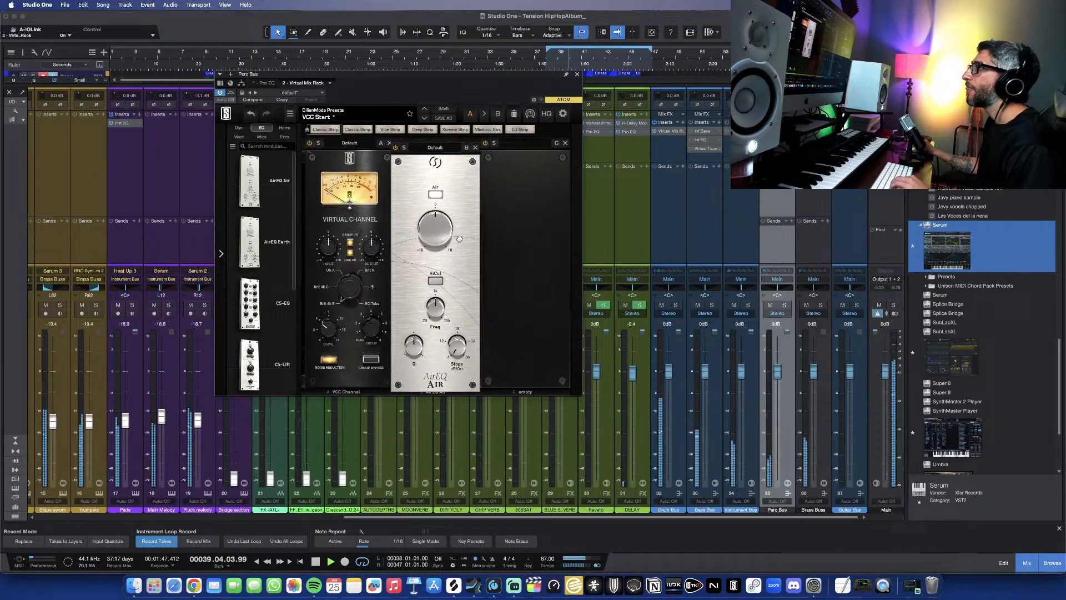
Step: Set AirEQ Air's frequency to about 3.7 kHz and boost its Air gain by about 3 dB while listening
{"action": "mouse_move", "coordinate": [428, 231]}
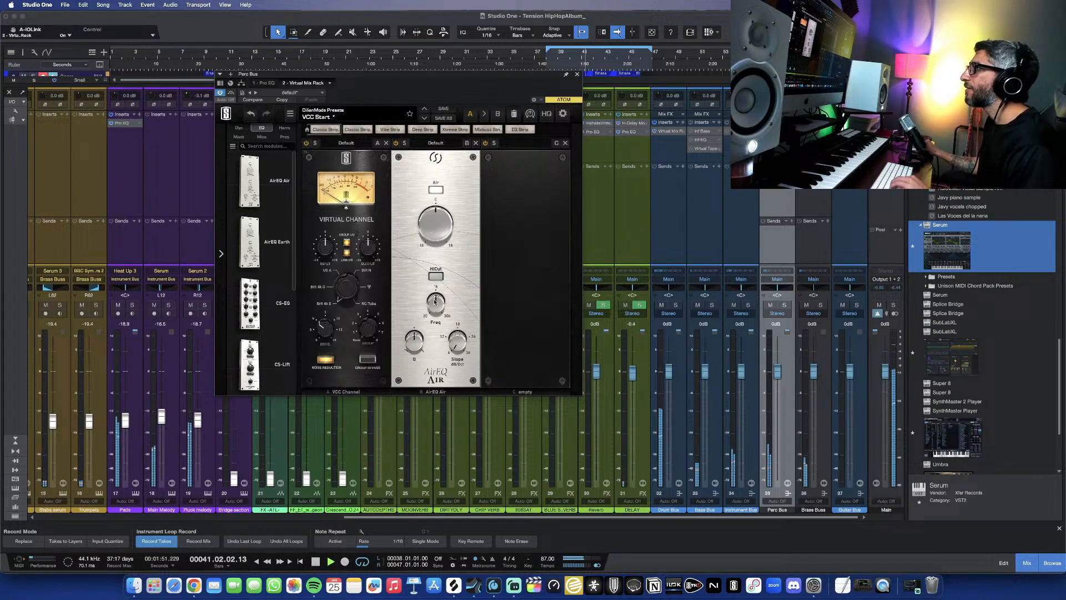
{"action": "mouse_move", "coordinate": [436, 302]}
{"action": "left_click_drag", "start_coordinate": [435, 301], "coordinate": [432, 283]}
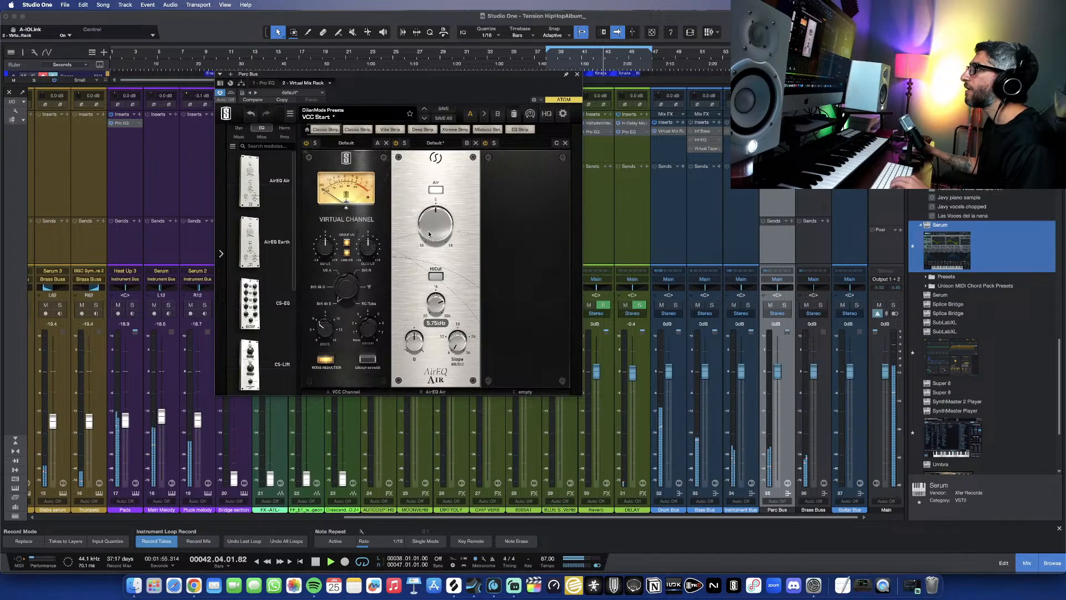
{"action": "left_click_drag", "start_coordinate": [434, 228], "coordinate": [433, 197]}
{"action": "left_click_drag", "start_coordinate": [433, 300], "coordinate": [433, 308]}
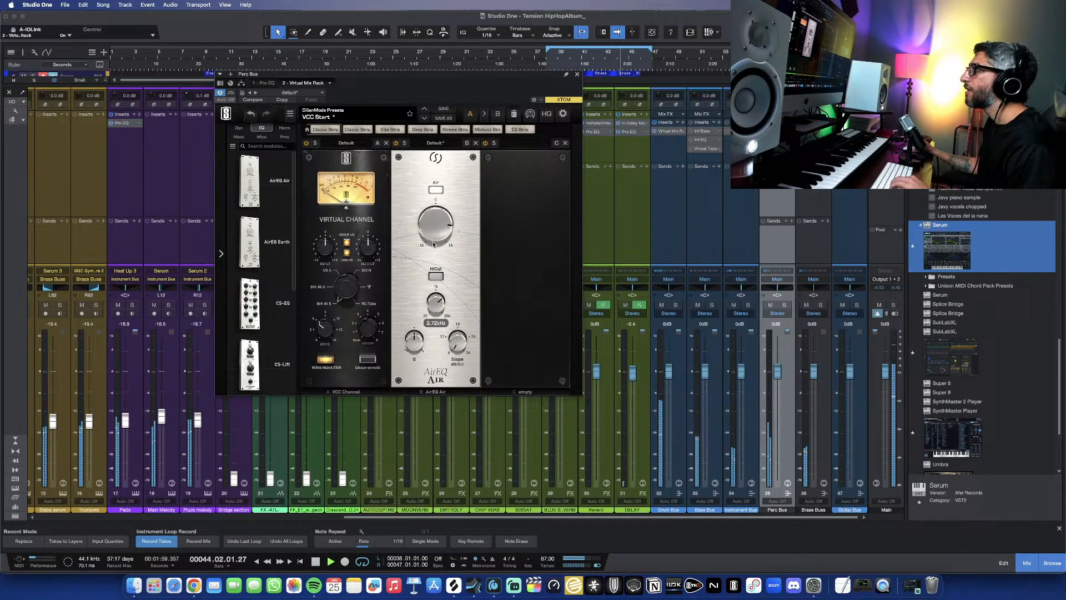
{"action": "left_click_drag", "start_coordinate": [438, 220], "coordinate": [438, 236]}
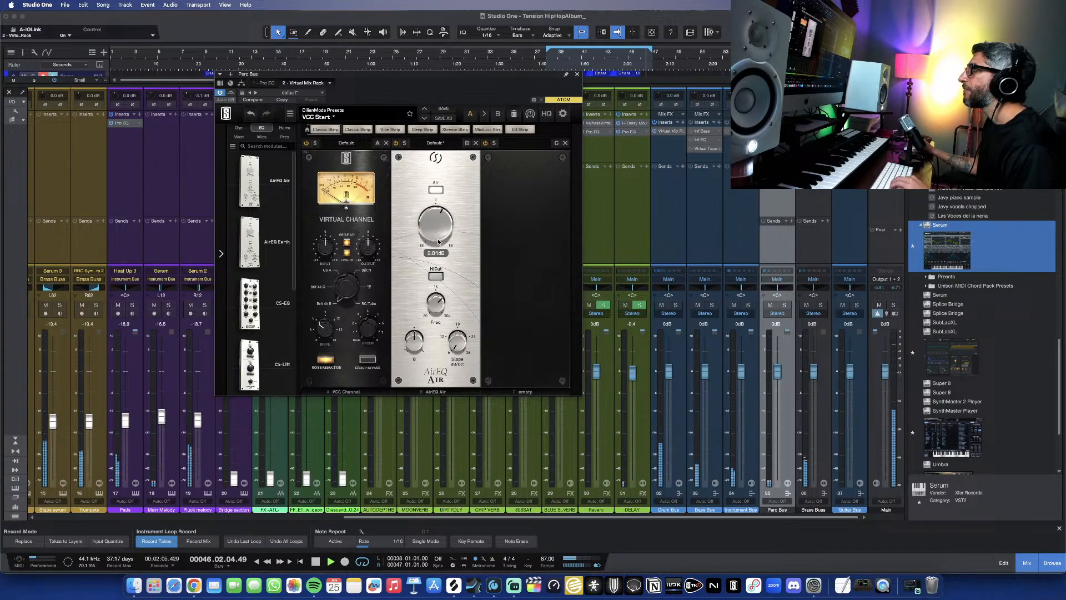
{"action": "left_click_drag", "start_coordinate": [434, 225], "coordinate": [433, 228]}
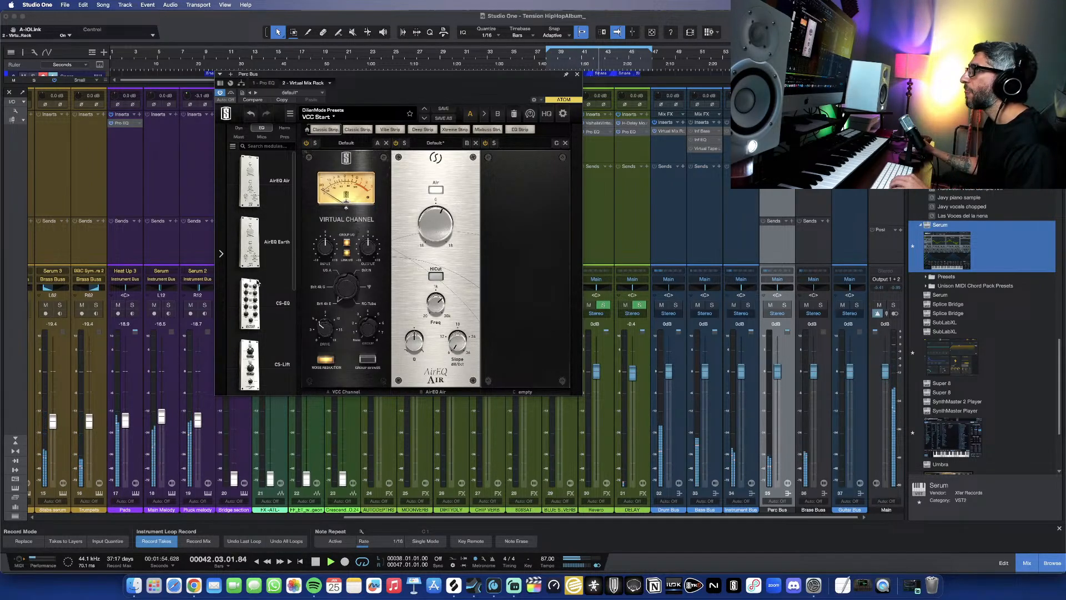
Step: Find the FG-116 Vintage compressor among the dynamics modules and place it after AirEQ Air in the Perc Bus rack
{"action": "scroll", "coordinate": [258, 283], "scroll_direction": "down", "scroll_amount": 2}
{"action": "scroll", "coordinate": [258, 283], "scroll_direction": "down", "scroll_amount": 1}
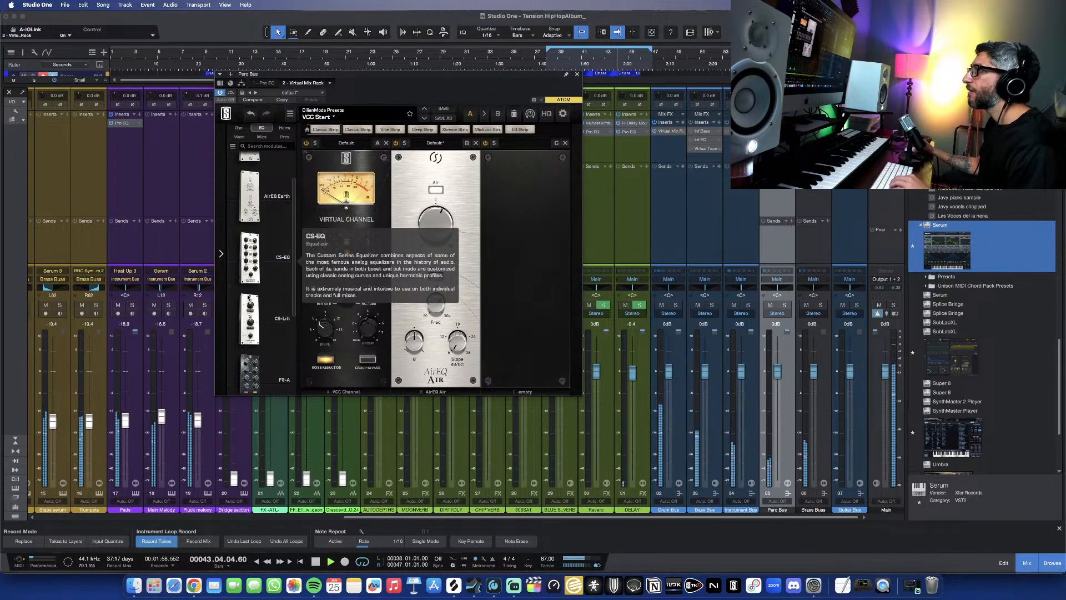
{"action": "scroll", "coordinate": [257, 283], "scroll_direction": "down", "scroll_amount": 5}
{"action": "scroll", "coordinate": [248, 299], "scroll_direction": "down", "scroll_amount": 3}
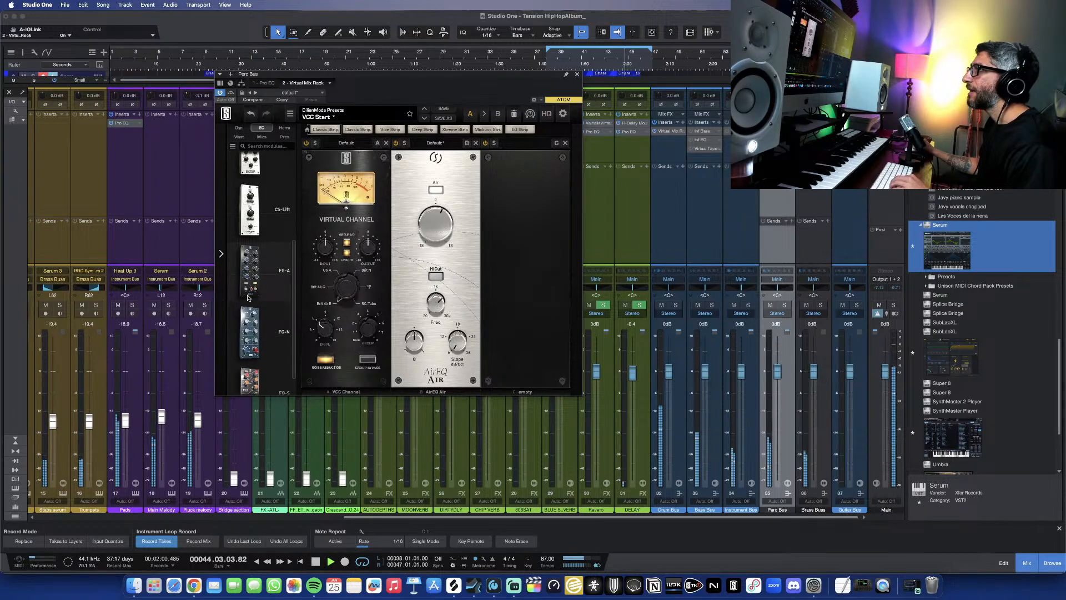
{"action": "scroll", "coordinate": [248, 299], "scroll_direction": "up", "scroll_amount": 11}
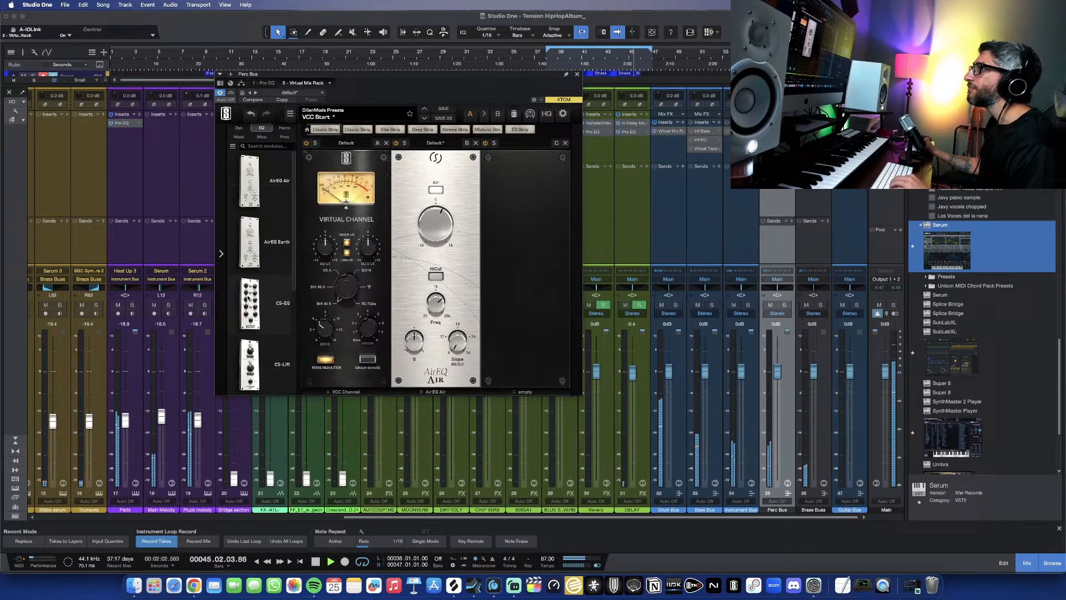
{"action": "left_click", "coordinate": [239, 128]}
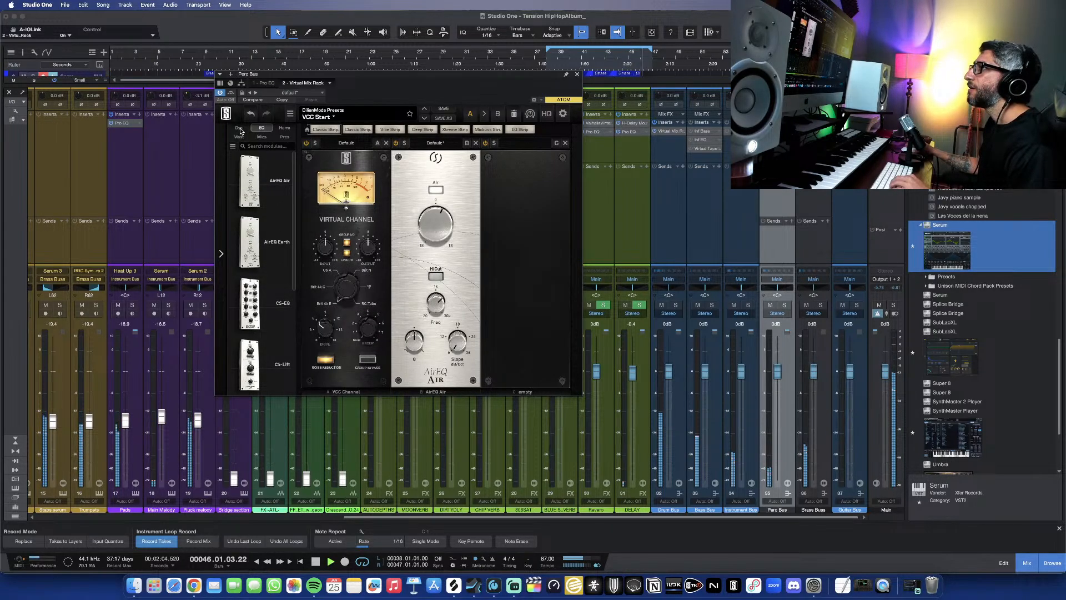
{"action": "scroll", "coordinate": [247, 259], "scroll_direction": "down", "scroll_amount": 3}
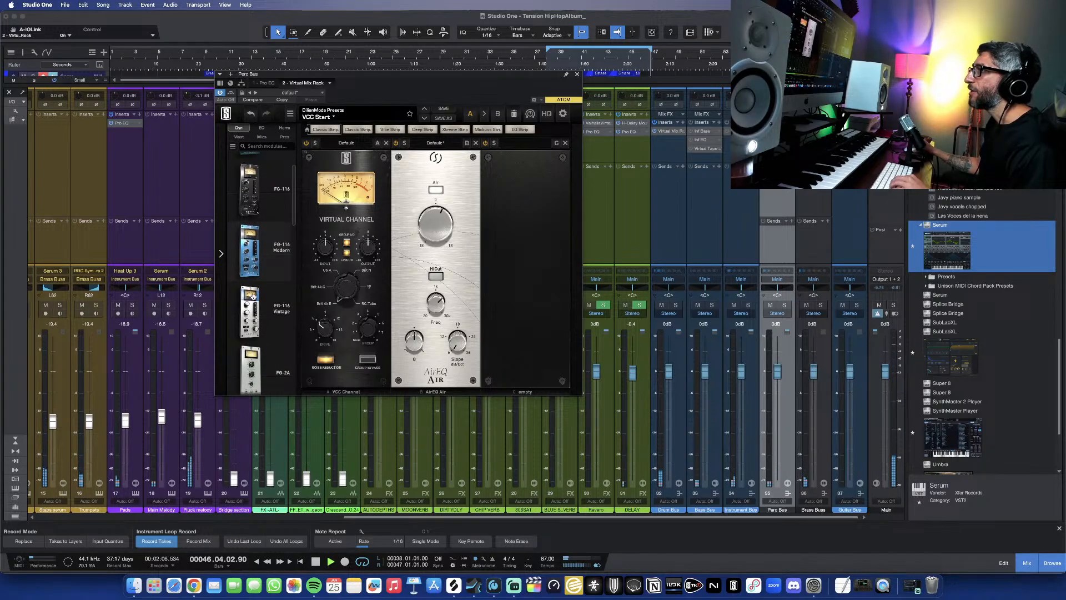
{"action": "left_click_drag", "start_coordinate": [253, 317], "coordinate": [504, 262]}
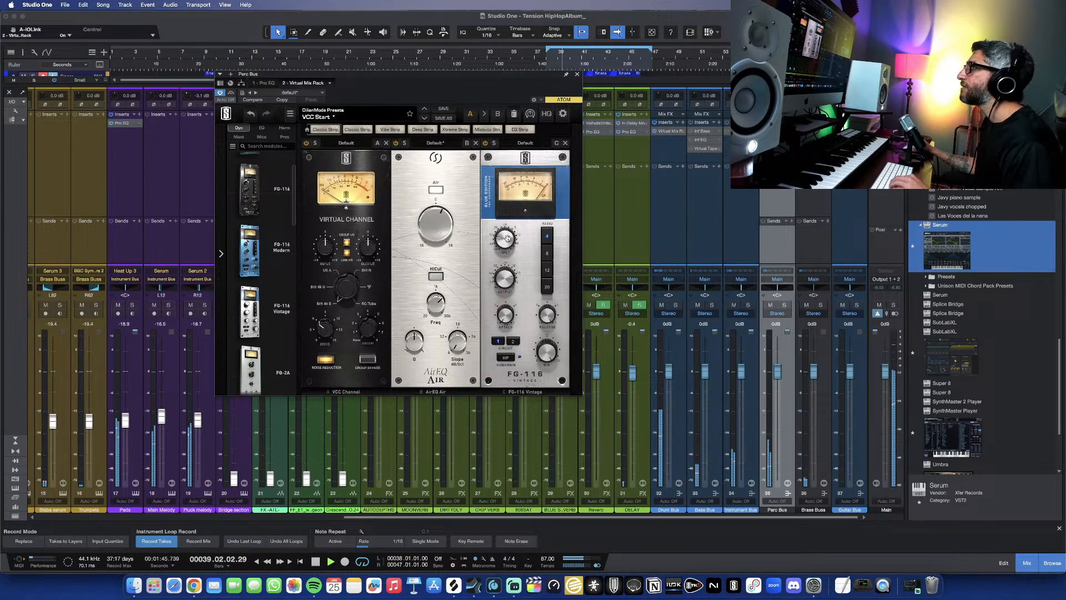
Step: Dial in the FG-116 Vintage's input and output levels, set its attack to about 5.5, and adjust its release while listening
{"action": "left_click_drag", "start_coordinate": [503, 240], "coordinate": [508, 210]}
{"action": "left_click_drag", "start_coordinate": [508, 277], "coordinate": [503, 303]}
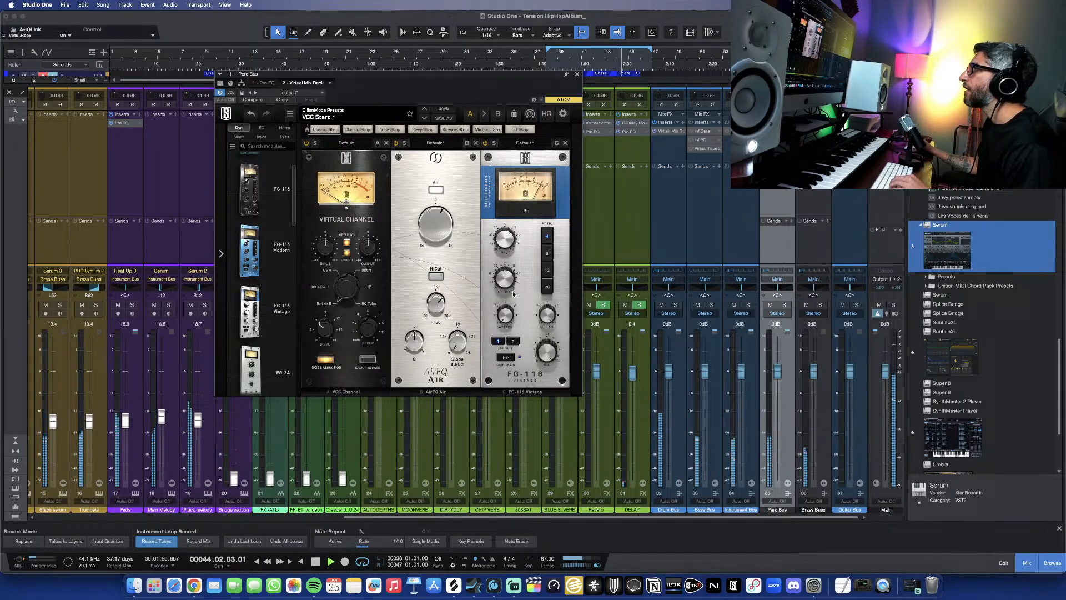
{"action": "left_click_drag", "start_coordinate": [508, 321], "coordinate": [511, 263]}
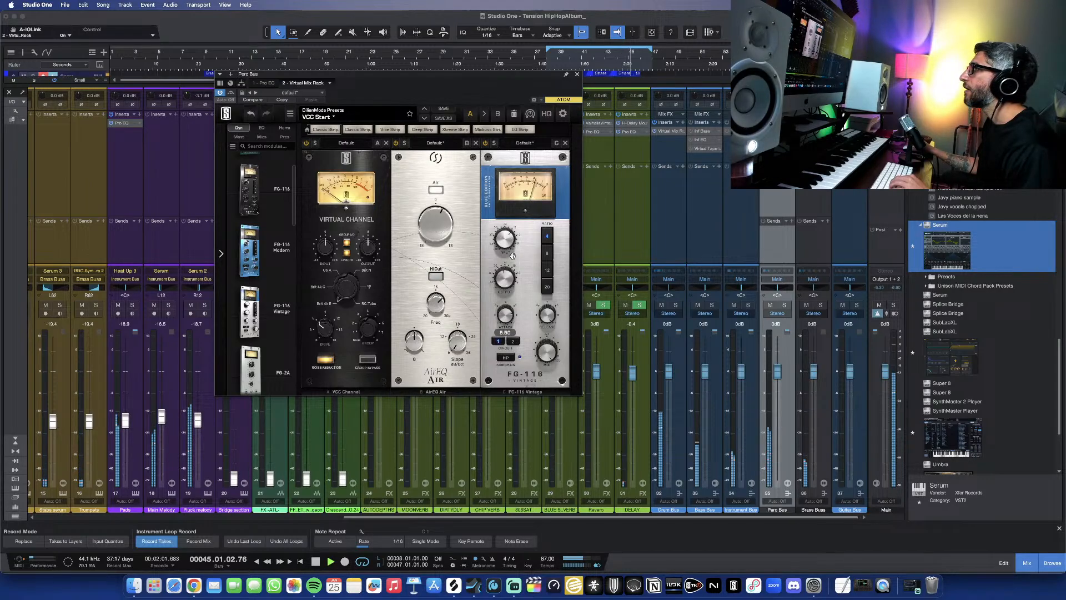
{"action": "left_click_drag", "start_coordinate": [542, 318], "coordinate": [531, 337]}
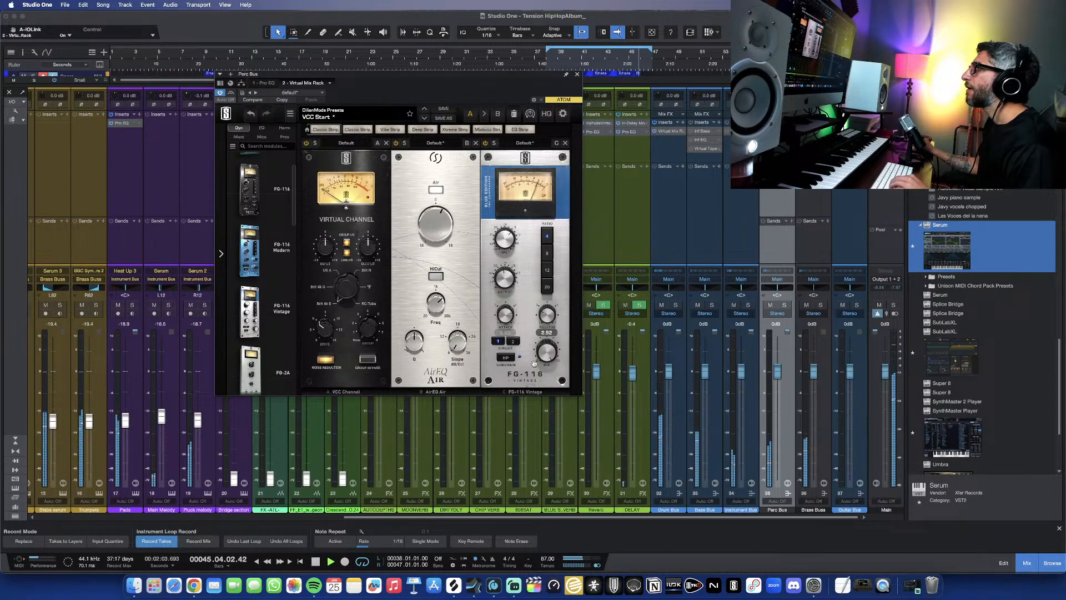
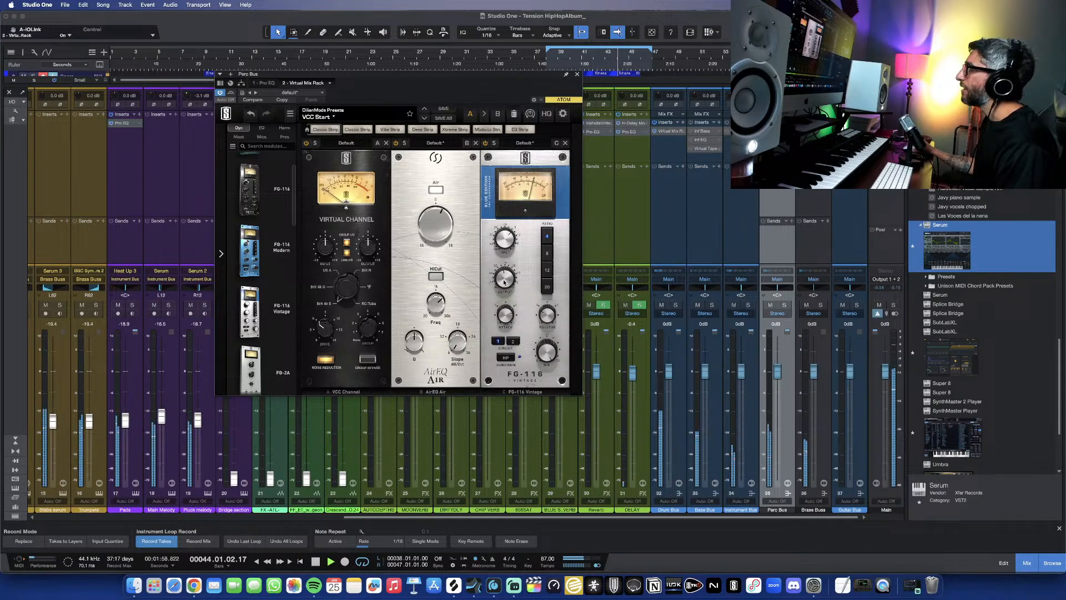
{"action": "mouse_move", "coordinate": [503, 278]}
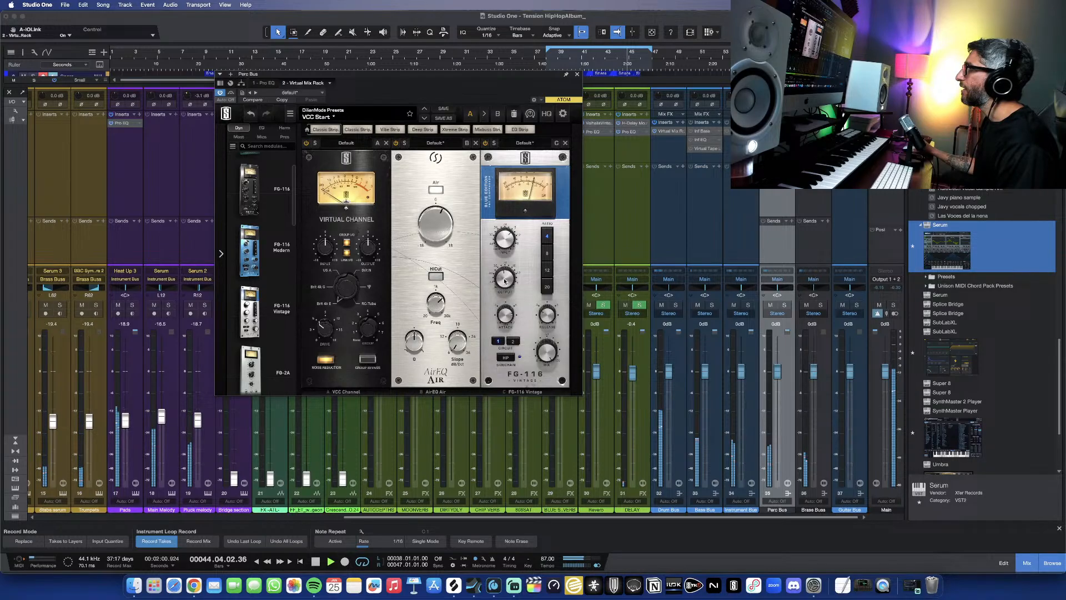
{"action": "left_click_drag", "start_coordinate": [503, 280], "coordinate": [503, 280]}
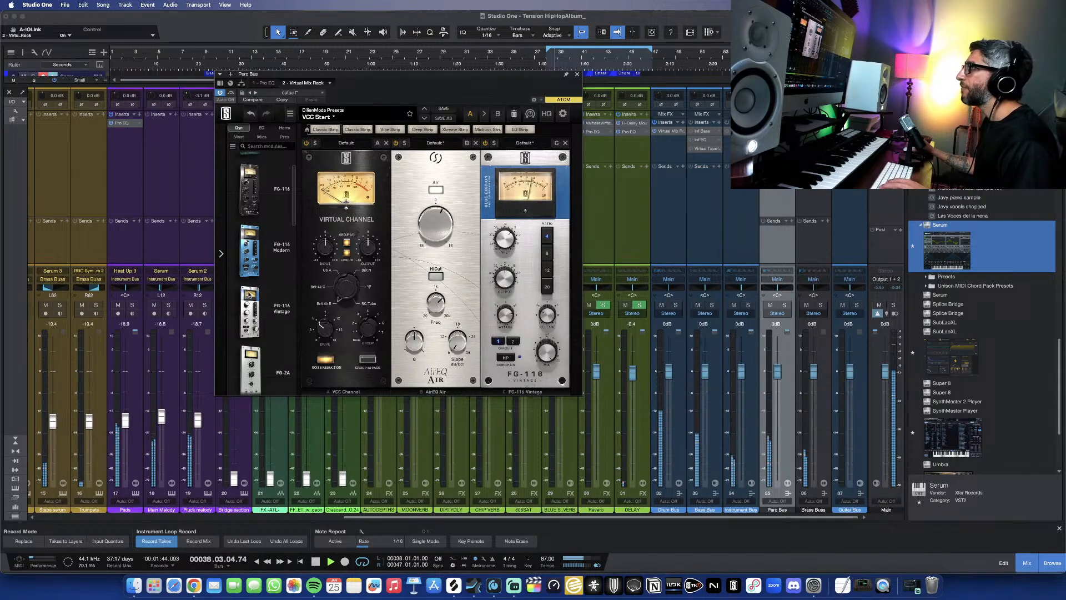
Step: Look through the remaining dynamics modules and close the Perc Bus rack
{"action": "scroll", "coordinate": [250, 295], "scroll_direction": "down", "scroll_amount": 1}
{"action": "scroll", "coordinate": [250, 295], "scroll_direction": "down", "scroll_amount": 10}
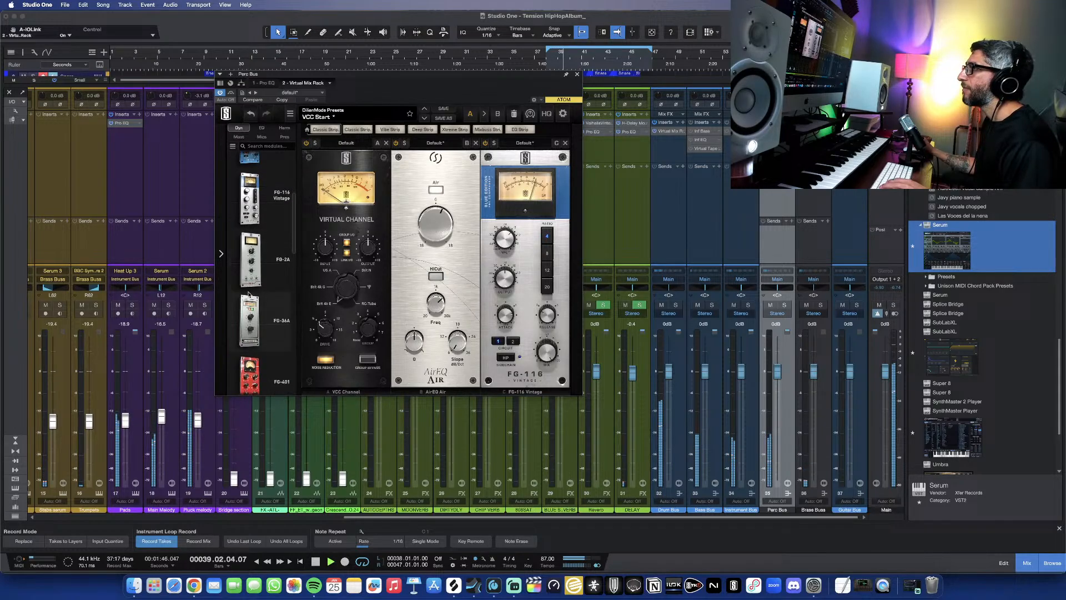
{"action": "scroll", "coordinate": [250, 295], "scroll_direction": "down", "scroll_amount": 5}
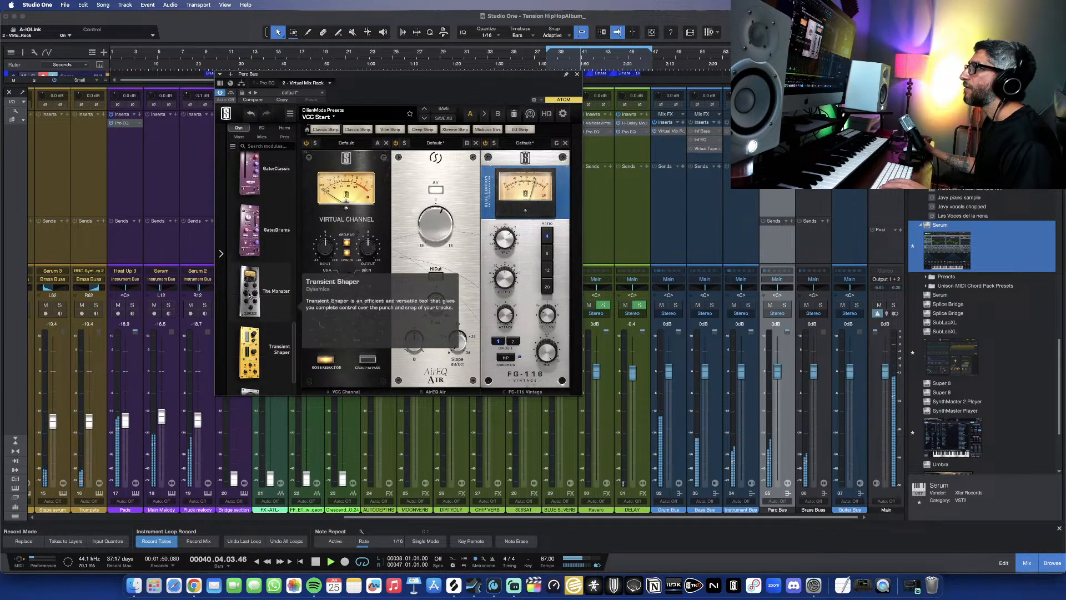
{"action": "scroll", "coordinate": [250, 295], "scroll_direction": "up", "scroll_amount": 5}
{"action": "scroll", "coordinate": [249, 295], "scroll_direction": "up", "scroll_amount": 1}
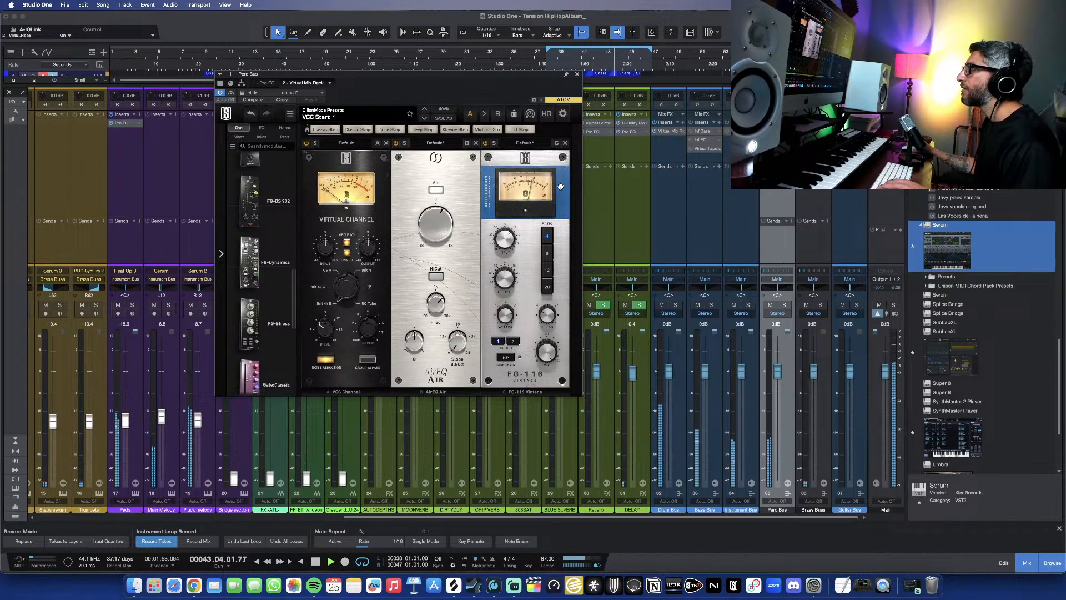
{"action": "left_click", "coordinate": [577, 74]}
Step: Lower the Perc channel's fader to about -24.8 dB
{"action": "scroll", "coordinate": [157, 427], "scroll_direction": "left", "scroll_amount": 10}
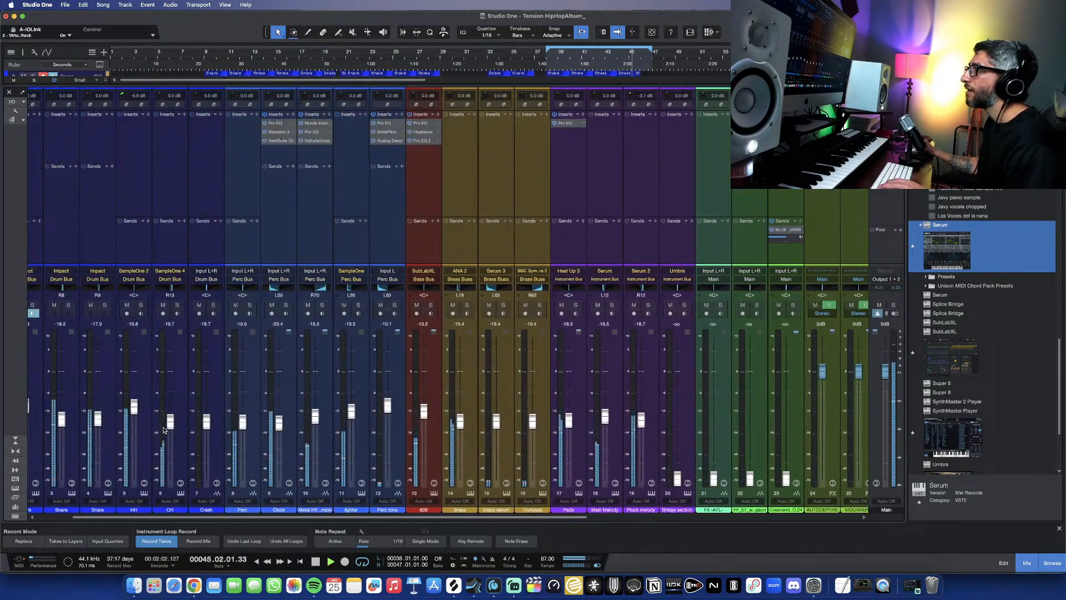
{"action": "left_click_drag", "start_coordinate": [299, 421], "coordinate": [306, 430]}
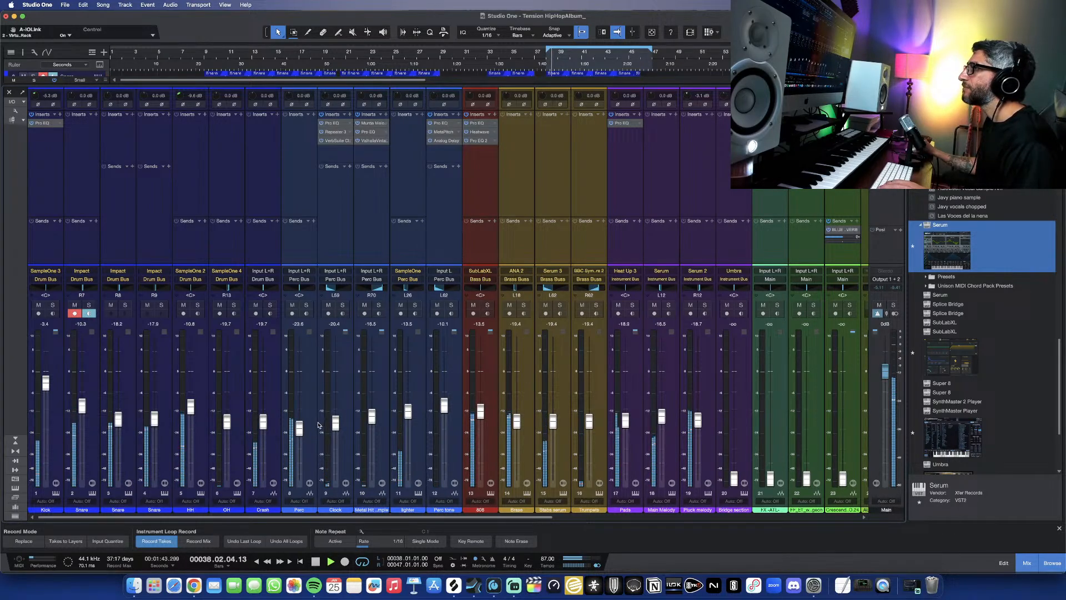
{"action": "left_click_drag", "start_coordinate": [298, 432], "coordinate": [300, 435]}
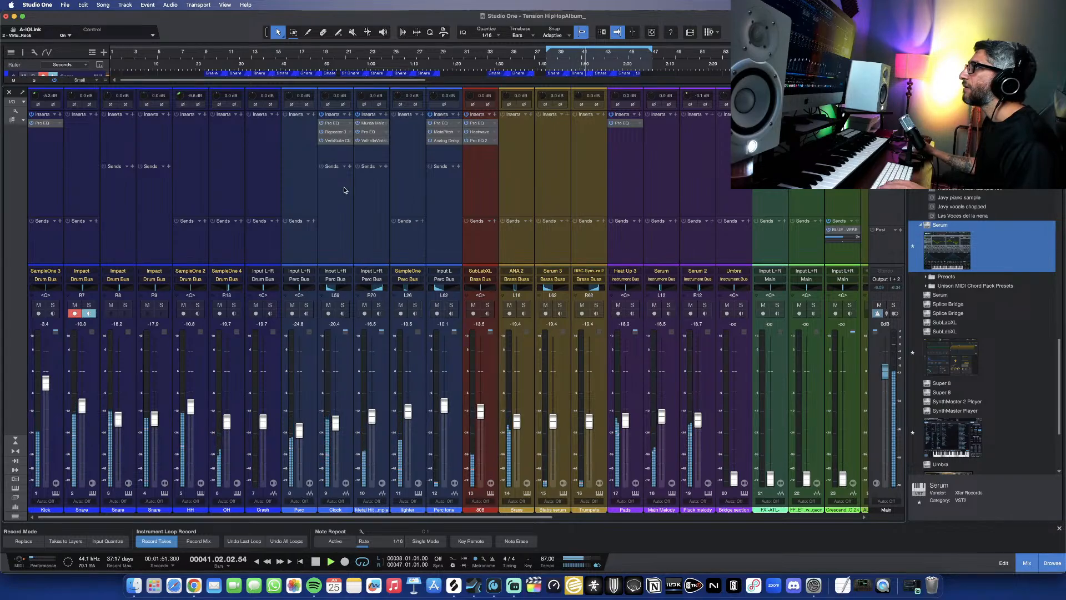
Step: Insert PanCake2 after VerbSuite Classics on the Clock channel, resume playback, and centre the channel's pan
{"action": "key", "text": "space"}
{"action": "left_click", "coordinate": [349, 114]}
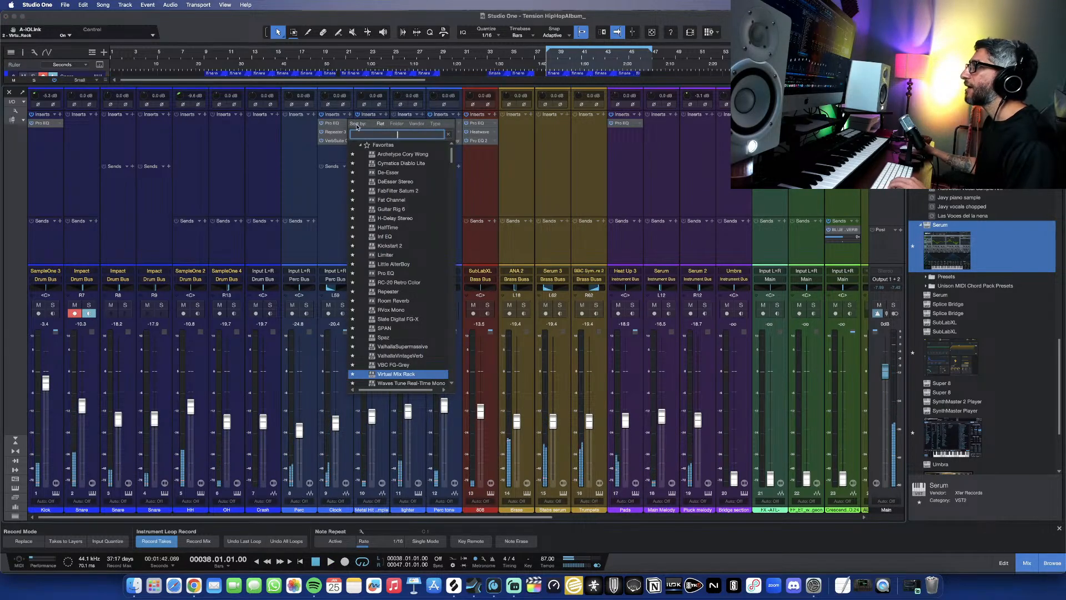
{"action": "type", "text": "panca"}
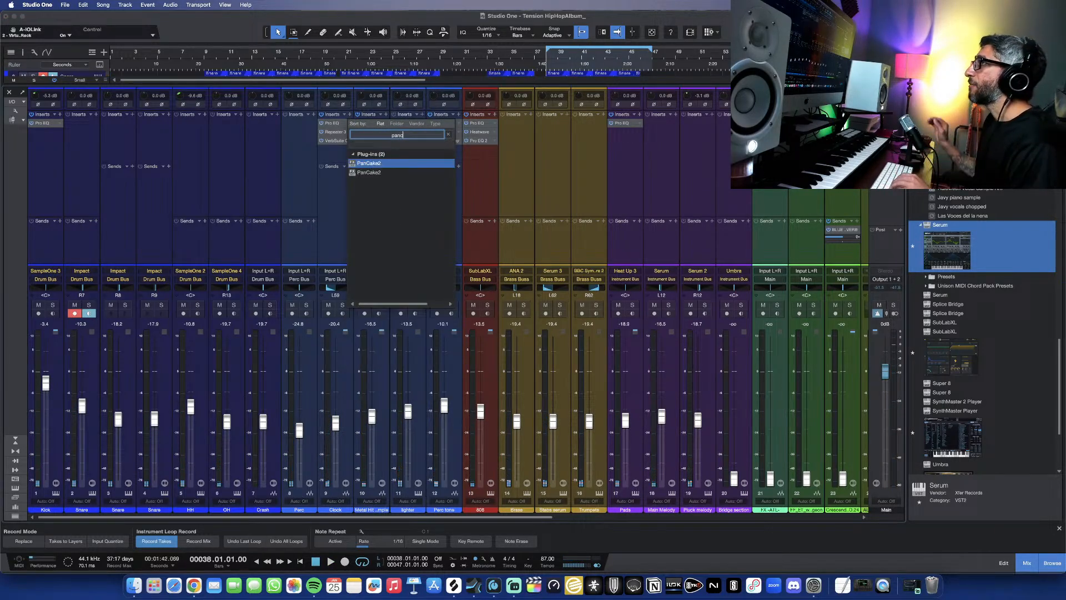
{"action": "left_click", "coordinate": [373, 173]}
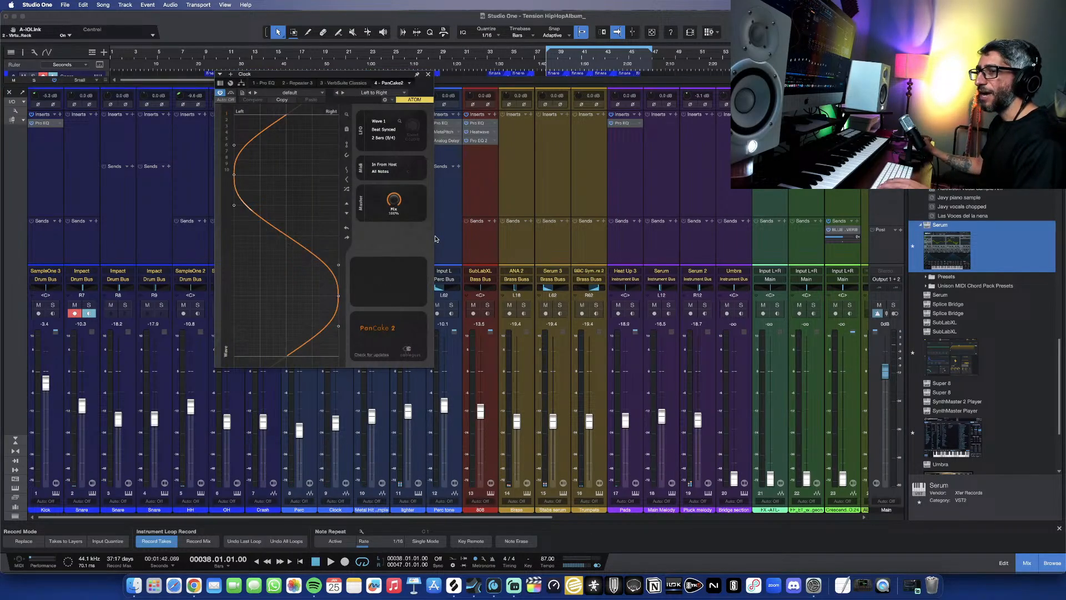
{"action": "key", "text": "space"}
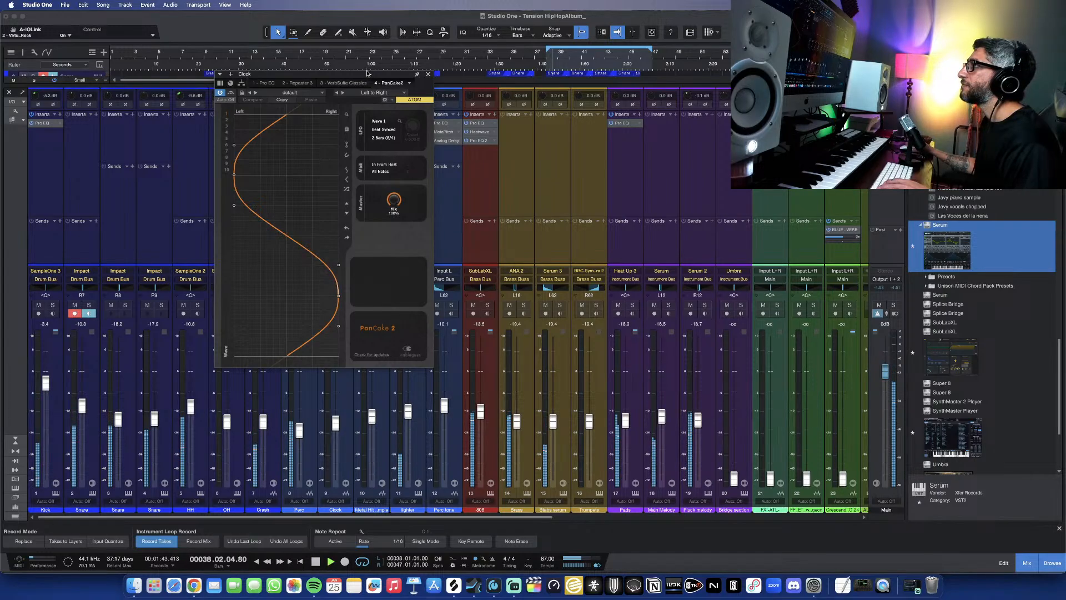
{"action": "left_click_drag", "start_coordinate": [367, 72], "coordinate": [571, 107]}
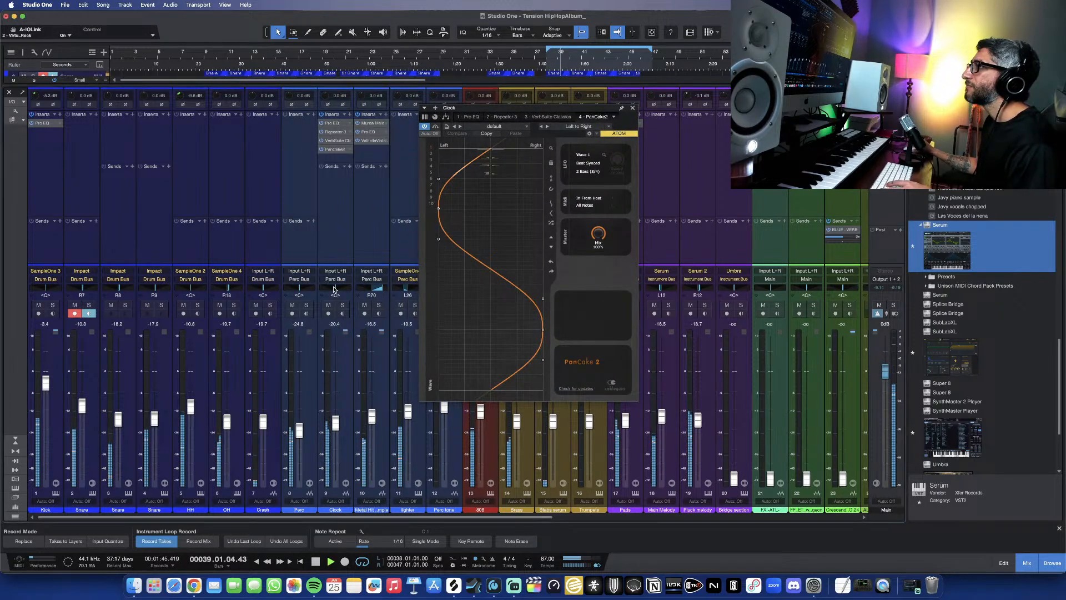
Step: Audition PanCake2's beat-synced LFO rate at 1/4, set it to 1 Bar (4/4), and close the plug-in
{"action": "left_click", "coordinate": [592, 172]}
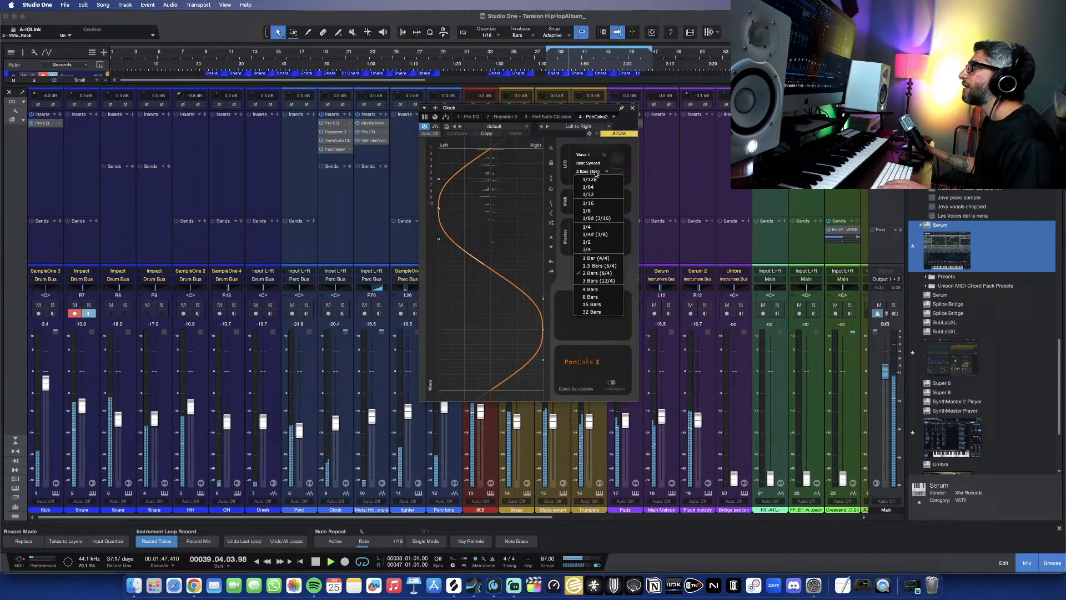
{"action": "left_click", "coordinate": [589, 226]}
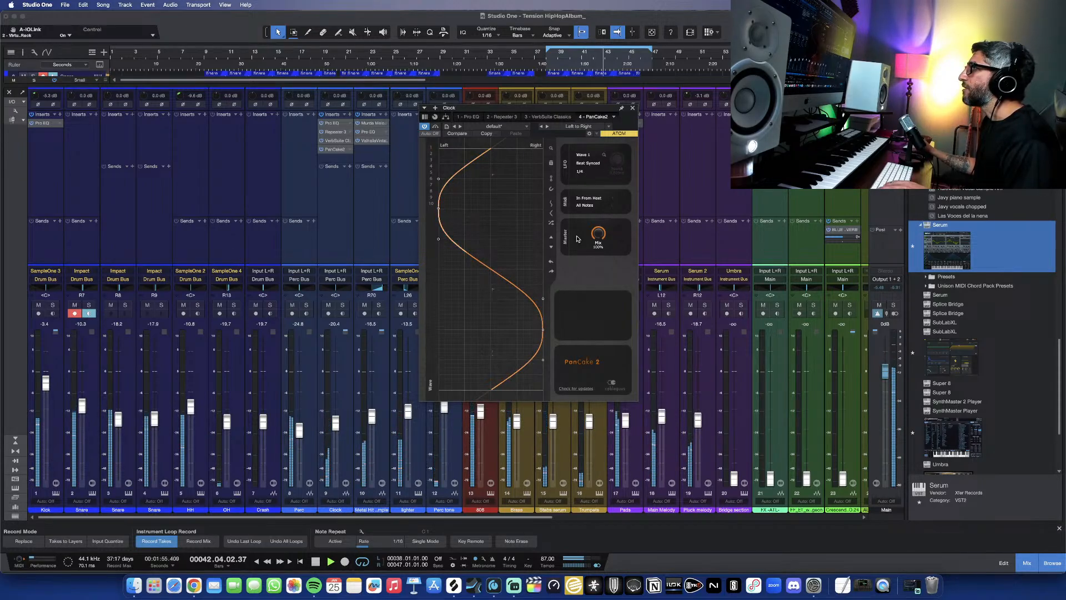
{"action": "left_click", "coordinate": [592, 176]}
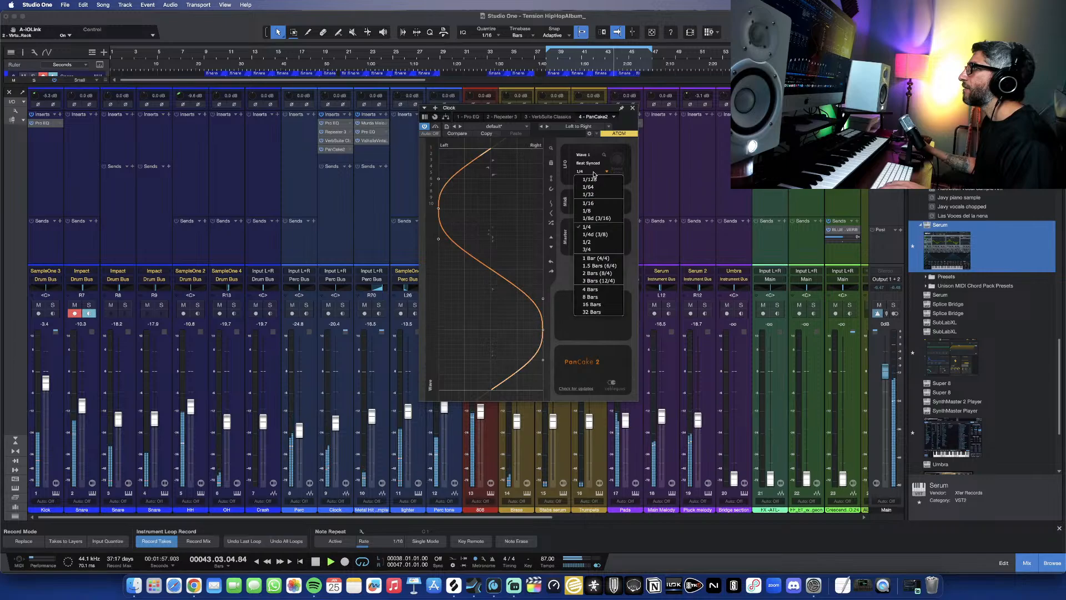
{"action": "left_click", "coordinate": [595, 259]}
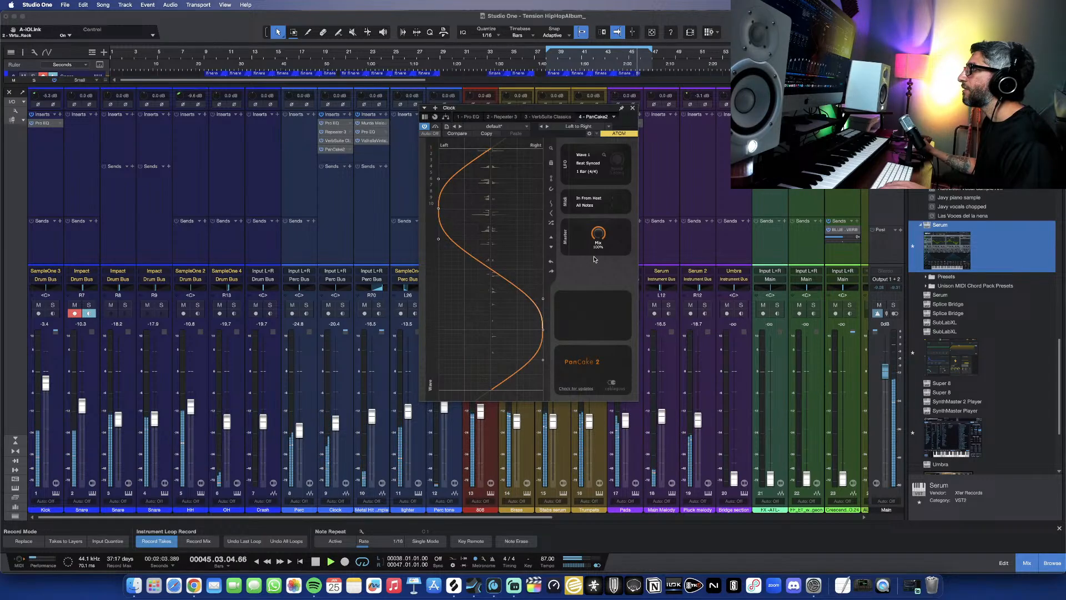
{"action": "left_click", "coordinate": [634, 109]}
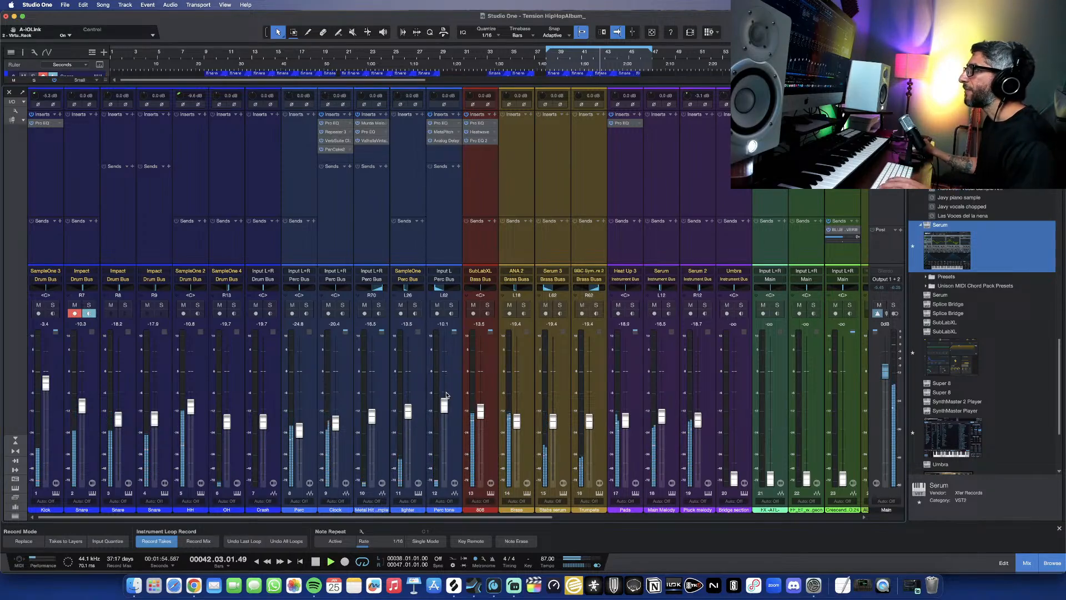
Step: Raise the Perc tone channel's fader to about -9.6 dB
{"action": "left_click_drag", "start_coordinate": [444, 407], "coordinate": [444, 405]}
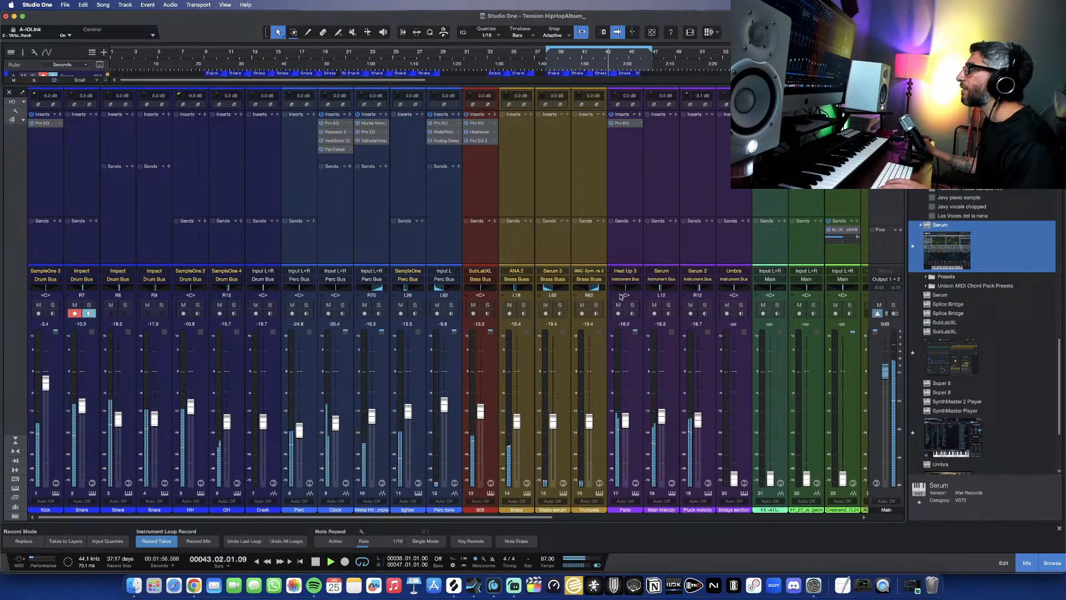
Step: Insert Wider between Pro EQ and Virtual Mix Rack on the Perc Bus and set its width to 50%
{"action": "scroll", "coordinate": [632, 282], "scroll_direction": "right", "scroll_amount": 5}
{"action": "scroll", "coordinate": [632, 282], "scroll_direction": "right", "scroll_amount": 15}
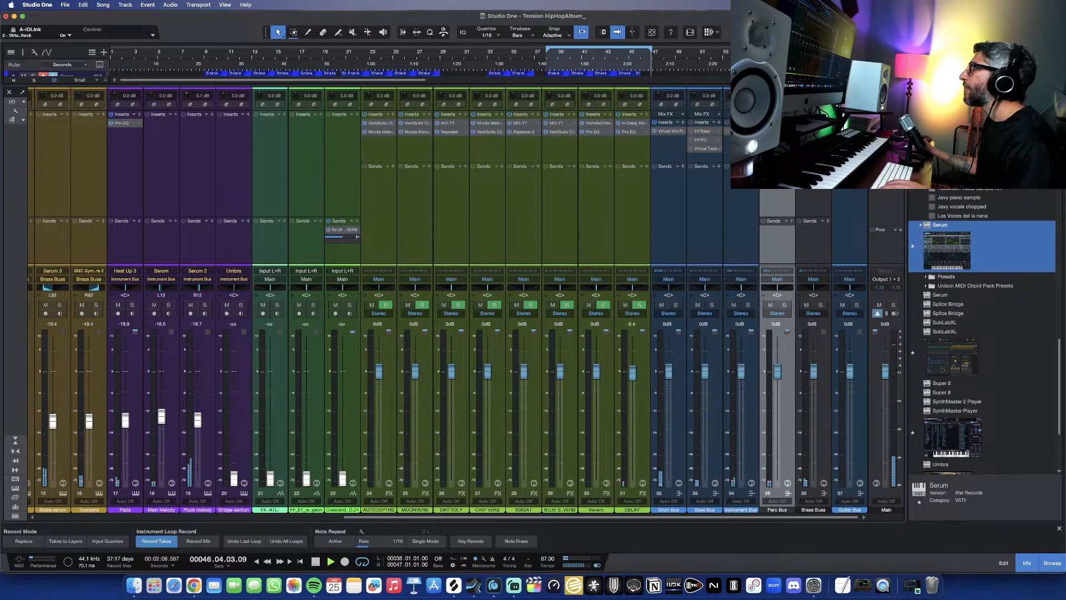
{"action": "left_click", "coordinate": [792, 122]}
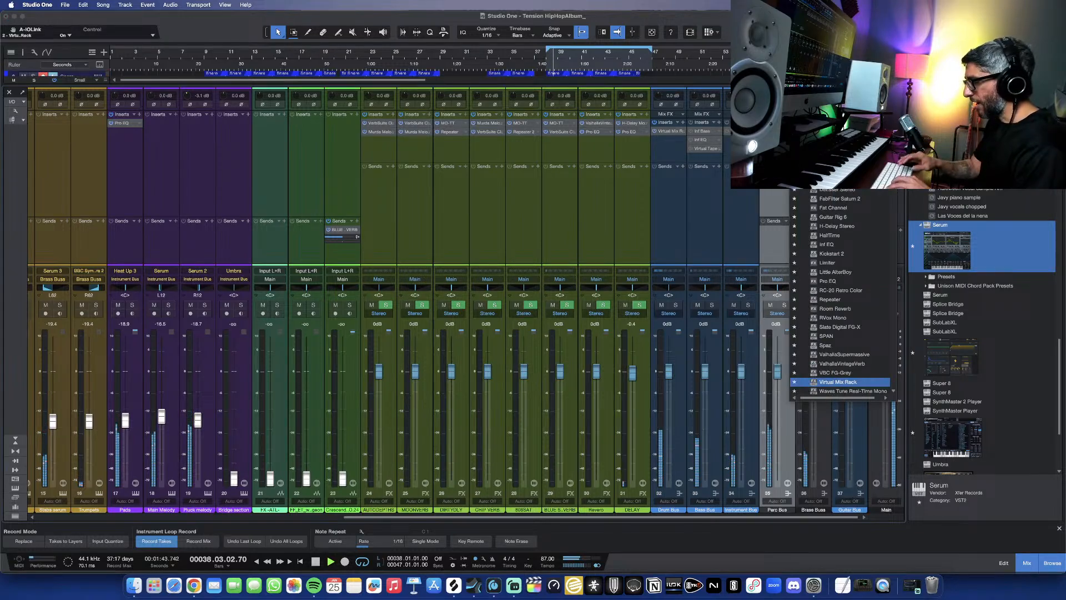
{"action": "type", "text": "vir"}
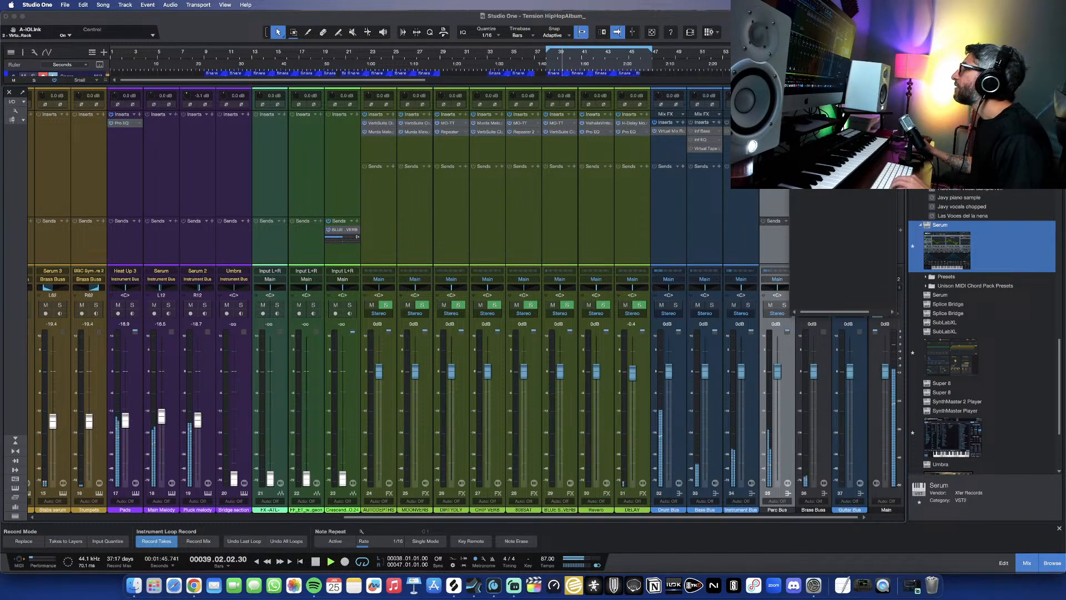
{"action": "key", "text": "Return"}
{"action": "left_click_drag", "start_coordinate": [777, 148], "coordinate": [777, 137]}
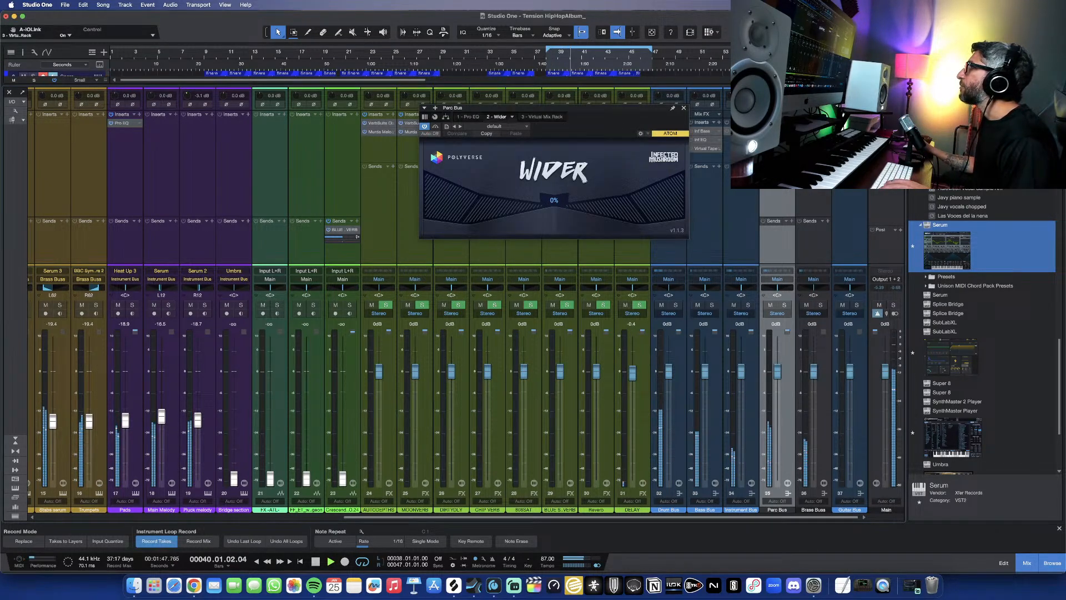
{"action": "left_click_drag", "start_coordinate": [572, 208], "coordinate": [597, 209]}
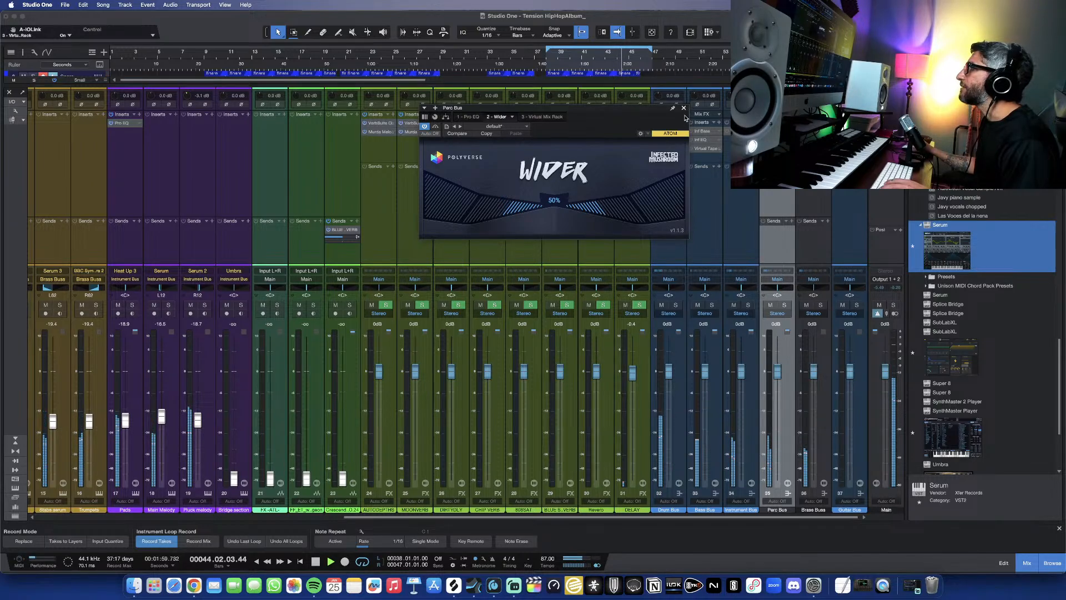
{"action": "left_click", "coordinate": [683, 108]}
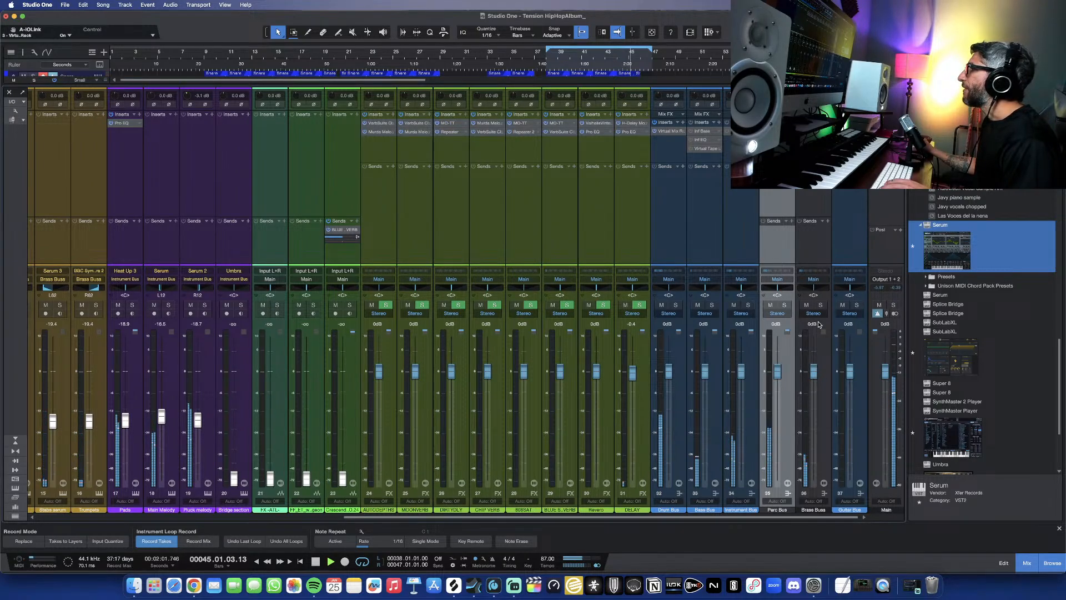
Step: On the Bass Bus, switch the Virtual Tape Machines speed, raise its input to about 9.15 dB, and close the plug-in
{"action": "left_click", "coordinate": [715, 364]}
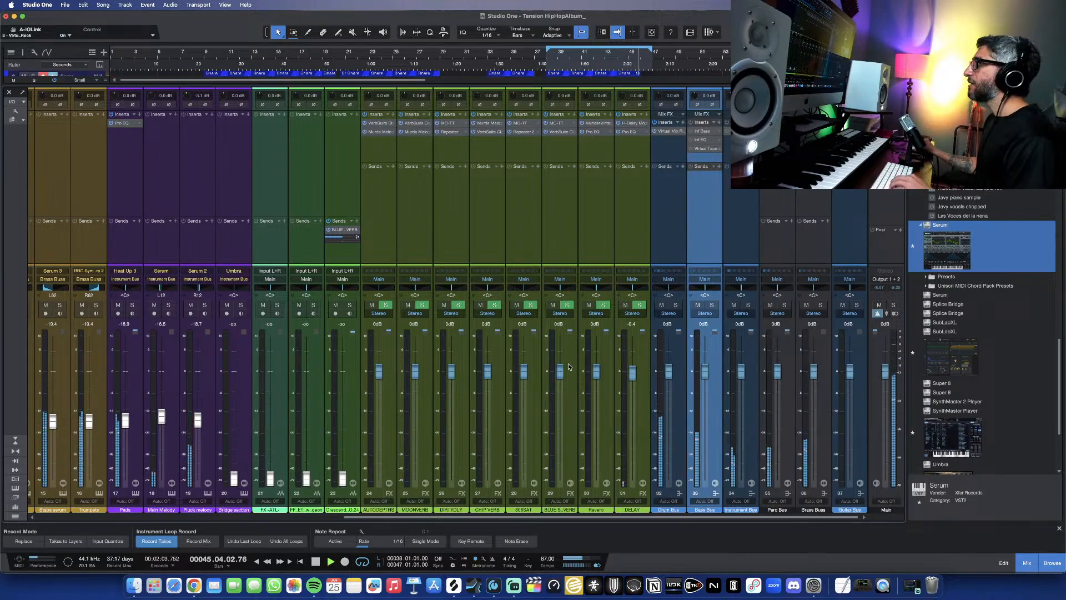
{"action": "scroll", "coordinate": [569, 366], "scroll_direction": "left", "scroll_amount": 10}
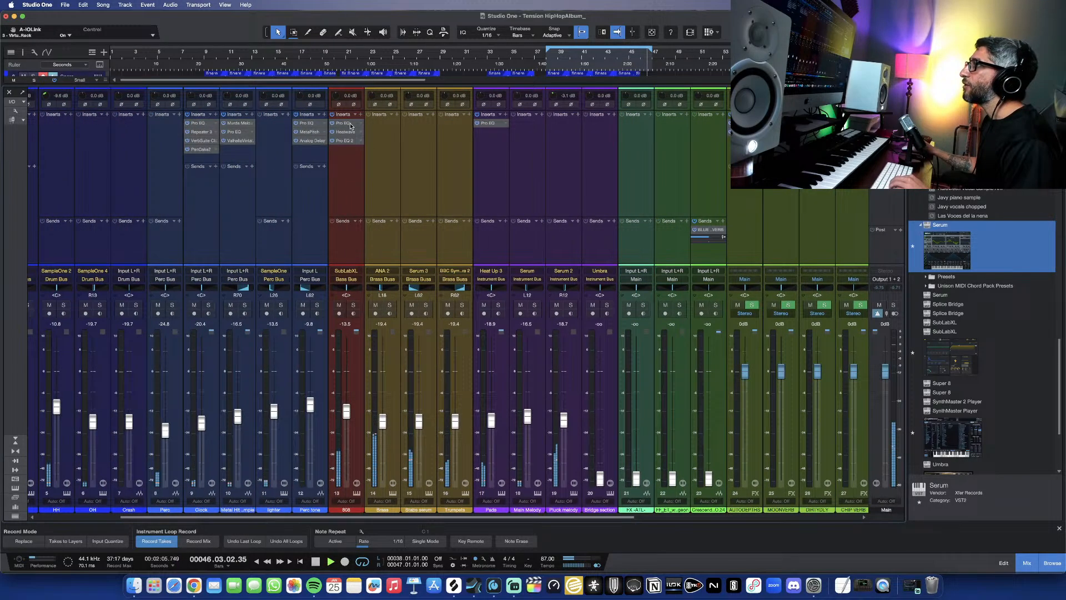
{"action": "scroll", "coordinate": [451, 298], "scroll_direction": "right", "scroll_amount": 10}
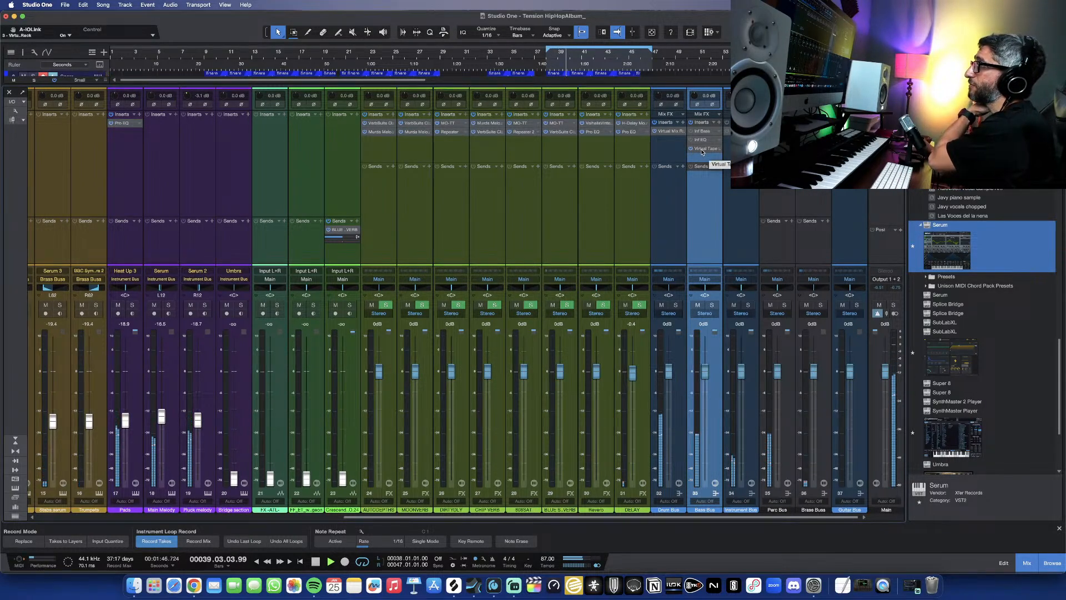
{"action": "left_click", "coordinate": [702, 149]}
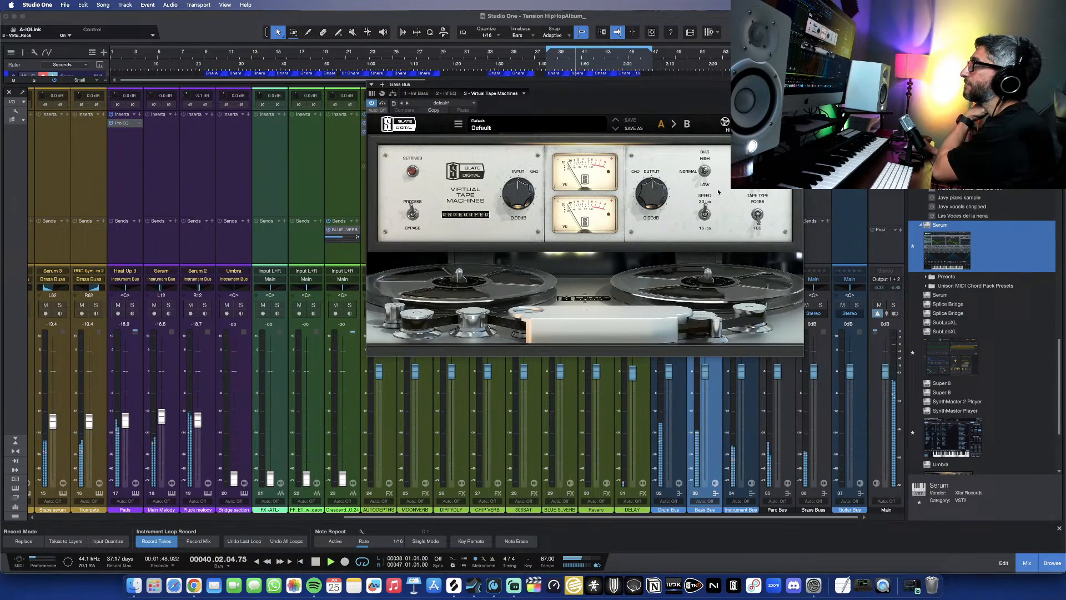
{"action": "left_click", "coordinate": [704, 212]}
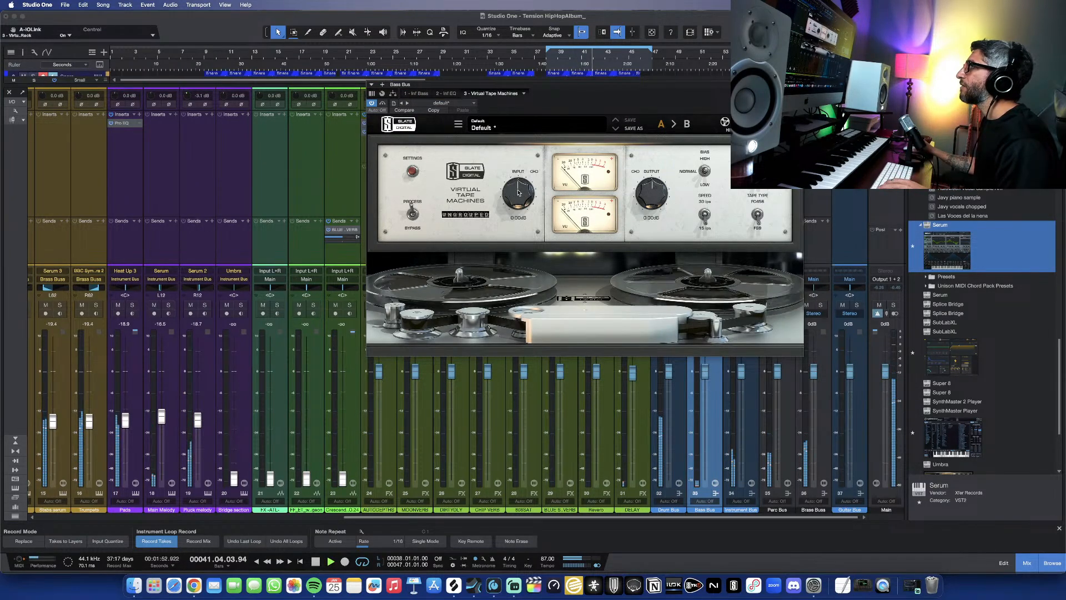
{"action": "left_click_drag", "start_coordinate": [517, 193], "coordinate": [522, 170]}
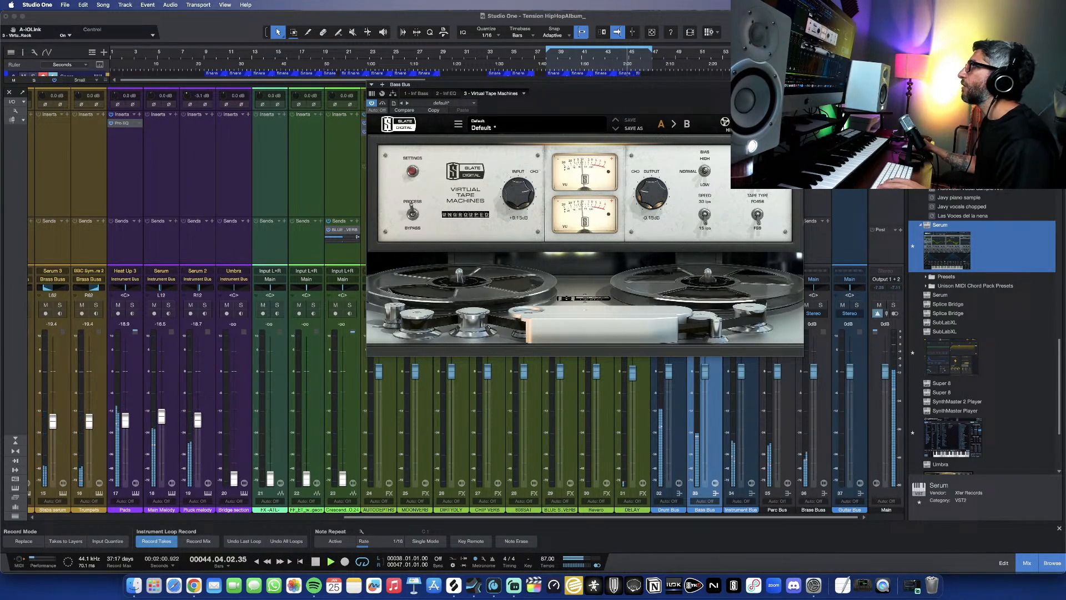
{"action": "left_click", "coordinate": [798, 84]}
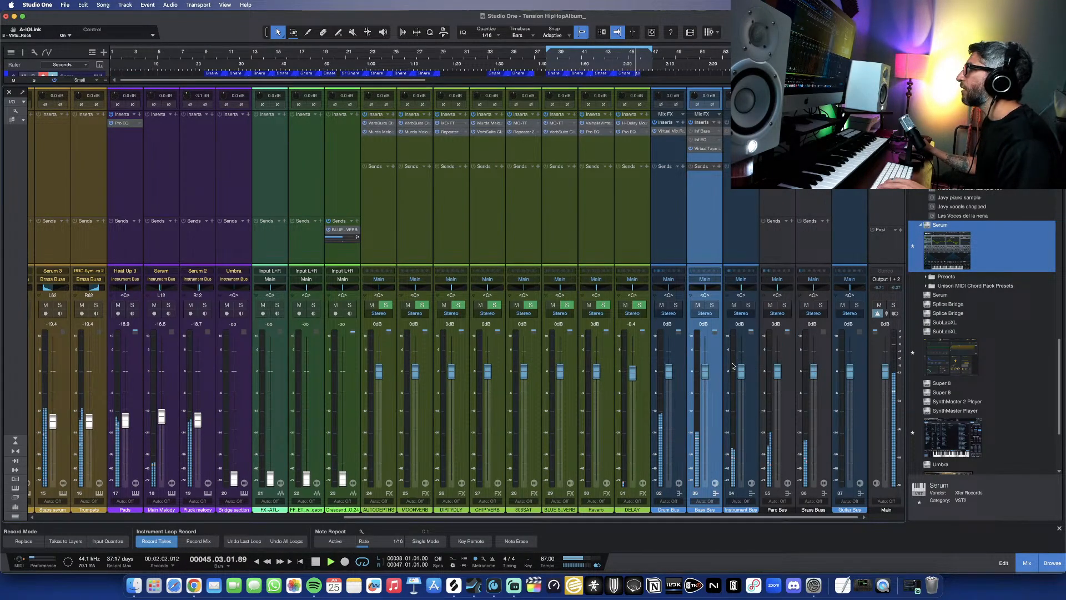
Step: Insert a Compressor after Virtual Tape Machines on the Bass Bus and lower its threshold to about -44.6 dB
{"action": "left_click", "coordinate": [719, 122]}
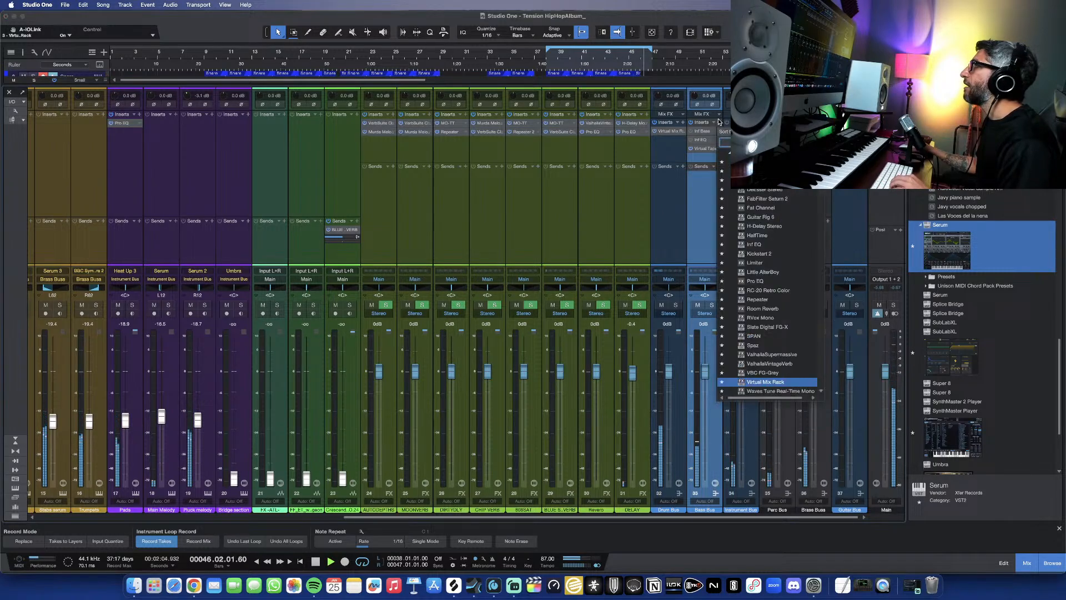
{"action": "type", "text": "comp"}
{"action": "left_click", "coordinate": [744, 171]}
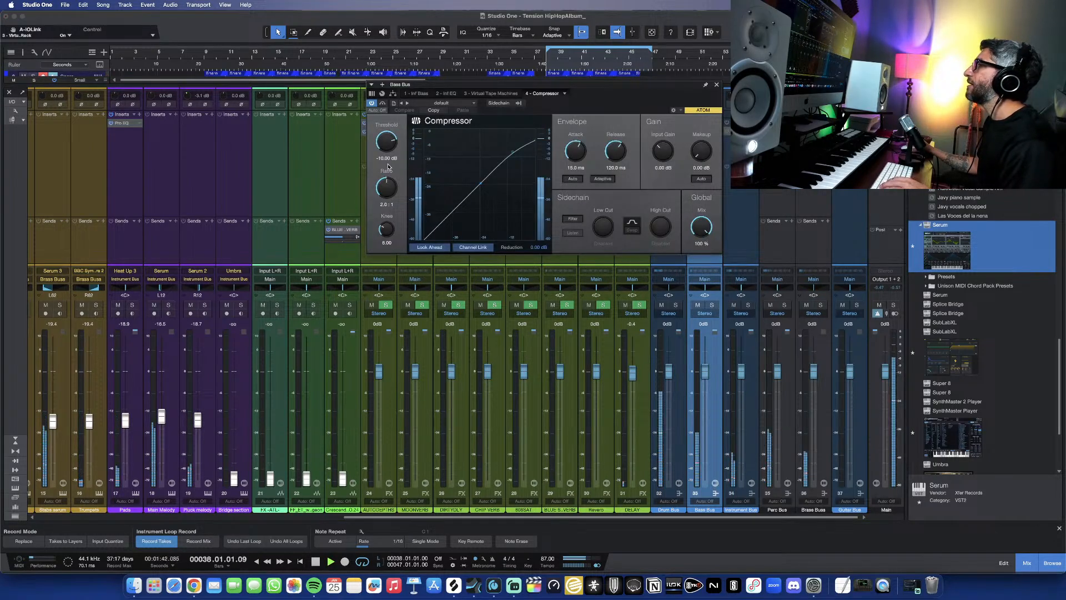
{"action": "mouse_move", "coordinate": [390, 139]}
{"action": "left_mouse_down"}
{"action": "mouse_move", "coordinate": [387, 165]}
{"action": "mouse_move", "coordinate": [389, 134]}
{"action": "left_mouse_up"}
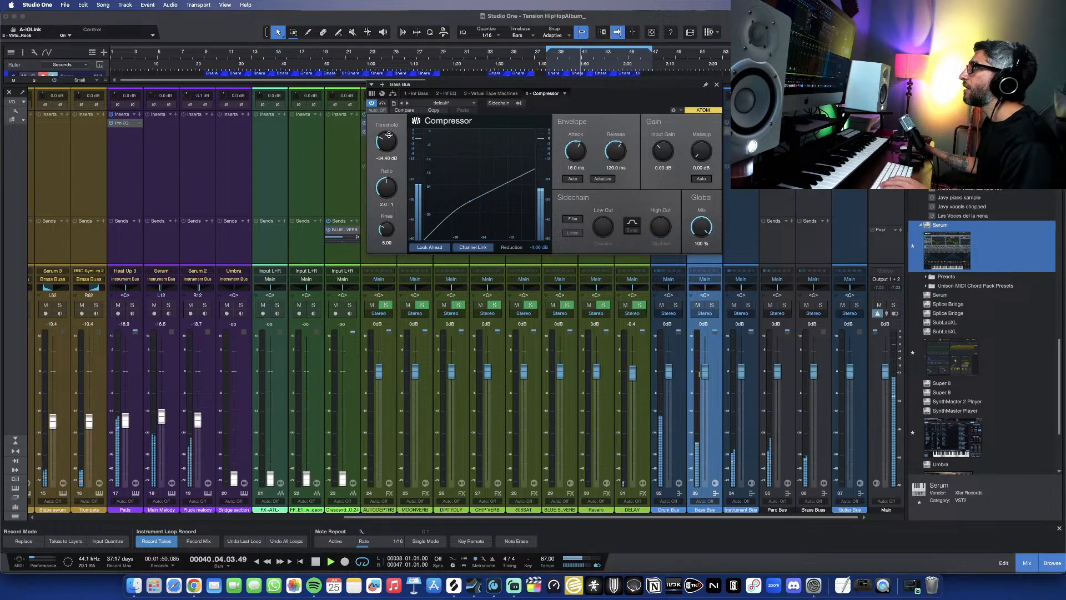
{"action": "left_click_drag", "start_coordinate": [389, 135], "coordinate": [388, 140]}
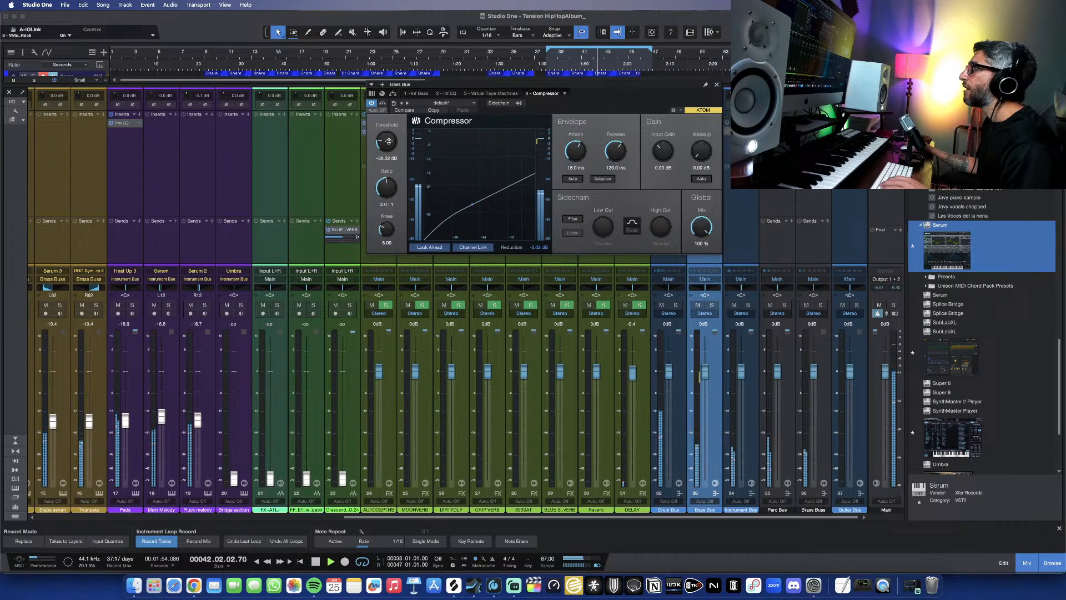
{"action": "left_click_drag", "start_coordinate": [388, 140], "coordinate": [390, 157]}
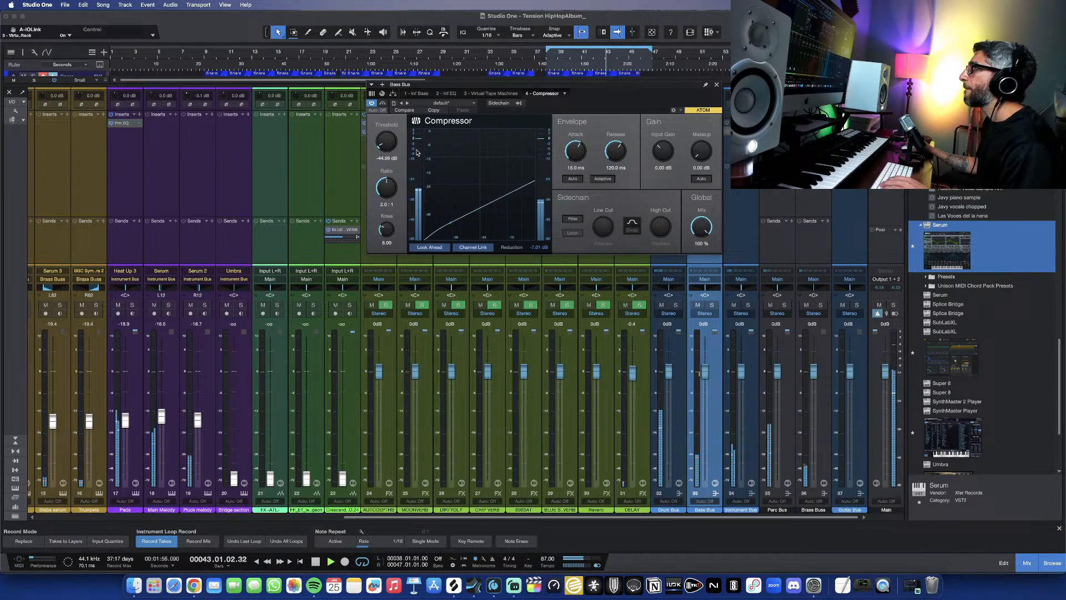
Step: Set the Bass Bus compressor's attack to about 85.6 ms, threshold to about -36.8 dB and makeup to 3.84 dB, and close it
{"action": "mouse_move", "coordinate": [577, 150]}
{"action": "left_mouse_down"}
{"action": "mouse_move", "coordinate": [566, 173]}
{"action": "mouse_move", "coordinate": [568, 142]}
{"action": "left_mouse_up"}
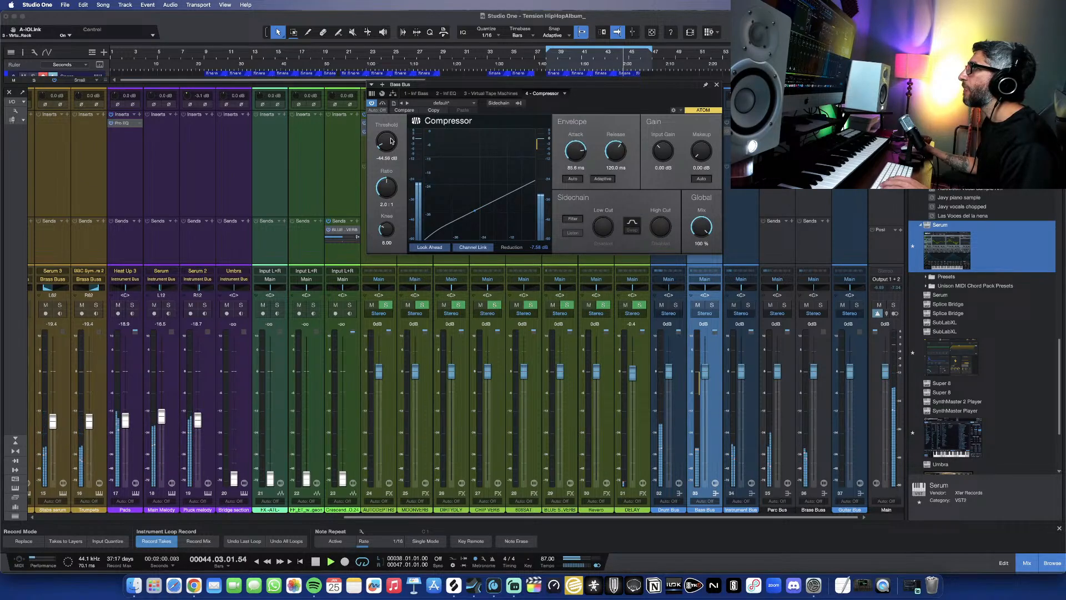
{"action": "left_click_drag", "start_coordinate": [386, 141], "coordinate": [391, 134]}
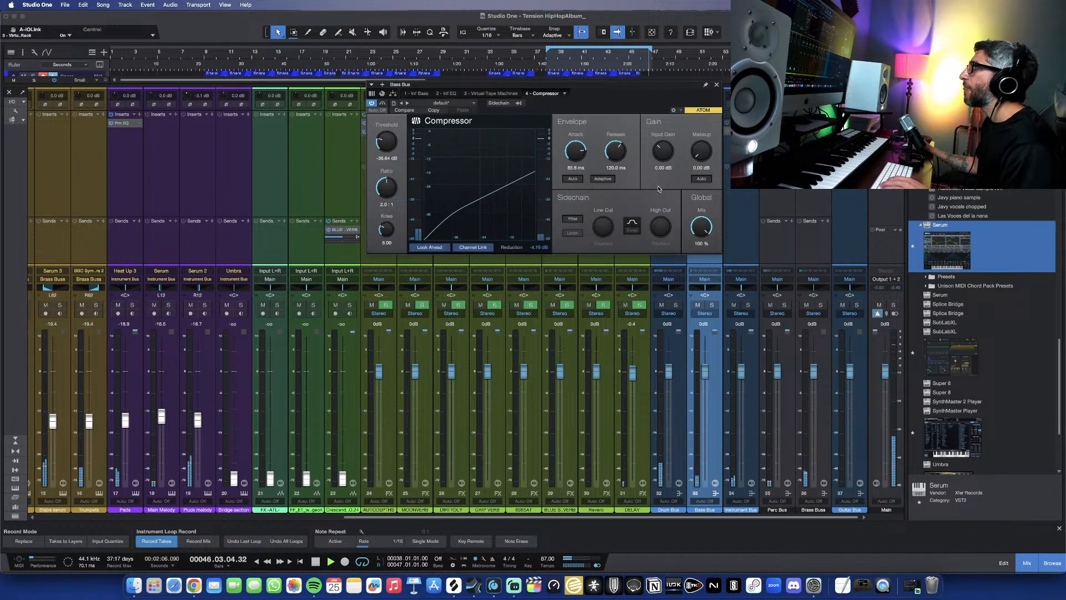
{"action": "left_click_drag", "start_coordinate": [695, 162], "coordinate": [700, 148]}
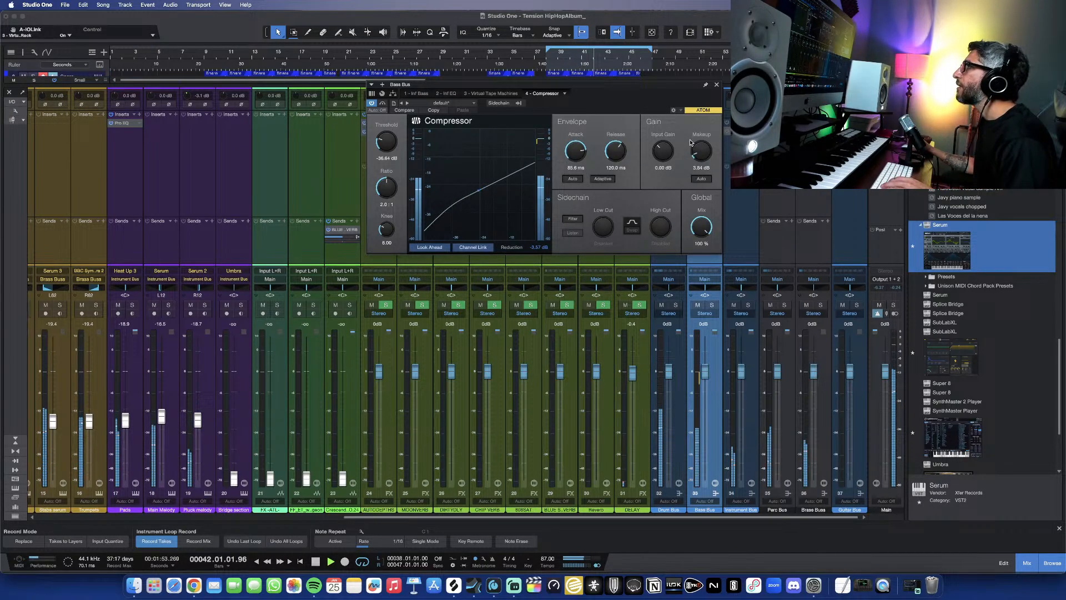
{"action": "left_click", "coordinate": [717, 85]}
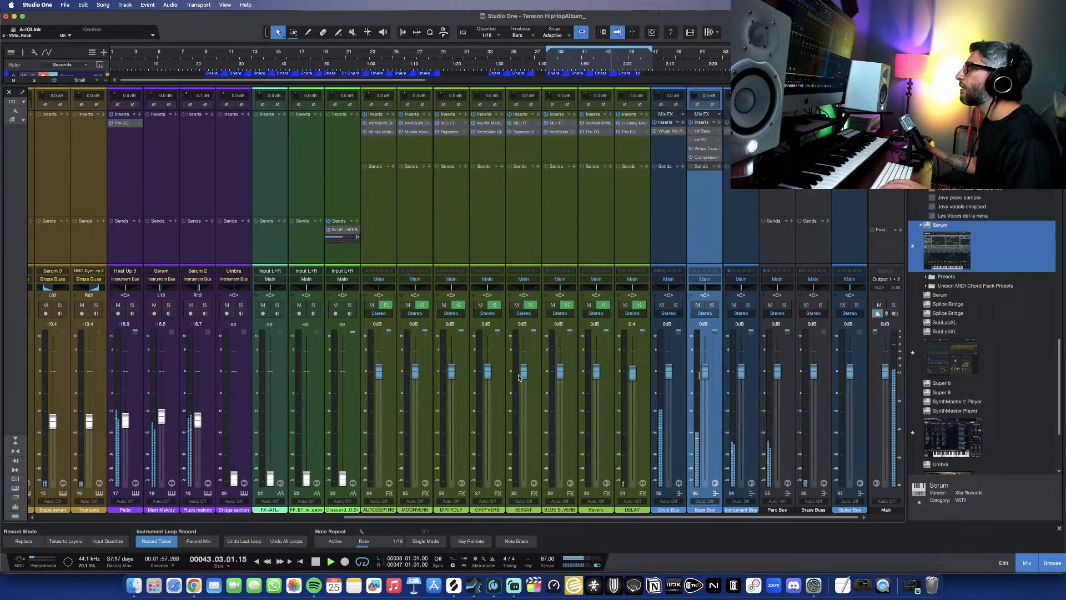
Step: Open Virtual Mix Rack on the Instrument Bus
{"action": "scroll", "coordinate": [486, 392], "scroll_direction": "left", "scroll_amount": 10}
{"action": "scroll", "coordinate": [486, 393], "scroll_direction": "left", "scroll_amount": 2}
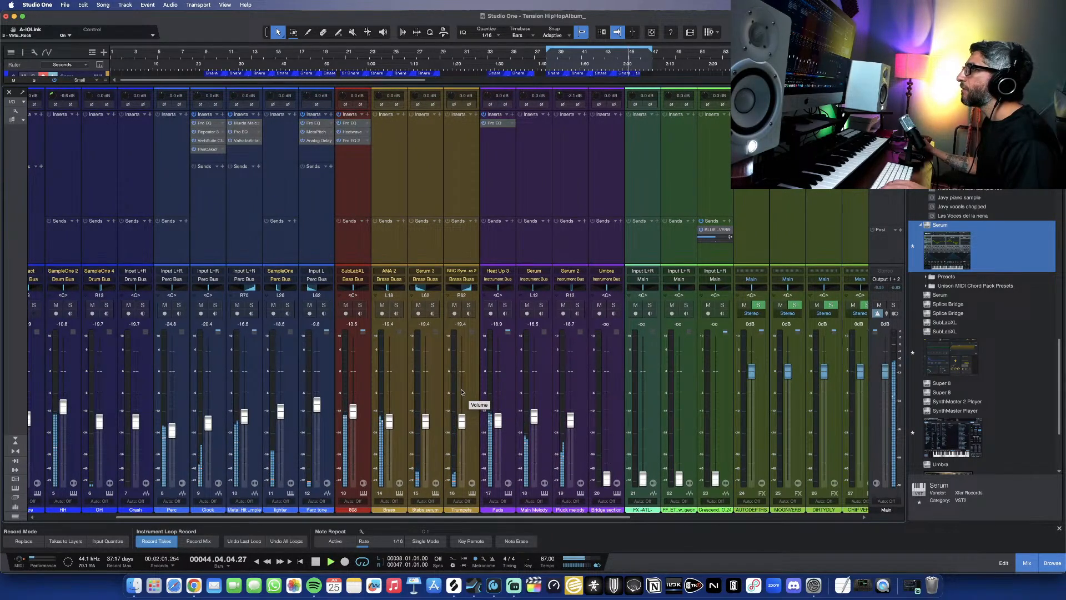
{"action": "scroll", "coordinate": [461, 392], "scroll_direction": "right", "scroll_amount": 10}
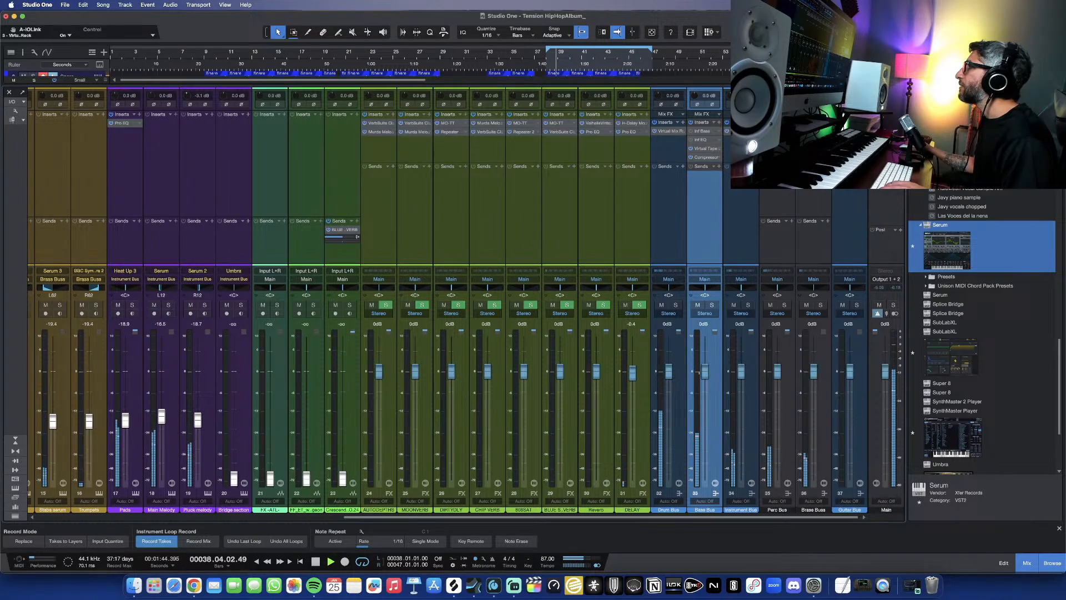
{"action": "double_click", "coordinate": [743, 131]}
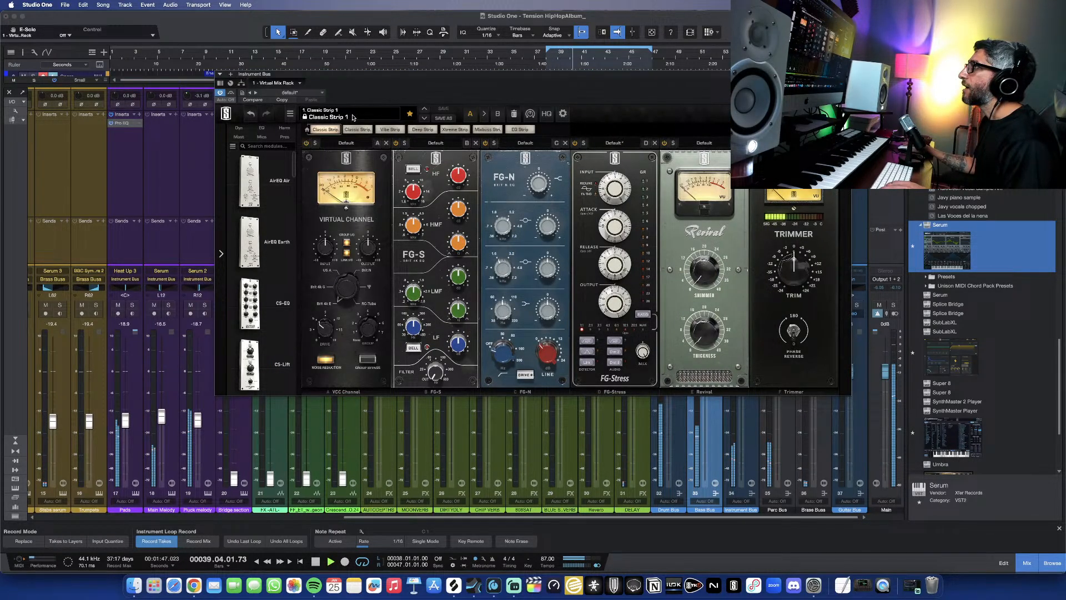
Step: Audition the EQ Strip, Deep Strip, Vibe Strip and Classic Strip 2 presets, adjusting the Virtual Channel input on Classic Strip 2
{"action": "left_click", "coordinate": [475, 129]}
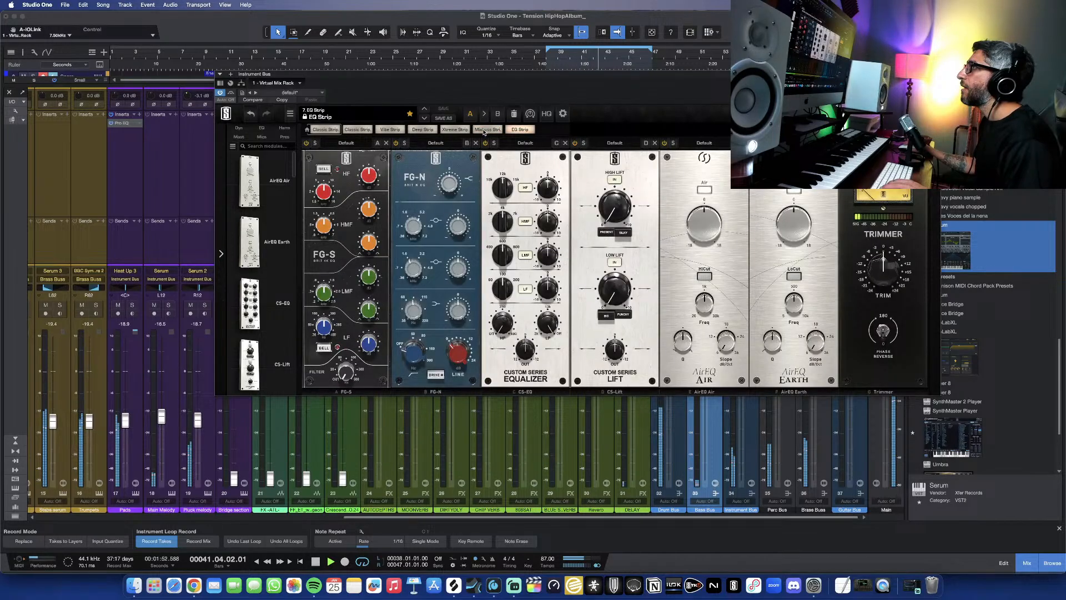
{"action": "left_click", "coordinate": [424, 129]}
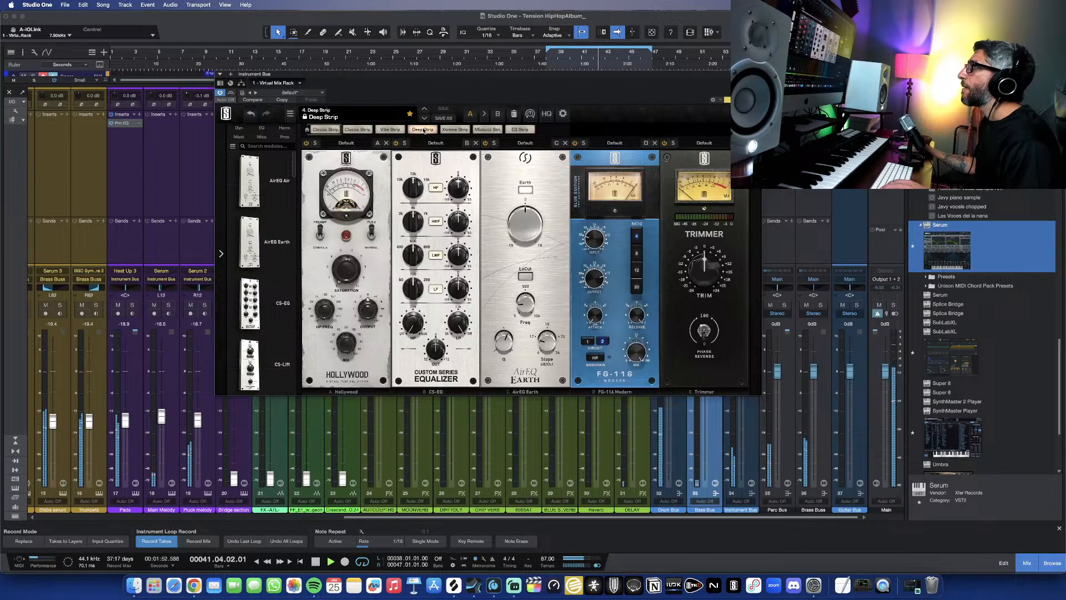
{"action": "left_click", "coordinate": [390, 129]}
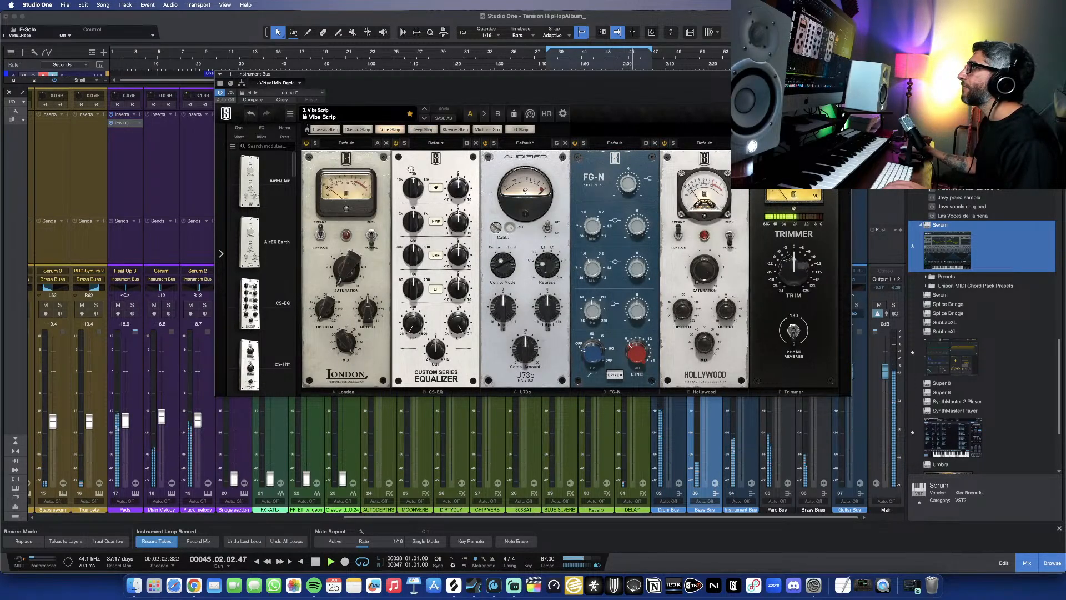
{"action": "left_click", "coordinate": [359, 130]}
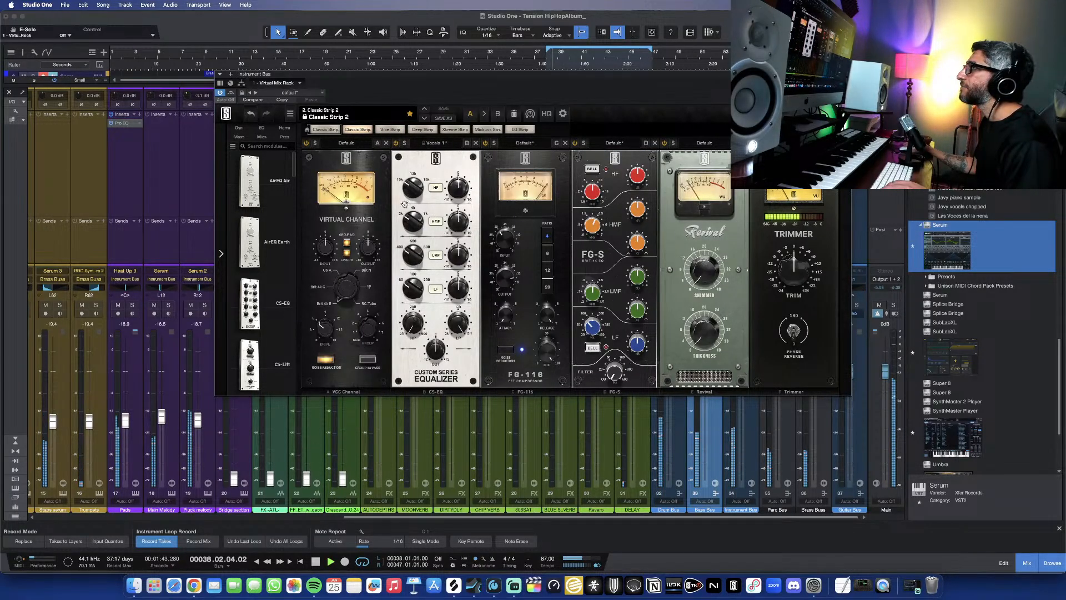
{"action": "left_click_drag", "start_coordinate": [324, 249], "coordinate": [325, 220]}
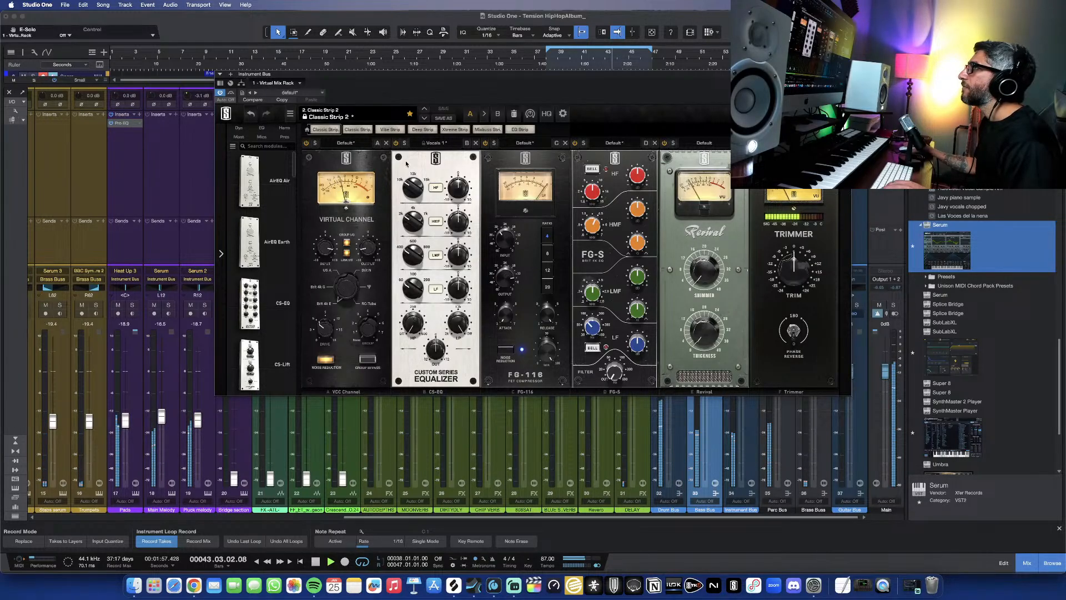
Step: Load the DilianMode Instruments preset in Virtual Mix Rack and raise the Virtual Channel input to about +10.3 dB
{"action": "left_click", "coordinate": [348, 117]}
{"action": "left_click", "coordinate": [348, 117]}
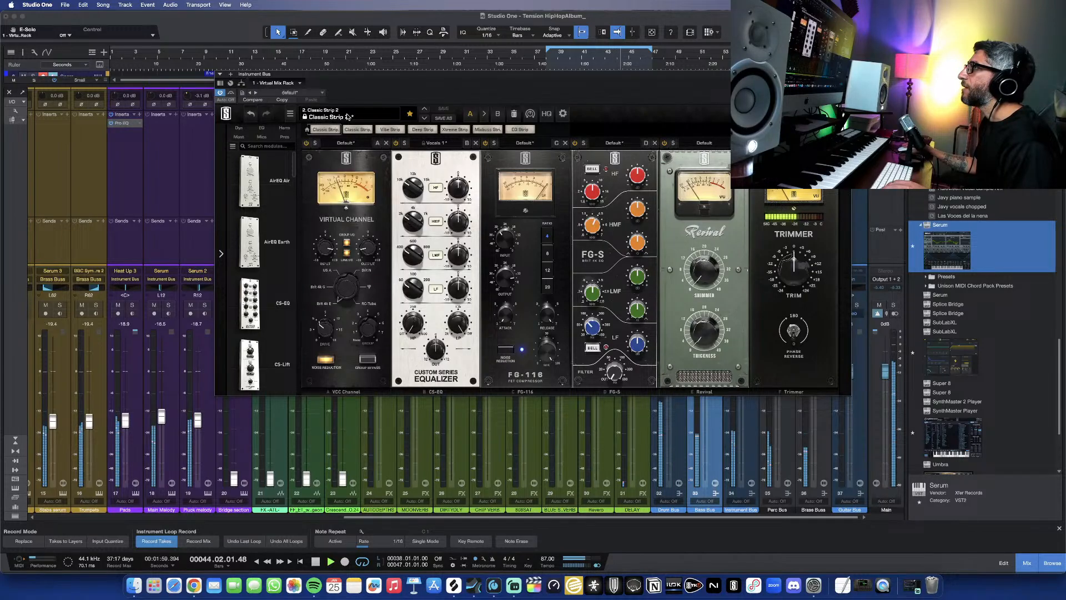
{"action": "left_click", "coordinate": [348, 117]}
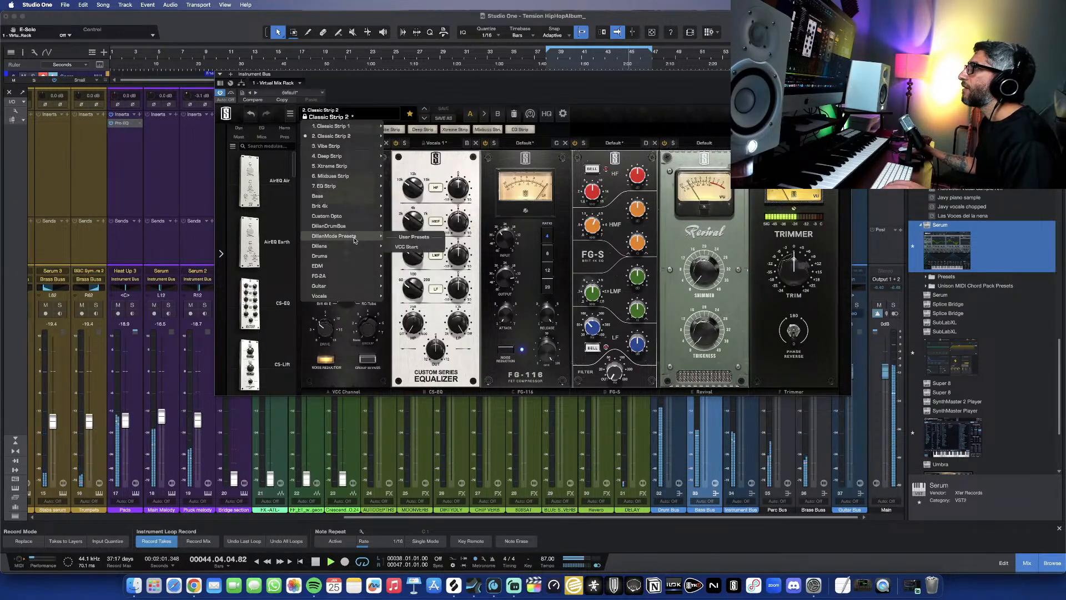
{"action": "mouse_move", "coordinate": [351, 247]}
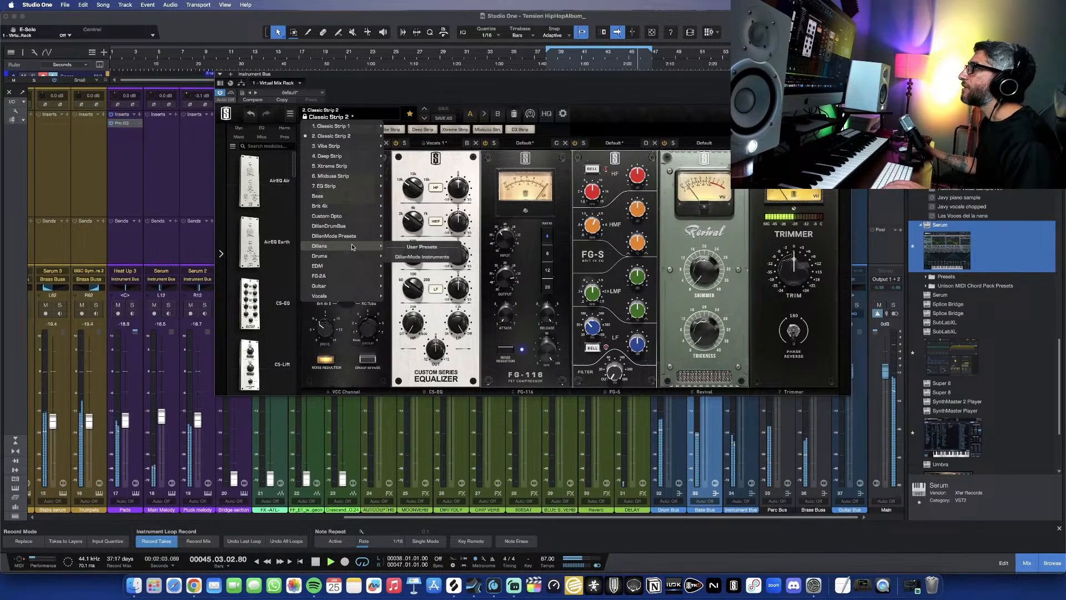
{"action": "left_click", "coordinate": [418, 261]}
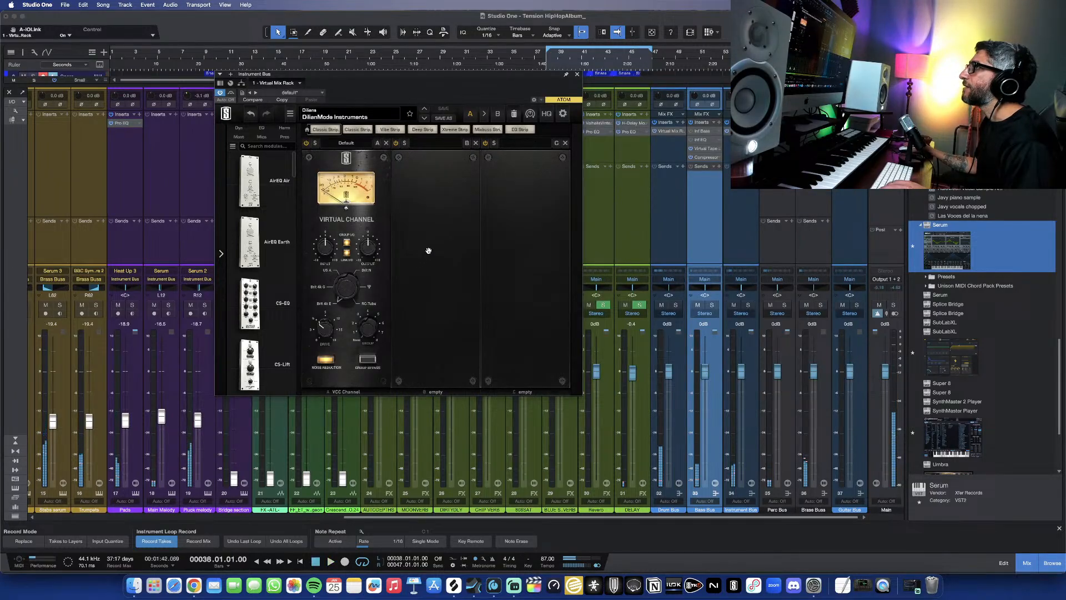
{"action": "left_click_drag", "start_coordinate": [325, 248], "coordinate": [324, 218]}
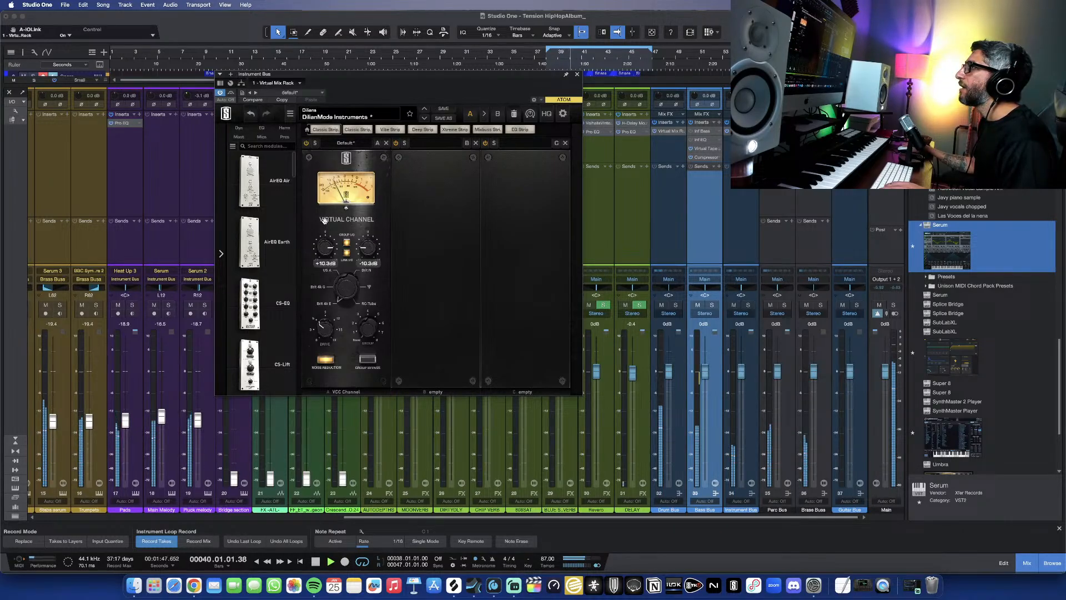
Step: Add the FG-N EQ module to the rack's second slot and adjust its upper midrange band's frequency and gain
{"action": "scroll", "coordinate": [275, 298], "scroll_direction": "down", "scroll_amount": 10}
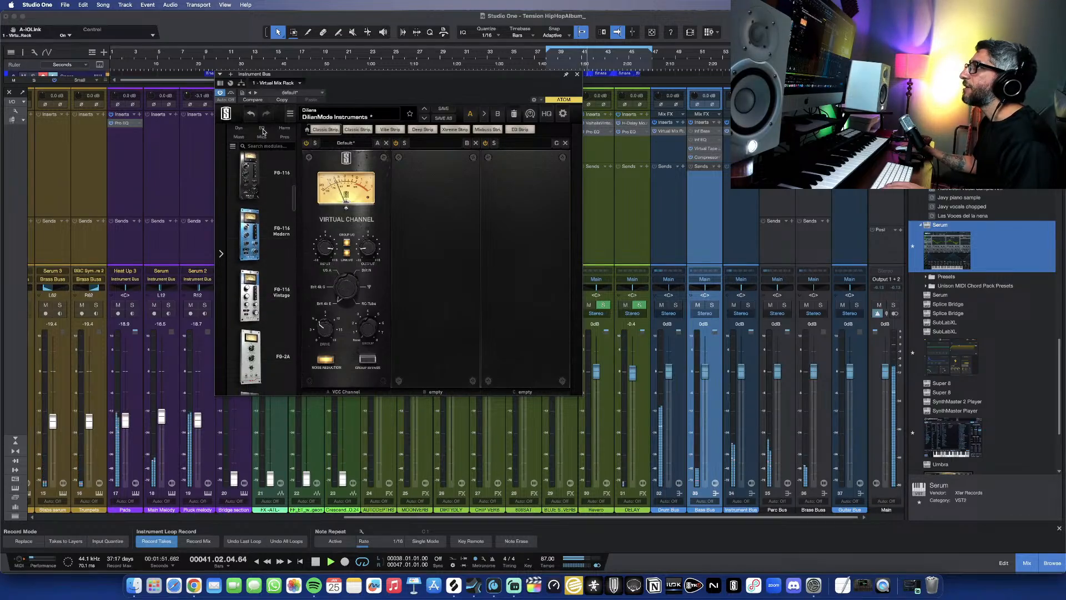
{"action": "scroll", "coordinate": [257, 299], "scroll_direction": "down", "scroll_amount": 5}
{"action": "left_click_drag", "start_coordinate": [257, 299], "coordinate": [446, 187]}
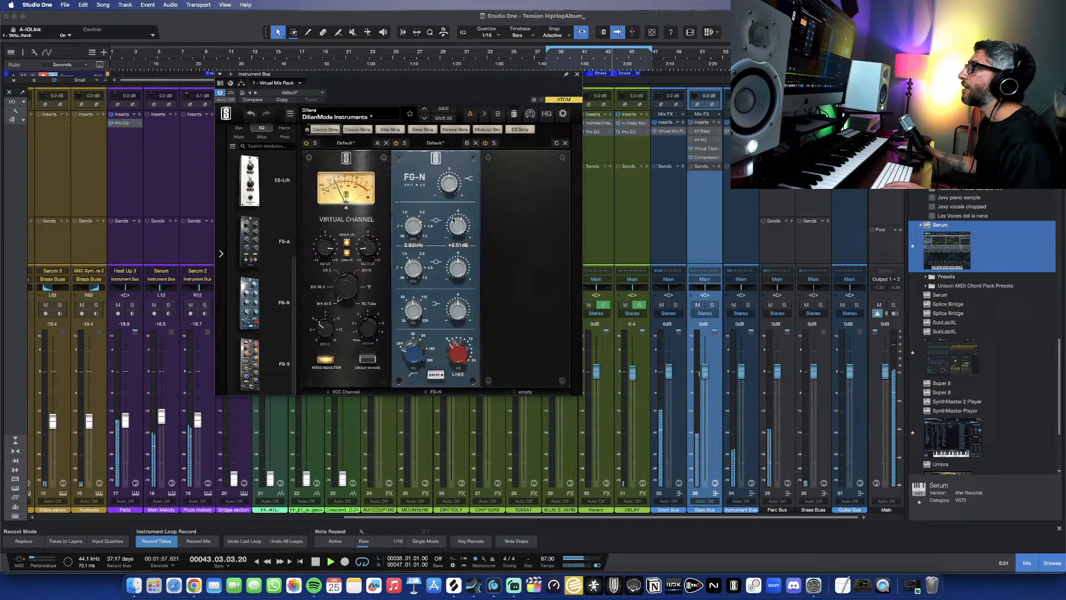
{"action": "left_click_drag", "start_coordinate": [414, 225], "coordinate": [410, 266]}
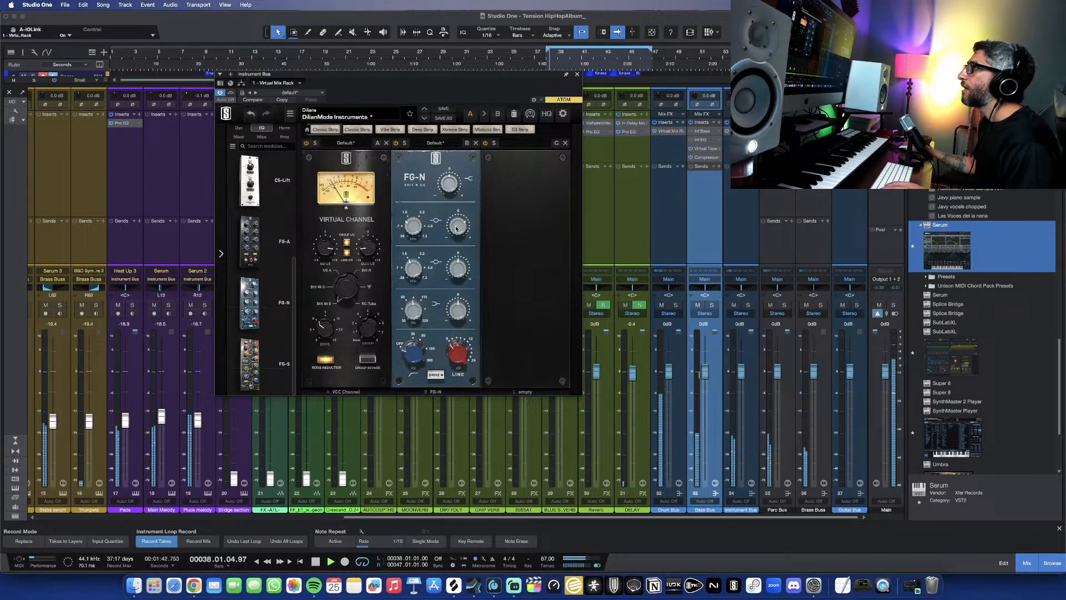
{"action": "left_click_drag", "start_coordinate": [456, 228], "coordinate": [457, 227]}
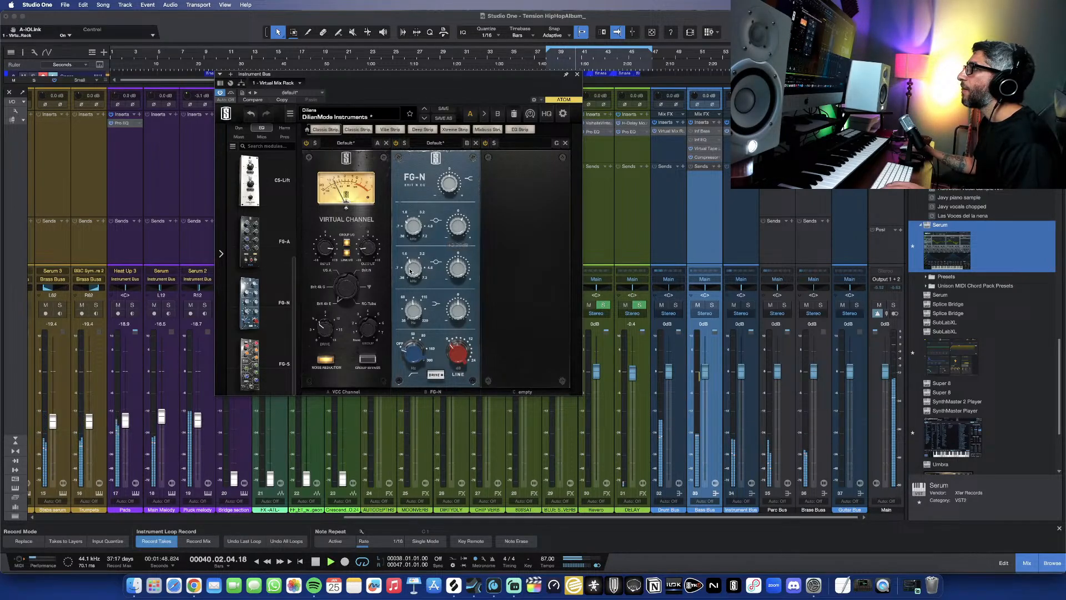
Step: Boost the FG-N's lower midrange band and high band by about 2 dB each
{"action": "mouse_move", "coordinate": [411, 270]}
{"action": "left_click_drag", "start_coordinate": [456, 271], "coordinate": [457, 264]}
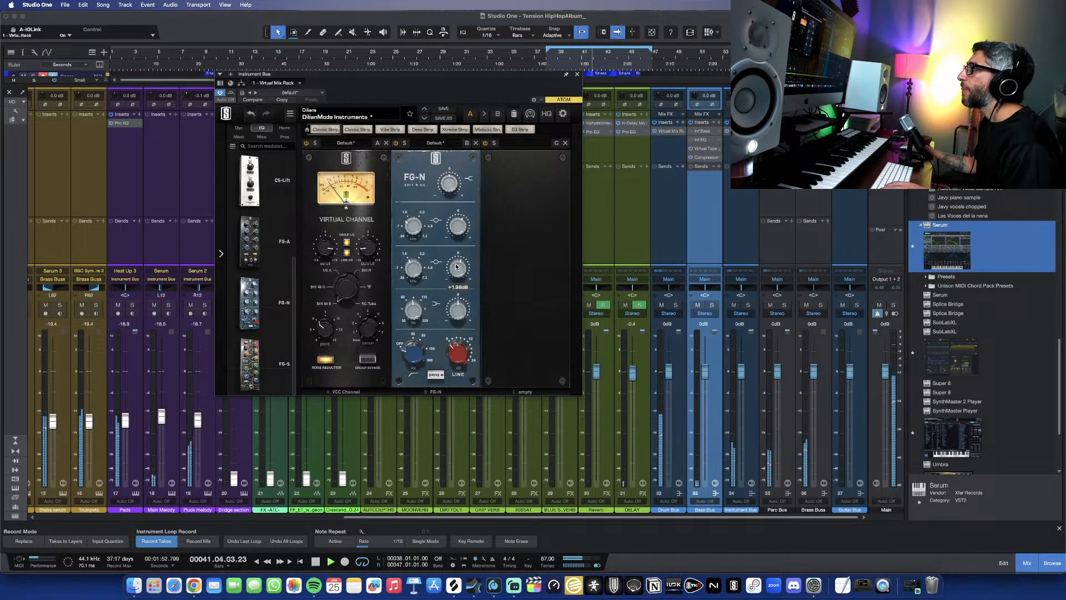
{"action": "left_click_drag", "start_coordinate": [456, 266], "coordinate": [456, 264]}
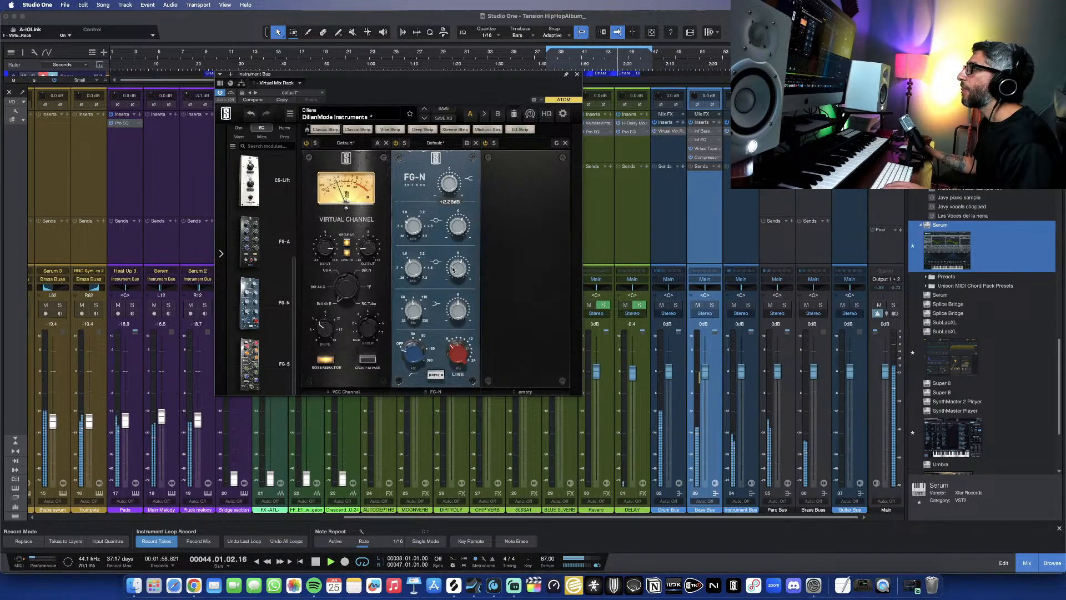
Step: Sweep the FG-N's high-pass filter frequency up and down to fine-tune the low cut on the Instrument Bus
{"action": "left_click_drag", "start_coordinate": [412, 353], "coordinate": [428, 287]}
{"action": "left_click_drag", "start_coordinate": [413, 352], "coordinate": [410, 400]}
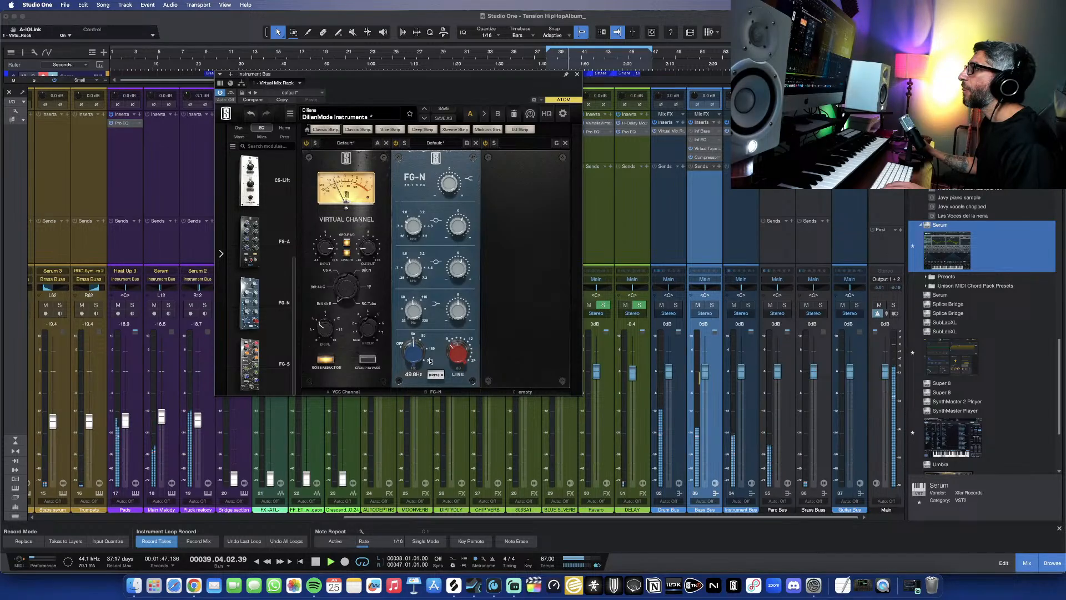
{"action": "left_click_drag", "start_coordinate": [413, 355], "coordinate": [415, 334]}
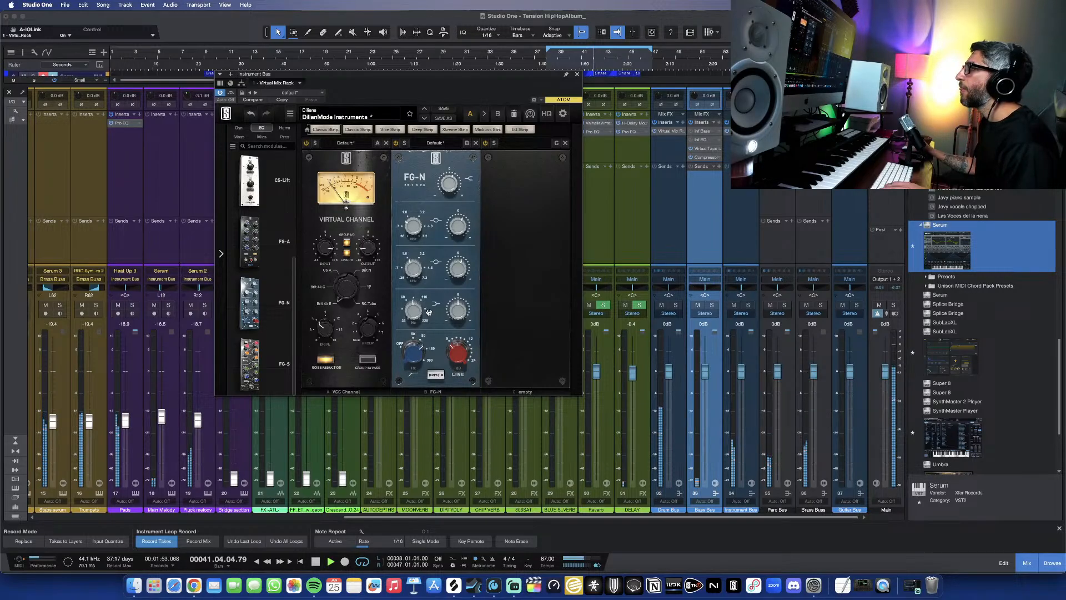
{"action": "mouse_move", "coordinate": [415, 314]}
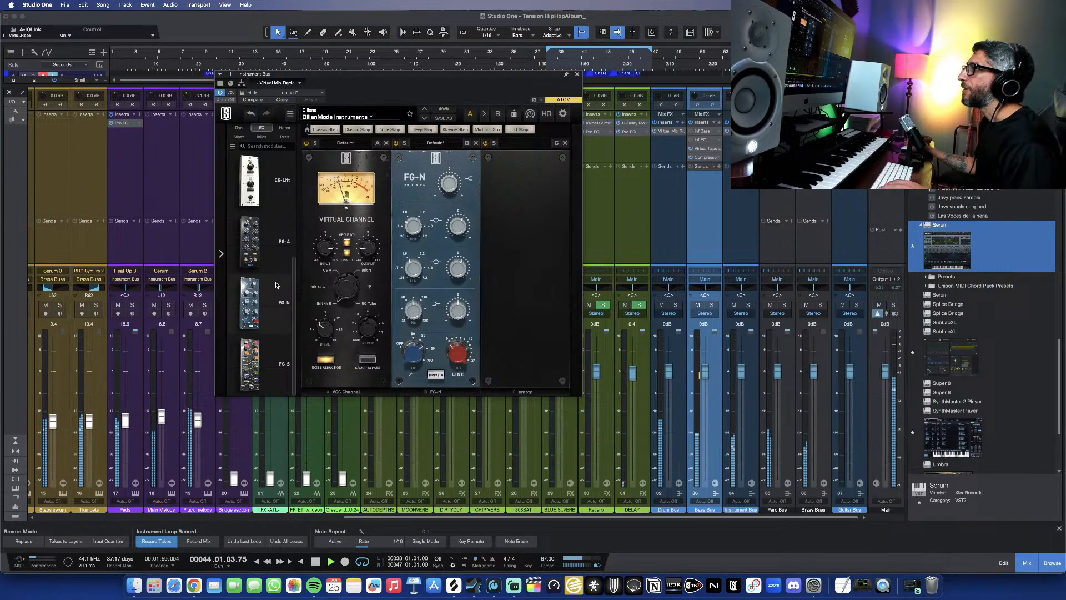
Step: Browse the rack's dynamics modules and add the FG-401 compressor to the third slot
{"action": "scroll", "coordinate": [276, 285], "scroll_direction": "up", "scroll_amount": 5}
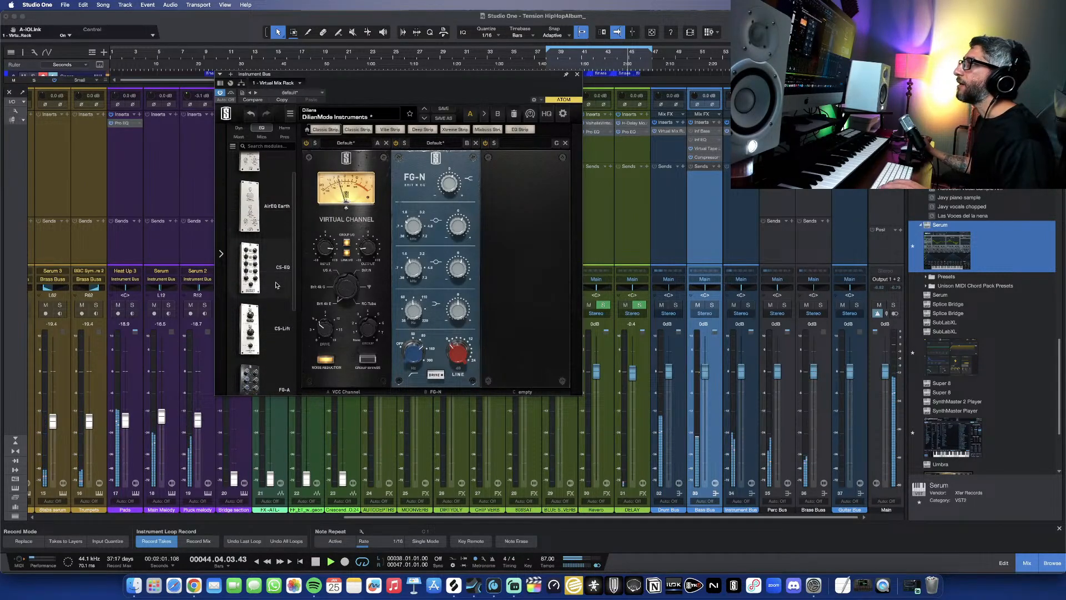
{"action": "left_click", "coordinate": [239, 128]}
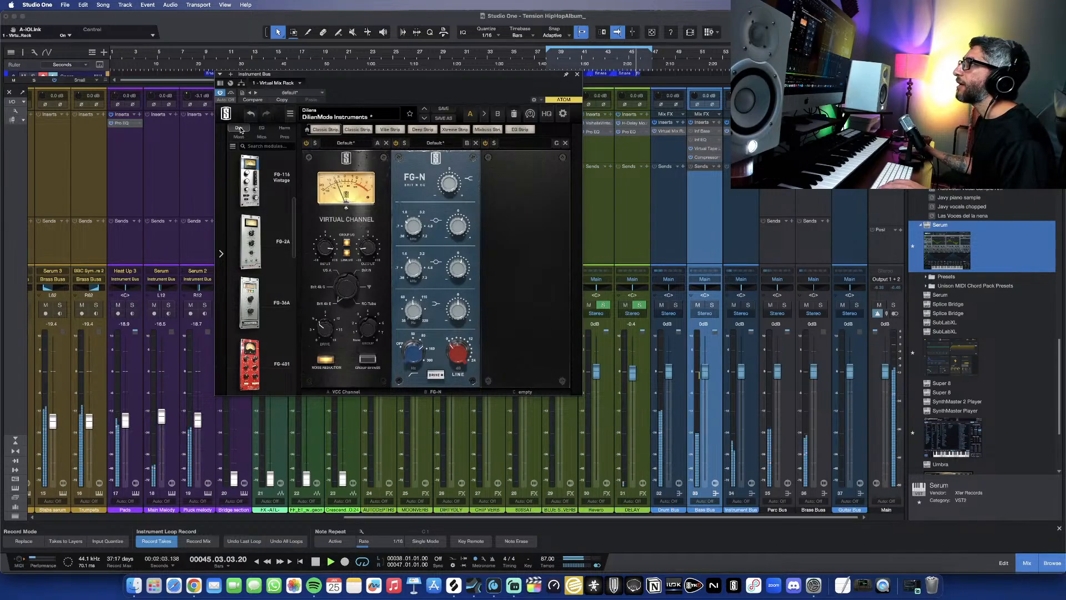
{"action": "scroll", "coordinate": [261, 261], "scroll_direction": "down", "scroll_amount": 4}
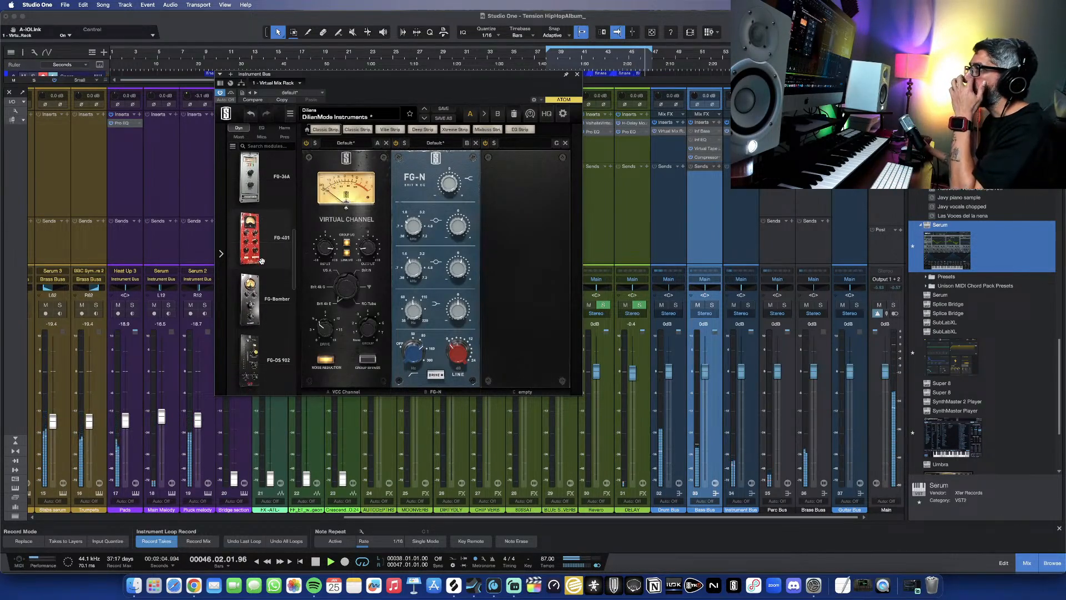
{"action": "left_click_drag", "start_coordinate": [261, 257], "coordinate": [496, 278]}
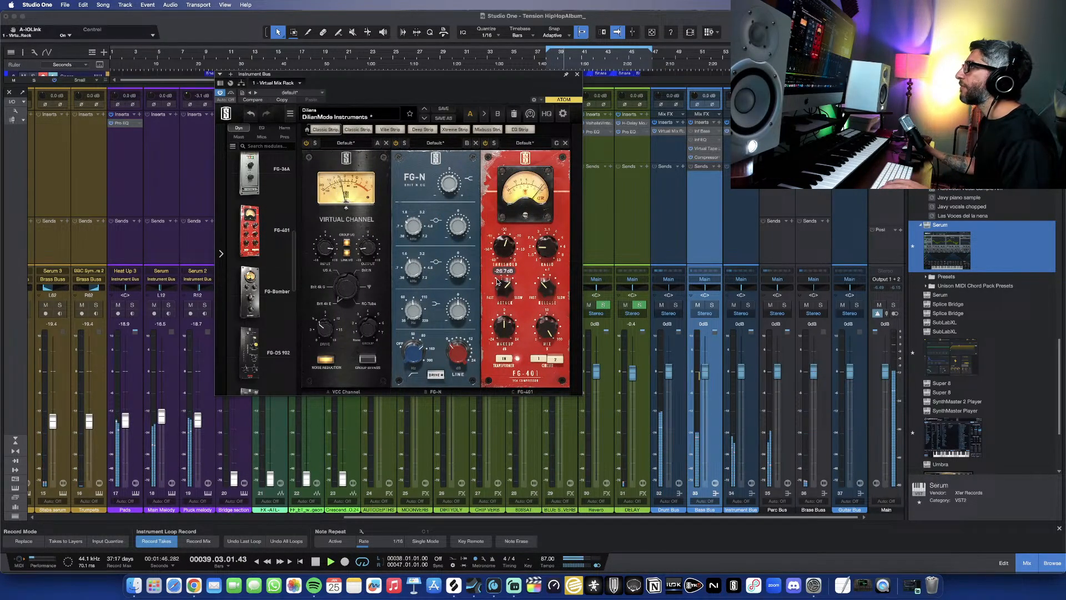
Step: Adjust the FG-401's ratio, lower its threshold, and raise the makeup gain to about +0.5 dB
{"action": "left_click_drag", "start_coordinate": [546, 245], "coordinate": [555, 215]}
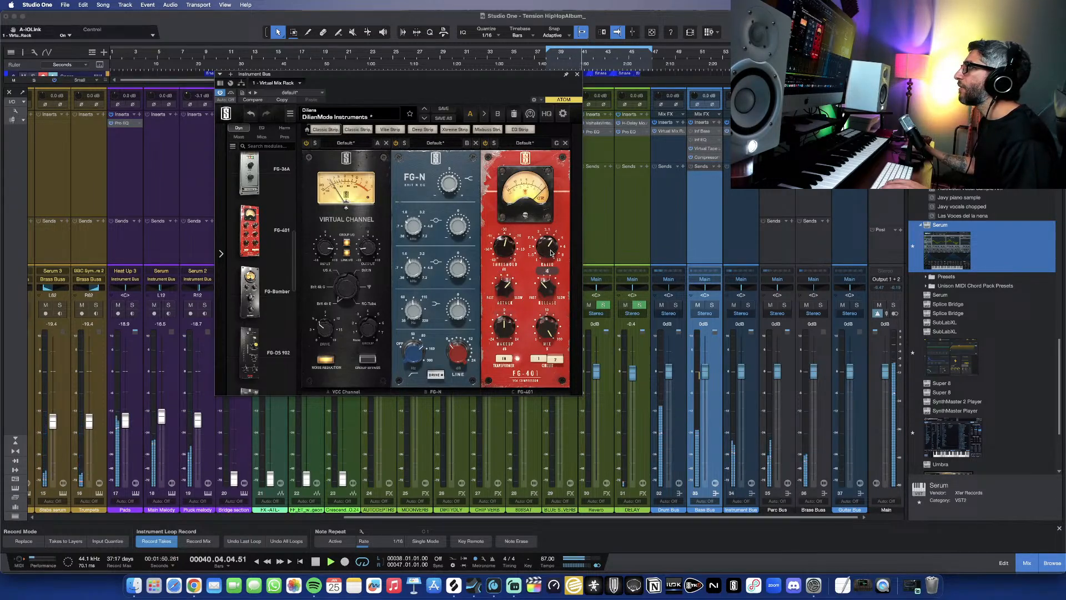
{"action": "left_click_drag", "start_coordinate": [502, 251], "coordinate": [504, 286]}
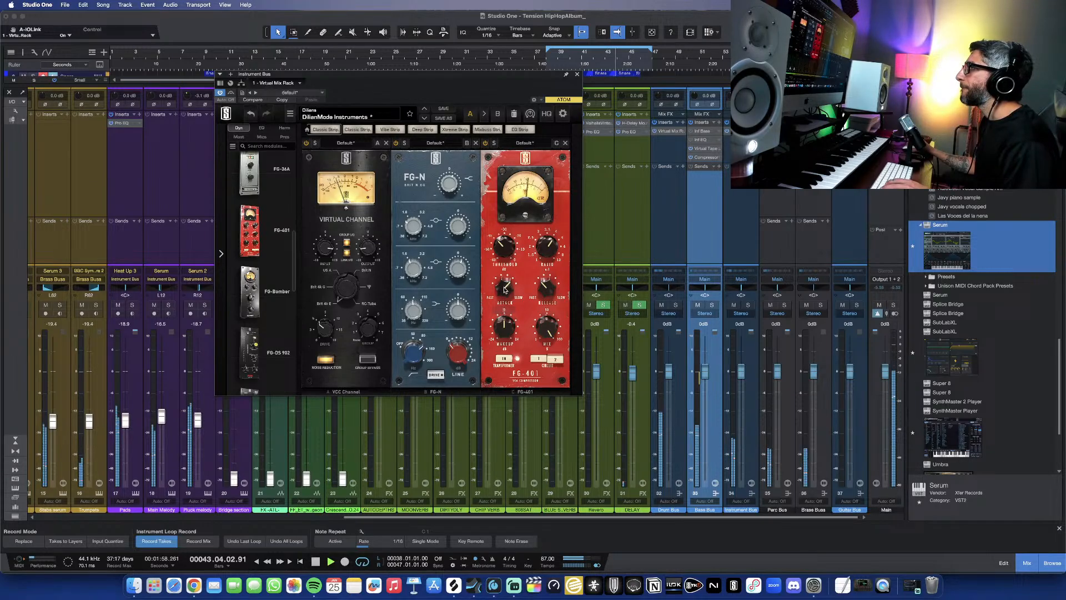
{"action": "mouse_move", "coordinate": [501, 335]}
{"action": "left_mouse_down"}
{"action": "mouse_move", "coordinate": [504, 315]}
{"action": "mouse_move", "coordinate": [502, 326]}
{"action": "left_mouse_up"}
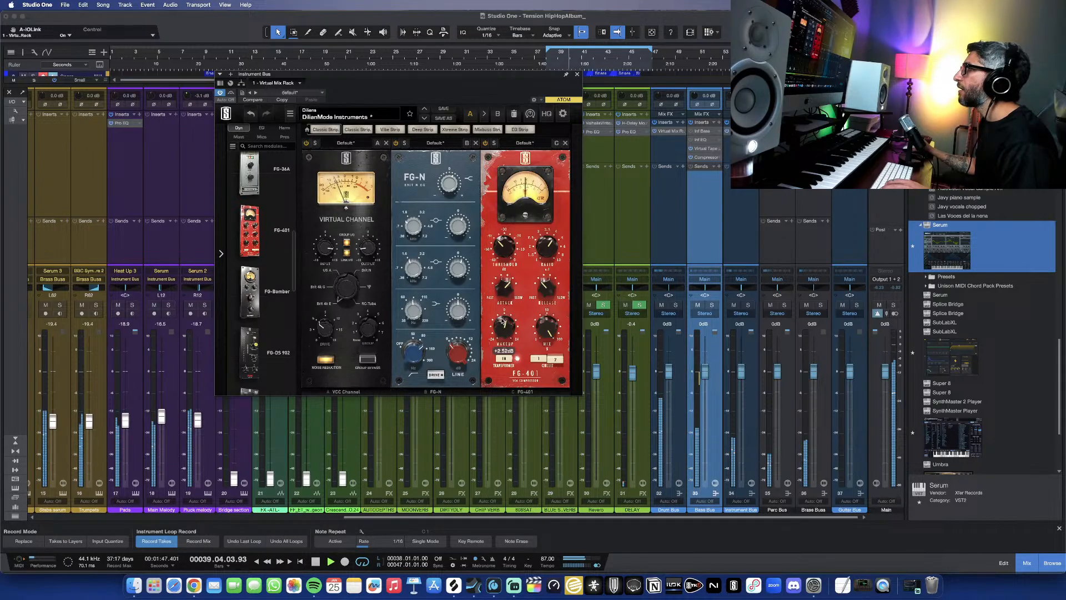
Step: Adjust attack, release, threshold and makeup of the FG-401 compressor on the Instrument Bus, bringing the threshold to about -25.8 dB
{"action": "left_click_drag", "start_coordinate": [502, 293], "coordinate": [497, 336]}
{"action": "left_click_drag", "start_coordinate": [544, 285], "coordinate": [546, 297]}
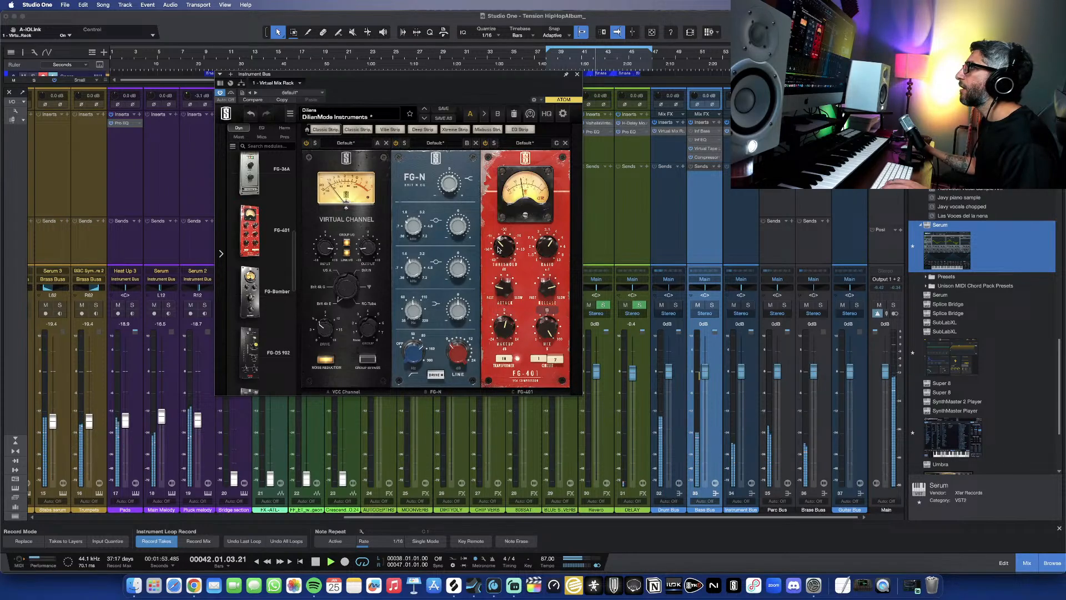
{"action": "left_click_drag", "start_coordinate": [497, 250], "coordinate": [498, 249]}
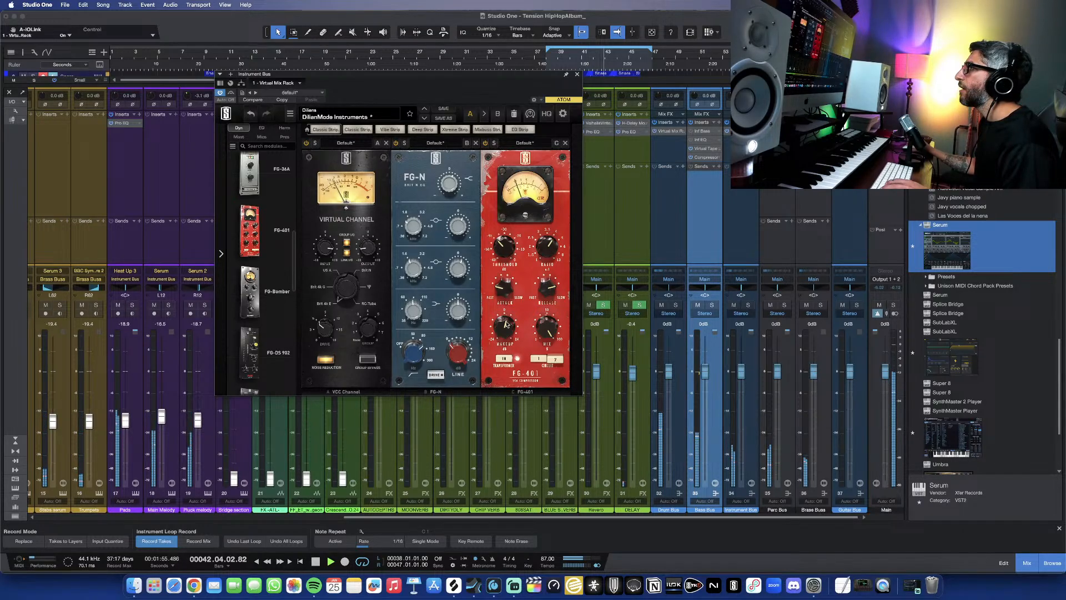
{"action": "left_click_drag", "start_coordinate": [506, 334], "coordinate": [507, 322]}
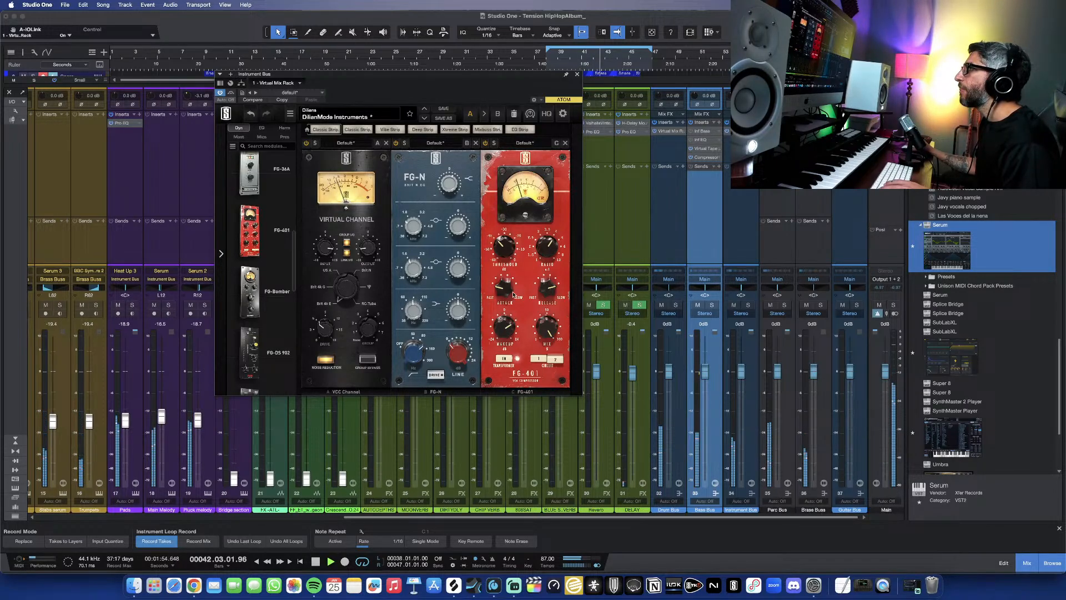
{"action": "left_click_drag", "start_coordinate": [503, 251], "coordinate": [505, 238]}
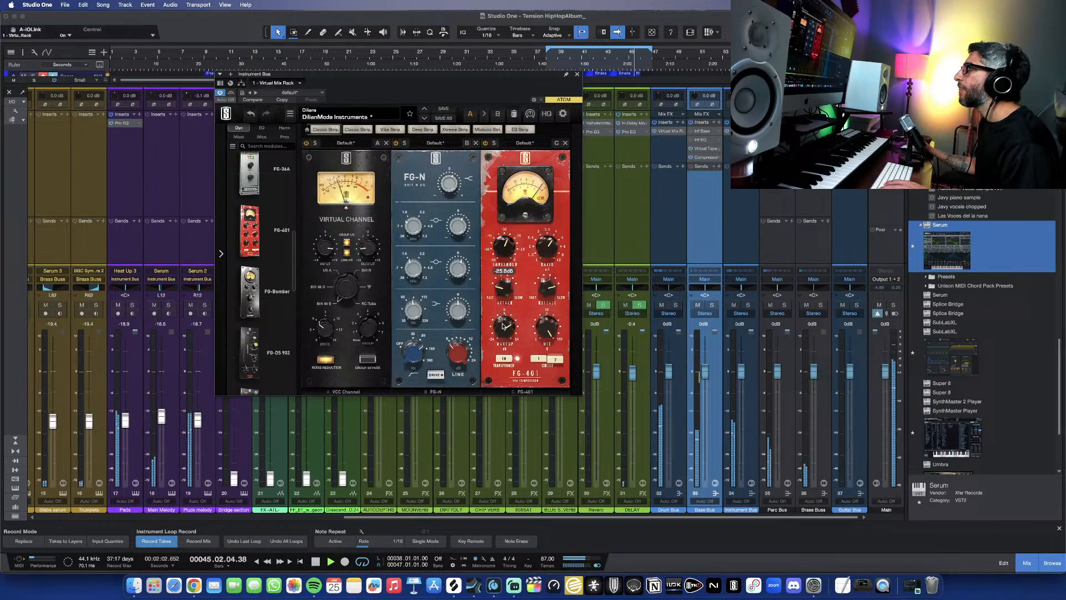
{"action": "left_click_drag", "start_coordinate": [503, 330], "coordinate": [503, 335]}
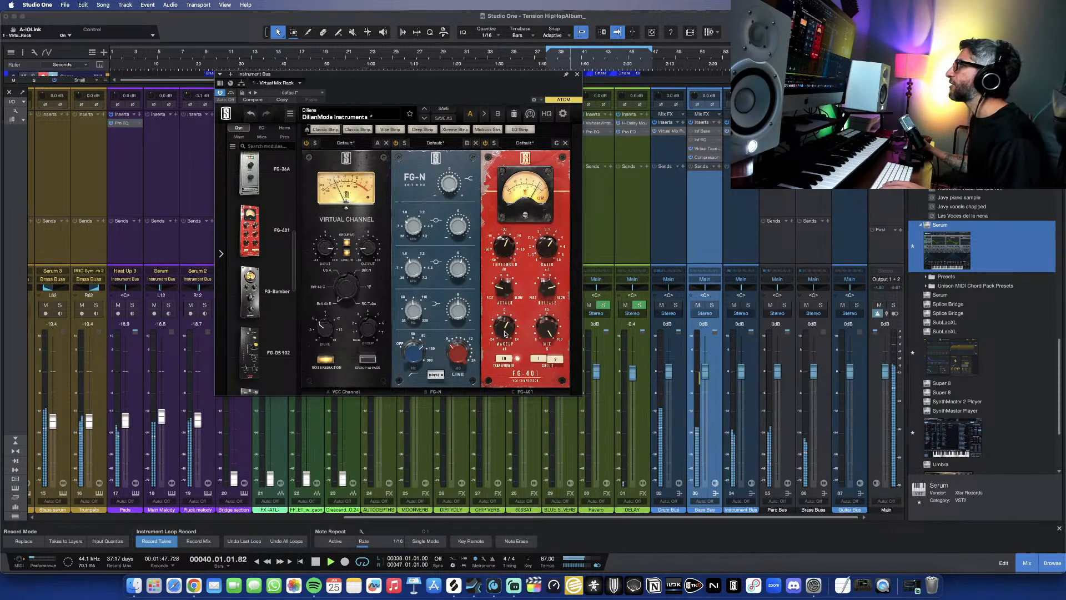
{"action": "mouse_move", "coordinate": [505, 334]}
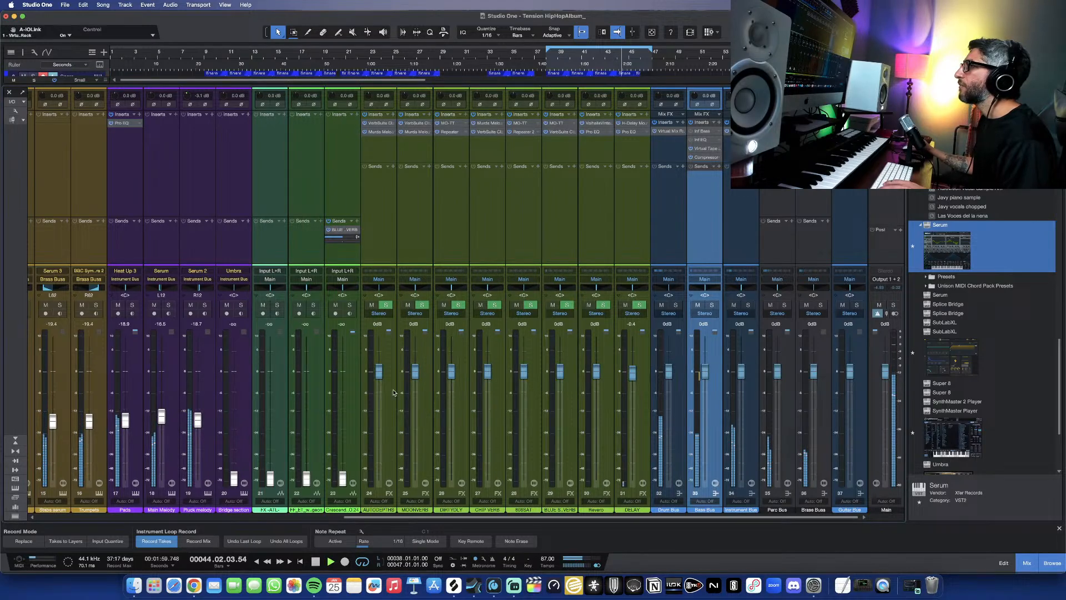
Step: Lower the volume of the Pads channel to -20.1 dB
{"action": "scroll", "coordinate": [371, 403], "scroll_direction": "left", "scroll_amount": 3}
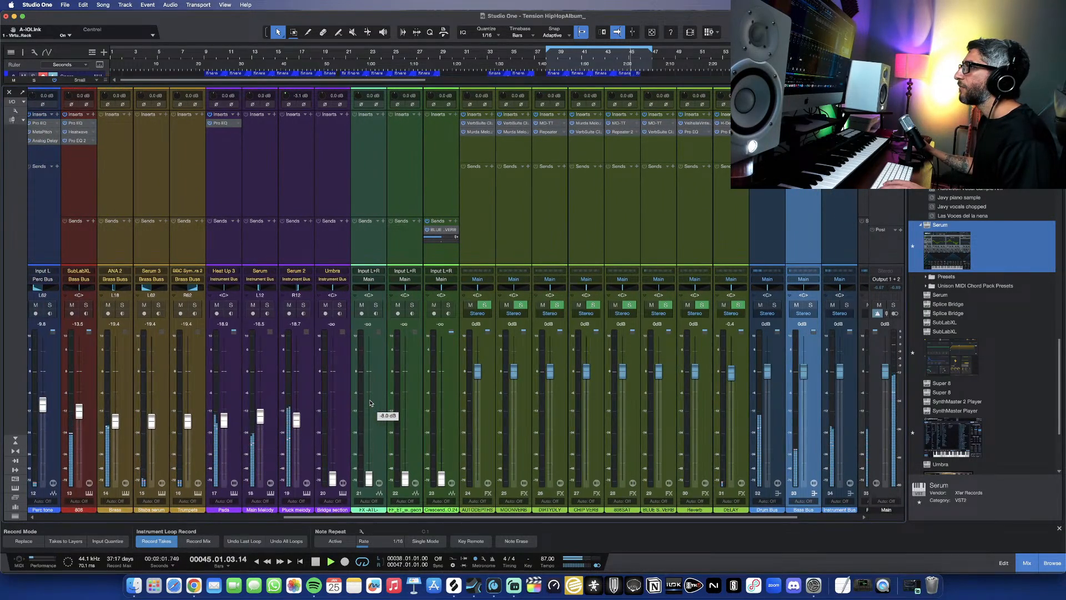
{"action": "left_click_drag", "start_coordinate": [227, 425], "coordinate": [226, 428]}
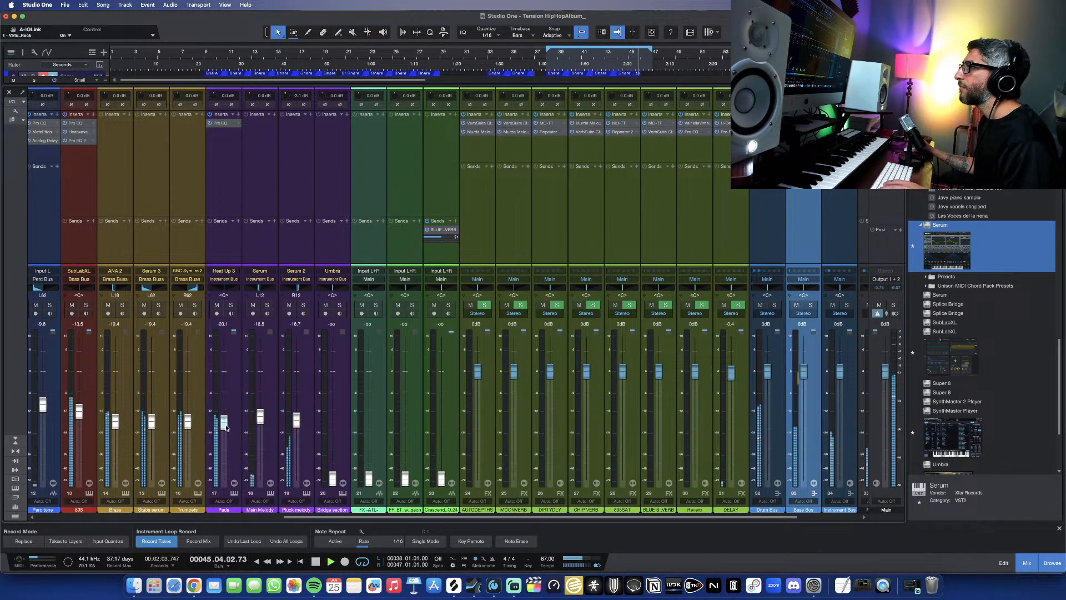
Step: Open the Virtual Mix Rack on the Instrument Bus and add the Revival mastering module after the FG-401
{"action": "scroll", "coordinate": [320, 414], "scroll_direction": "right", "scroll_amount": 3}
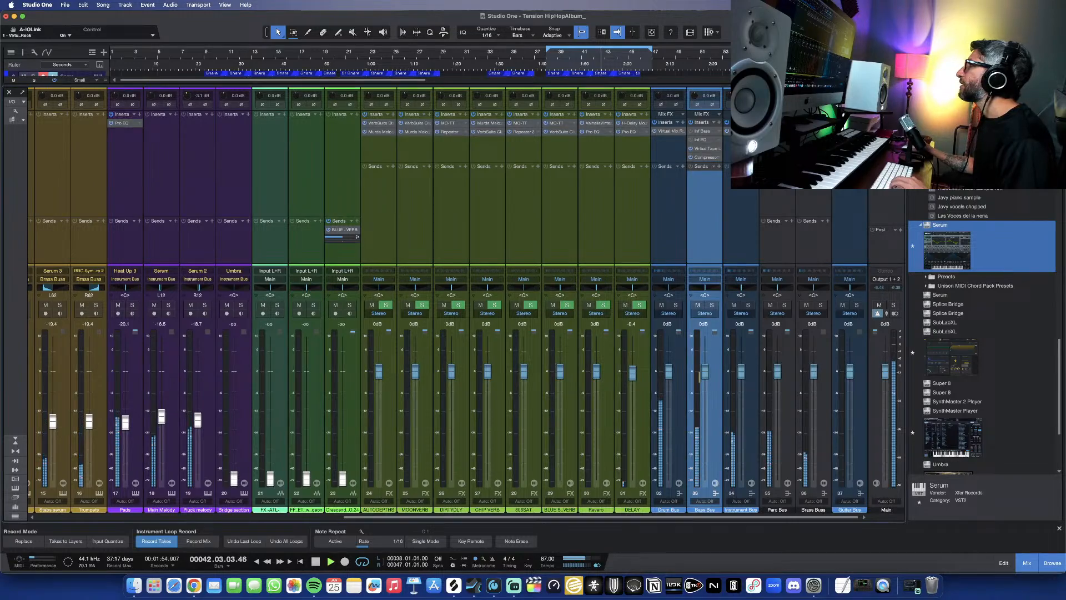
{"action": "key", "text": "Right"}
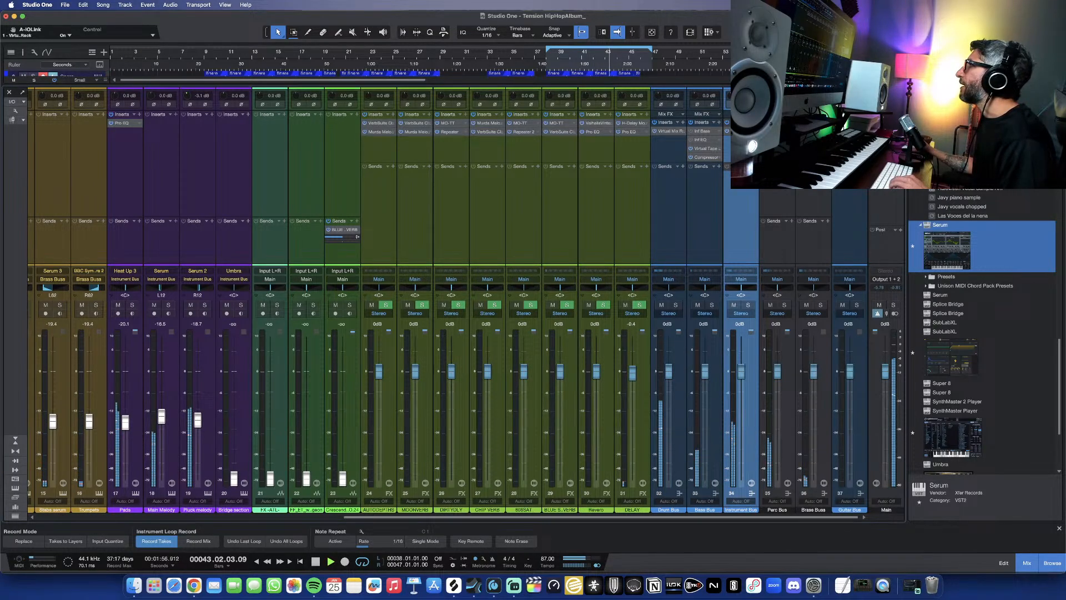
{"action": "scroll", "coordinate": [259, 274], "scroll_direction": "down", "scroll_amount": 3}
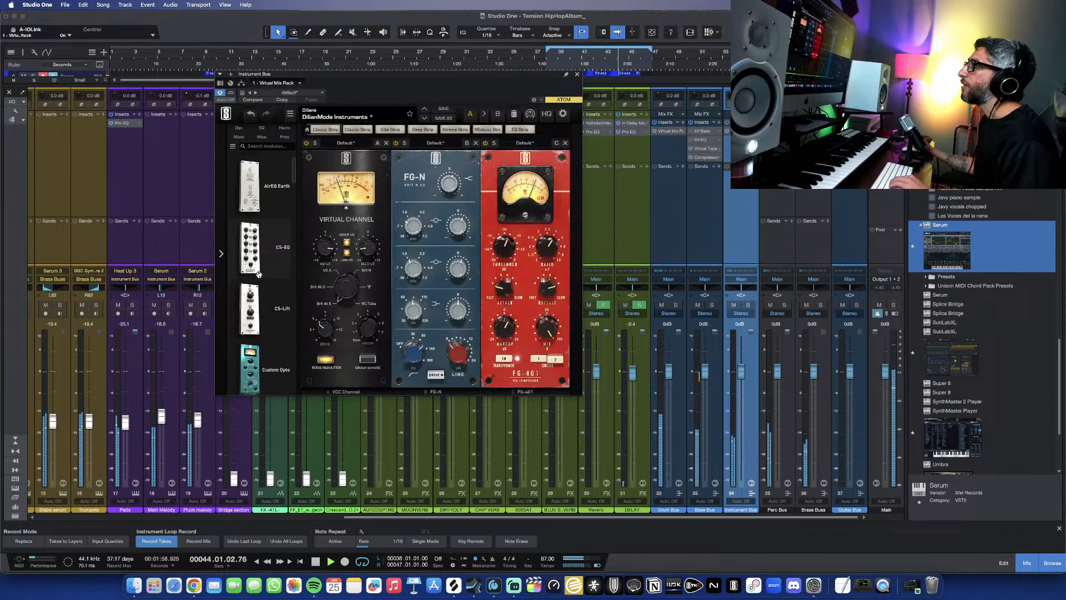
{"action": "scroll", "coordinate": [259, 274], "scroll_direction": "down", "scroll_amount": 3}
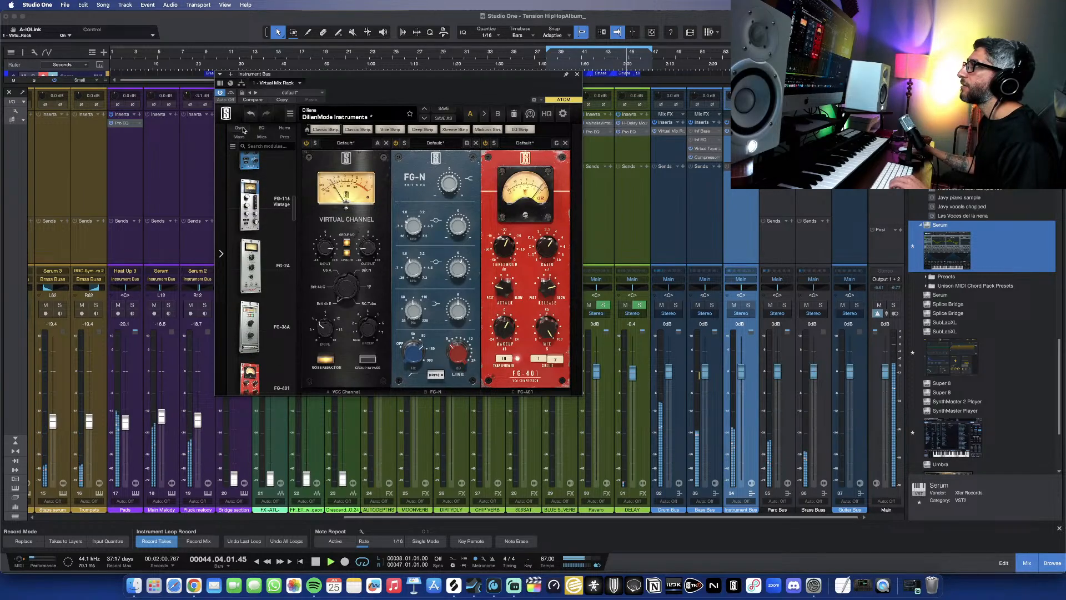
{"action": "left_click", "coordinate": [240, 137]}
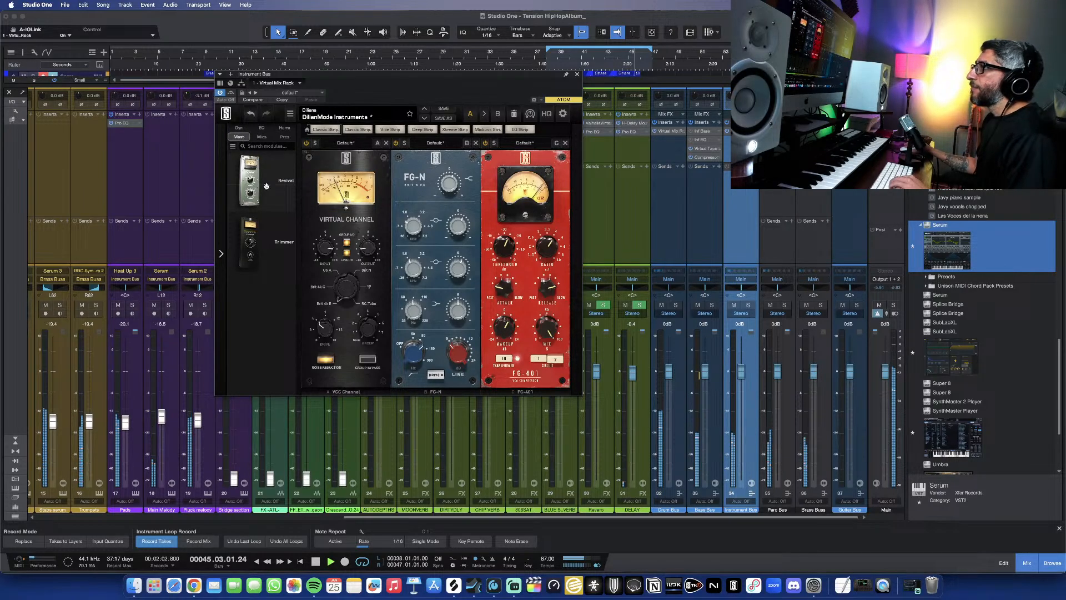
{"action": "left_click_drag", "start_coordinate": [250, 180], "coordinate": [606, 215]}
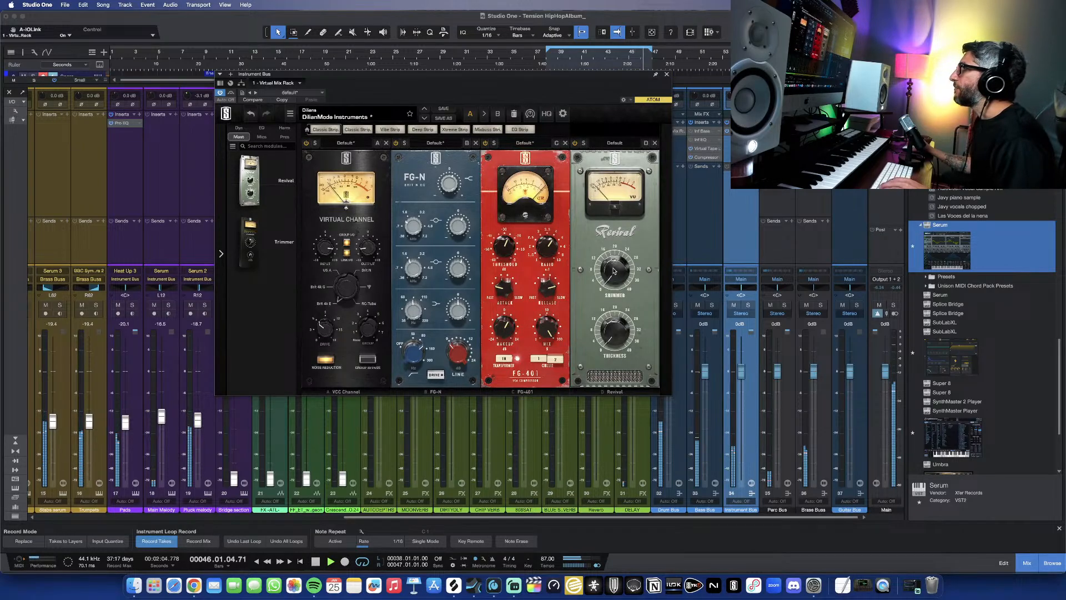
Step: Tune the Revival module to about 2.63 Shimmer and about 11.8 Thickness
{"action": "left_click_drag", "start_coordinate": [612, 271], "coordinate": [611, 253]}
{"action": "left_click_drag", "start_coordinate": [611, 329], "coordinate": [611, 315]}
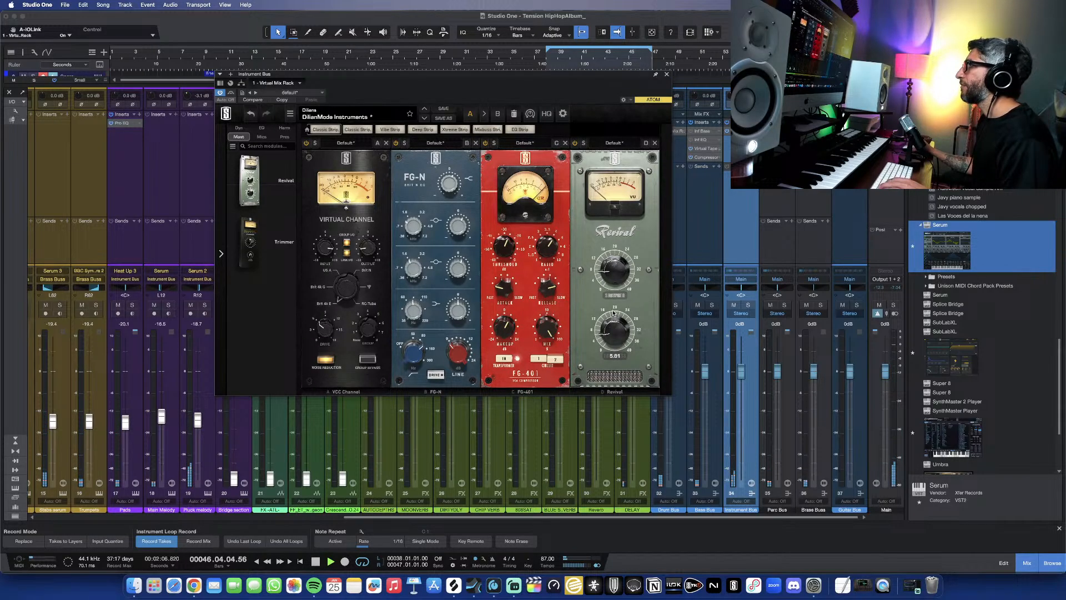
{"action": "mouse_move", "coordinate": [616, 267]}
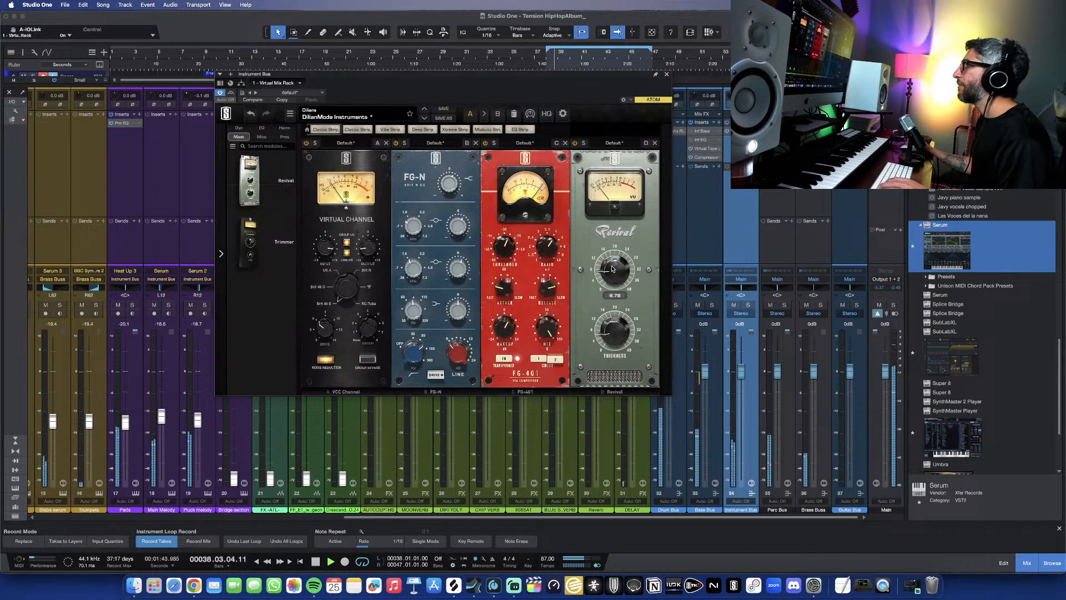
{"action": "left_click_drag", "start_coordinate": [612, 268], "coordinate": [614, 259]}
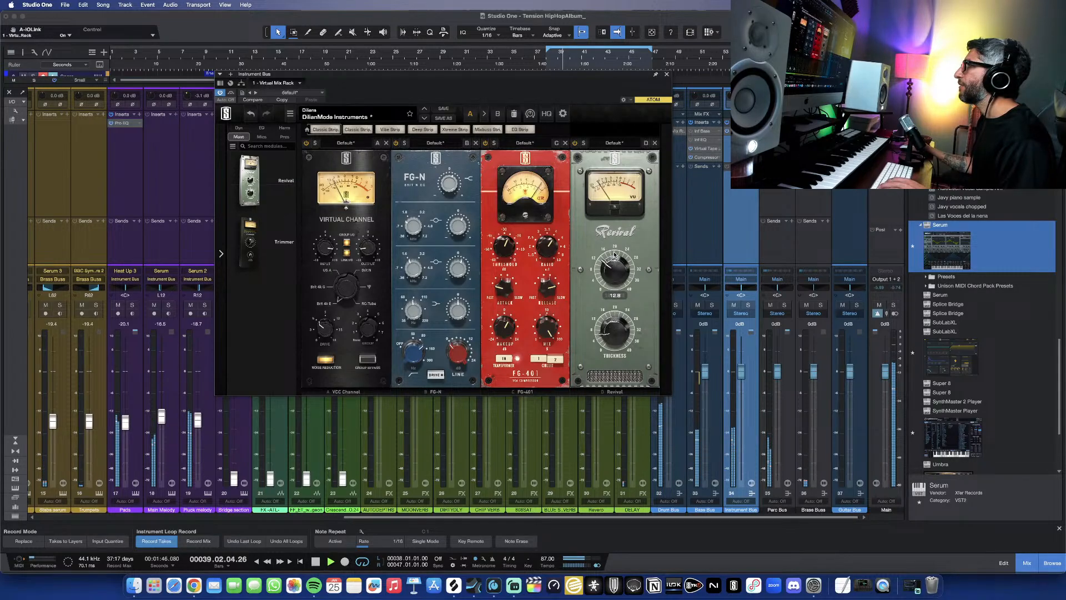
{"action": "left_click_drag", "start_coordinate": [609, 261], "coordinate": [609, 265]}
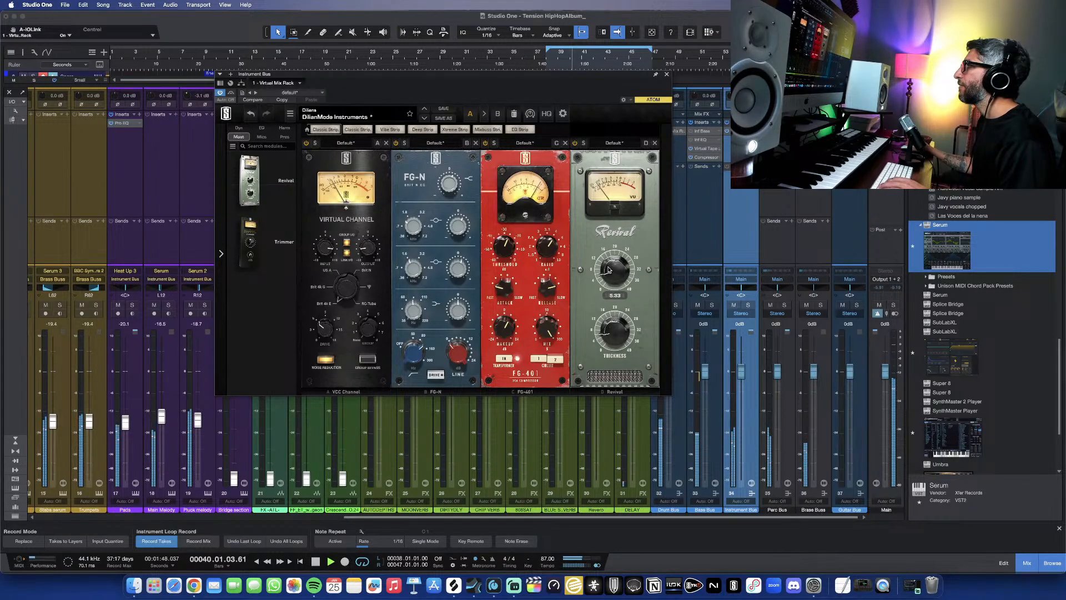
{"action": "left_click_drag", "start_coordinate": [608, 313], "coordinate": [609, 319]}
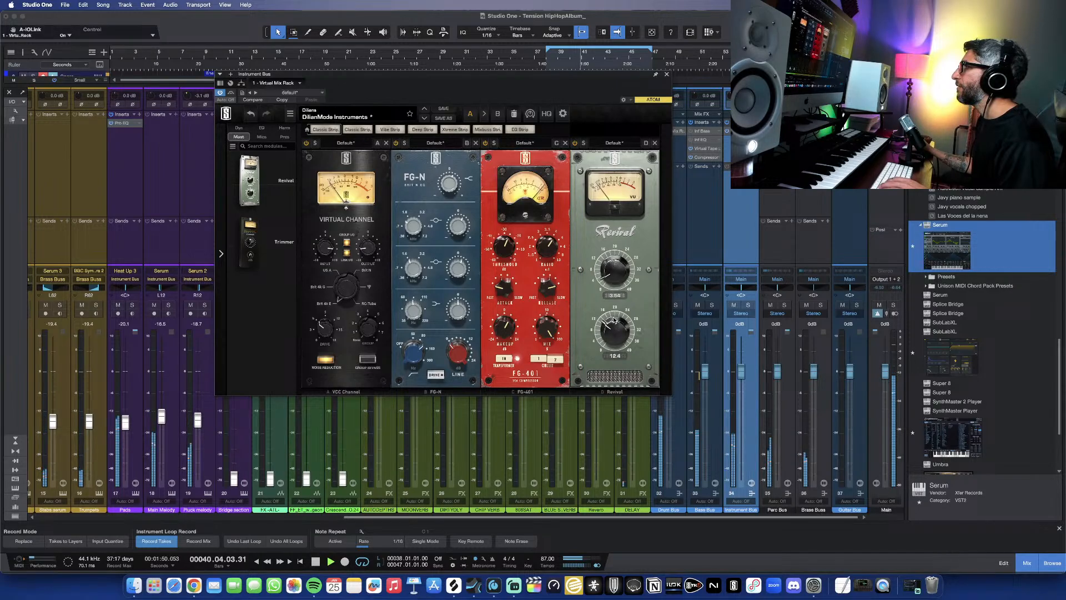
{"action": "left_click_drag", "start_coordinate": [611, 270], "coordinate": [611, 273]}
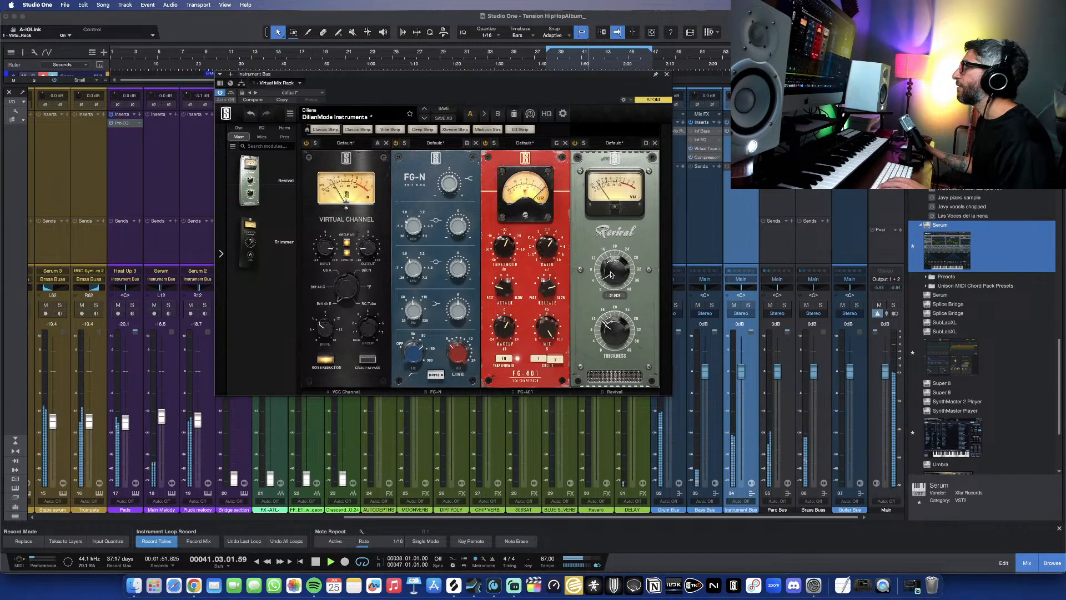
{"action": "left_click", "coordinate": [615, 326]}
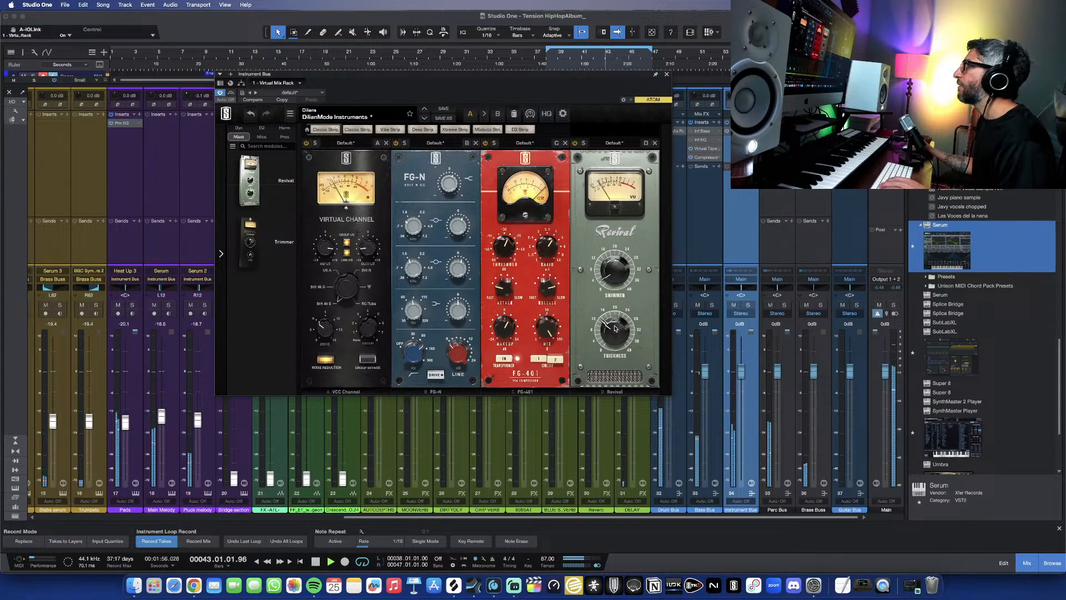
{"action": "mouse_move", "coordinate": [612, 329]}
{"action": "left_mouse_down"}
{"action": "mouse_move", "coordinate": [620, 289]}
{"action": "mouse_move", "coordinate": [614, 334]}
{"action": "left_mouse_up"}
{"action": "mouse_move", "coordinate": [621, 283]}
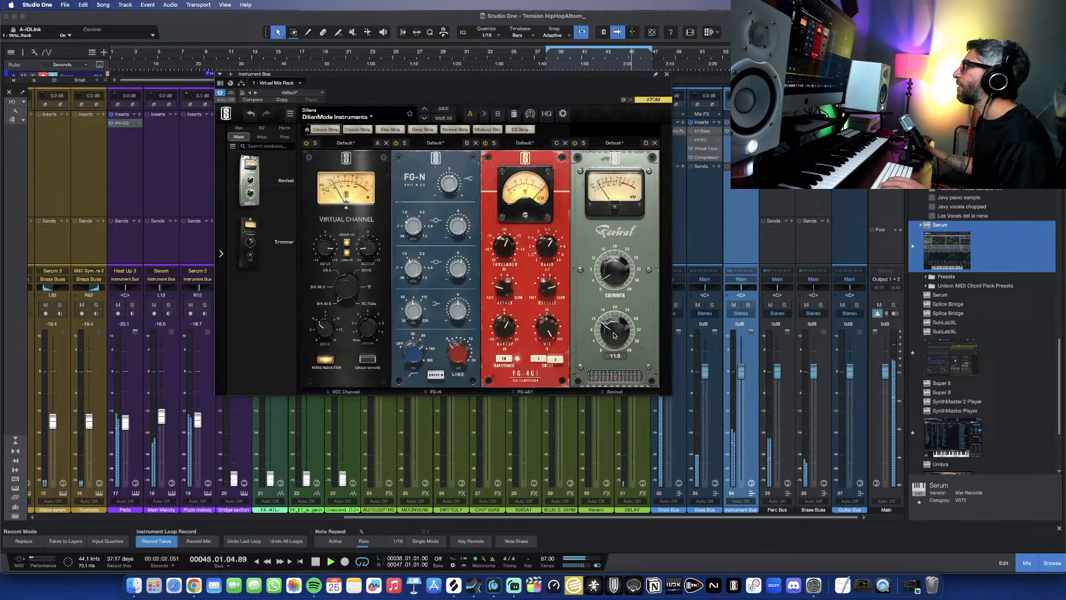
Step: Sweep the Revival module's Shimmer up to about 35.3, bring it back down, and close the rack window
{"action": "left_click_drag", "start_coordinate": [613, 281], "coordinate": [625, 224]}
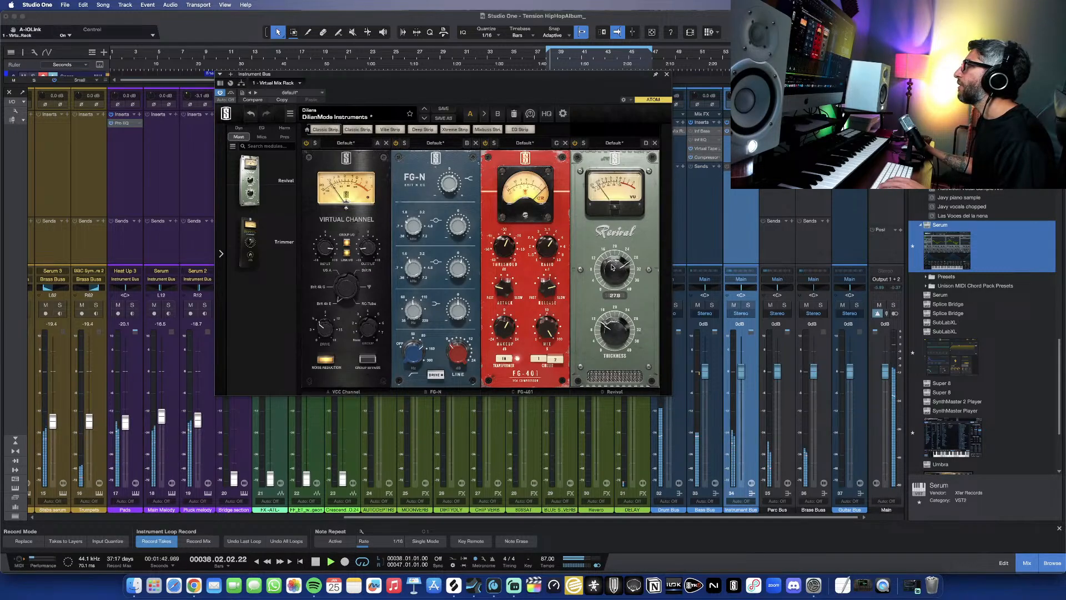
{"action": "left_click_drag", "start_coordinate": [612, 267], "coordinate": [616, 250]}
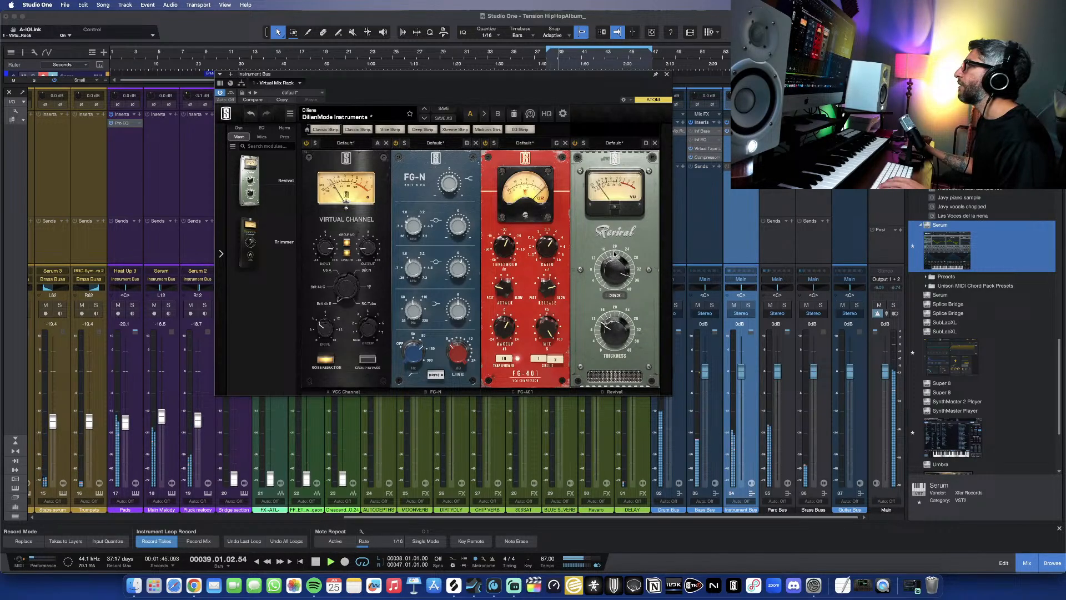
{"action": "left_click_drag", "start_coordinate": [612, 279], "coordinate": [614, 312]}
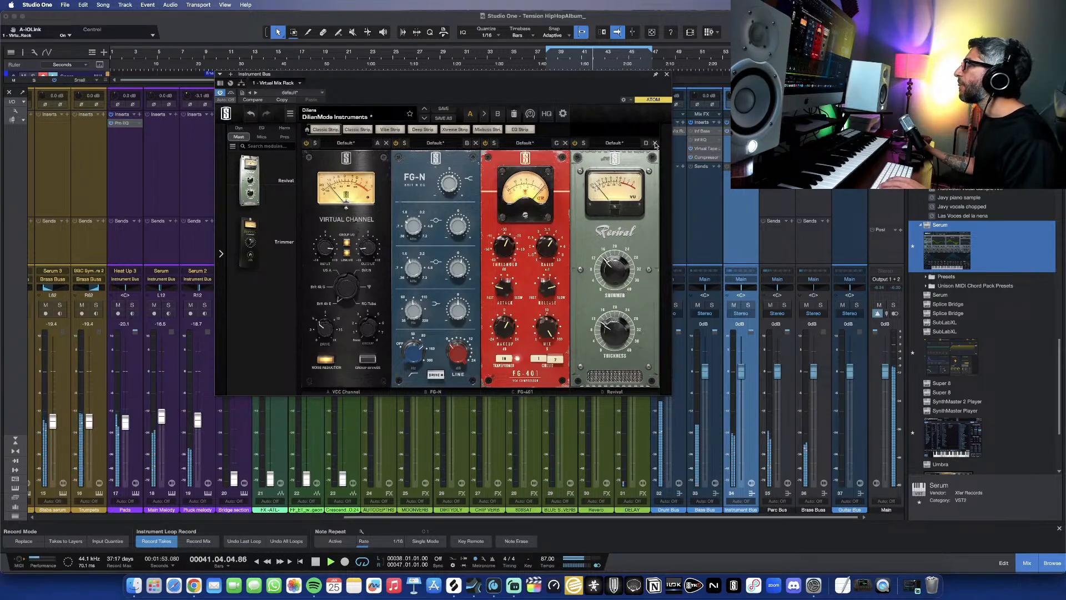
{"action": "left_click", "coordinate": [667, 75]}
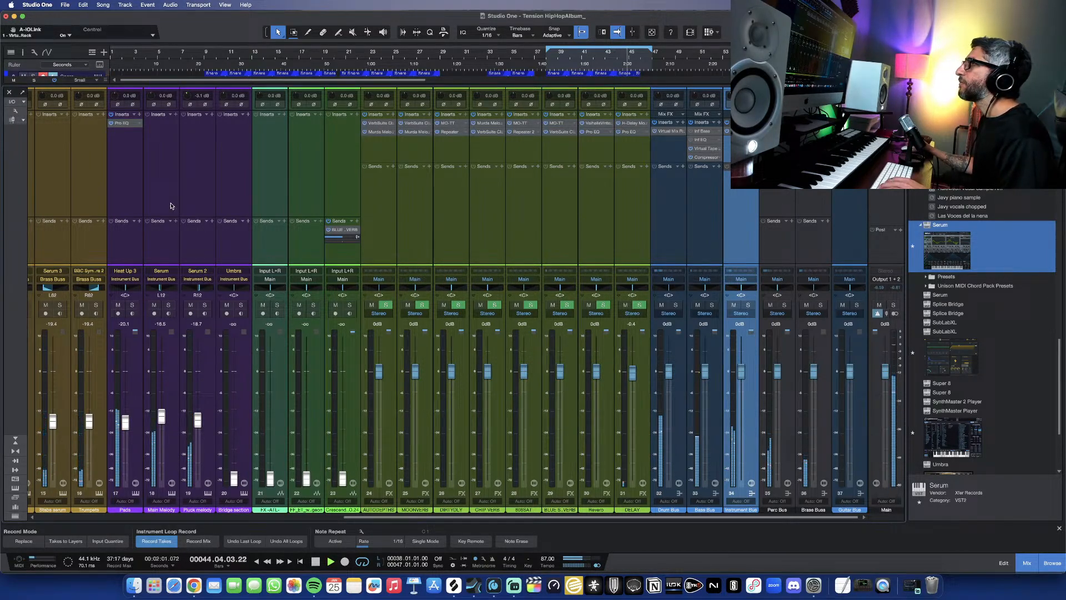
Step: Insert the stock Compressor on the 808 channel and feed its sidechain from the Kick track
{"action": "scroll", "coordinate": [166, 205], "scroll_direction": "left", "scroll_amount": 10}
{"action": "left_click", "coordinate": [350, 172]}
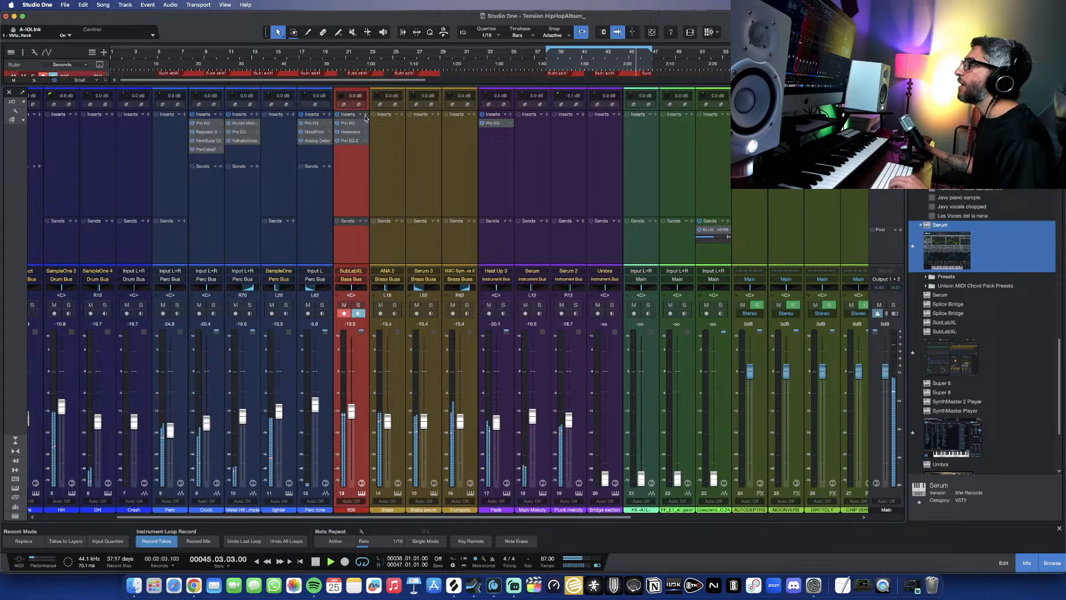
{"action": "left_click", "coordinate": [361, 115]}
{"action": "type", "text": "compr"}
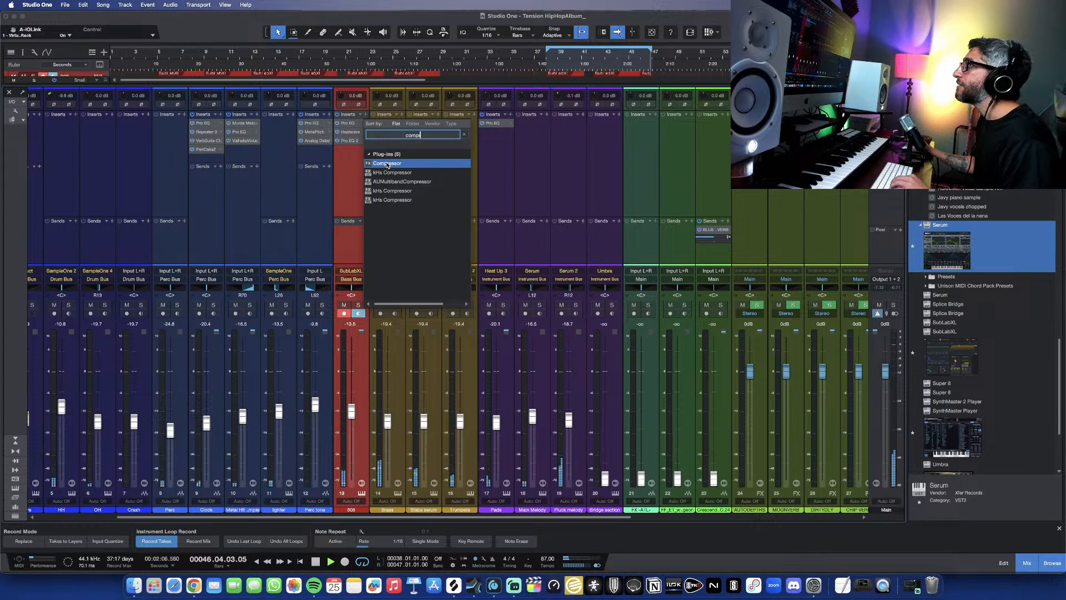
{"action": "key", "text": "Return"}
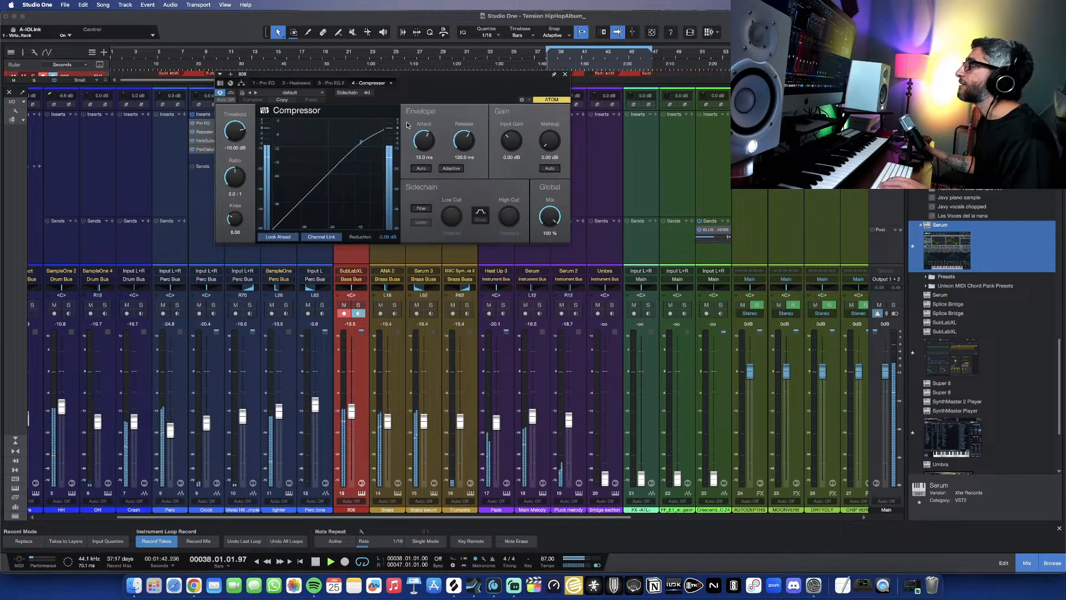
{"action": "left_click", "coordinate": [367, 93]}
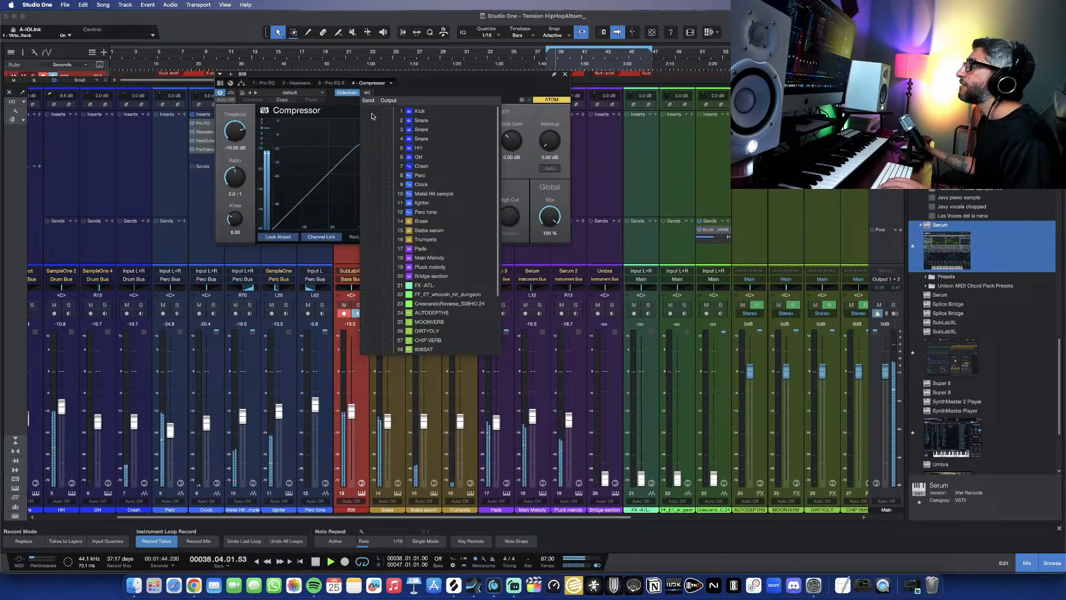
{"action": "left_click", "coordinate": [438, 94]}
Step: Set the 808 compressor to 0.16 ms attack, 3.64 ms release, -18.84 dB threshold and 6.3:1 ratio, and close its window
{"action": "left_click_drag", "start_coordinate": [424, 141], "coordinate": [413, 168]}
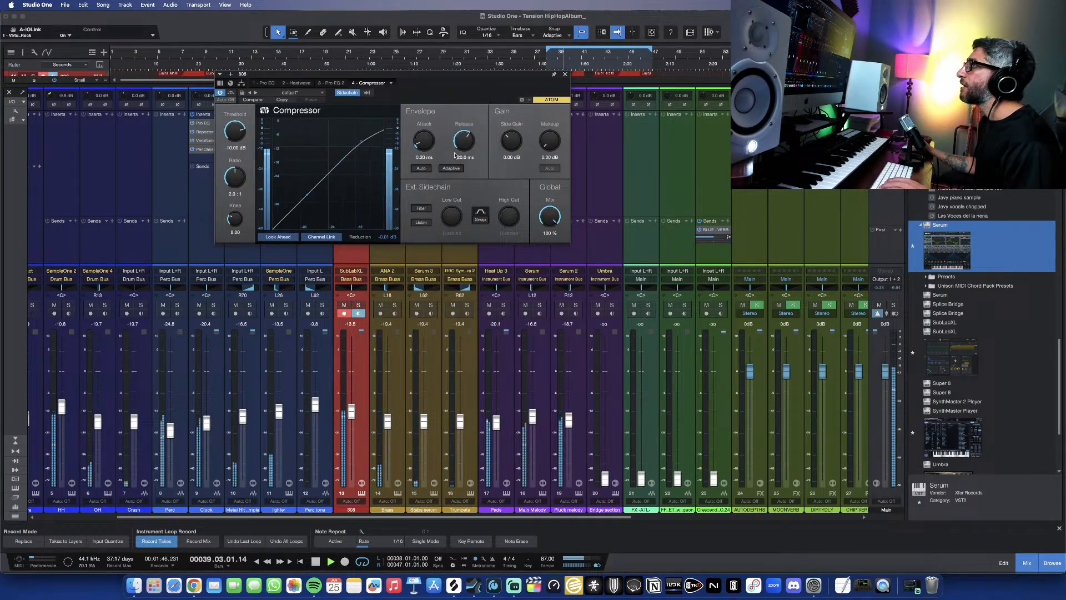
{"action": "left_click_drag", "start_coordinate": [462, 140], "coordinate": [457, 162]}
{"action": "mouse_move", "coordinate": [229, 135]}
{"action": "left_mouse_down"}
{"action": "mouse_move", "coordinate": [237, 177]}
{"action": "mouse_move", "coordinate": [238, 120]}
{"action": "left_mouse_up"}
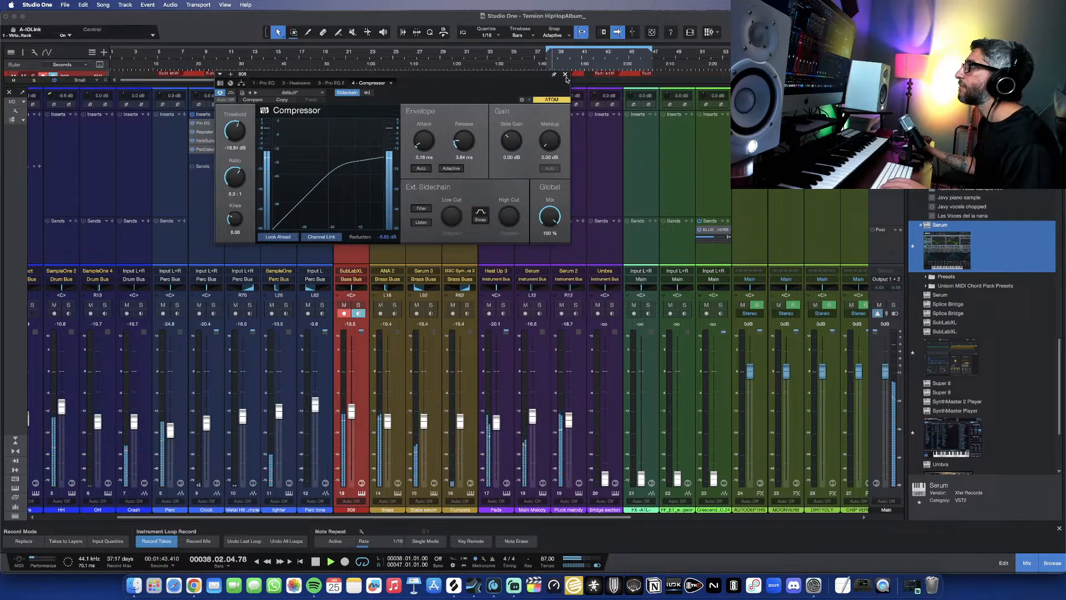
{"action": "left_click", "coordinate": [565, 75]}
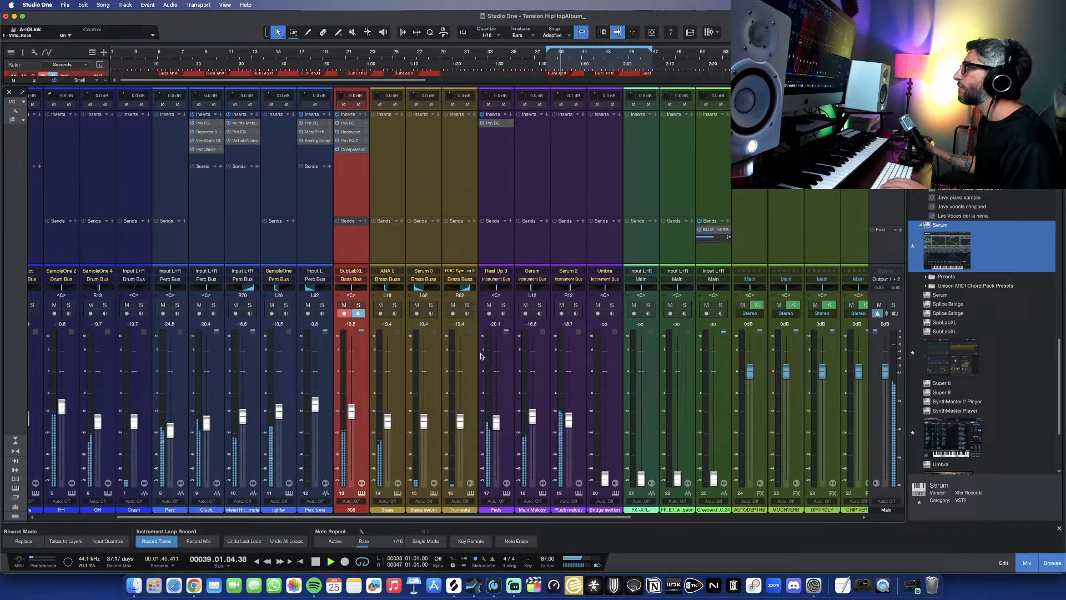
Step: Insert the Wider plug-in on the Brass Buss and set its stereo width to 50%
{"action": "scroll", "coordinate": [481, 356], "scroll_direction": "right", "scroll_amount": 10}
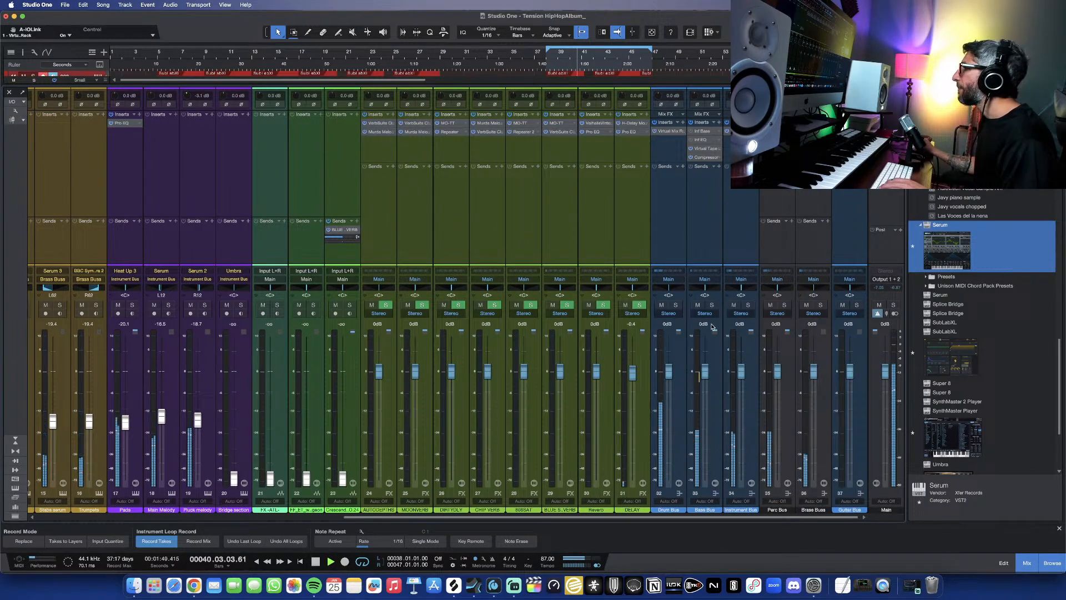
{"action": "left_click", "coordinate": [827, 114]}
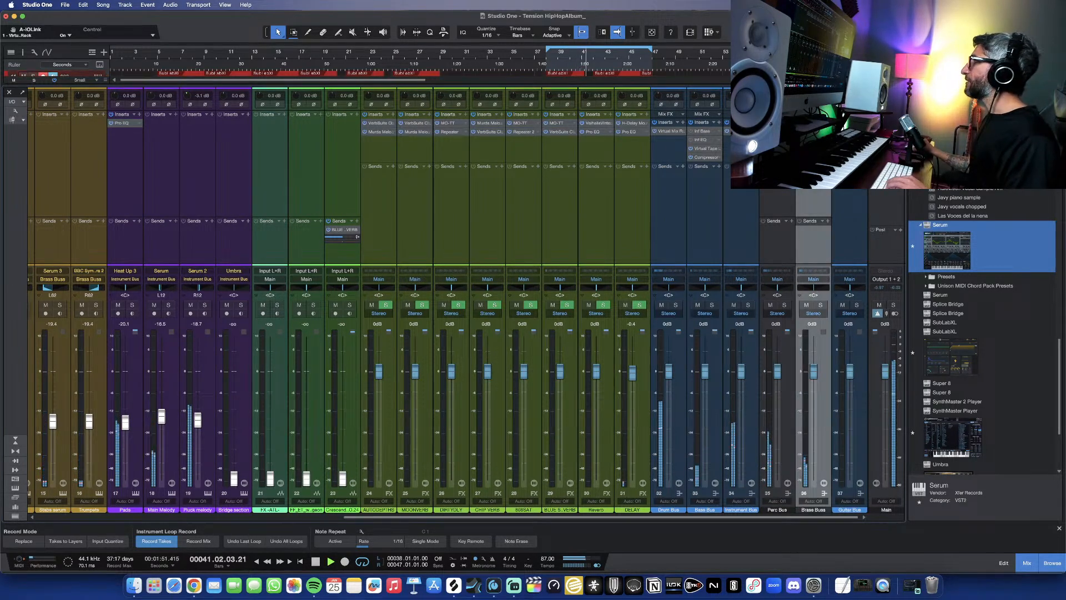
{"action": "type", "text": "w"}
{"action": "left_click", "coordinate": [842, 217]}
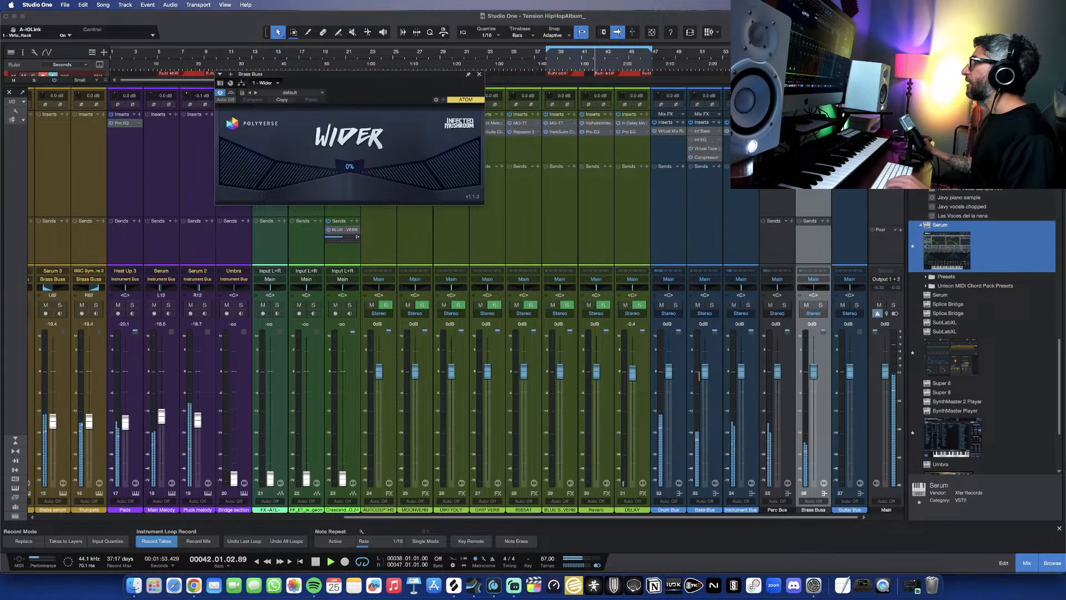
{"action": "left_click_drag", "start_coordinate": [369, 172], "coordinate": [402, 176]}
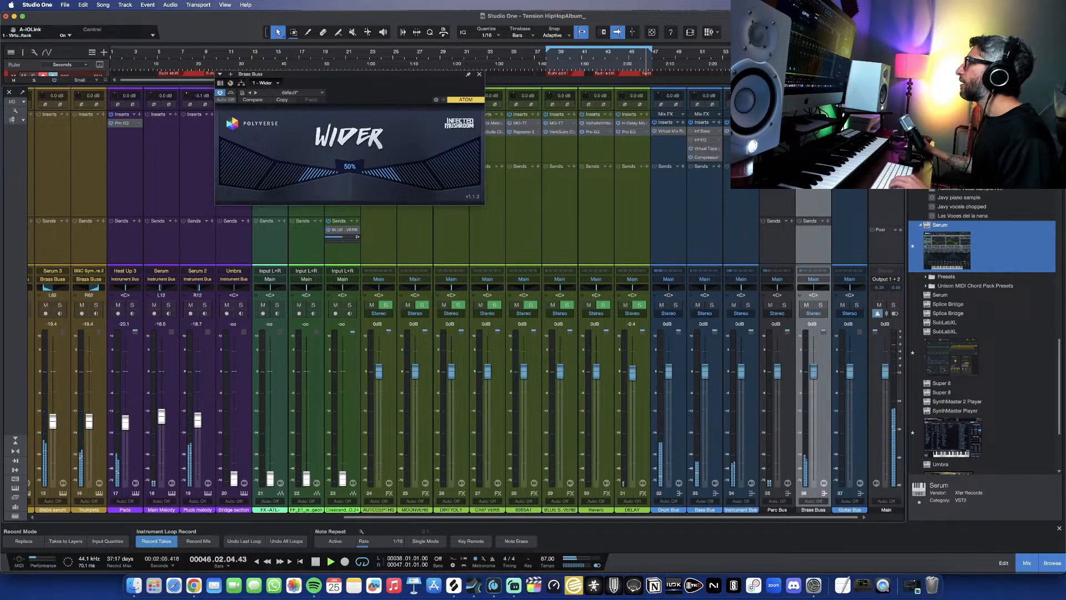
Step: Add Virtual Mix Rack after Wider on the Brass Buss and load the user preset VCC Start
{"action": "left_click", "coordinate": [828, 122]}
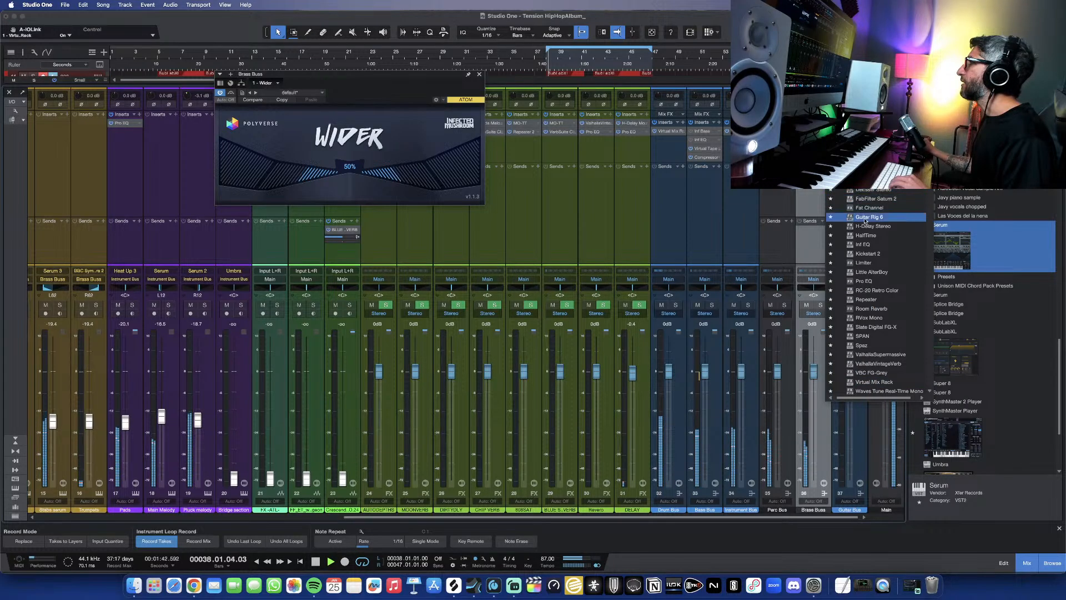
{"action": "scroll", "coordinate": [869, 300], "scroll_direction": "down", "scroll_amount": 3}
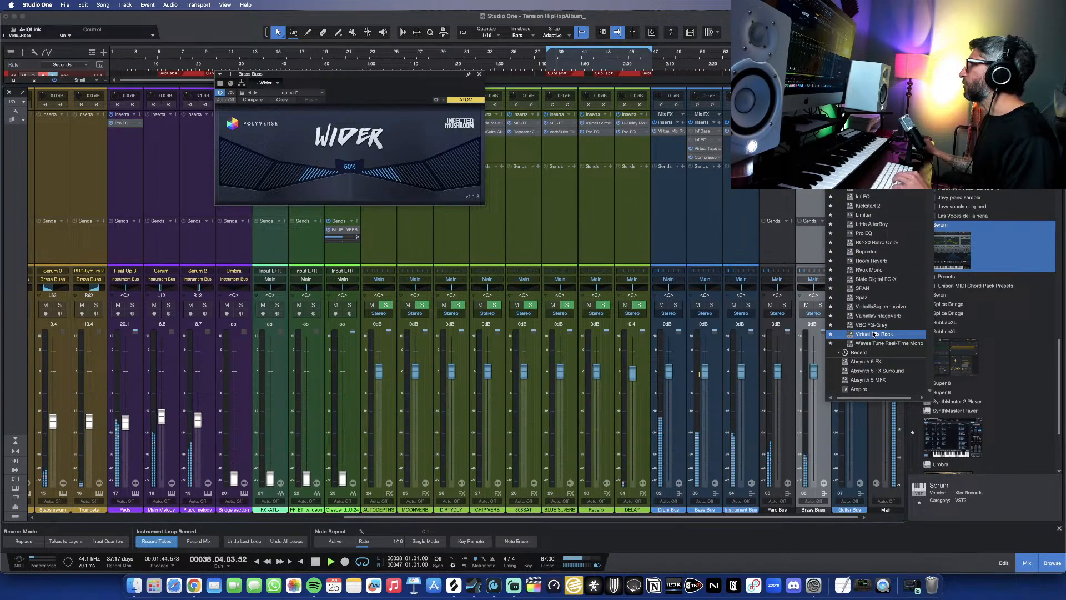
{"action": "left_click", "coordinate": [874, 334]}
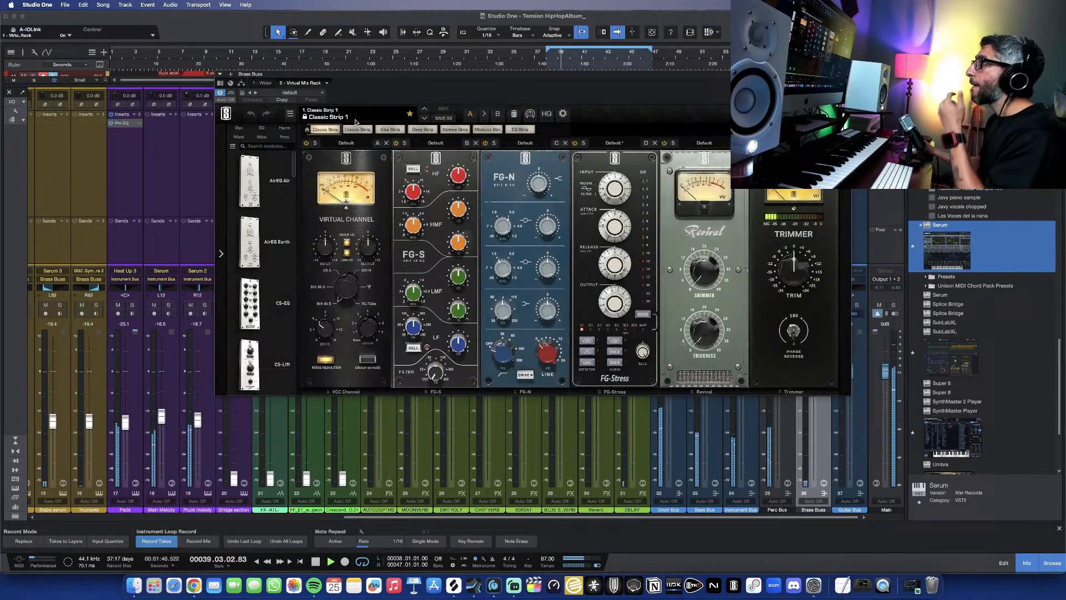
{"action": "left_click", "coordinate": [354, 118]}
{"action": "mouse_move", "coordinate": [348, 228]}
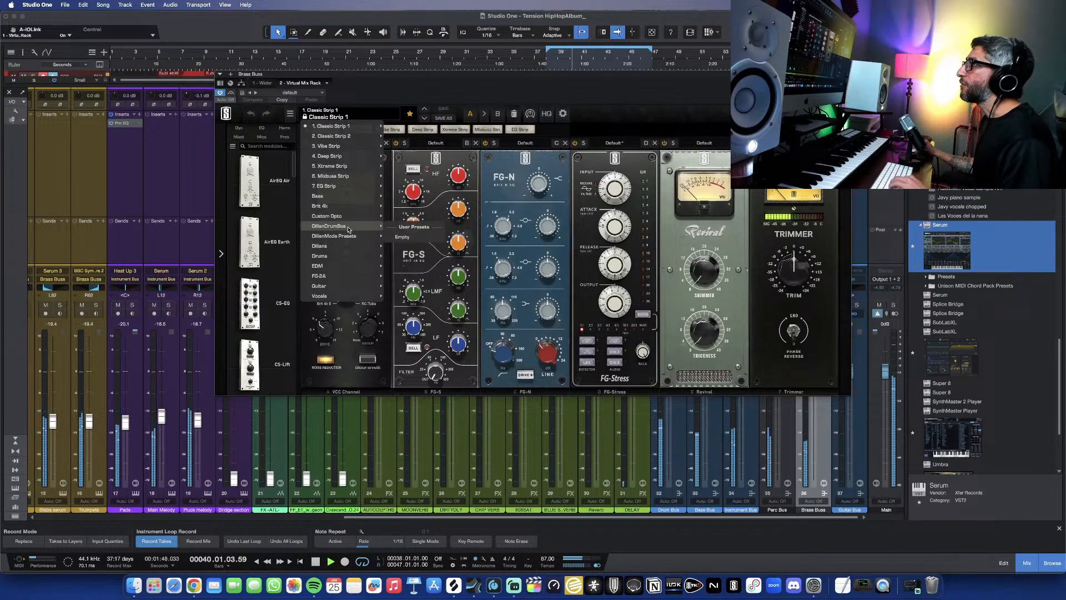
{"action": "left_click", "coordinate": [400, 245]}
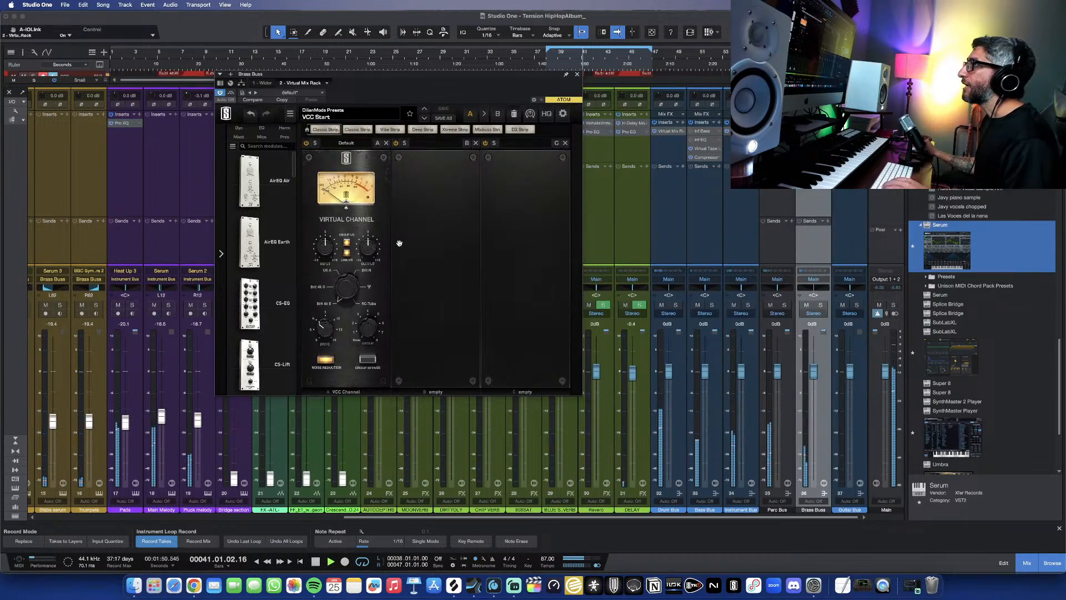
Step: Drive the Virtual Channel input to about +12 dB and place the FG-N equalizer in the rack's second slot
{"action": "left_click_drag", "start_coordinate": [325, 246], "coordinate": [329, 220]}
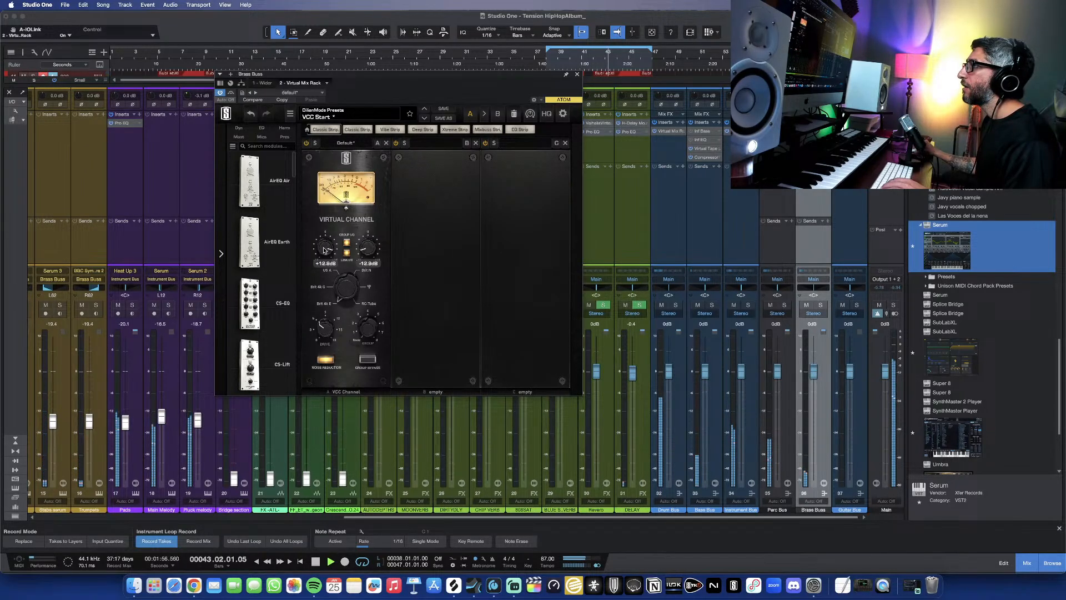
{"action": "scroll", "coordinate": [276, 270], "scroll_direction": "down", "scroll_amount": 10}
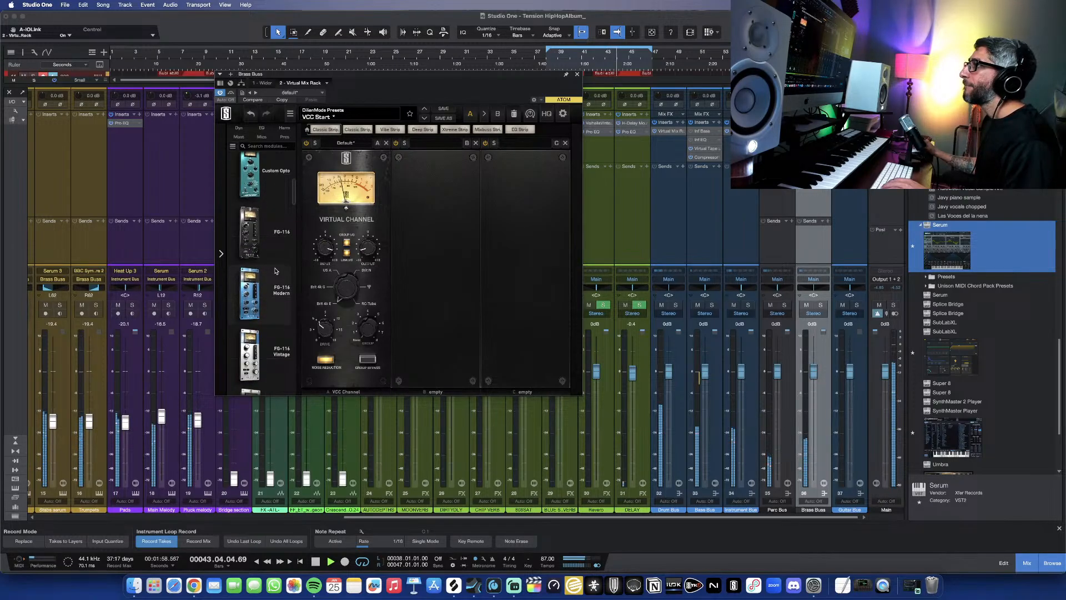
{"action": "left_click", "coordinate": [263, 131]}
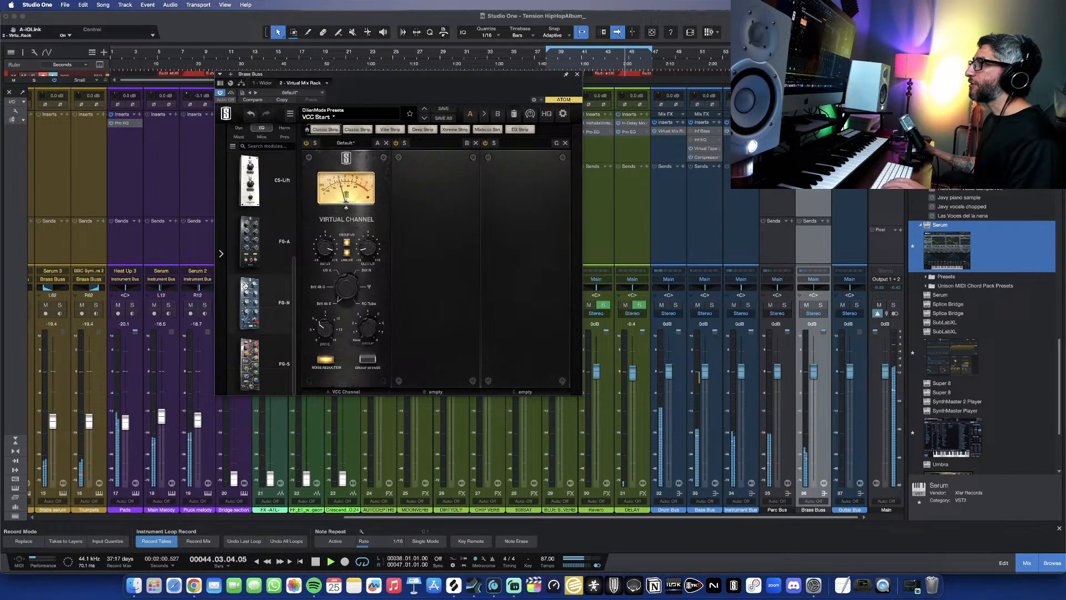
{"action": "left_click_drag", "start_coordinate": [247, 286], "coordinate": [436, 266]}
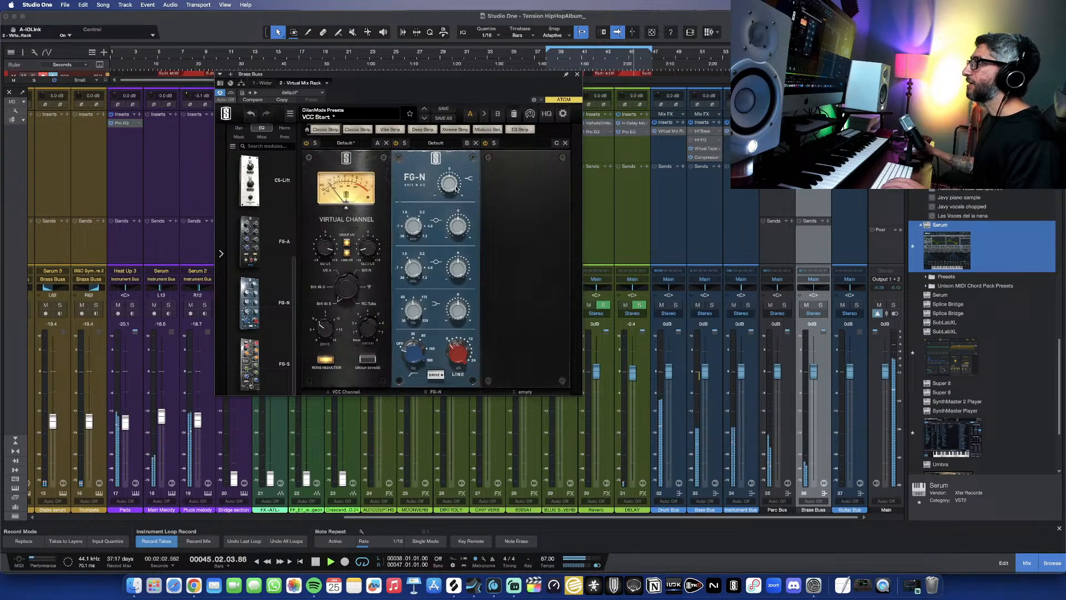
Step: Boost the FG-N high shelf by about 5.2 dB, adjust its upper-mid band, and close the rack window
{"action": "left_click_drag", "start_coordinate": [451, 173], "coordinate": [453, 170]}
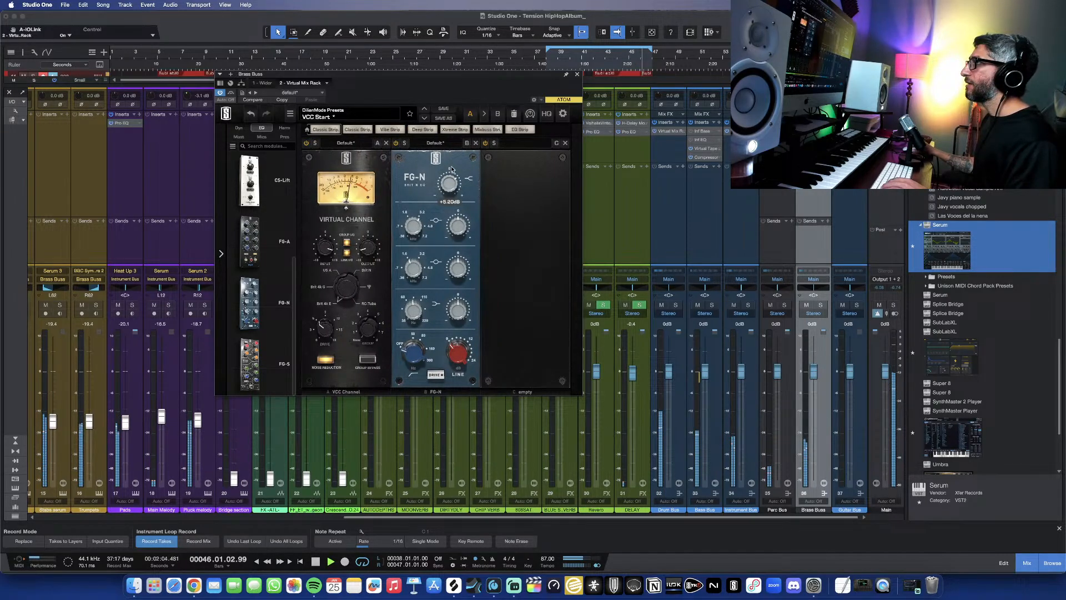
{"action": "left_click_drag", "start_coordinate": [412, 232], "coordinate": [450, 193]}
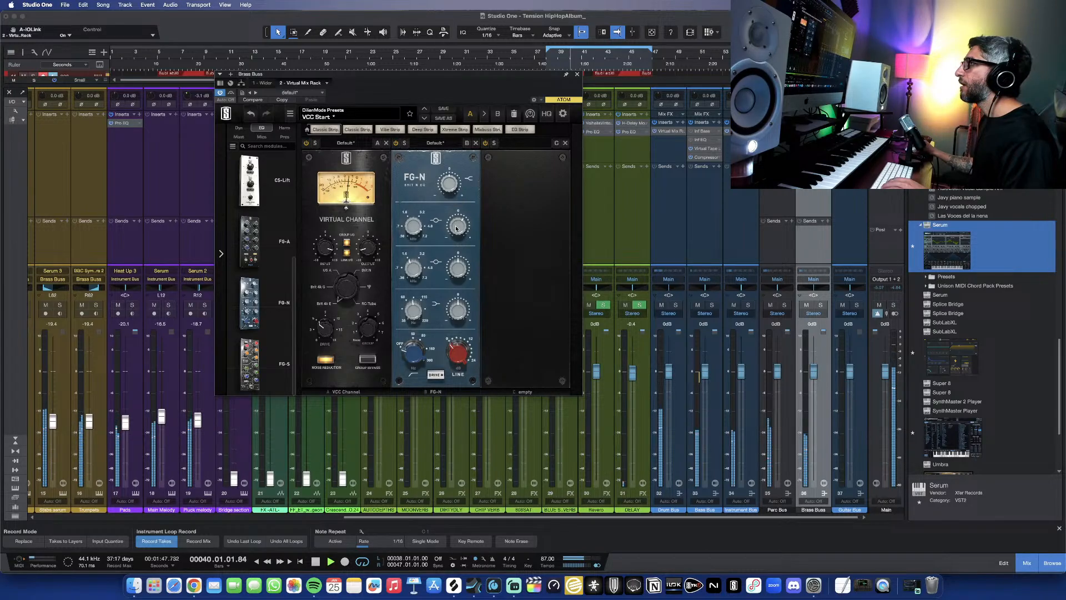
{"action": "mouse_move", "coordinate": [456, 234]}
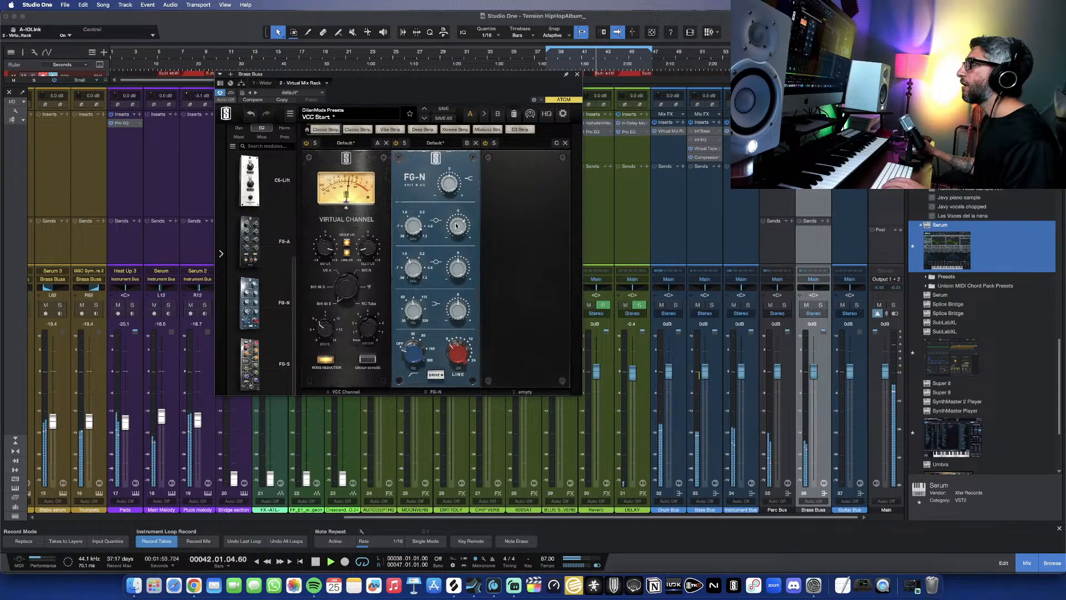
{"action": "left_click", "coordinate": [577, 74]}
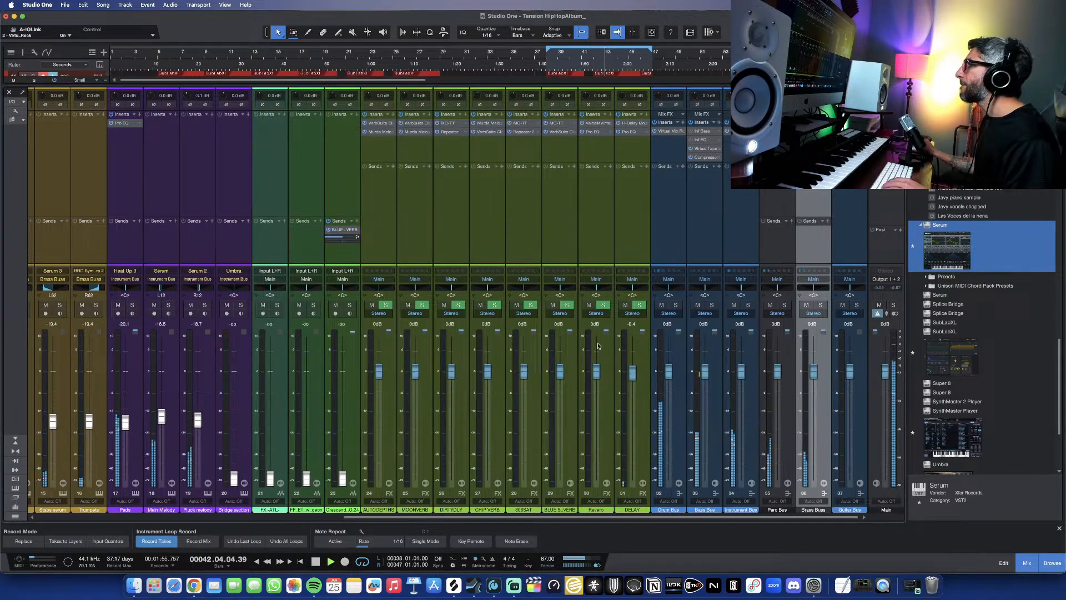
Step: Select the three brass channels together, from Brass through Trumpets
{"action": "scroll", "coordinate": [655, 350], "scroll_direction": "left", "scroll_amount": 4}
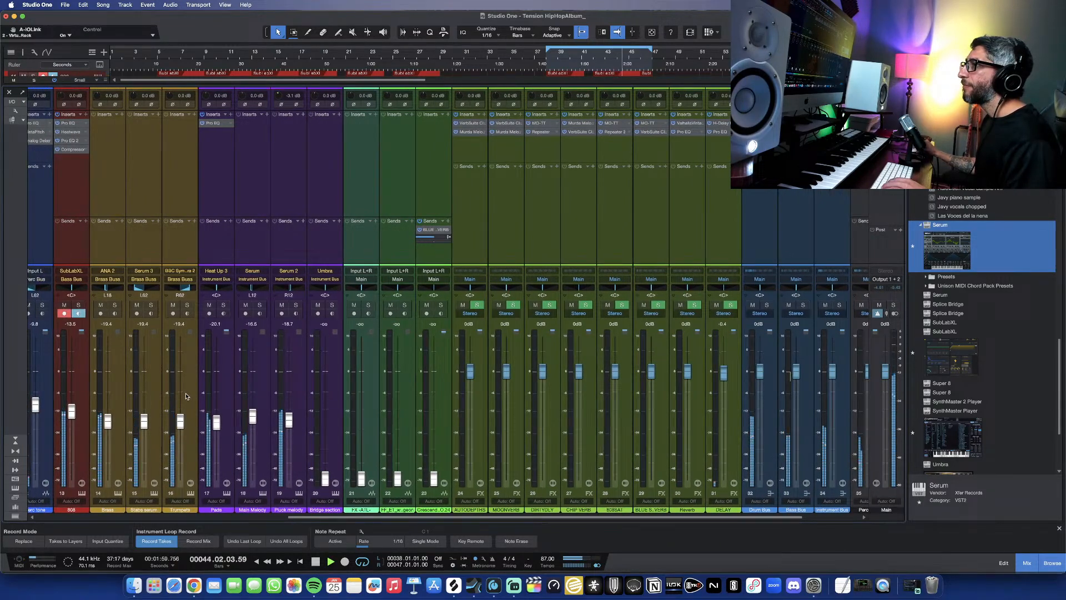
{"action": "left_click", "coordinate": [116, 436]}
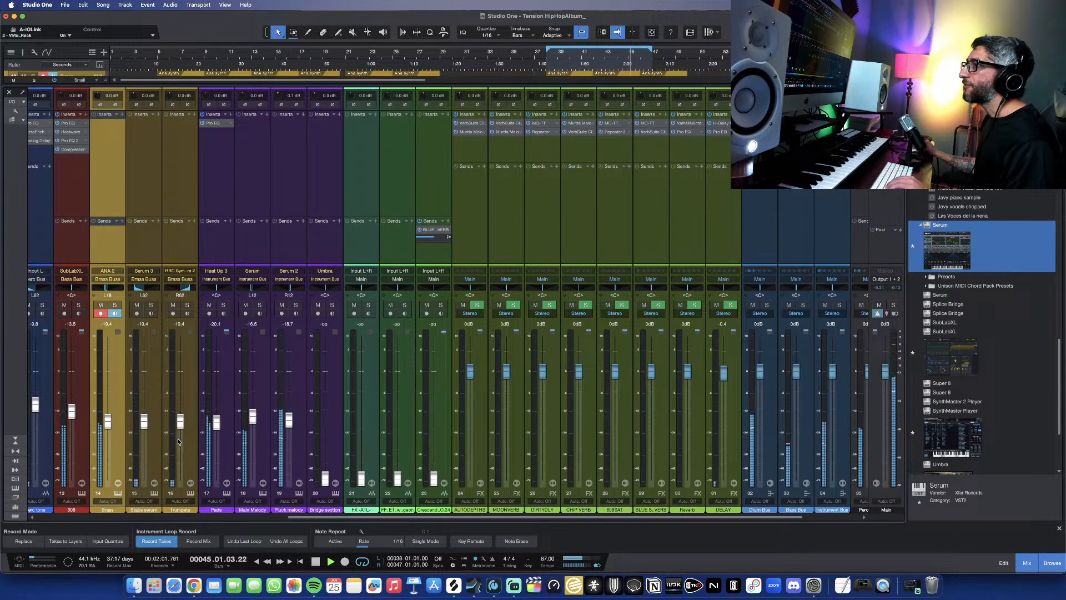
{"action": "left_click", "coordinate": [181, 425]}
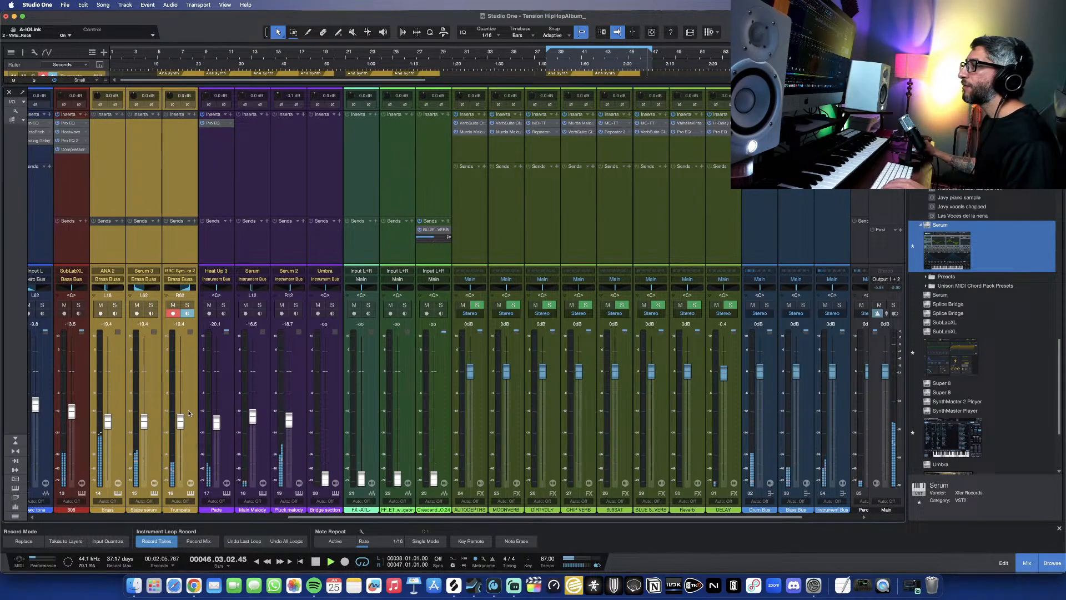
Step: Reopen the Brass Buss Virtual Mix Rack and place the FG-Stress compressor in its empty third slot
{"action": "scroll", "coordinate": [789, 263], "scroll_direction": "right", "scroll_amount": 2}
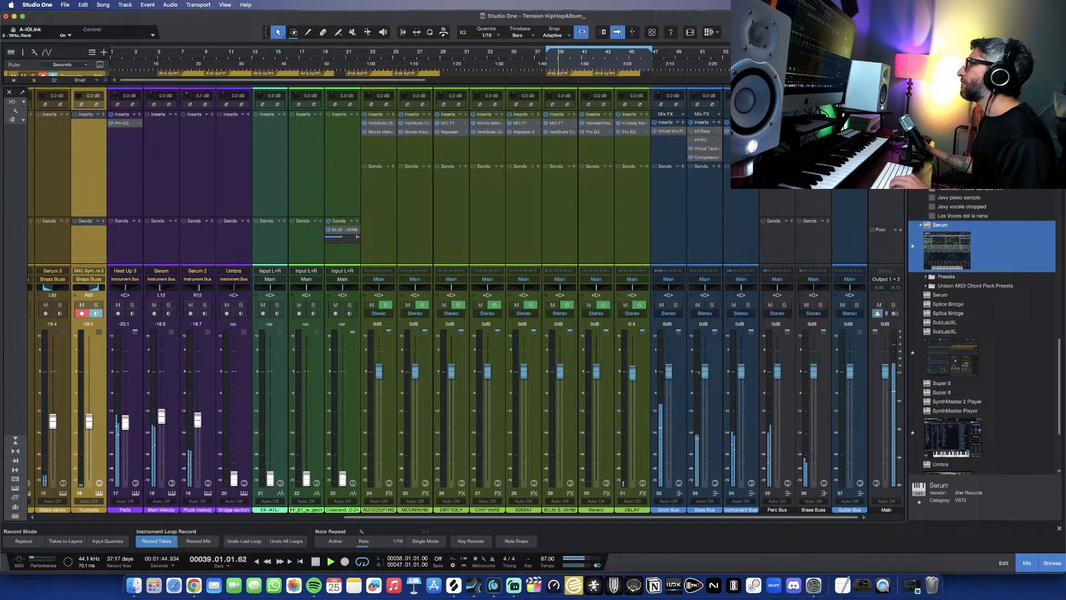
{"action": "double_click", "coordinate": [812, 139]}
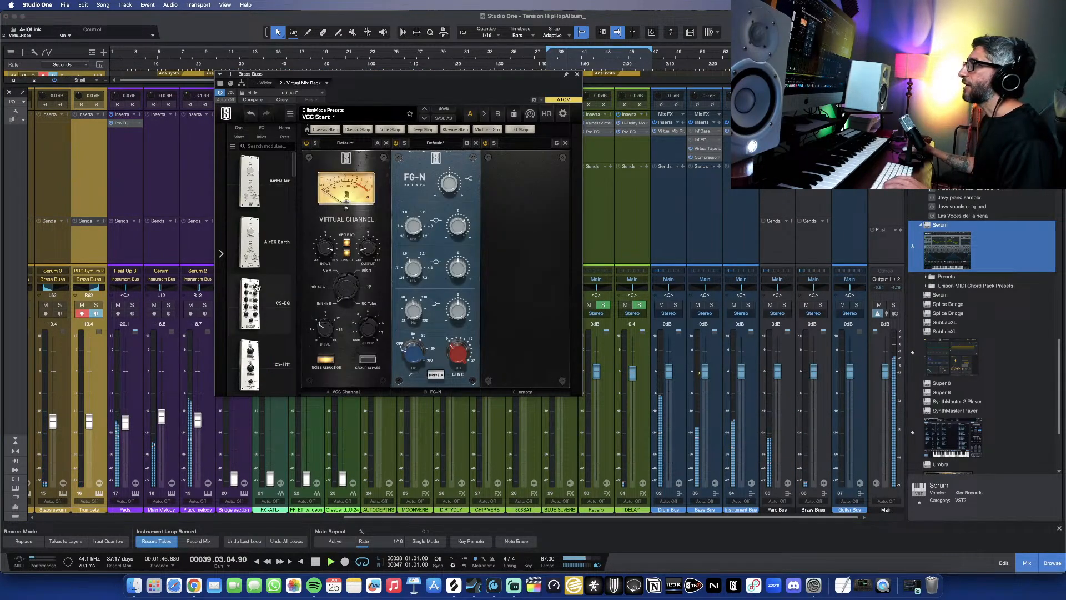
{"action": "scroll", "coordinate": [257, 286], "scroll_direction": "down", "scroll_amount": 5}
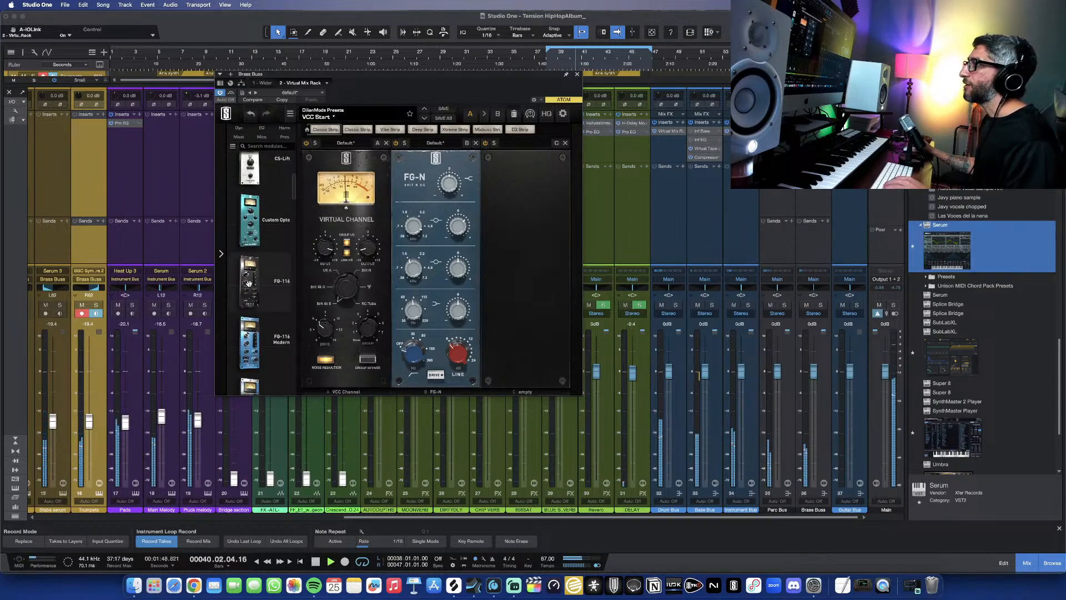
{"action": "scroll", "coordinate": [249, 283], "scroll_direction": "down", "scroll_amount": 6}
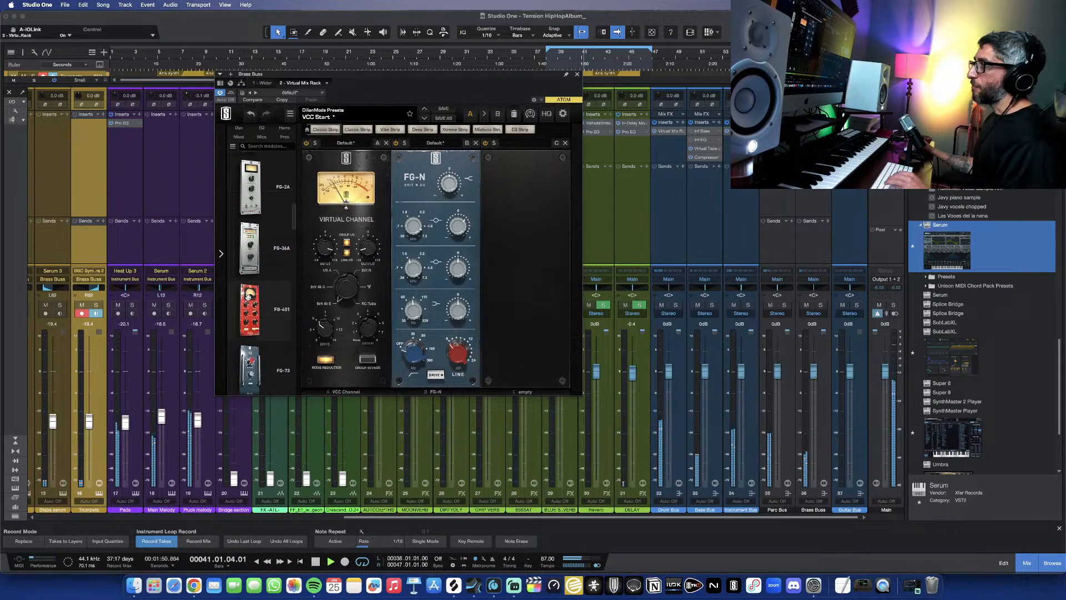
{"action": "scroll", "coordinate": [248, 296], "scroll_direction": "down", "scroll_amount": 6}
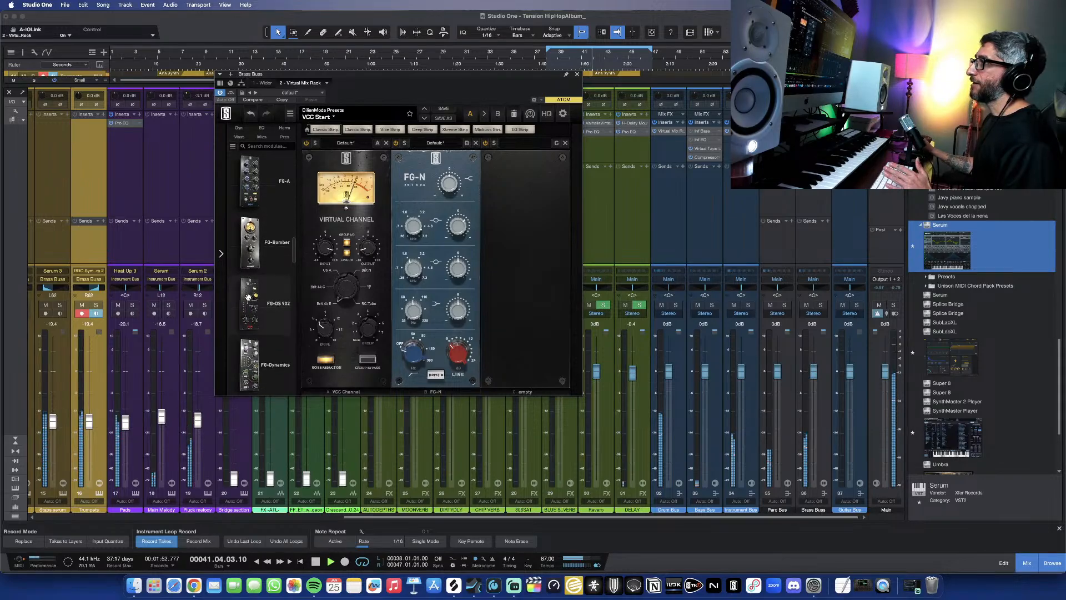
{"action": "scroll", "coordinate": [248, 296], "scroll_direction": "down", "scroll_amount": 6}
{"action": "scroll", "coordinate": [232, 301], "scroll_direction": "down", "scroll_amount": 4}
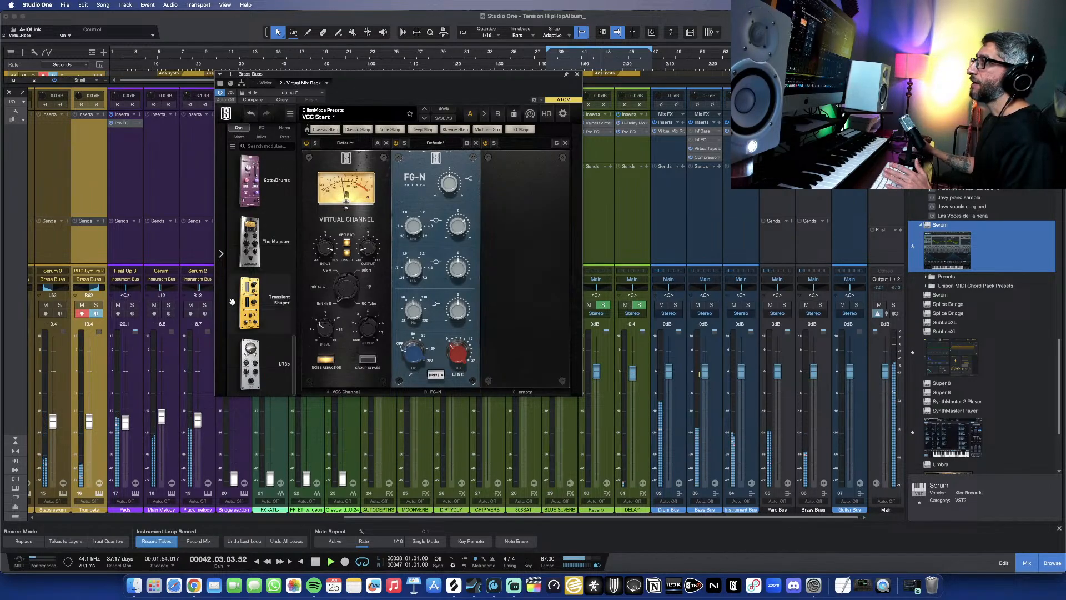
{"action": "scroll", "coordinate": [232, 301], "scroll_direction": "up", "scroll_amount": 4}
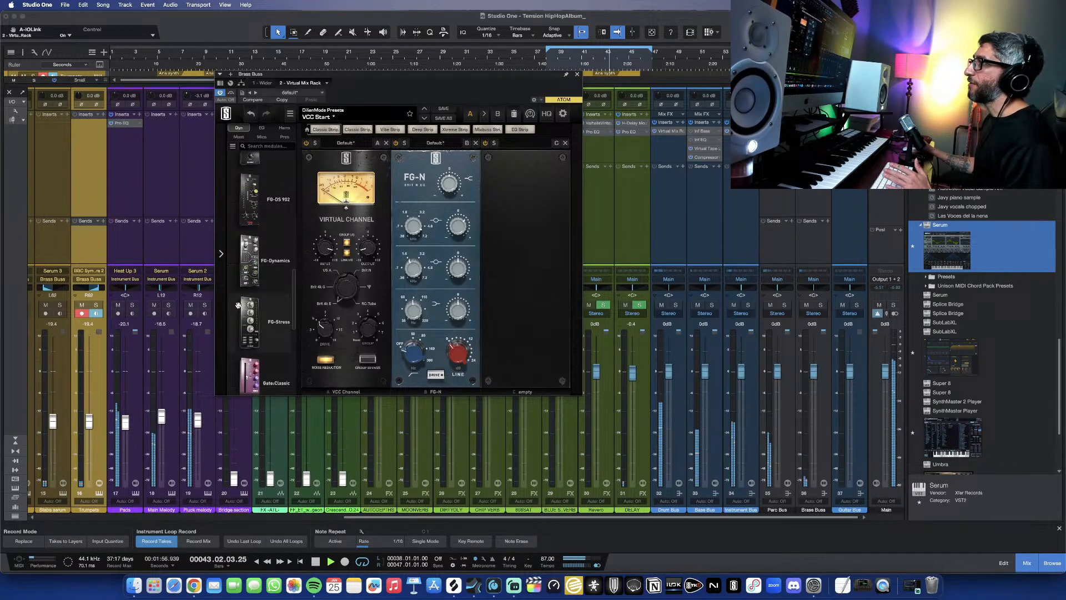
{"action": "left_click_drag", "start_coordinate": [272, 312], "coordinate": [525, 266]}
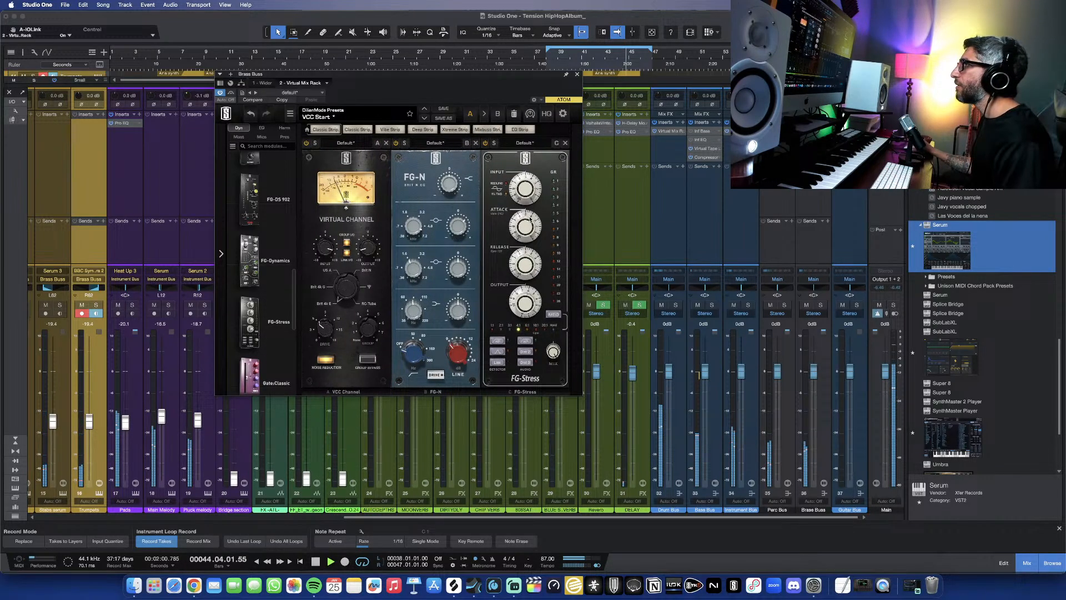
Step: Switch on FG-Stress's first detector option, adjust its input, output and attack, and close the rack window
{"action": "left_click", "coordinate": [499, 341]}
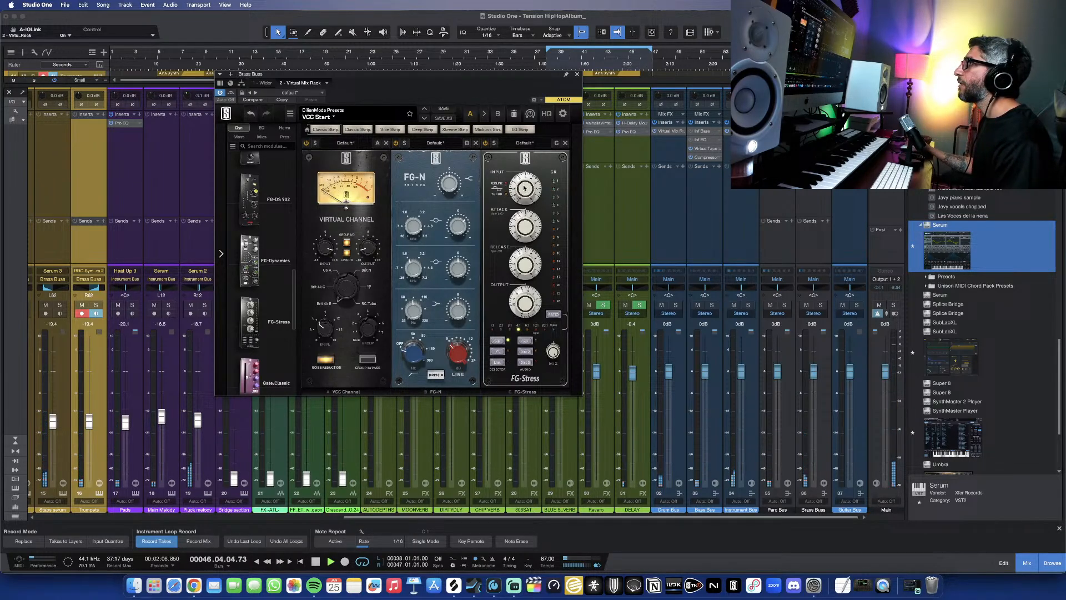
{"action": "left_click_drag", "start_coordinate": [523, 189], "coordinate": [524, 176]}
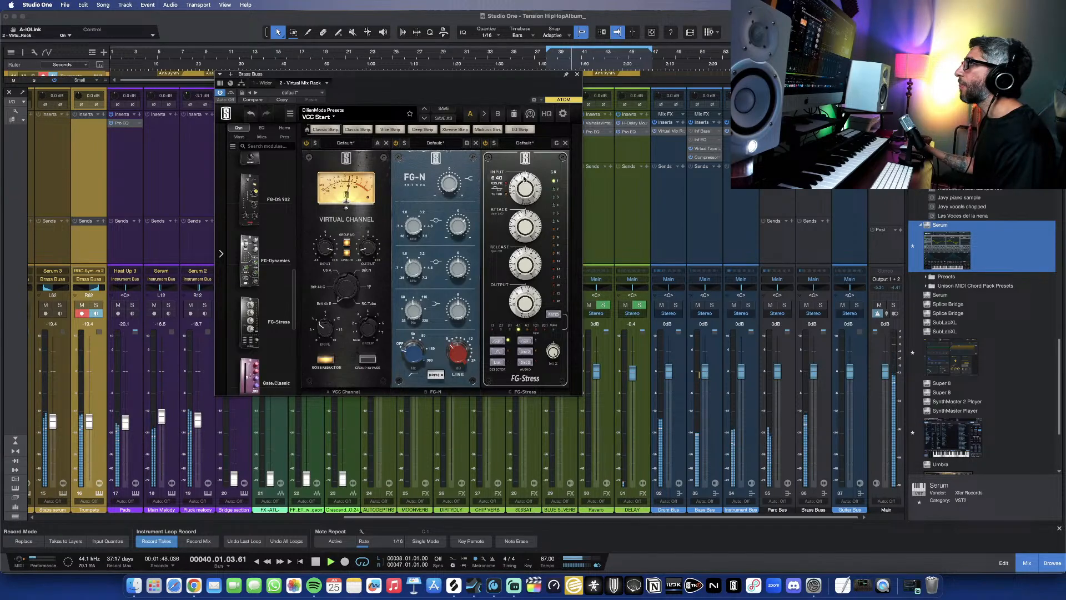
{"action": "left_click_drag", "start_coordinate": [524, 179], "coordinate": [524, 179]}
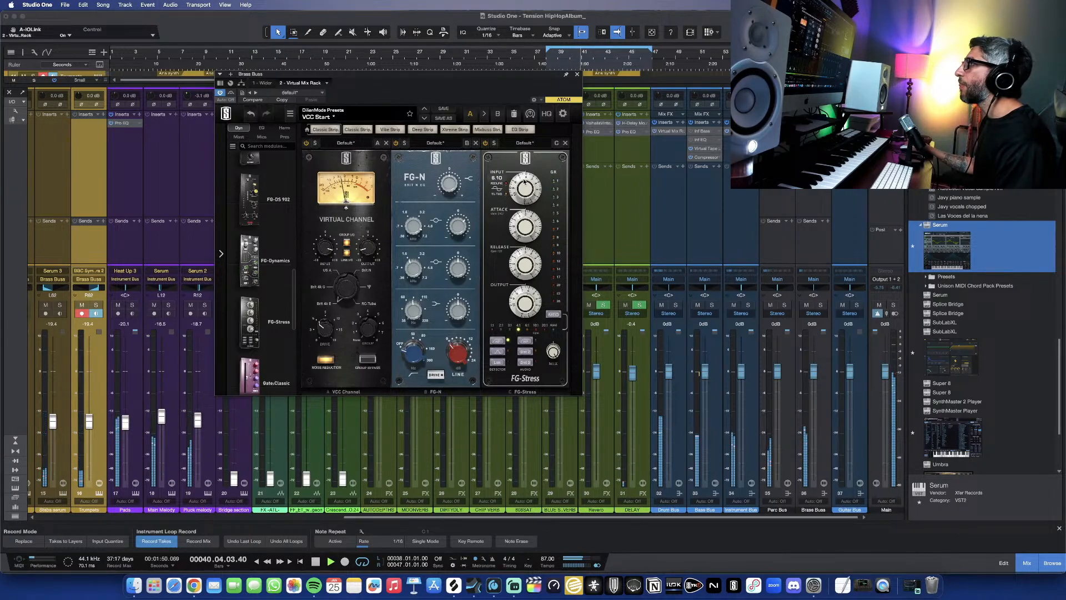
{"action": "left_click", "coordinate": [522, 301]}
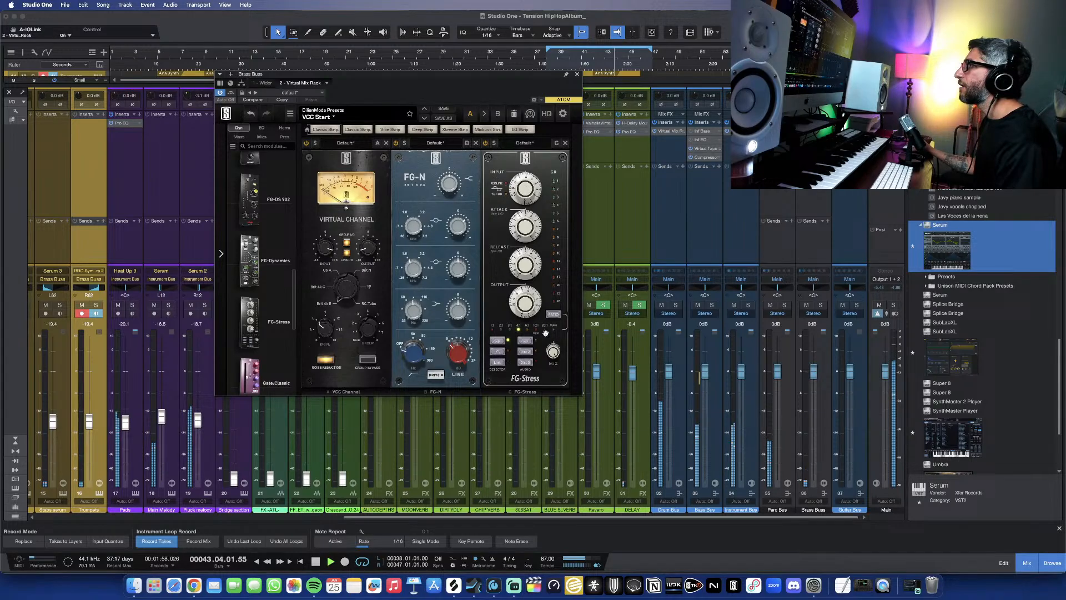
{"action": "left_click_drag", "start_coordinate": [528, 226], "coordinate": [526, 248]}
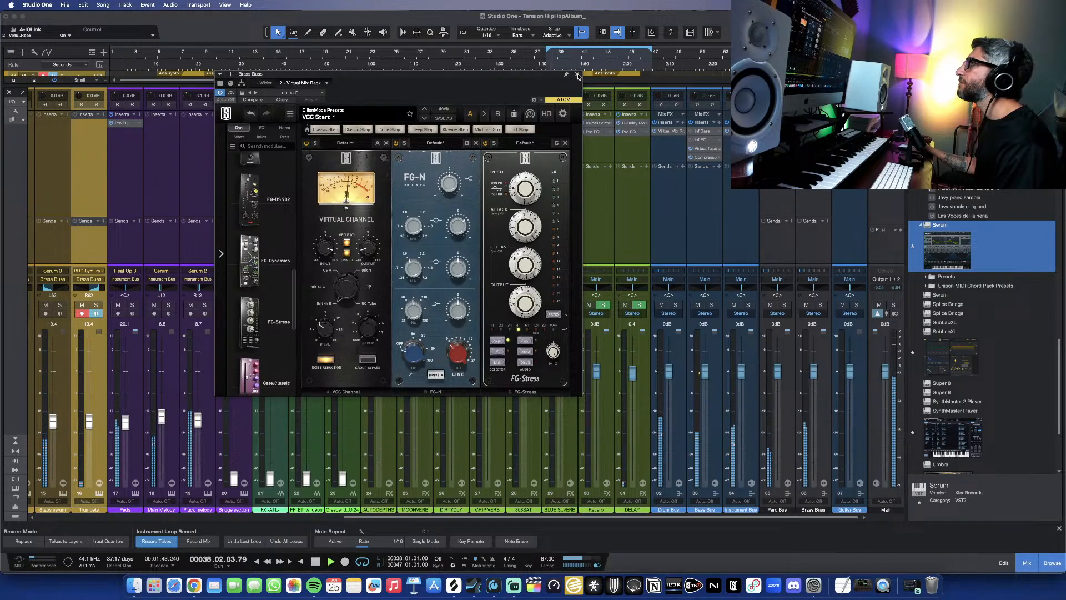
{"action": "left_click", "coordinate": [578, 75]}
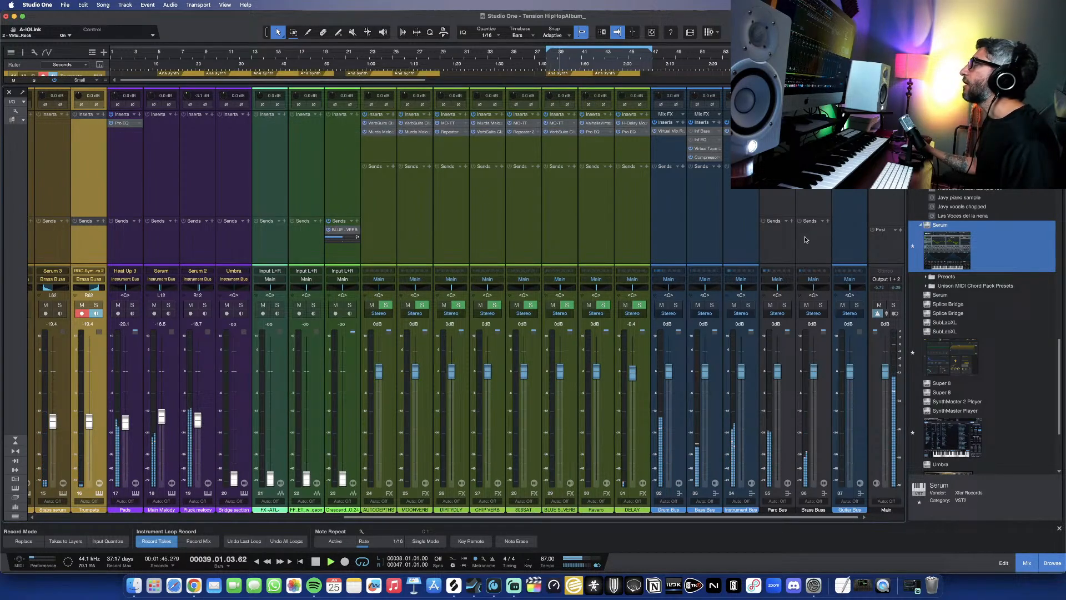
{"action": "scroll", "coordinate": [201, 207], "scroll_direction": "left", "scroll_amount": 3}
{"action": "scroll", "coordinate": [195, 200], "scroll_direction": "left", "scroll_amount": 1}
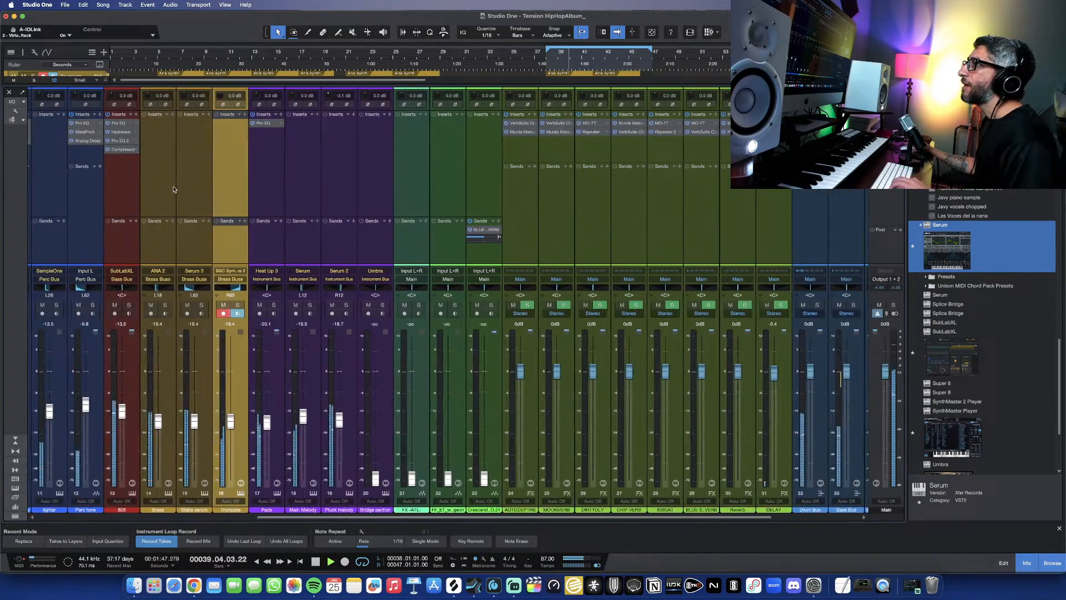
Step: Insert a Pro EQ on the Brass channel and set its low cut to about 118 Hz
{"action": "left_click", "coordinate": [174, 186]}
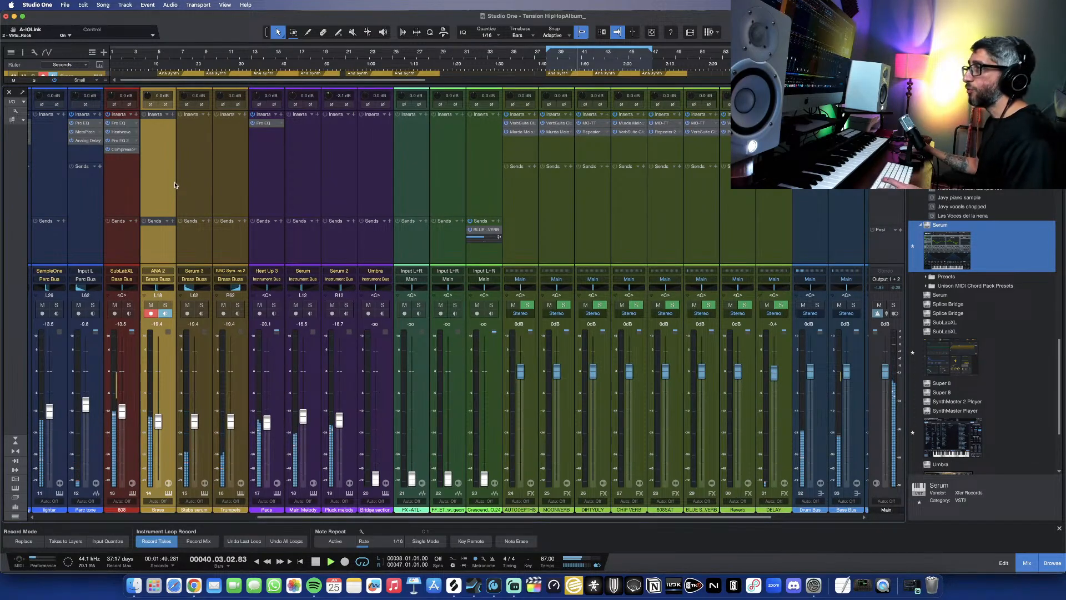
{"action": "key", "text": "shift+e"}
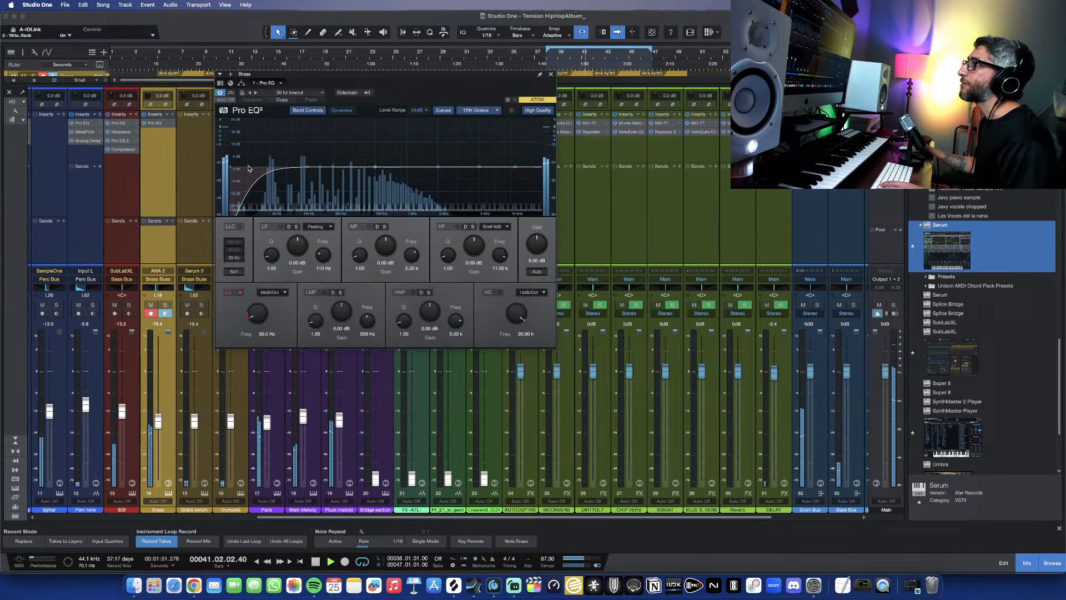
{"action": "left_click_drag", "start_coordinate": [236, 172], "coordinate": [309, 169]}
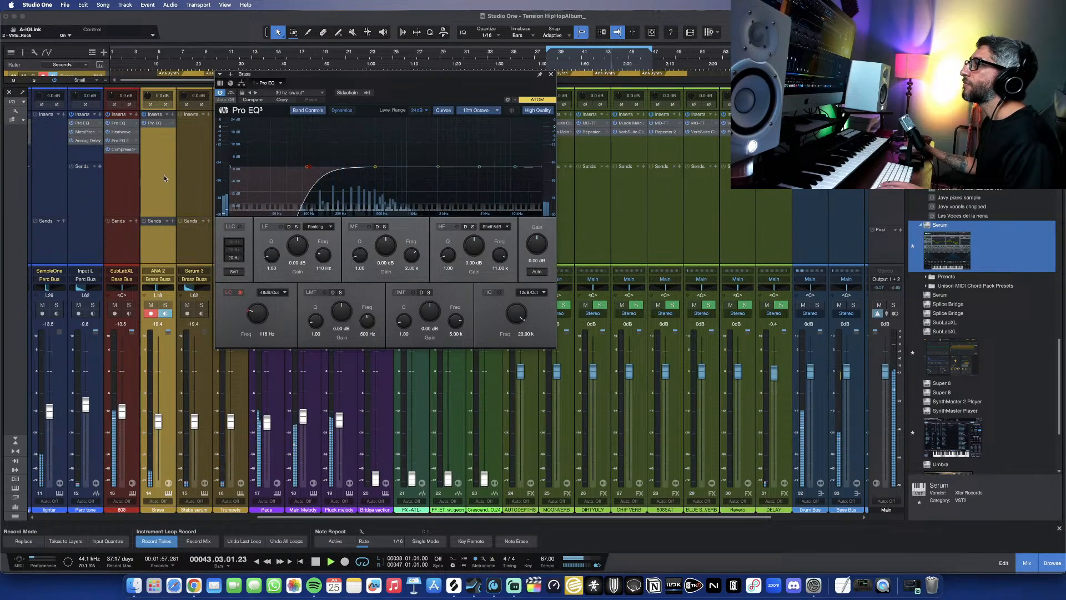
Step: Insert a Pro EQ on Stabs serum with the low cut at about 217 Hz and a high-shelf boost of about 4 dB near 4.2 kHz
{"action": "left_click", "coordinate": [198, 174]}
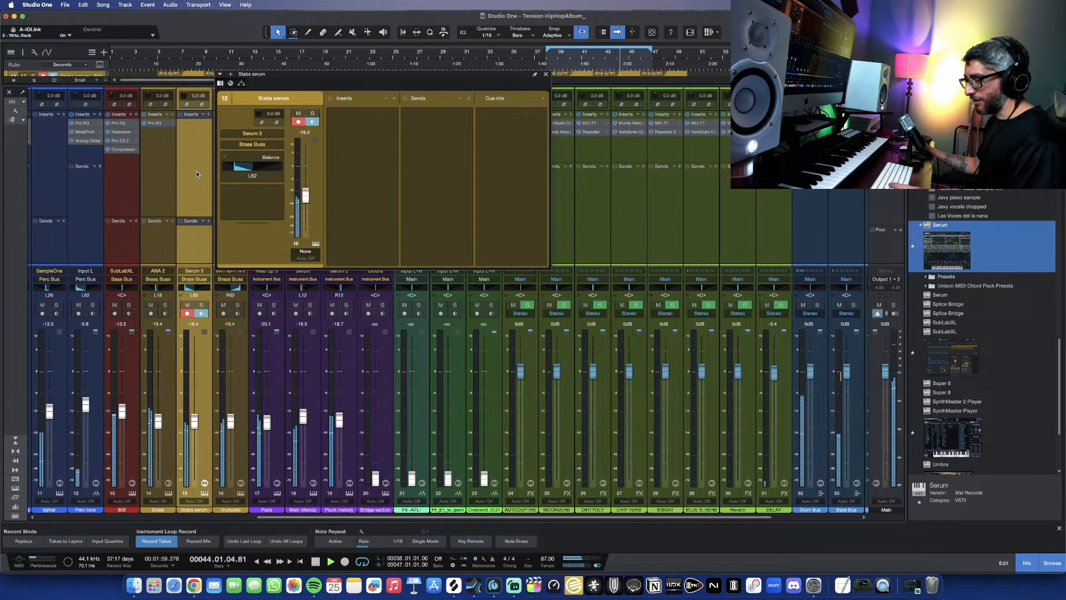
{"action": "left_click_drag", "start_coordinate": [154, 123], "coordinate": [370, 130]}
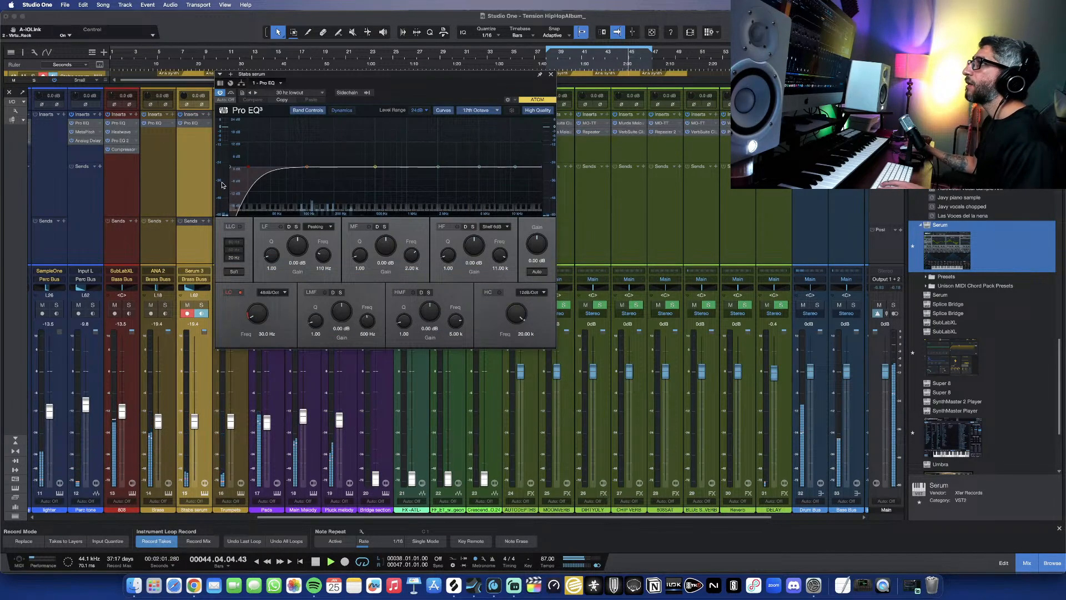
{"action": "left_click_drag", "start_coordinate": [248, 168], "coordinate": [338, 167]}
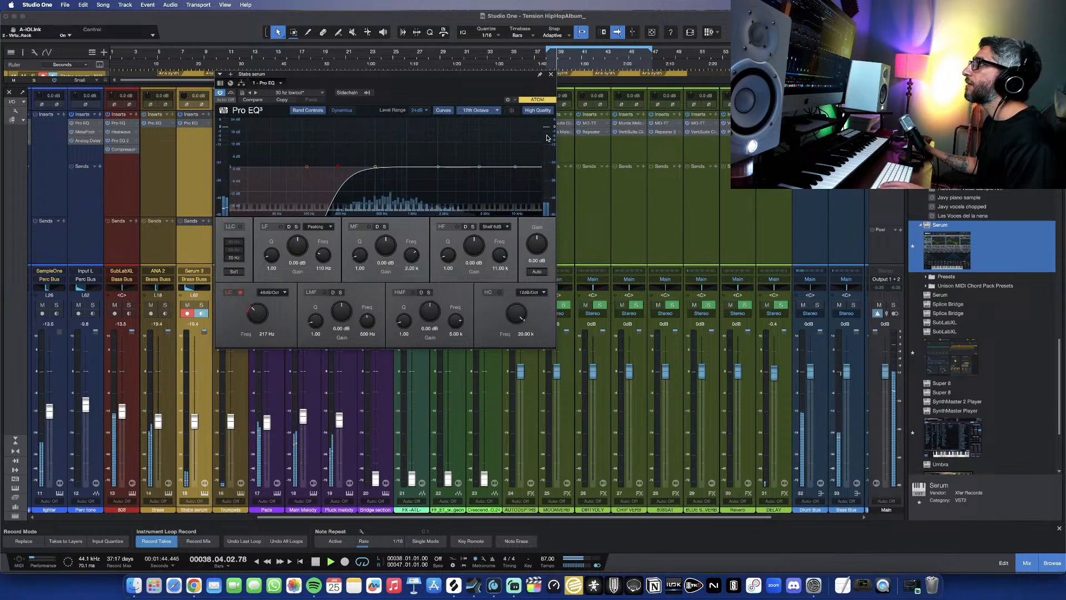
{"action": "left_click_drag", "start_coordinate": [515, 167], "coordinate": [479, 158]}
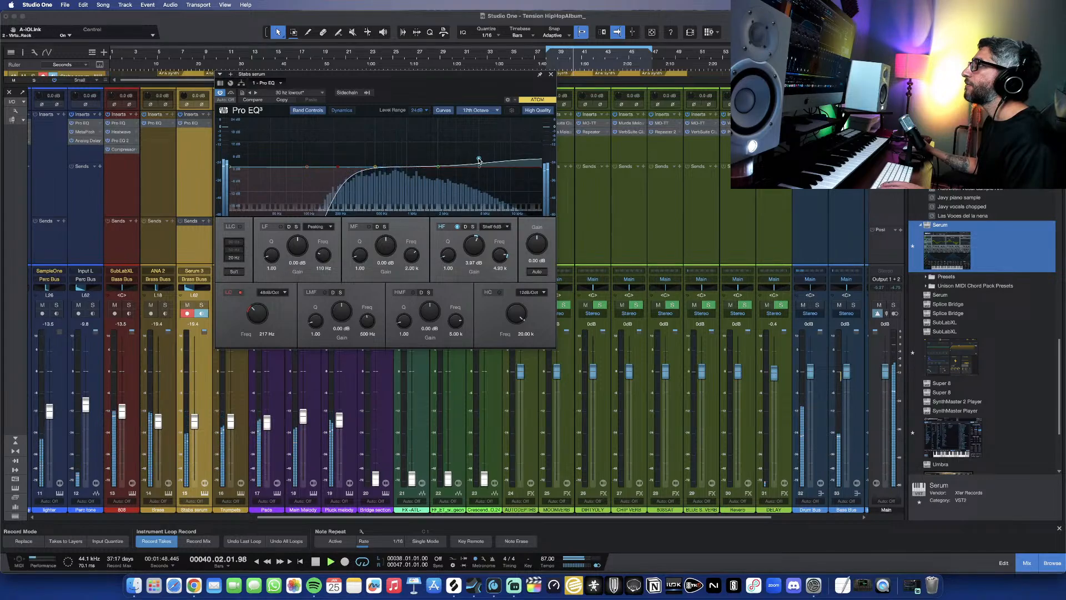
{"action": "left_click", "coordinate": [551, 75]}
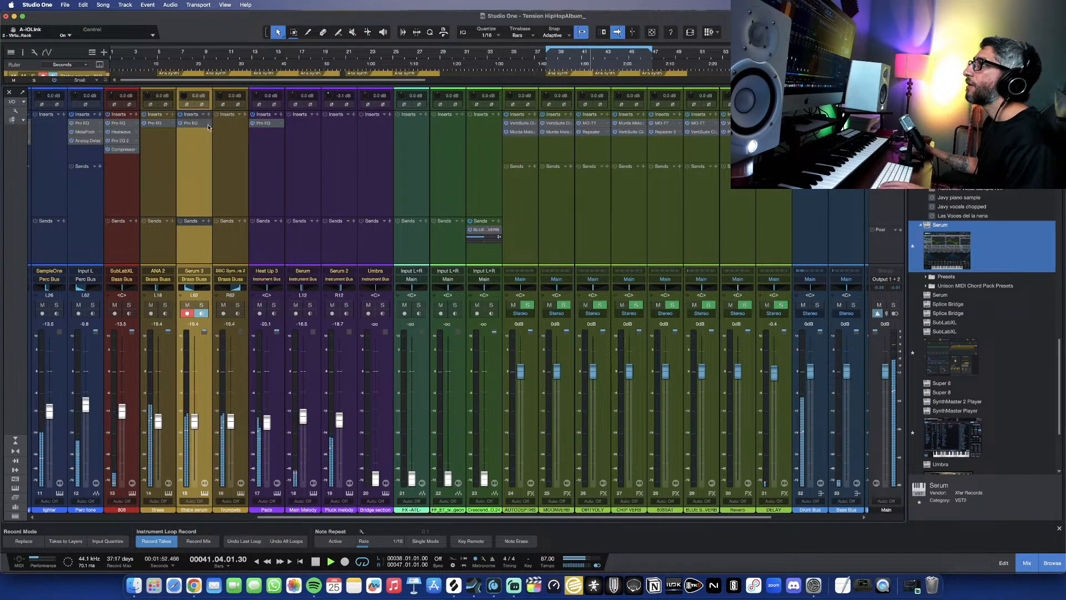
Step: Copy the Stabs serum Pro EQ to the Trumpets channel and close its window
{"action": "left_click_drag", "start_coordinate": [194, 123], "coordinate": [226, 129]}
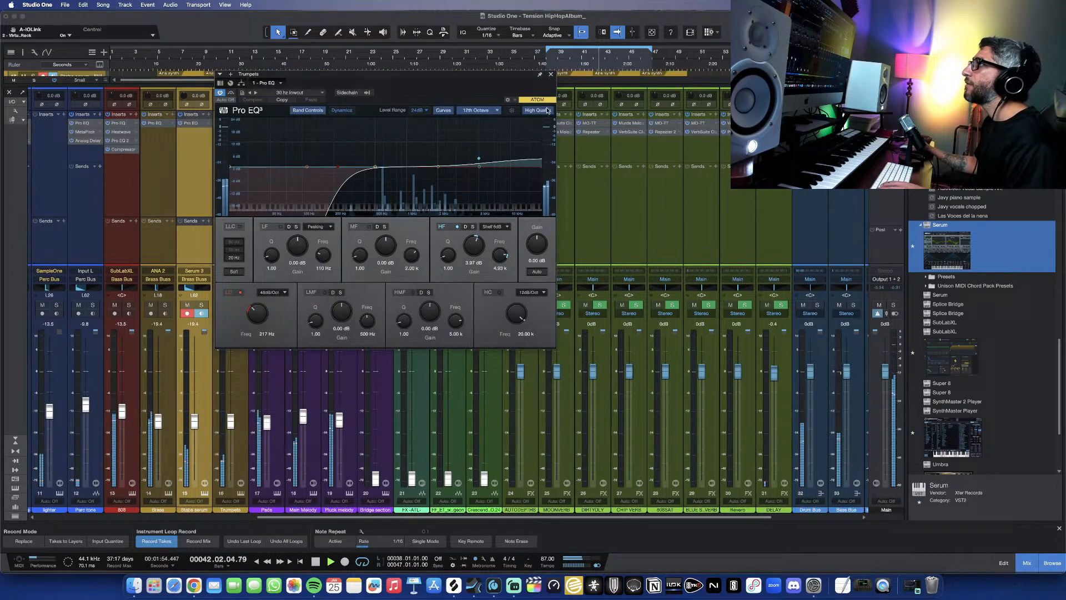
{"action": "left_click", "coordinate": [550, 74]}
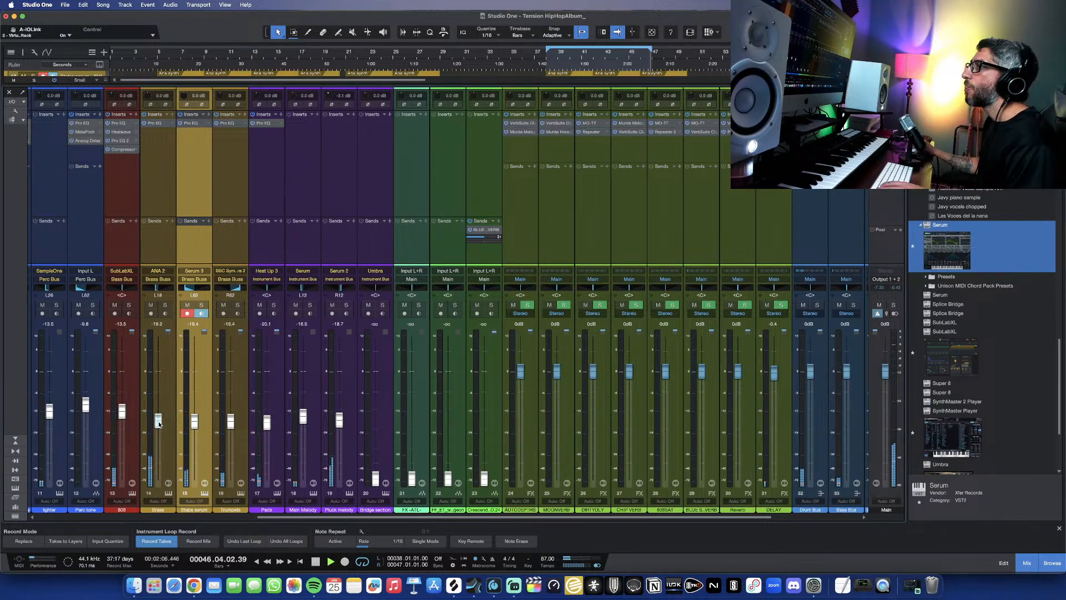
Step: Add the Revival module to the fourth slot of the Brass Buss Virtual Mix Rack, adjust its Thickness, and close the rack window
{"action": "scroll", "coordinate": [299, 425], "scroll_direction": "right", "scroll_amount": 4}
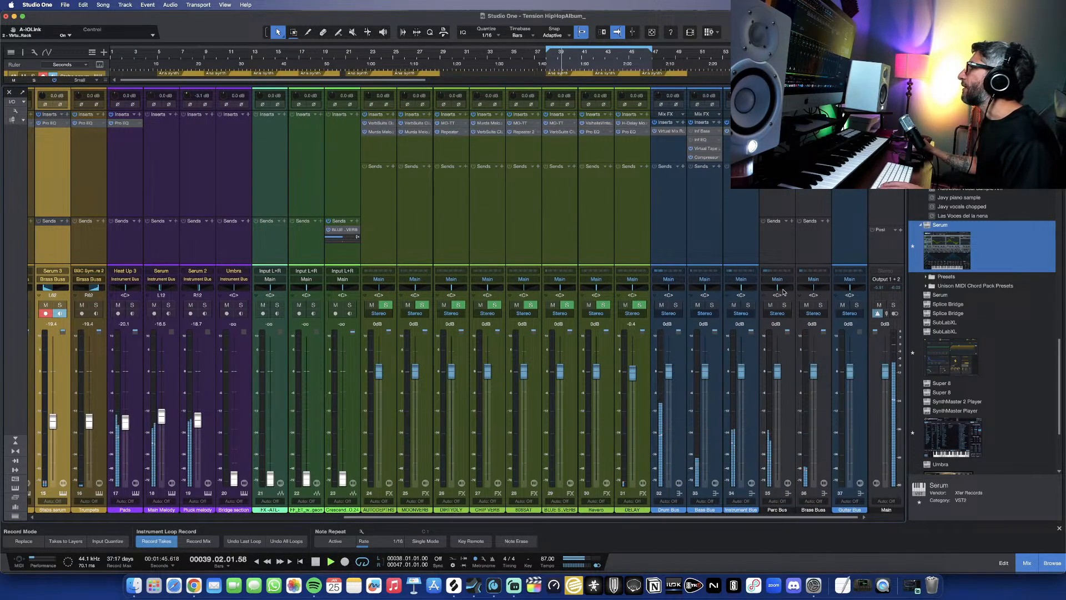
{"action": "double_click", "coordinate": [812, 140]}
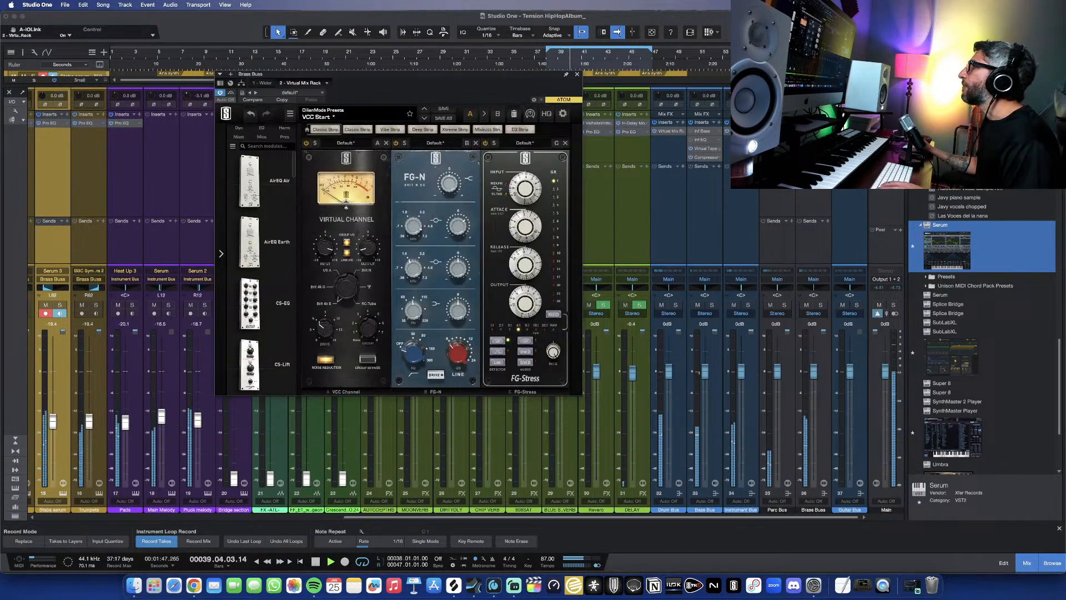
{"action": "scroll", "coordinate": [268, 185], "scroll_direction": "down", "scroll_amount": 10}
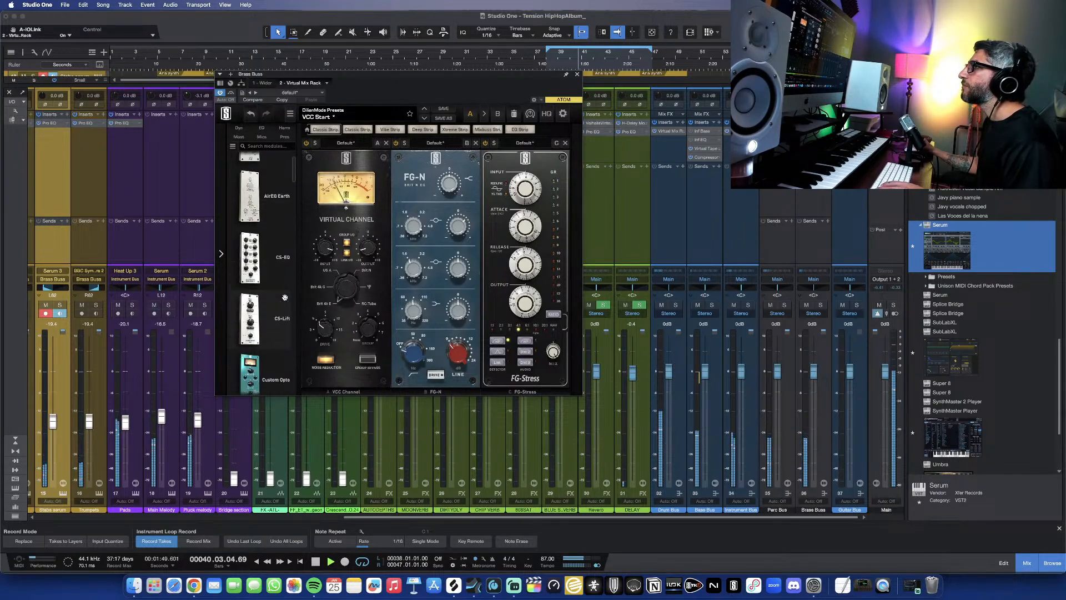
{"action": "left_click", "coordinate": [243, 128]}
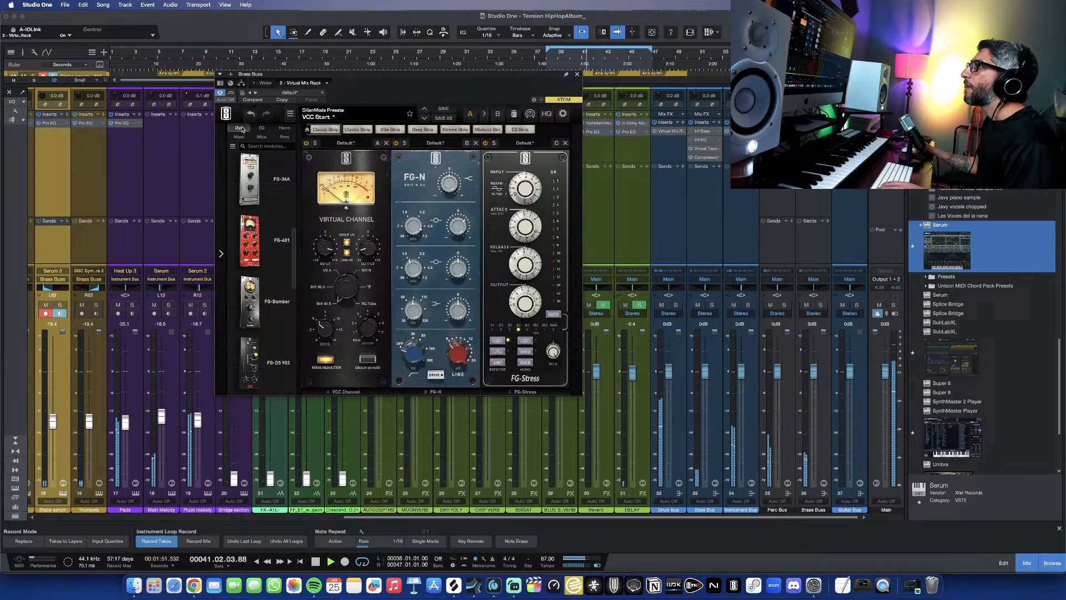
{"action": "scroll", "coordinate": [258, 226], "scroll_direction": "down", "scroll_amount": 5}
{"action": "scroll", "coordinate": [258, 226], "scroll_direction": "down", "scroll_amount": 5}
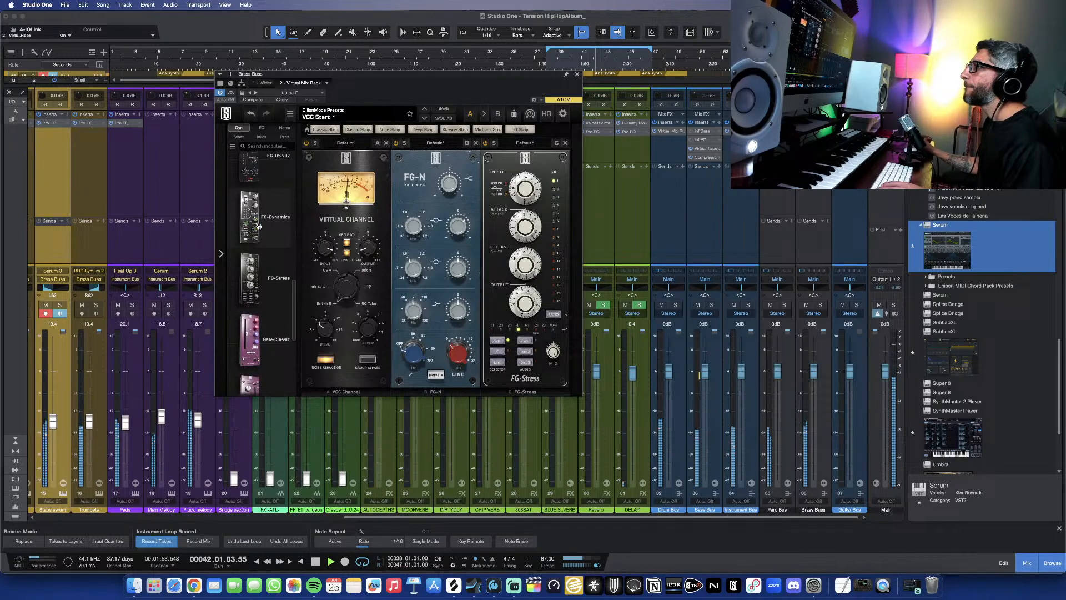
{"action": "scroll", "coordinate": [258, 226], "scroll_direction": "up", "scroll_amount": 7}
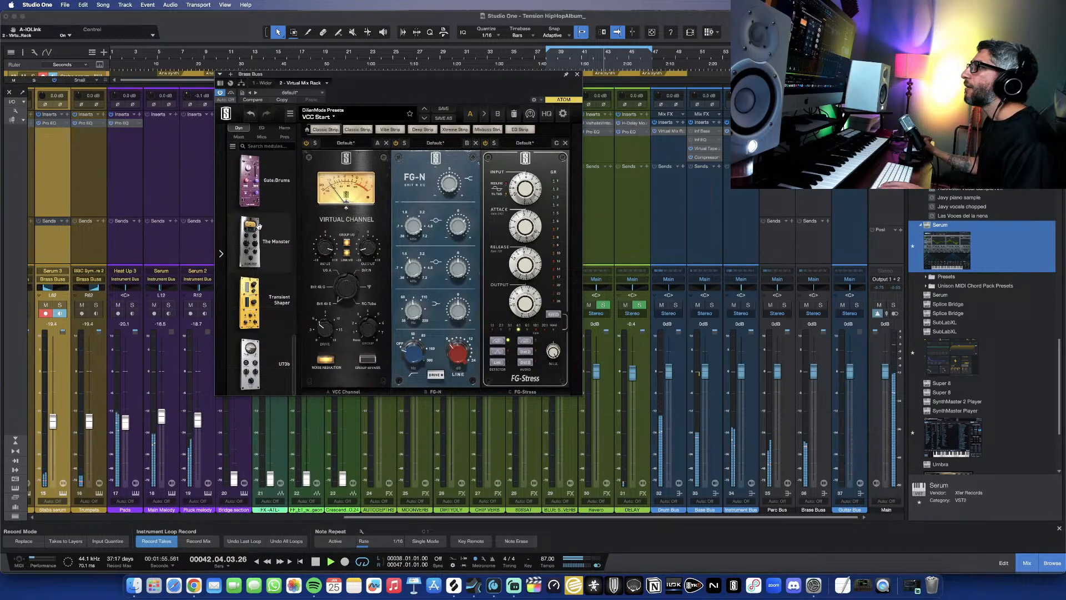
{"action": "left_click", "coordinate": [242, 138]}
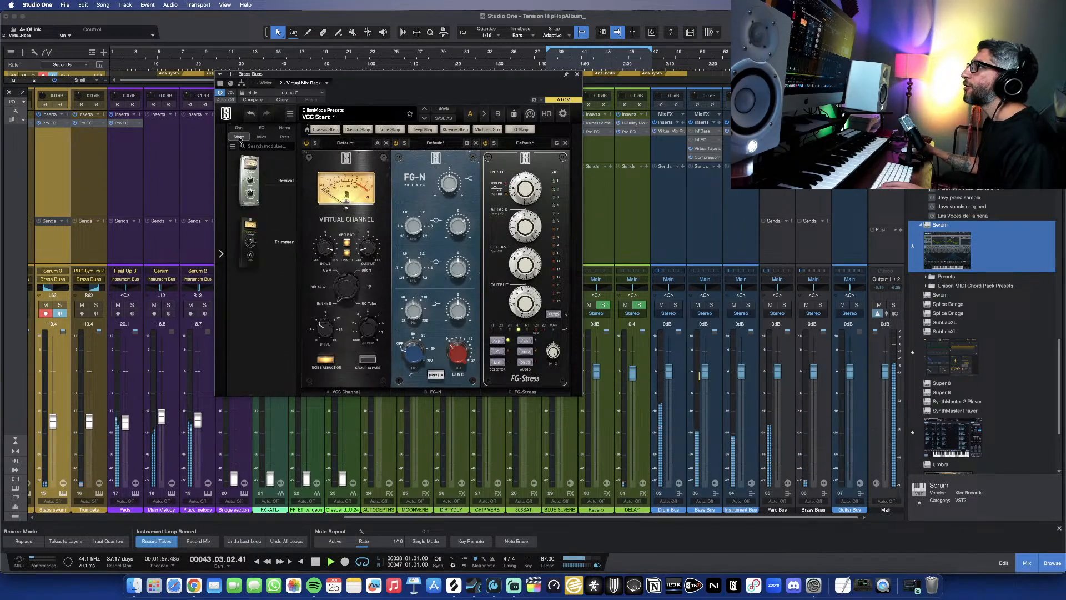
{"action": "left_click_drag", "start_coordinate": [380, 193], "coordinate": [629, 223]}
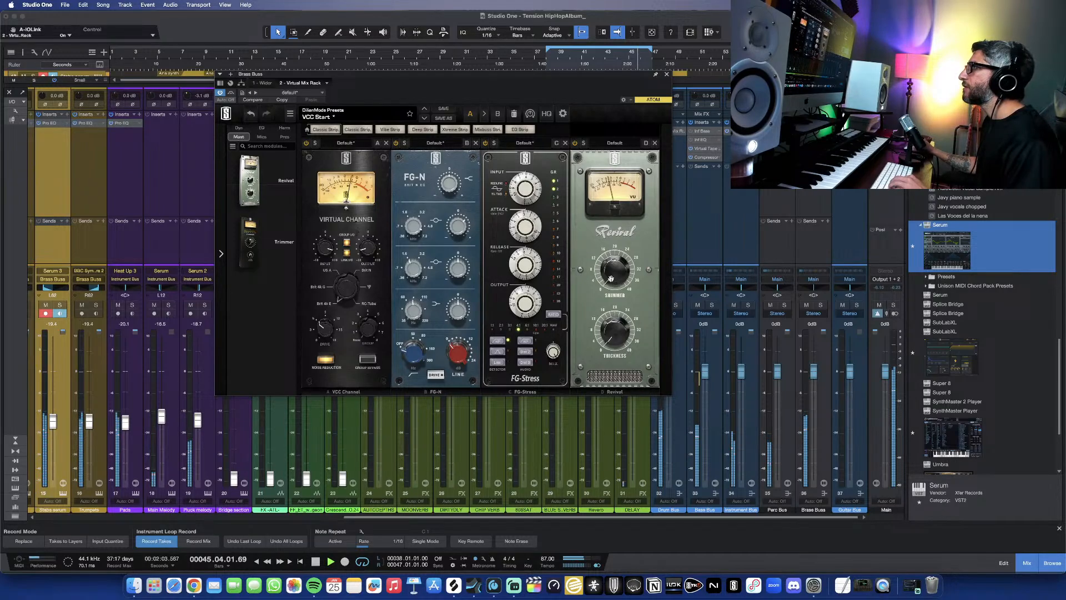
{"action": "left_click_drag", "start_coordinate": [609, 331], "coordinate": [613, 323]}
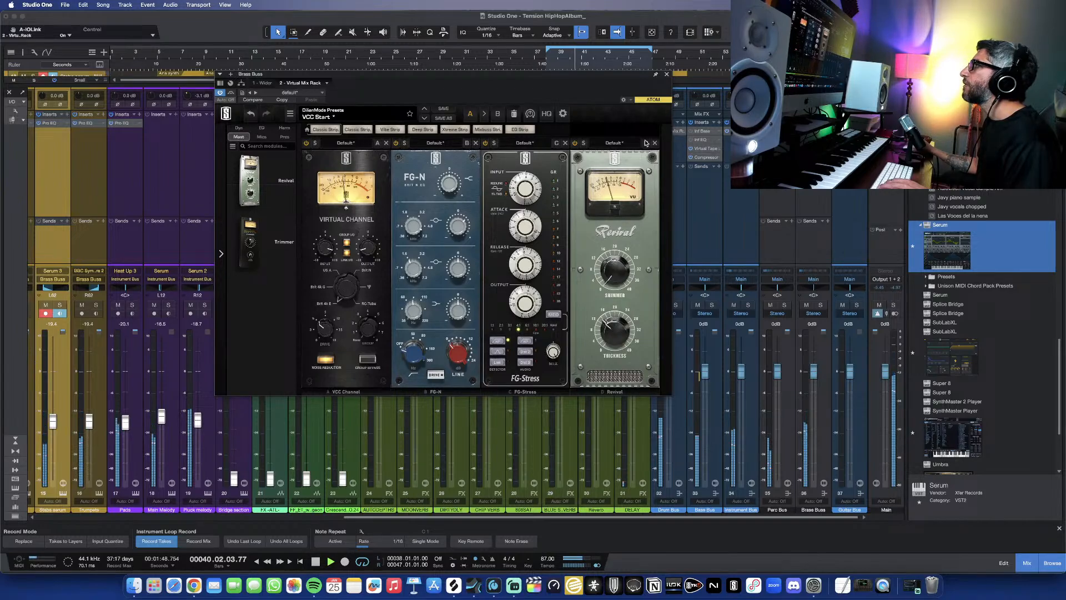
{"action": "left_click", "coordinate": [667, 74]}
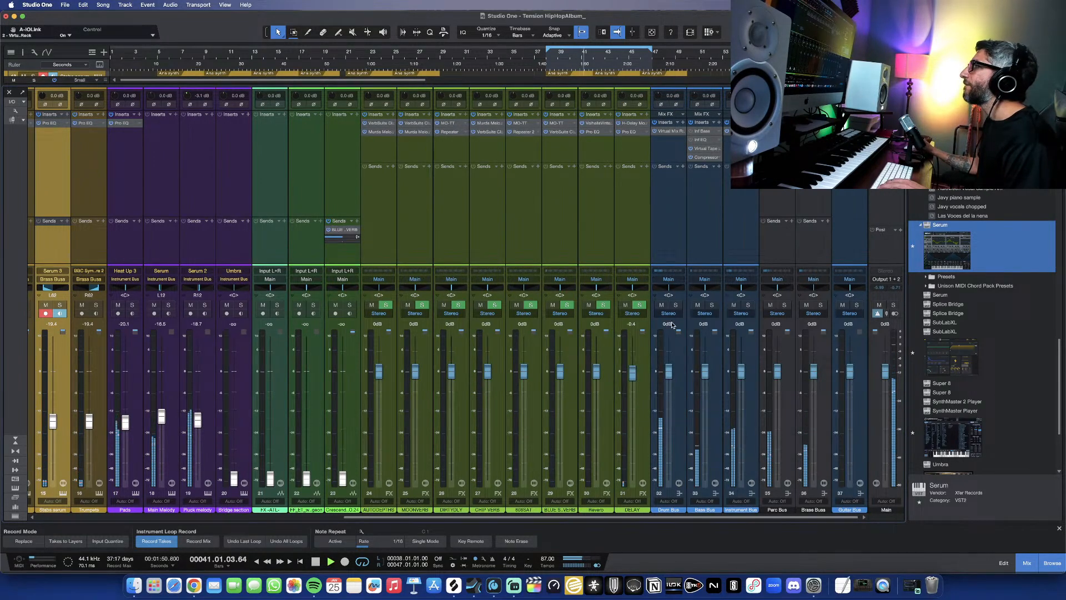
Step: Save the Brass Buss Virtual Mix Rack chain as a new preset named "Brass Bus"
{"action": "double_click", "coordinate": [812, 132]}
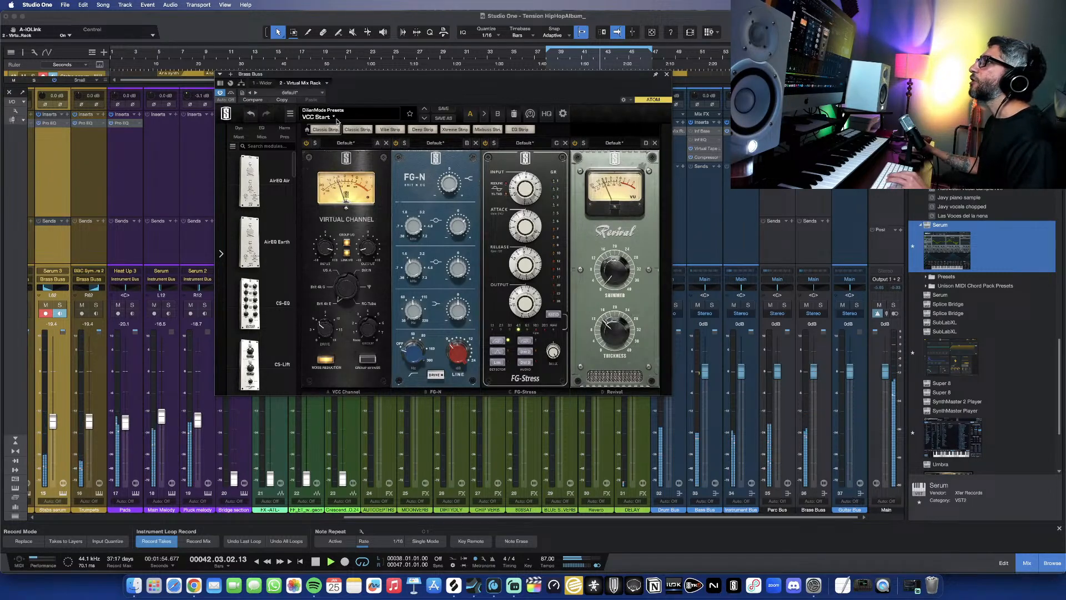
{"action": "left_click", "coordinate": [443, 119]}
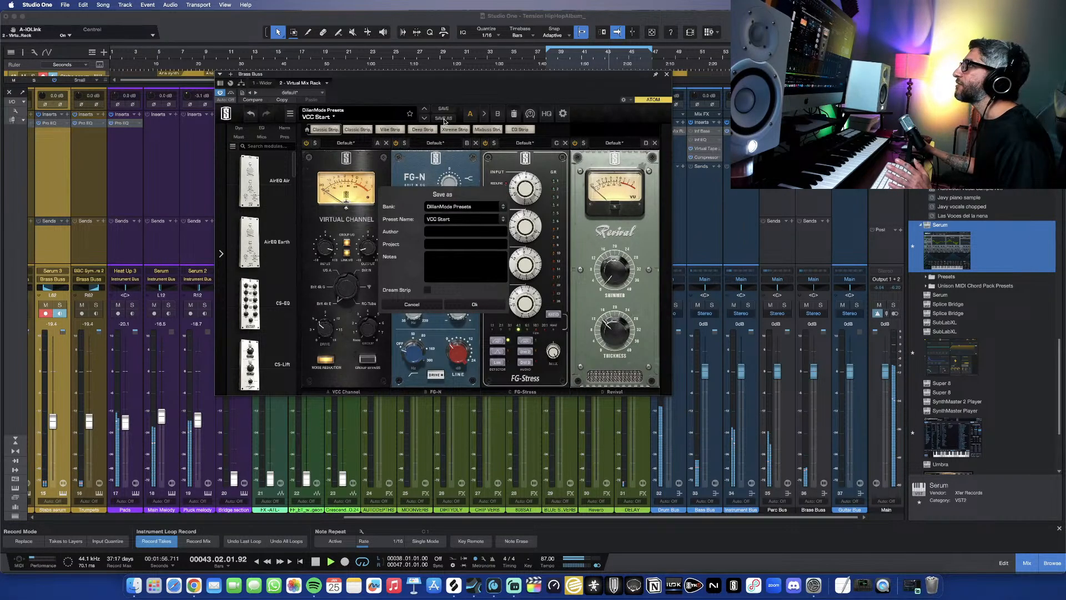
{"action": "left_click", "coordinate": [454, 220]}
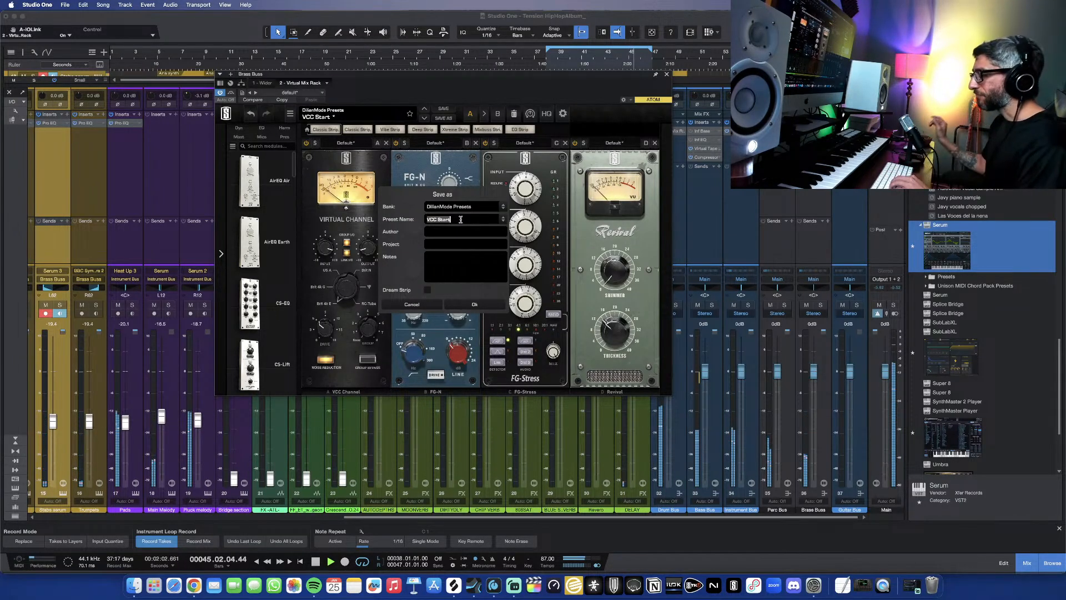
{"action": "type", "text": "Brass Bus"}
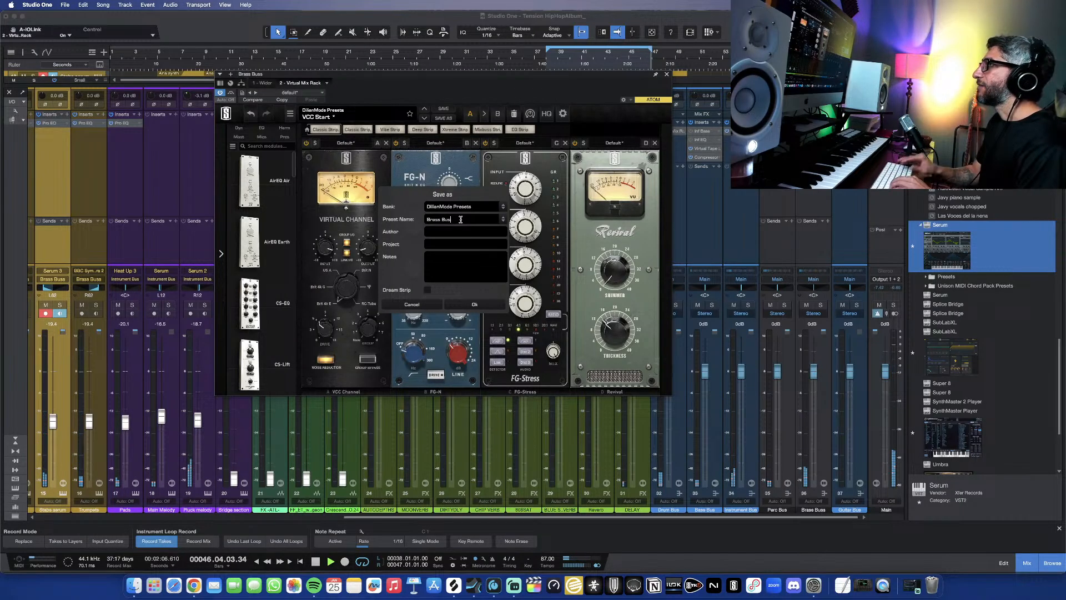
{"action": "left_click", "coordinate": [476, 305]}
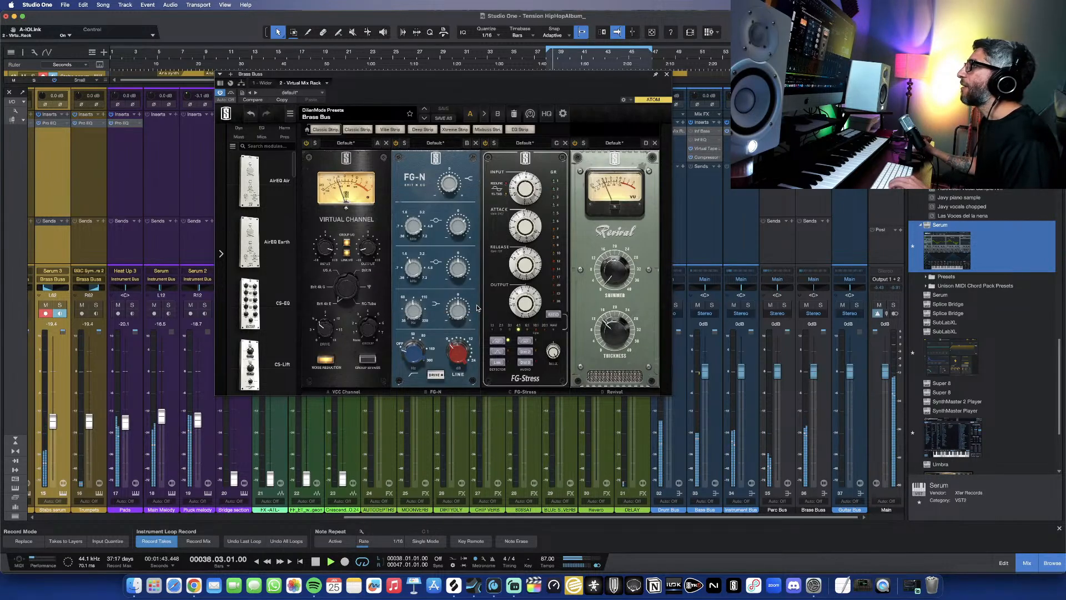
Step: Check the user bank in the rack's preset list for the saved preset, and close the rack window
{"action": "left_click", "coordinate": [358, 116]}
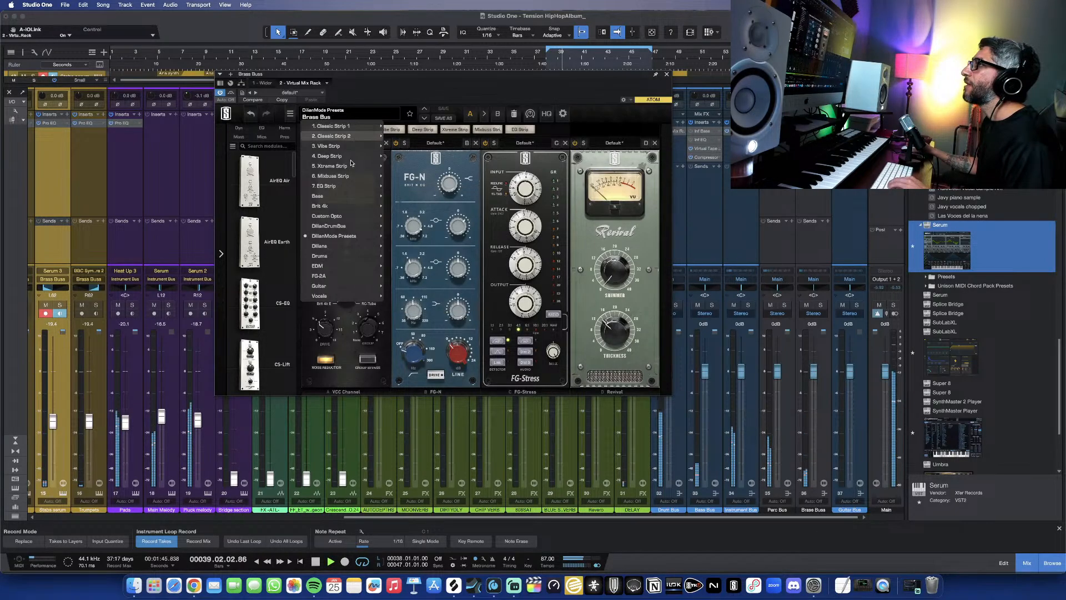
{"action": "mouse_move", "coordinate": [355, 237]}
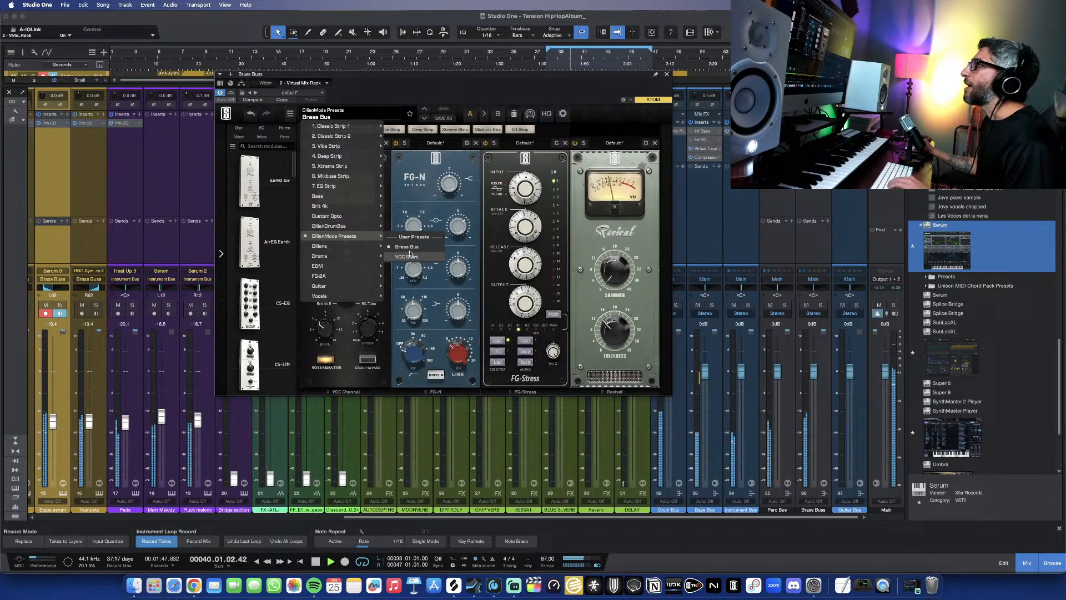
{"action": "left_click", "coordinate": [441, 98]}
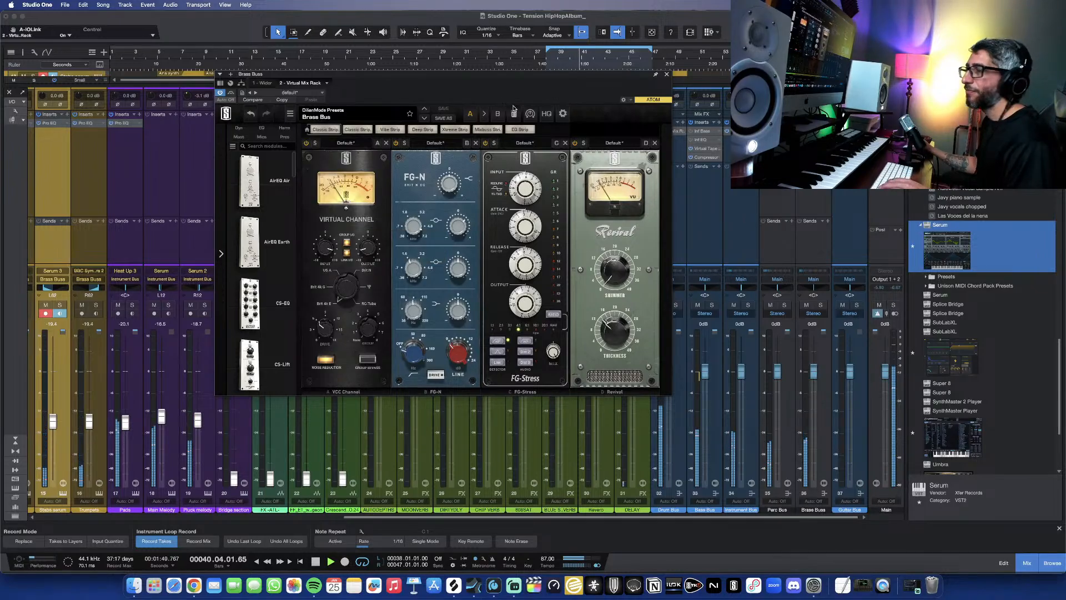
{"action": "left_click", "coordinate": [666, 75]}
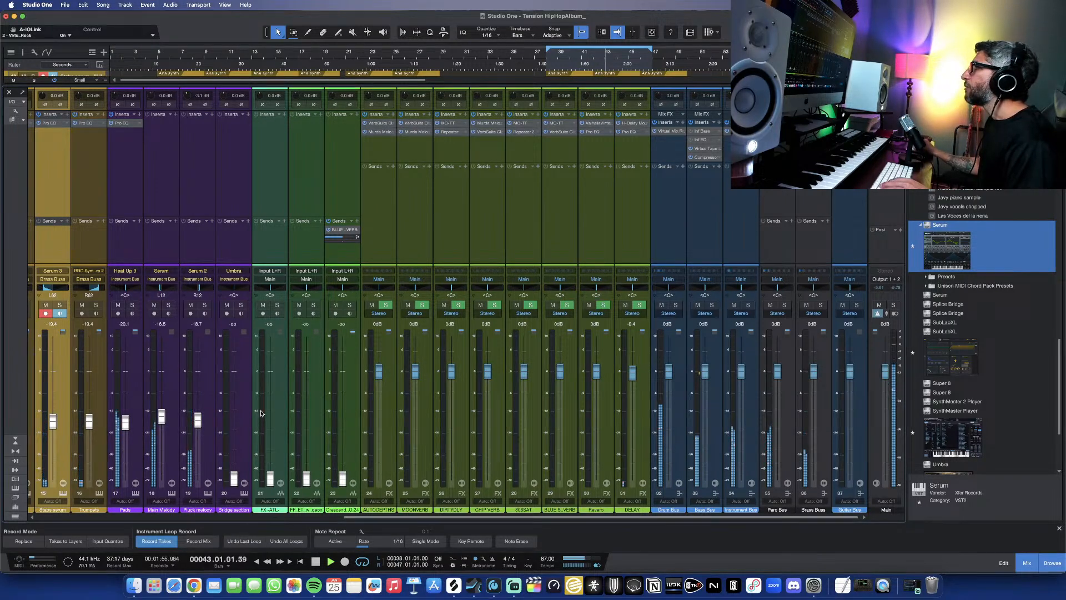
Step: Select the channels from Kick through Pluck melody and raise their faders together, bringing Pluck melody to about -13.5 dB
{"action": "scroll", "coordinate": [486, 398], "scroll_direction": "left", "scroll_amount": 10}
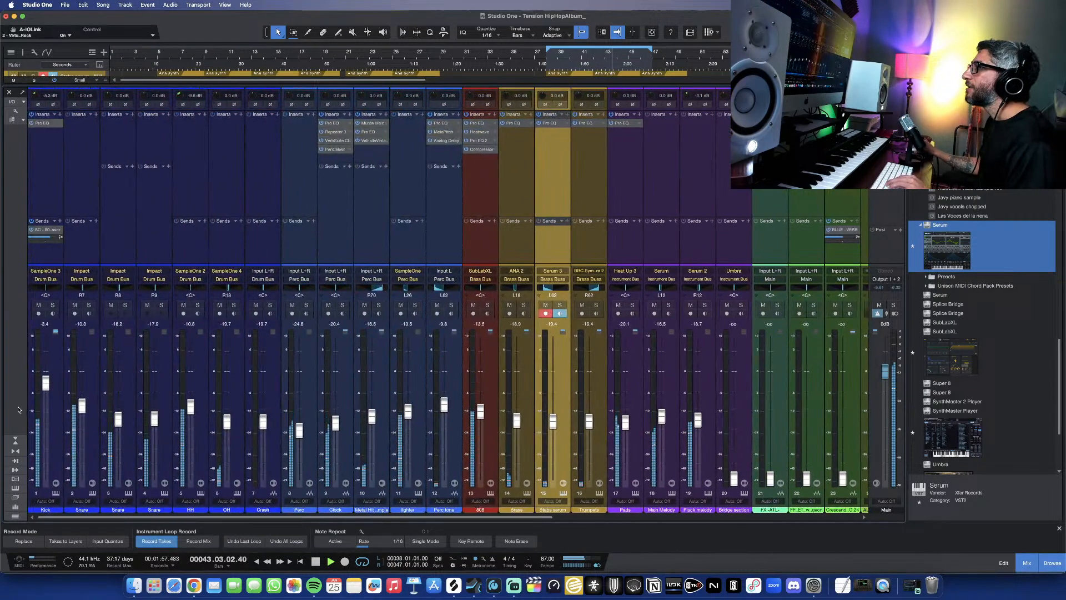
{"action": "left_click", "coordinate": [52, 418]}
{"action": "scroll", "coordinate": [375, 430], "scroll_direction": "right", "scroll_amount": 4}
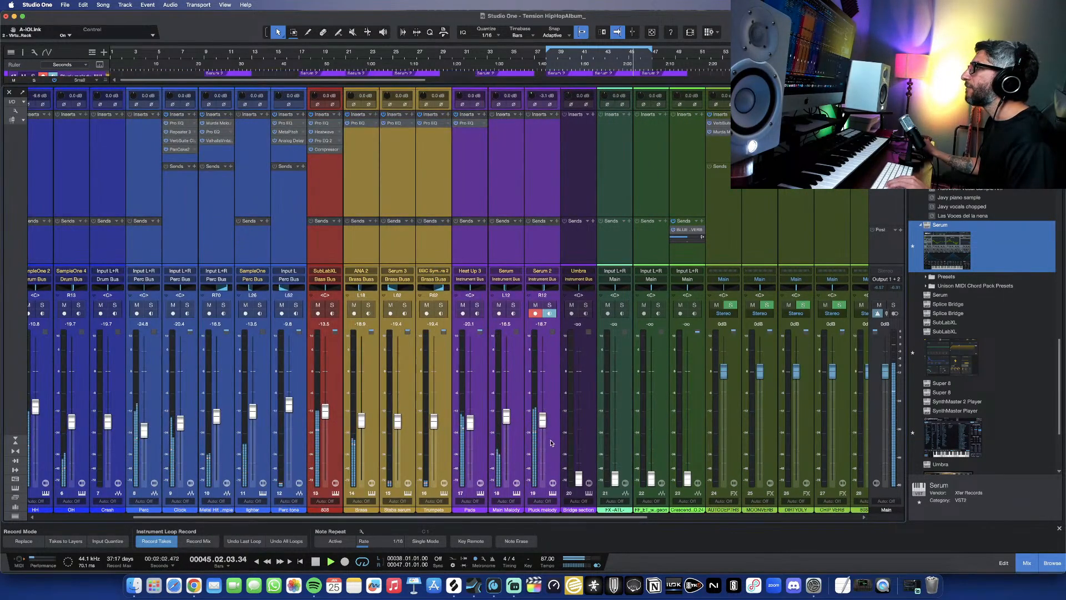
{"action": "left_click", "coordinate": [543, 424]}
{"action": "left_click_drag", "start_coordinate": [543, 423], "coordinate": [543, 419]}
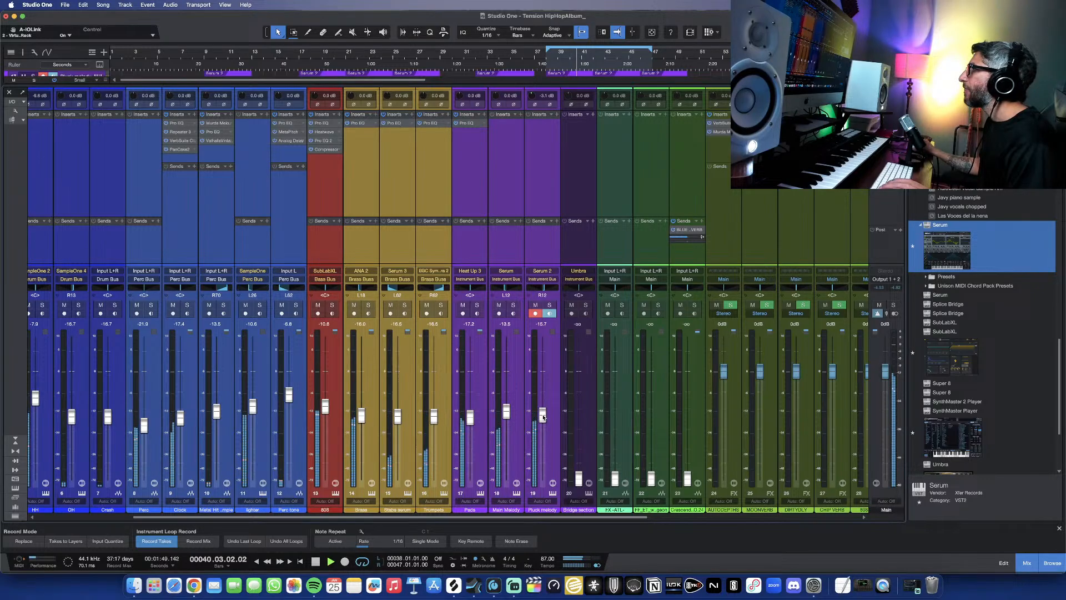
{"action": "left_click_drag", "start_coordinate": [543, 418], "coordinate": [543, 415]}
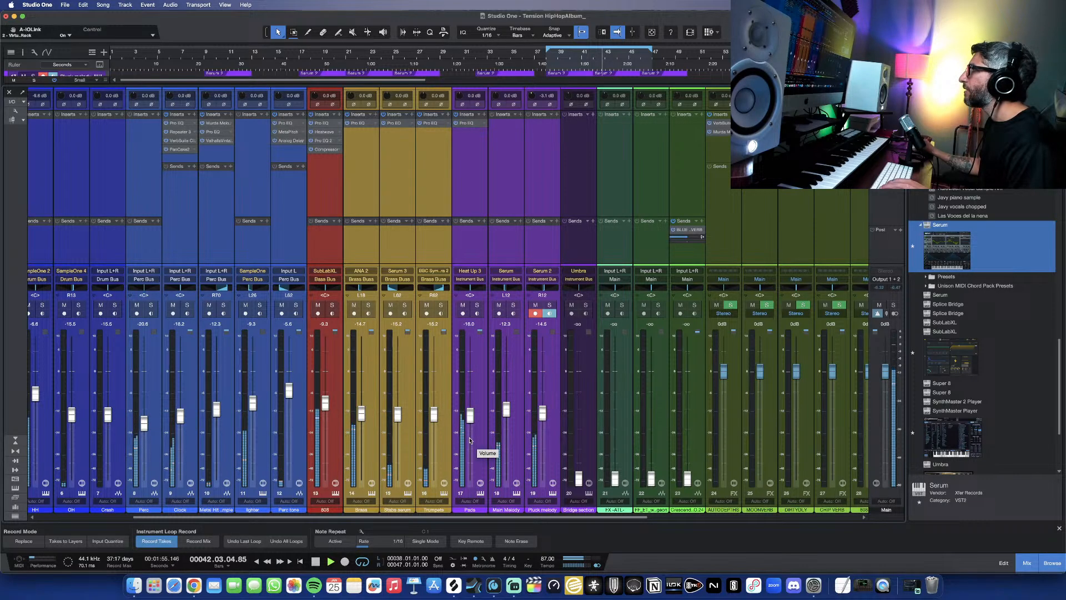
{"action": "left_click", "coordinate": [545, 425]}
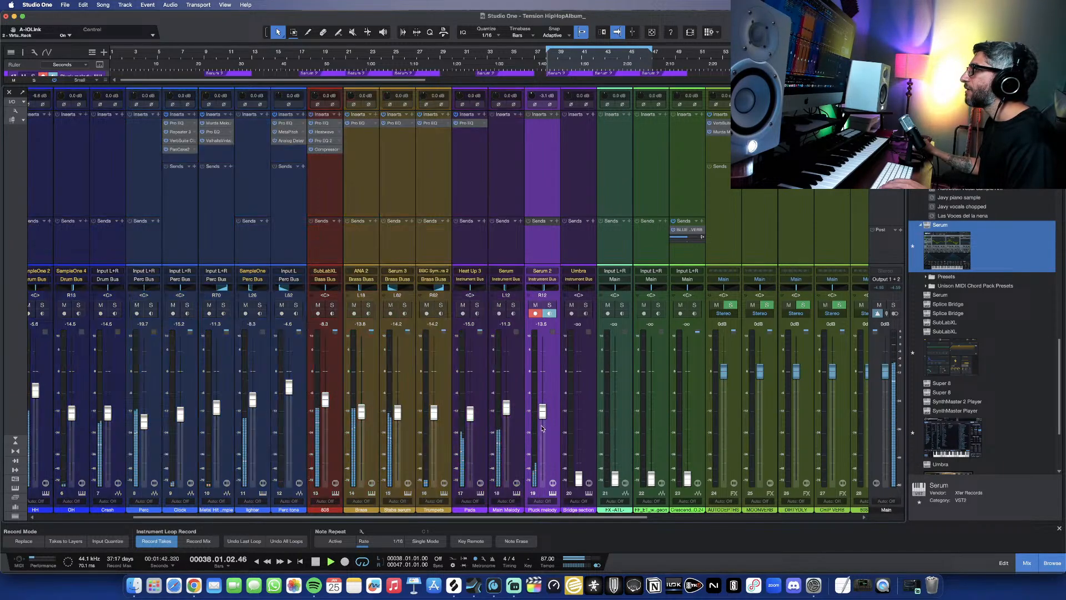
Step: Lower the Stabs serum fader to about -15 dB
{"action": "left_click_drag", "start_coordinate": [398, 412], "coordinate": [398, 417]}
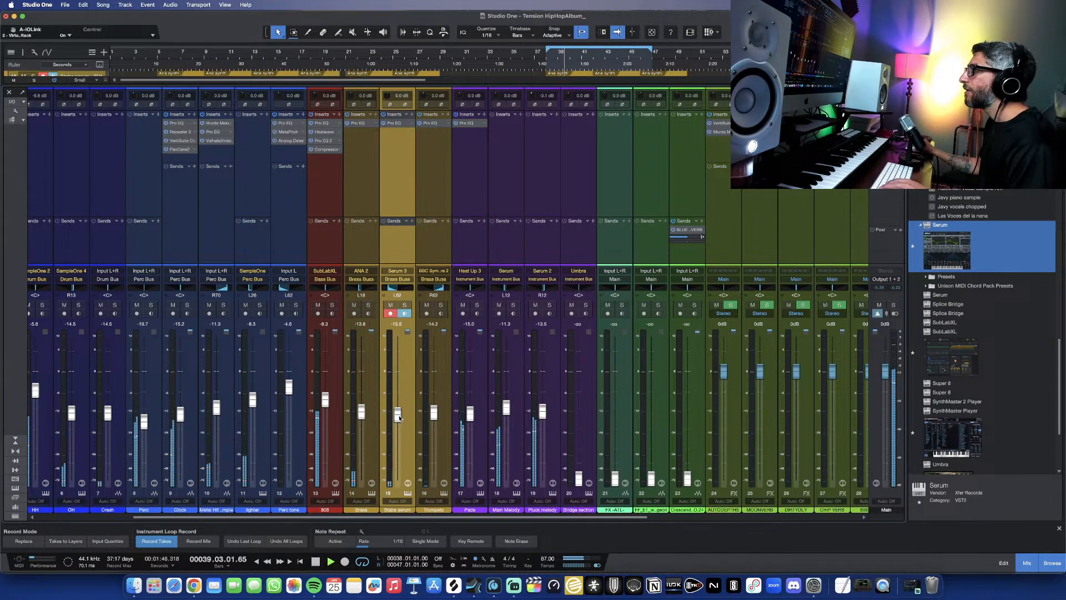
Step: Lower the Stabs serum fader to about -16 dB and raise the HH fader to about -4.9 dB
{"action": "left_click_drag", "start_coordinate": [400, 418], "coordinate": [400, 420]}
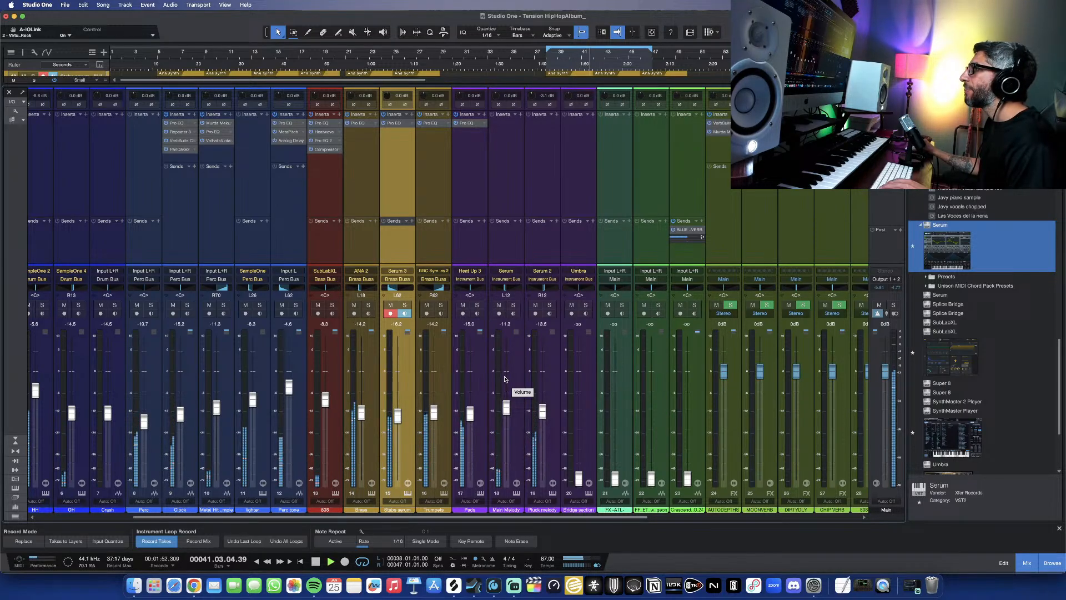
{"action": "scroll", "coordinate": [259, 389], "scroll_direction": "left", "scroll_amount": 5}
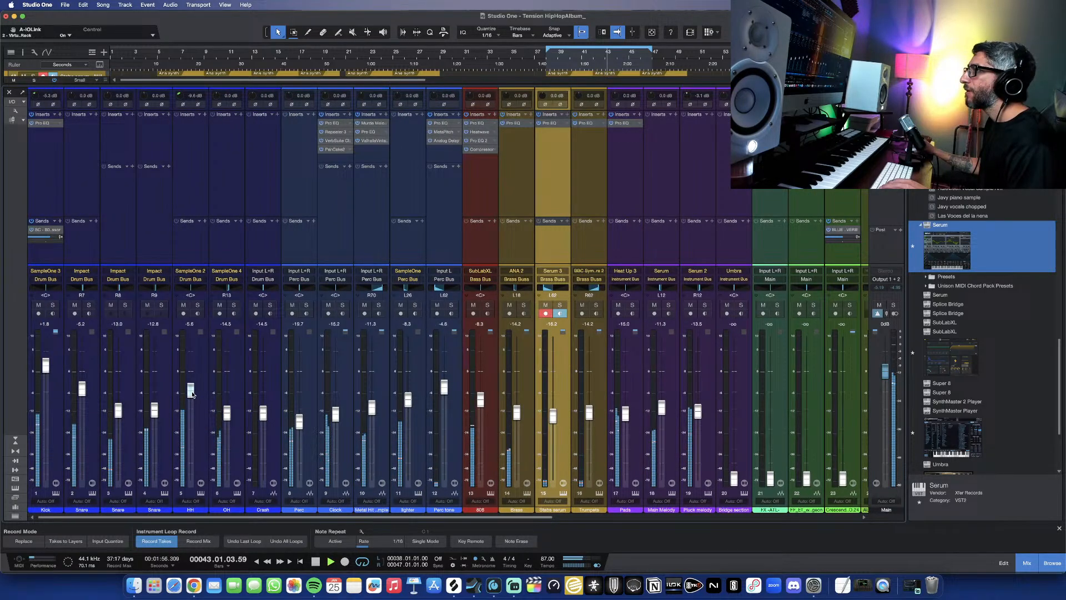
{"action": "left_click_drag", "start_coordinate": [192, 394], "coordinate": [192, 392]}
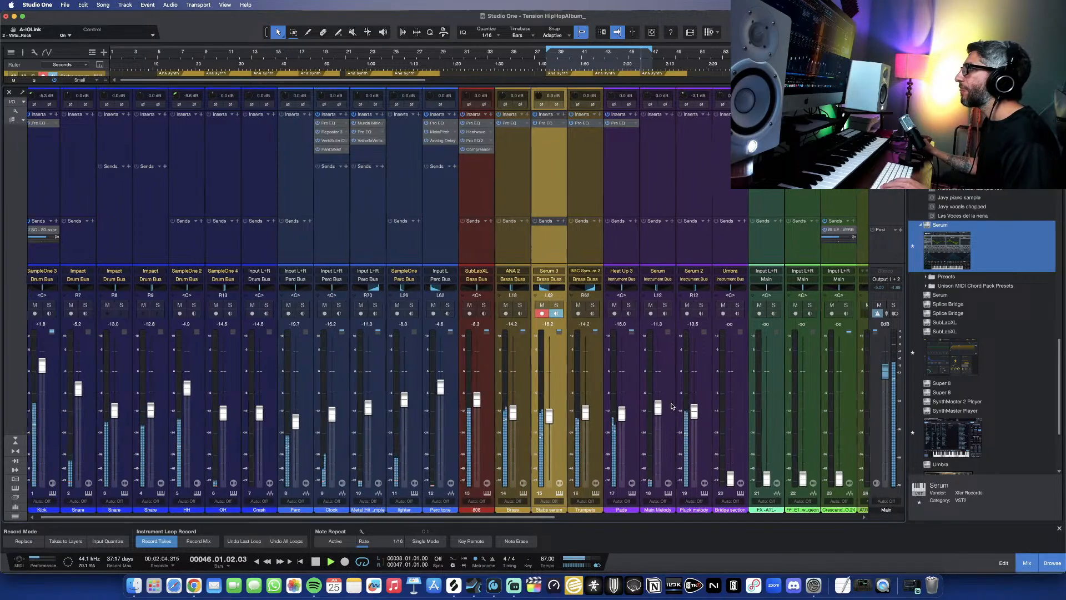
{"action": "scroll", "coordinate": [670, 407], "scroll_direction": "right", "scroll_amount": 10}
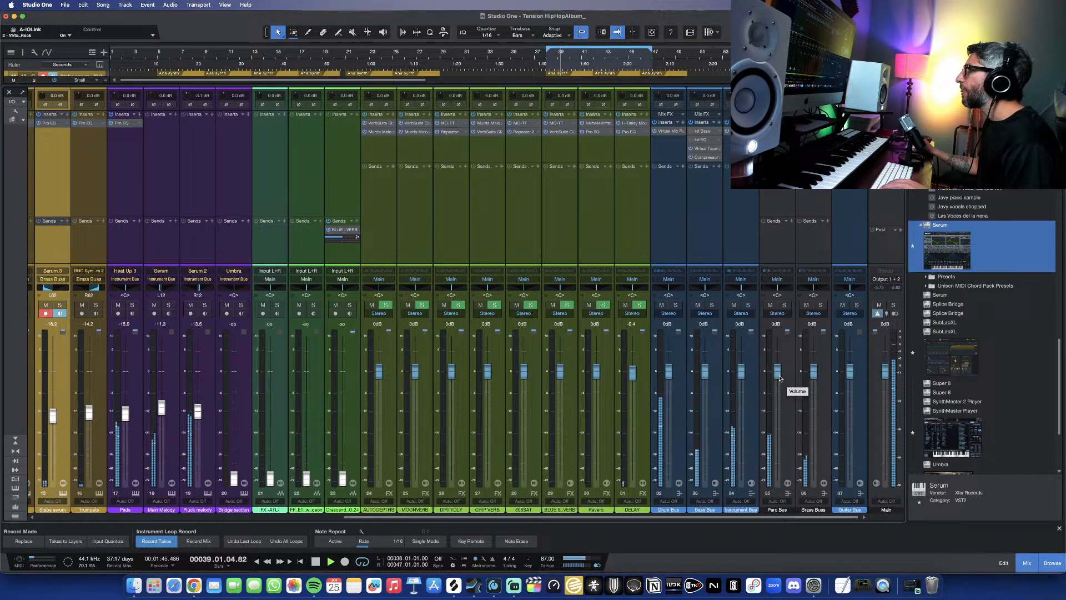
{"action": "scroll", "coordinate": [405, 423], "scroll_direction": "left", "scroll_amount": 10}
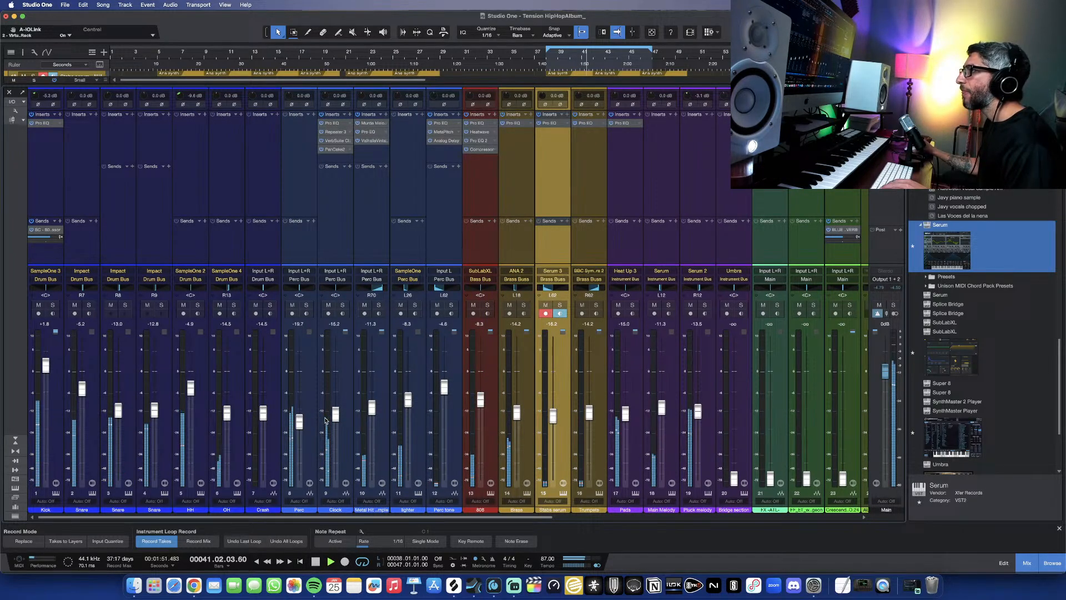
{"action": "scroll", "coordinate": [337, 418], "scroll_direction": "right", "scroll_amount": 1}
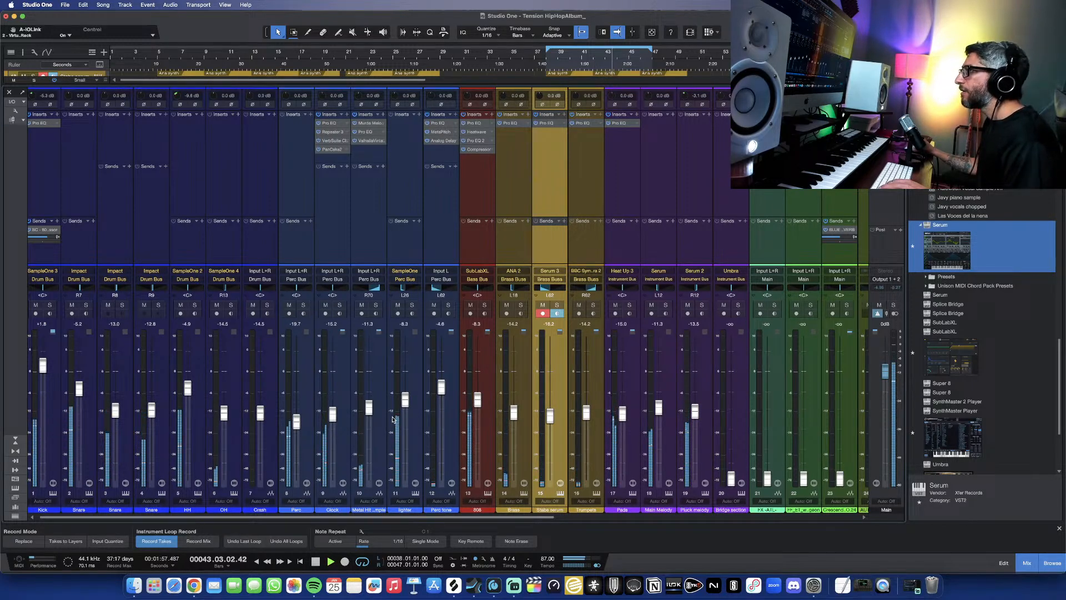
{"action": "scroll", "coordinate": [392, 419], "scroll_direction": "right", "scroll_amount": 10}
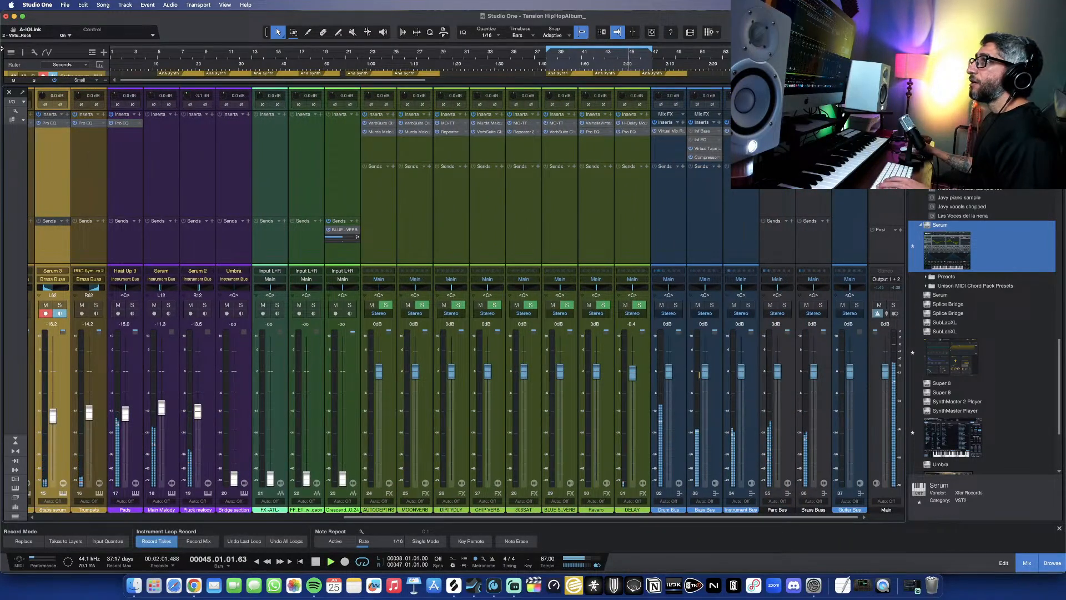
Step: Raise the crescendo effect track's volume in the arrangement, replaying the intro around its clip to judge the level
{"action": "key", "text": "F3"}
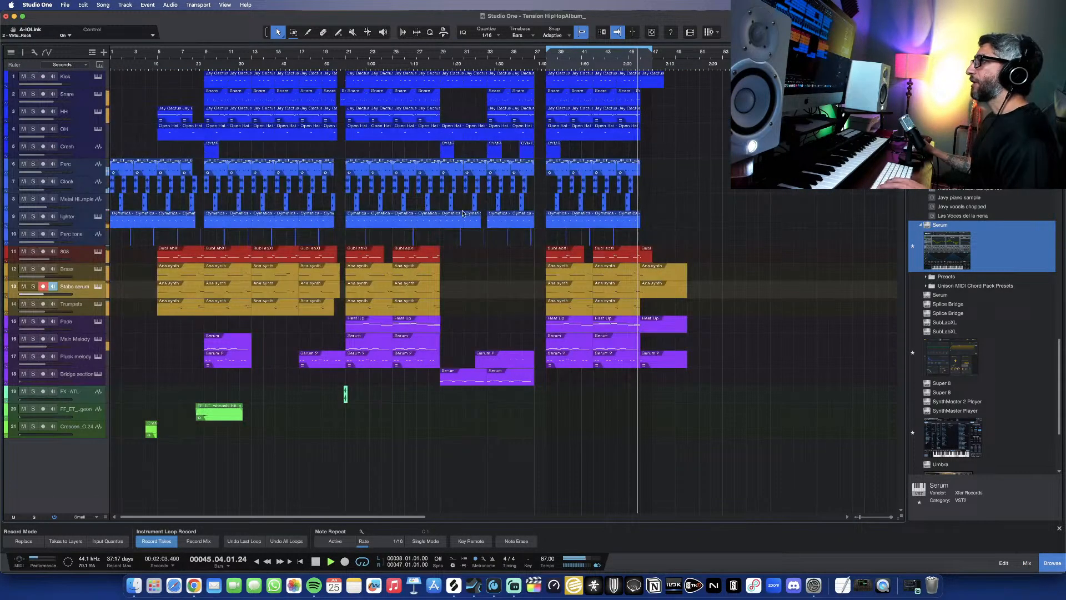
{"action": "left_click", "coordinate": [135, 56]}
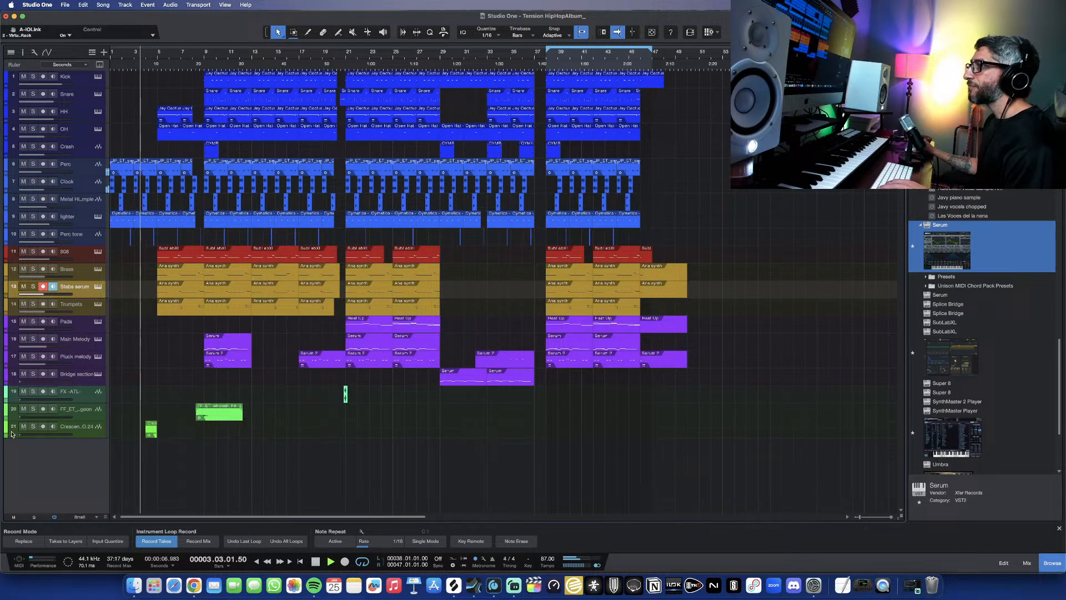
{"action": "left_click_drag", "start_coordinate": [21, 434], "coordinate": [41, 437]}
{"action": "key", "text": "space"}
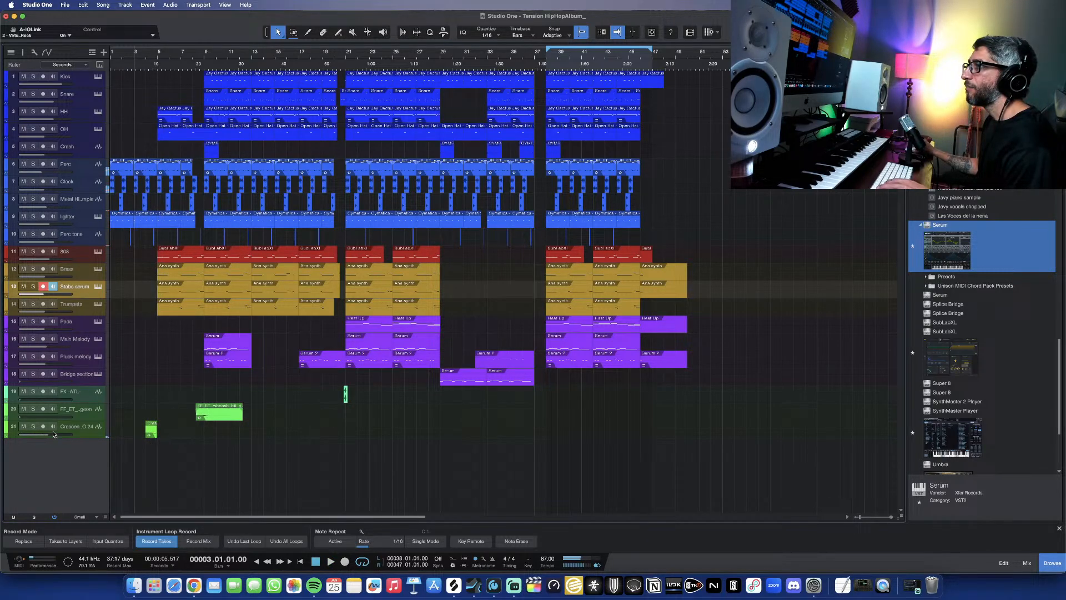
{"action": "key", "text": "space"}
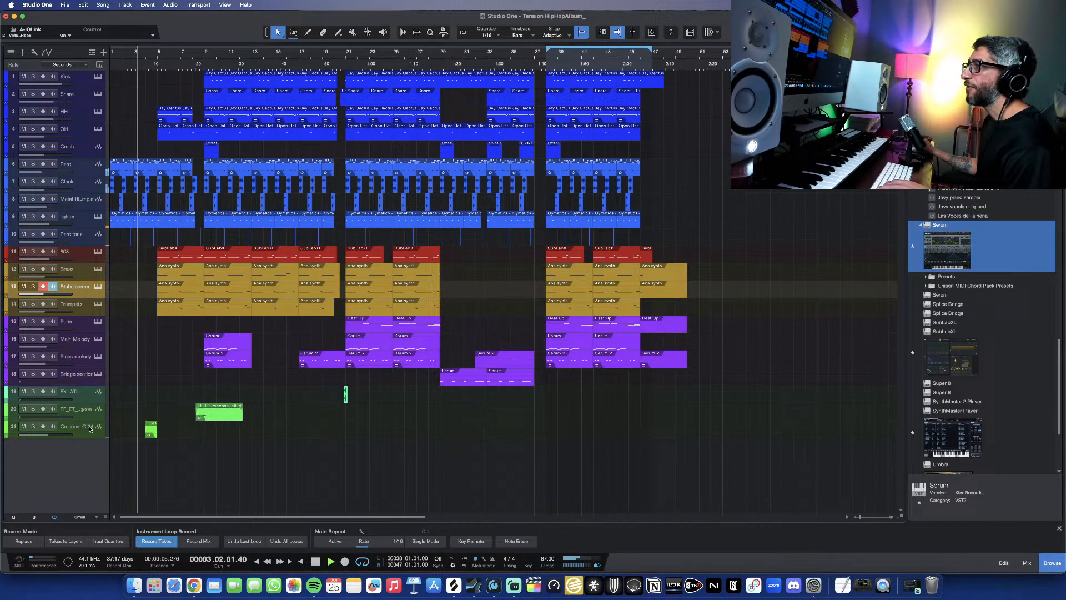
{"action": "left_click", "coordinate": [169, 56]}
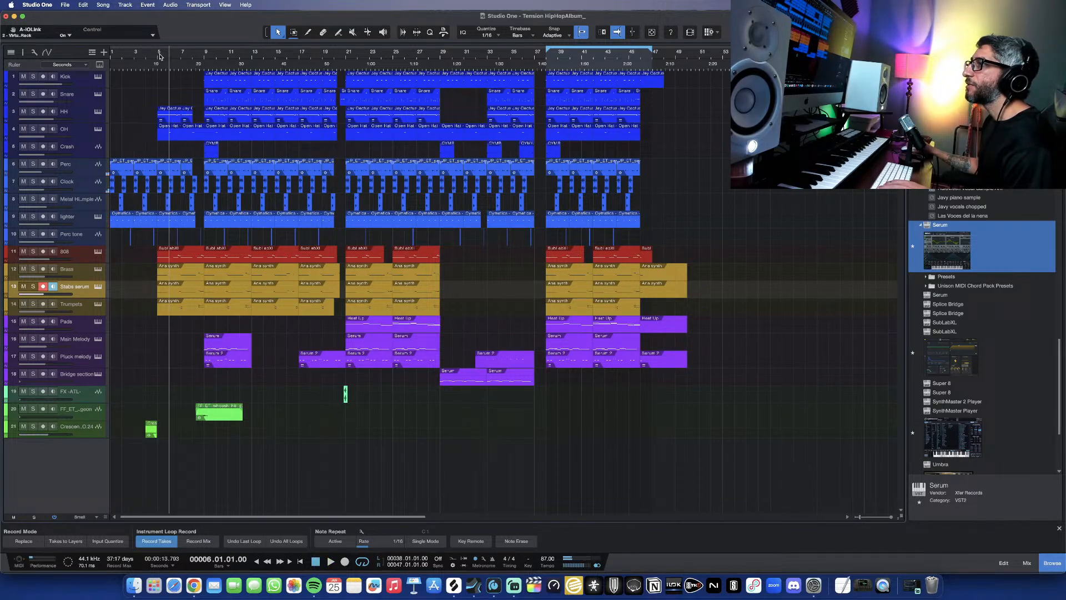
{"action": "left_click", "coordinate": [147, 58]}
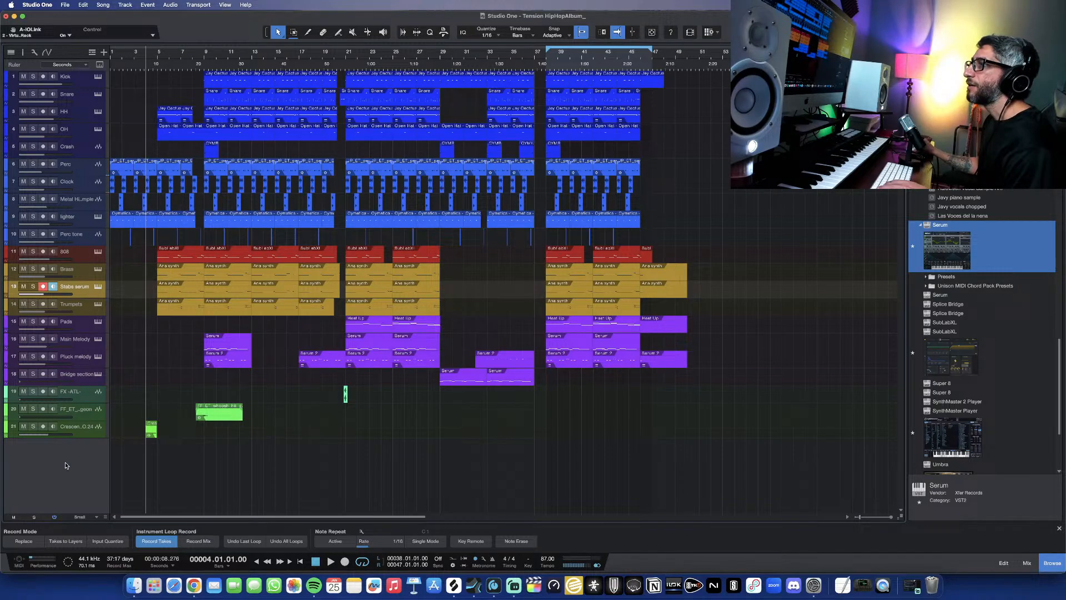
{"action": "key", "text": "space"}
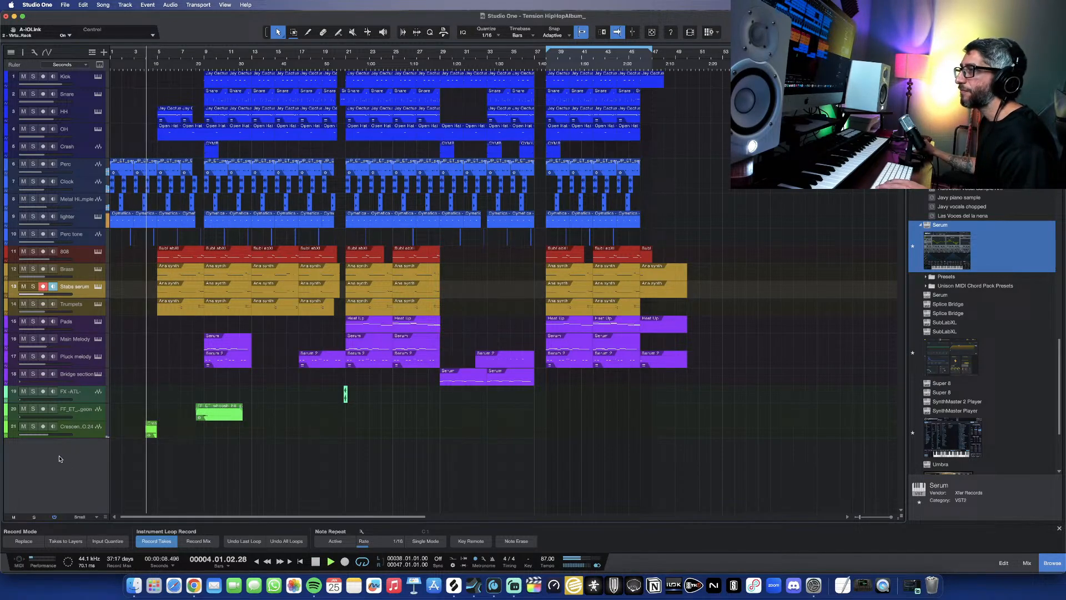
{"action": "mouse_move", "coordinate": [48, 436]}
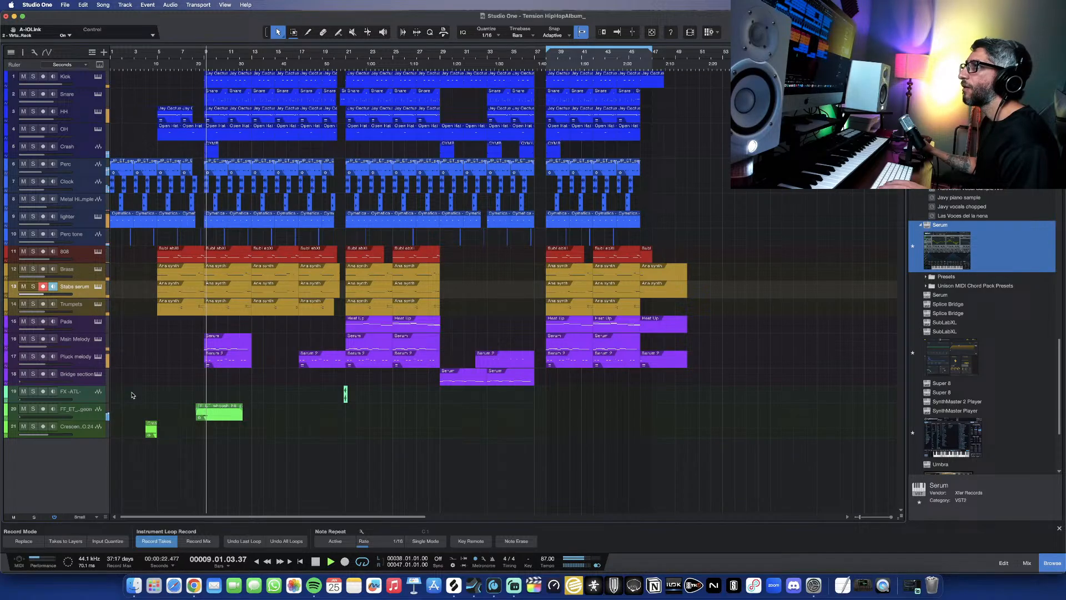
Step: Balance the Perc tone and Crash track volumes during playback, raising Crash to about -12.1 dB
{"action": "left_click", "coordinate": [122, 62]}
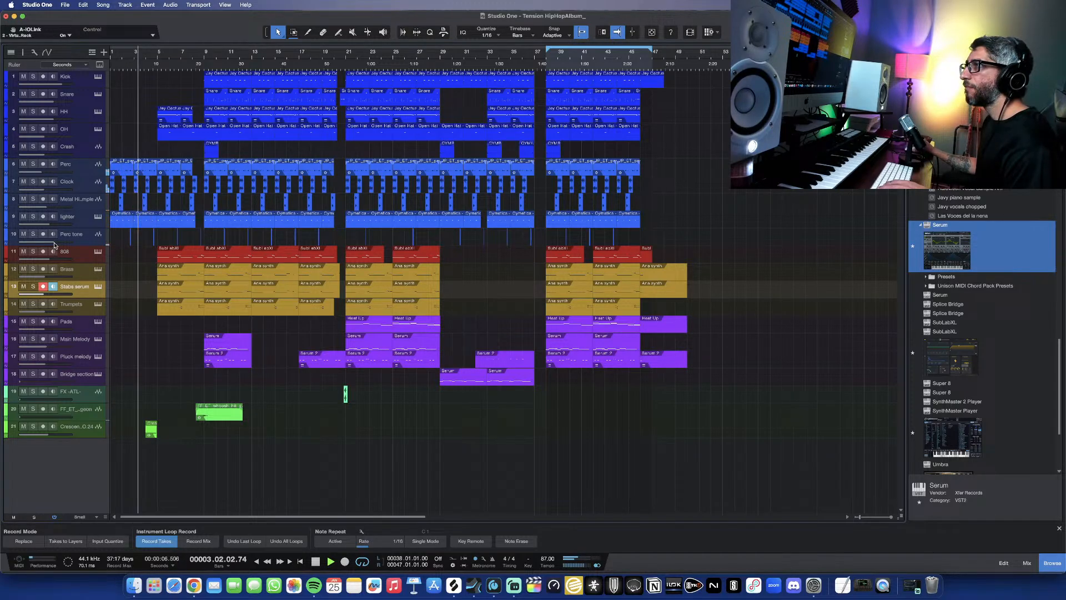
{"action": "mouse_move", "coordinate": [56, 245]}
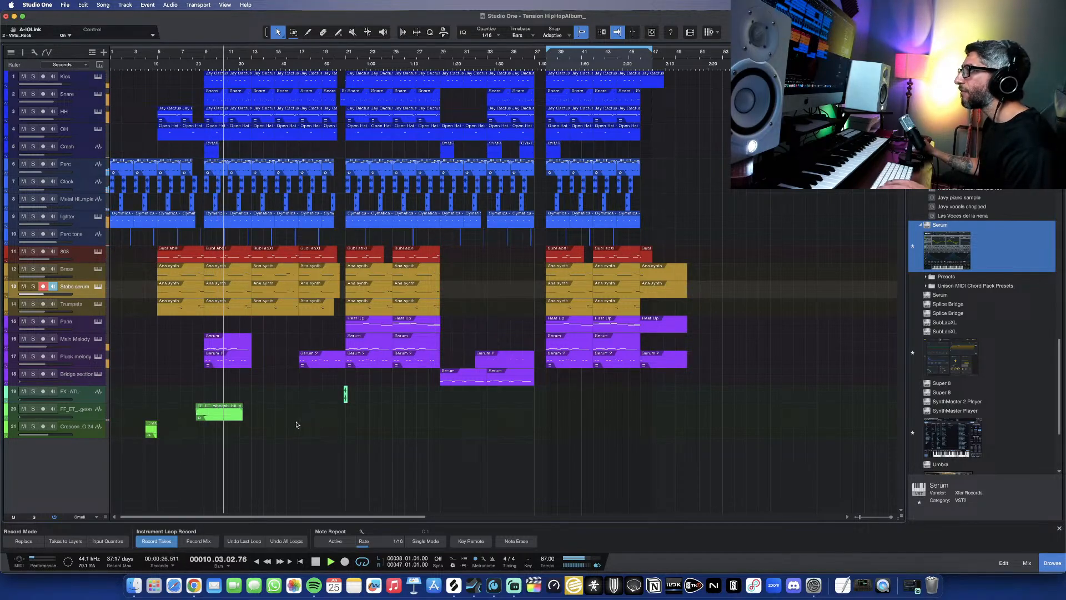
{"action": "scroll", "coordinate": [248, 245], "scroll_direction": "up", "scroll_amount": 3}
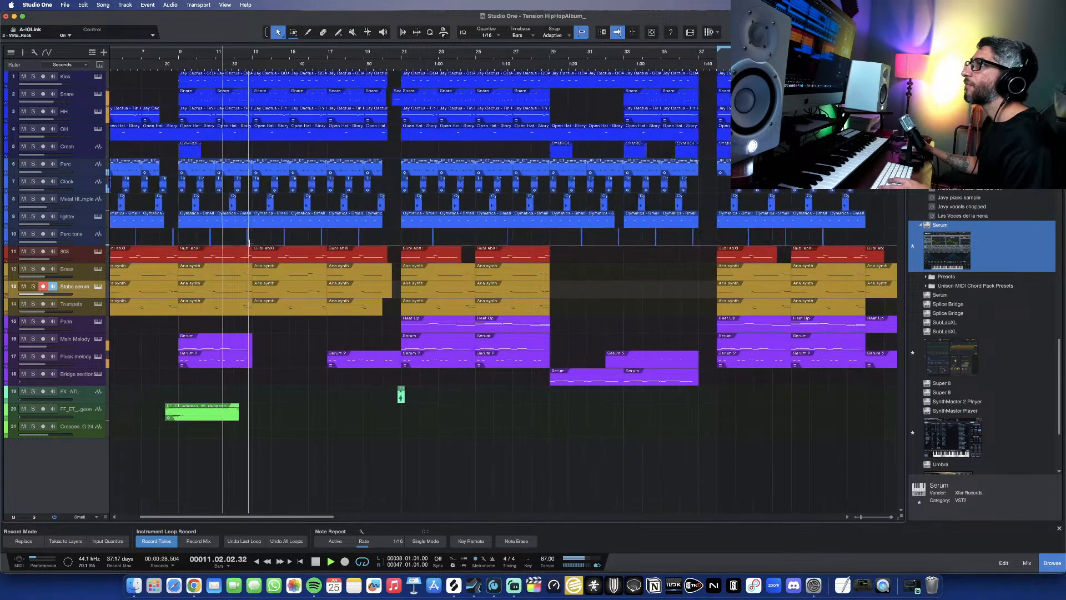
{"action": "scroll", "coordinate": [241, 200], "scroll_direction": "left", "scroll_amount": 3}
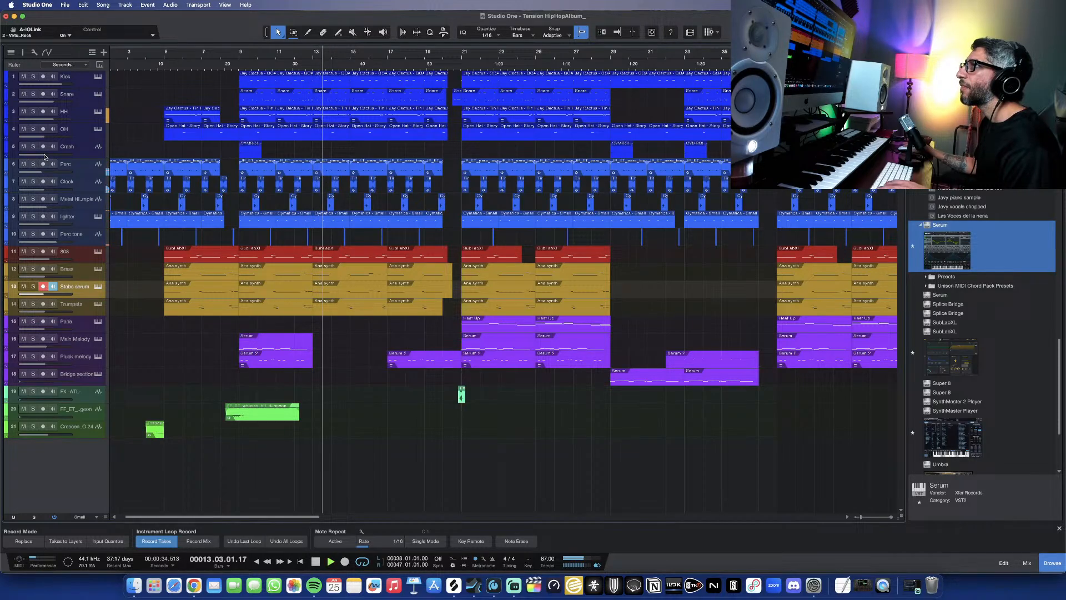
{"action": "left_click", "coordinate": [233, 54]}
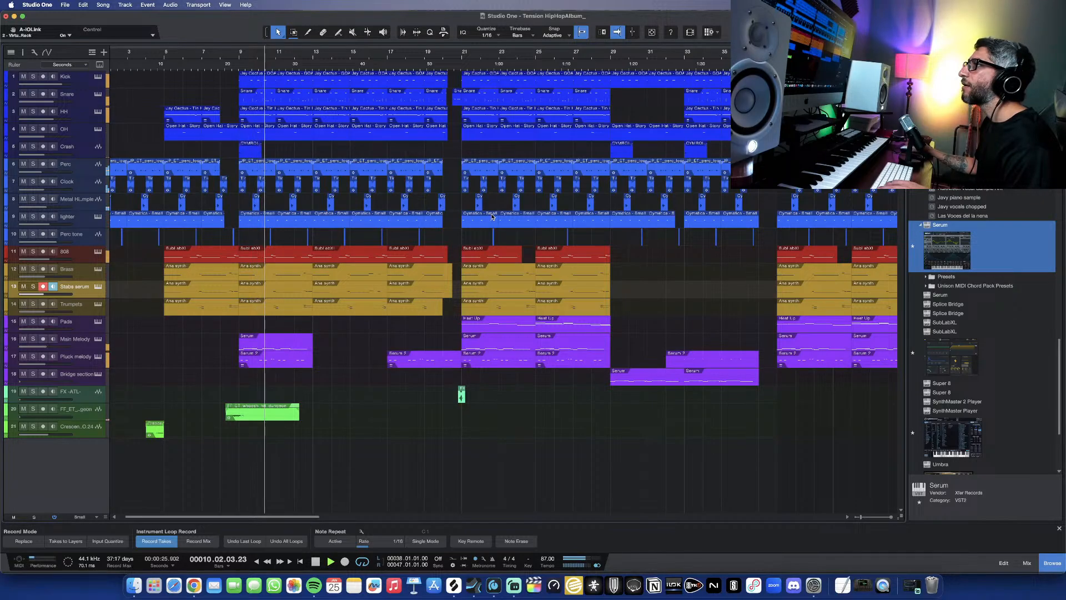
{"action": "mouse_move", "coordinate": [44, 157]}
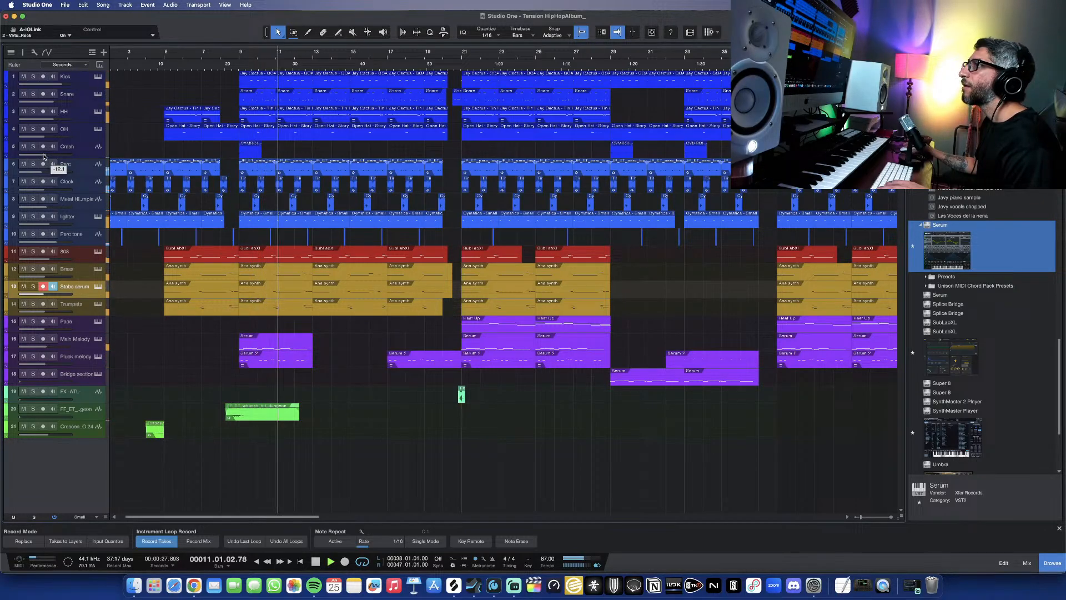
{"action": "left_click", "coordinate": [228, 56]}
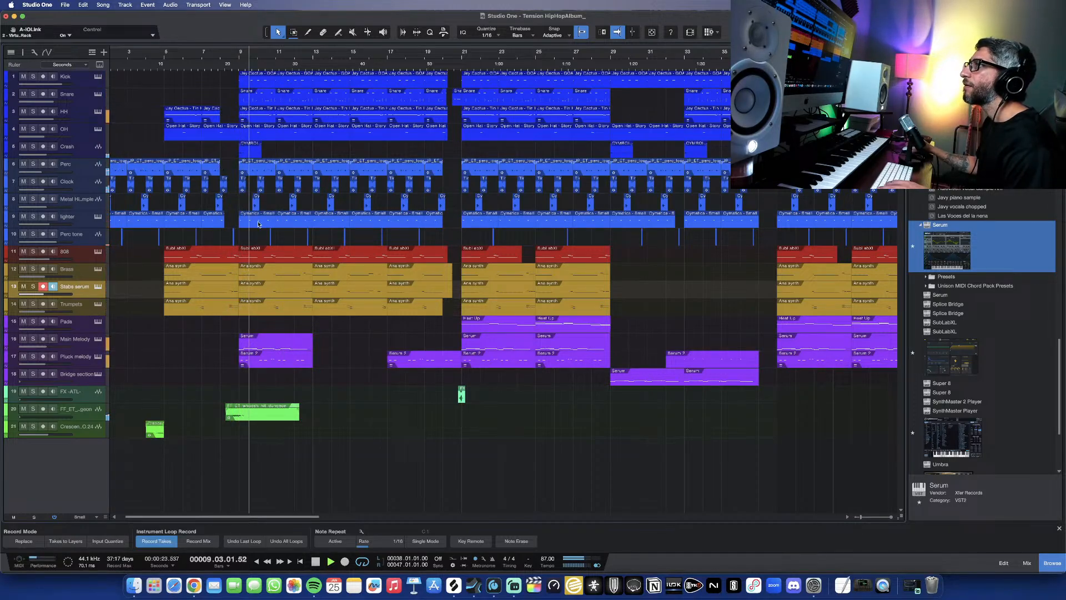
{"action": "scroll", "coordinate": [453, 387], "scroll_direction": "down", "scroll_amount": 3}
{"action": "scroll", "coordinate": [452, 387], "scroll_direction": "down", "scroll_amount": 1}
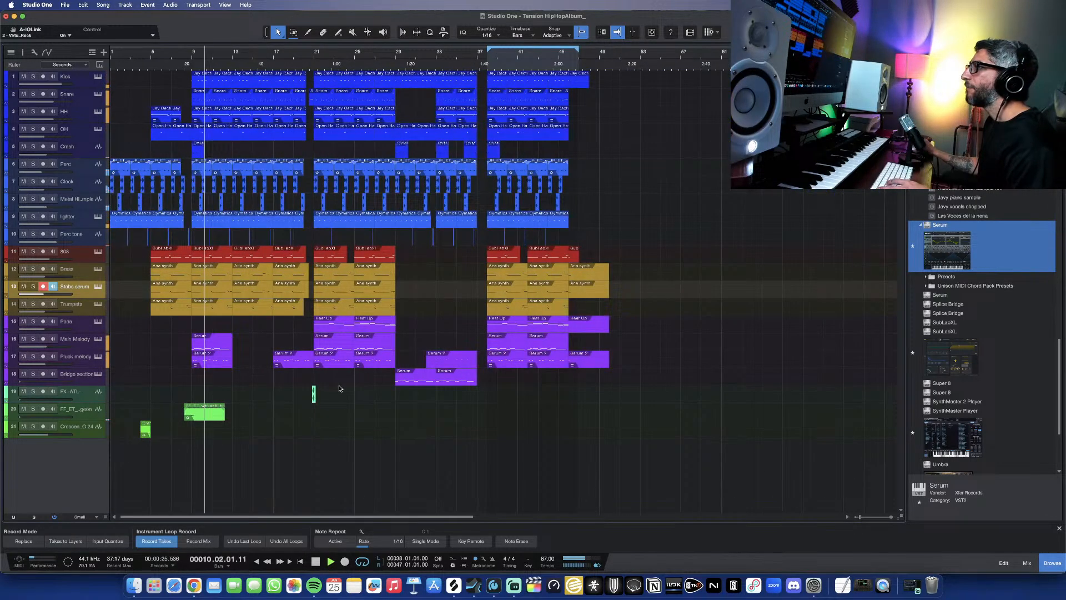
Step: Raise the FF_ET effect track's volume, replaying from bar 7 to judge its level
{"action": "left_click", "coordinate": [174, 57]}
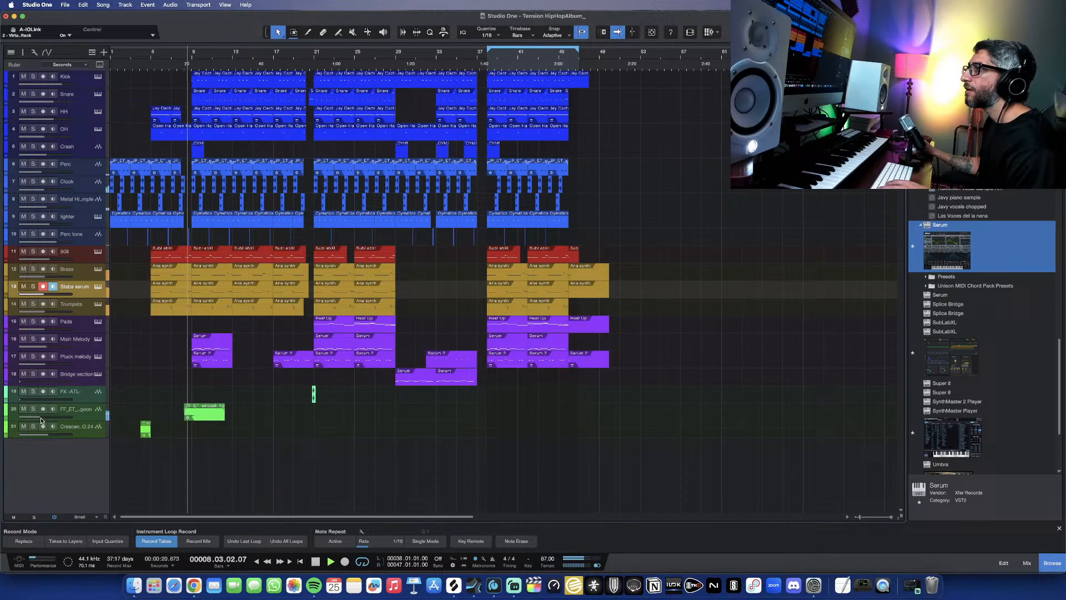
{"action": "left_click_drag", "start_coordinate": [39, 417], "coordinate": [45, 418]}
{"action": "key", "text": "space"}
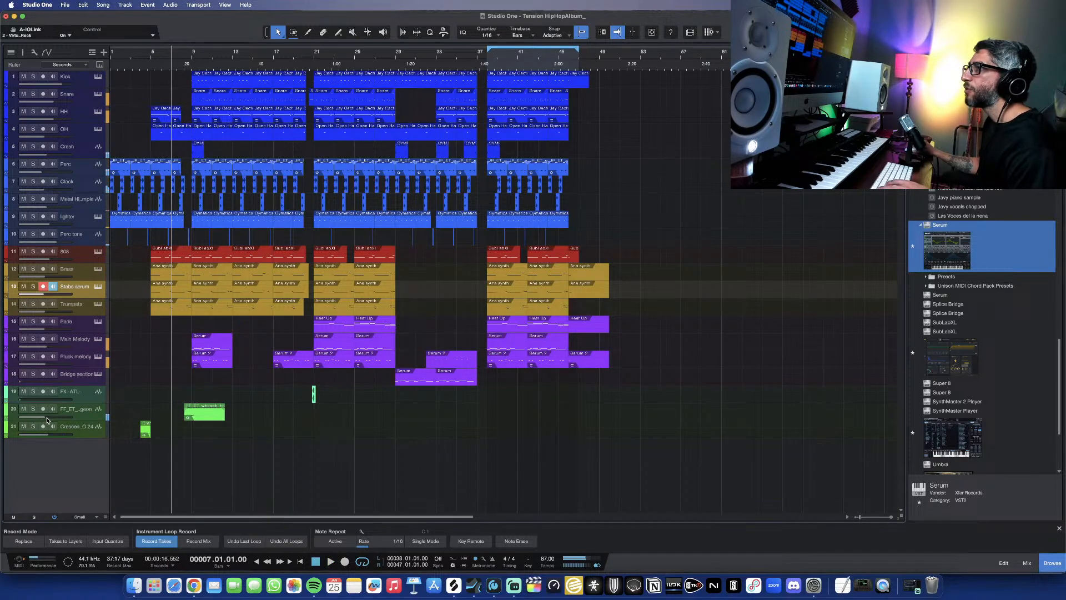
{"action": "key", "text": "space"}
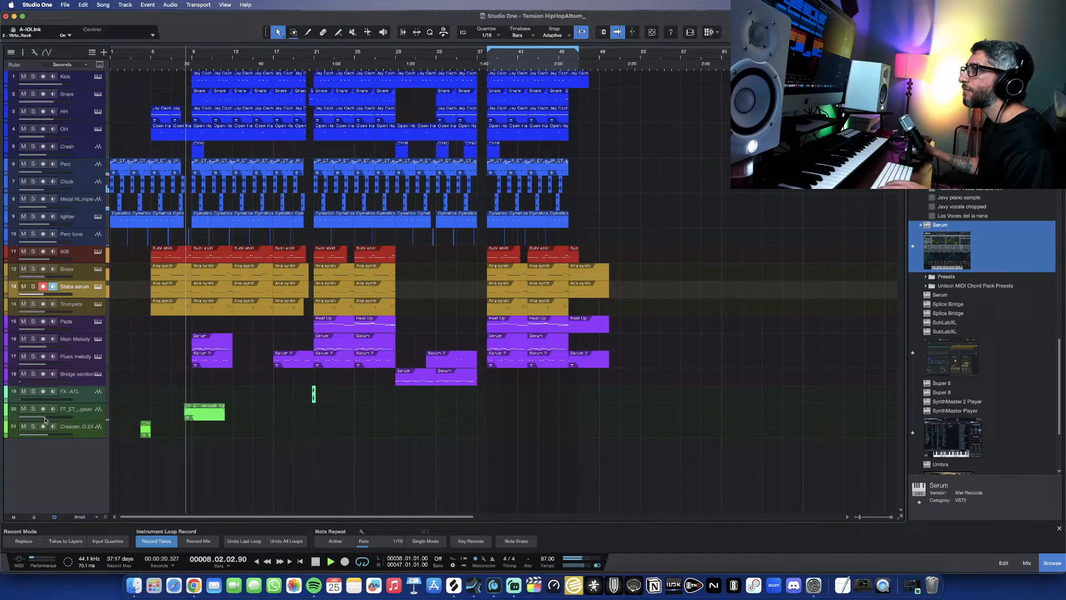
{"action": "key", "text": "space"}
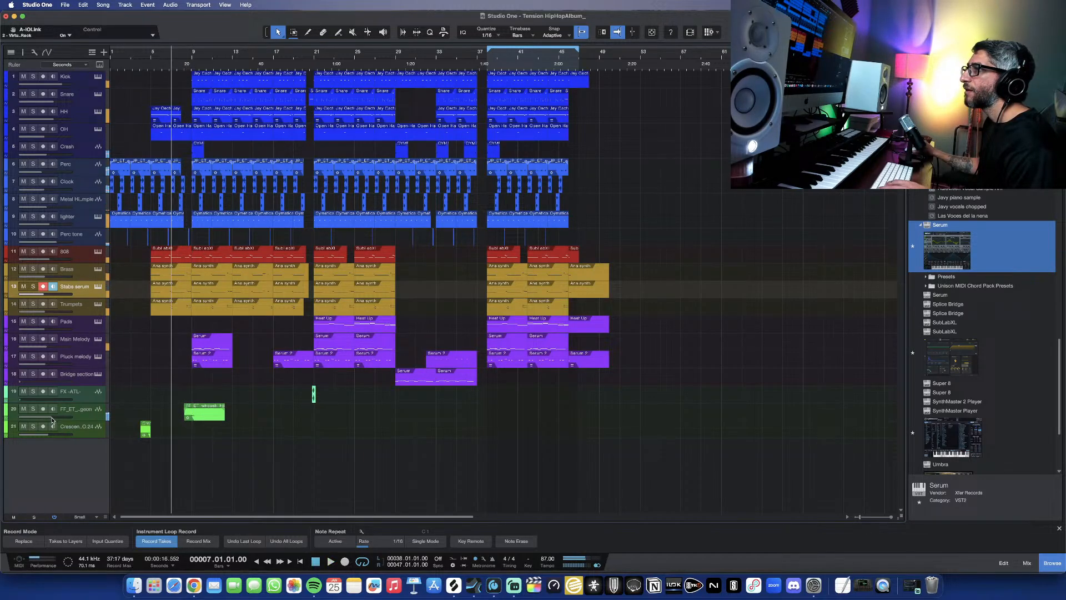
{"action": "key", "text": "space"}
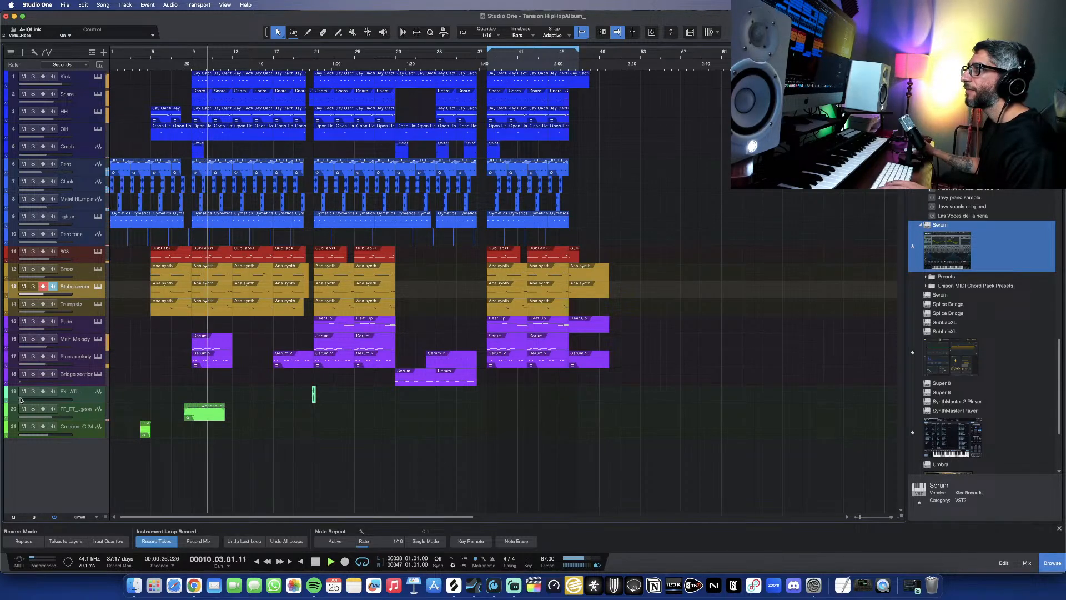
Step: Play from just before bar 21 and raise the FX -ATL- track's volume to about -7 dB
{"action": "left_click", "coordinate": [303, 54]}
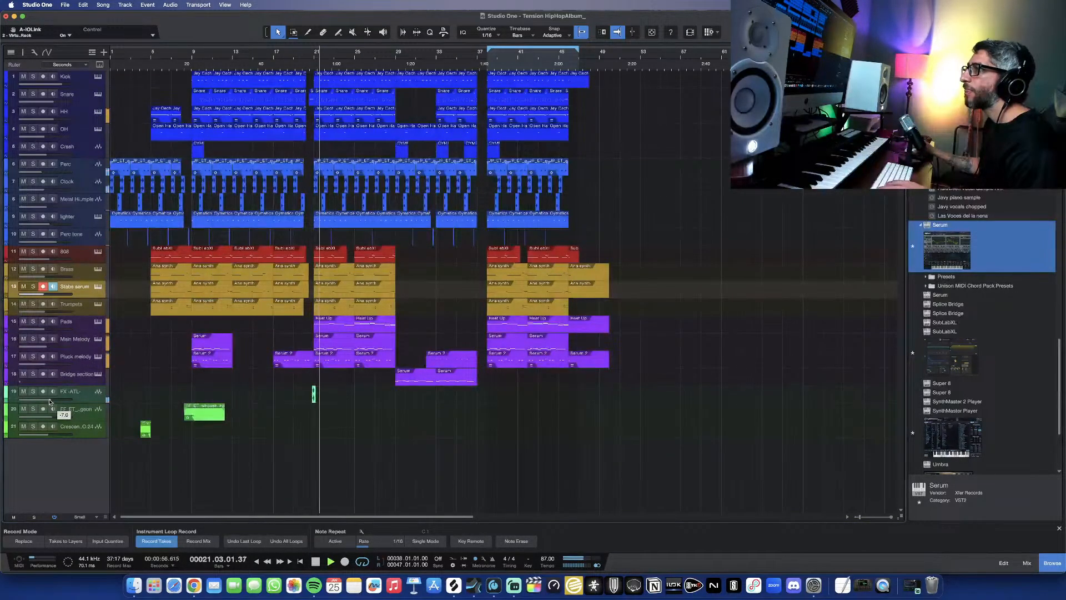
{"action": "key", "text": "space"}
{"action": "key", "text": "space"}
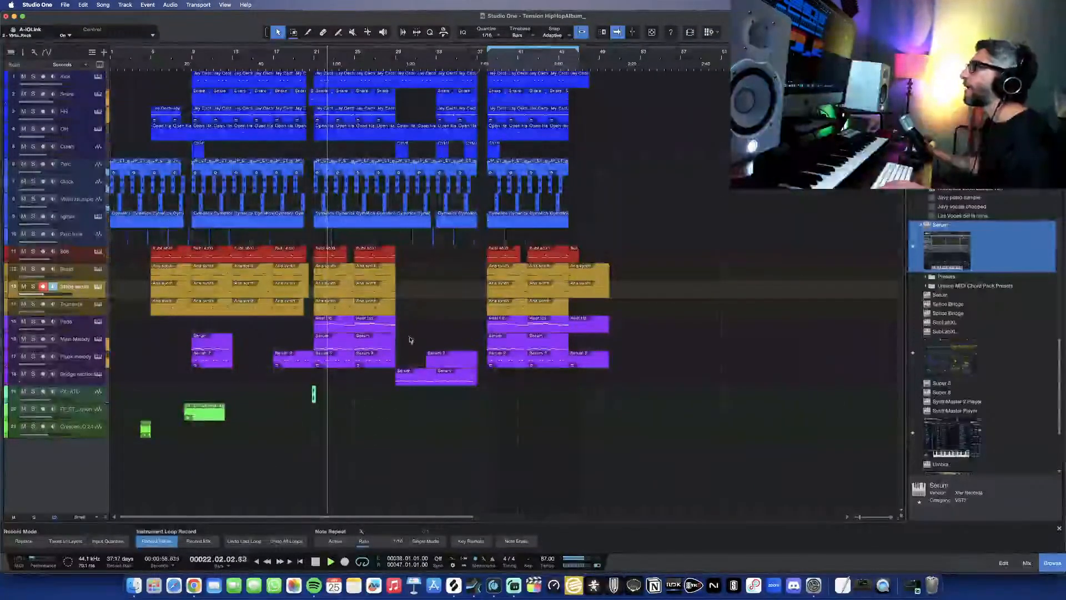
Step: Play the bridge, set the Bridge section track's volume to about -12.7 dB, and check the levels in the mixer
{"action": "left_click", "coordinate": [395, 56]}
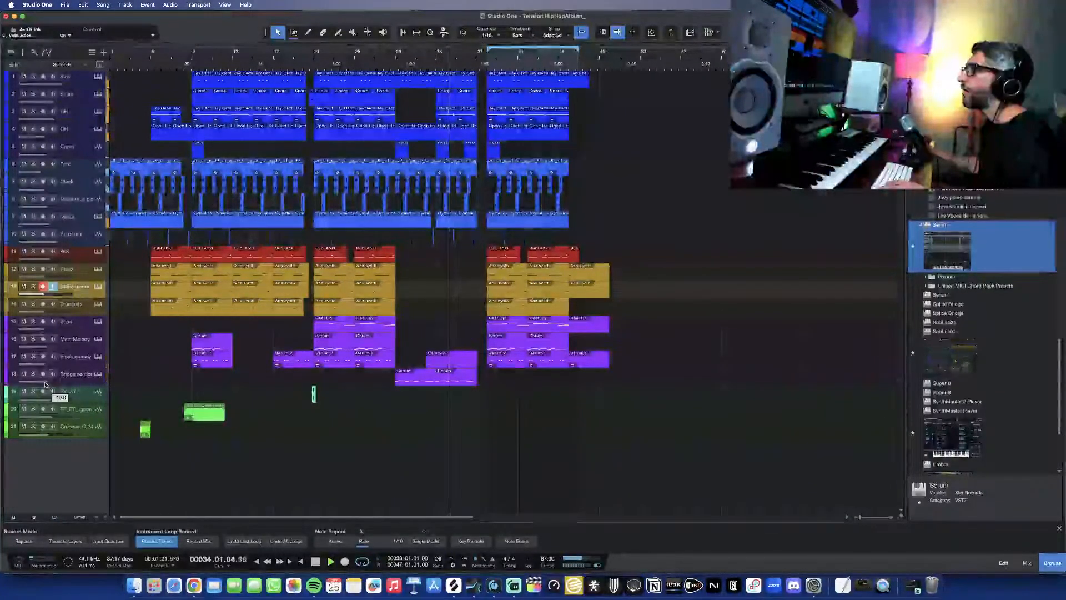
{"action": "left_click_drag", "start_coordinate": [46, 384], "coordinate": [44, 384]}
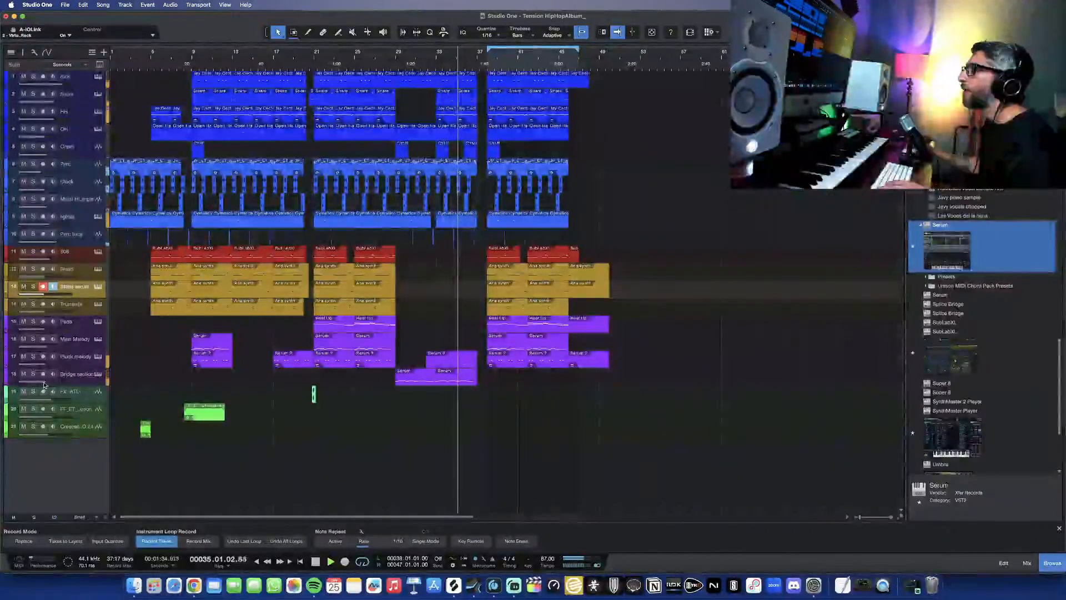
{"action": "left_click", "coordinate": [1033, 565]}
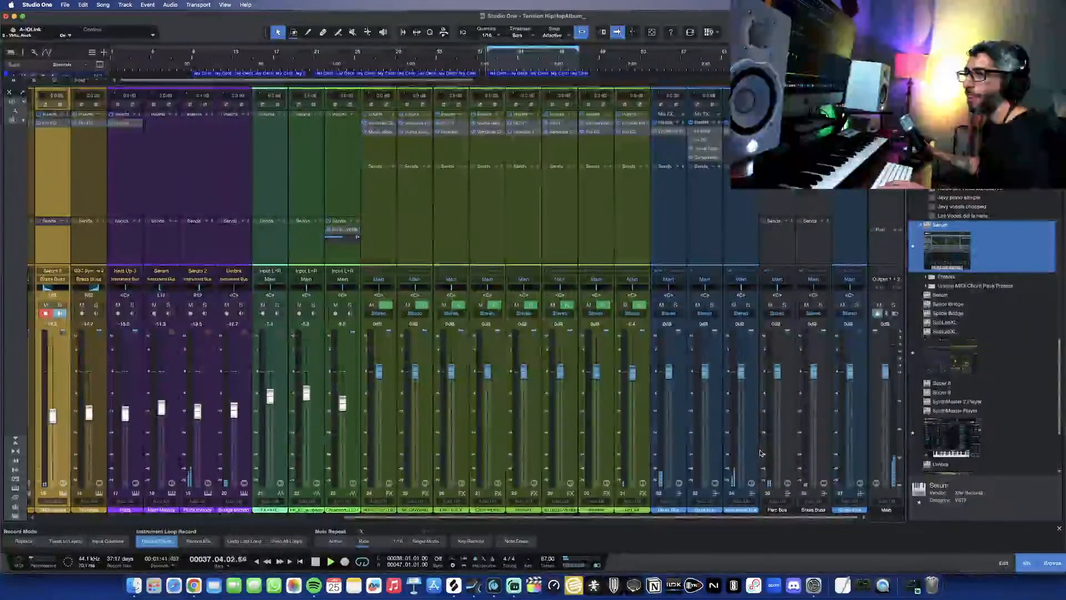
{"action": "left_click", "coordinate": [1027, 564]}
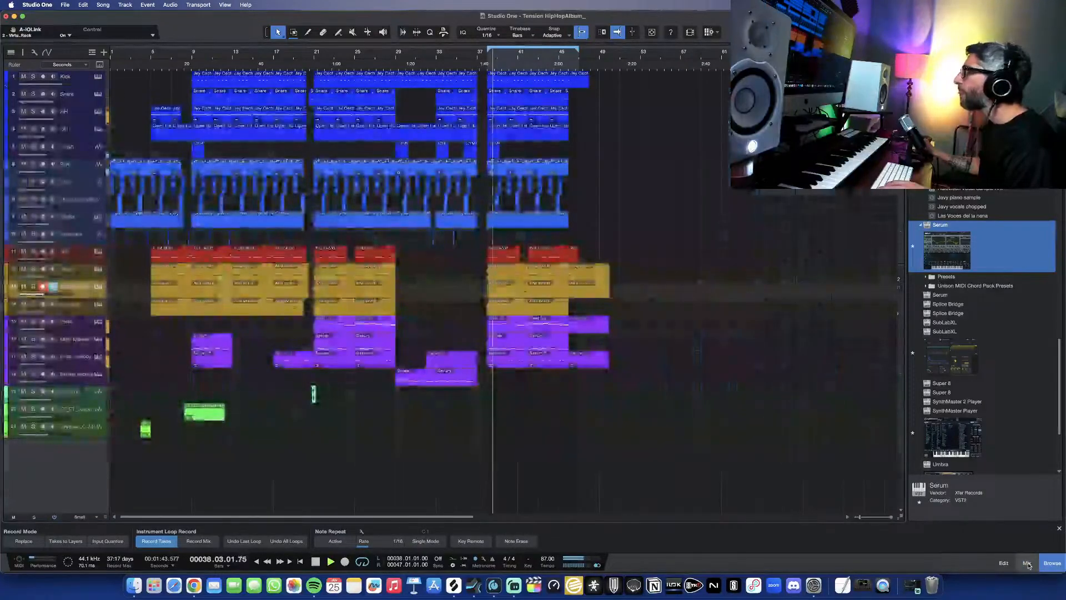
{"action": "scroll", "coordinate": [446, 311], "scroll_direction": "up", "scroll_amount": 2}
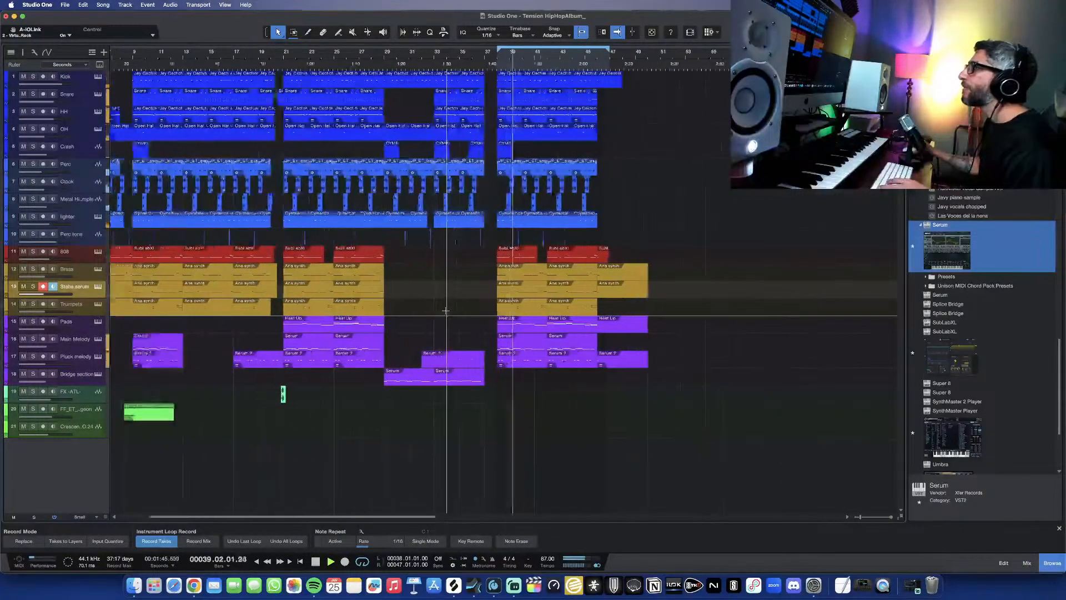
Step: Adjust the gain of the last Crash clip before bar 37 and replay from bar 36 into the next section
{"action": "scroll", "coordinate": [445, 311], "scroll_direction": "up", "scroll_amount": 3}
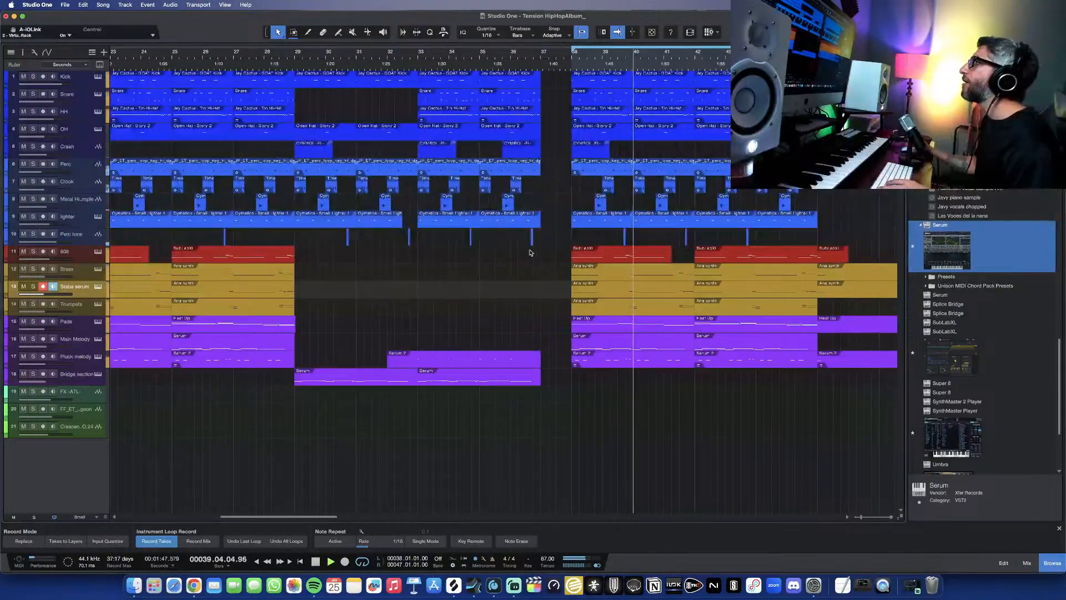
{"action": "left_click", "coordinate": [531, 155]}
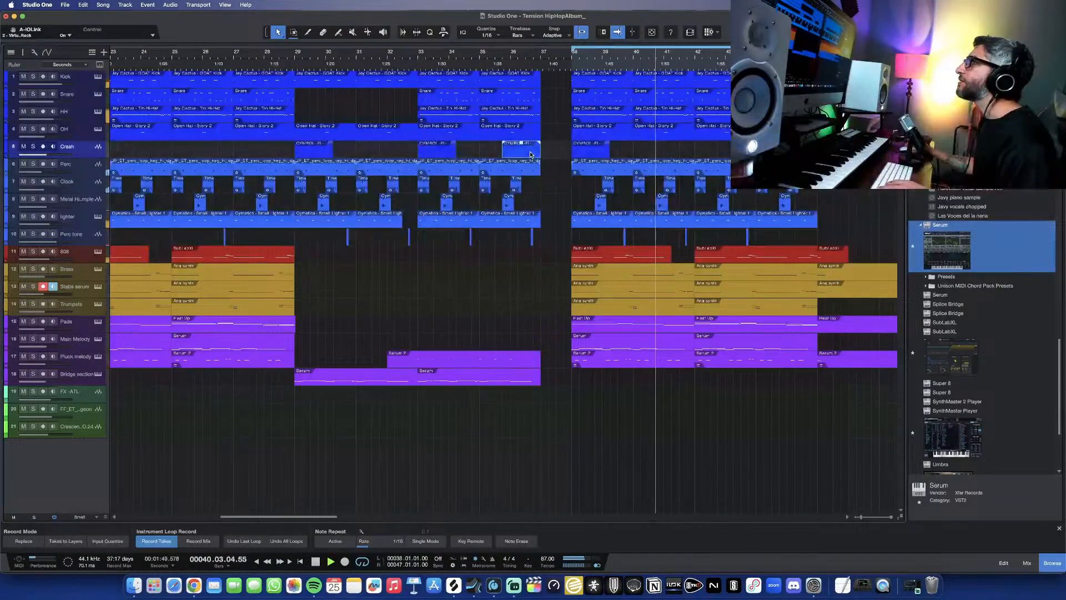
{"action": "left_click_drag", "start_coordinate": [521, 145], "coordinate": [522, 143]}
{"action": "left_click", "coordinate": [511, 54]}
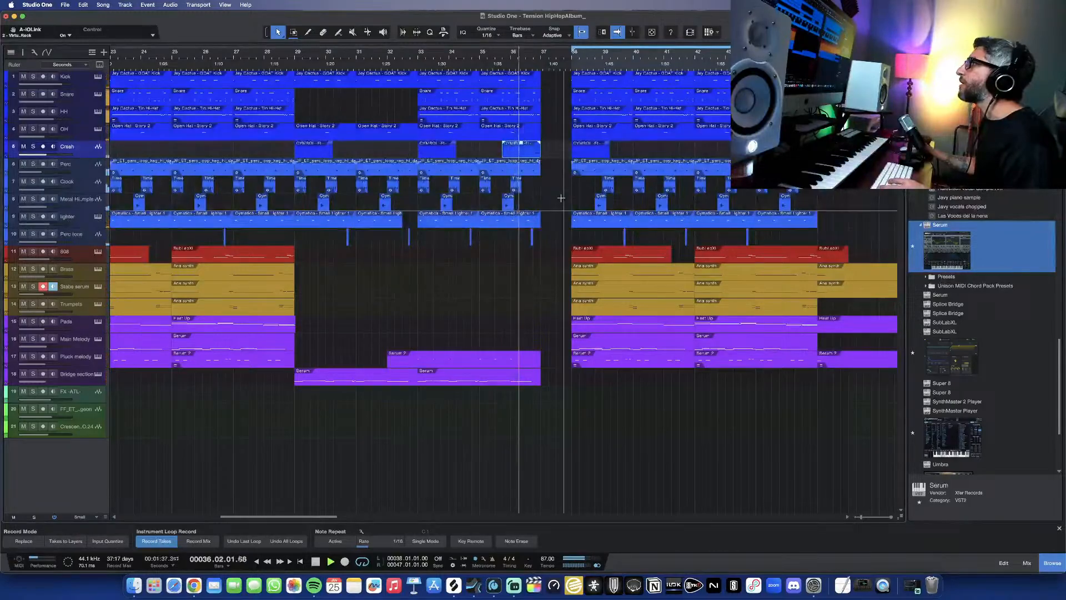
{"action": "scroll", "coordinate": [561, 198], "scroll_direction": "up", "scroll_amount": 3}
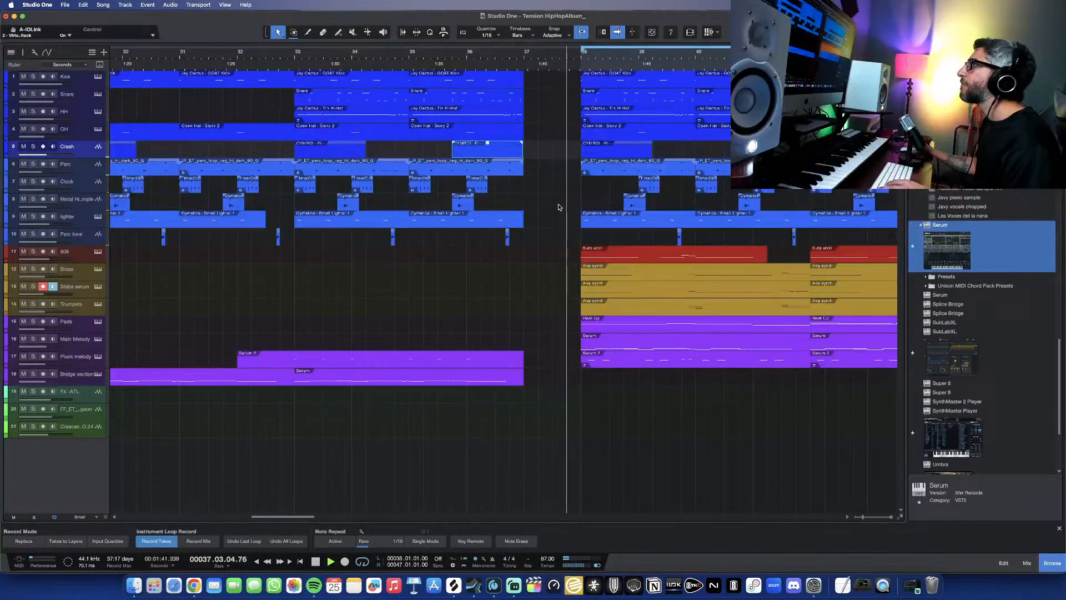
{"action": "scroll", "coordinate": [630, 230], "scroll_direction": "down", "scroll_amount": 4}
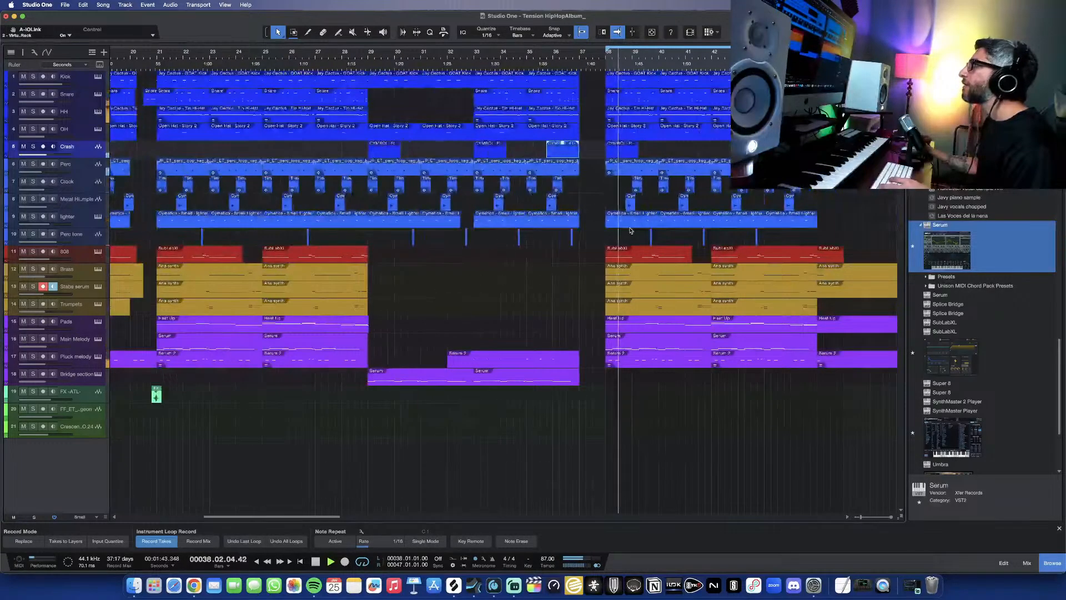
{"action": "scroll", "coordinate": [661, 277], "scroll_direction": "down", "scroll_amount": 1}
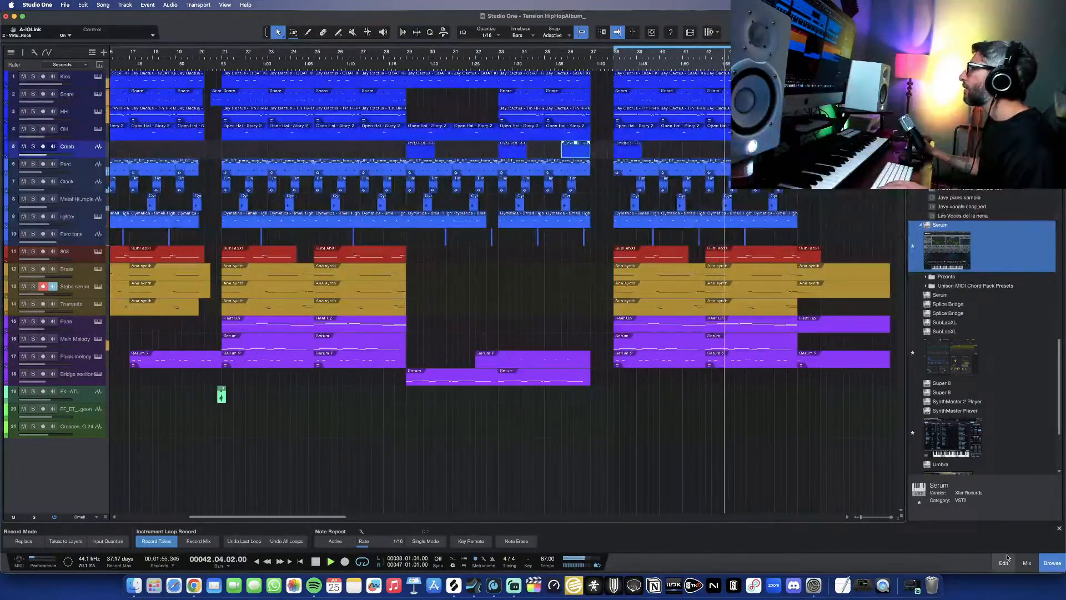
Step: Stop playback and insert a Pro EQ on the HH channel in the mixer
{"action": "left_click", "coordinate": [1027, 562]}
{"action": "scroll", "coordinate": [221, 410], "scroll_direction": "left", "scroll_amount": 6}
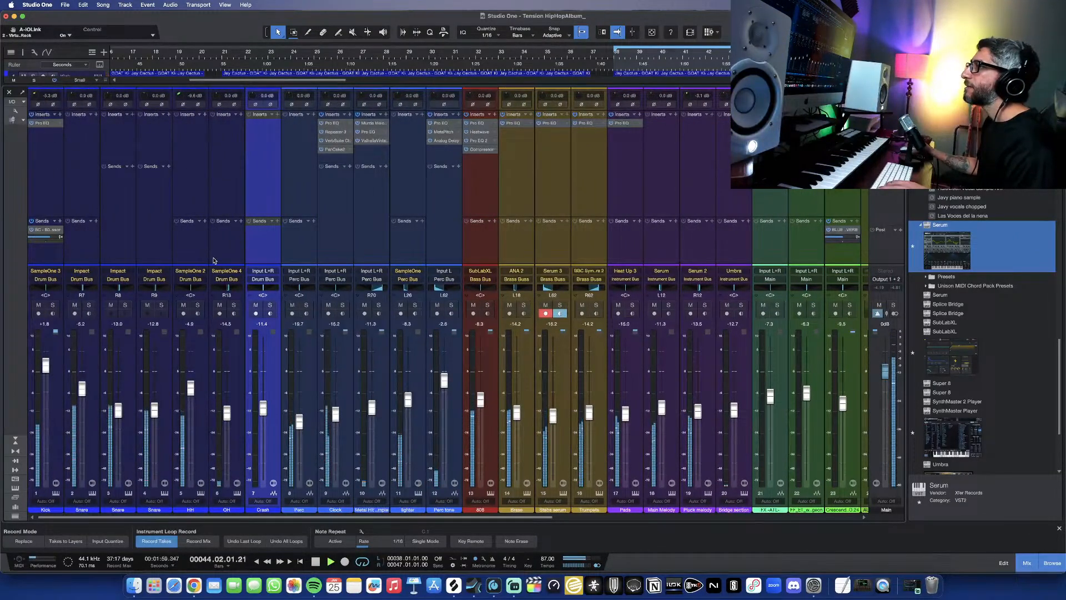
{"action": "key", "text": "space"}
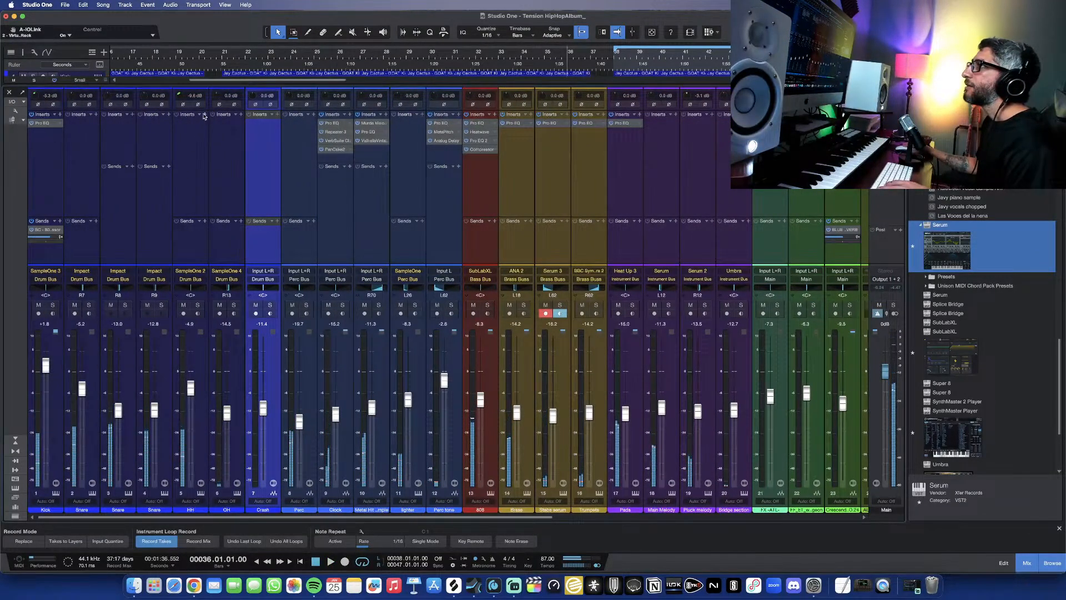
{"action": "left_click", "coordinate": [205, 114]}
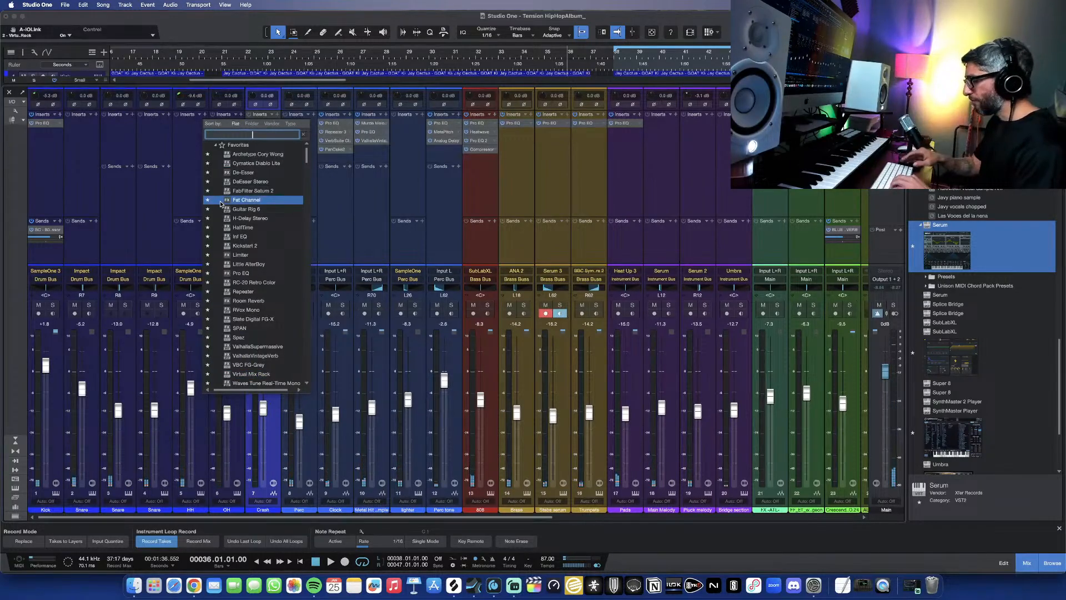
{"action": "type", "text": "pro"}
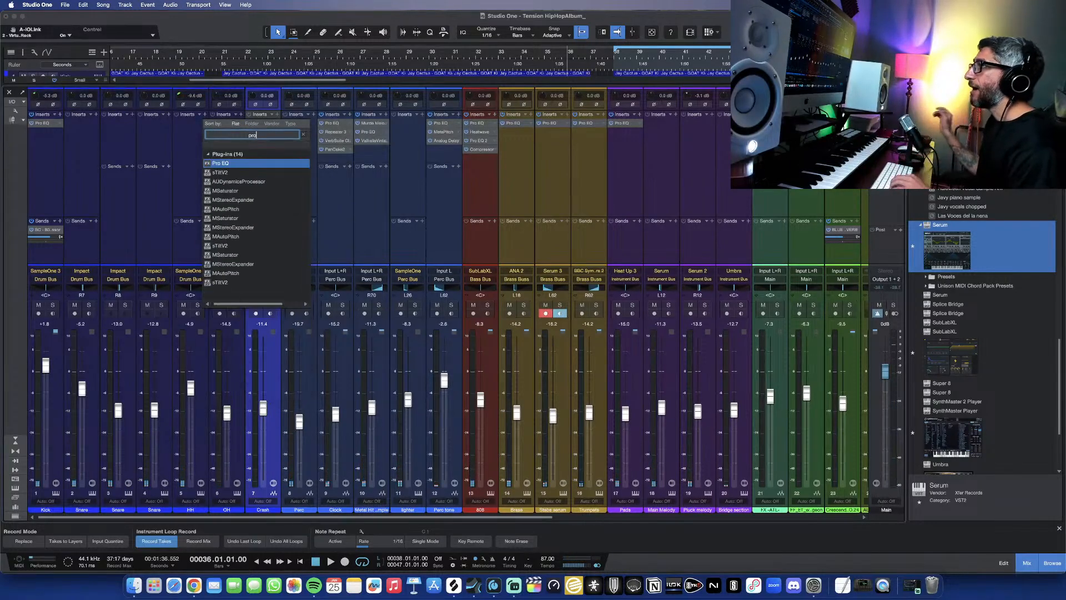
{"action": "left_click", "coordinate": [235, 163]}
Step: During playback, boost the low-mid band of the HH channel's Pro EQ by about 6.6 dB around 4.75 kHz
{"action": "key", "text": "space"}
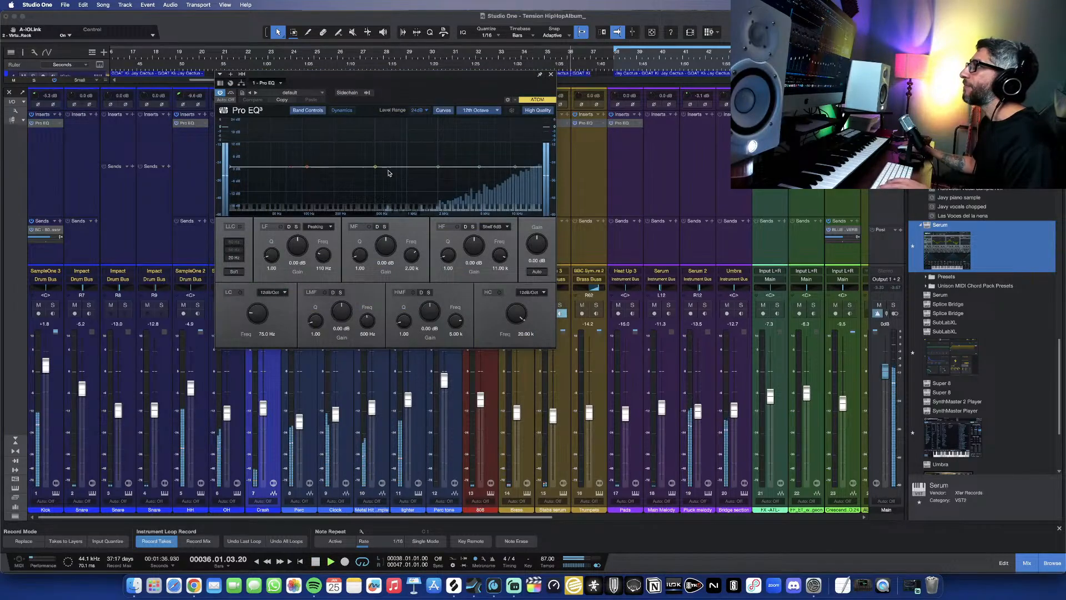
{"action": "left_click_drag", "start_coordinate": [376, 168], "coordinate": [476, 151]}
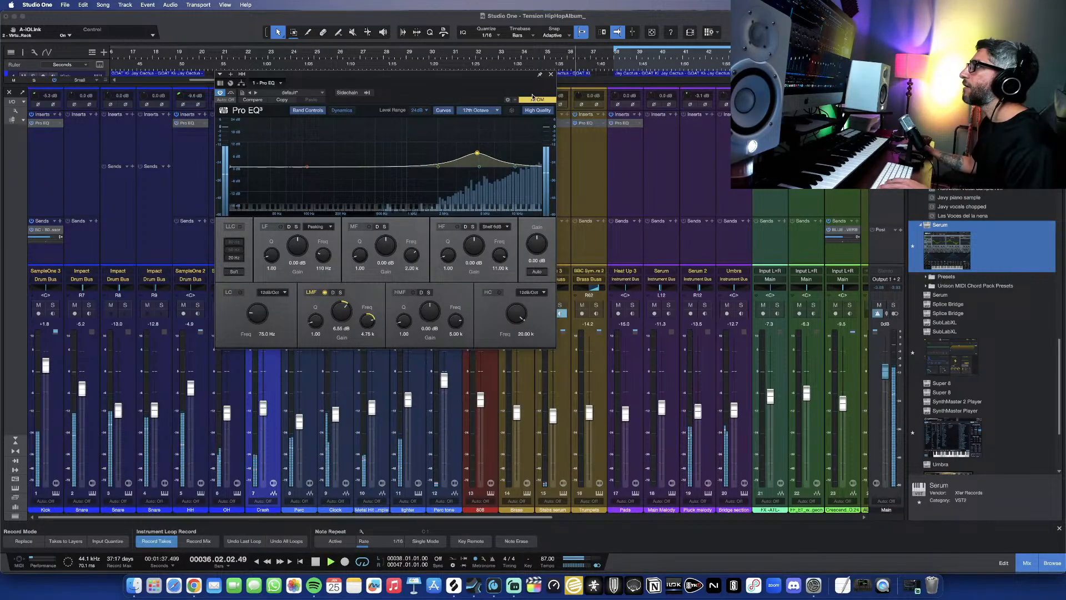
{"action": "left_click", "coordinate": [550, 76]}
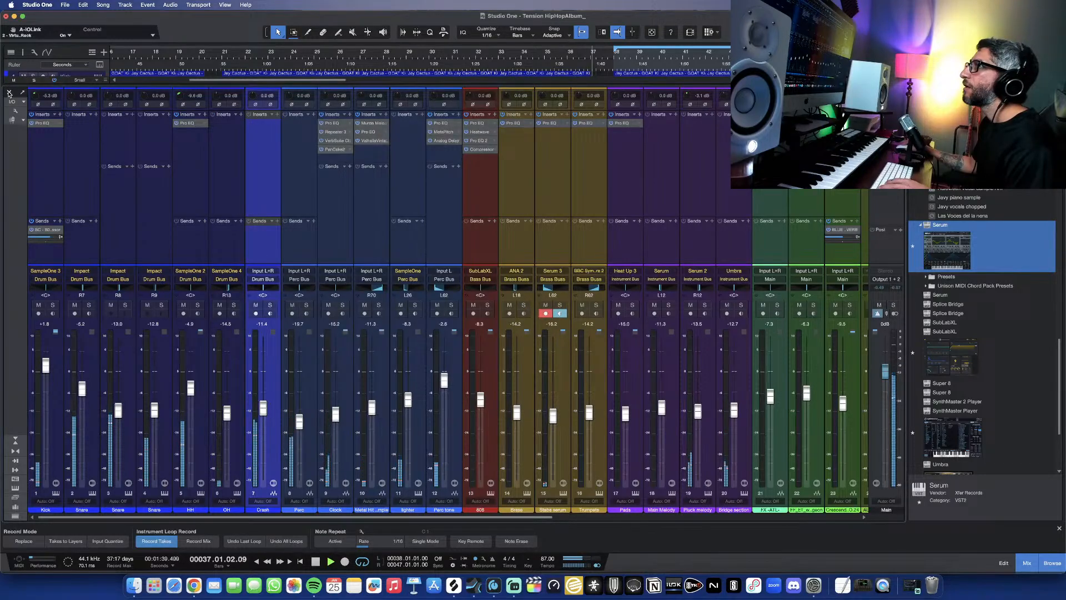
Step: Open the HH track's SampleOne XT instrument and audition the hi-hat sample at different pitches
{"action": "key", "text": "F3"}
{"action": "scroll", "coordinate": [480, 330], "scroll_direction": "left", "scroll_amount": 10}
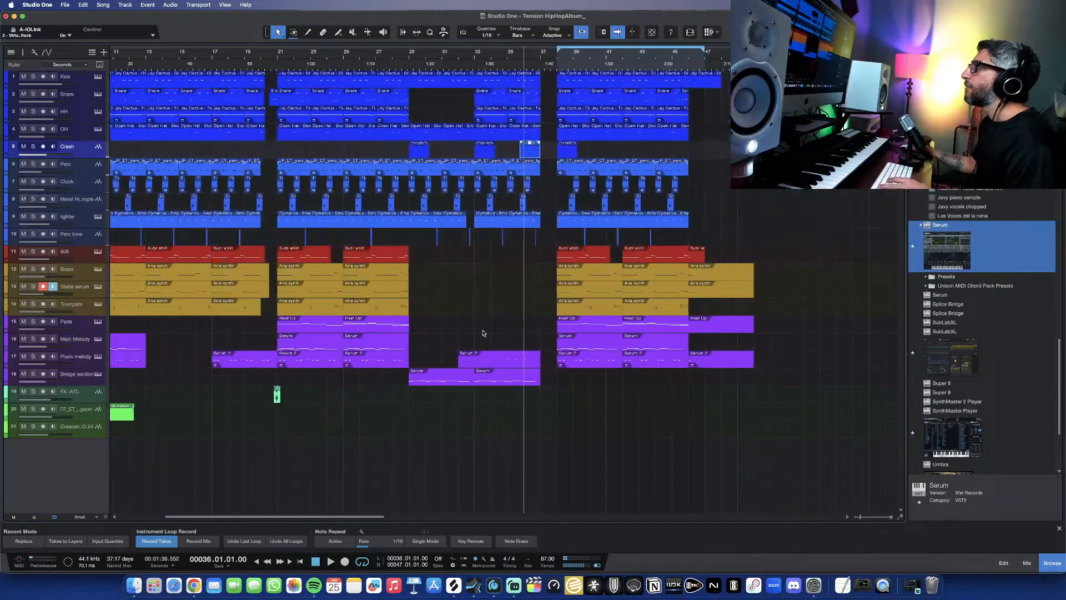
{"action": "scroll", "coordinate": [438, 329], "scroll_direction": "down", "scroll_amount": 2}
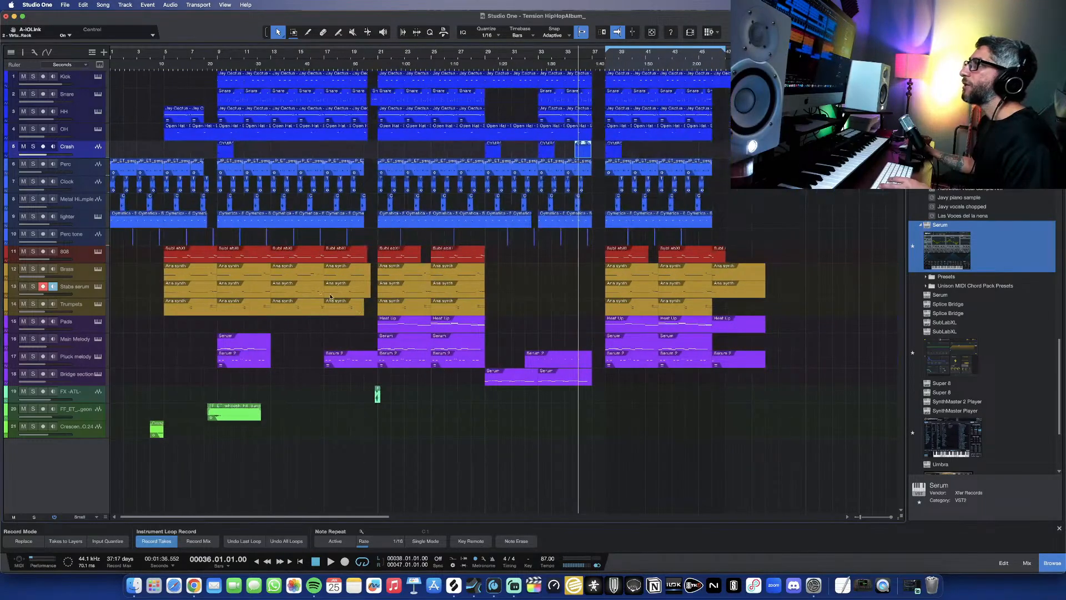
{"action": "left_click", "coordinate": [82, 115]}
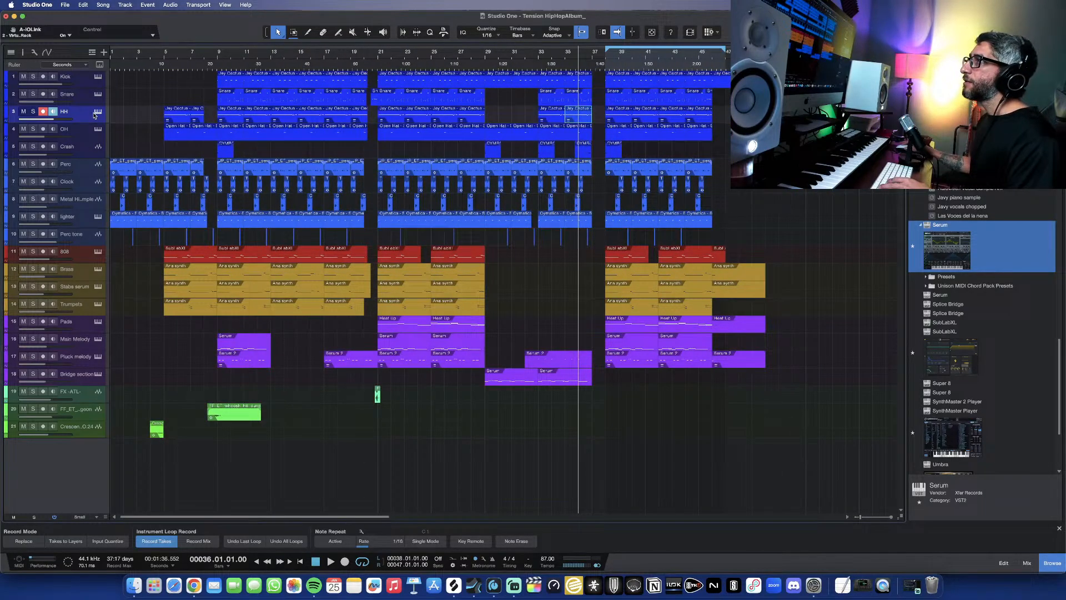
{"action": "left_click", "coordinate": [97, 114]}
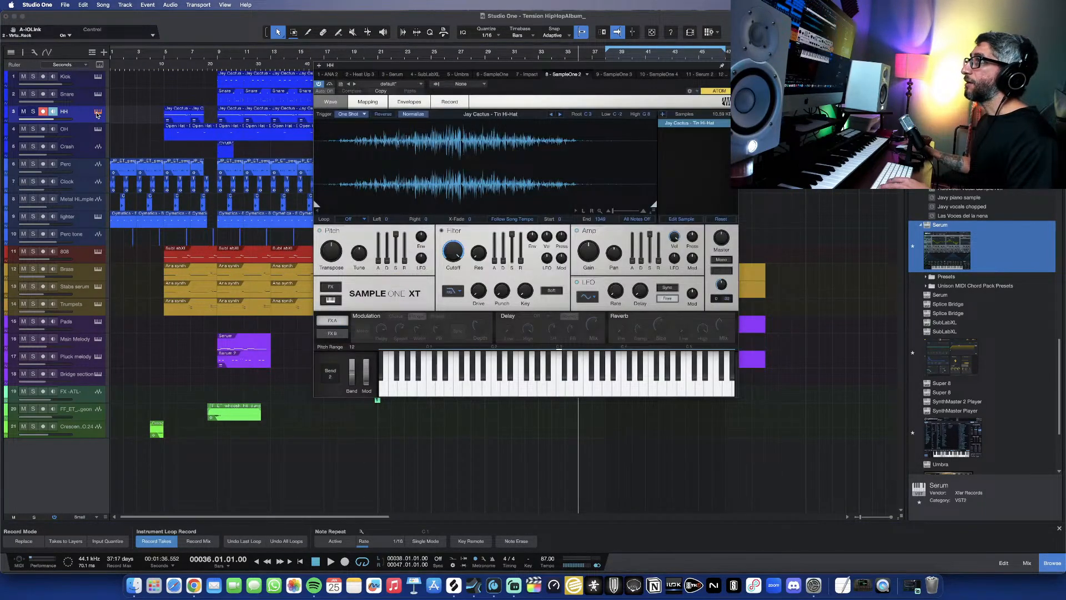
{"action": "key", "text": "space"}
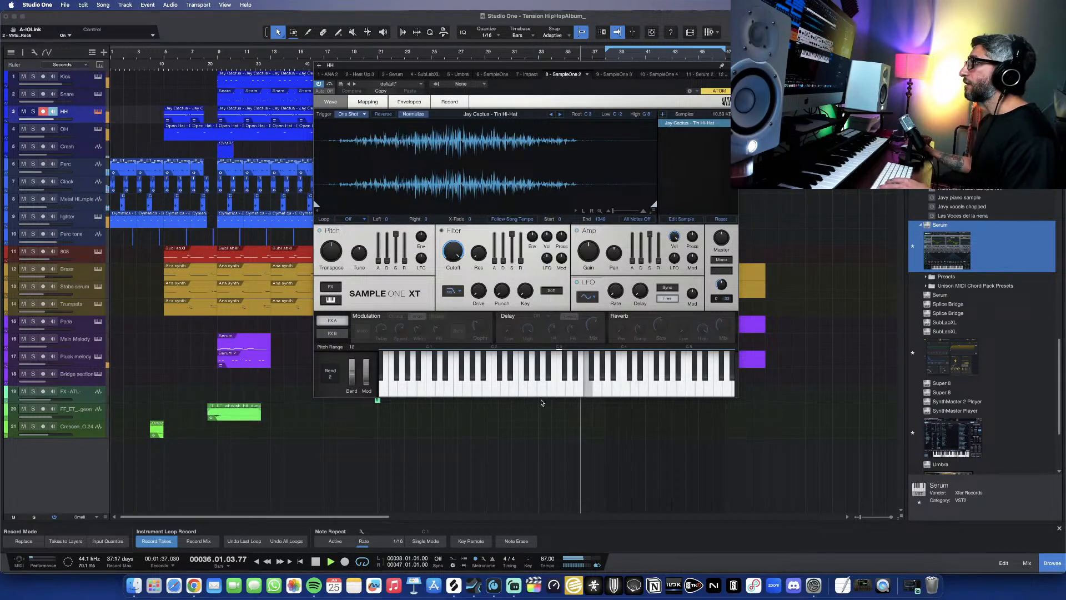
{"action": "key", "text": "space"}
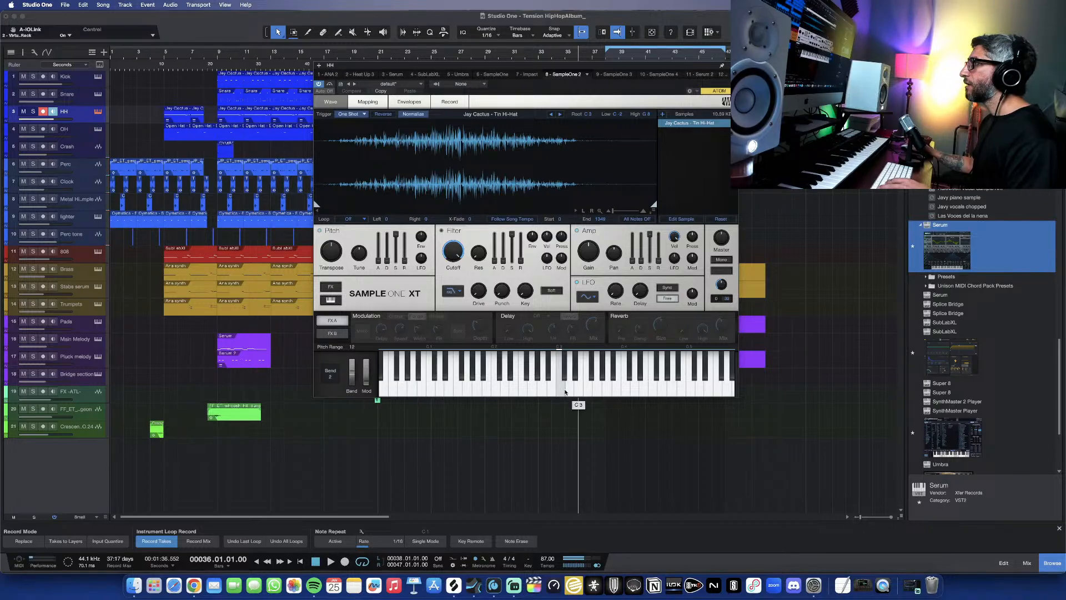
{"action": "left_click", "coordinate": [731, 66]}
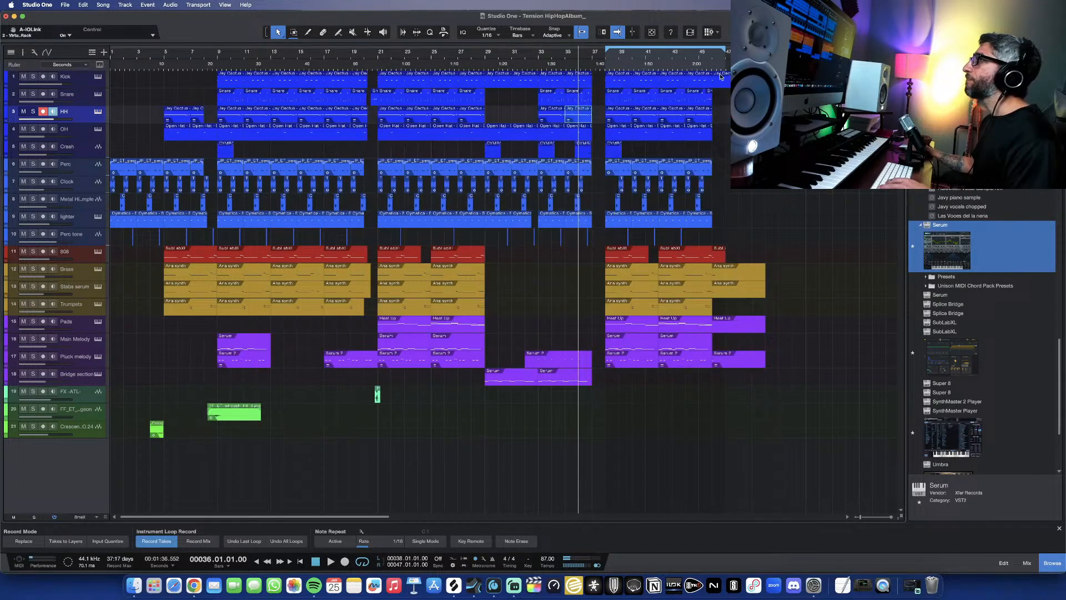
Step: Select all the hi-hat clips on the HH track and merge them into a single clip
{"action": "scroll", "coordinate": [409, 130], "scroll_direction": "up", "scroll_amount": 2}
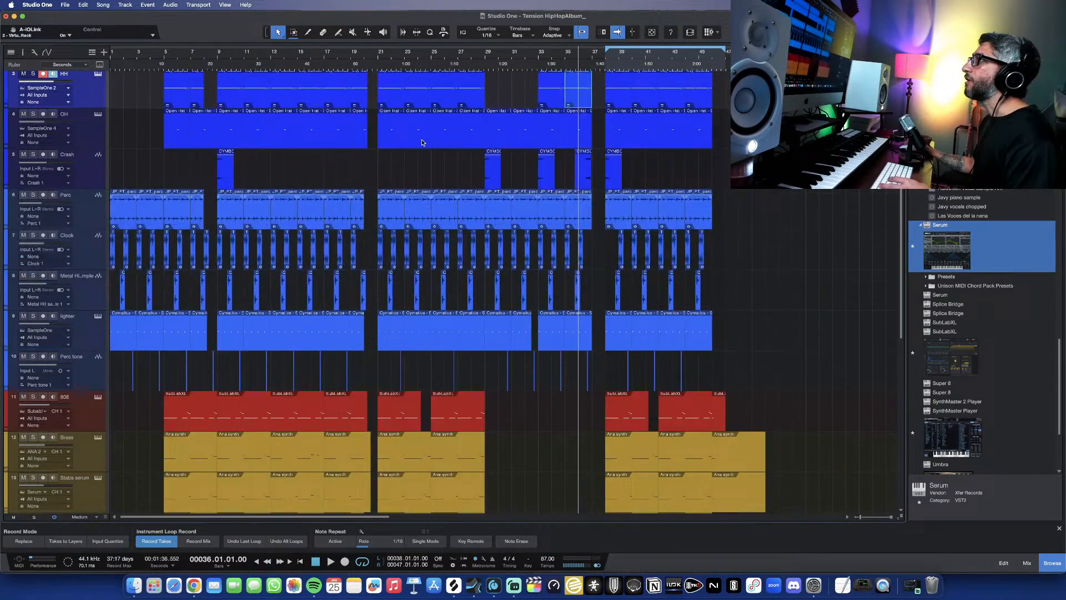
{"action": "scroll", "coordinate": [421, 141], "scroll_direction": "up", "scroll_amount": 3}
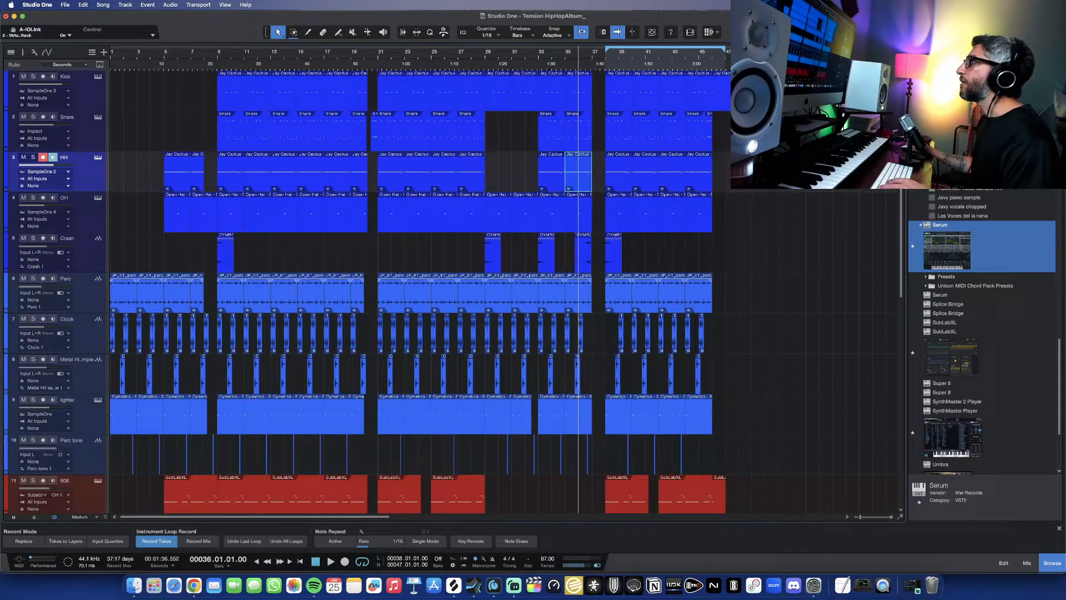
{"action": "left_click_drag", "start_coordinate": [813, 192], "coordinate": [162, 153]}
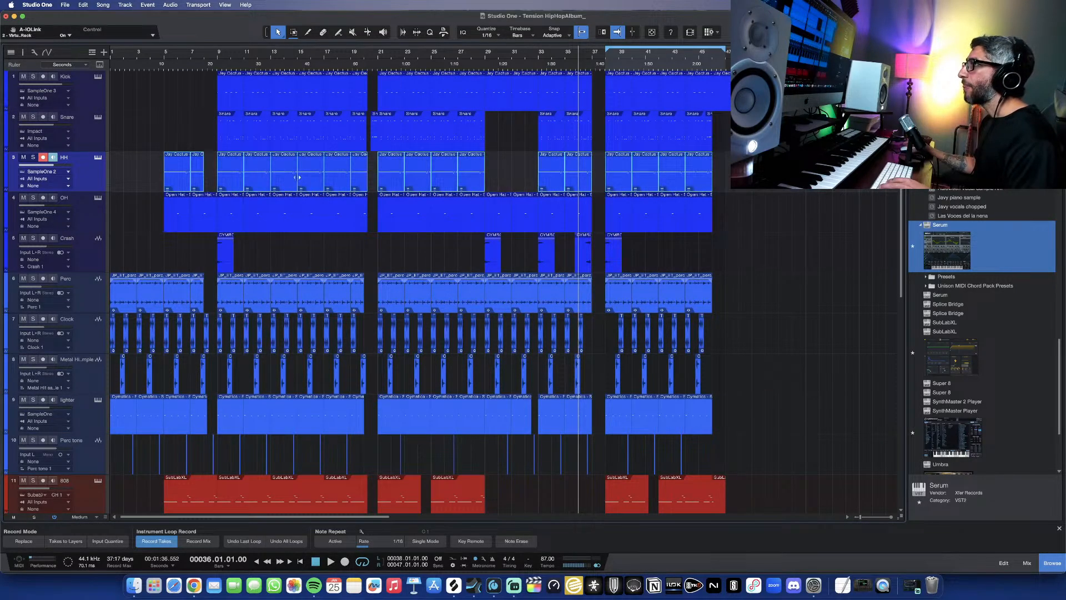
{"action": "key", "text": "g"}
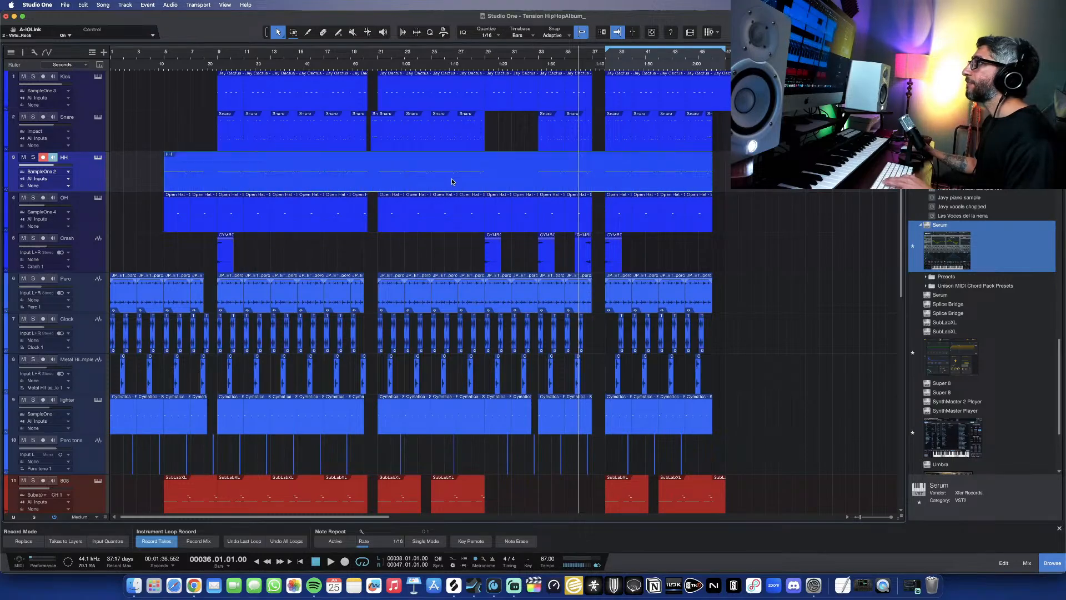
Step: Transpose all notes of the merged HH clip down three semitones, from F3 to D3, and play the result
{"action": "double_click", "coordinate": [476, 182]}
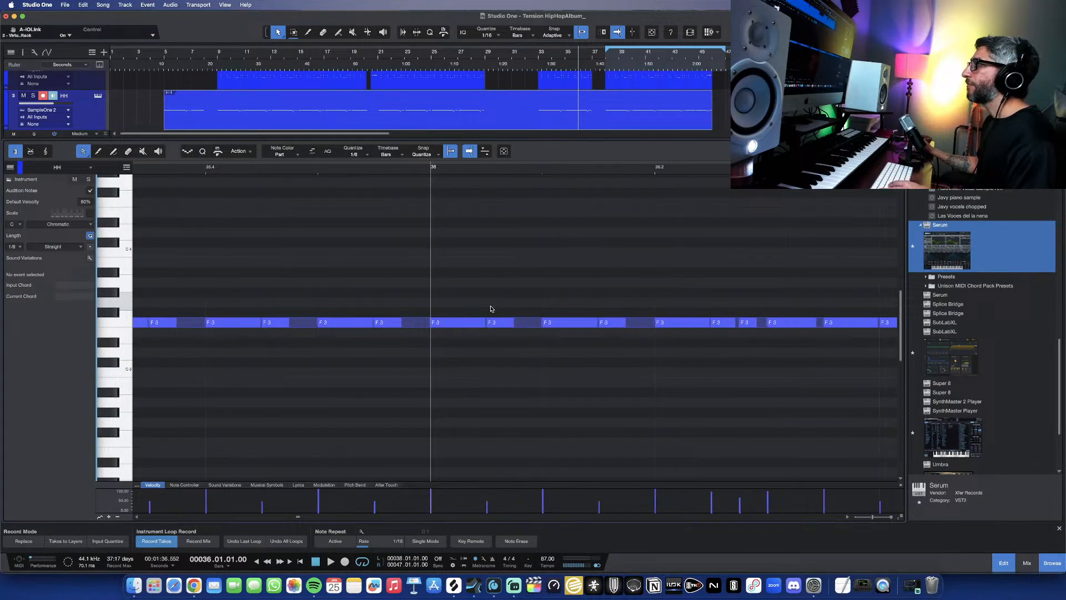
{"action": "key", "text": "w"}
{"action": "key", "text": "w"}
{"action": "scroll", "coordinate": [400, 308], "scroll_direction": "left", "scroll_amount": 5}
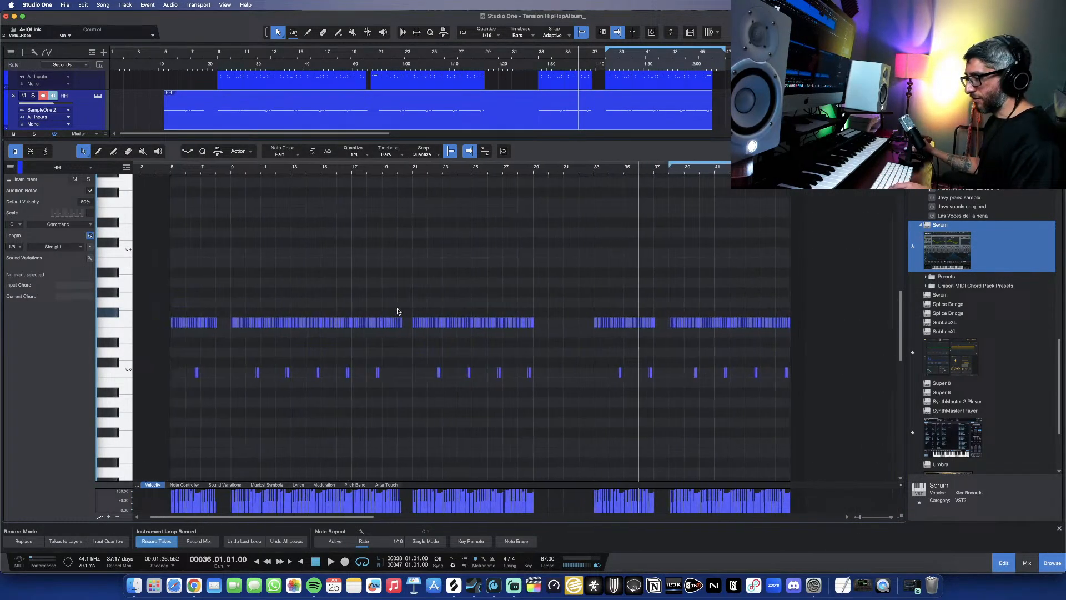
{"action": "key", "text": "super+a"}
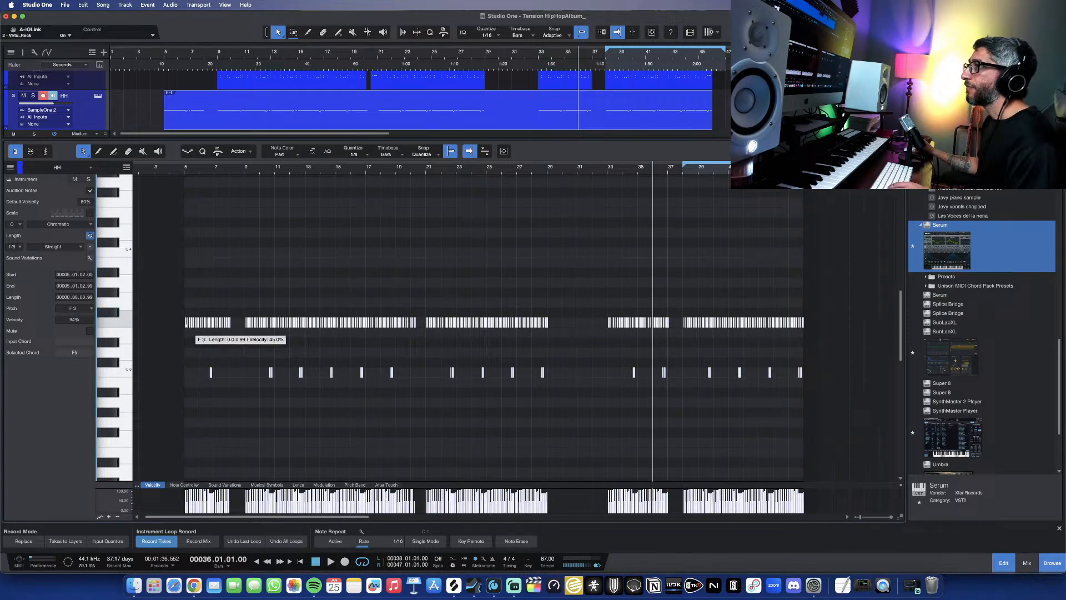
{"action": "scroll", "coordinate": [198, 321], "scroll_direction": "up", "scroll_amount": 5}
{"action": "scroll", "coordinate": [198, 320], "scroll_direction": "up", "scroll_amount": 2}
{"action": "scroll", "coordinate": [198, 322], "scroll_direction": "left", "scroll_amount": 4}
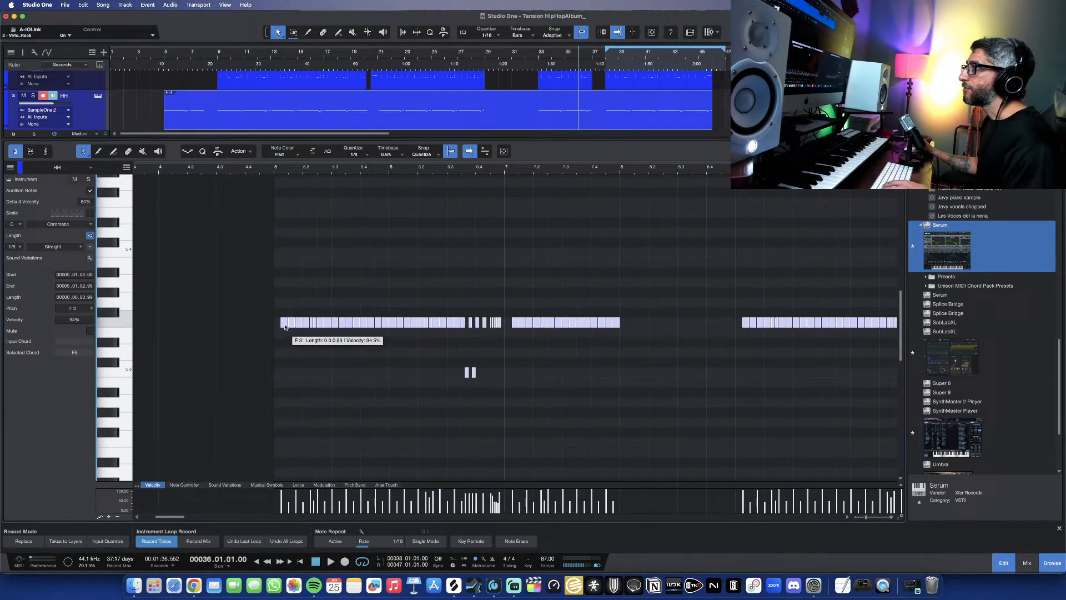
{"action": "left_click_drag", "start_coordinate": [285, 326], "coordinate": [283, 355]}
{"action": "key", "text": "space"}
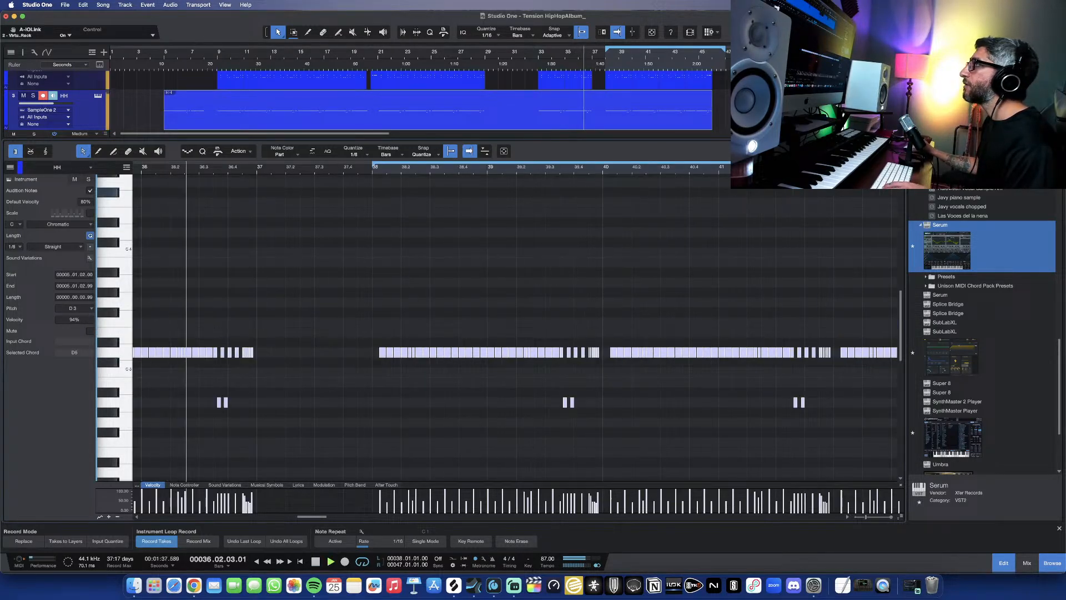
Step: In the HH channel's Pro EQ, reduce the boost to about 4.6 dB at 5.2 kHz and add a low cut around 2.5 kHz
{"action": "key", "text": "F2"}
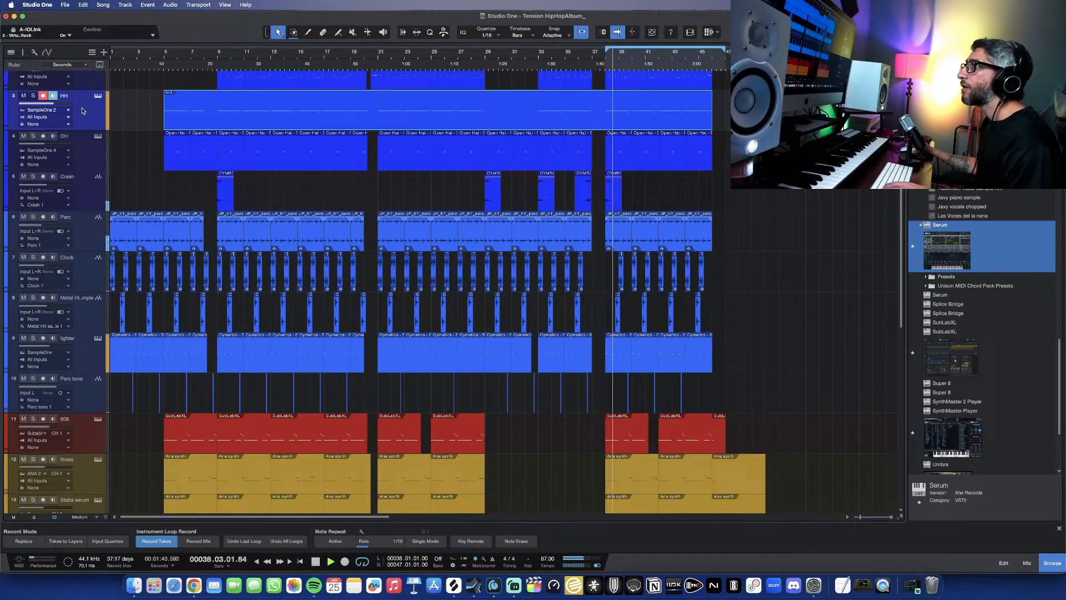
{"action": "key", "text": "F3"}
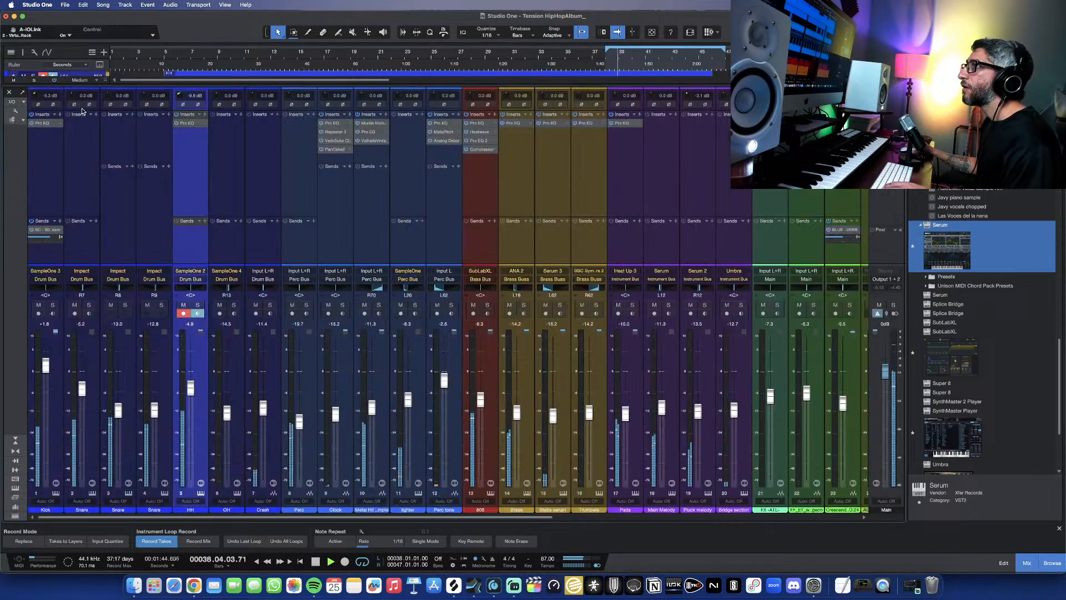
{"action": "left_click", "coordinate": [185, 124]}
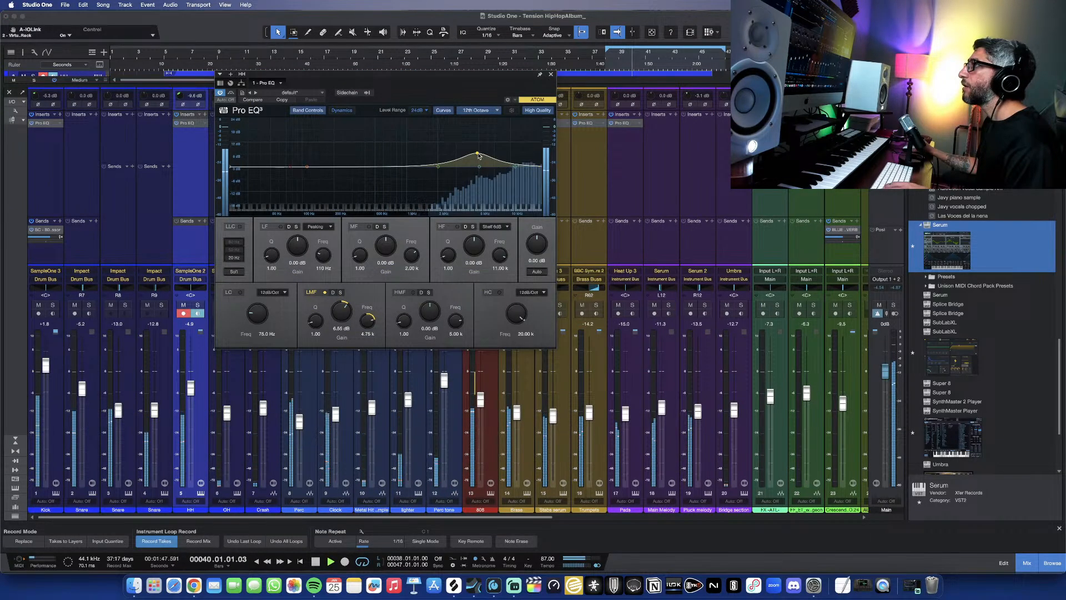
{"action": "mouse_move", "coordinate": [478, 165]}
{"action": "left_mouse_down"}
{"action": "mouse_move", "coordinate": [481, 126]}
{"action": "mouse_move", "coordinate": [480, 160]}
{"action": "left_mouse_up"}
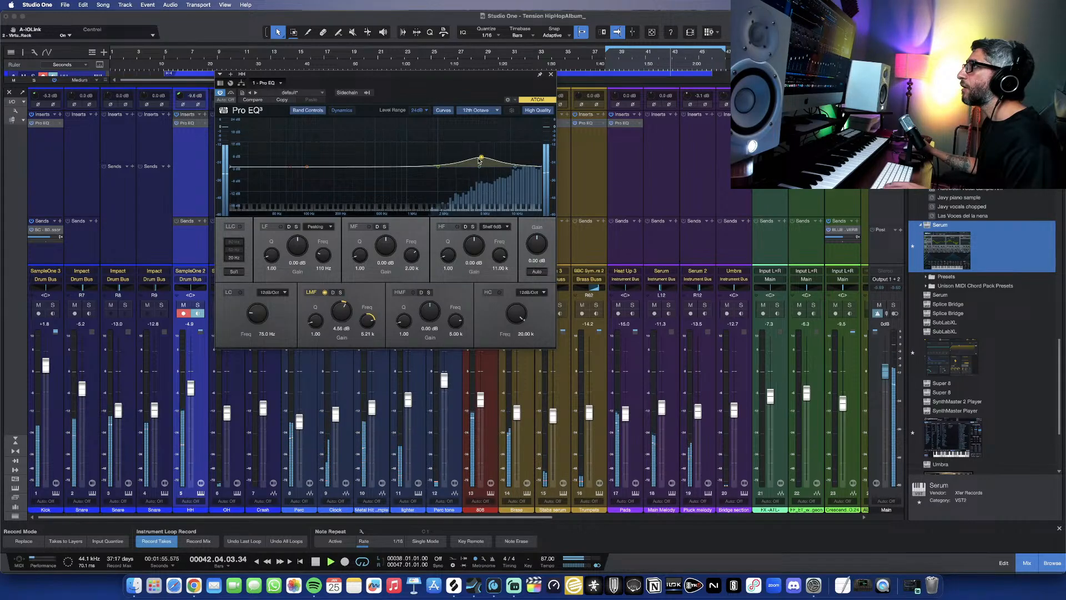
{"action": "left_click_drag", "start_coordinate": [290, 172], "coordinate": [454, 167]}
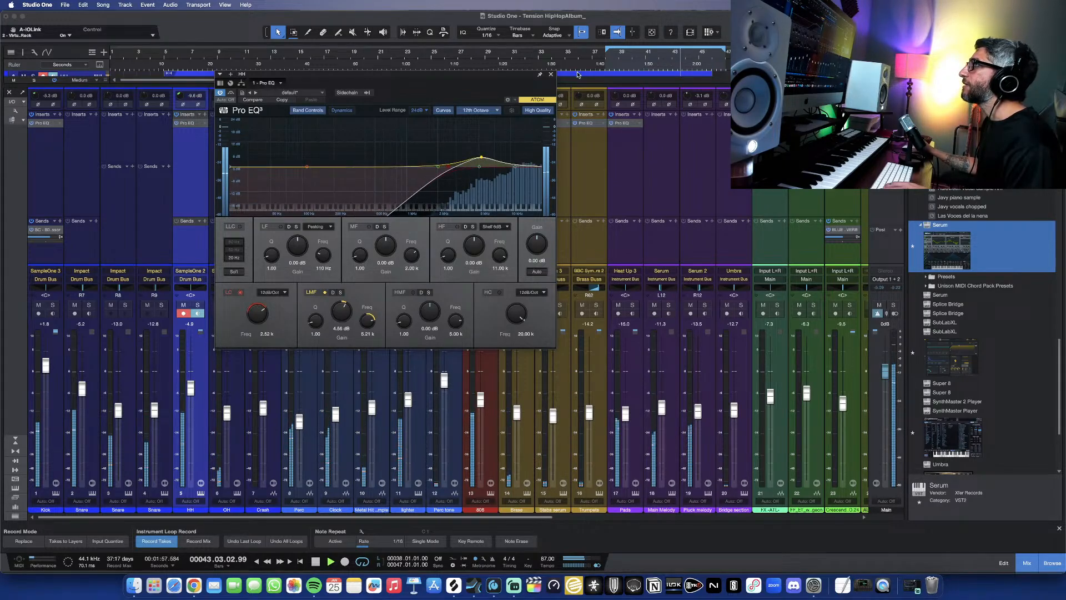
{"action": "left_click", "coordinate": [549, 76]}
Step: In the Brass Bus Virtual Mix Rack, raise the FG-N module's high-pass frequency to 101 Hz and close the plug-in
{"action": "scroll", "coordinate": [576, 276], "scroll_direction": "right", "scroll_amount": 15}
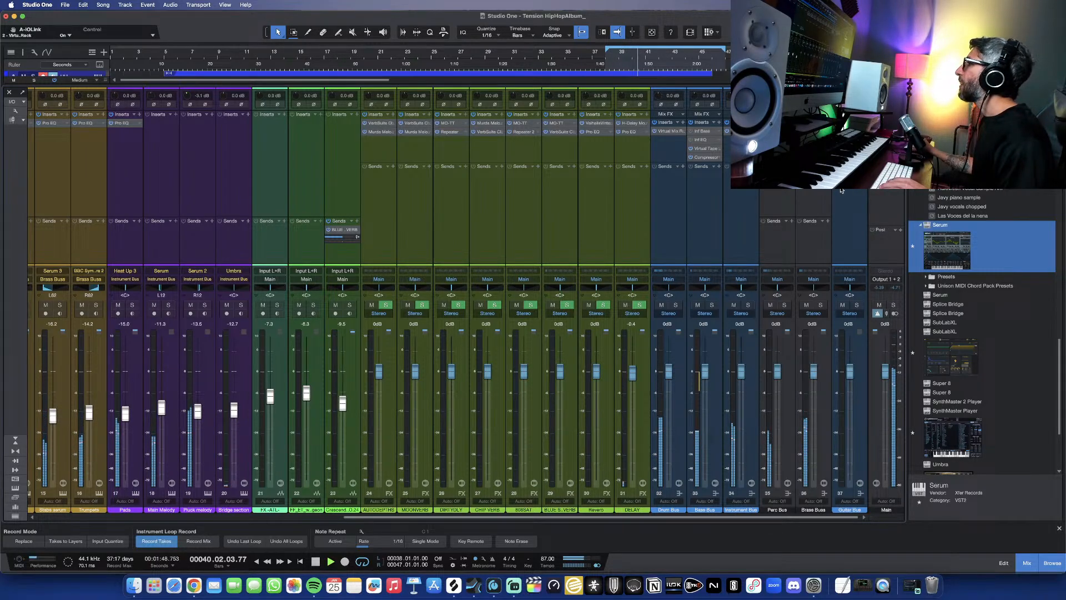
{"action": "left_click", "coordinate": [815, 193]}
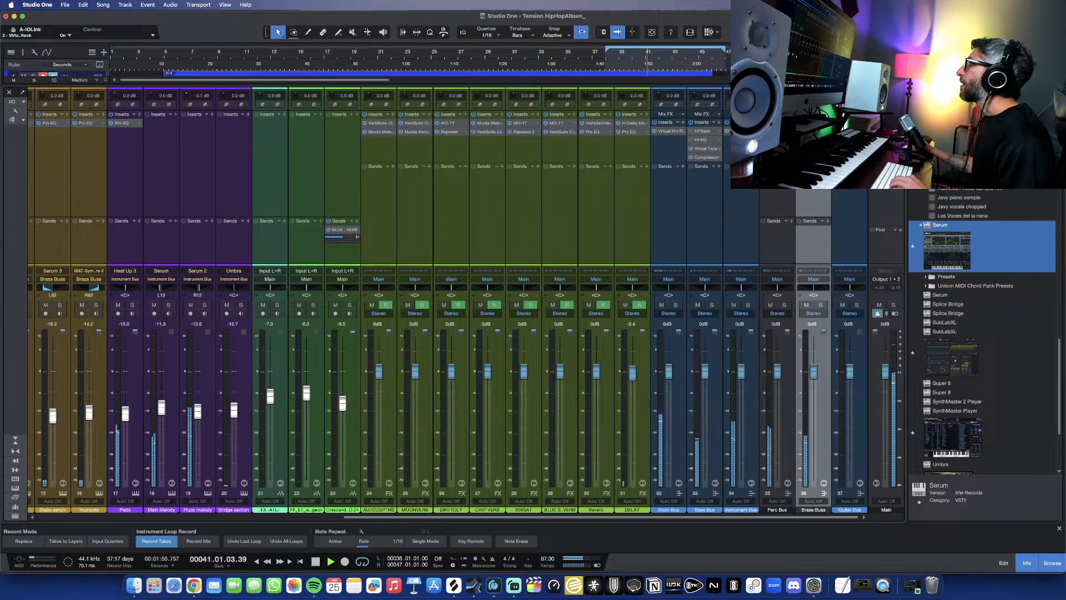
{"action": "double_click", "coordinate": [814, 140]}
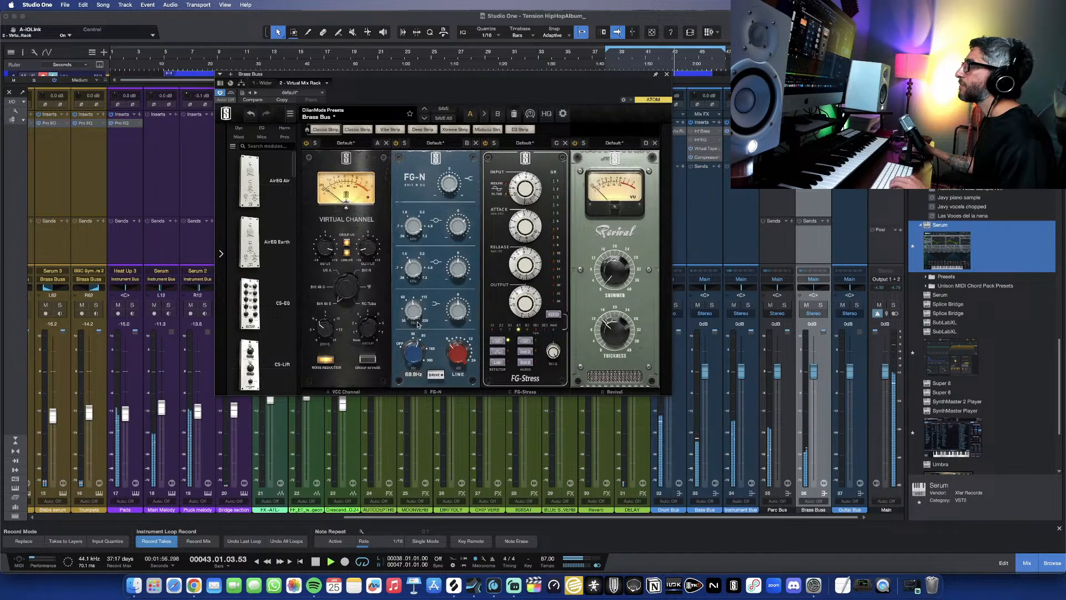
{"action": "left_click_drag", "start_coordinate": [418, 325], "coordinate": [423, 320]}
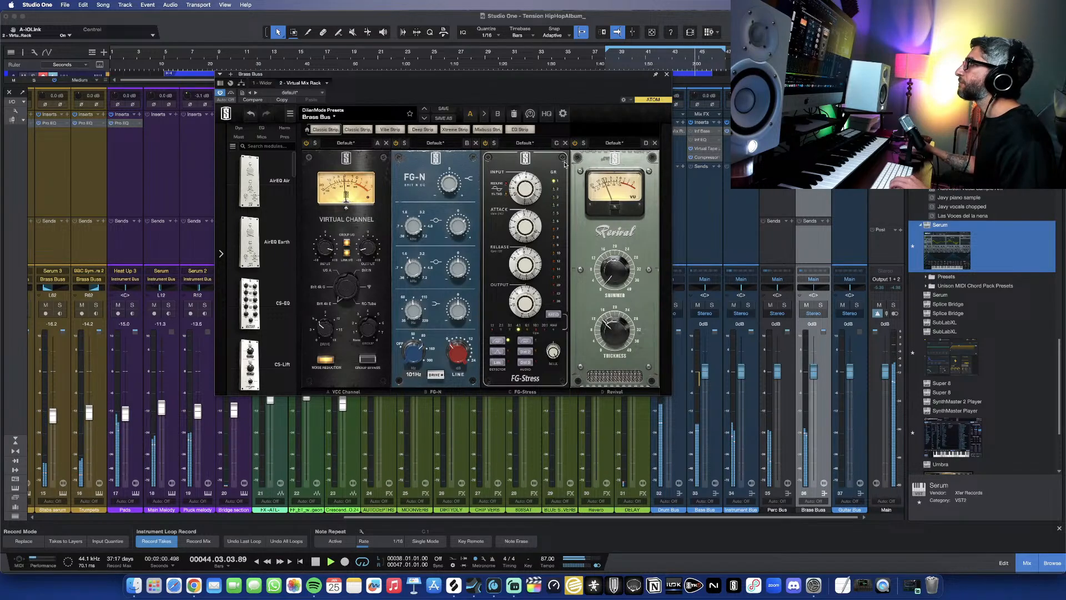
{"action": "left_click", "coordinate": [667, 74]}
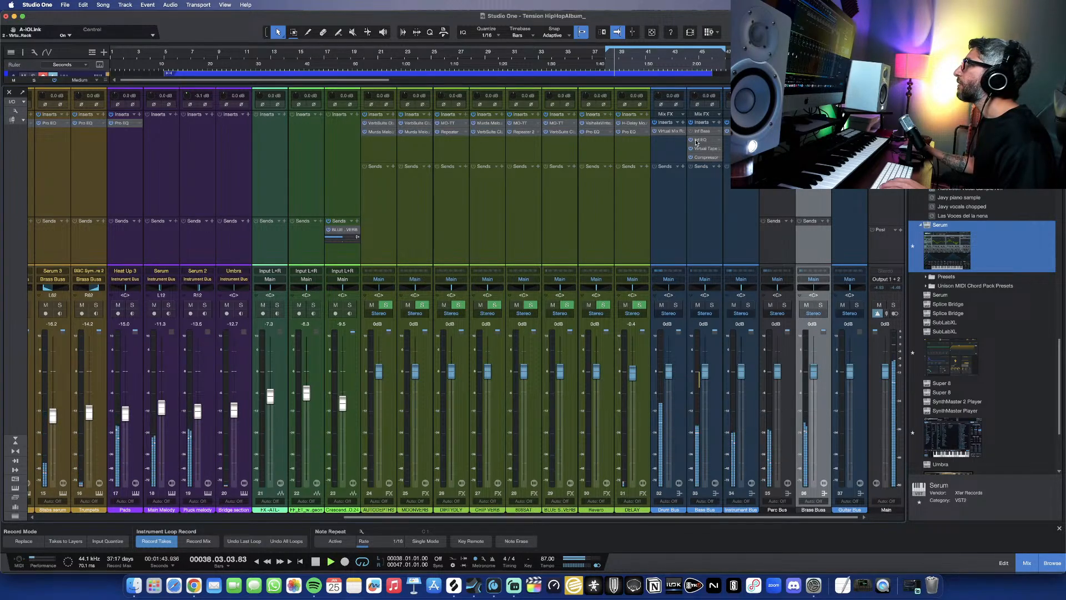
Step: Add a steep low cut at about 38 Hz in the Bass Bus Infinity EQ
{"action": "left_click", "coordinate": [700, 141]}
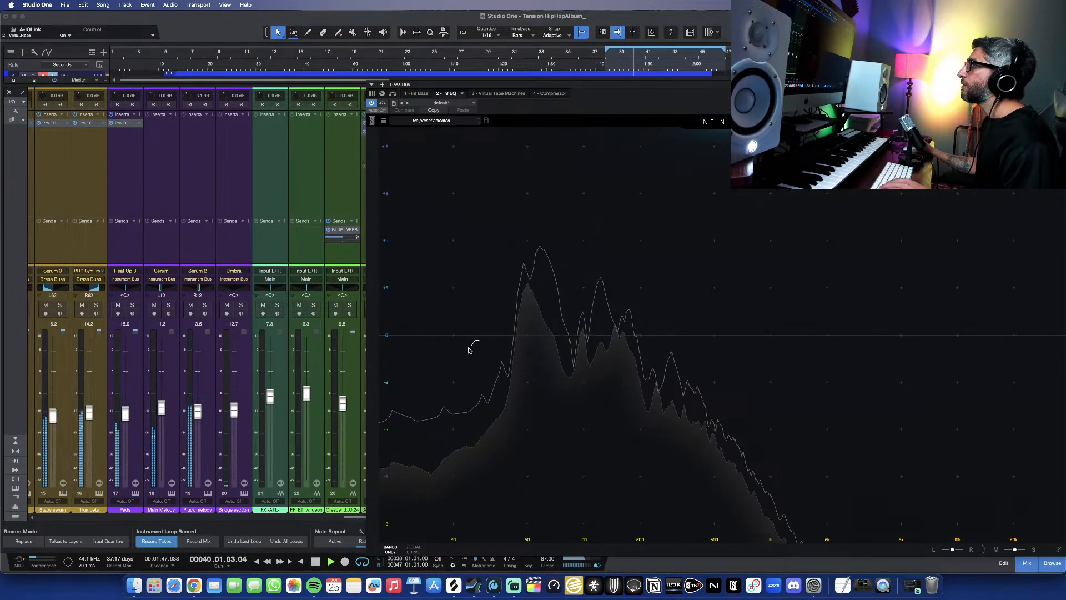
{"action": "left_click", "coordinate": [465, 347]}
{"action": "scroll", "coordinate": [465, 347], "scroll_direction": "up", "scroll_amount": 10}
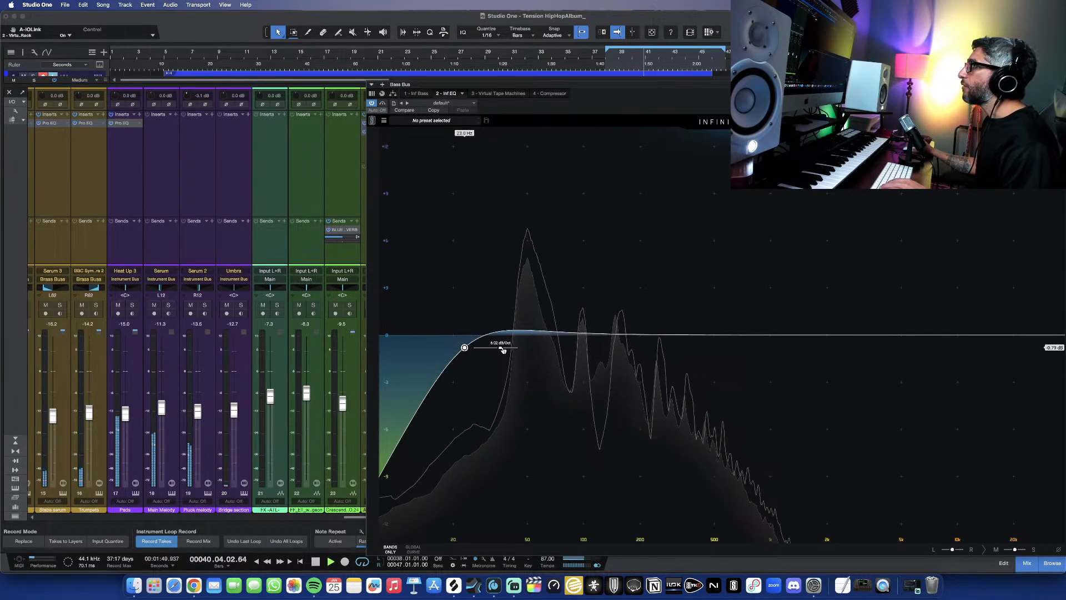
{"action": "left_click_drag", "start_coordinate": [465, 347], "coordinate": [500, 381]}
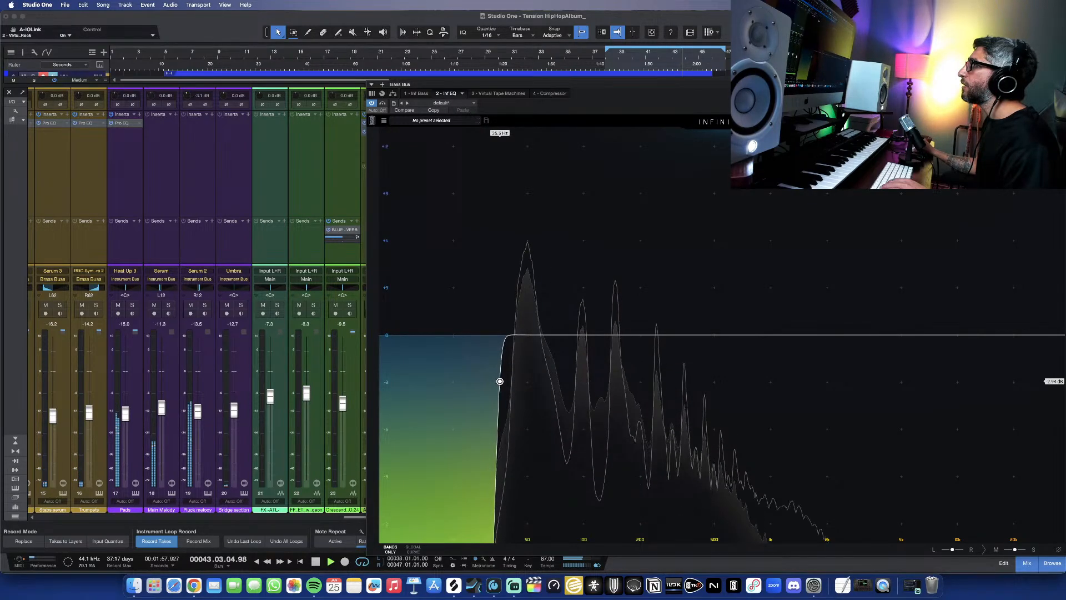
{"action": "left_click_drag", "start_coordinate": [500, 381], "coordinate": [504, 382]}
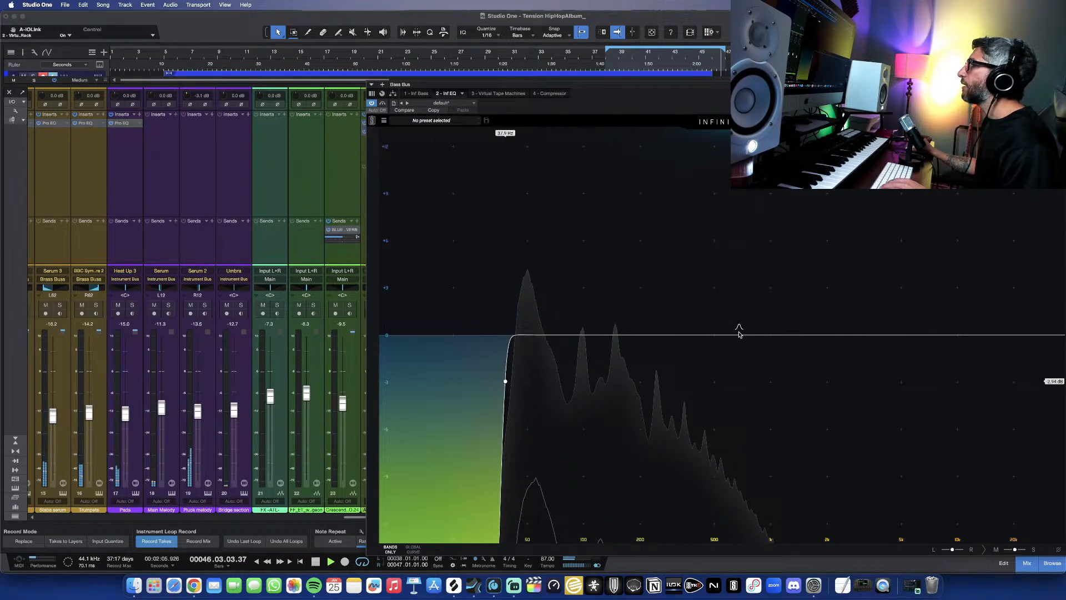
Step: Add a bell cut of about 1.8 dB around 1 kHz in the Bass Bus EQ and close the plug-in
{"action": "left_click", "coordinate": [783, 333]}
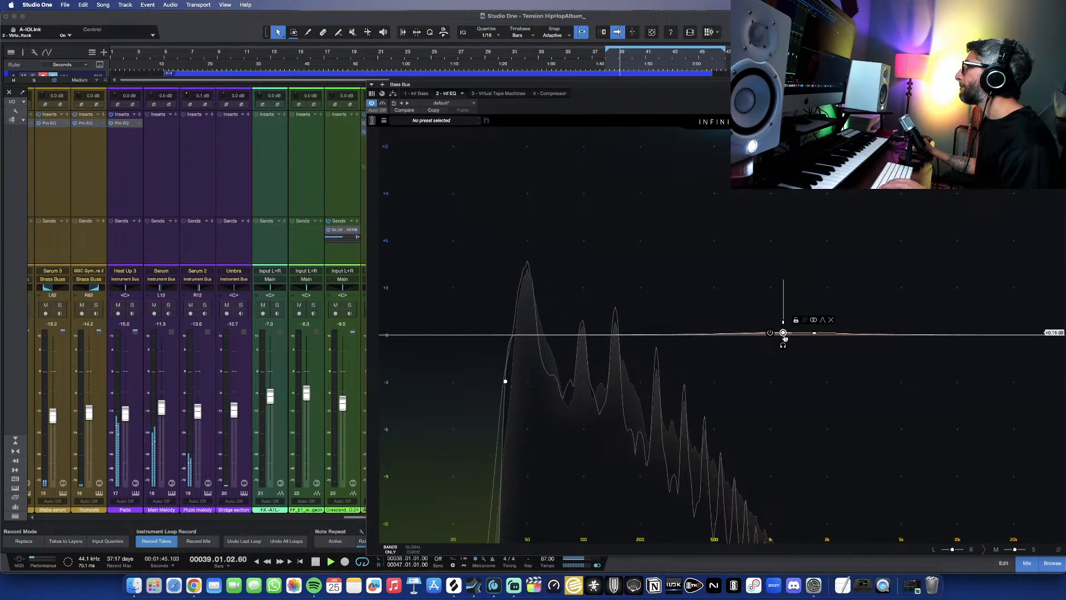
{"action": "left_click_drag", "start_coordinate": [785, 335], "coordinate": [772, 364]}
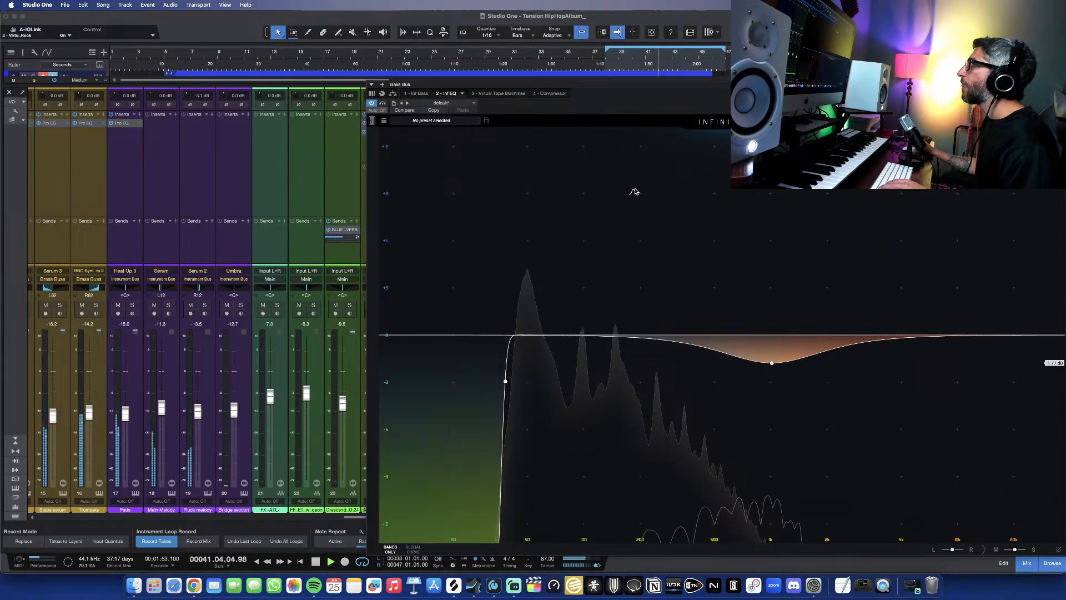
{"action": "left_click_drag", "start_coordinate": [736, 85], "coordinate": [585, 80]}
{"action": "left_click", "coordinate": [933, 80]}
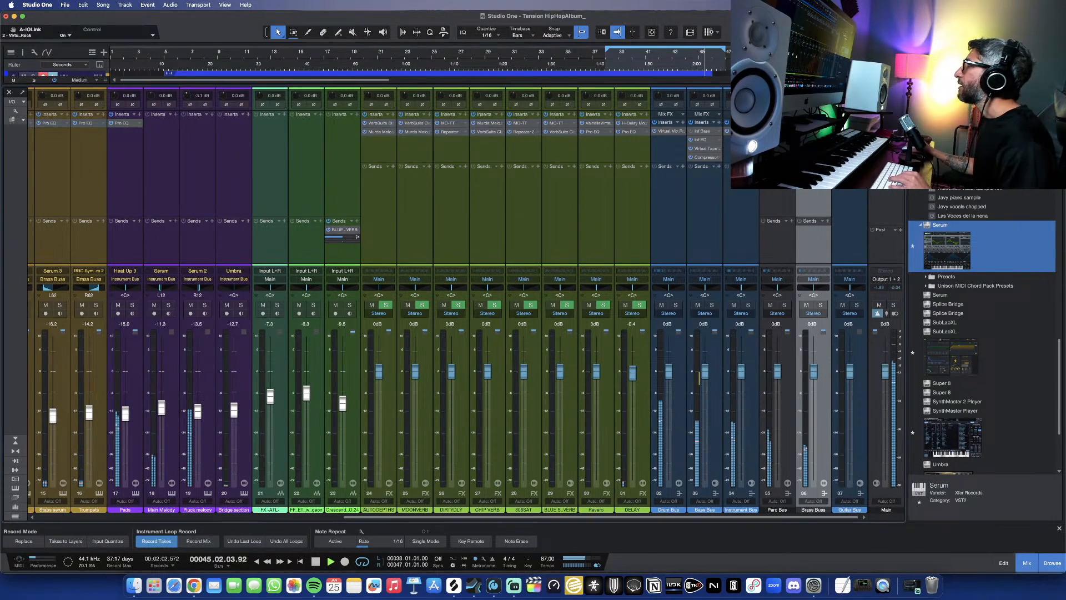
Step: Remove the CS-EQ, AirEQ Earth and Trimmer modules from the Main channel's Virtual Mix Rack, keeping Virtual Mixbuss and FG-Bomber
{"action": "double_click", "coordinate": [886, 131]}
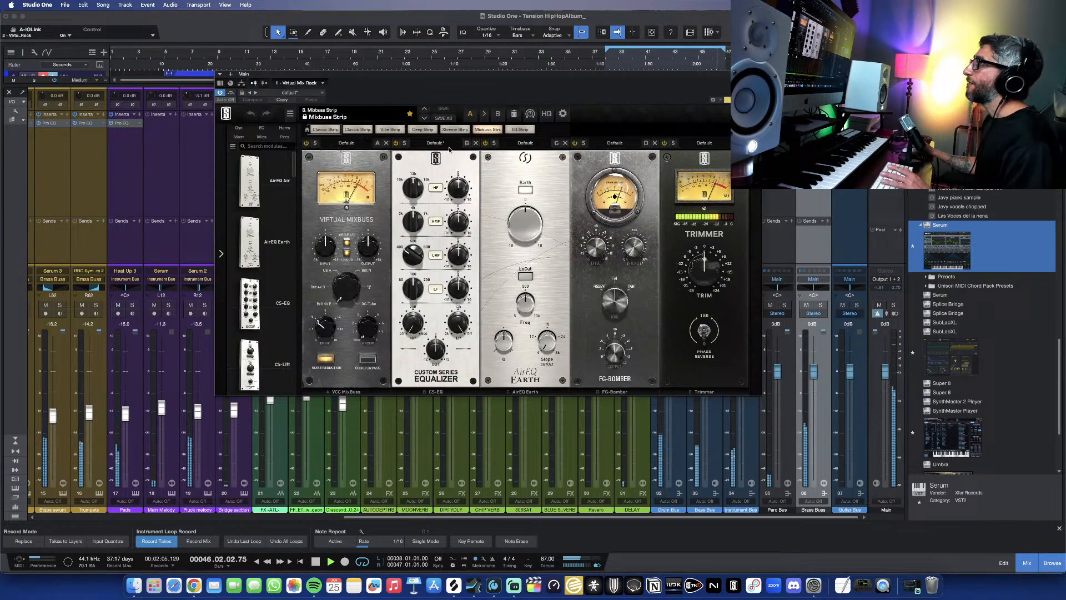
{"action": "left_click", "coordinate": [476, 143]}
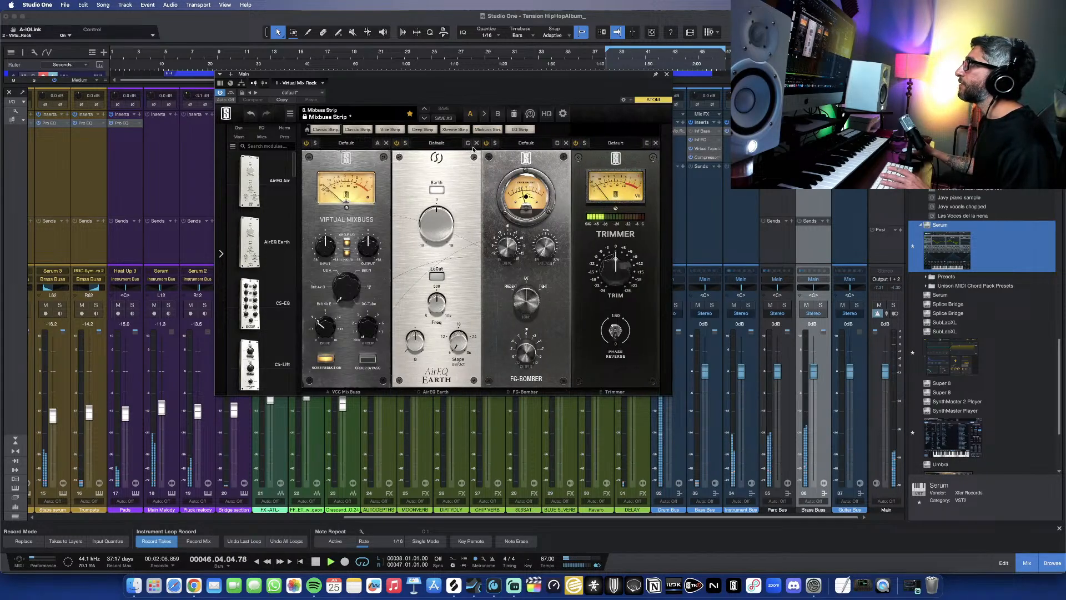
{"action": "left_click", "coordinate": [476, 143]}
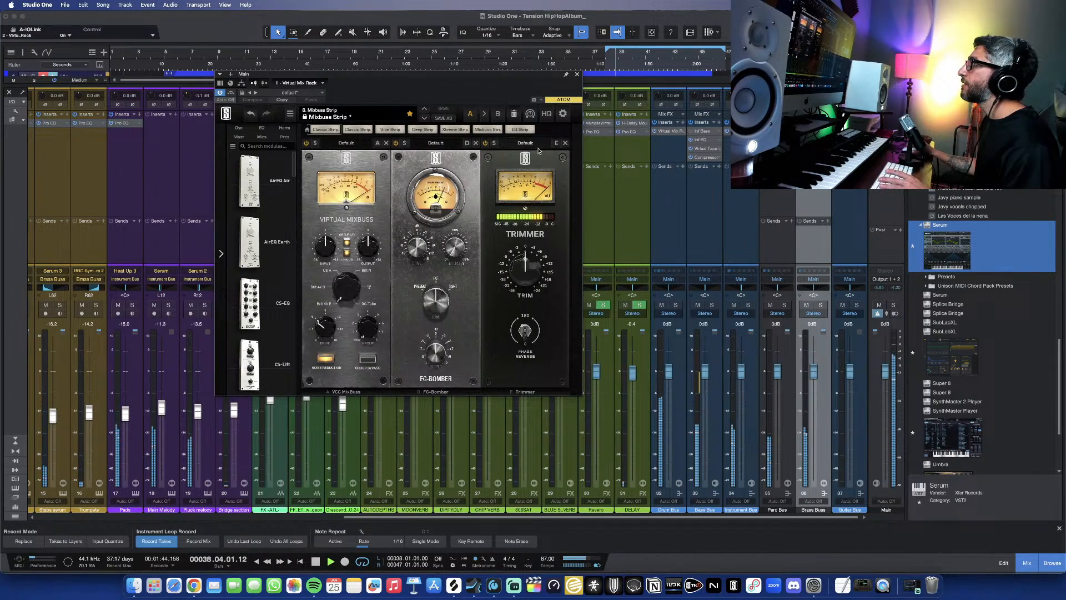
{"action": "left_click", "coordinate": [565, 143]}
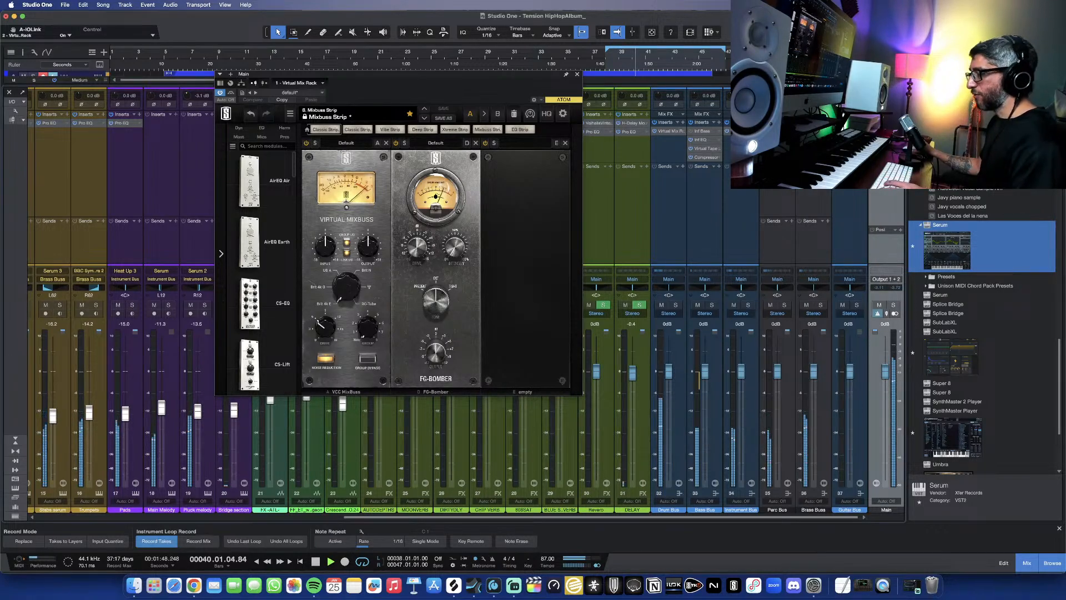
Step: Place the Main channel's Pro EQ before the Virtual Mix Rack and cut its LMF band about 3 dB at 403 Hz
{"action": "double_click", "coordinate": [885, 140]}
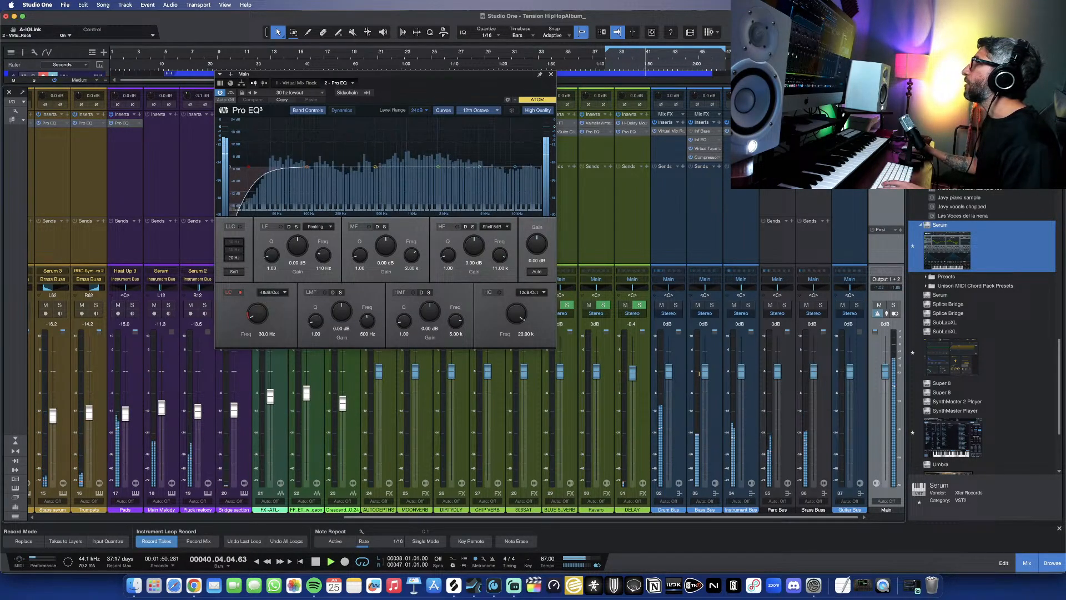
{"action": "left_click_drag", "start_coordinate": [885, 140], "coordinate": [885, 130]}
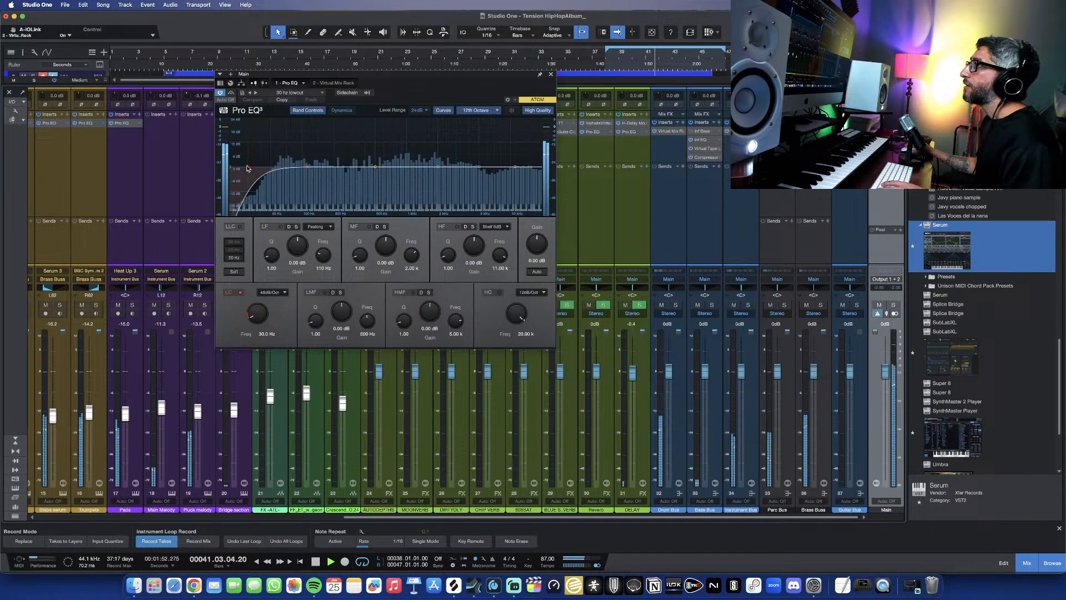
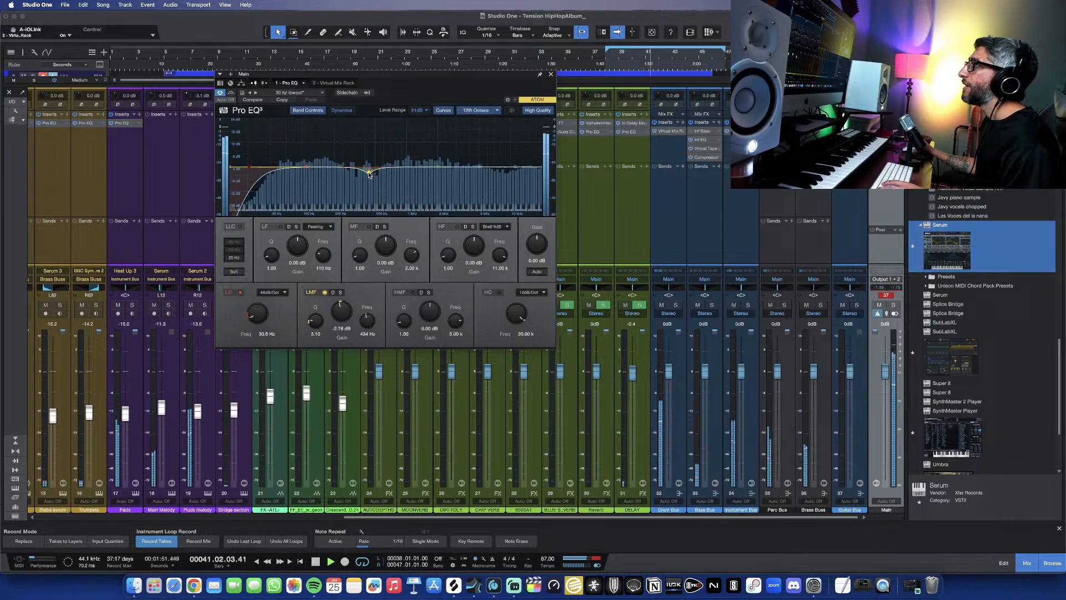
{"action": "left_click_drag", "start_coordinate": [369, 173], "coordinate": [367, 174]}
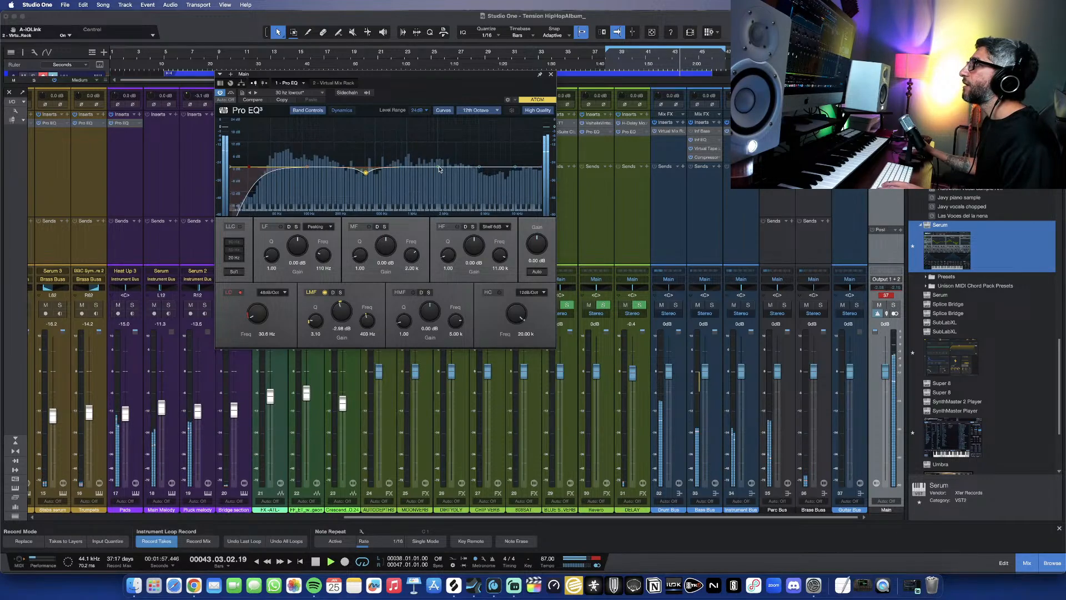
Step: In the Main Pro EQ, cut the MF band by about 1.8 dB near 2.15 kHz and add a high cut at 14.22 kHz
{"action": "left_click_drag", "start_coordinate": [441, 171], "coordinate": [440, 174]}
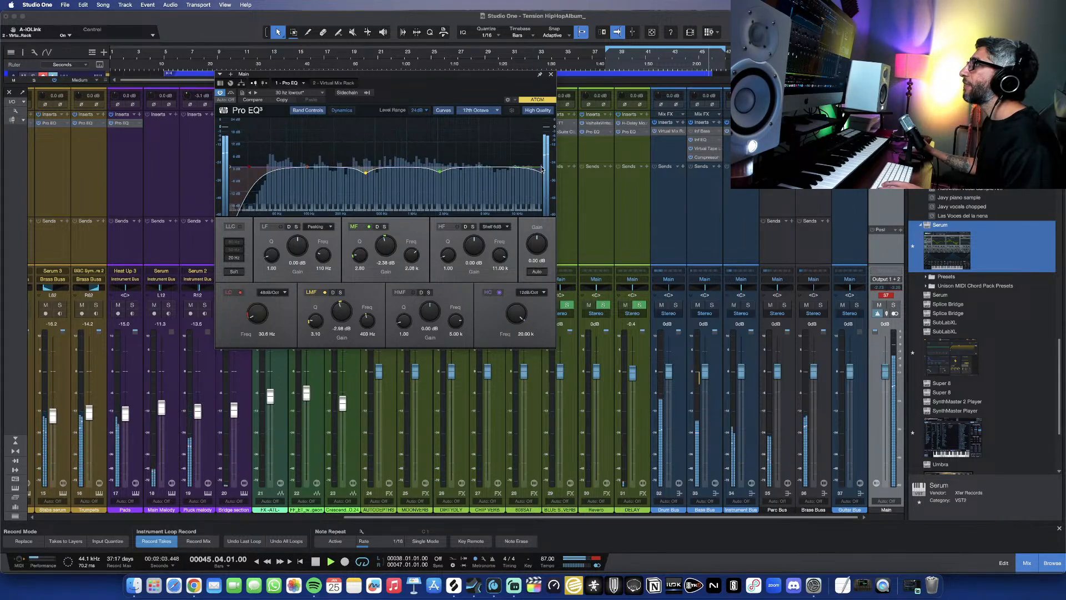
{"action": "left_click_drag", "start_coordinate": [542, 168], "coordinate": [527, 169]}
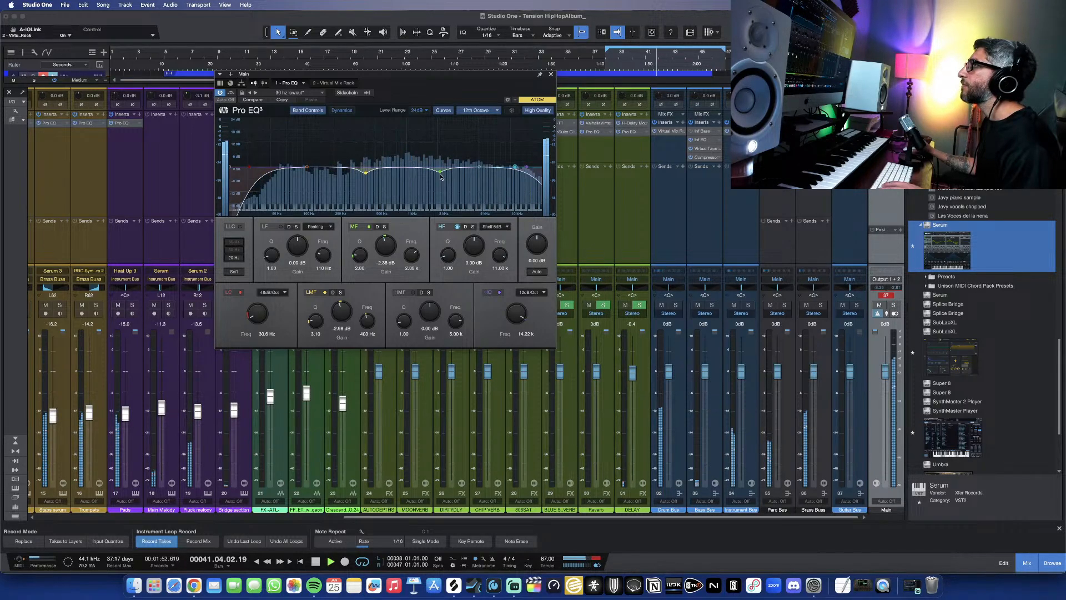
{"action": "left_click_drag", "start_coordinate": [440, 176], "coordinate": [440, 173]}
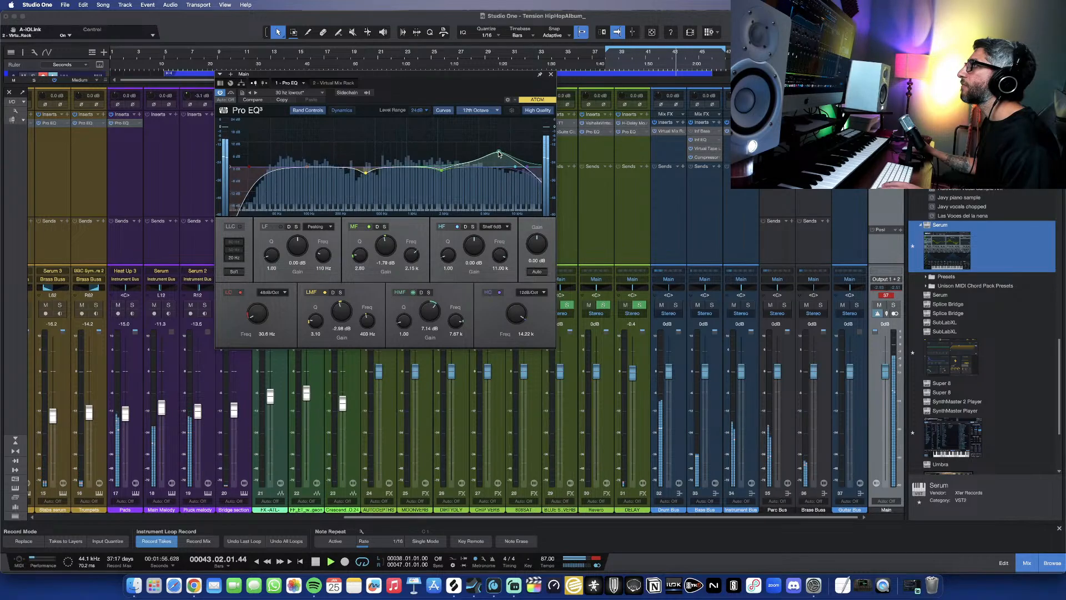
Step: Boost the Main Pro EQ's HF band by about 2.1 dB with a 12 dB shelf just above 6 kHz, leaving HMF off, and close it
{"action": "left_click_drag", "start_coordinate": [499, 163], "coordinate": [499, 164]}
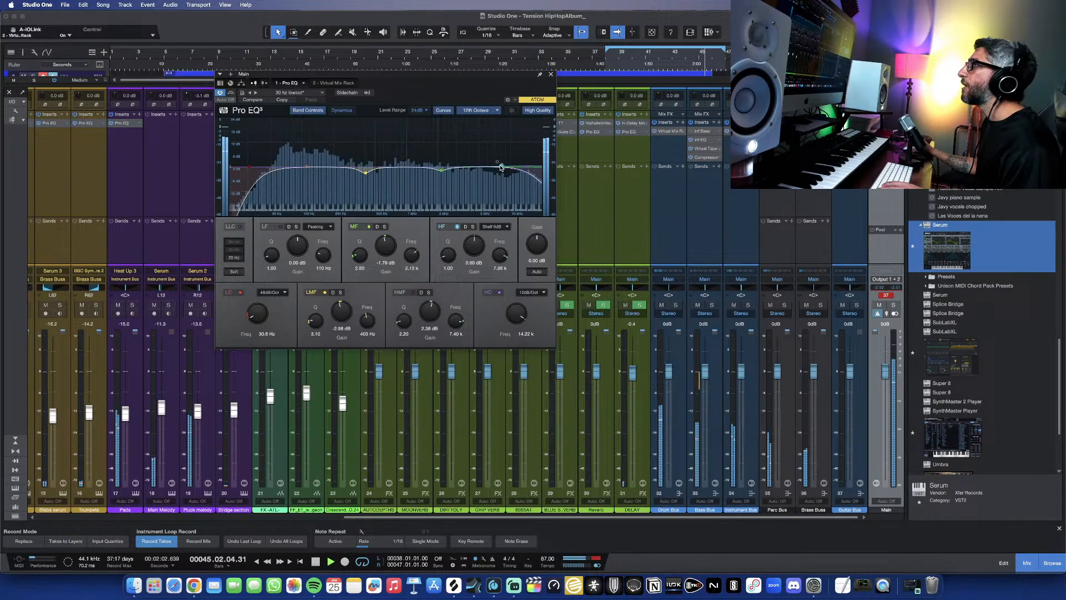
{"action": "left_click_drag", "start_coordinate": [500, 168], "coordinate": [492, 162]}
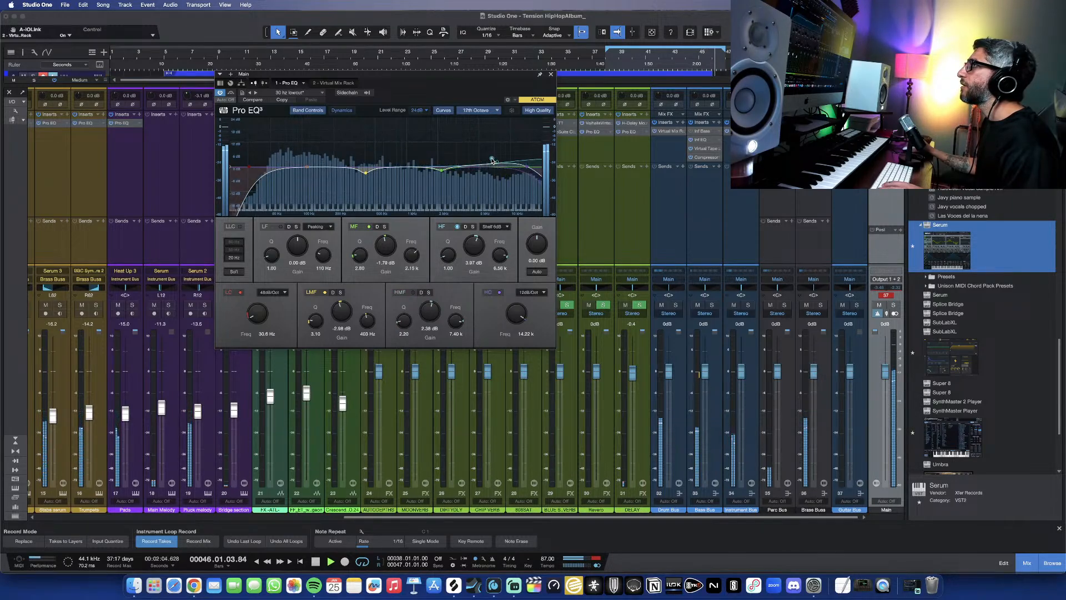
{"action": "left_click", "coordinate": [493, 227]}
{"action": "left_click", "coordinate": [500, 231]}
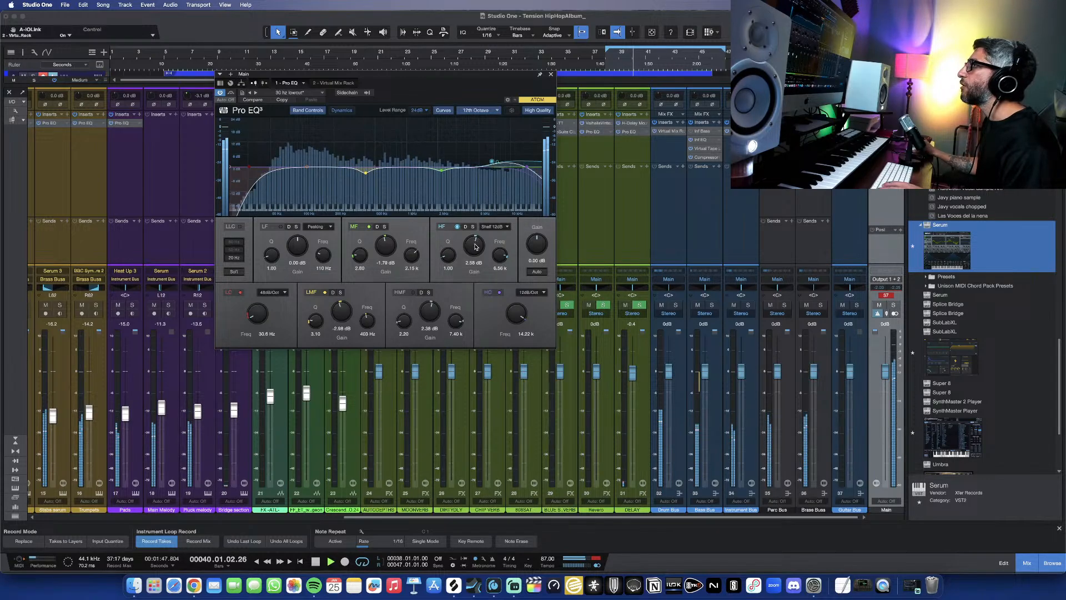
{"action": "left_click_drag", "start_coordinate": [479, 246], "coordinate": [478, 254]}
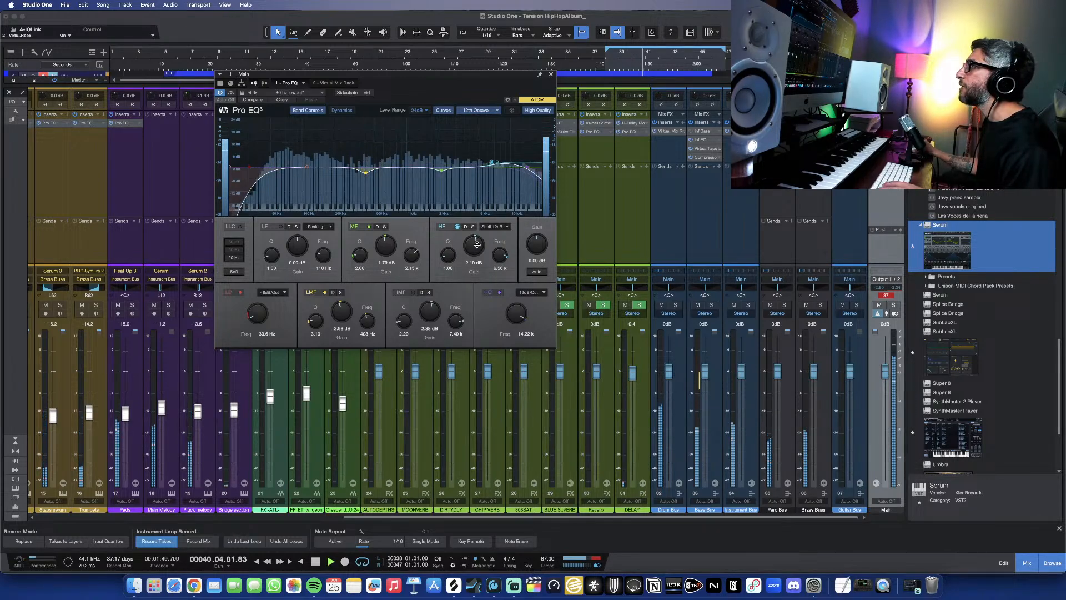
{"action": "left_click", "coordinate": [551, 74]}
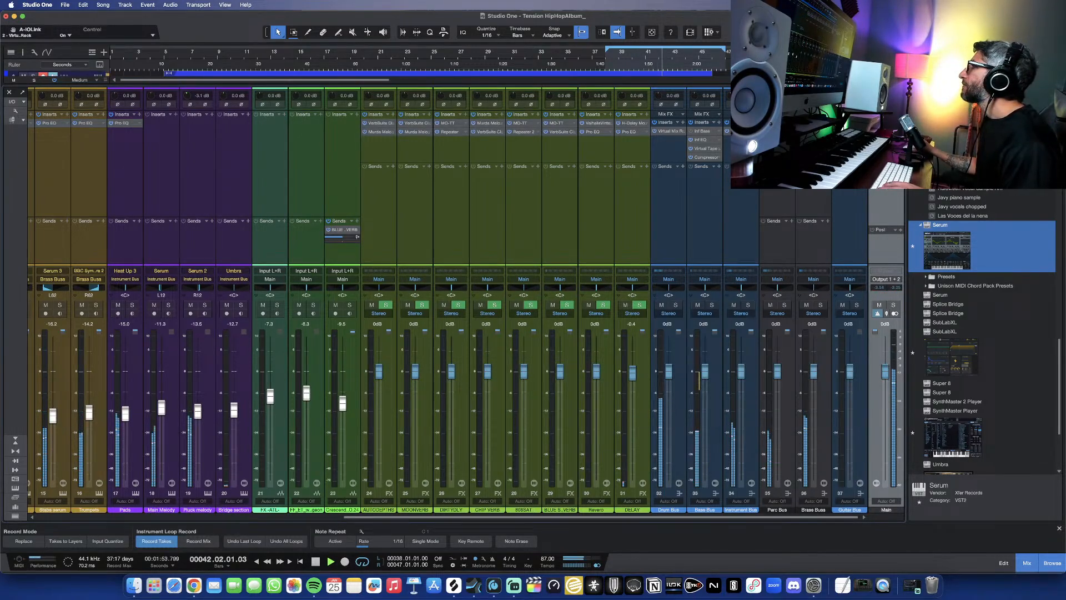
Step: In the Main Virtual Mix Rack, turn up the FG-Bomber's drive and lower the Virtual Mixbuss input while raising its output
{"action": "double_click", "coordinate": [883, 140]}
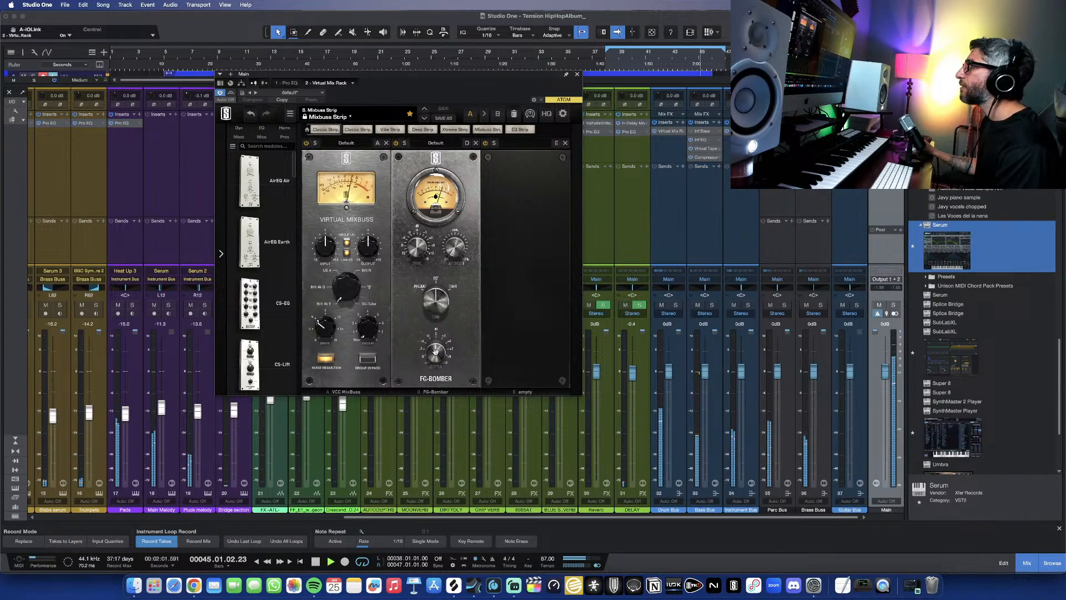
{"action": "left_click_drag", "start_coordinate": [416, 247], "coordinate": [419, 232]}
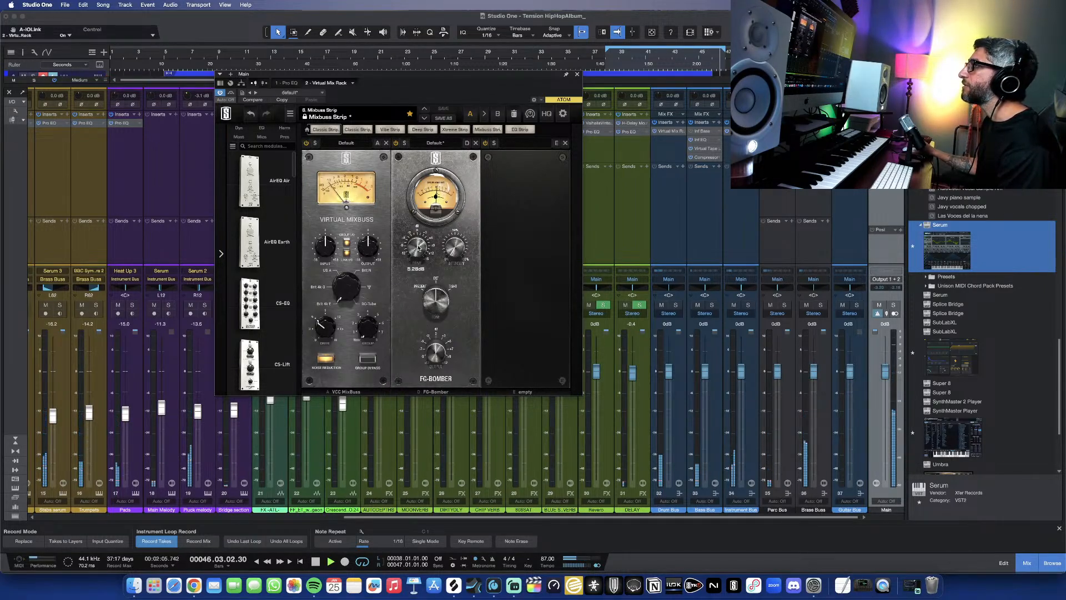
{"action": "left_click_drag", "start_coordinate": [325, 245], "coordinate": [322, 256]}
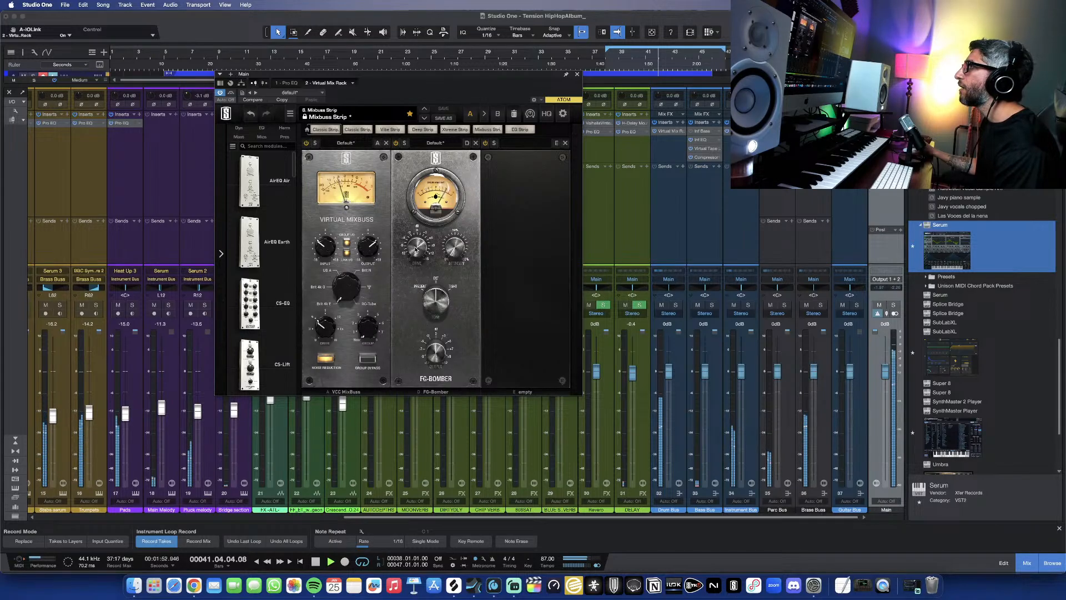
Step: In the Main channel's FG-Bomber, set the intensity to 24.8% and the drive to about -3.65 dB, leaving the output at 0 dB, and close the rack
{"action": "left_click_drag", "start_coordinate": [455, 248], "coordinate": [468, 197]}
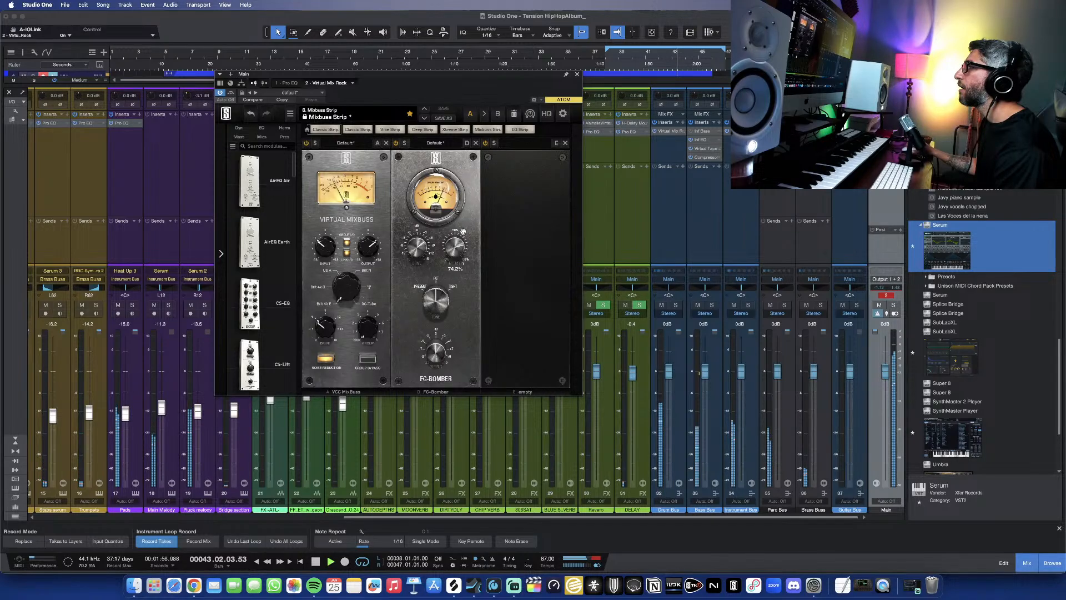
{"action": "mouse_move", "coordinate": [453, 246]}
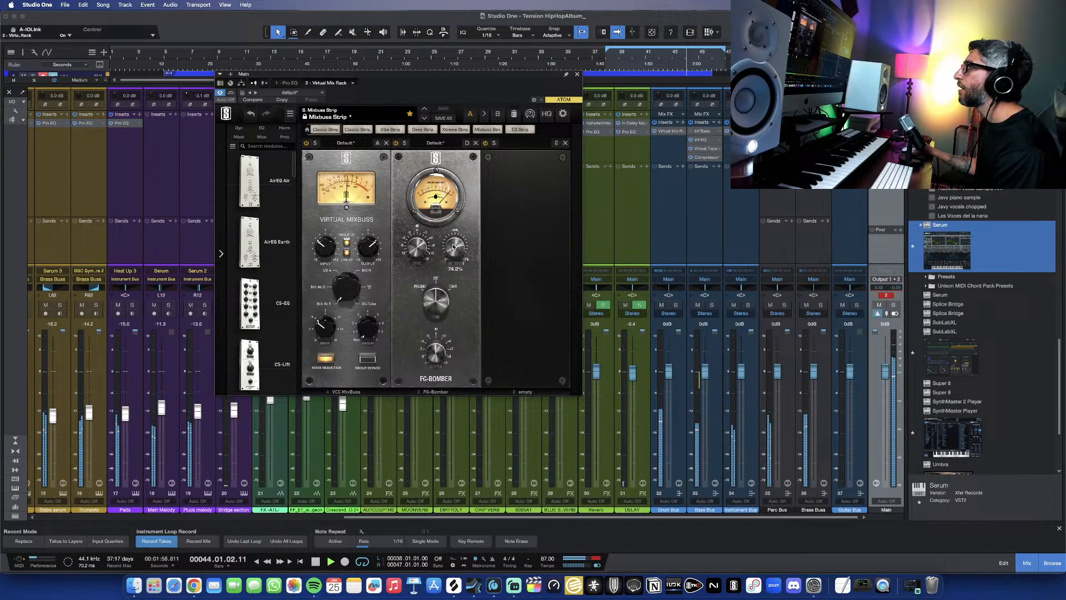
{"action": "left_click_drag", "start_coordinate": [454, 246], "coordinate": [452, 290]}
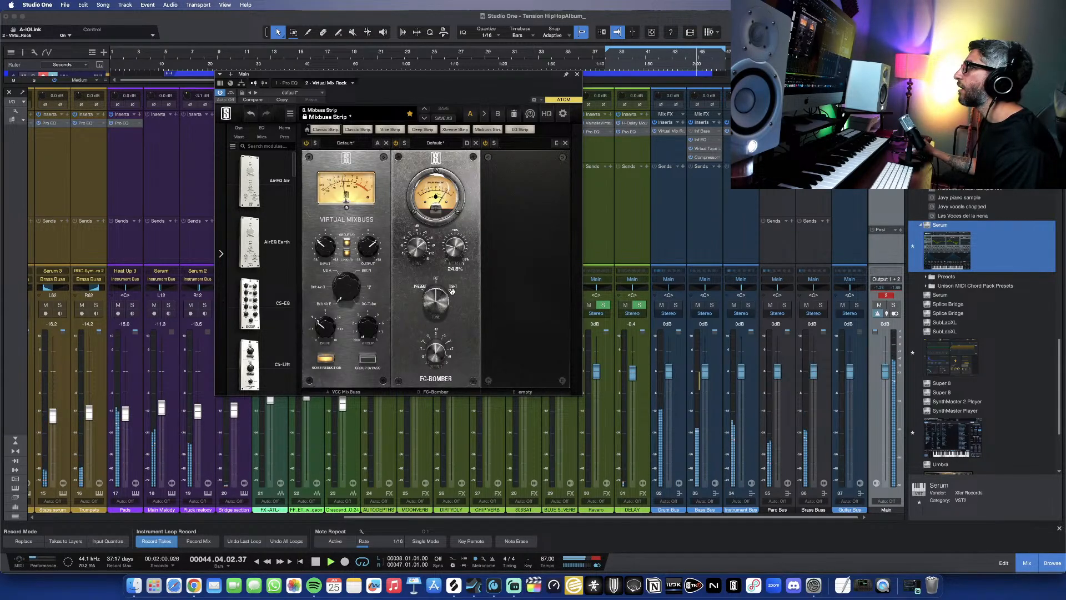
{"action": "mouse_move", "coordinate": [413, 258]}
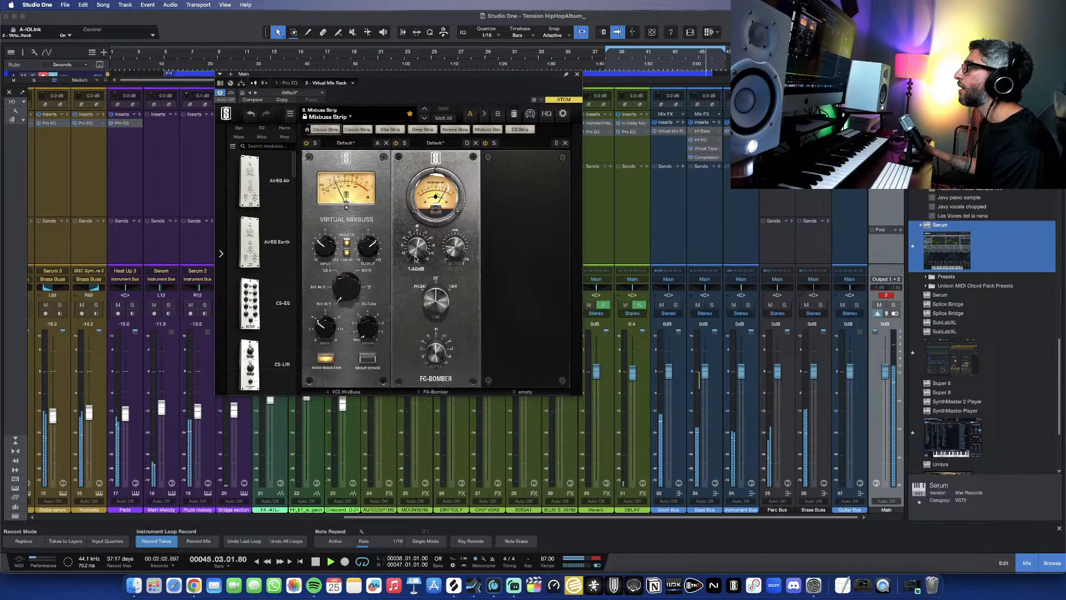
{"action": "scroll", "coordinate": [416, 258], "scroll_direction": "down", "scroll_amount": 3}
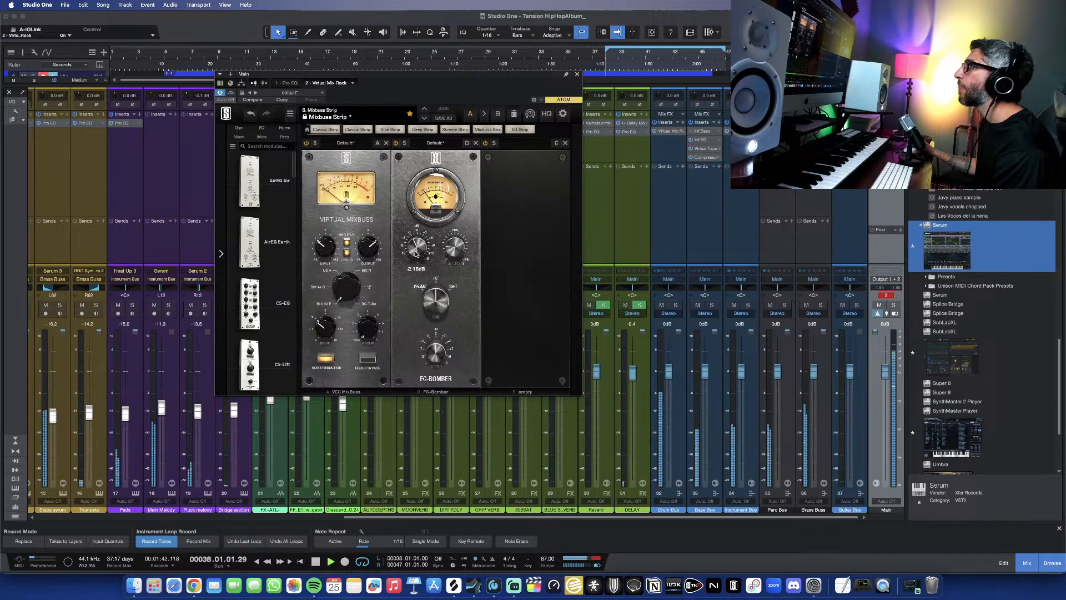
{"action": "scroll", "coordinate": [418, 253], "scroll_direction": "down", "scroll_amount": 2}
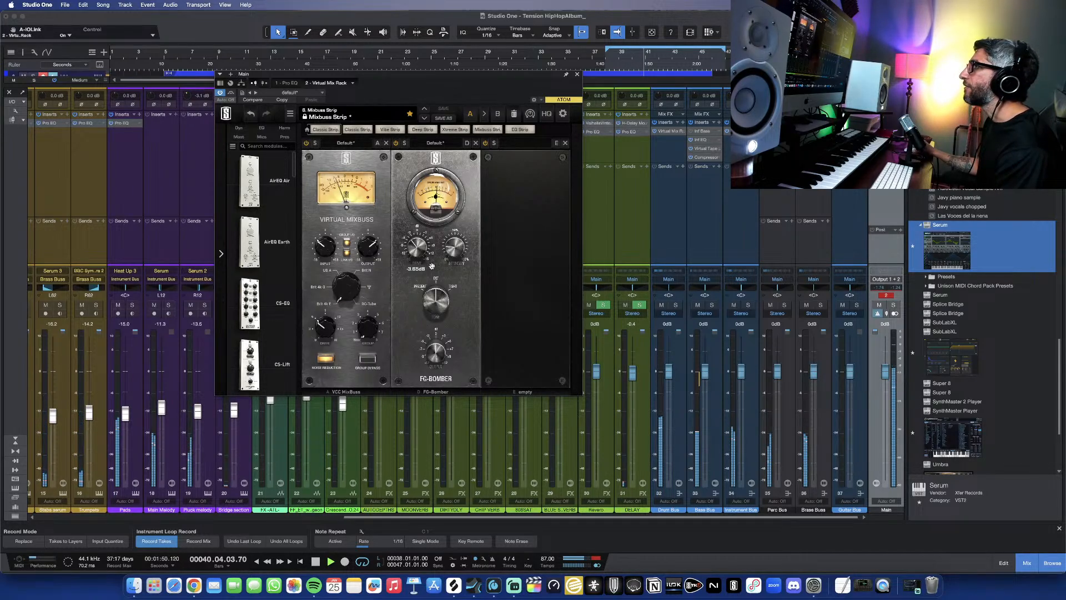
{"action": "left_click_drag", "start_coordinate": [435, 301], "coordinate": [432, 275]}
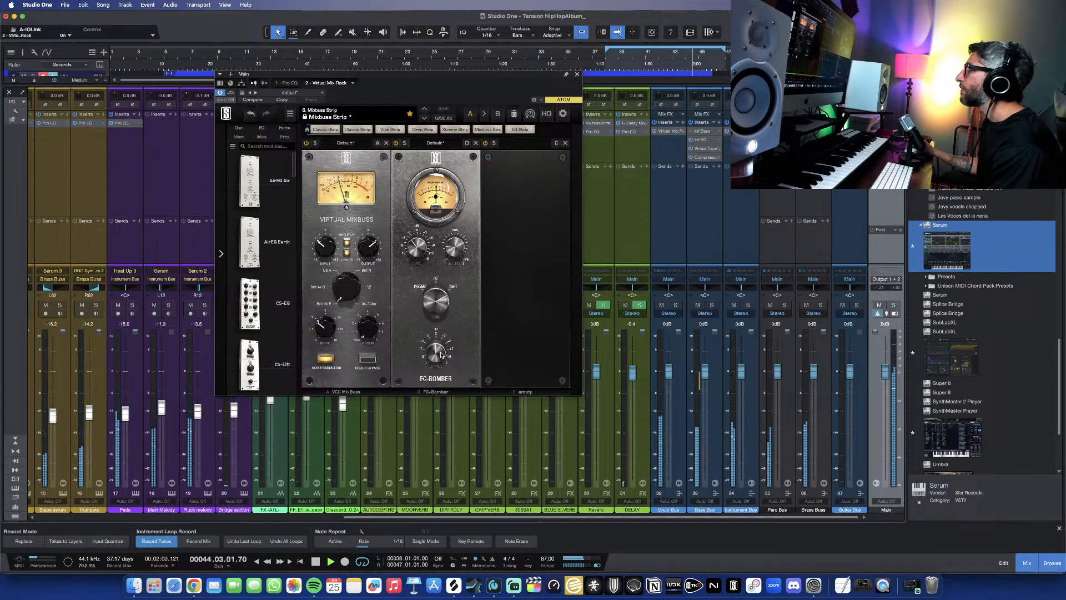
{"action": "mouse_move", "coordinate": [439, 355]}
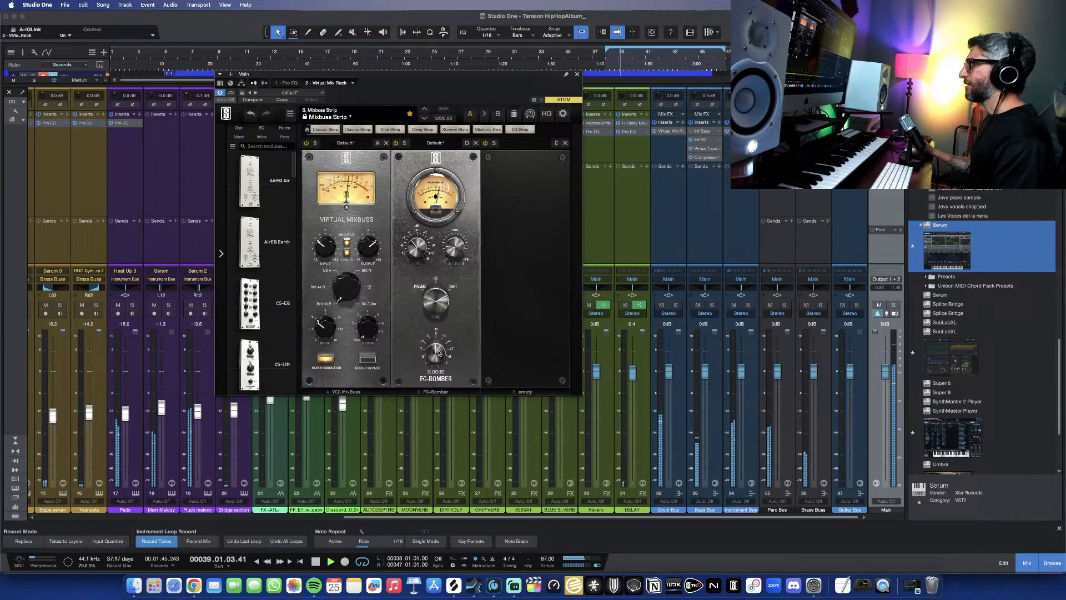
{"action": "left_click", "coordinate": [577, 76]}
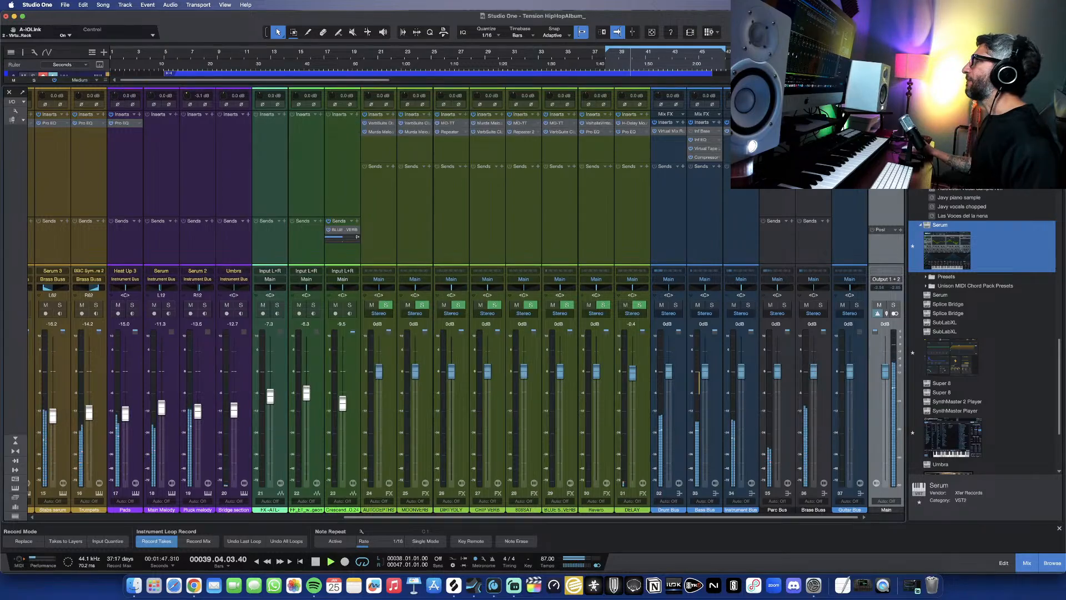
Step: Add MO-TT to the Main channel, lower its overall Amount to about 37.4%, and raise the Low tone to 15
{"action": "type", "text": "mo"}
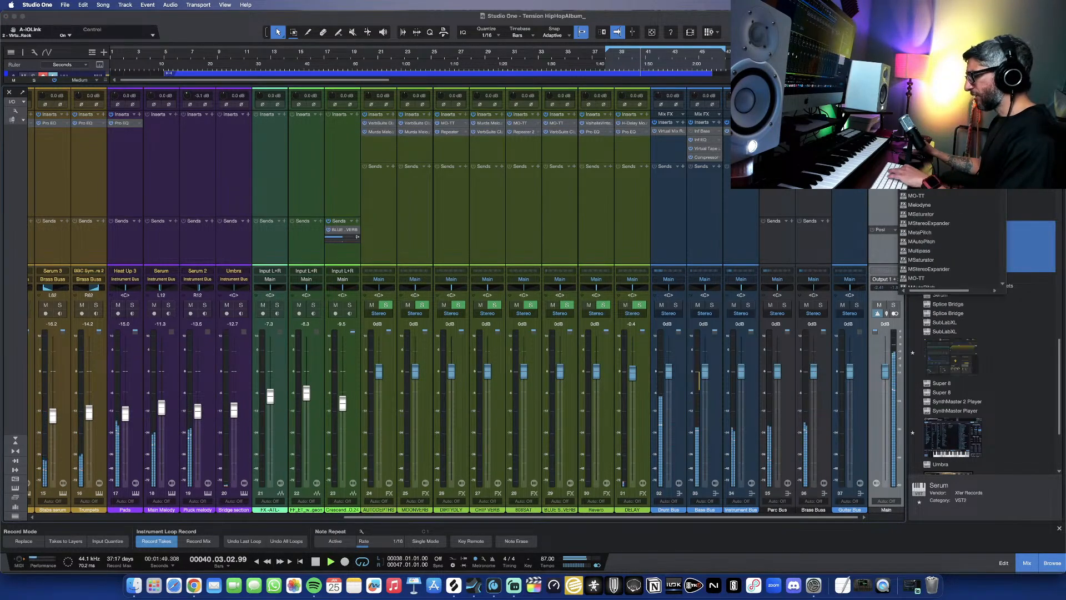
{"action": "key", "text": "Return"}
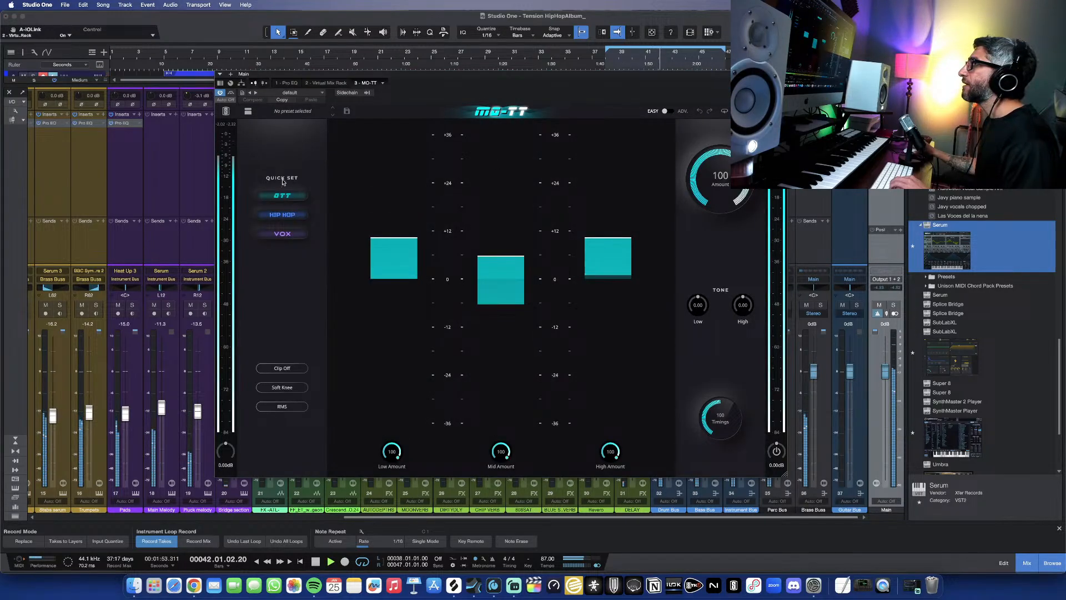
{"action": "left_click_drag", "start_coordinate": [720, 180], "coordinate": [718, 225]}
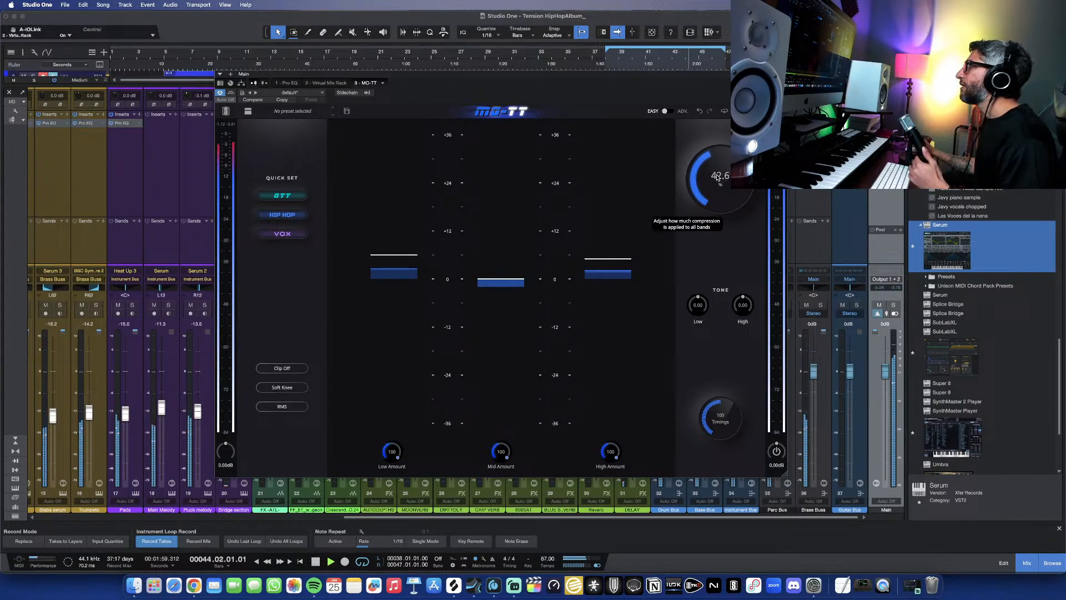
{"action": "scroll", "coordinate": [716, 179], "scroll_direction": "down", "scroll_amount": 5}
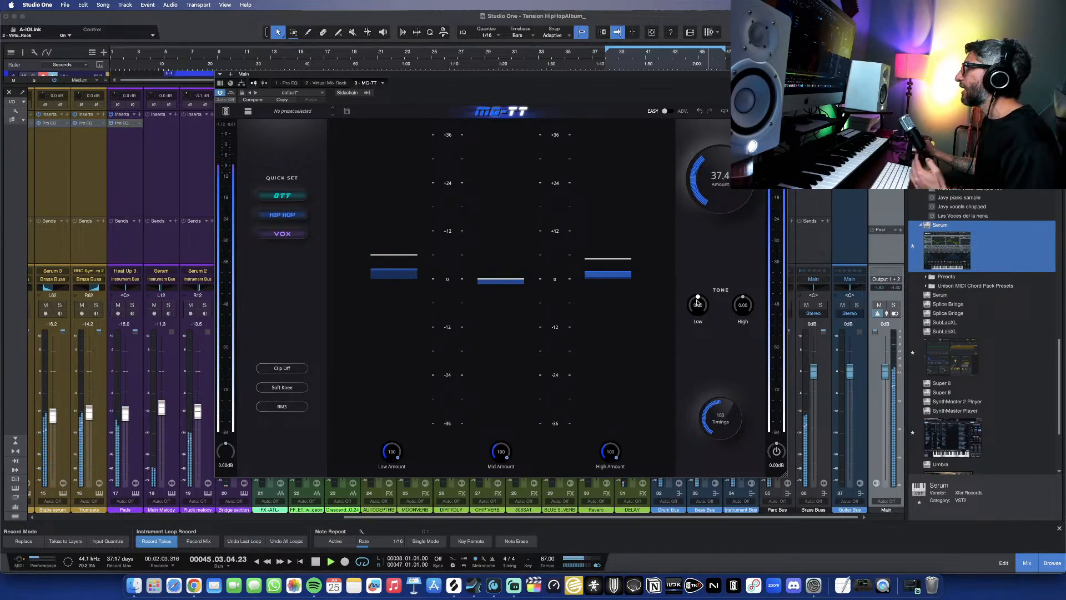
{"action": "scroll", "coordinate": [699, 298], "scroll_direction": "up", "scroll_amount": 3}
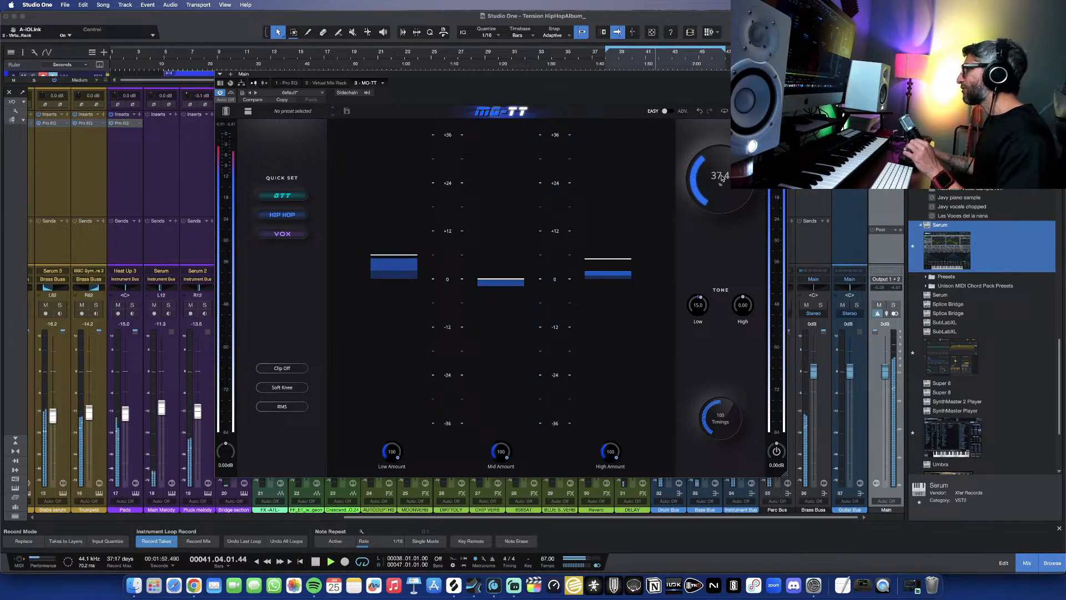
Step: Refine MO-TT with the Amount at 24.6%, the Low tone at 24 and the output gain at about 1.08 dB, and close it
{"action": "left_click_drag", "start_coordinate": [722, 177], "coordinate": [718, 179]}
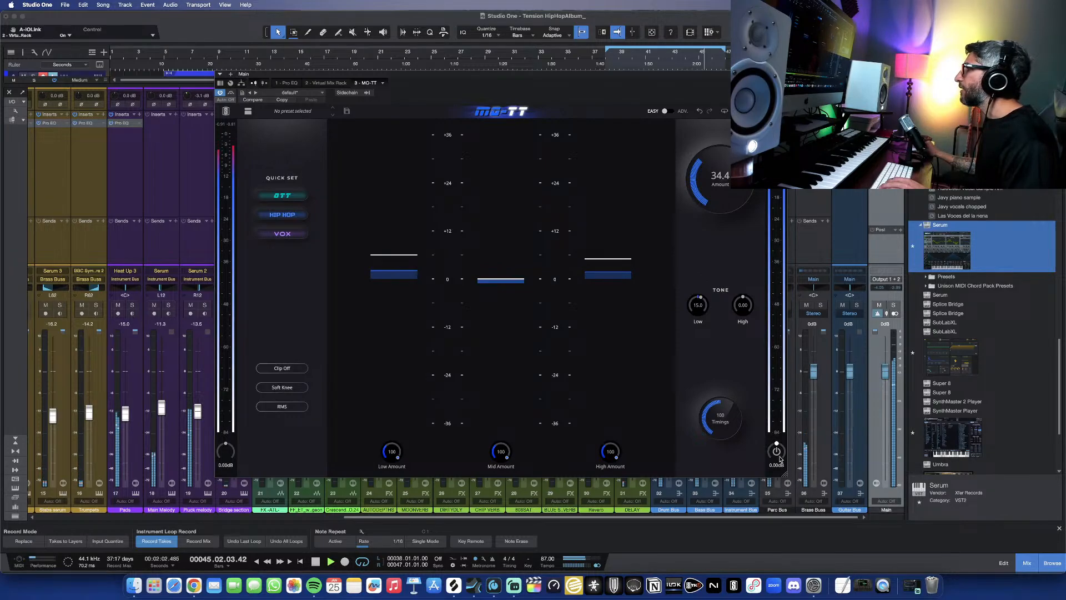
{"action": "left_click_drag", "start_coordinate": [778, 446], "coordinate": [781, 444]}
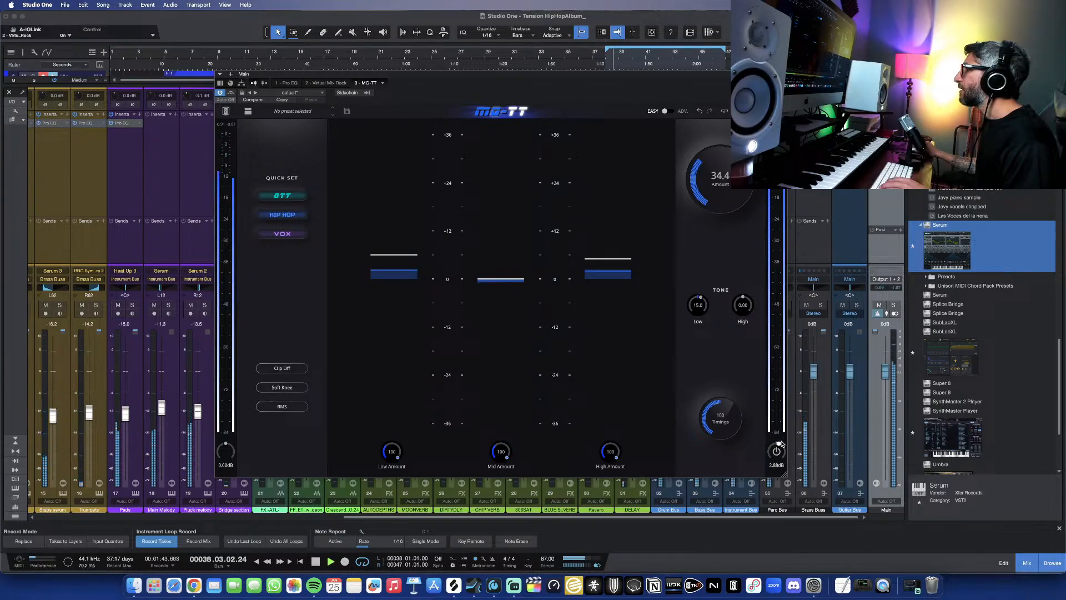
{"action": "left_click_drag", "start_coordinate": [780, 442], "coordinate": [777, 443]}
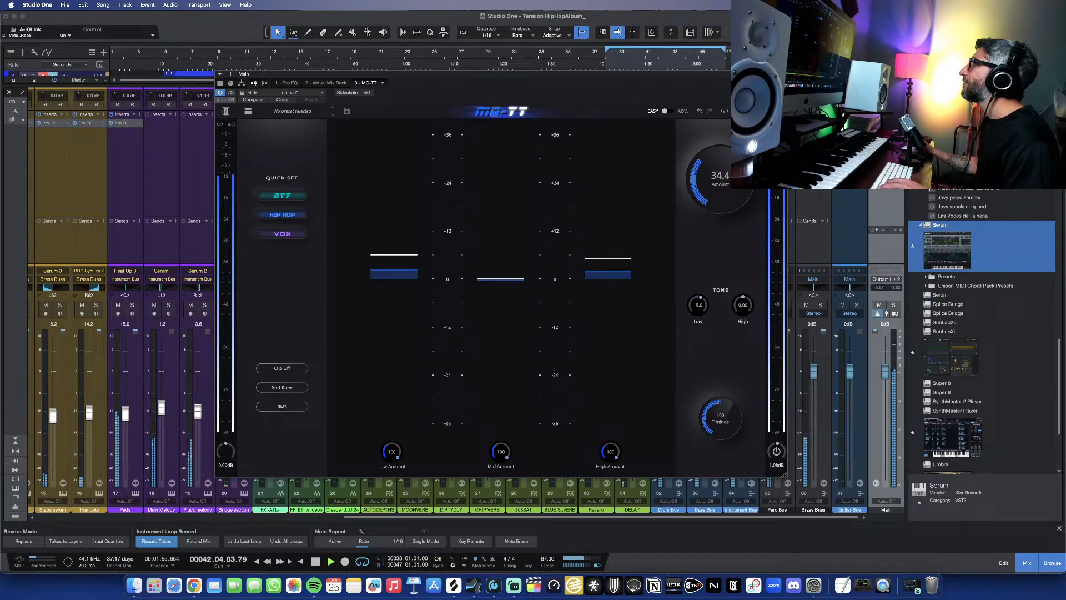
{"action": "left_click_drag", "start_coordinate": [712, 173], "coordinate": [711, 185]}
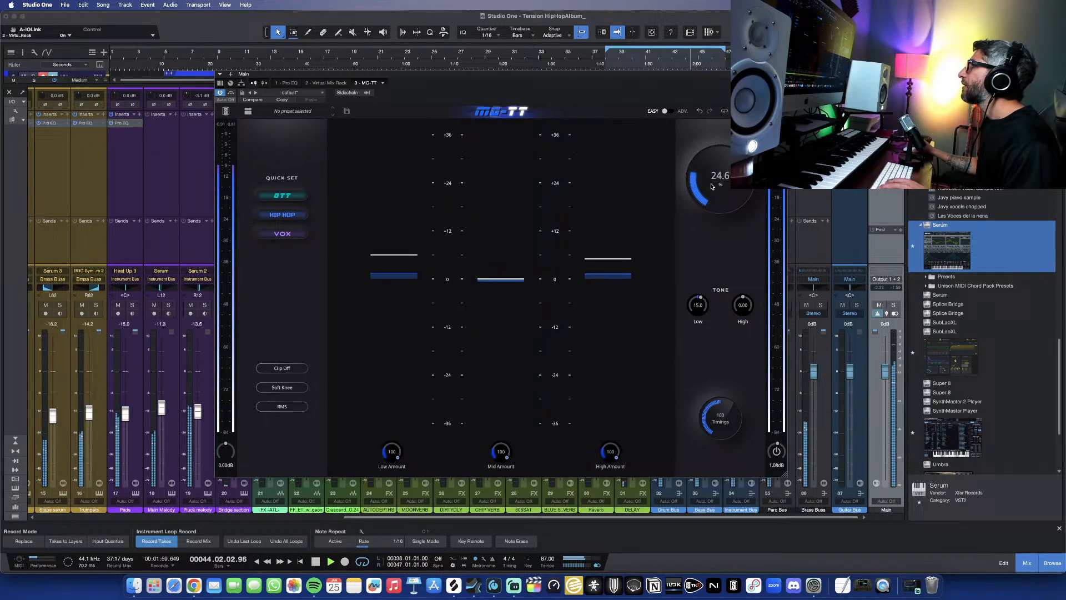
{"action": "left_click_drag", "start_coordinate": [701, 305], "coordinate": [704, 298]}
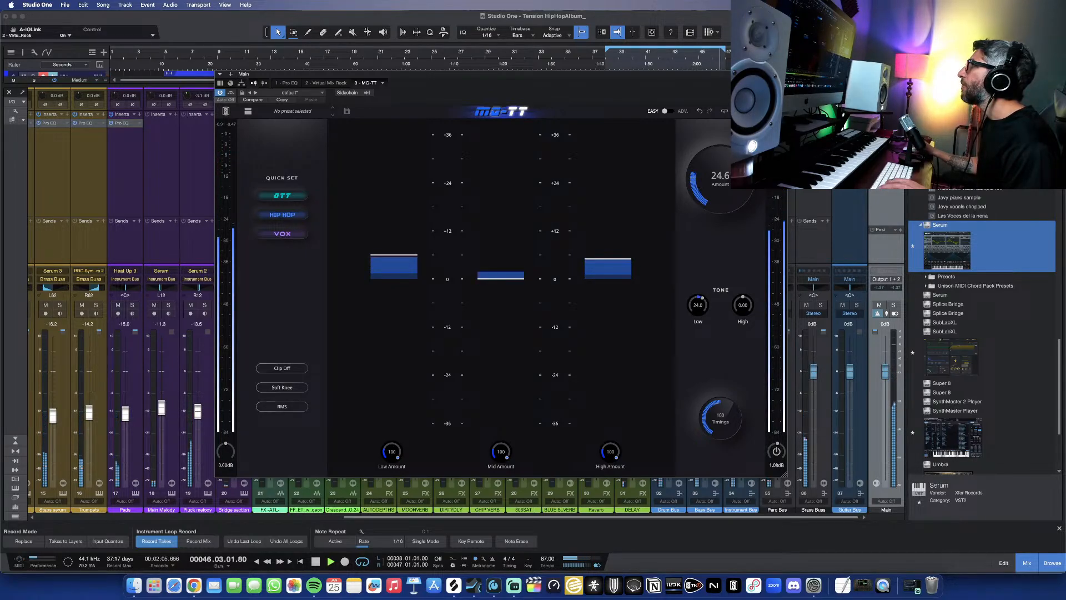
{"action": "left_click", "coordinate": [782, 74]}
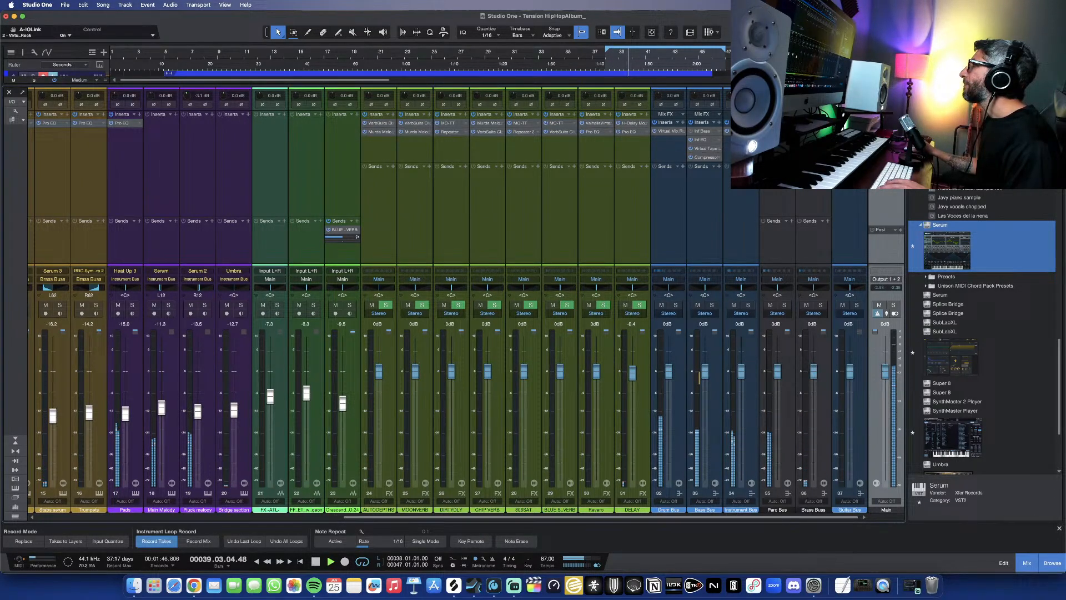
Step: Reopen MO-TT on the Main channel, toggle its bypass to compare the processed and unprocessed sound, and close it
{"action": "double_click", "coordinate": [884, 148]}
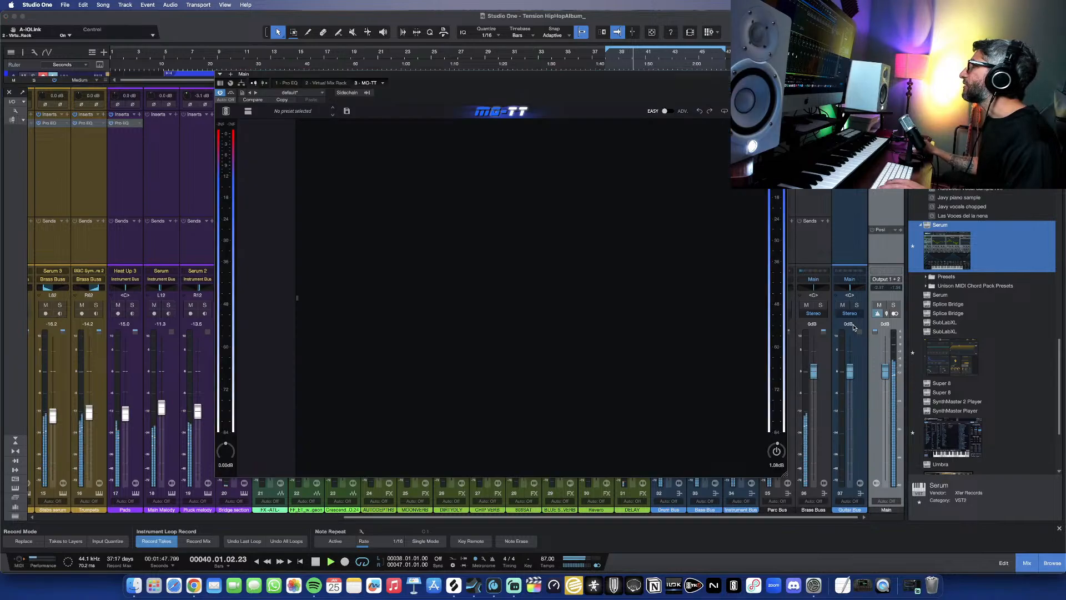
{"action": "double_click", "coordinate": [776, 447]}
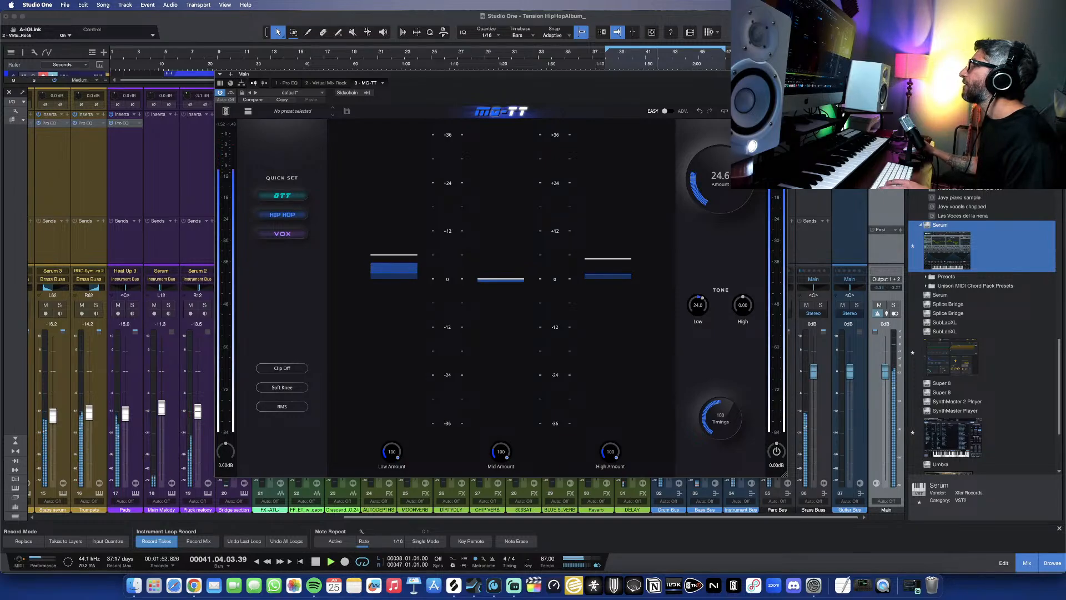
{"action": "left_click", "coordinate": [592, 52]}
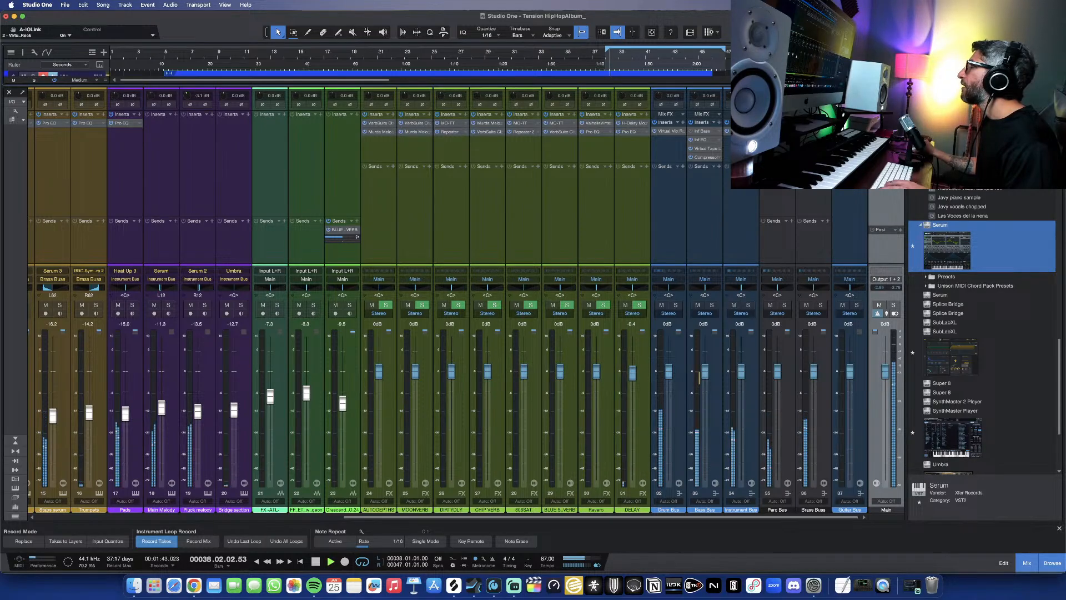
Step: Add FG-X 2 as the last insert on the Main channel and mark it as a favorite plug-in
{"action": "left_click", "coordinate": [900, 122]}
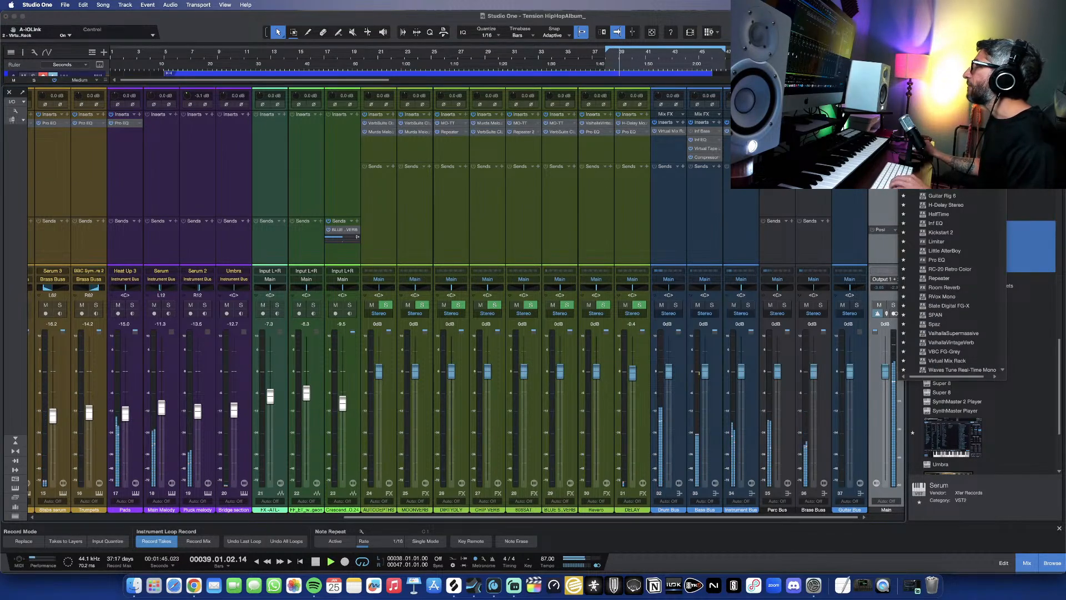
{"action": "type", "text": "fg"}
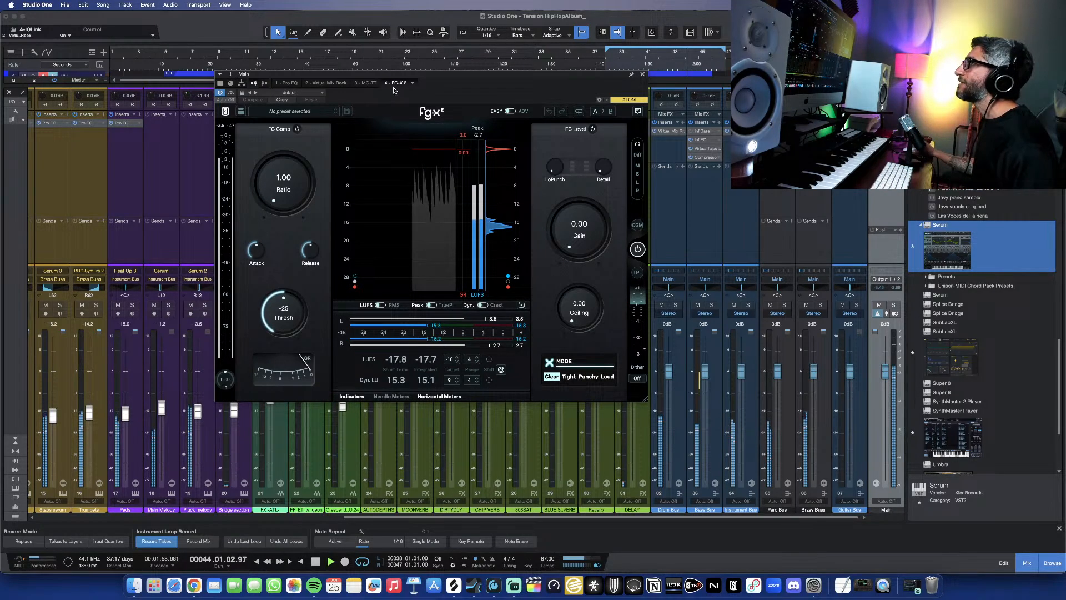
{"action": "left_click", "coordinate": [412, 84]}
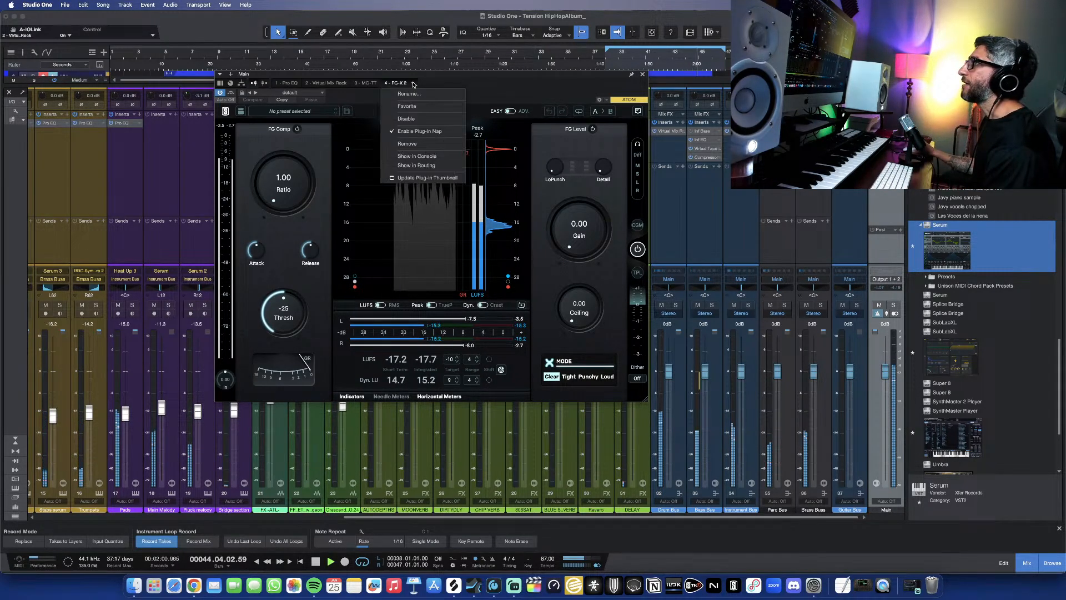
{"action": "left_click", "coordinate": [437, 107]}
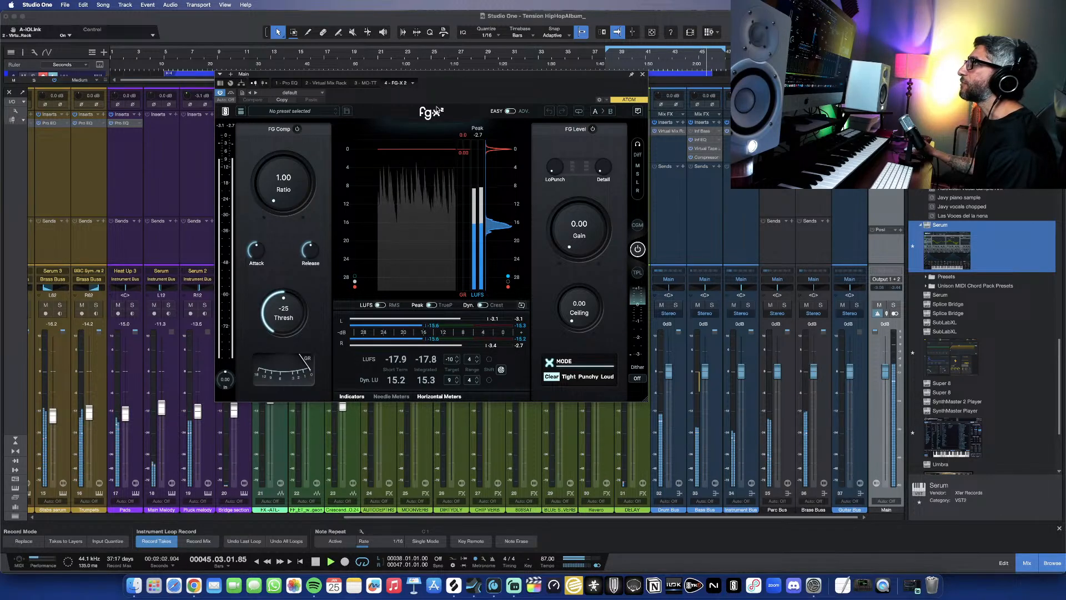
Step: Load the -Punchy- preset from the 3. Punchy folder in FG-X 2 and close the preset browser
{"action": "left_click", "coordinate": [299, 111]}
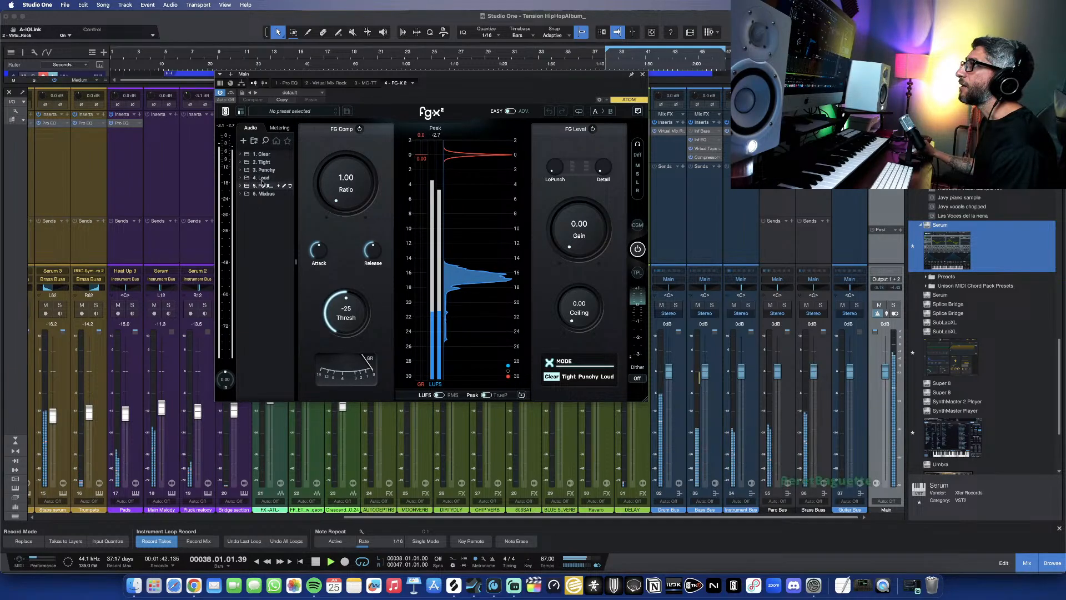
{"action": "left_click", "coordinate": [263, 170]}
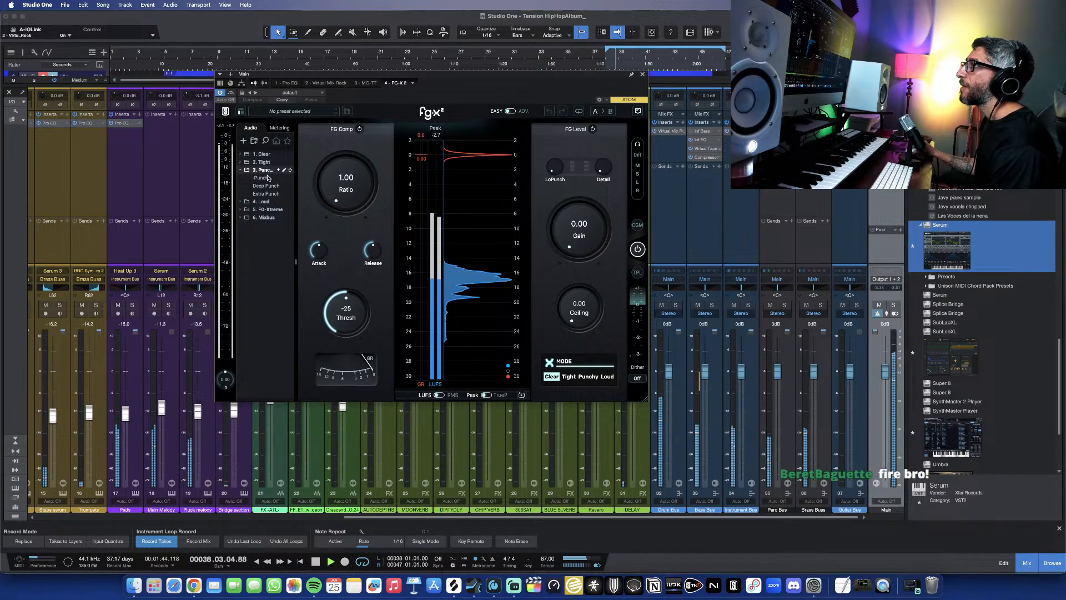
{"action": "left_click", "coordinate": [267, 178]}
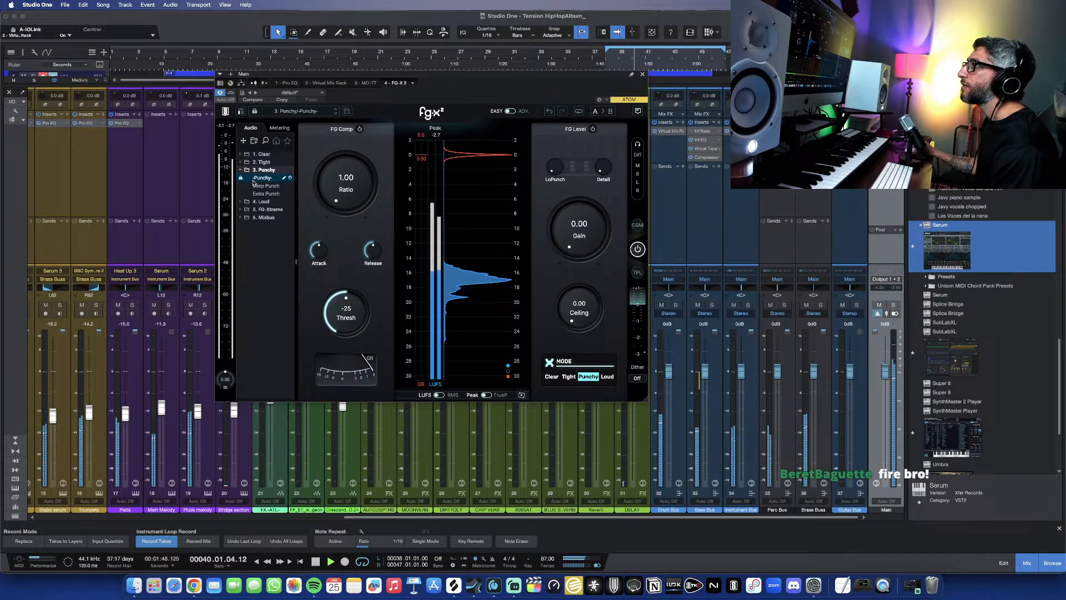
{"action": "left_click", "coordinate": [299, 111]}
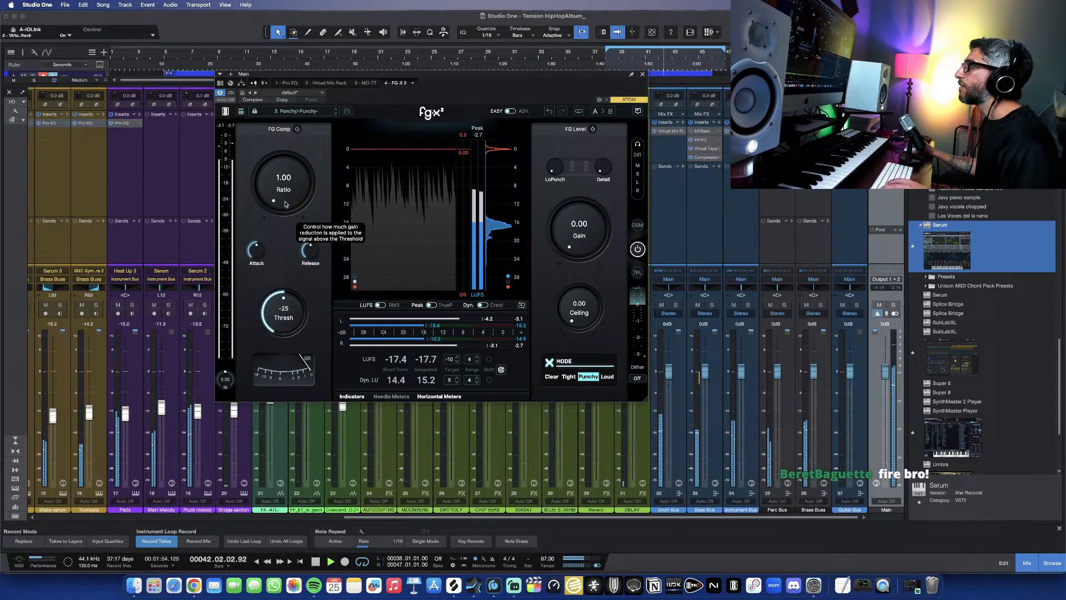
Step: In FG-X 2, set the compressor ratio to 2.04 and threshold to -28, the ceiling to -1.00 and the gain to 5.92 dB, and close it
{"action": "left_click_drag", "start_coordinate": [274, 199], "coordinate": [269, 165]}
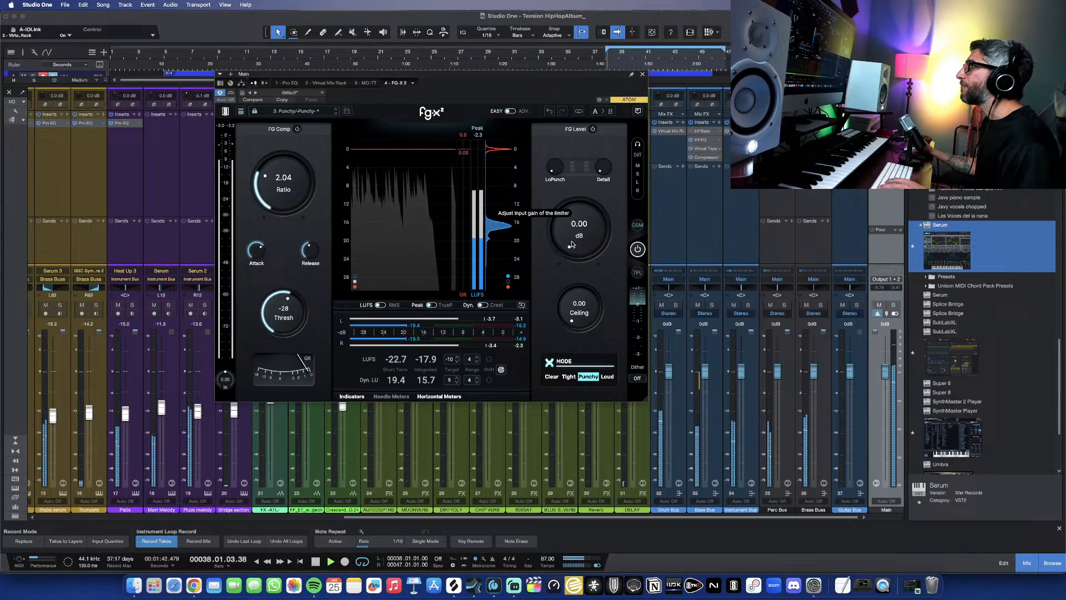
{"action": "left_click_drag", "start_coordinate": [582, 294], "coordinate": [575, 268]}
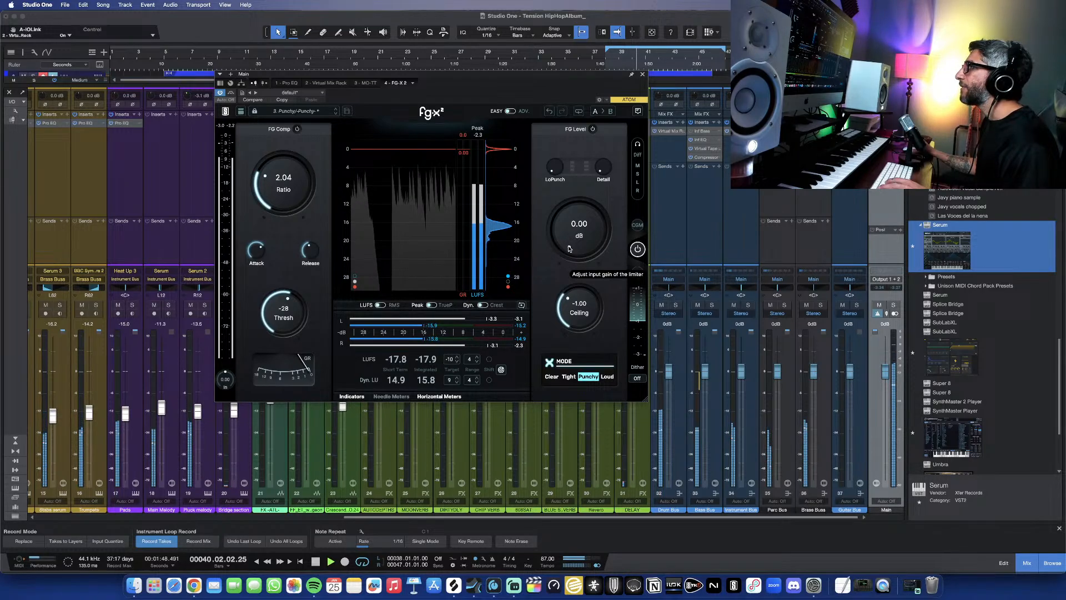
{"action": "left_click_drag", "start_coordinate": [569, 248], "coordinate": [565, 222]}
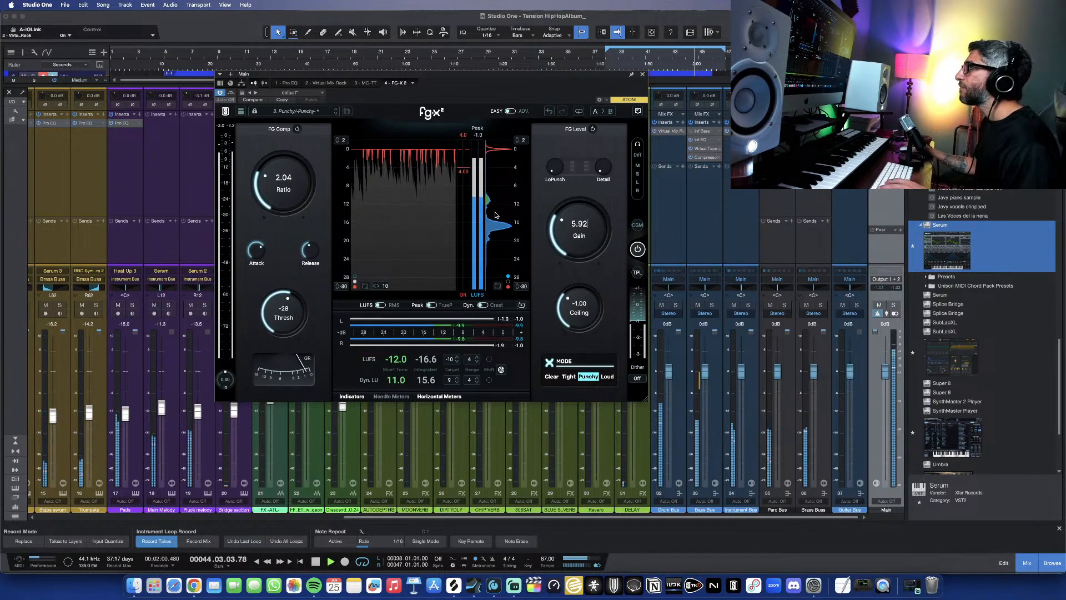
{"action": "left_click", "coordinate": [642, 74]}
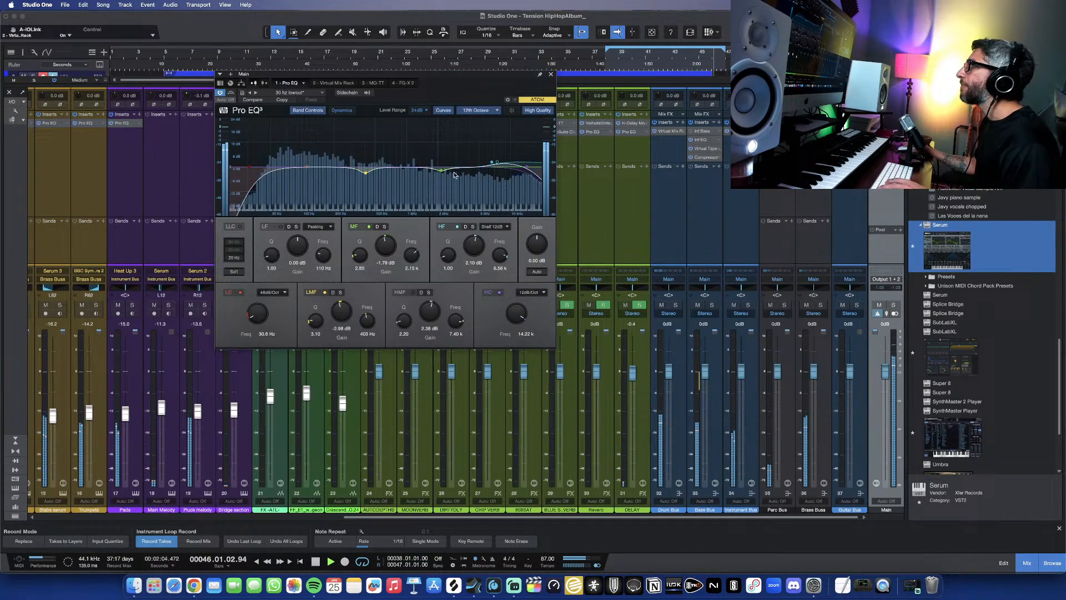
Step: In the Main channel's Pro EQ, move the high shelf up to about 10.8 kHz with 2.16 dB gain and close it
{"action": "left_click_drag", "start_coordinate": [442, 170], "coordinate": [514, 164]}
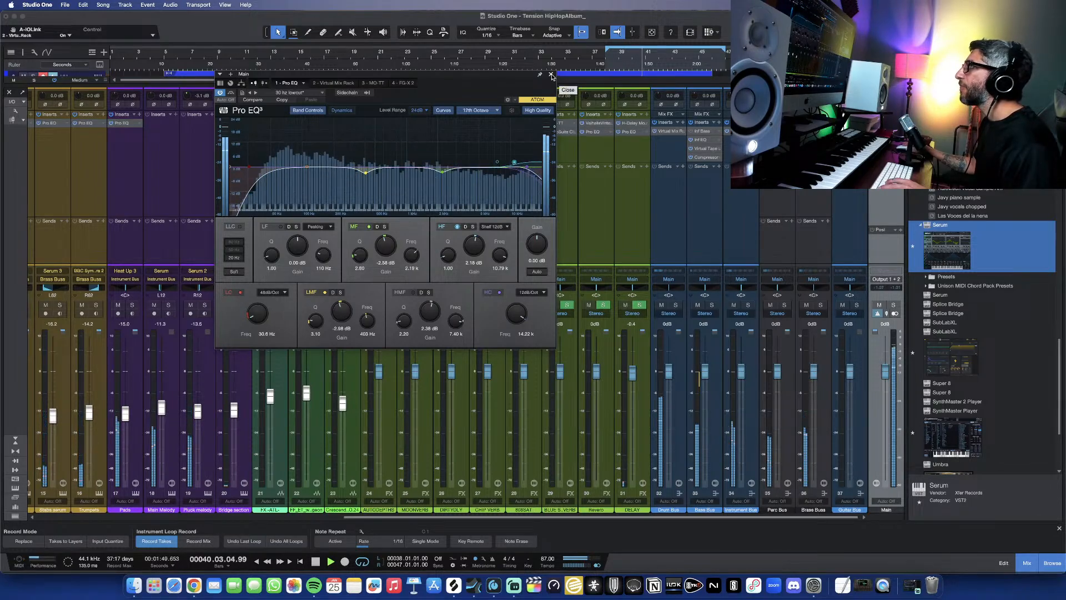
{"action": "left_click", "coordinate": [550, 74]}
Step: Lower the HH channel's fader to about -5.4 dB and disarm its recording
{"action": "scroll", "coordinate": [230, 376], "scroll_direction": "left", "scroll_amount": 10}
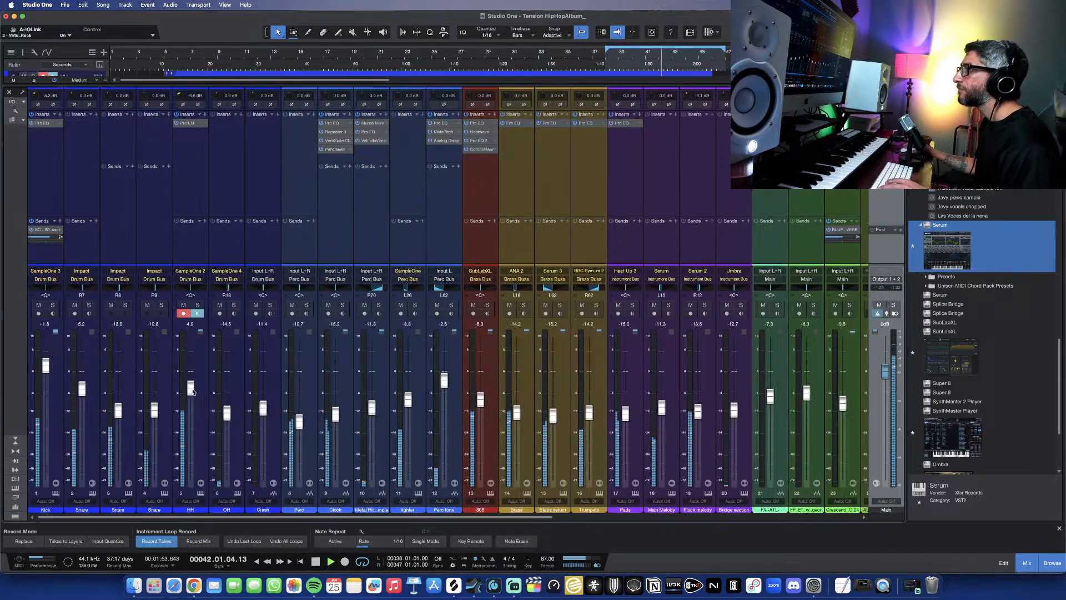
{"action": "left_click_drag", "start_coordinate": [191, 392], "coordinate": [192, 393]}
{"action": "left_click", "coordinate": [183, 314]}
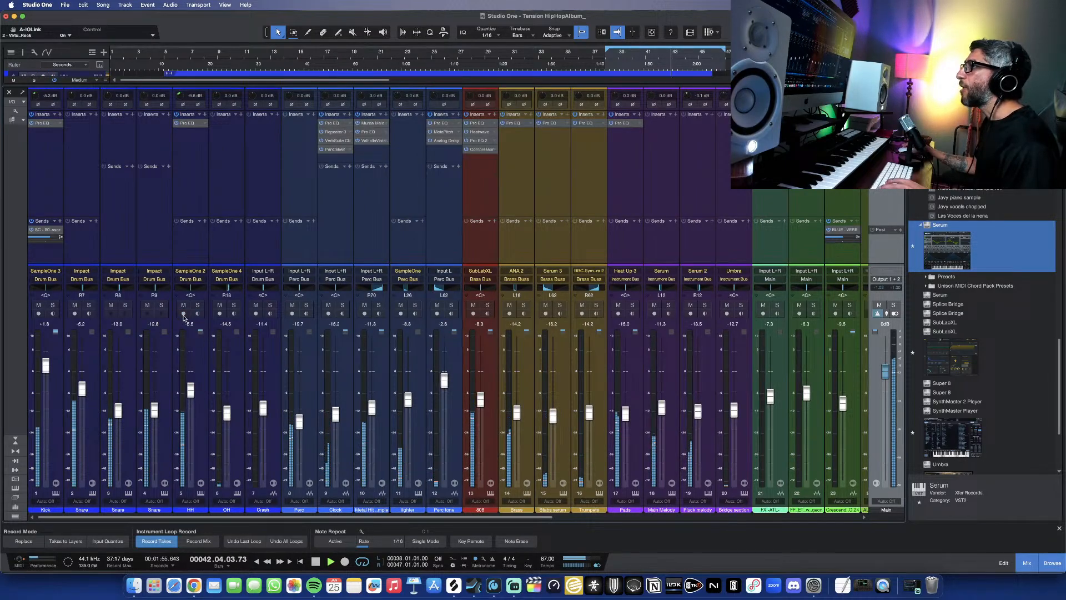
Step: In the HH channel's Pro EQ, raise the low cut to about 5 kHz, enable the high cut at 14.88 kHz and close it
{"action": "left_click", "coordinate": [187, 124]}
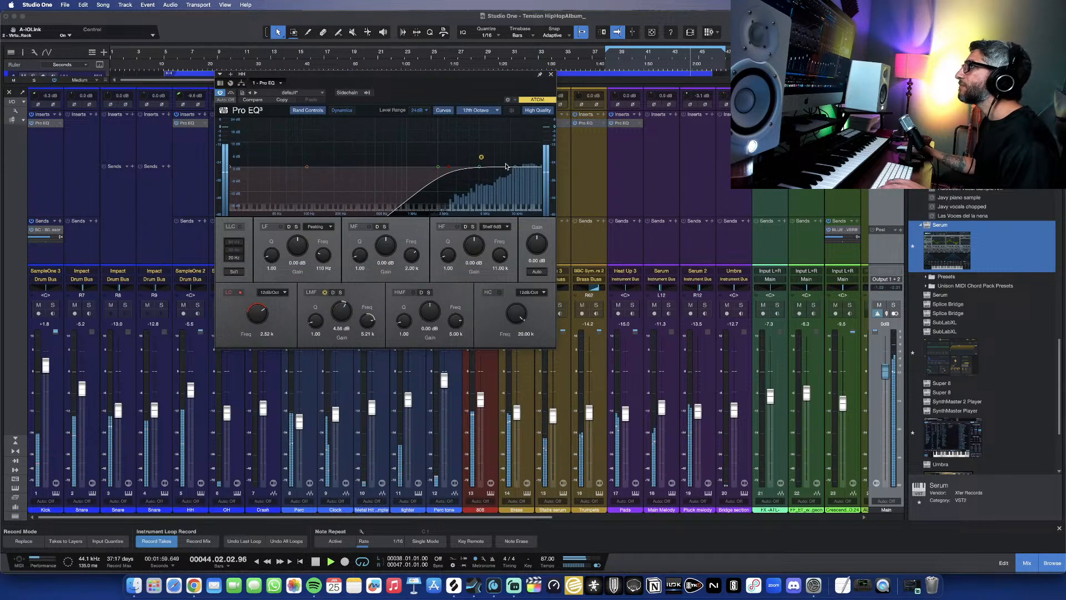
{"action": "left_click_drag", "start_coordinate": [447, 168], "coordinate": [484, 169]}
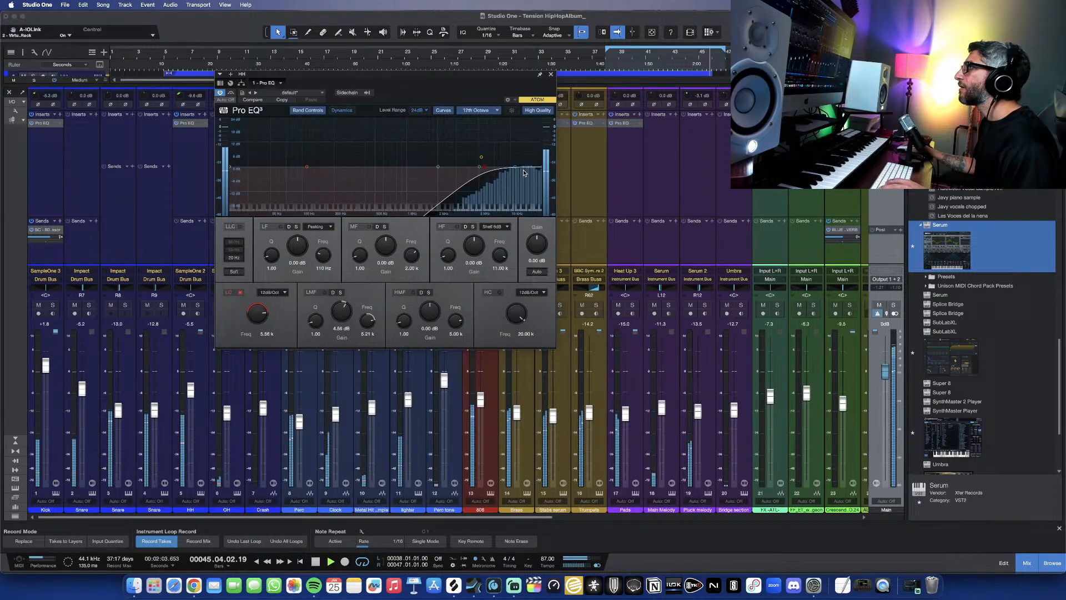
{"action": "left_click", "coordinate": [541, 168]}
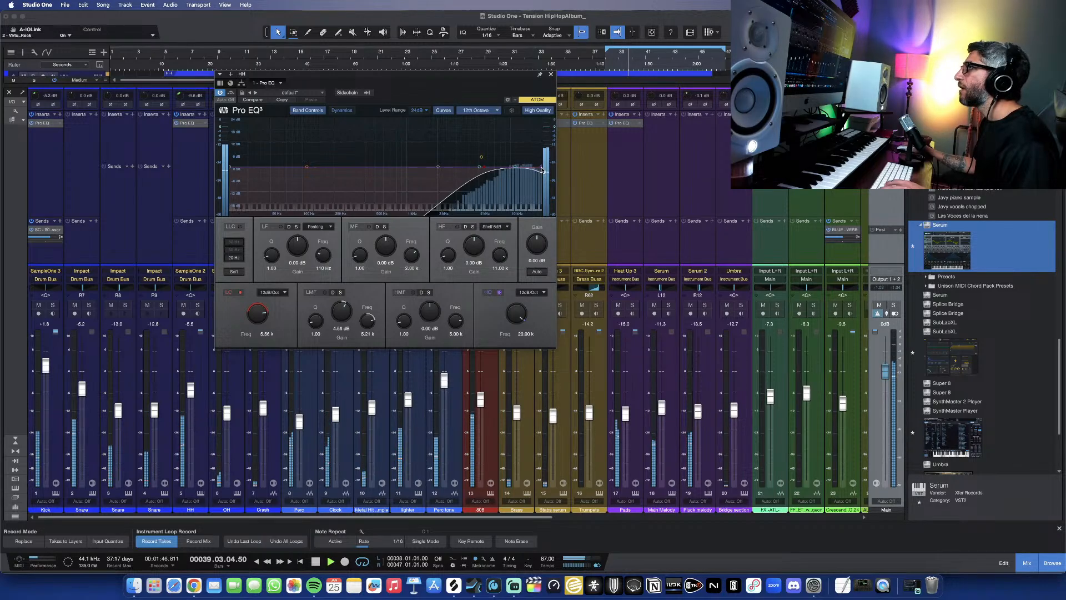
{"action": "left_click_drag", "start_coordinate": [543, 168], "coordinate": [528, 172]}
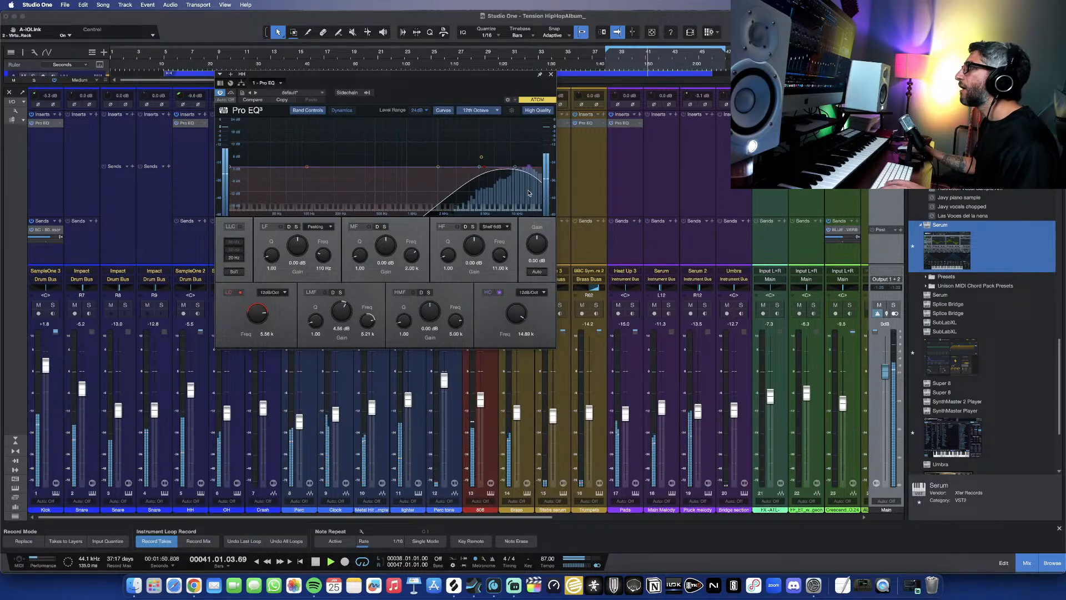
{"action": "left_click", "coordinate": [551, 74]}
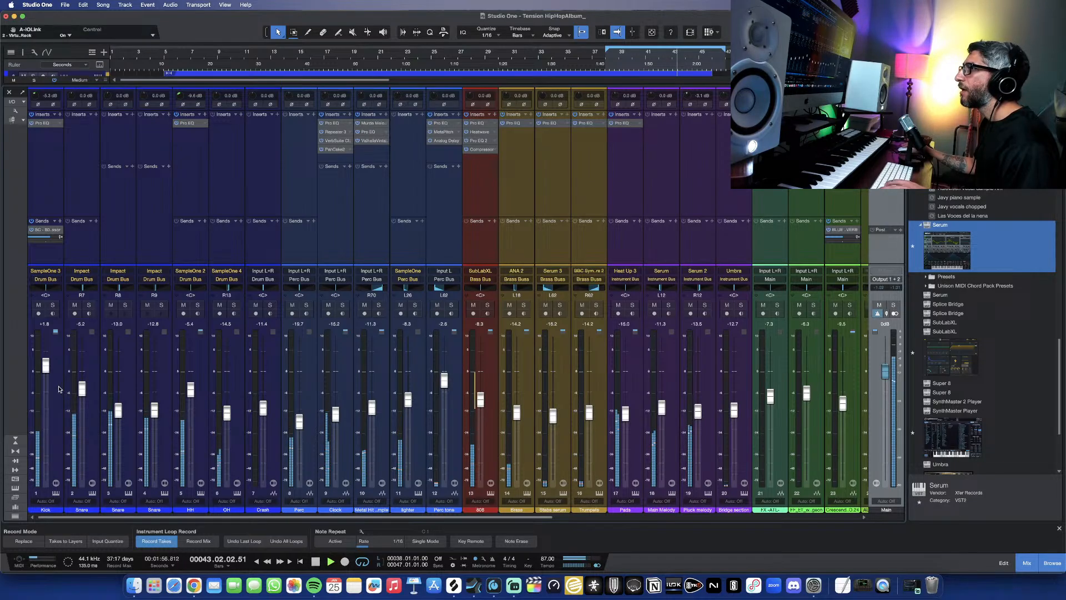
Step: Lower the Kick channel's fader to -0.3 dB and restart playback to hear the mix
{"action": "left_click", "coordinate": [56, 387]}
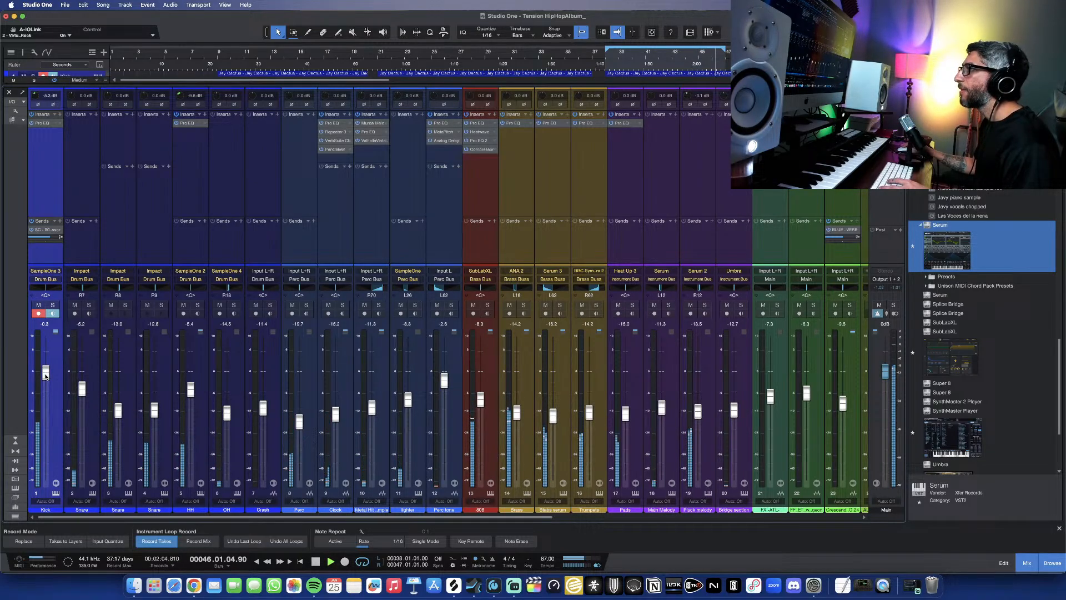
{"action": "key", "text": "space"}
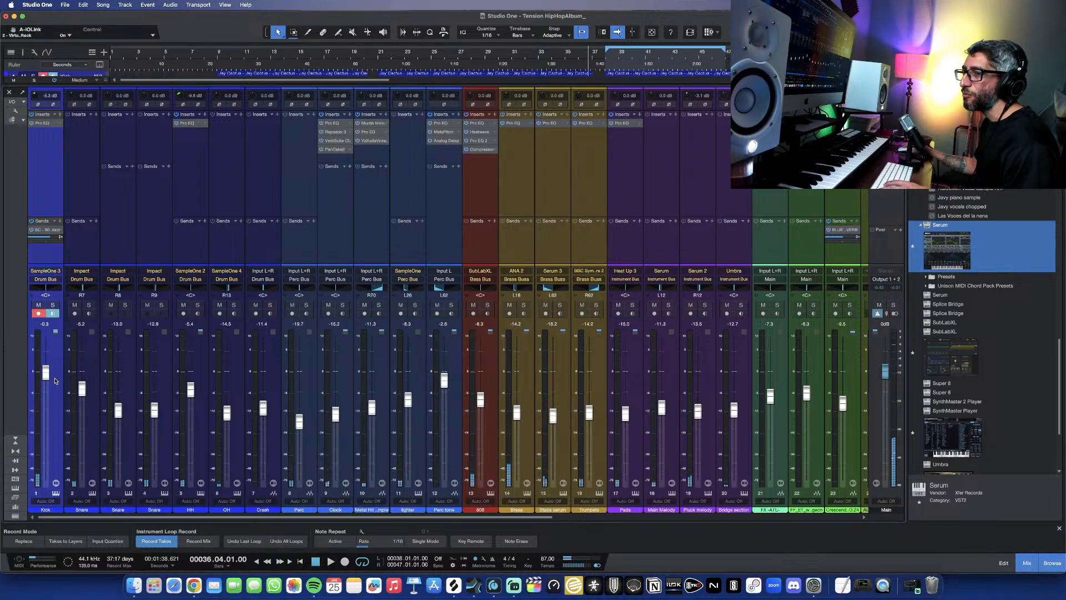
{"action": "key", "text": "space"}
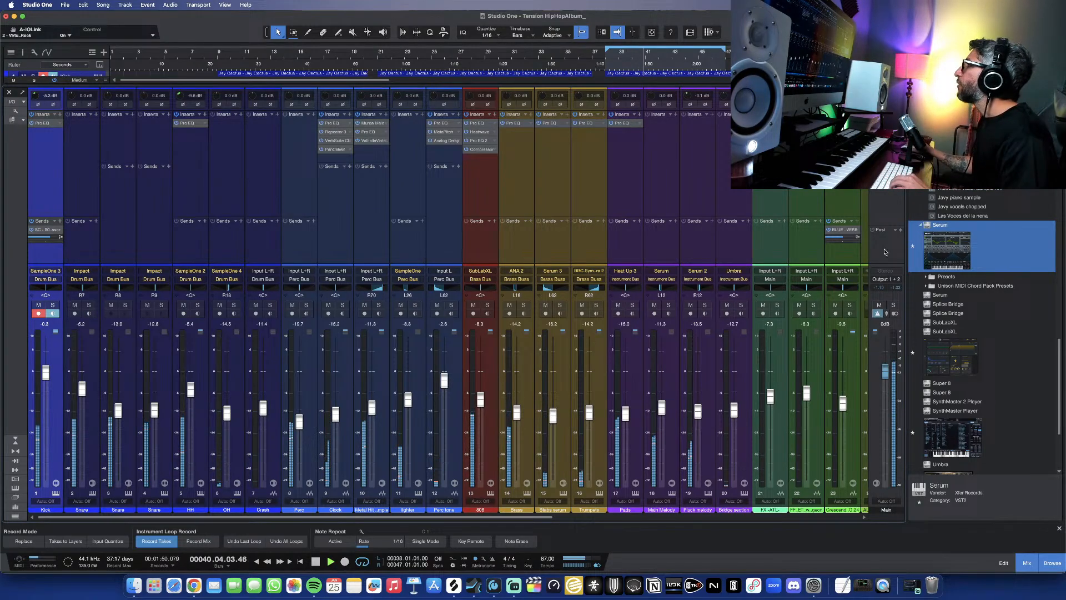
Step: Stop playback and add Youlean Loudness Meter 2 as a post insert on the Main channel
{"action": "left_click", "coordinate": [901, 229]}
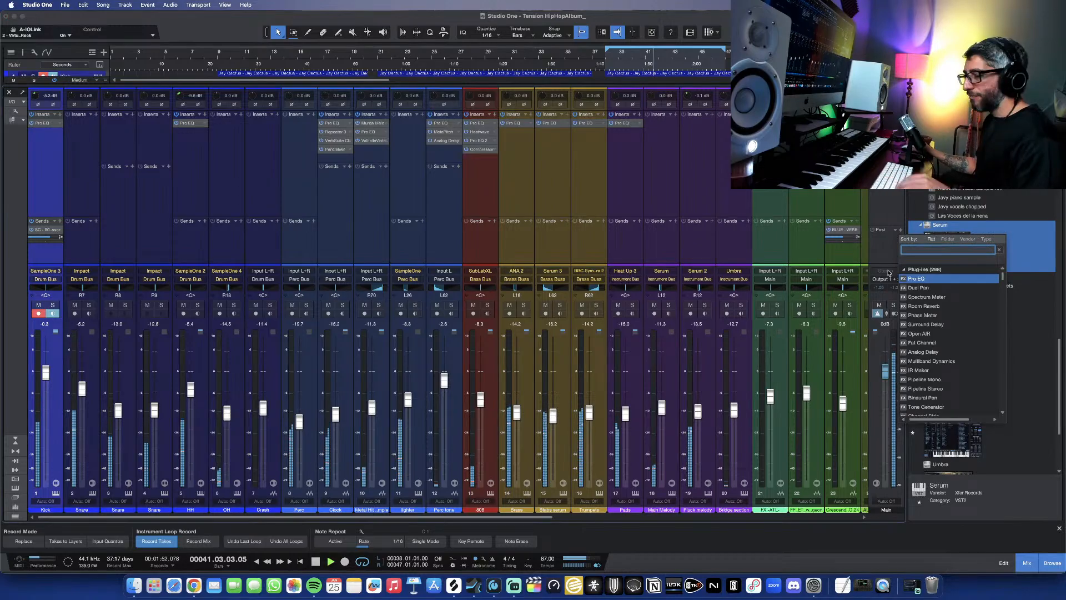
{"action": "key", "text": "space"}
{"action": "type", "text": "lou"}
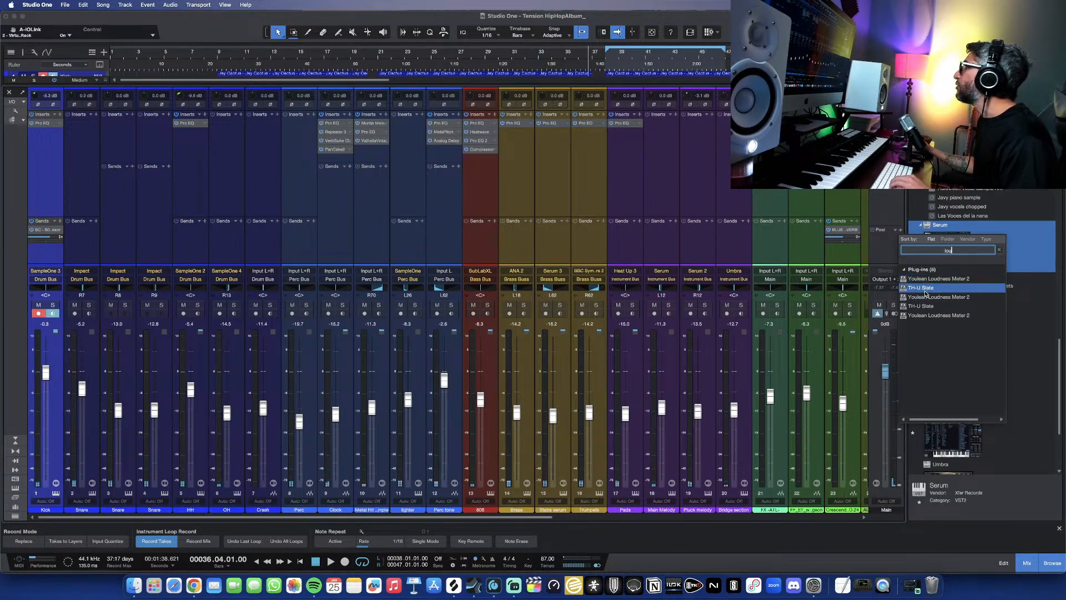
{"action": "left_click", "coordinate": [927, 298]}
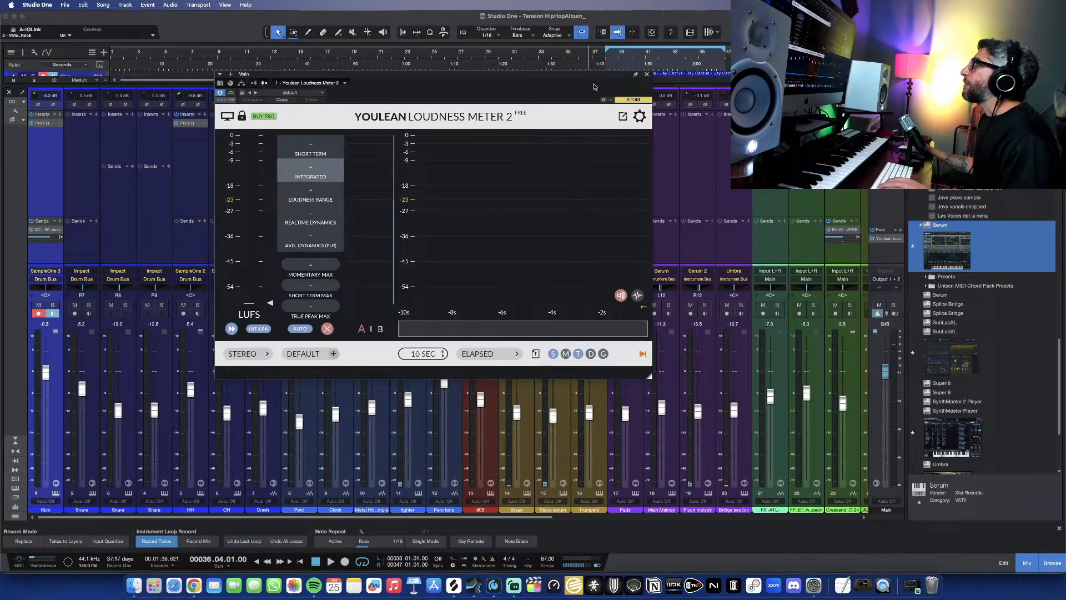
Step: Play the looped section, examine its integrated, momentary and true peak loudness in Youlean Loudness Meter 2, and close the meter
{"action": "left_click", "coordinate": [607, 53]}
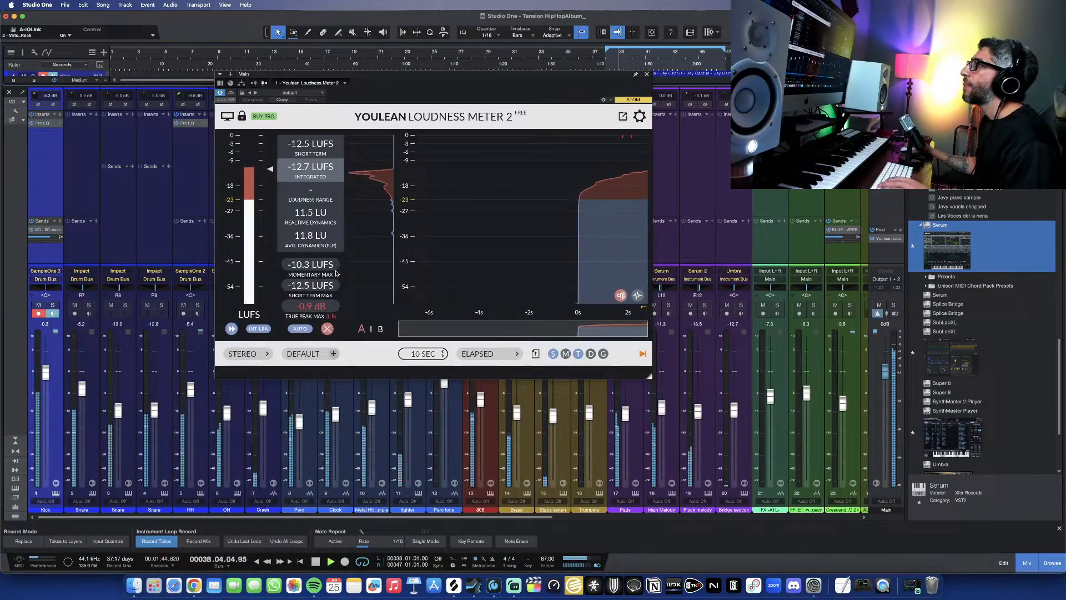
{"action": "left_click", "coordinate": [300, 266]}
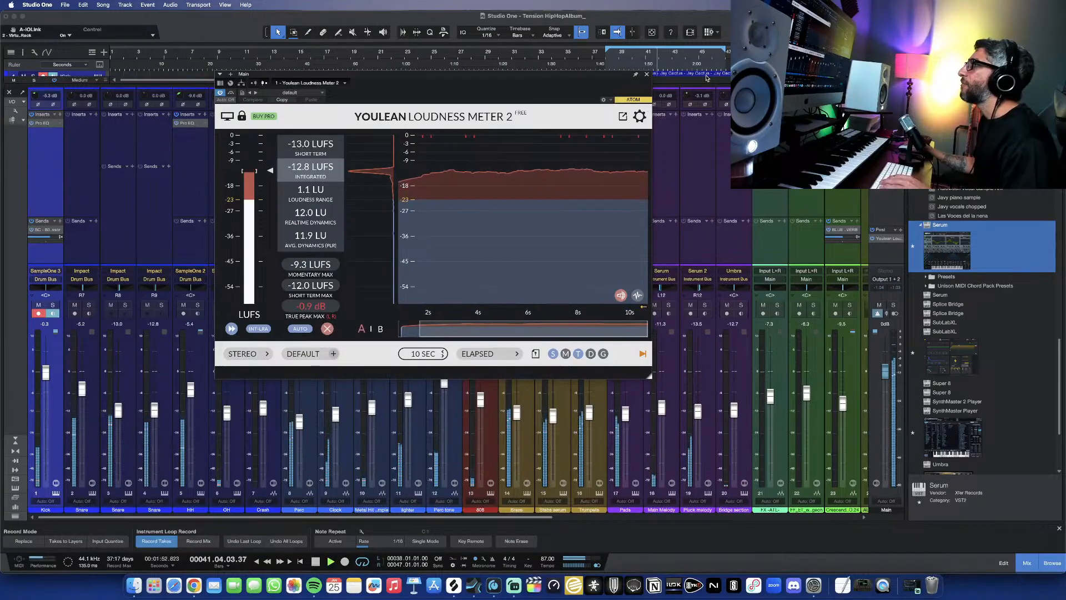
{"action": "left_click", "coordinate": [646, 74]}
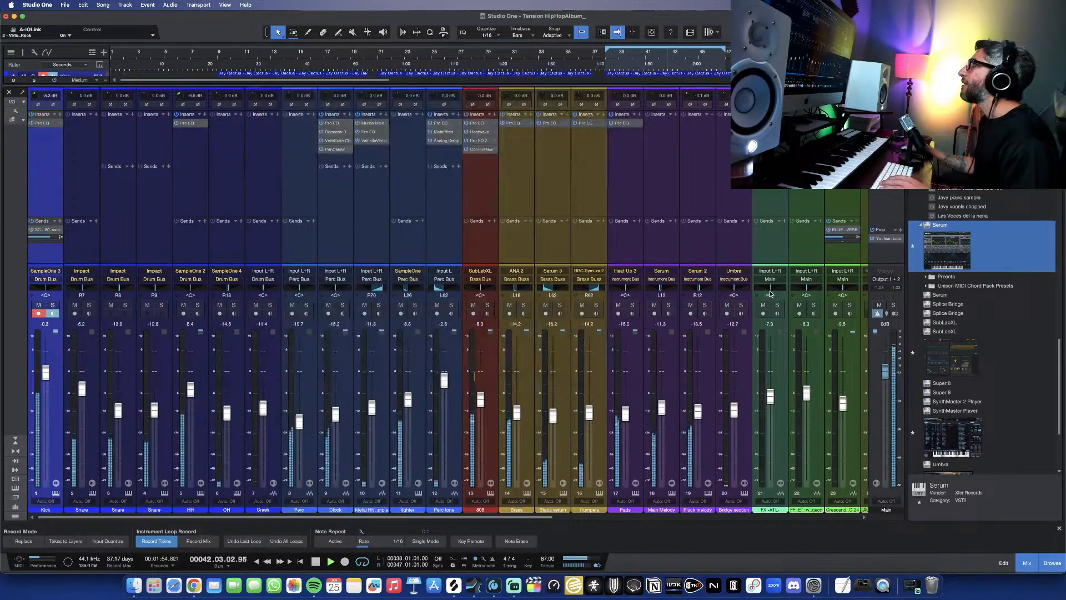
Step: Open FG-X 2 on the Main channel, raise its gain to 6.97 dB and close it
{"action": "scroll", "coordinate": [769, 291], "scroll_direction": "right", "scroll_amount": 5}
{"action": "scroll", "coordinate": [770, 293], "scroll_direction": "right", "scroll_amount": 5}
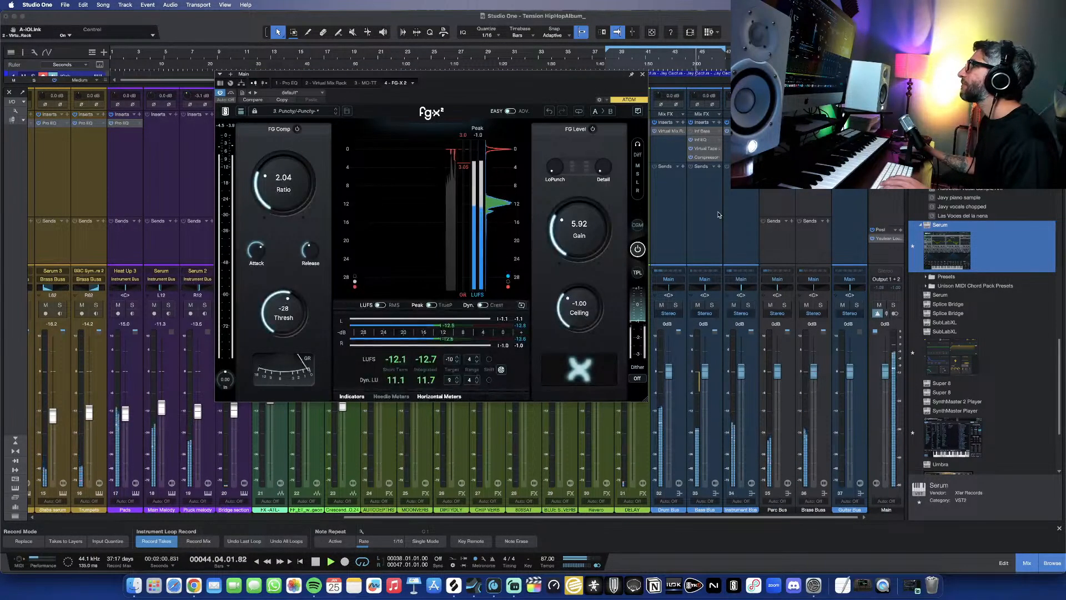
{"action": "scroll", "coordinate": [576, 232], "scroll_direction": "up", "scroll_amount": 2}
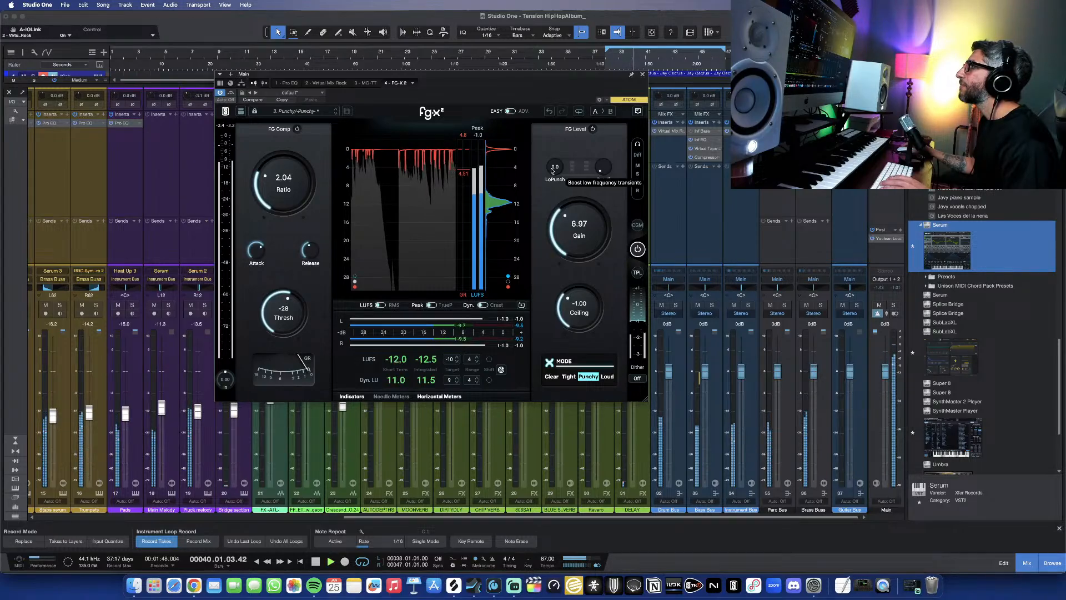
{"action": "left_click", "coordinate": [643, 74]}
Step: In the Kick channel's Pro EQ, cut the LMF band about 1.4 dB near 68 Hz, boost the MF band about 0.9 dB, and close it
{"action": "scroll", "coordinate": [485, 259], "scroll_direction": "left", "scroll_amount": 10}
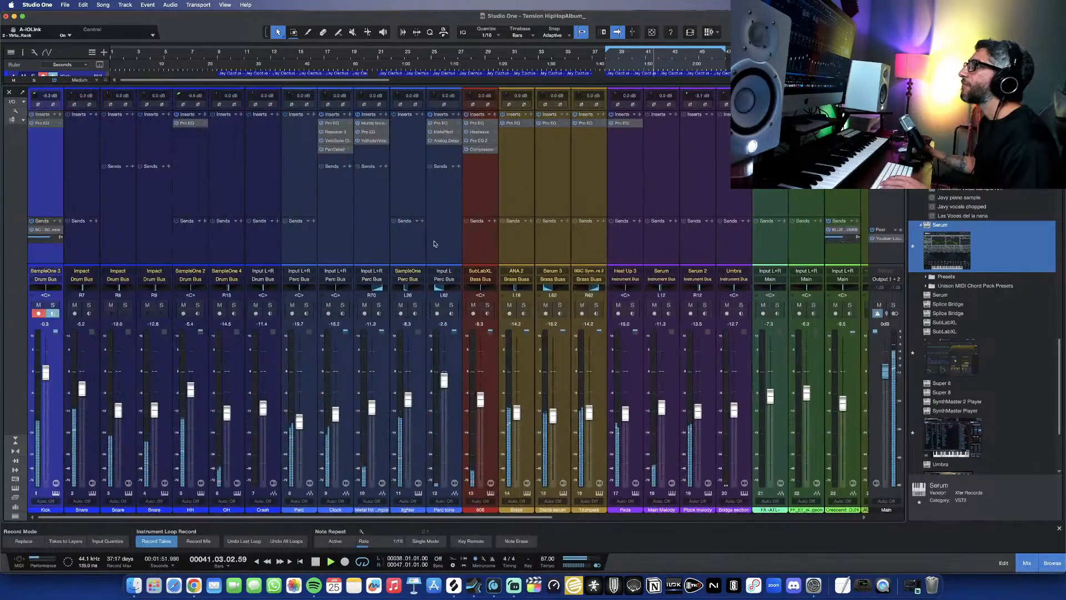
{"action": "left_click", "coordinate": [41, 122]}
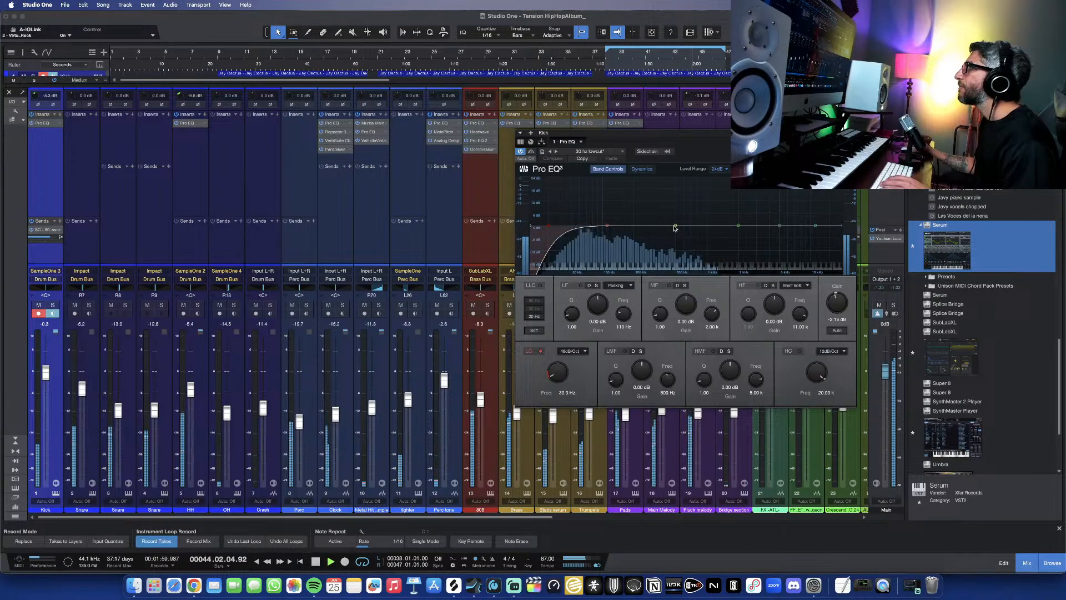
{"action": "left_click_drag", "start_coordinate": [675, 226], "coordinate": [634, 225]}
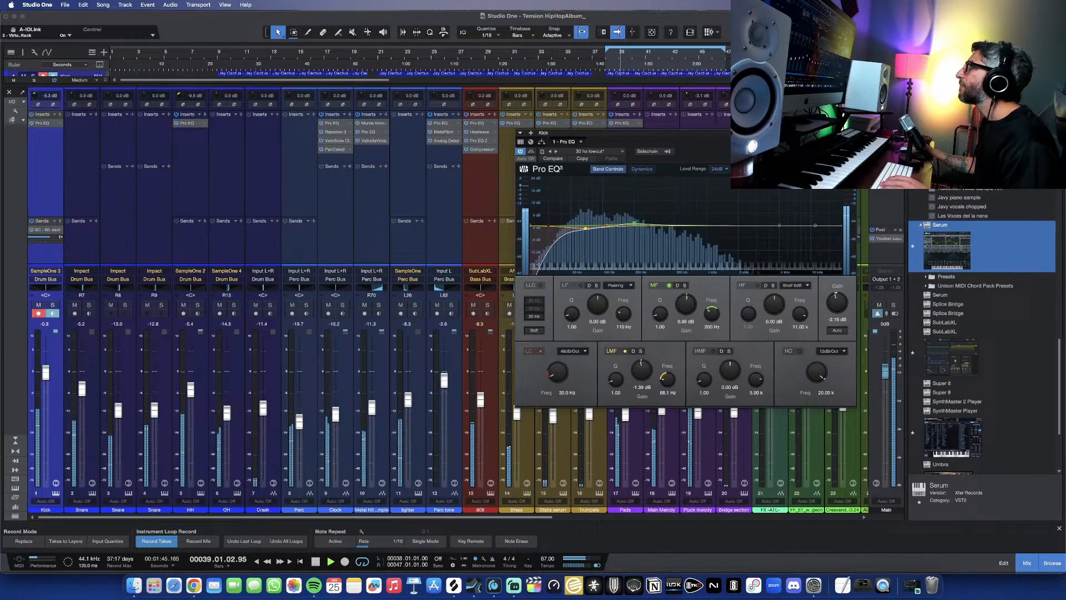
{"action": "left_click", "coordinate": [851, 133]}
Step: Reopen Youlean Loudness Meter 2 on the Main channel, check the loudness of the louder mix, and close it
{"action": "left_click", "coordinate": [886, 150]}
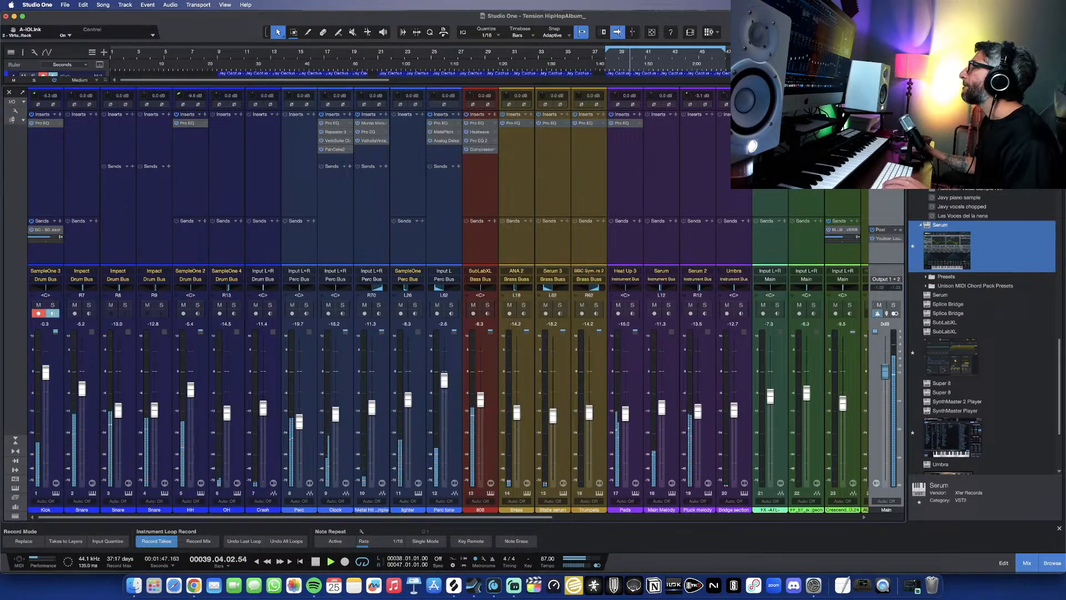
{"action": "double_click", "coordinate": [888, 238]}
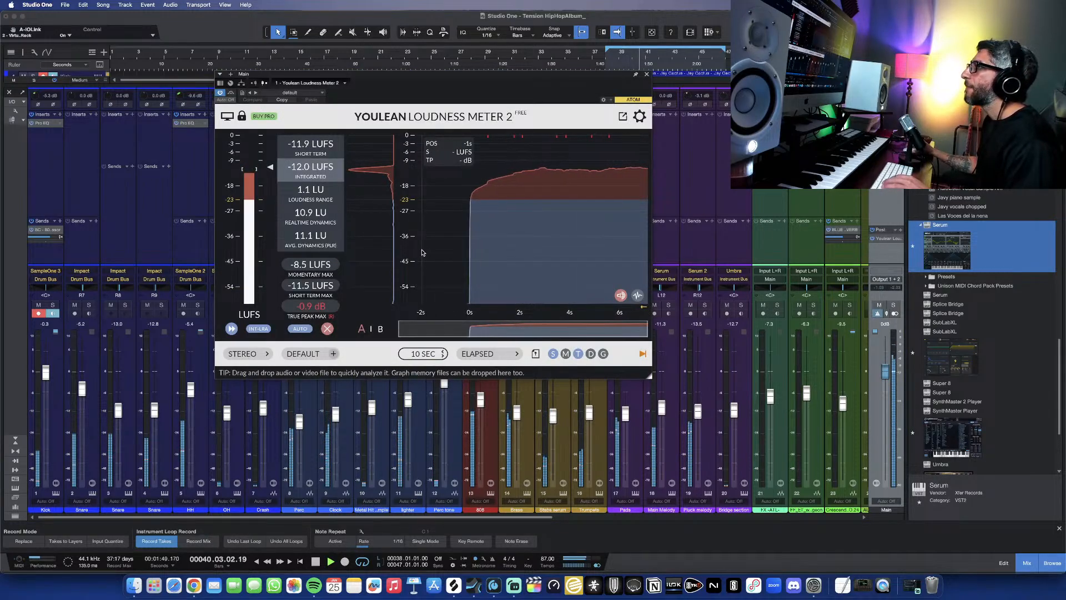
{"action": "left_click", "coordinate": [648, 74]}
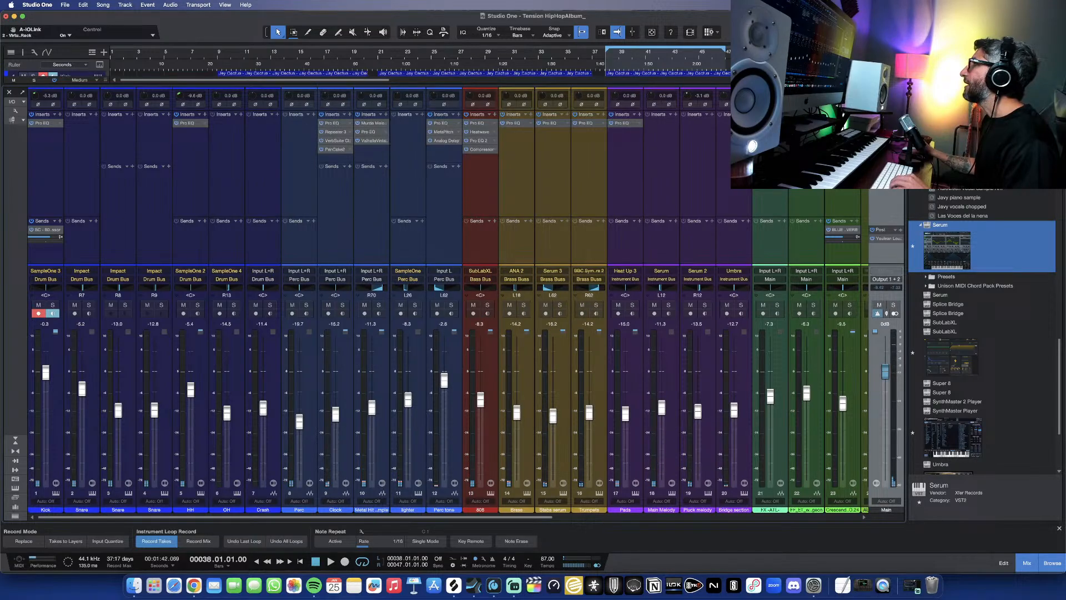
Step: Add Limiter as the last insert on the Main channel and load its Negative .05 preset
{"action": "left_click", "coordinate": [900, 114]}
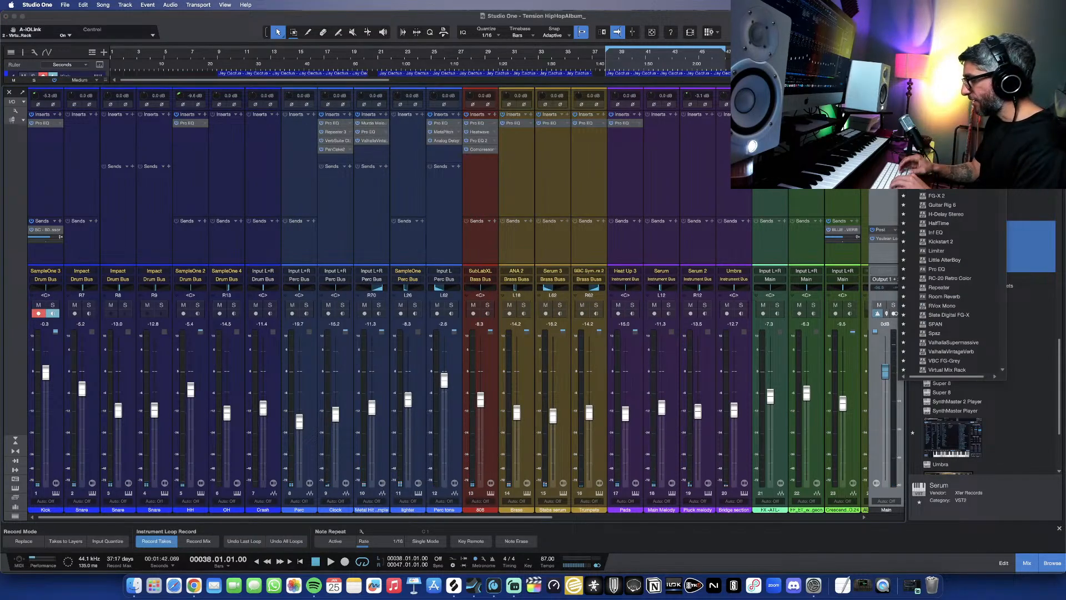
{"action": "type", "text": "ref"}
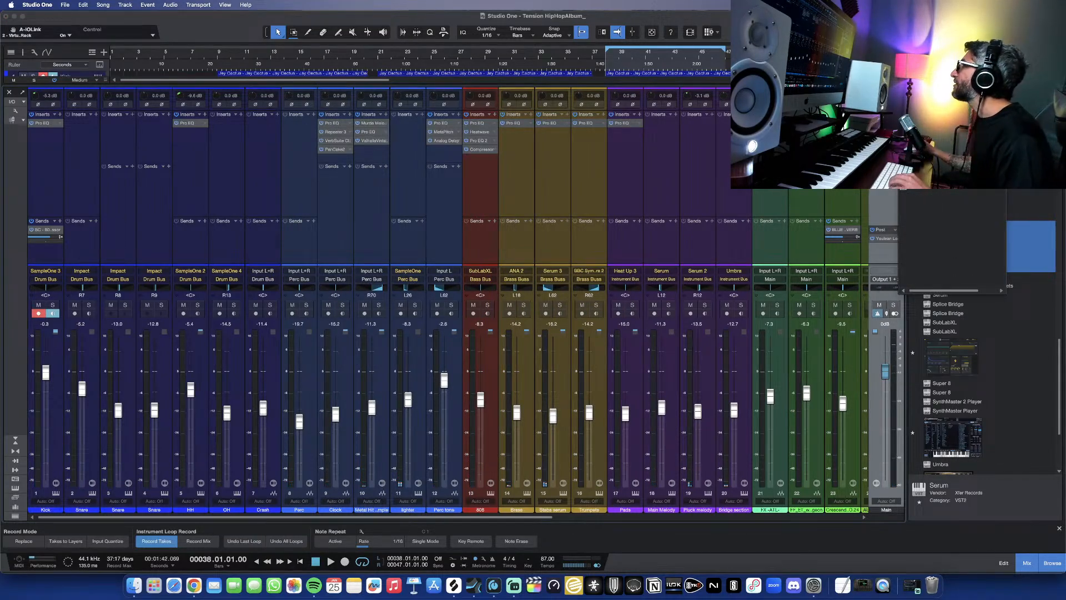
{"action": "key", "text": "Return"}
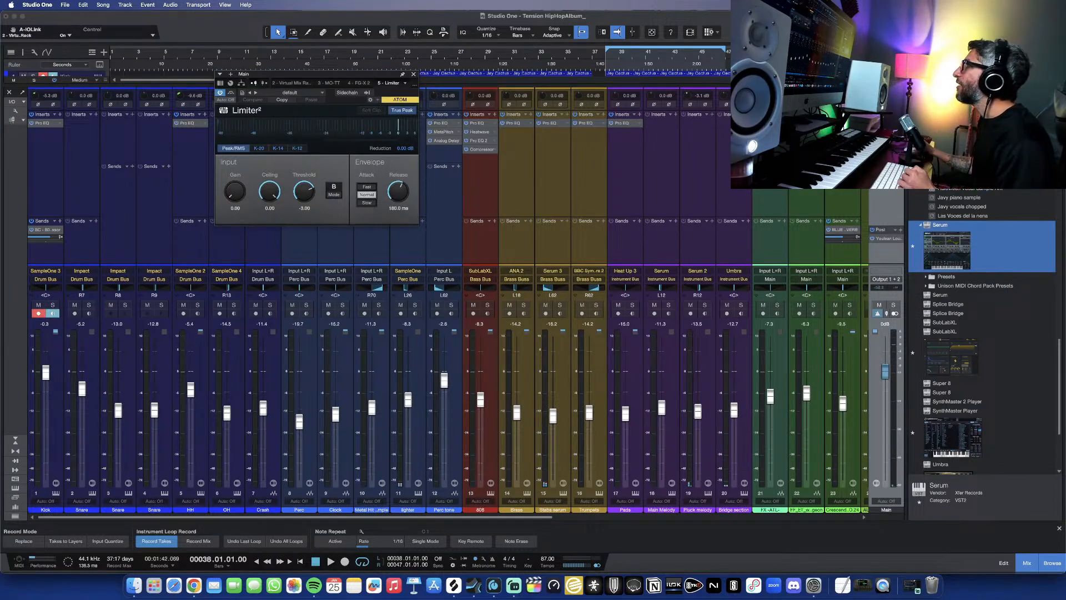
{"action": "left_click", "coordinate": [315, 91]}
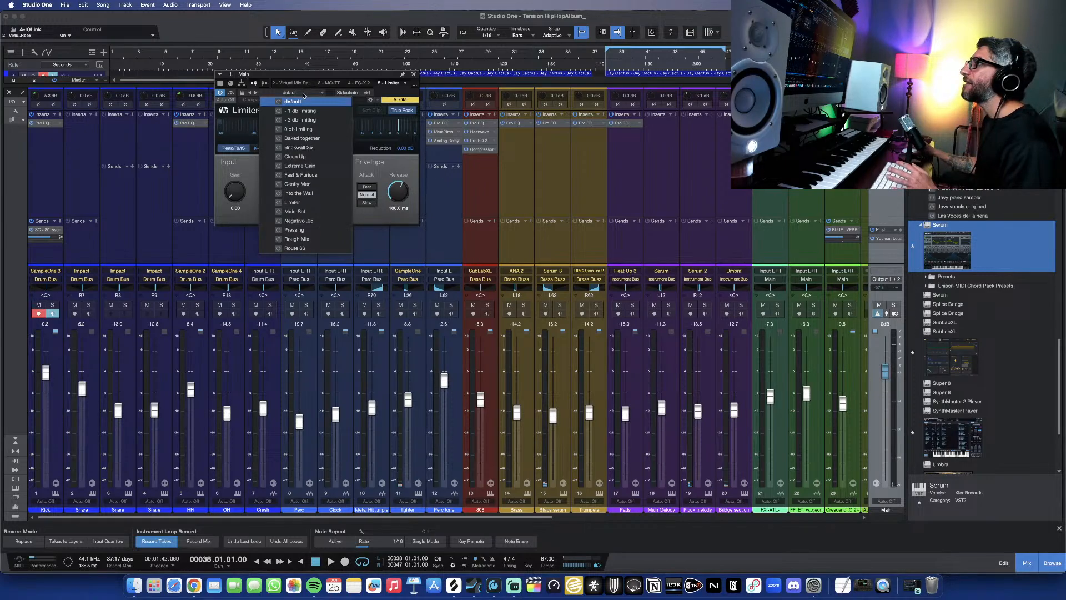
{"action": "left_click", "coordinate": [310, 221]}
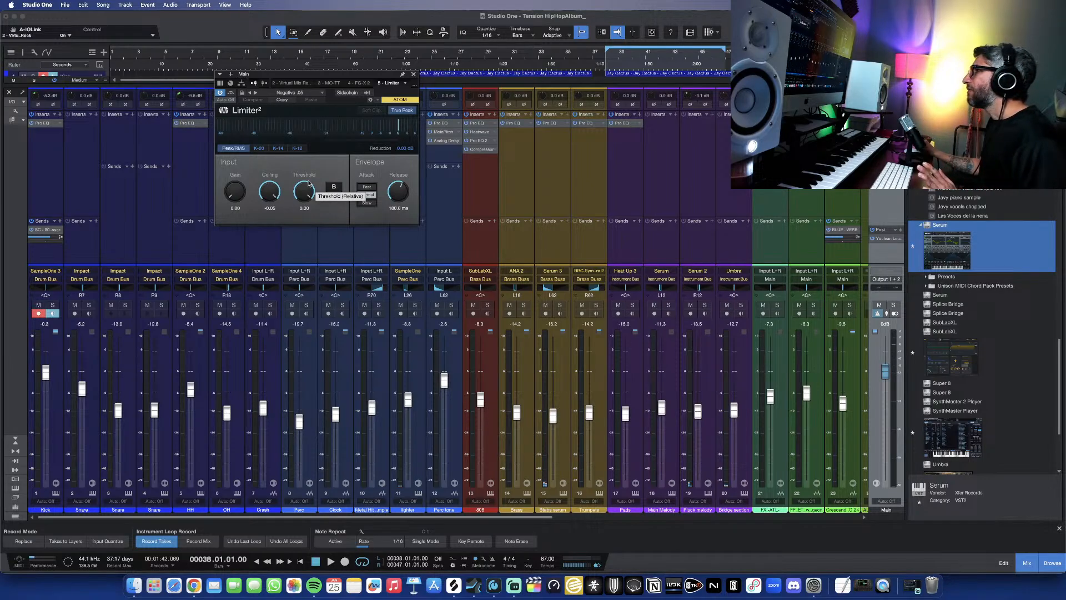
Step: While playing the loop, switch the Limiter from True Peak to Soft Clip, lower its threshold slightly, and close it
{"action": "key", "text": "space"}
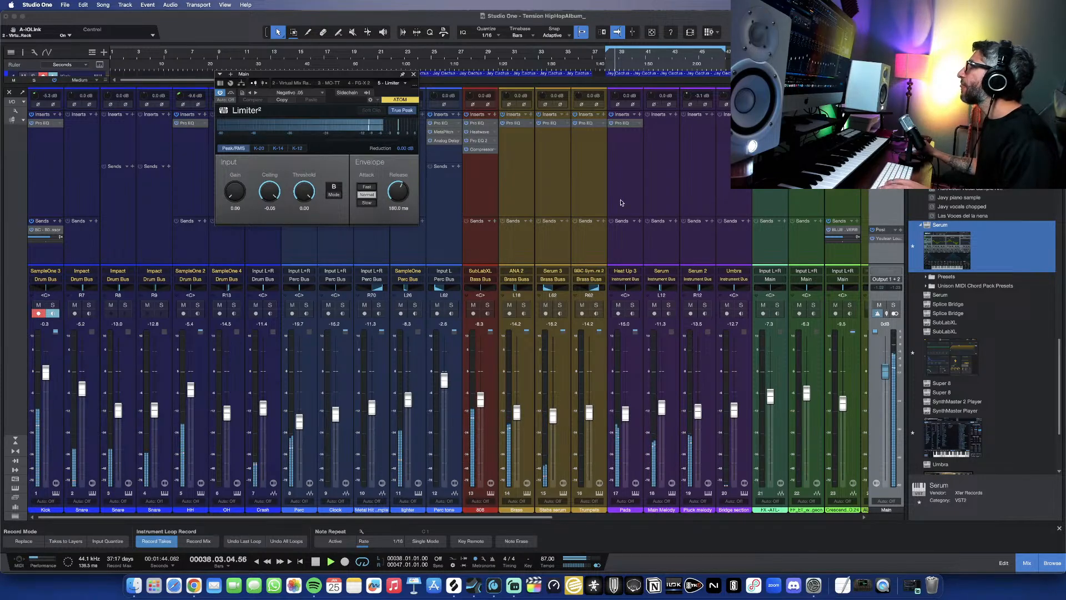
{"action": "left_click", "coordinate": [402, 109]}
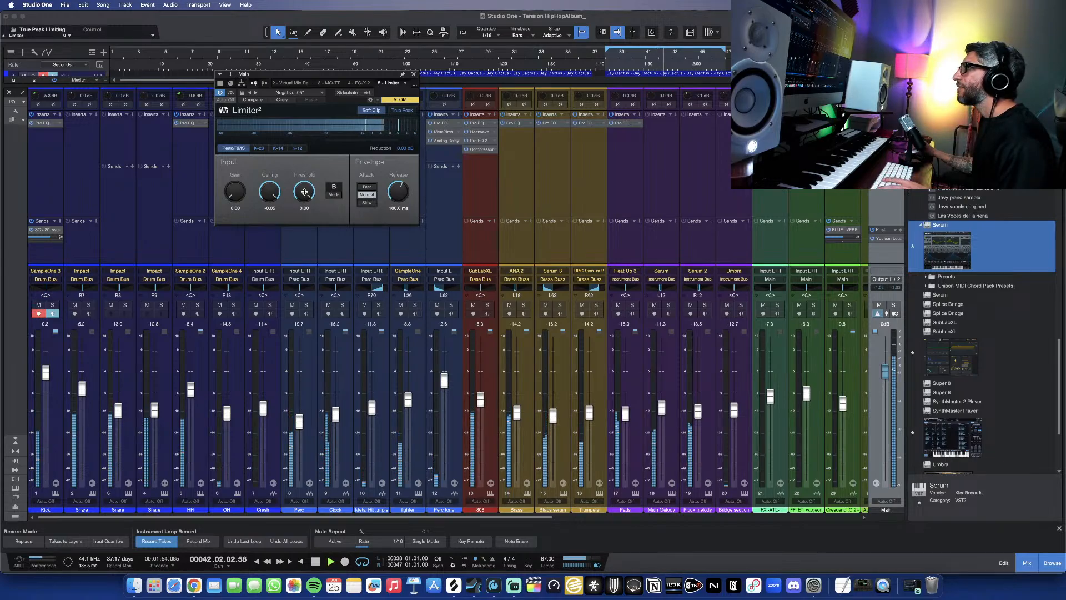
{"action": "left_click_drag", "start_coordinate": [304, 193], "coordinate": [304, 194]}
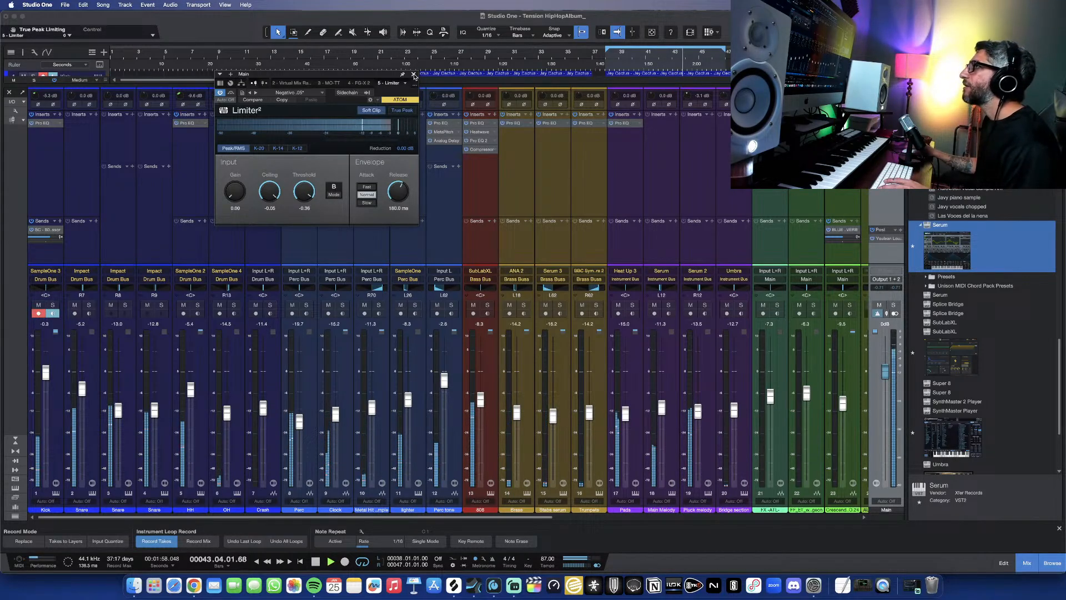
{"action": "key", "text": "space"}
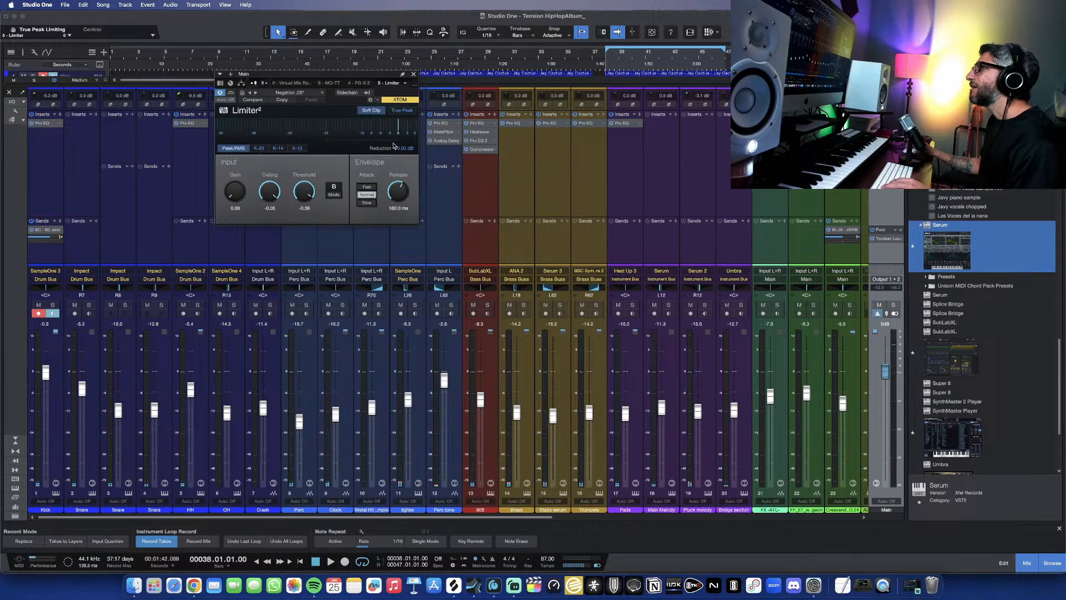
{"action": "key", "text": "space"}
{"action": "left_click", "coordinate": [413, 74]}
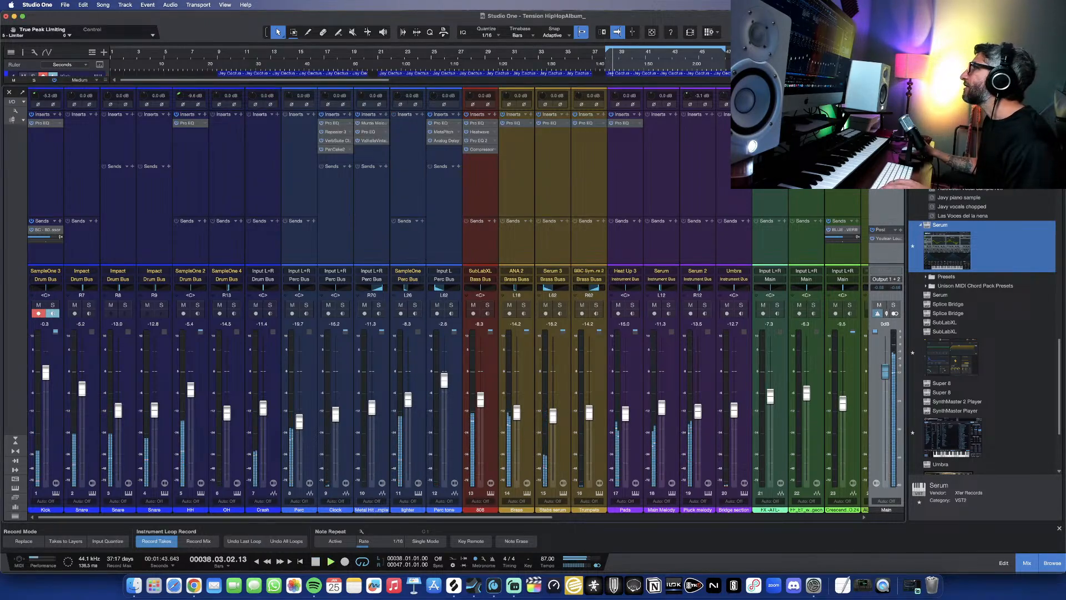
Step: Reopen Youlean Loudness Meter 2 on the Main channel, check the limited mix's loudness and true peak, and close it
{"action": "left_click", "coordinate": [886, 239]}
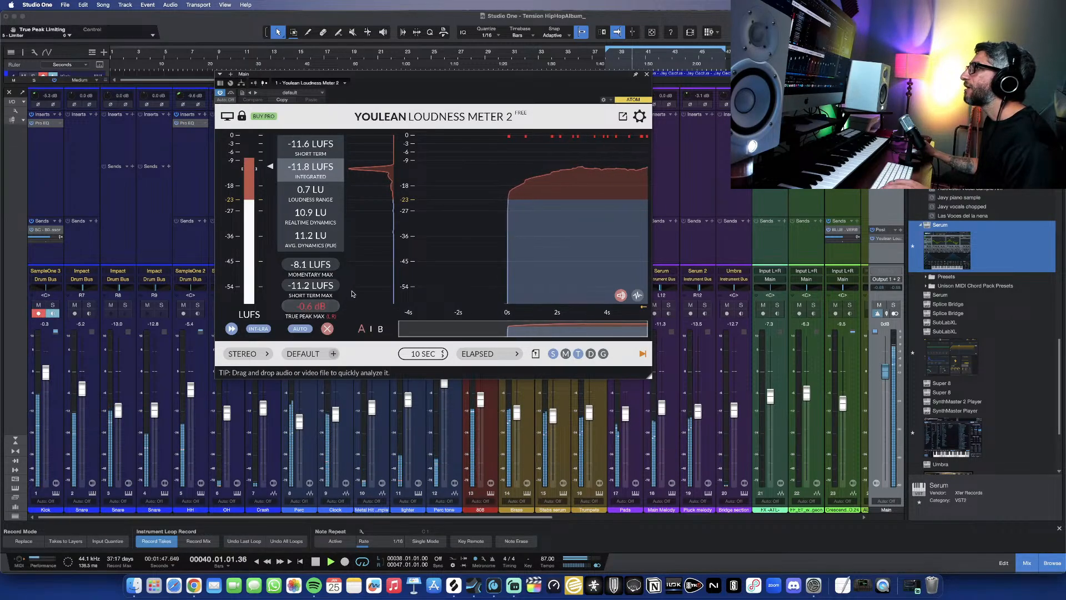
{"action": "left_click", "coordinate": [305, 306]}
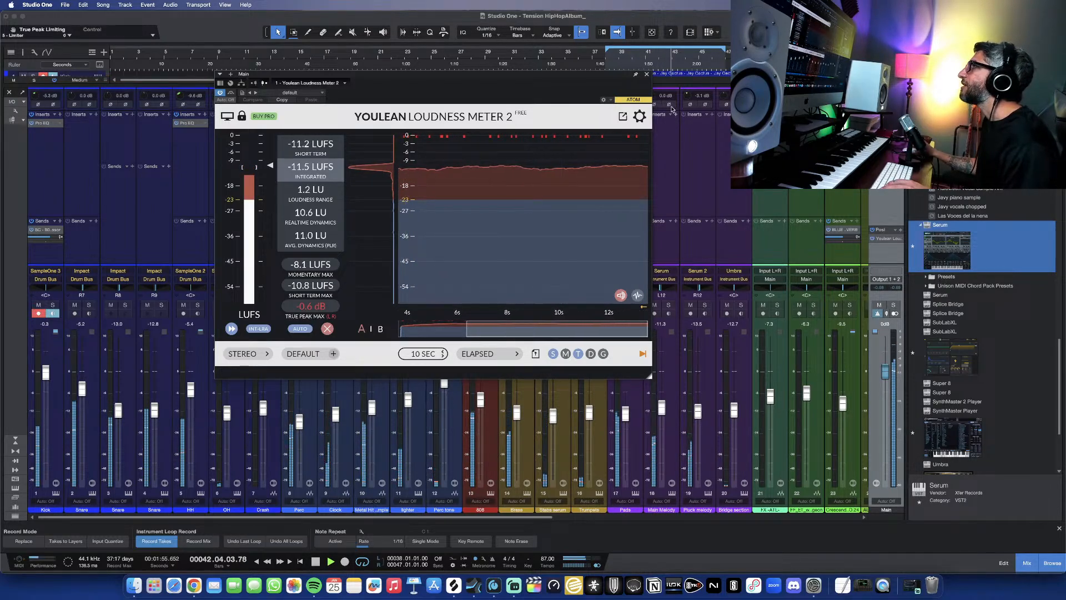
{"action": "left_click", "coordinate": [648, 75]}
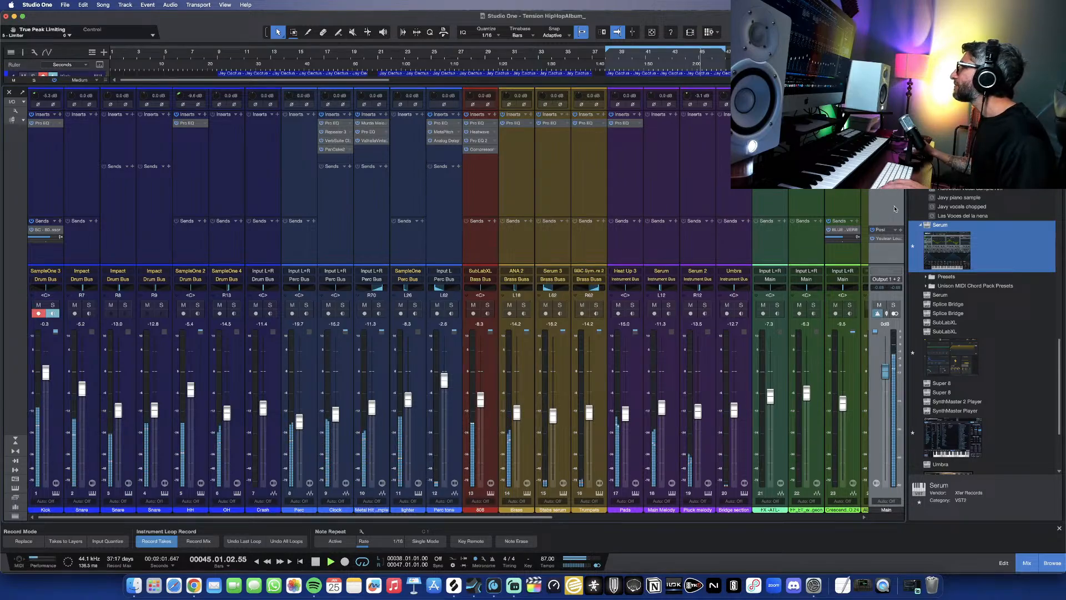
Step: Add Phase Meter to the Main channel's post inserts, check the stereo phase during playback, and stop the loop
{"action": "left_click", "coordinate": [899, 230]}
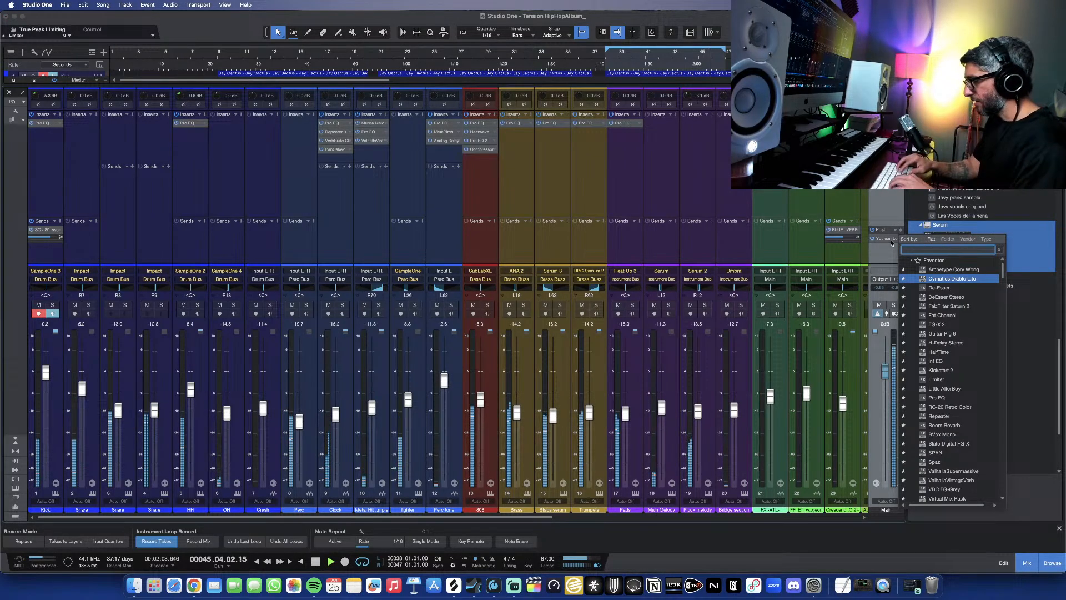
{"action": "type", "text": "ph"}
{"action": "key", "text": "BackSpace"}
{"action": "key", "text": "BackSpace"}
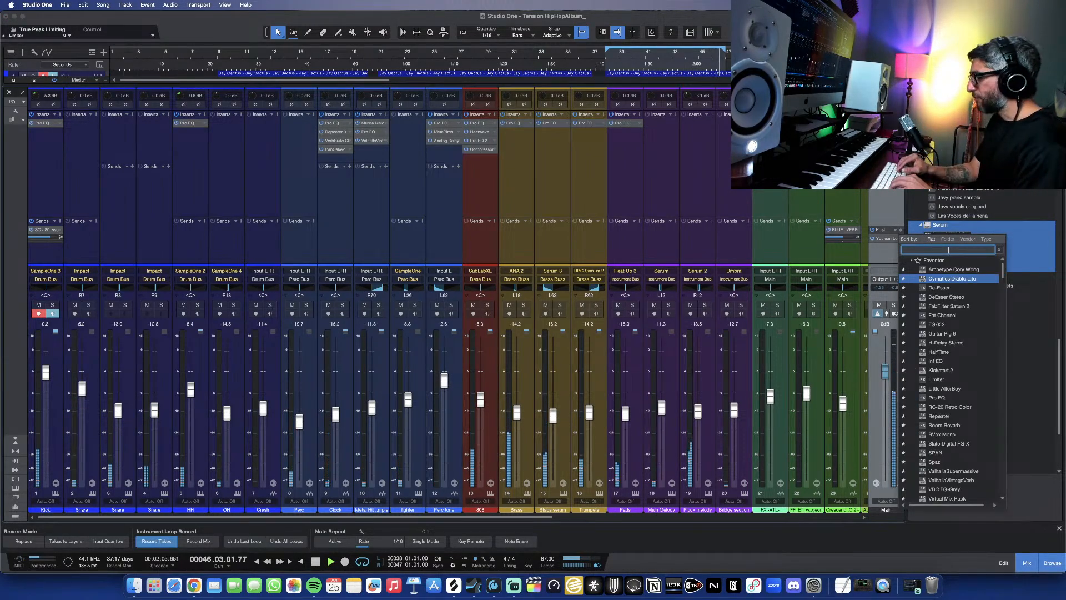
{"action": "type", "text": "phase"}
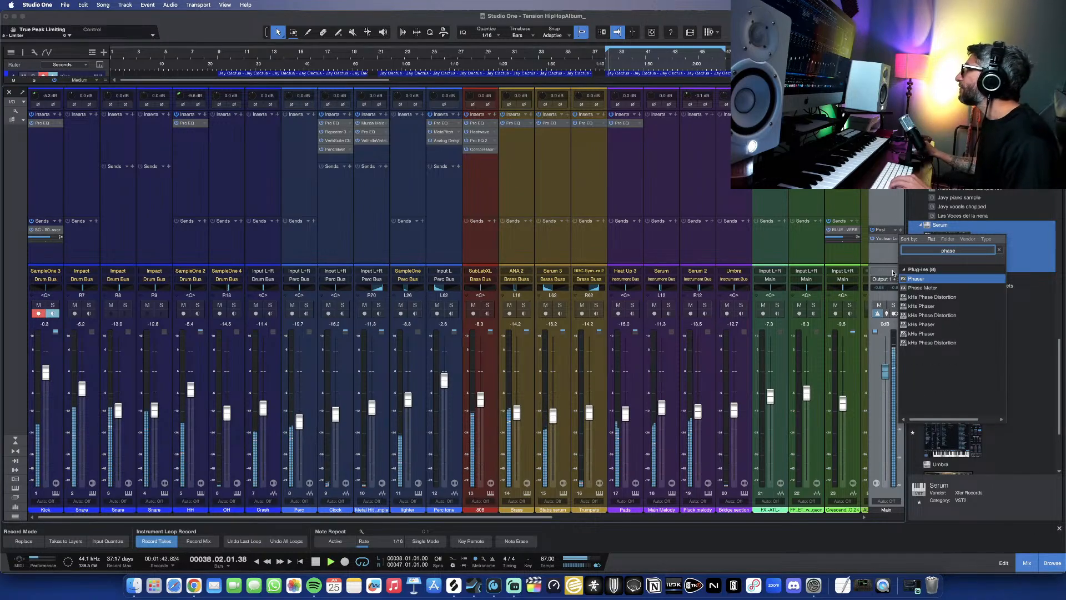
{"action": "left_click", "coordinate": [920, 289]}
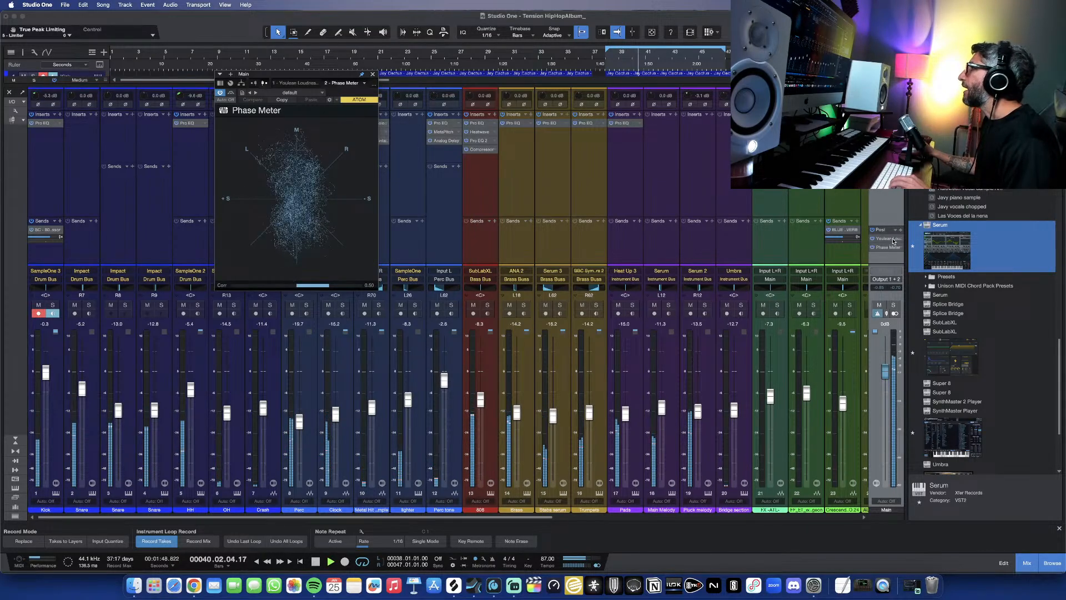
{"action": "key", "text": "space"}
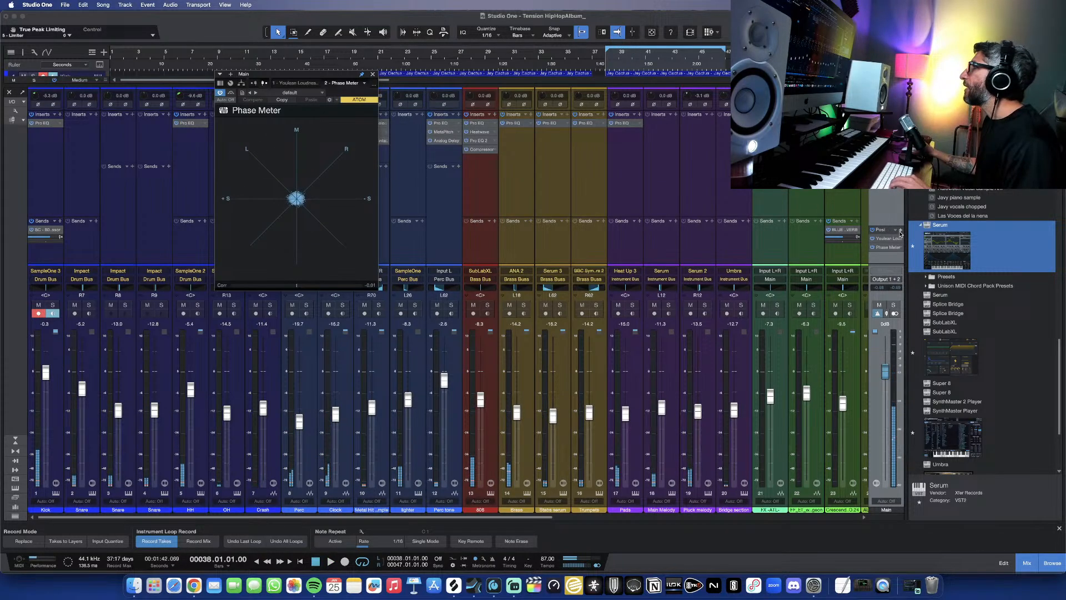
Step: Add Spectrum Meter to the Main channel's post inserts and arrange its window beside the Phase Meter without overlap
{"action": "left_click", "coordinate": [900, 230]}
{"action": "type", "text": "spec"}
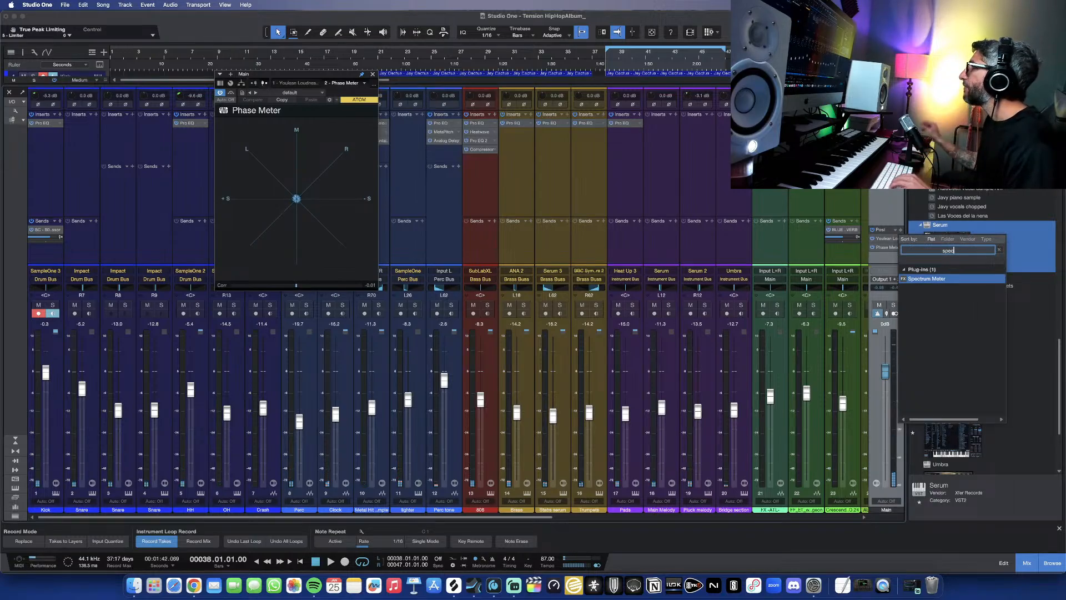
{"action": "key", "text": "Return"}
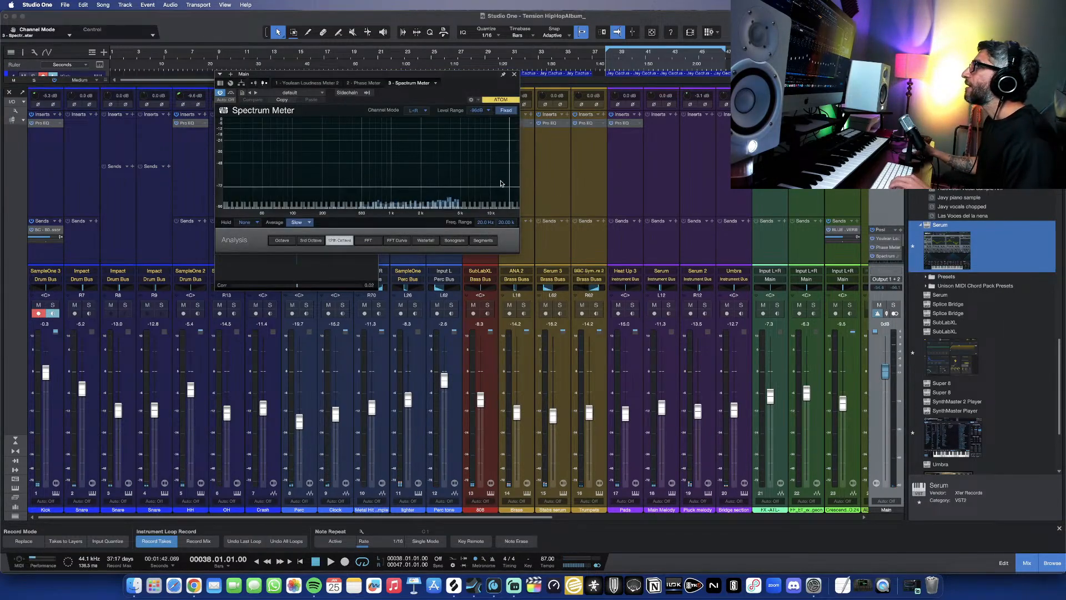
{"action": "left_click_drag", "start_coordinate": [452, 78], "coordinate": [683, 75]}
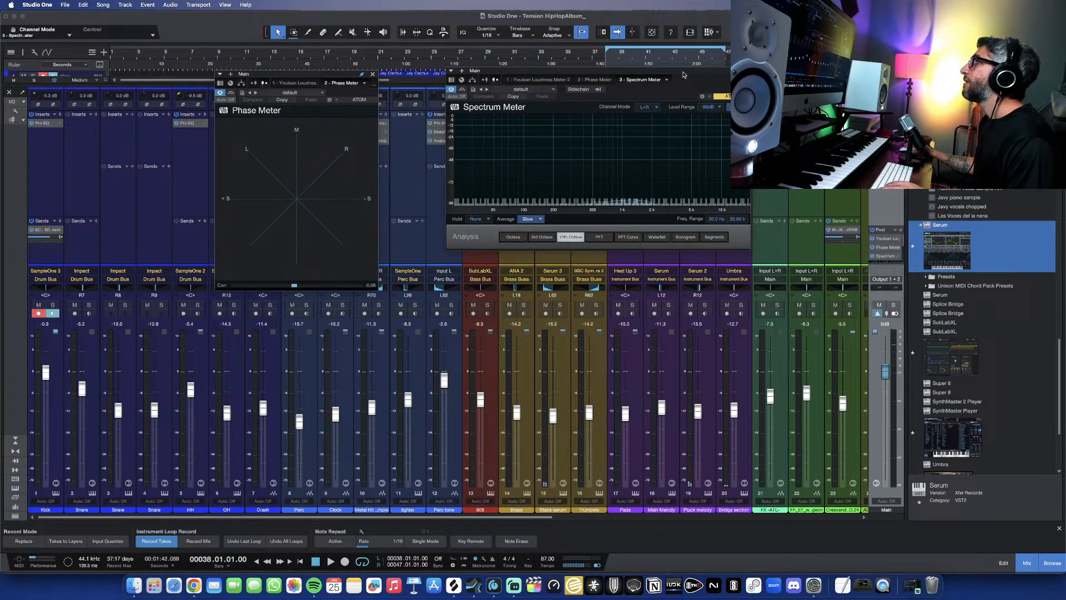
{"action": "left_click_drag", "start_coordinate": [684, 75], "coordinate": [803, 72]}
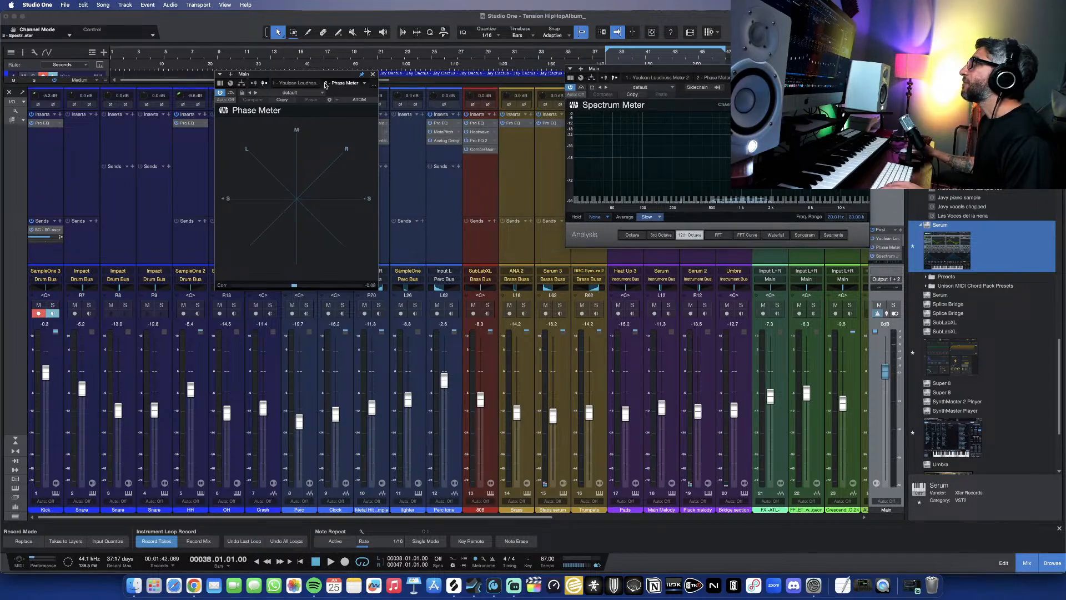
{"action": "left_click_drag", "start_coordinate": [326, 76], "coordinate": [509, 95]}
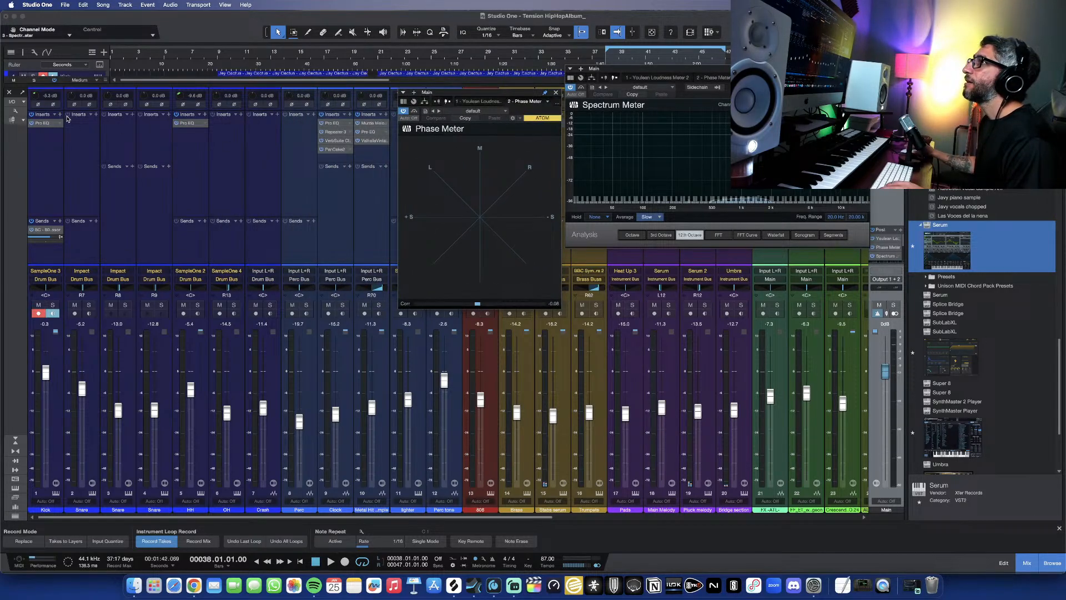
Step: Hide the mixer to view the arrangement, return the playhead to the song start, and show the mixer again
{"action": "left_click", "coordinate": [9, 93]}
{"action": "scroll", "coordinate": [210, 202], "scroll_direction": "down", "scroll_amount": 5}
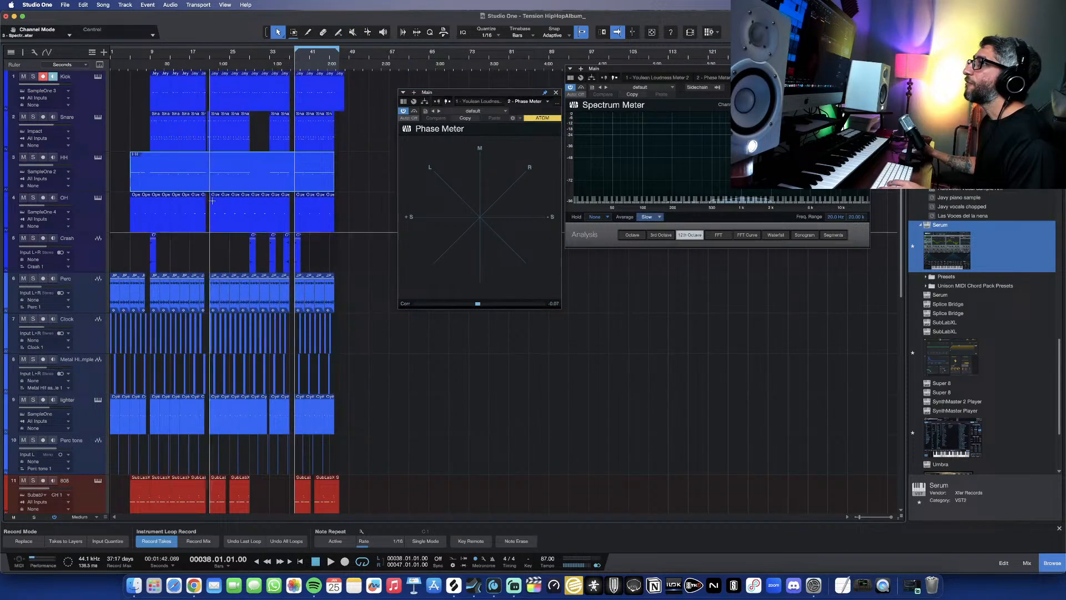
{"action": "scroll", "coordinate": [210, 202], "scroll_direction": "down", "scroll_amount": 3}
{"action": "key", "text": "Home"}
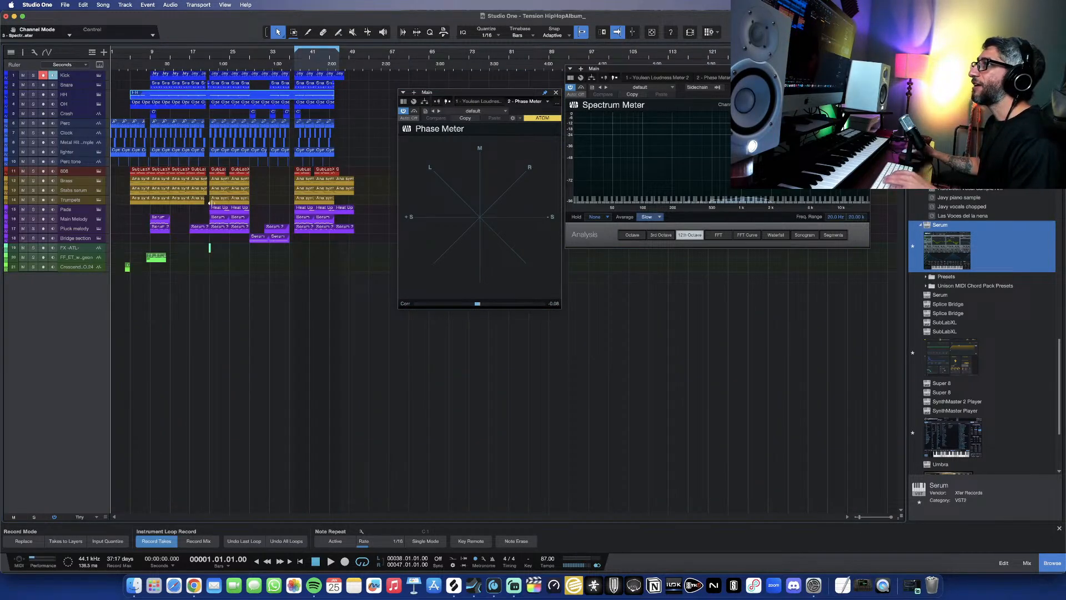
{"action": "left_click", "coordinate": [1026, 563]}
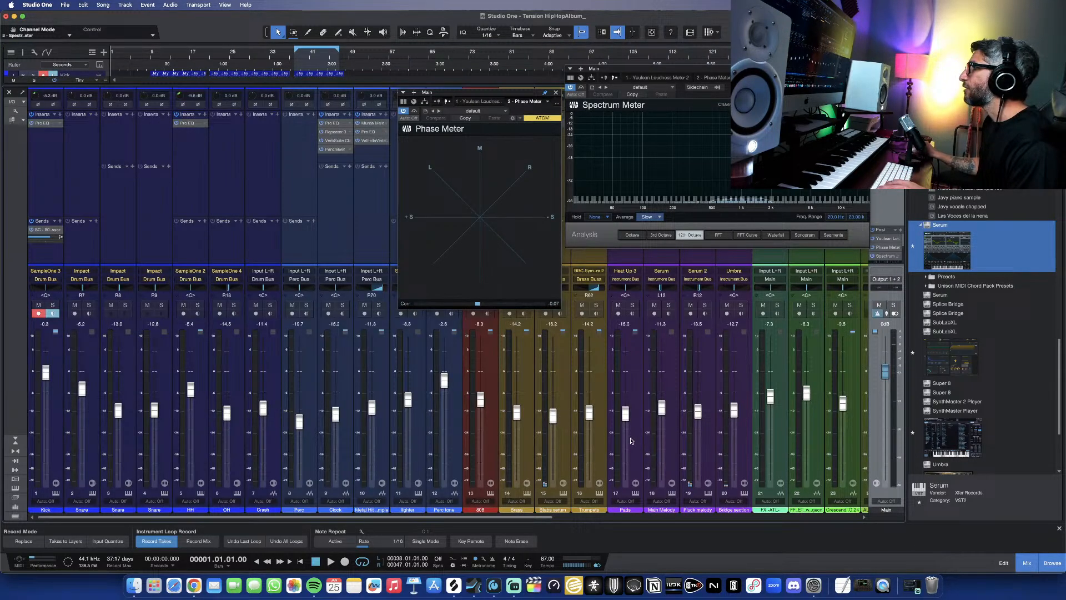
Step: Close the Phase Meter and Spectrum Meter windows to uncover the FX and bus channels
{"action": "scroll", "coordinate": [623, 439], "scroll_direction": "right", "scroll_amount": 10}
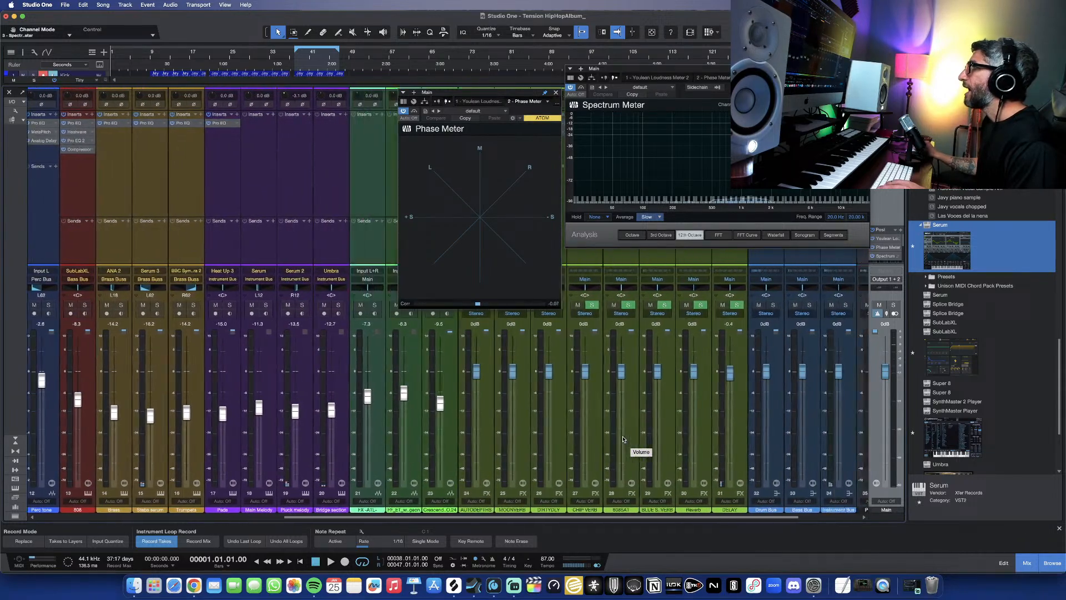
{"action": "left_click", "coordinate": [556, 92]}
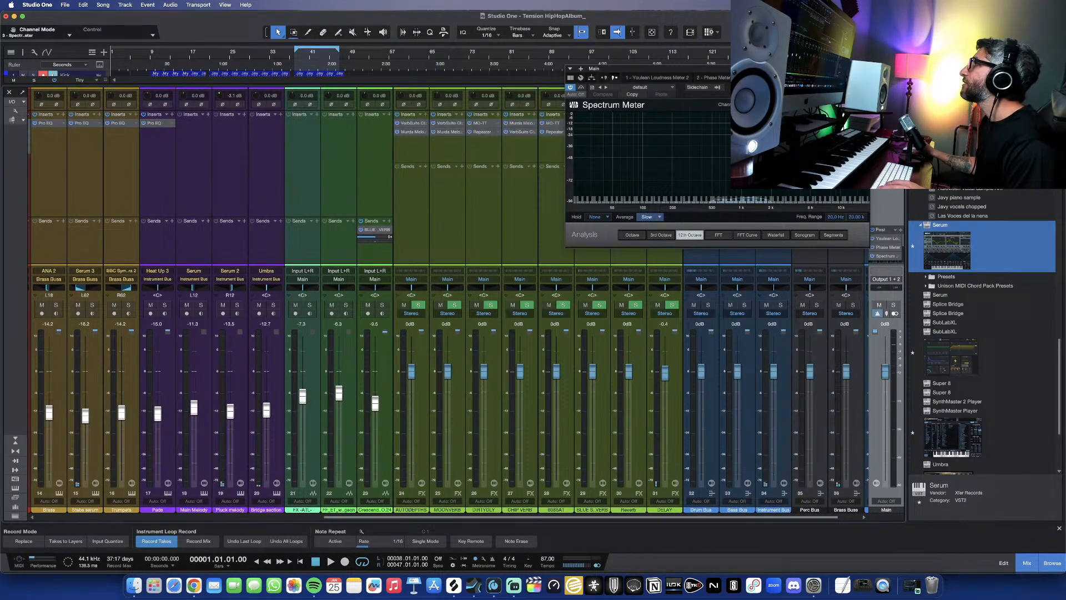
{"action": "left_click", "coordinate": [864, 68]}
{"action": "scroll", "coordinate": [724, 261], "scroll_direction": "right", "scroll_amount": 1}
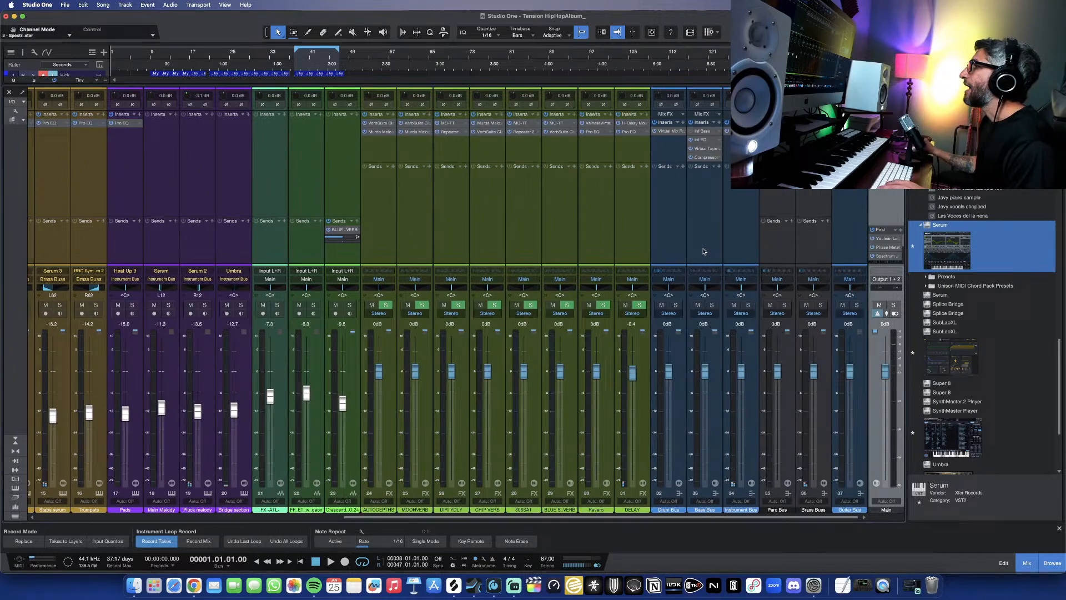
{"action": "scroll", "coordinate": [659, 275], "scroll_direction": "left", "scroll_amount": 3}
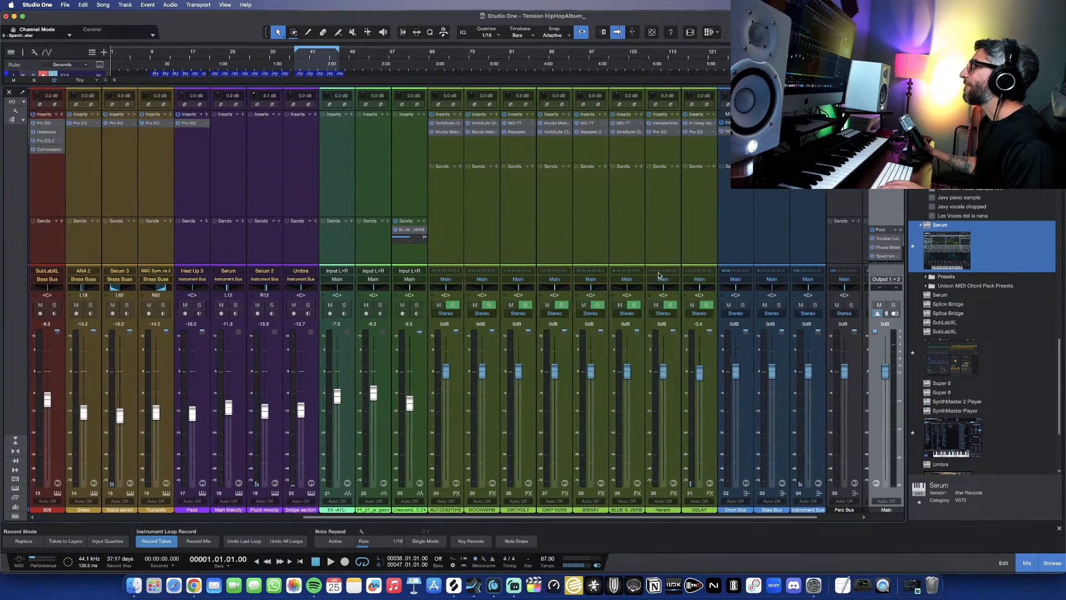
{"action": "scroll", "coordinate": [659, 275], "scroll_direction": "right", "scroll_amount": 1}
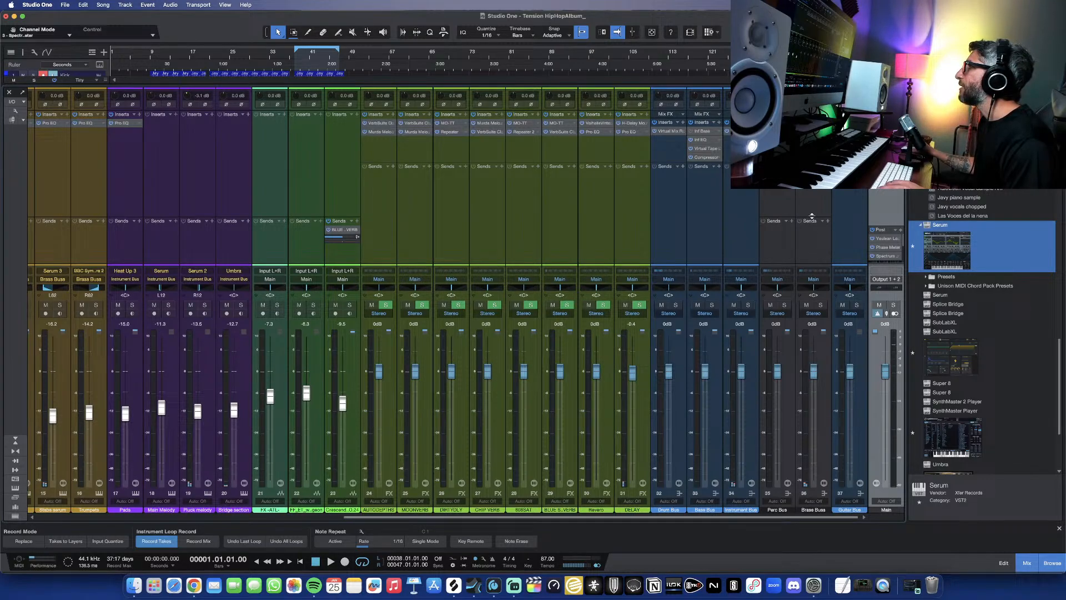
Step: Adjust the height of the mixer's sends area and add a send to DELAY on the Instrument Bus
{"action": "left_click_drag", "start_coordinate": [811, 215], "coordinate": [810, 191]}
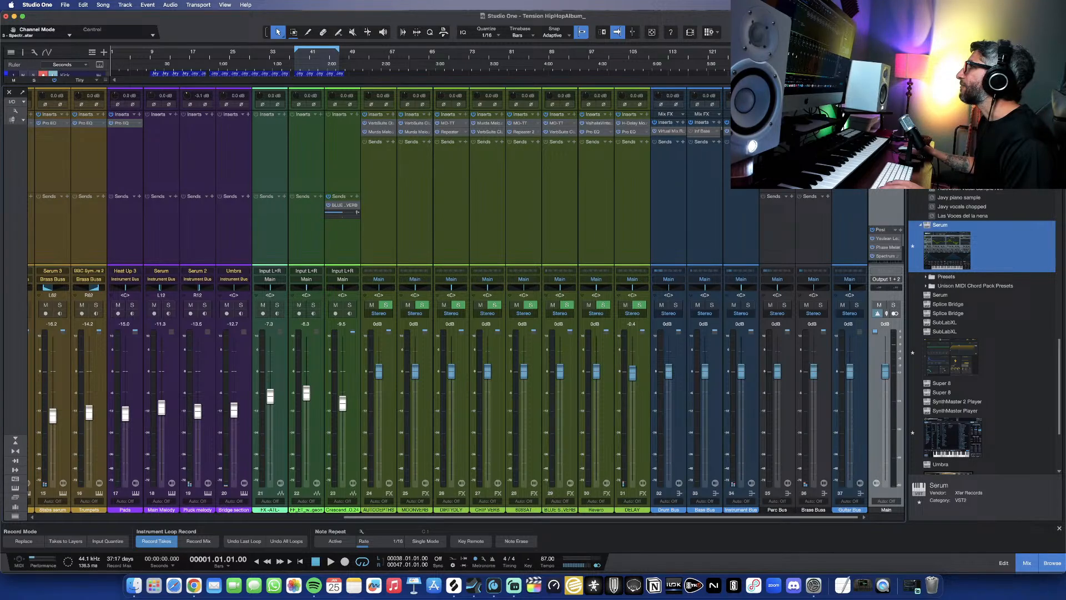
{"action": "left_click_drag", "start_coordinate": [748, 144], "coordinate": [748, 189]}
{"action": "left_click", "coordinate": [757, 189]}
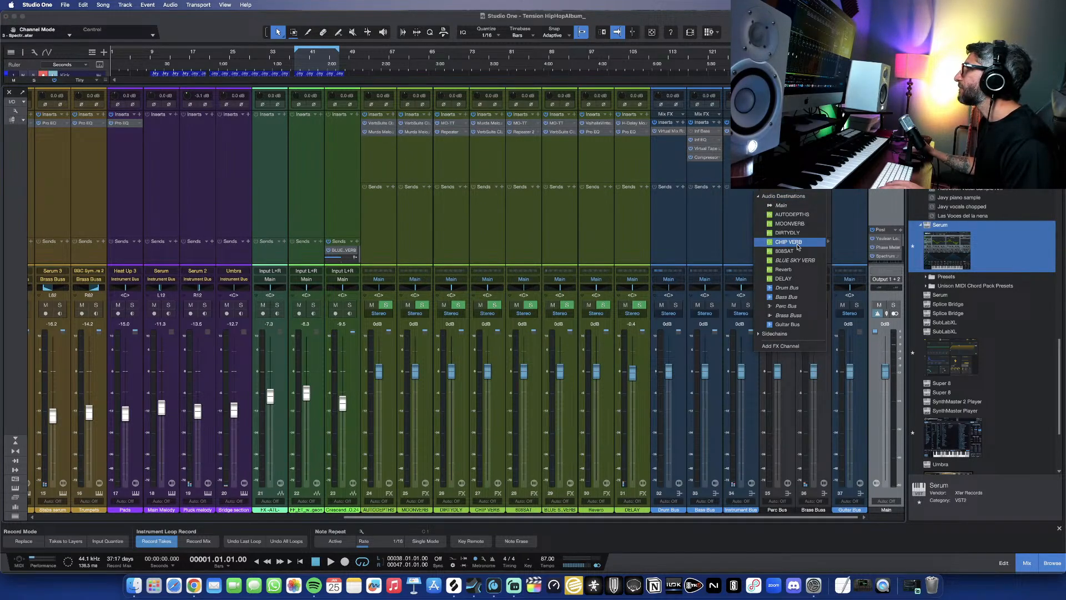
{"action": "left_click", "coordinate": [788, 278]}
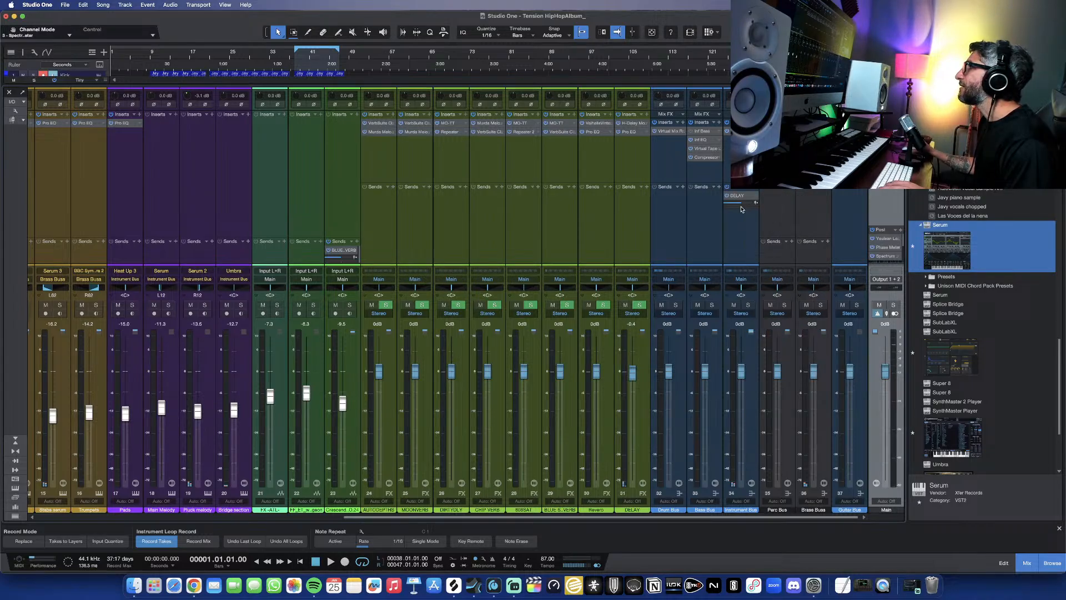
Step: On the DELAY channel, replace H-Delay with Analog Delay and place it before the Pro EQ
{"action": "right_click", "coordinate": [646, 124]}
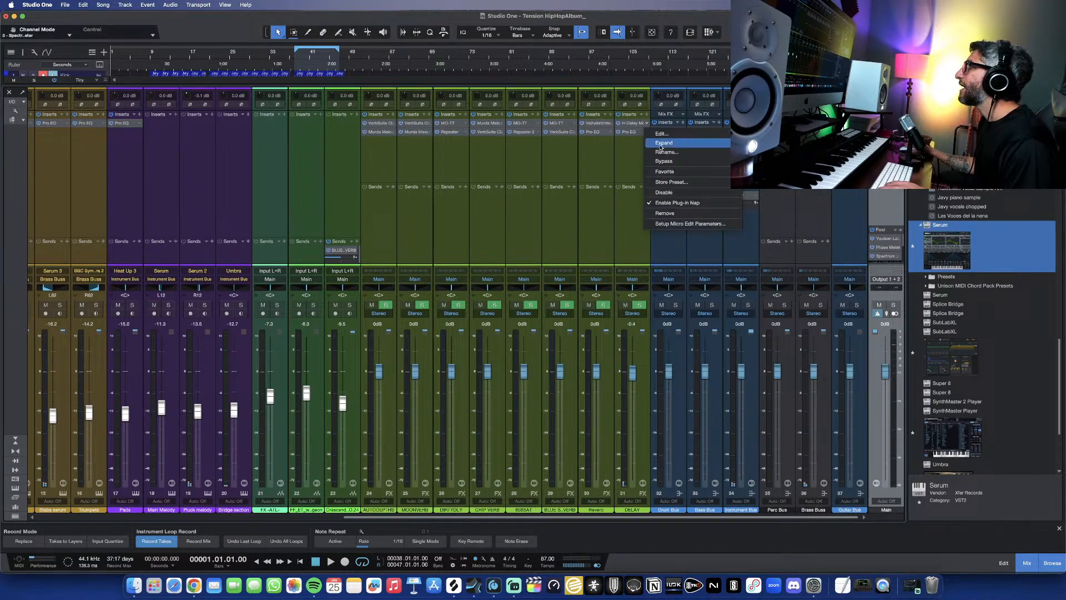
{"action": "left_click", "coordinate": [674, 212]}
{"action": "left_click", "coordinate": [647, 120]}
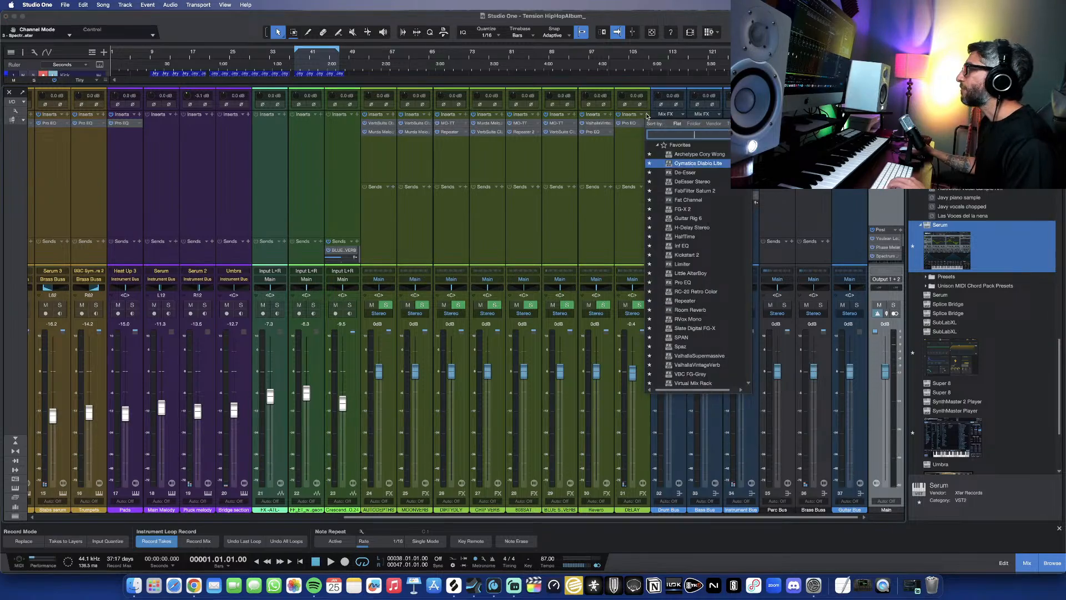
{"action": "type", "text": "ana"}
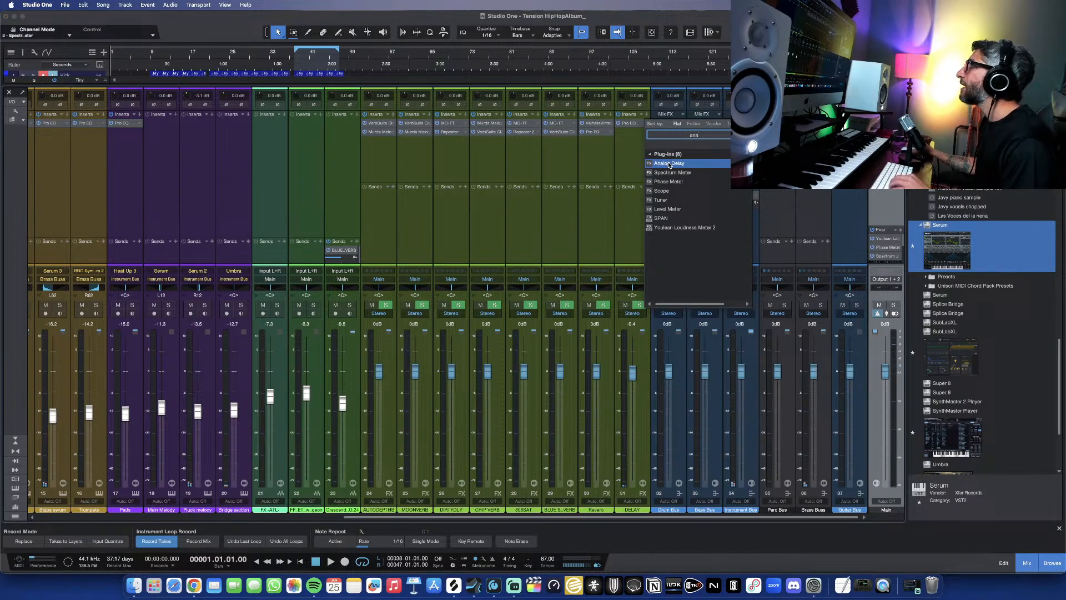
{"action": "left_click", "coordinate": [669, 164]}
{"action": "left_click", "coordinate": [872, 68]}
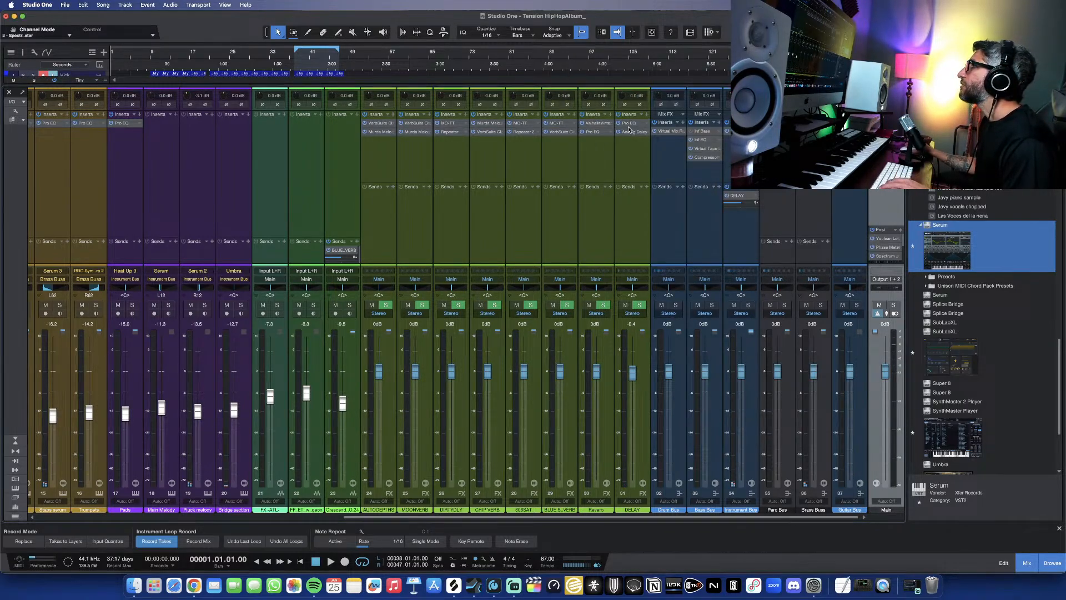
{"action": "left_click_drag", "start_coordinate": [631, 134], "coordinate": [633, 123]}
Step: Play the loop and lower the Instrument Bus's send level to DELAY well below 0 dB
{"action": "key", "text": "space"}
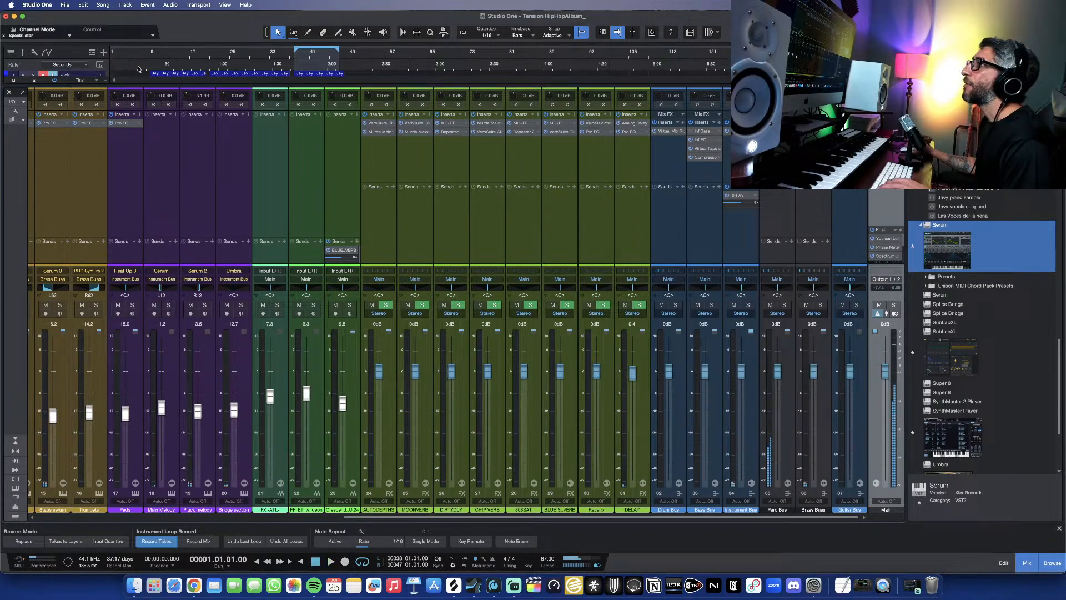
{"action": "key", "text": "space"}
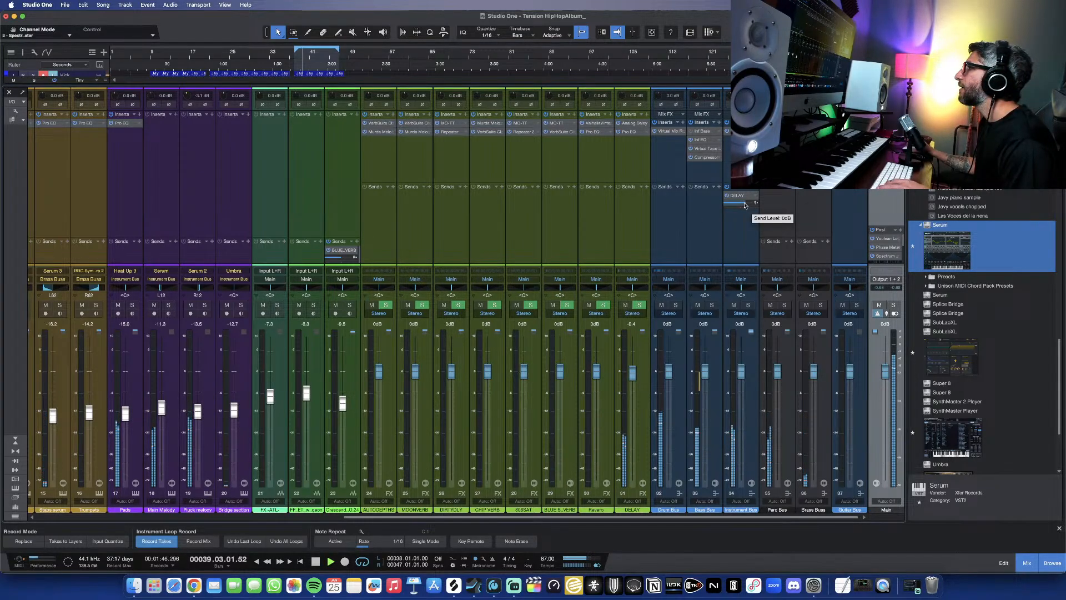
{"action": "left_click_drag", "start_coordinate": [744, 206], "coordinate": [730, 206]}
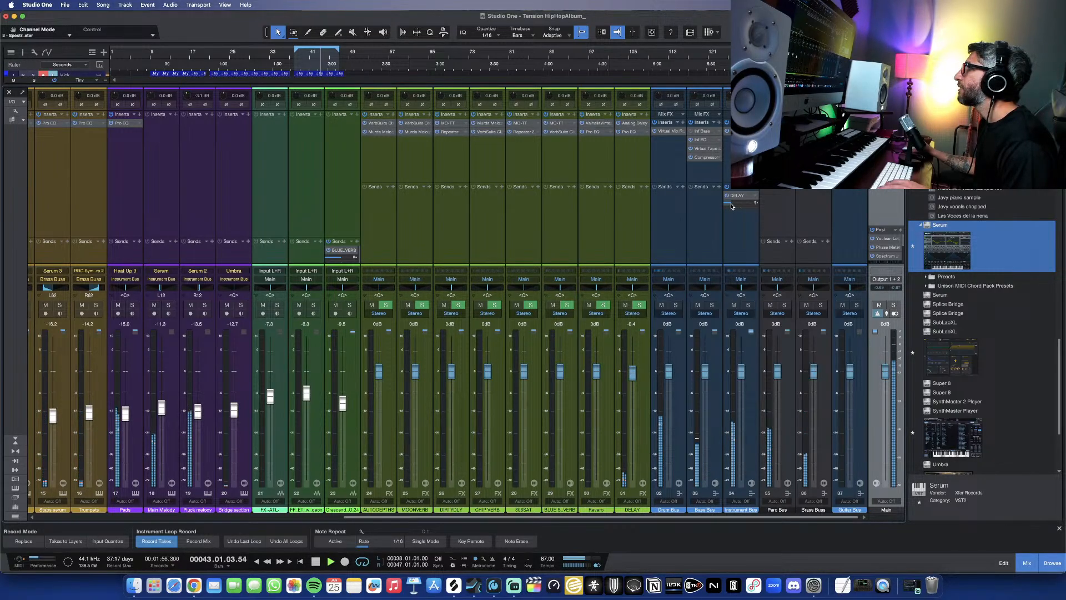
{"action": "mouse_move", "coordinate": [732, 206]}
{"action": "left_mouse_down"}
{"action": "mouse_move", "coordinate": [750, 206]}
{"action": "mouse_move", "coordinate": [729, 206]}
{"action": "left_mouse_up"}
Step: Set the DELAY channel's Analog Delay time to 1/4, listen to it over the loop, and close the plug-in
{"action": "left_click", "coordinate": [630, 122]}
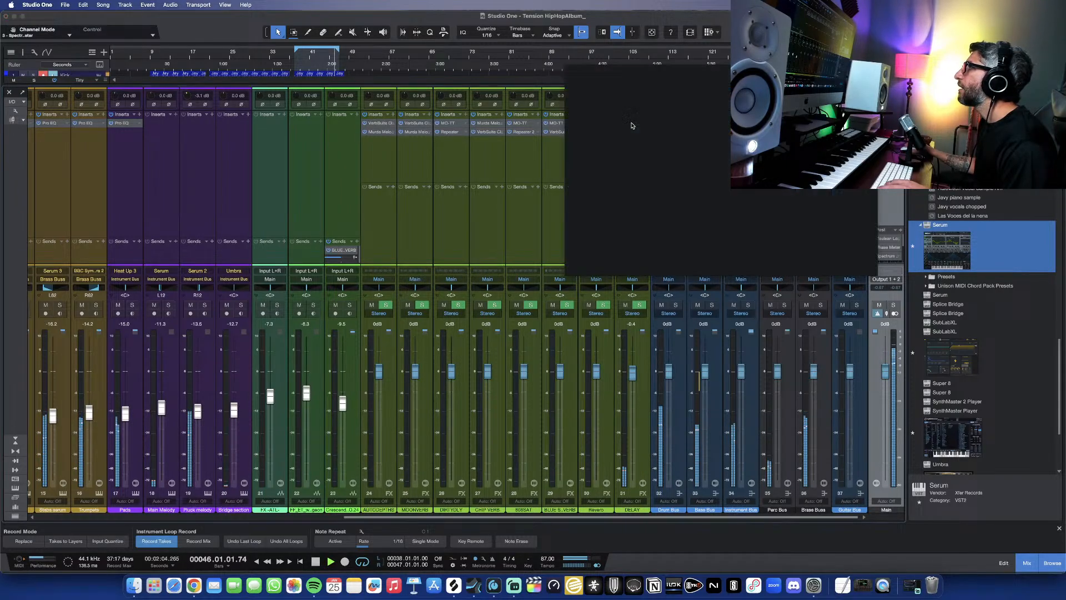
{"action": "key", "text": "space"}
{"action": "left_click_drag", "start_coordinate": [607, 148], "coordinate": [606, 139]}
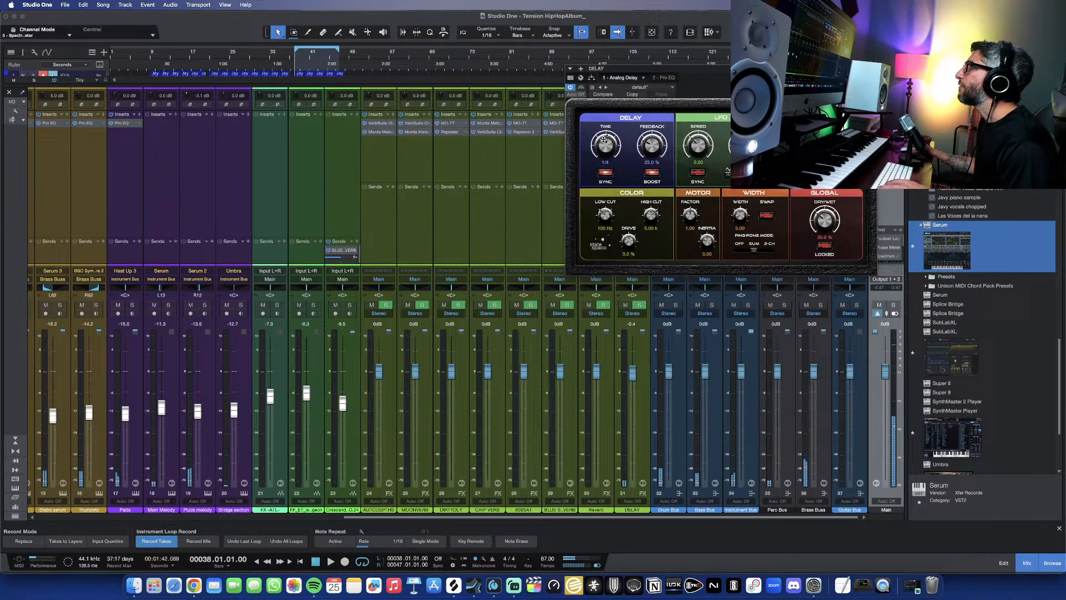
{"action": "key", "text": "space"}
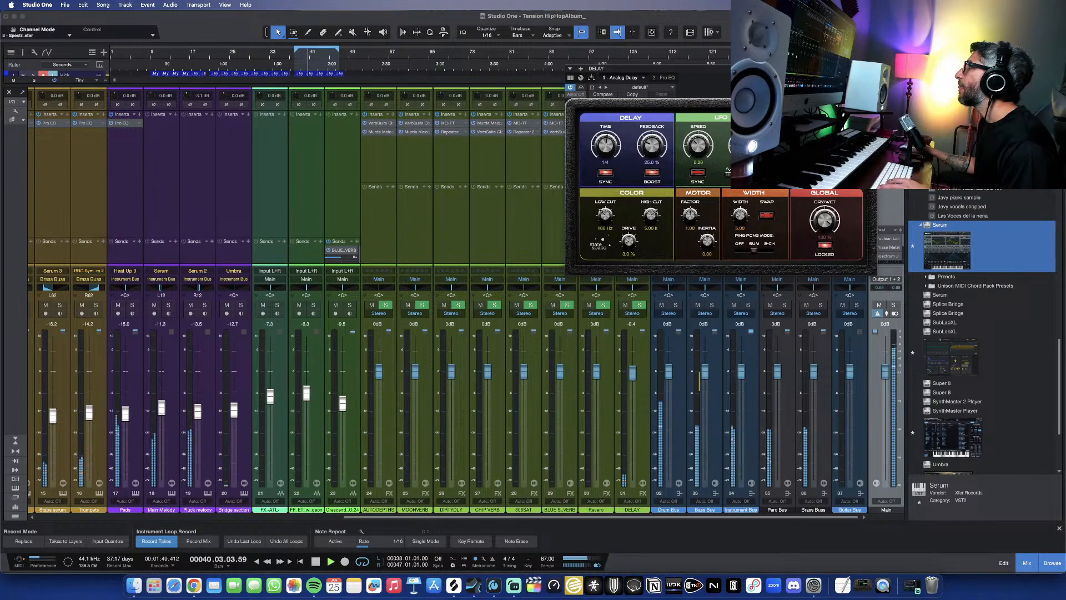
{"action": "left_click", "coordinate": [870, 68]}
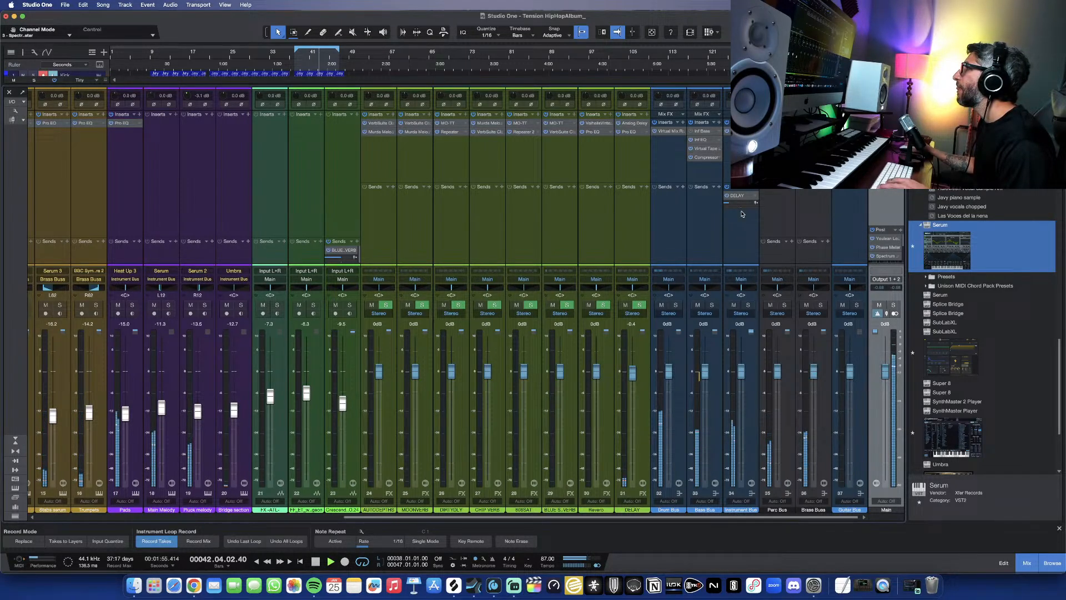
Step: Try different send levels to DELAY on the Instrument Bus over the playing loop and settle on a low one
{"action": "mouse_move", "coordinate": [744, 206]}
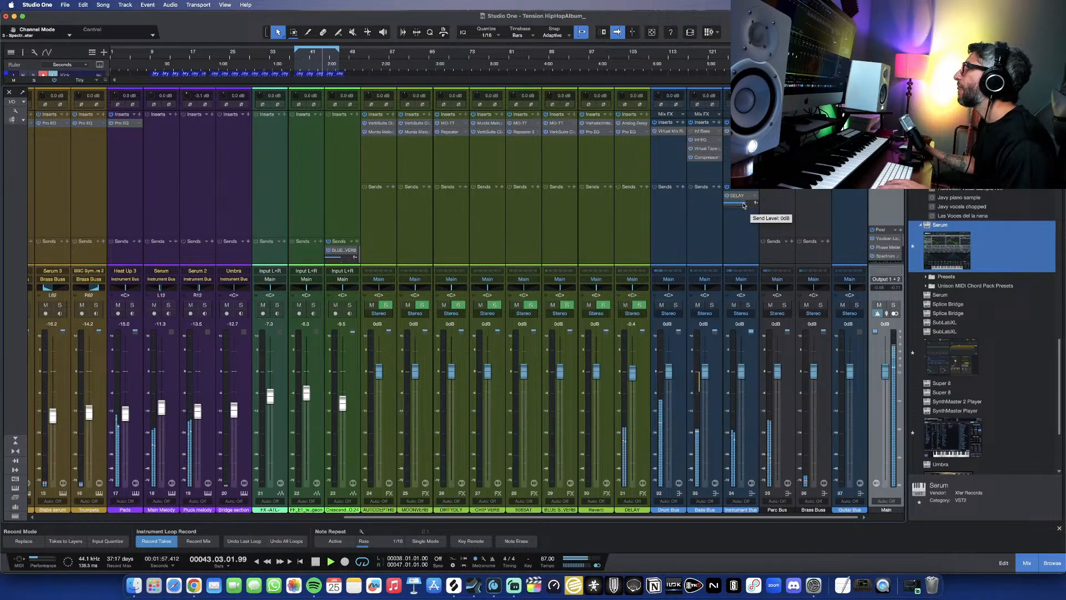
{"action": "left_click_drag", "start_coordinate": [744, 205], "coordinate": [731, 205]}
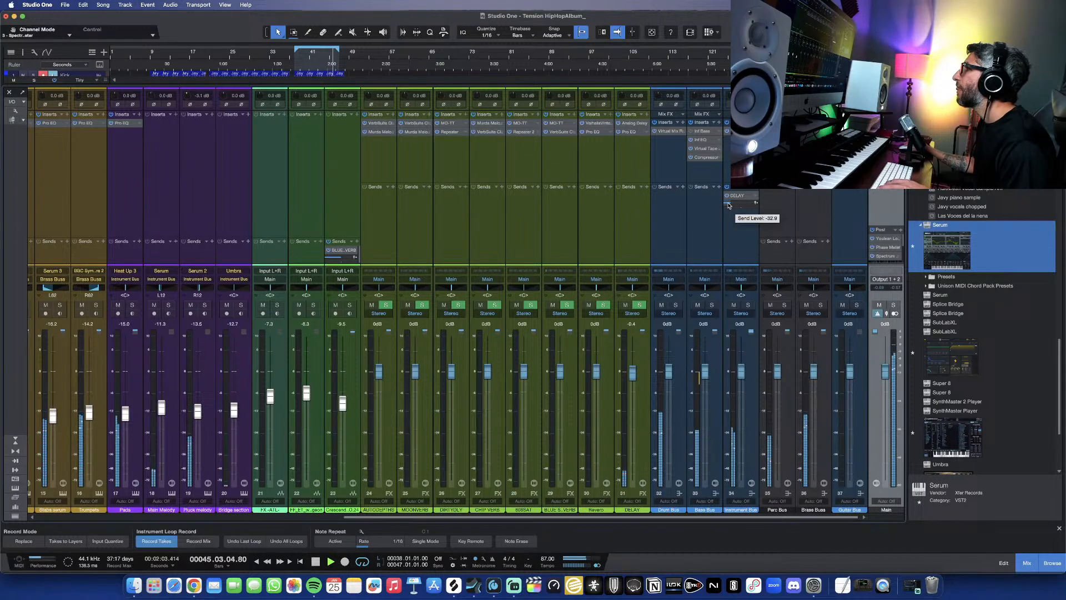
{"action": "left_click_drag", "start_coordinate": [729, 205], "coordinate": [731, 205]}
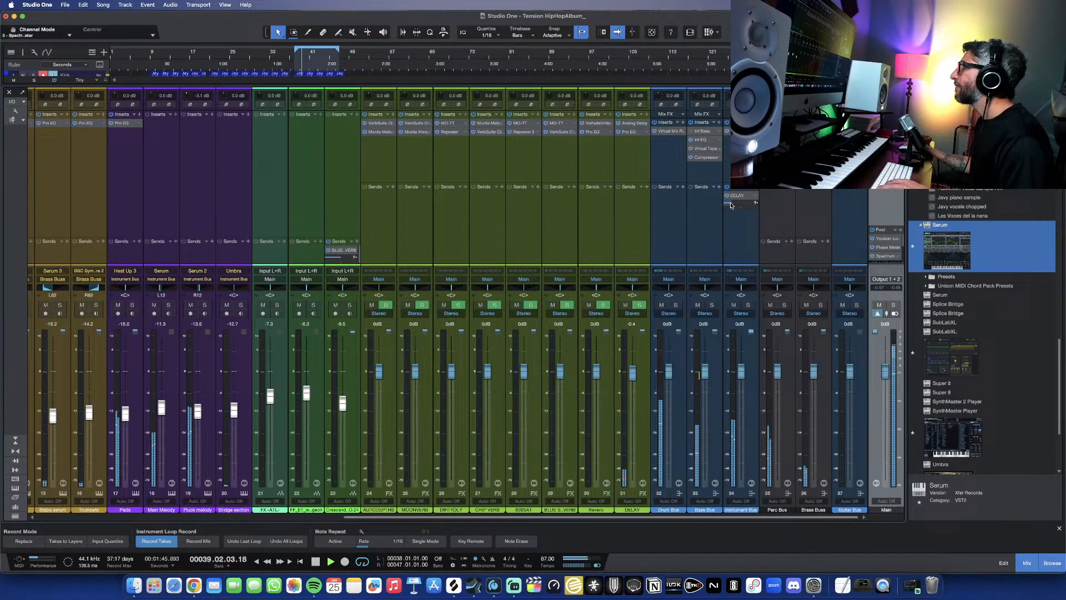
{"action": "left_click_drag", "start_coordinate": [731, 207], "coordinate": [730, 206]}
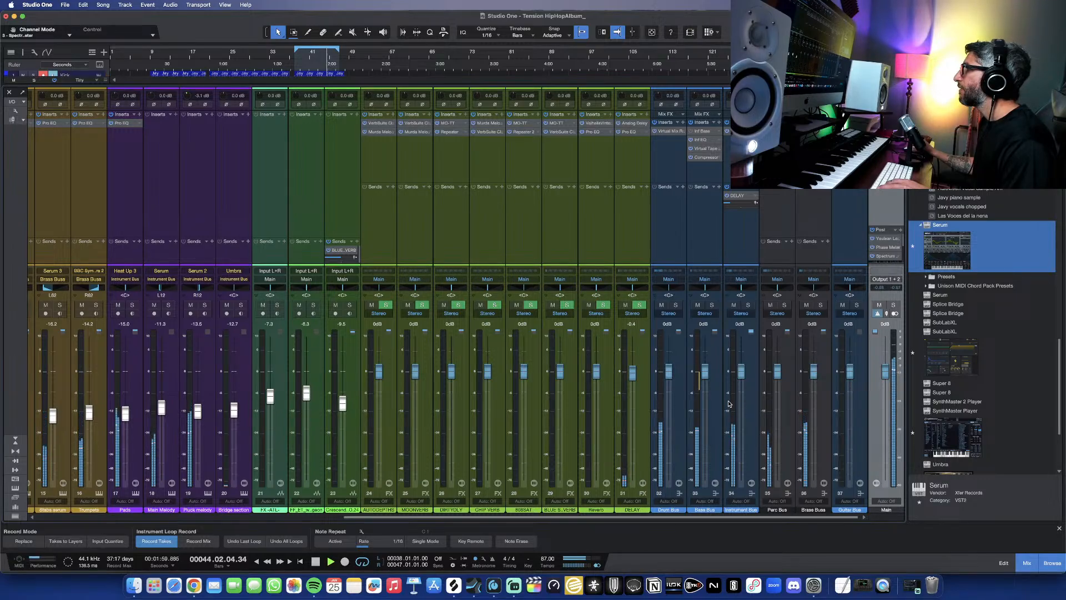
Step: Lower Pluck melody to -14.5 dB and Pads to -16 dB, placing the Pads channel after Main Melody, and stop playback
{"action": "scroll", "coordinate": [236, 398], "scroll_direction": "left", "scroll_amount": 2}
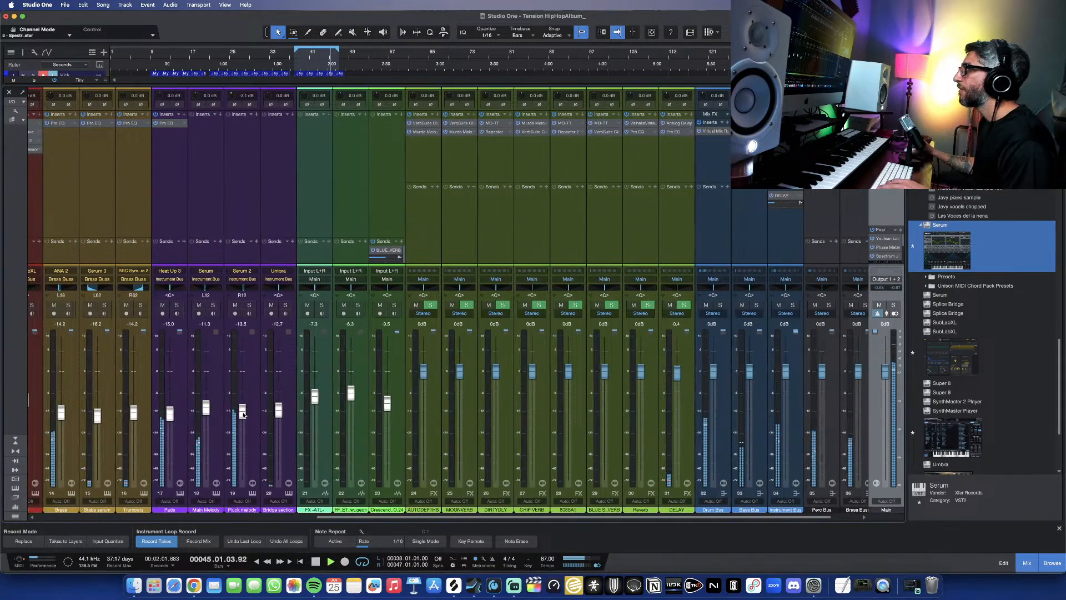
{"action": "left_click_drag", "start_coordinate": [243, 414], "coordinate": [206, 417]}
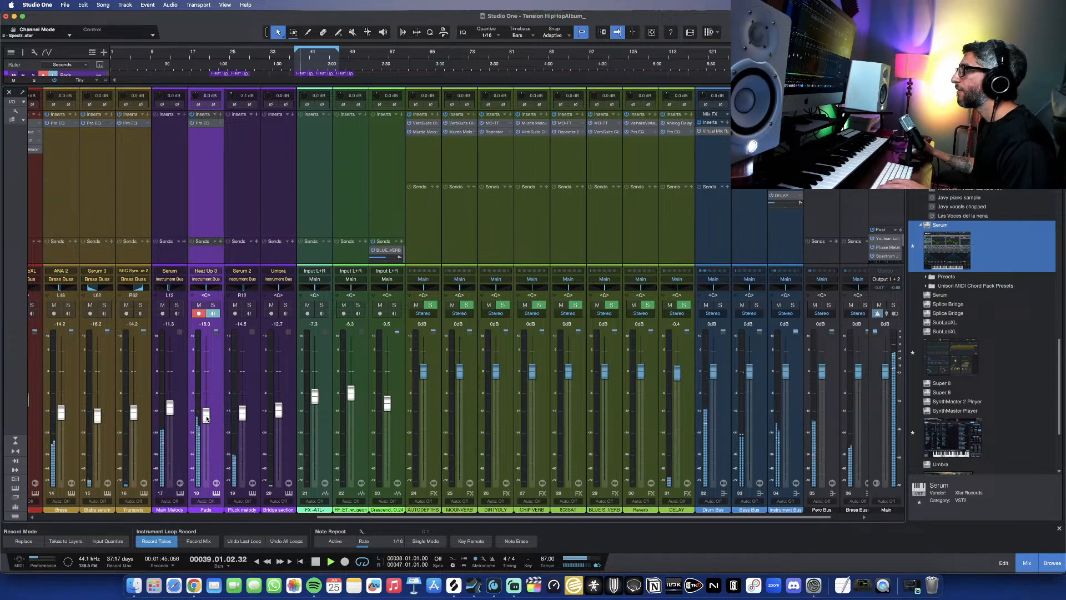
{"action": "scroll", "coordinate": [441, 389], "scroll_direction": "right", "scroll_amount": 2}
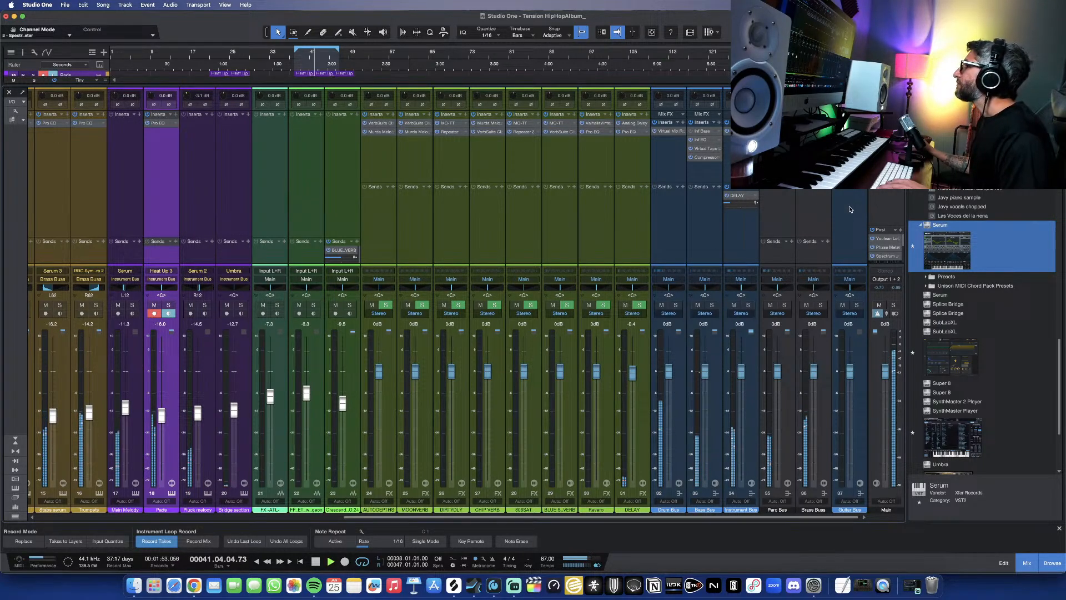
{"action": "key", "text": "space"}
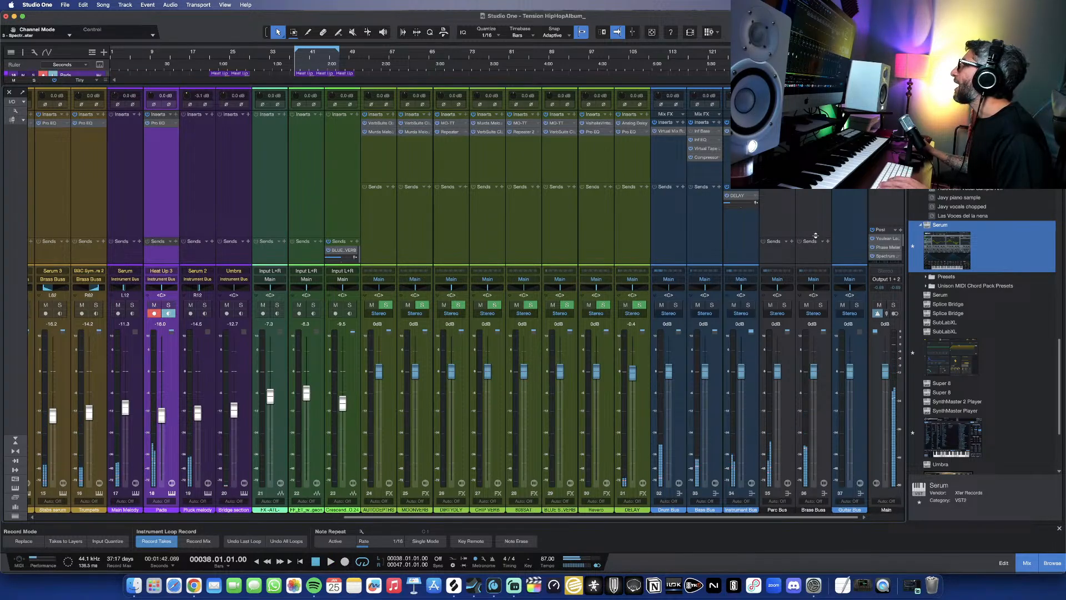
Step: Make the mixer's sends area taller, add a send to Reverb on the Brass Buss, and lower its level during playback
{"action": "left_click_drag", "start_coordinate": [818, 248], "coordinate": [821, 231]}
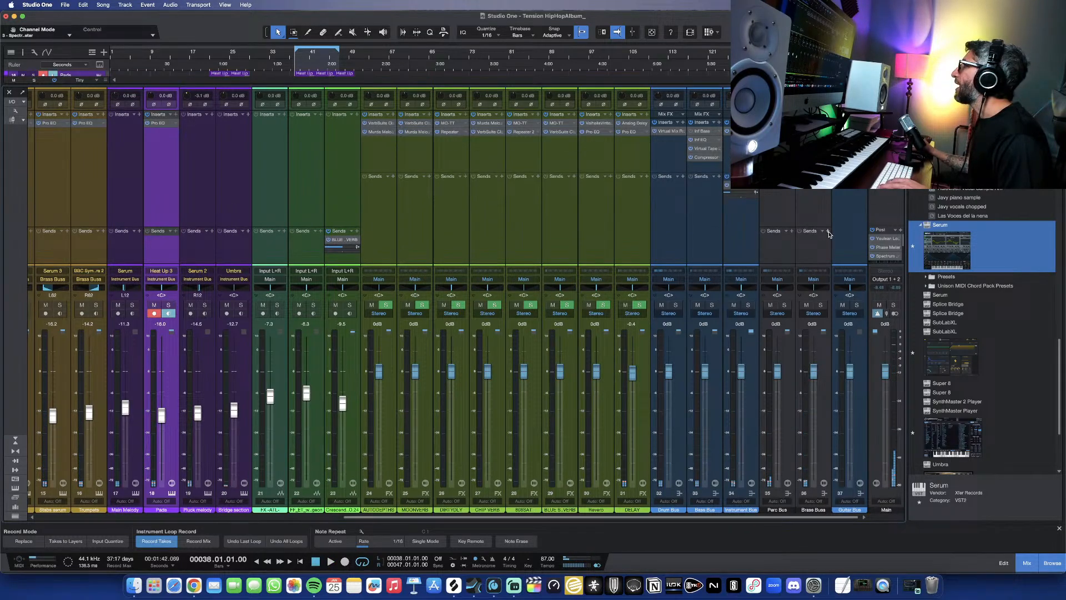
{"action": "left_click", "coordinate": [827, 231]}
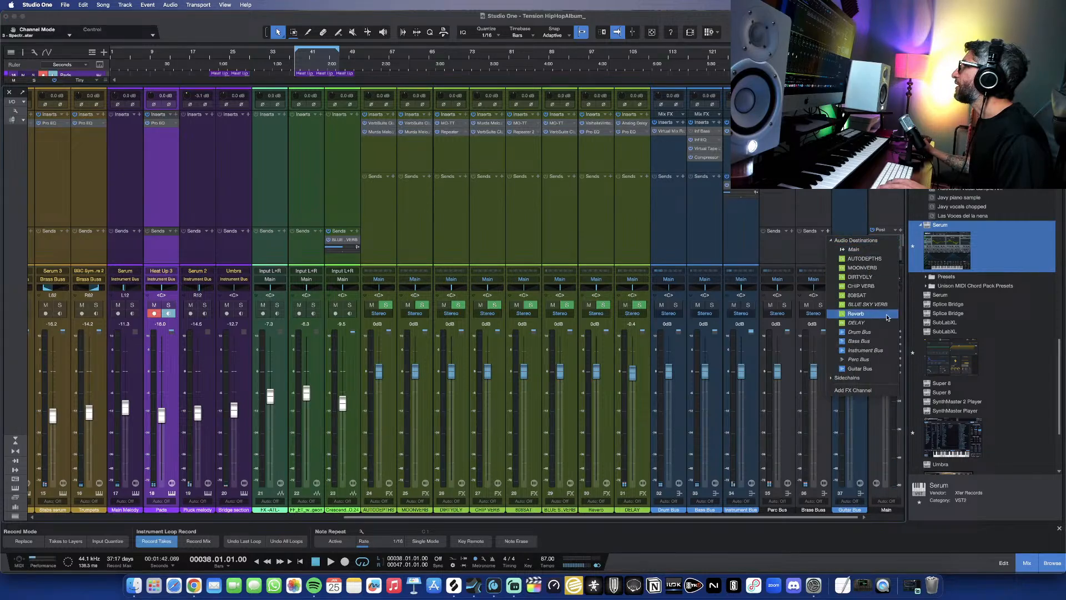
{"action": "left_click", "coordinate": [872, 317]}
{"action": "key", "text": "space"}
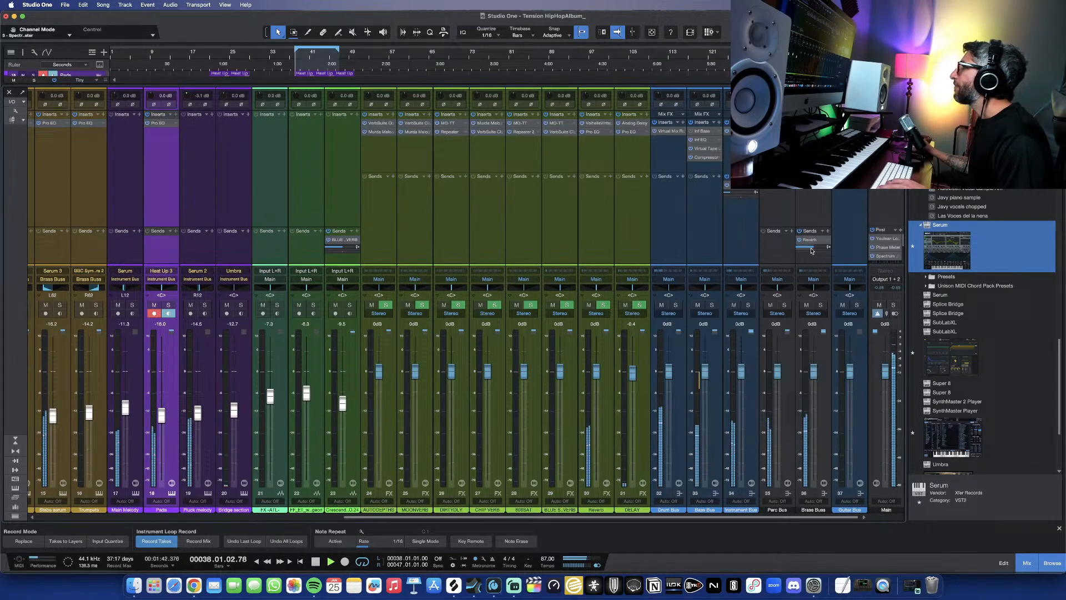
{"action": "left_click_drag", "start_coordinate": [812, 250], "coordinate": [805, 250]}
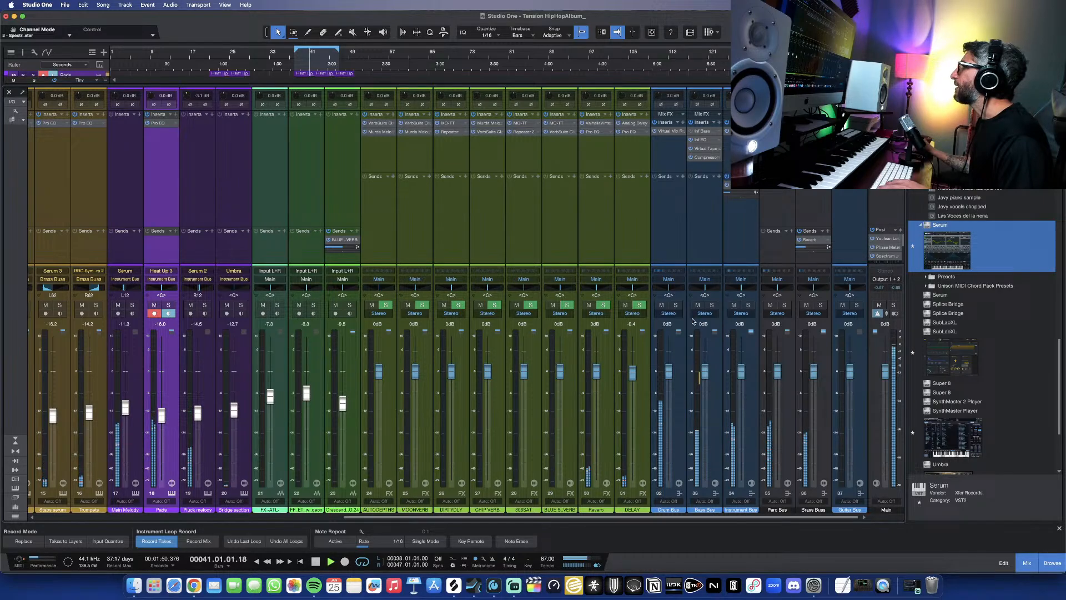
Step: Solo the Brass Buss, set its Reverb send level below 0 dB while listening, and unsolo it
{"action": "left_click", "coordinate": [822, 305]}
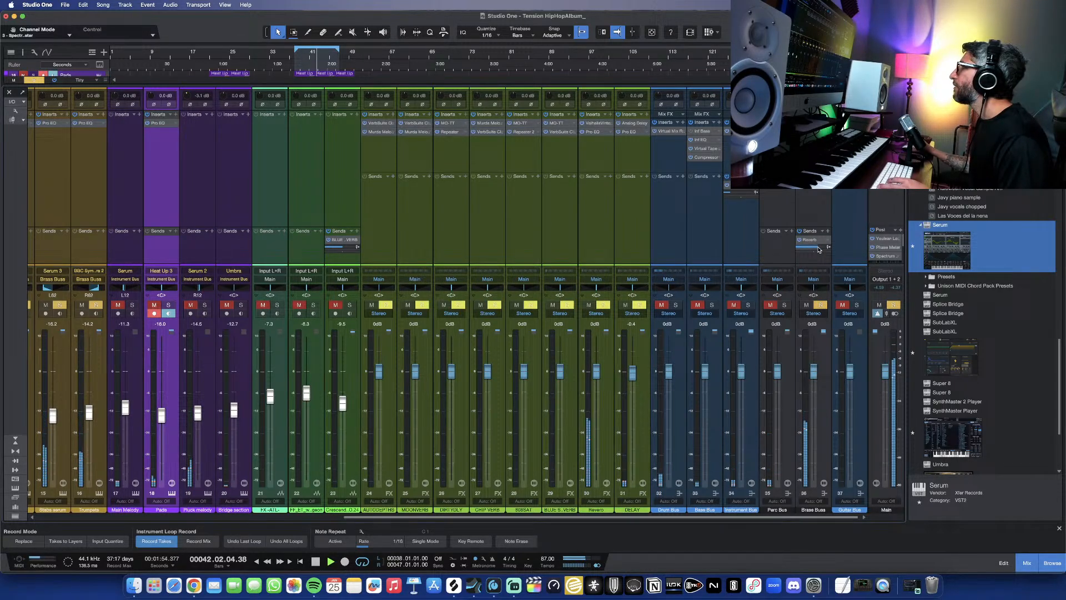
{"action": "key", "text": "space"}
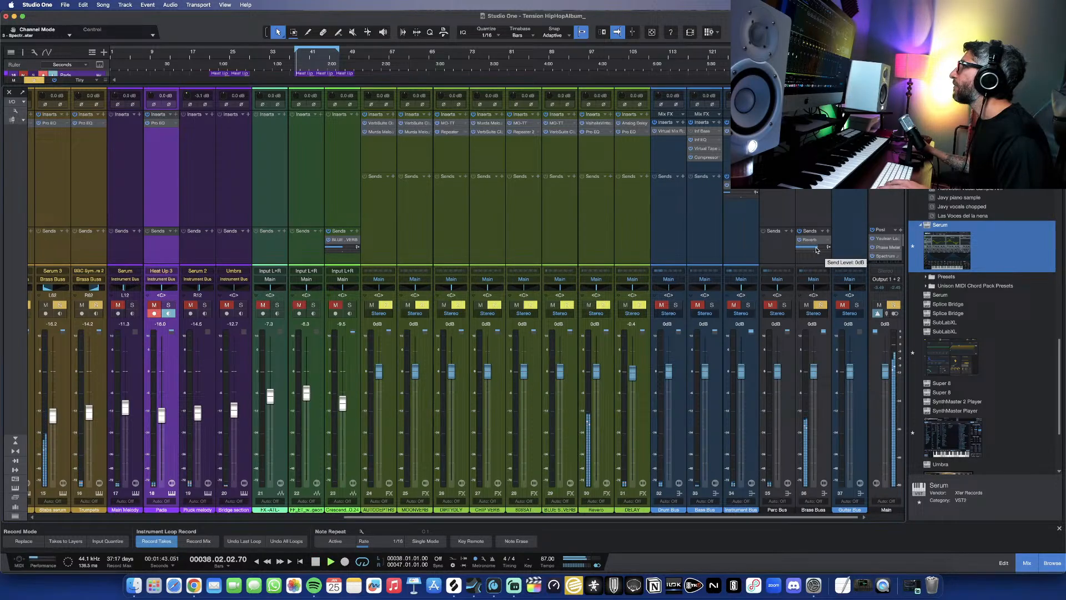
{"action": "left_click_drag", "start_coordinate": [816, 250], "coordinate": [806, 250]}
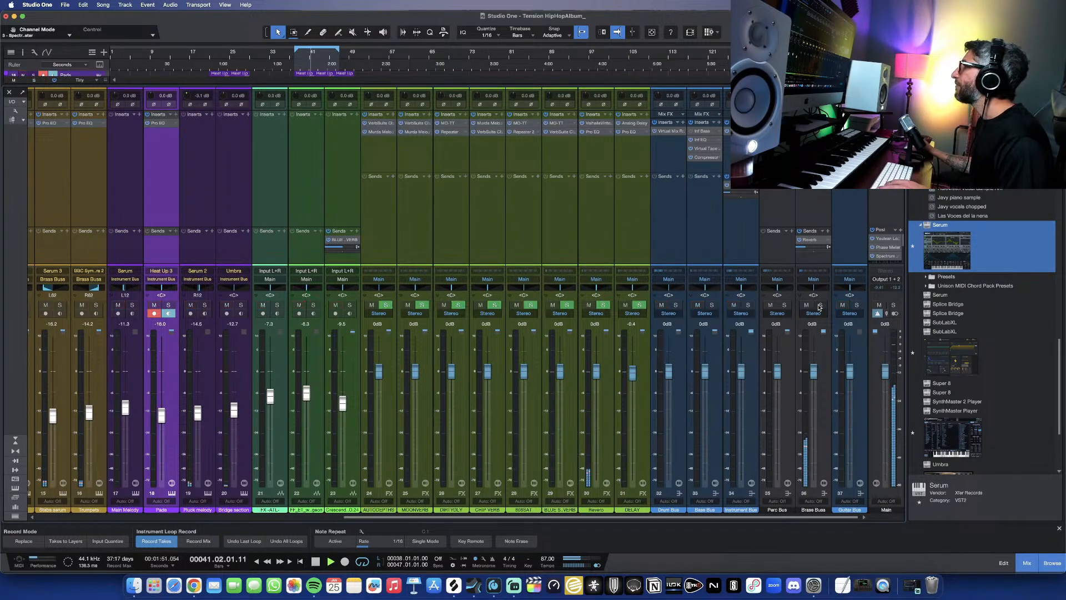
Step: Enlarge the sends area further, select the three Snare channels together, and add a send to Reverb on all of them
{"action": "scroll", "coordinate": [654, 400], "scroll_direction": "left", "scroll_amount": 3}
{"action": "scroll", "coordinate": [654, 400], "scroll_direction": "left", "scroll_amount": 2}
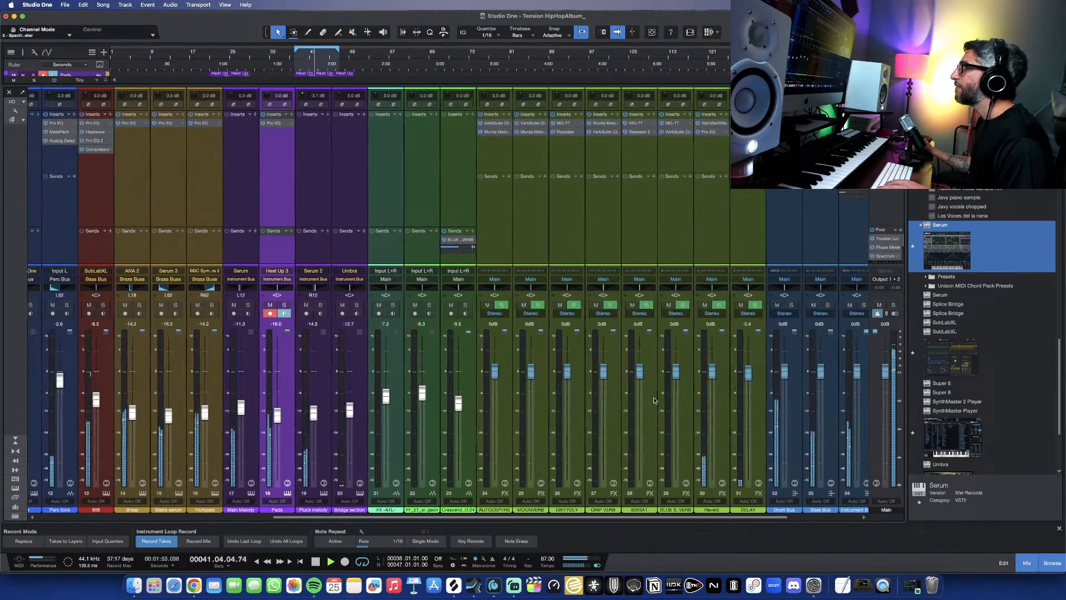
{"action": "scroll", "coordinate": [654, 400], "scroll_direction": "left", "scroll_amount": 7}
{"action": "scroll", "coordinate": [654, 399], "scroll_direction": "left", "scroll_amount": 3}
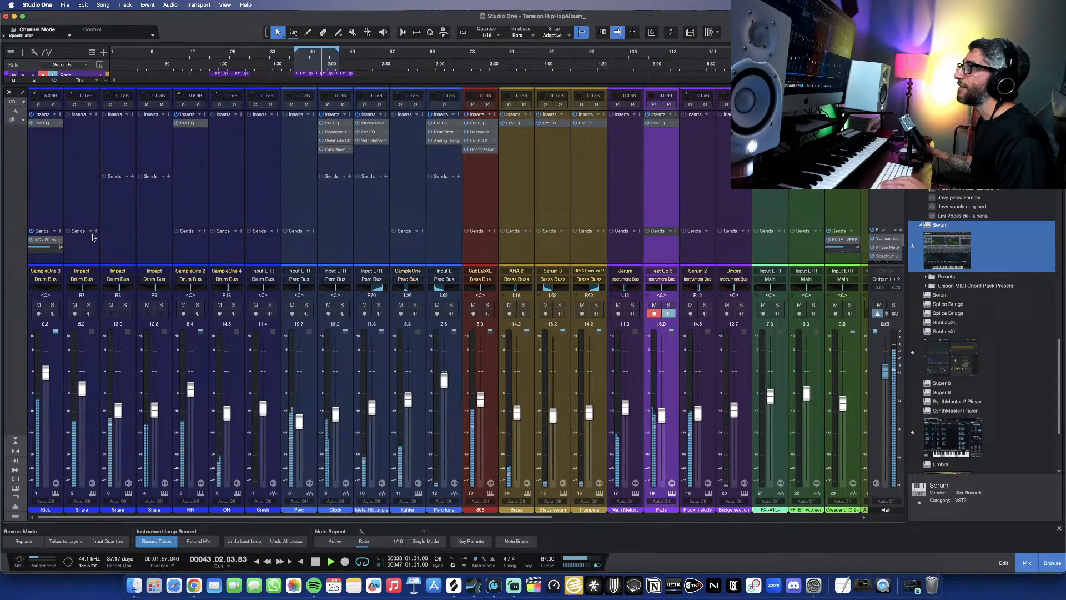
{"action": "left_click_drag", "start_coordinate": [87, 230], "coordinate": [88, 209]}
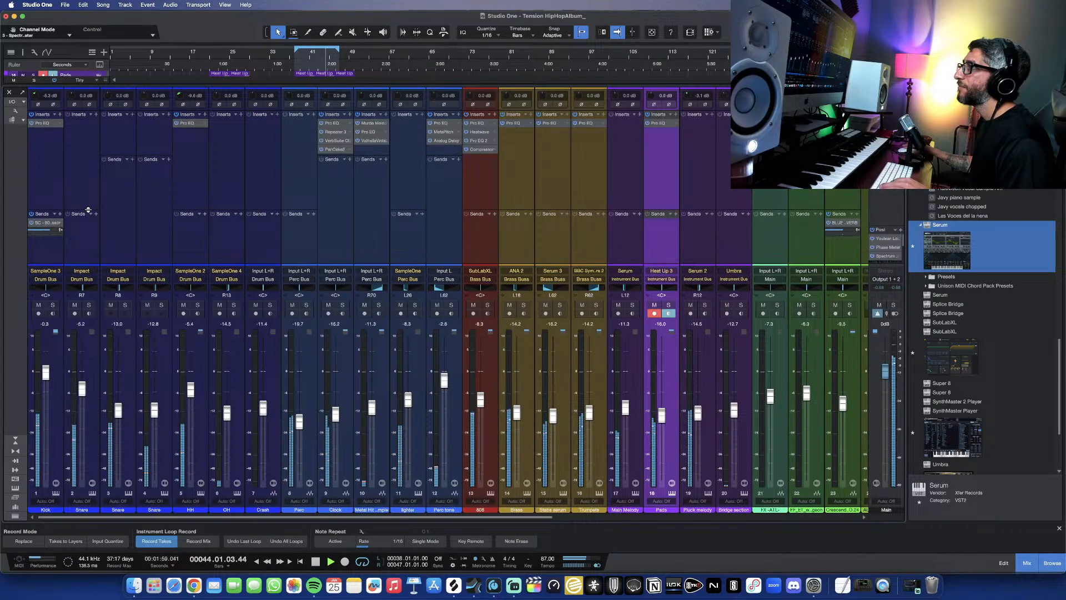
{"action": "left_click", "coordinate": [91, 229]}
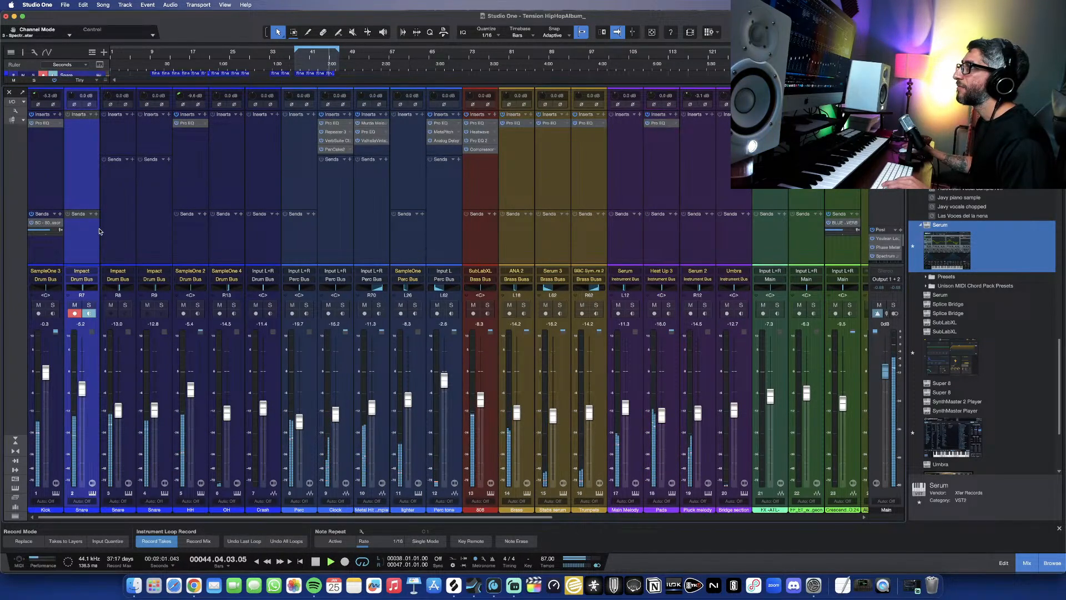
{"action": "left_click", "coordinate": [161, 176], "text": "shift"}
{"action": "left_click", "coordinate": [169, 159]}
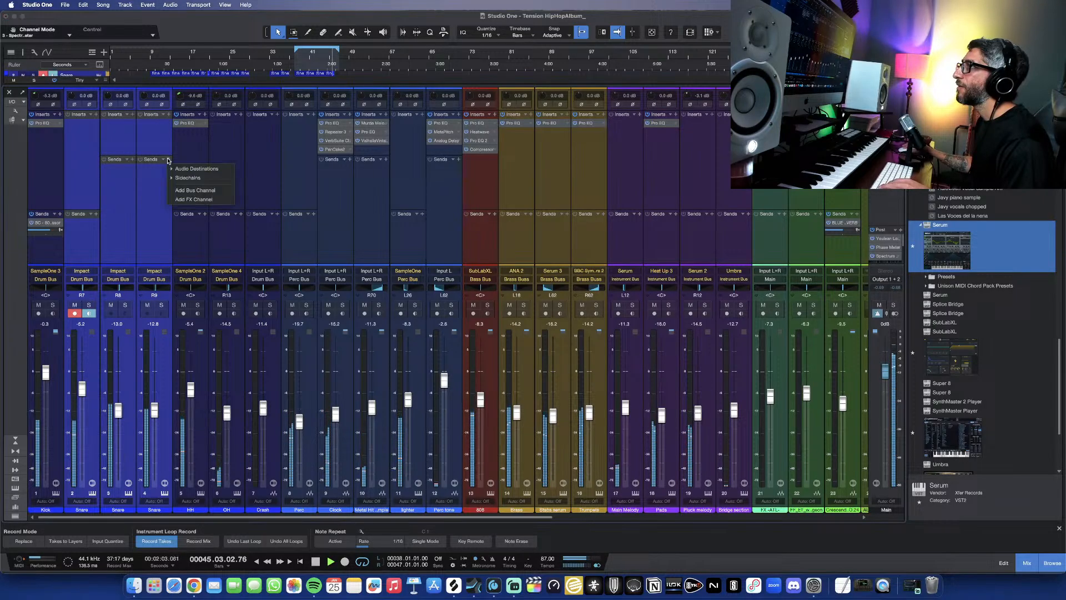
{"action": "left_click", "coordinate": [192, 178]}
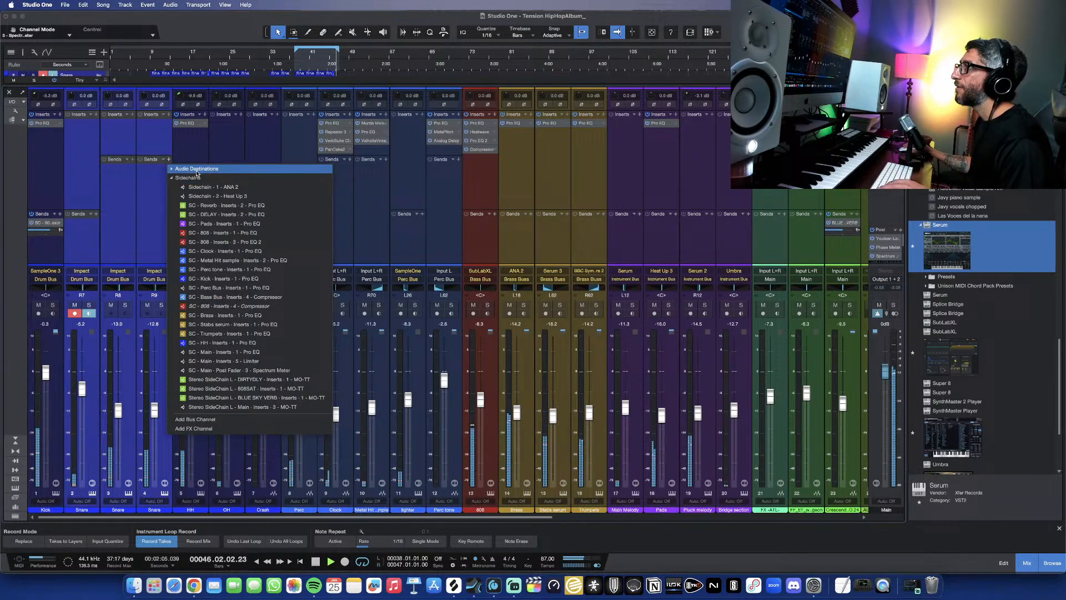
{"action": "left_click", "coordinate": [194, 169]}
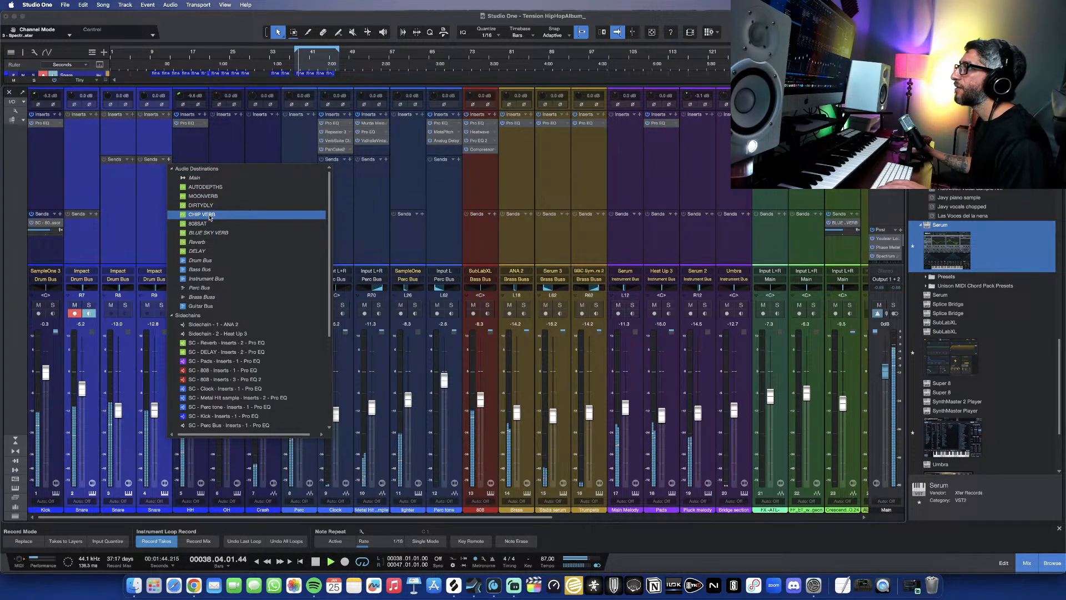
{"action": "left_click", "coordinate": [210, 243]}
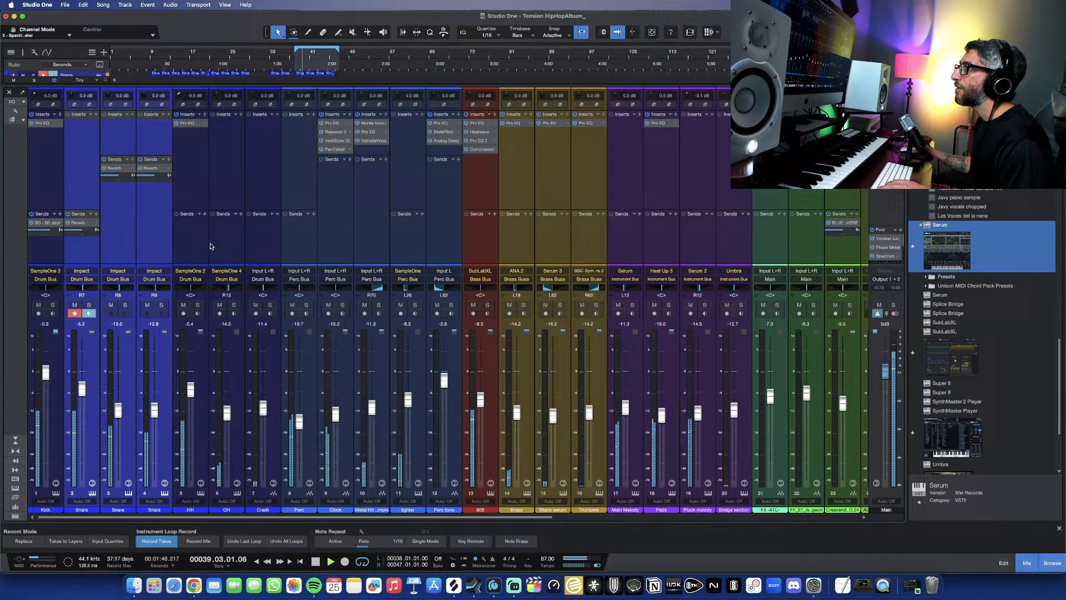
Step: Lower the Reverb send level of the selected Snare channels, listen over the loop, and stop playback
{"action": "left_click_drag", "start_coordinate": [78, 229], "coordinate": [69, 234]}
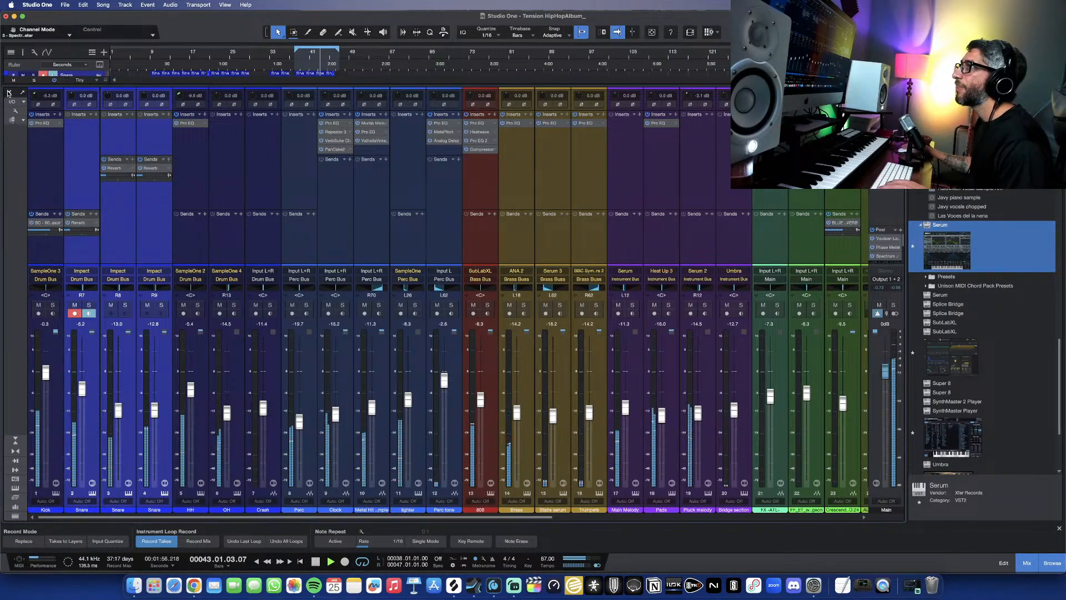
{"action": "key", "text": "F3"}
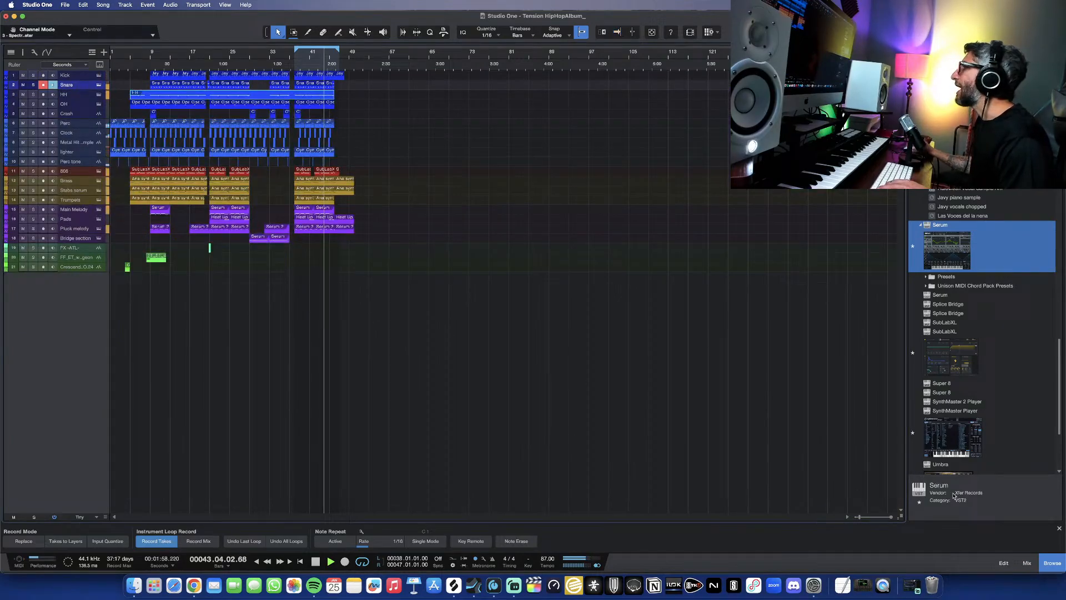
{"action": "left_click", "coordinate": [1027, 562]}
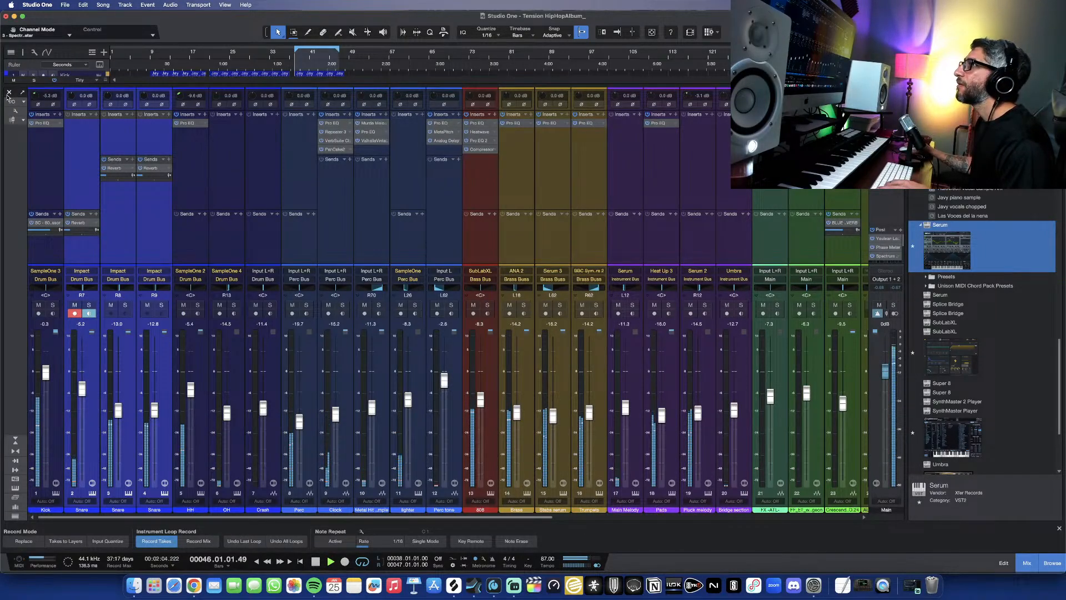
{"action": "key", "text": "space"}
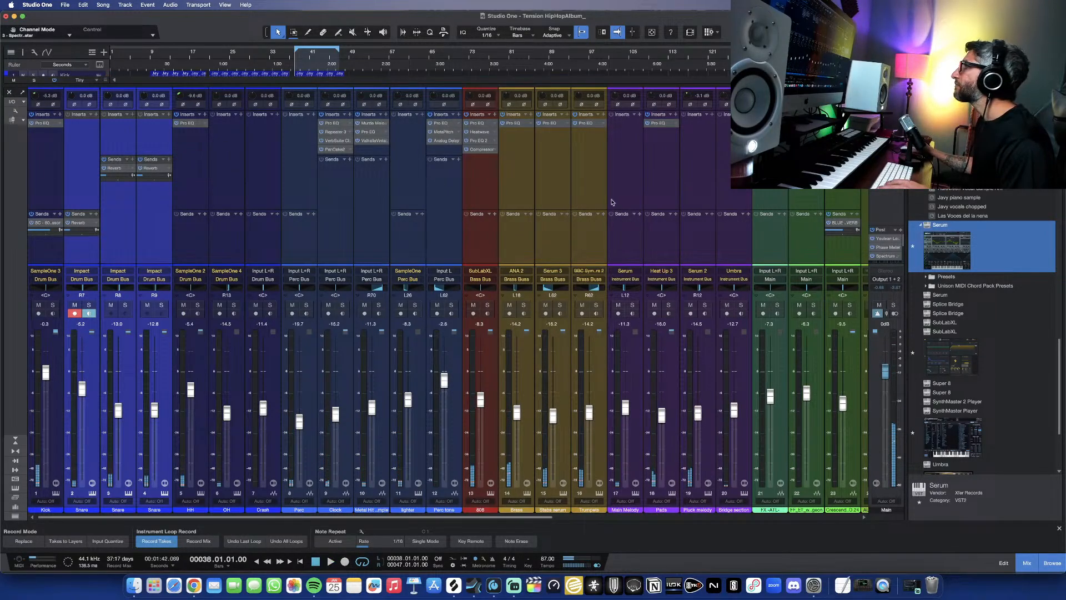
Step: Open the Main channel's Youlean Loudness Meter, Phase Meter and Spectrum Meter side by side and play the song from the start
{"action": "left_click", "coordinate": [894, 240]}
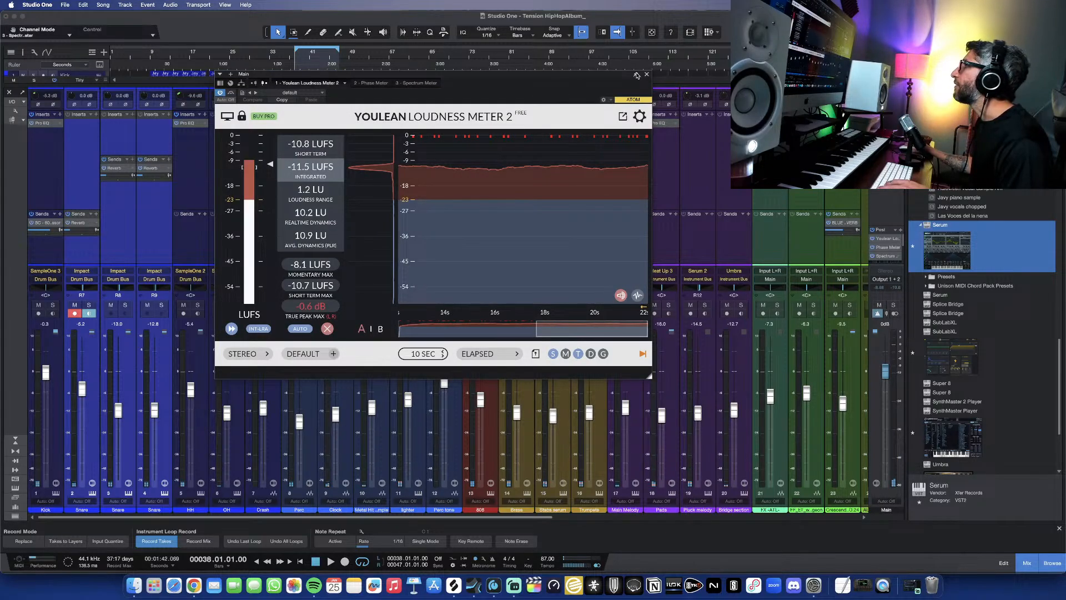
{"action": "left_click", "coordinate": [888, 247]}
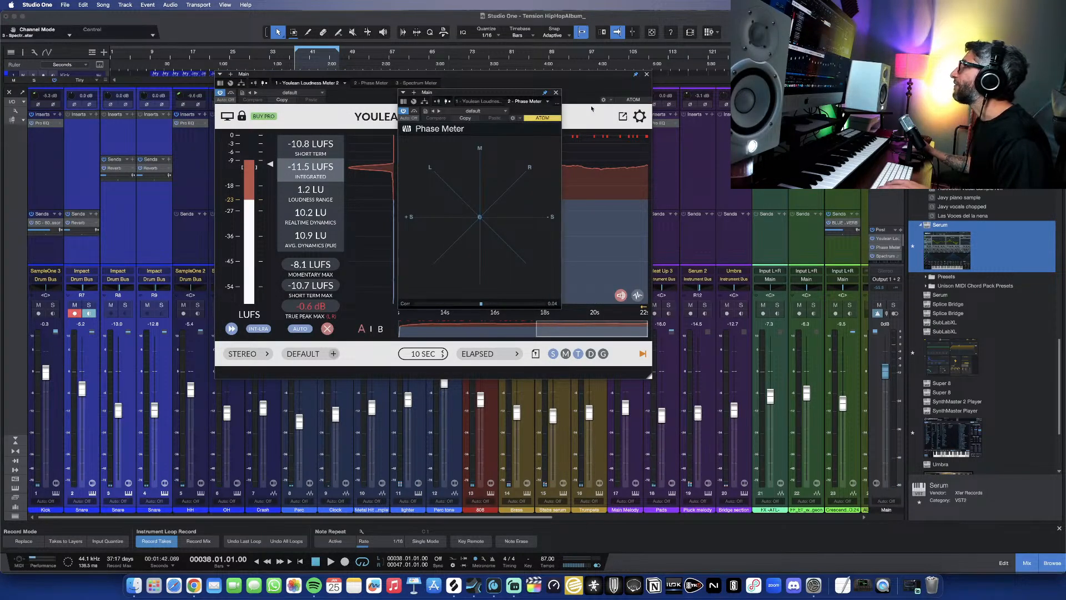
{"action": "left_click", "coordinate": [882, 255]}
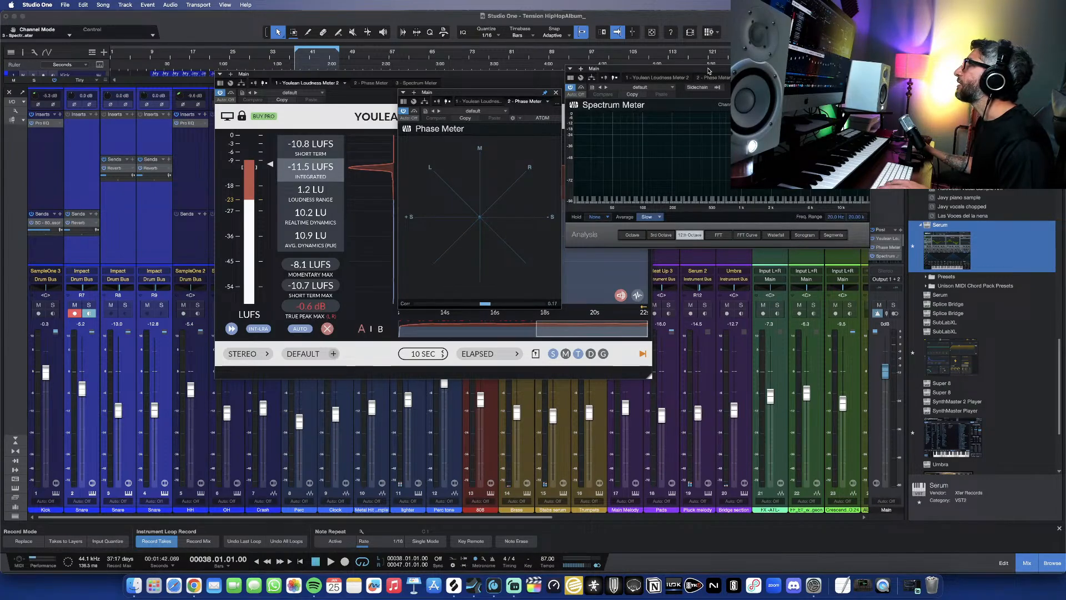
{"action": "left_click_drag", "start_coordinate": [708, 71], "coordinate": [807, 190]}
{"action": "left_click_drag", "start_coordinate": [498, 95], "coordinate": [162, 195]}
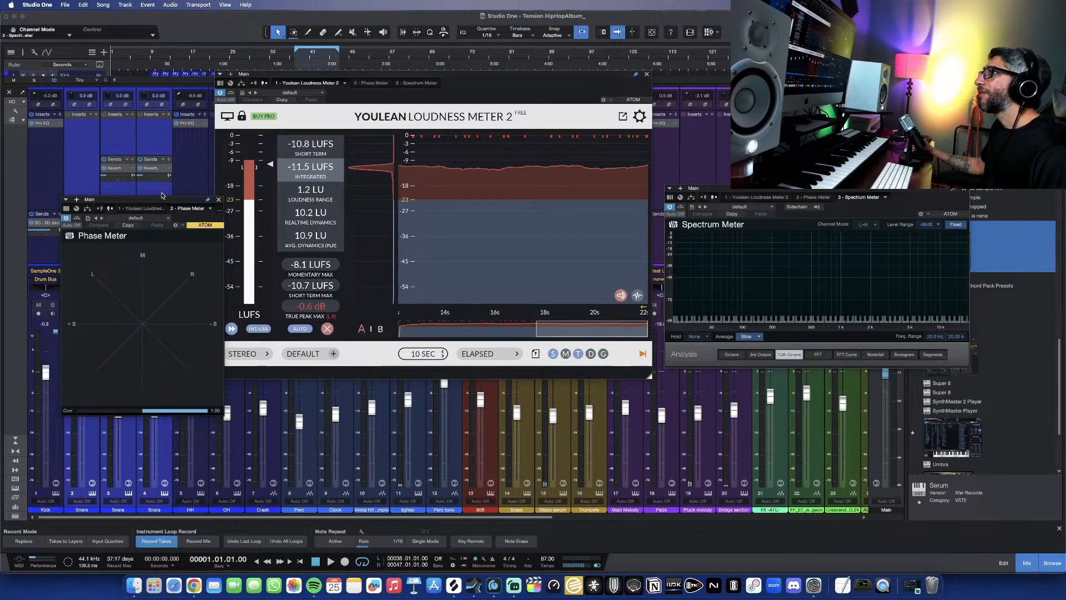
{"action": "key", "text": "space"}
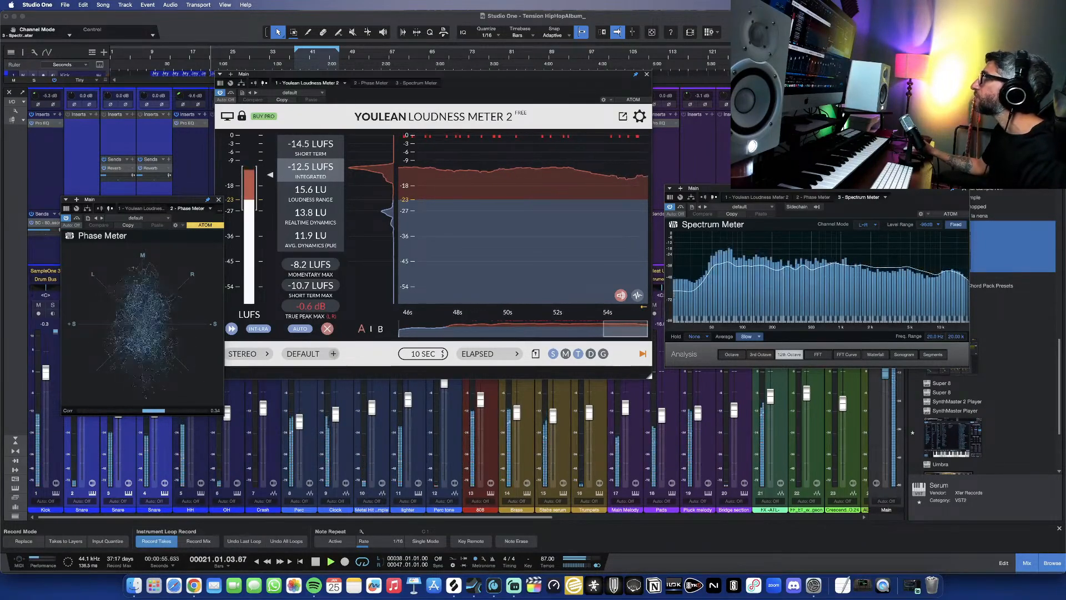
Step: Open MO-TT on the Main channel, adjust its Low tone while the song plays, and close the plug-in
{"action": "double_click", "coordinate": [886, 140]}
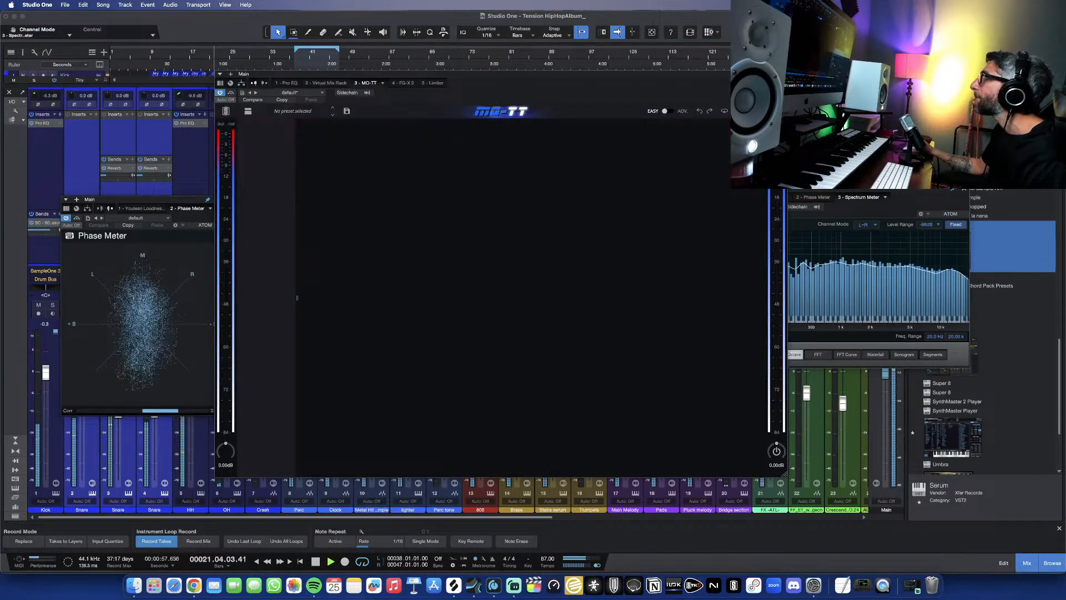
{"action": "left_click_drag", "start_coordinate": [702, 310], "coordinate": [703, 314]}
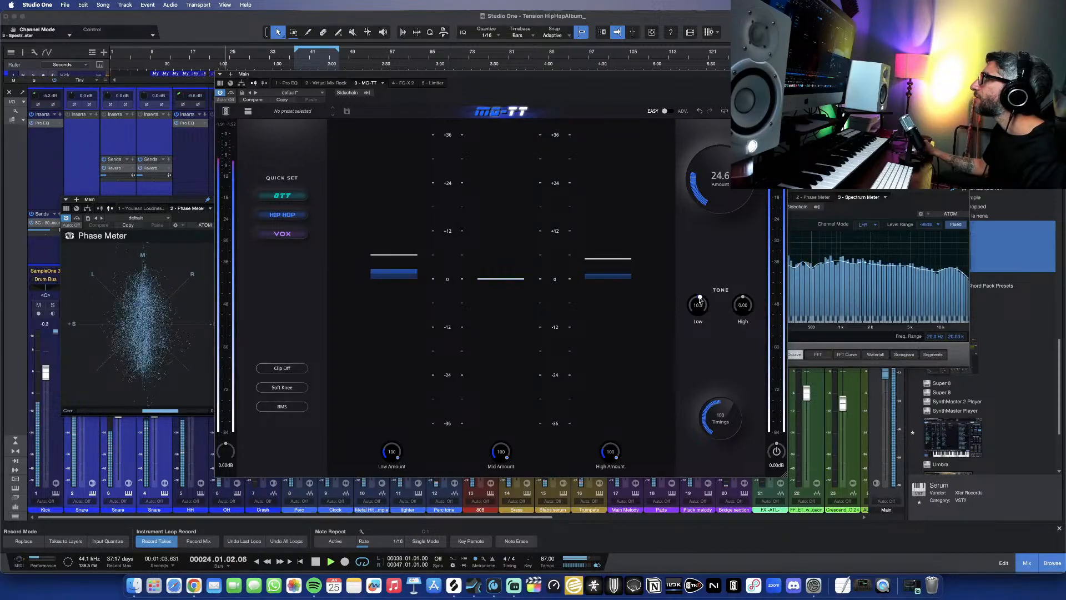
{"action": "left_click", "coordinate": [782, 74]}
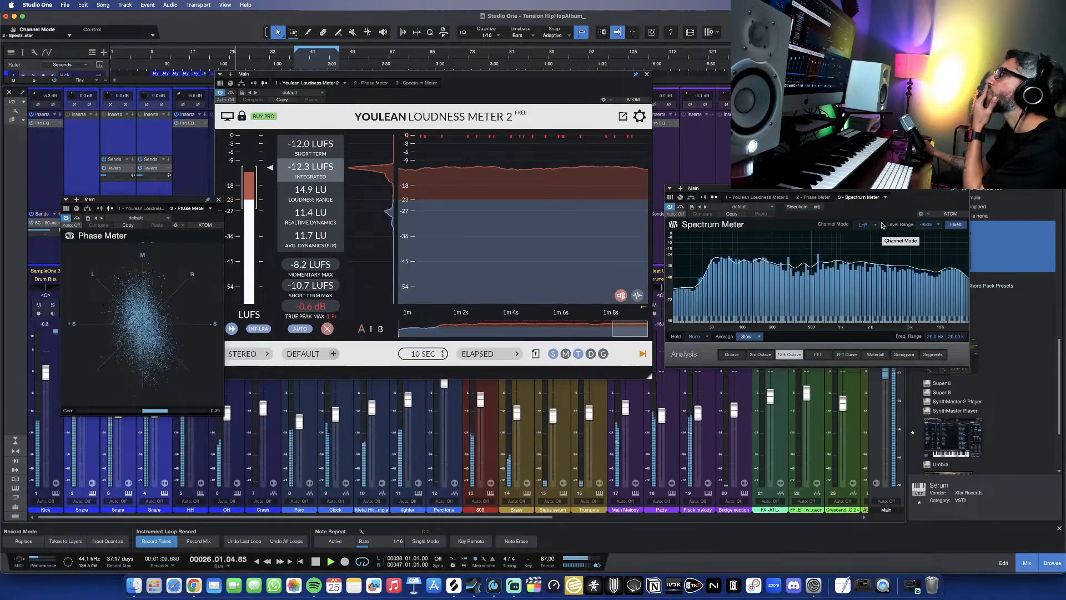
Step: Close the Spectrum, Loudness and Phase Meter windows, hide the mixer, and stop playback once the arrangement has played through
{"action": "left_click", "coordinate": [963, 188]}
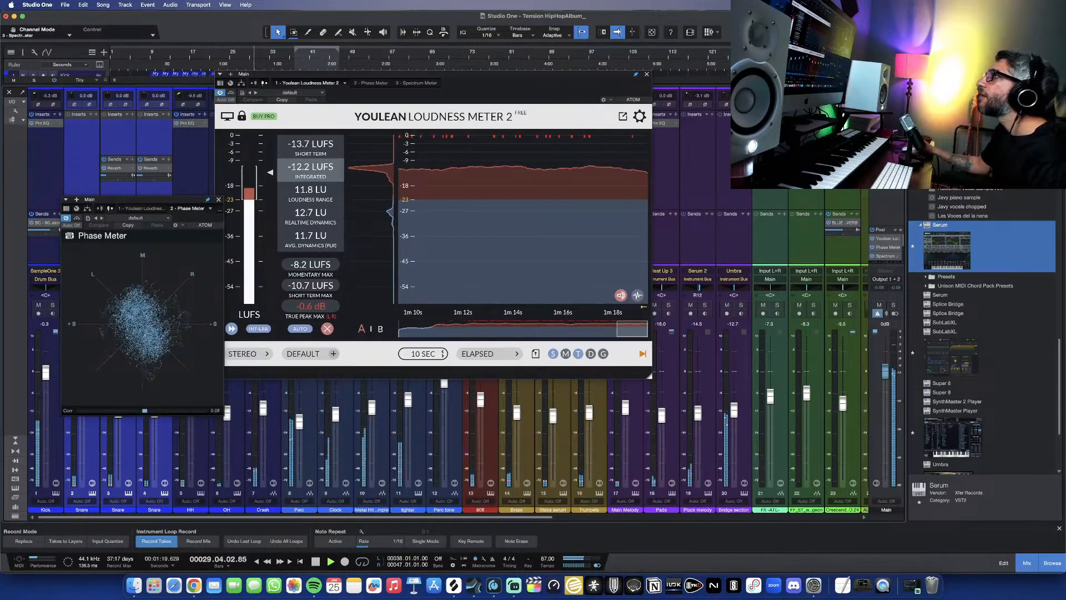
{"action": "left_click", "coordinate": [647, 74]}
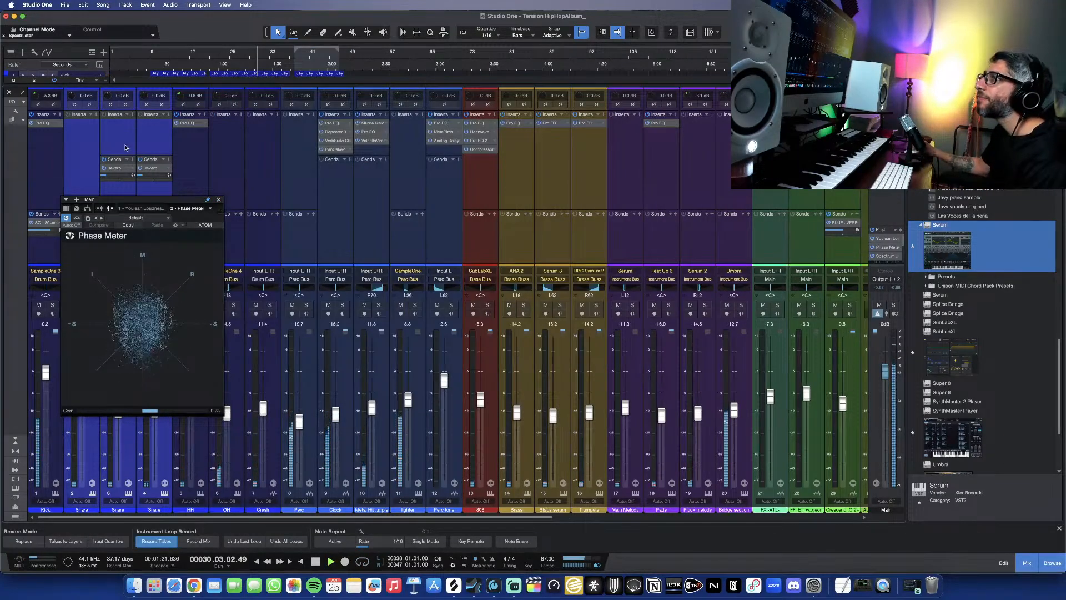
{"action": "left_click", "coordinate": [219, 199]}
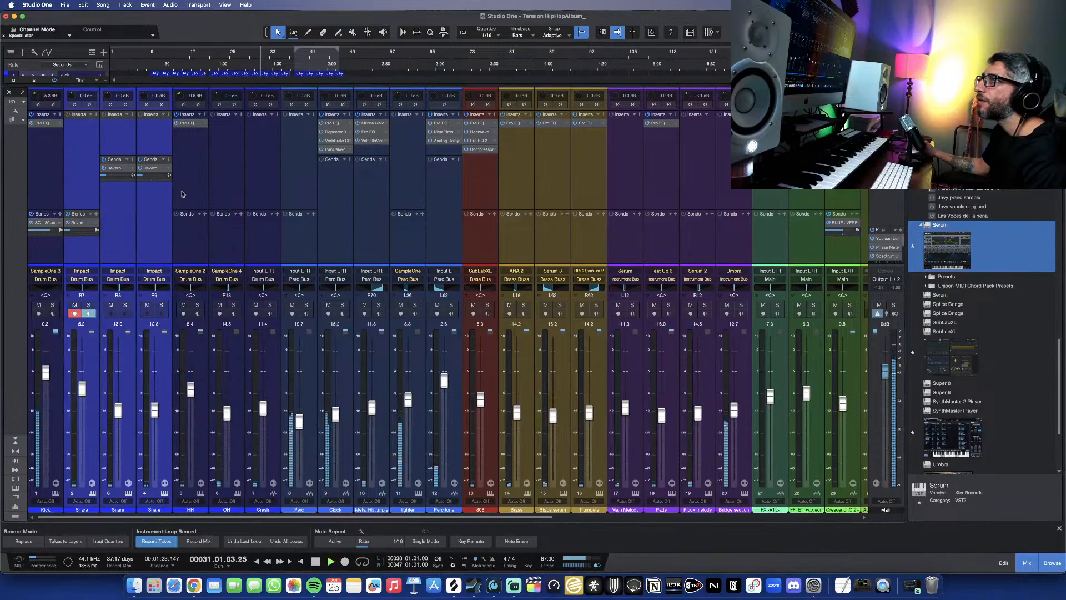
{"action": "left_click", "coordinate": [12, 94]}
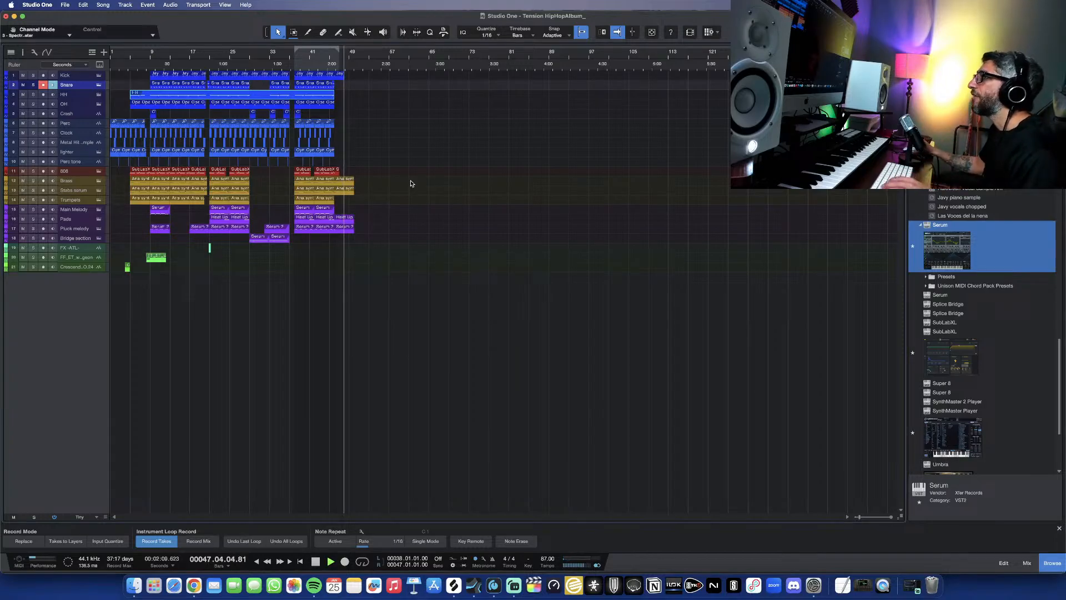
{"action": "key", "text": "space"}
Step: Reopen the mixer to review the MO-TT settings on the Main channel, and close both to return to the arrangement
{"action": "left_click", "coordinate": [1026, 563]}
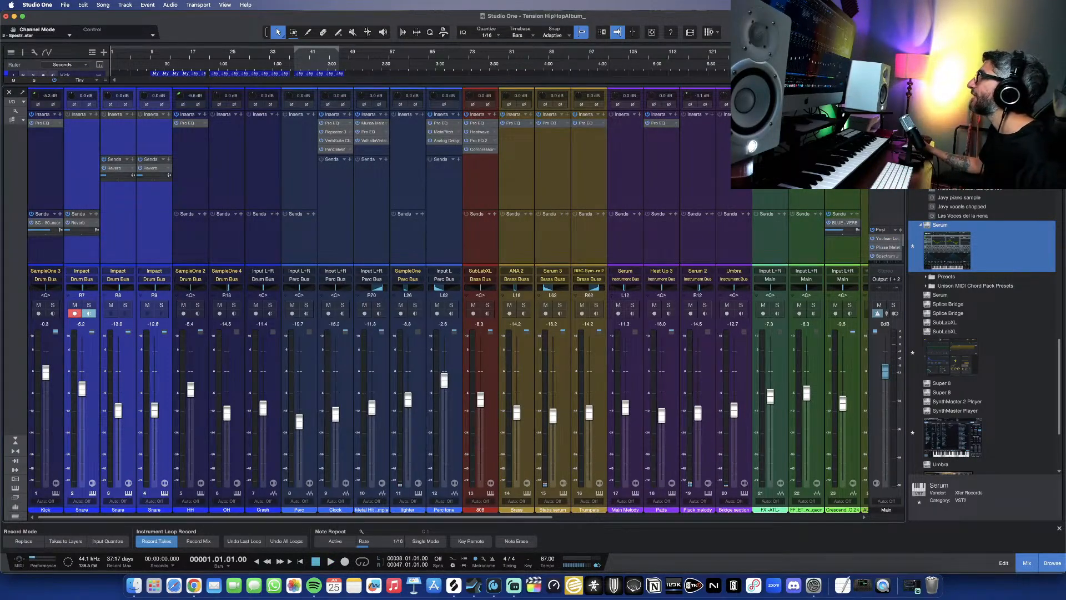
{"action": "double_click", "coordinate": [887, 141]}
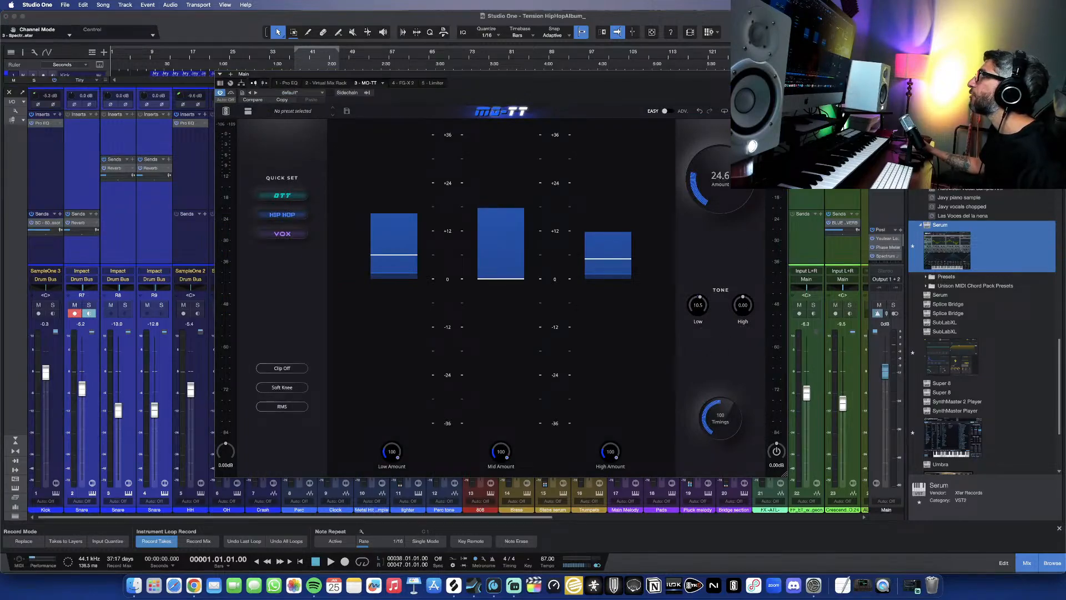
{"action": "left_click", "coordinate": [783, 74]}
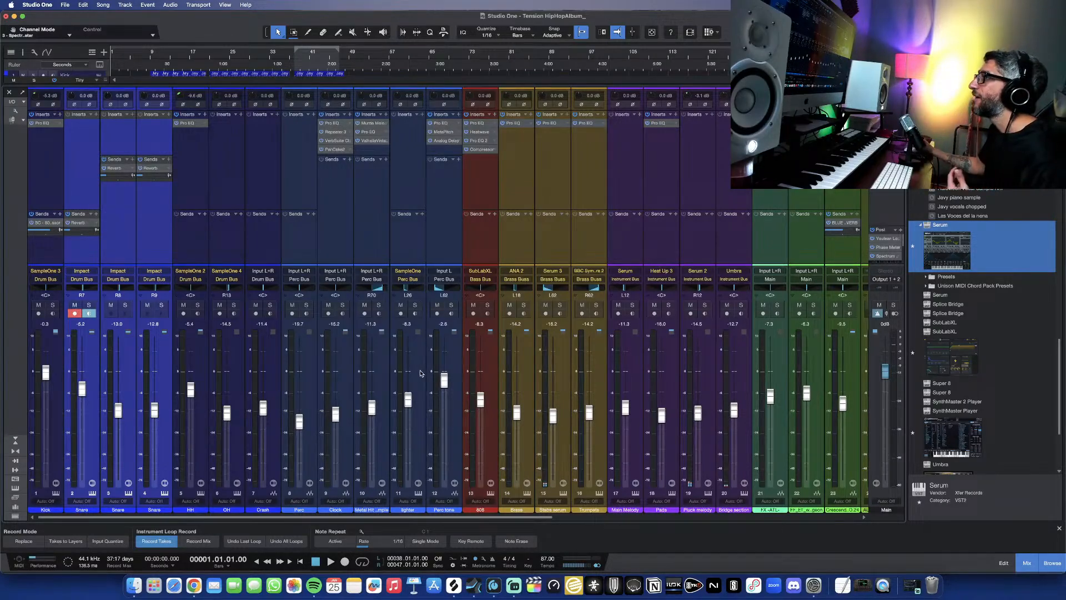
{"action": "left_click", "coordinate": [9, 94]}
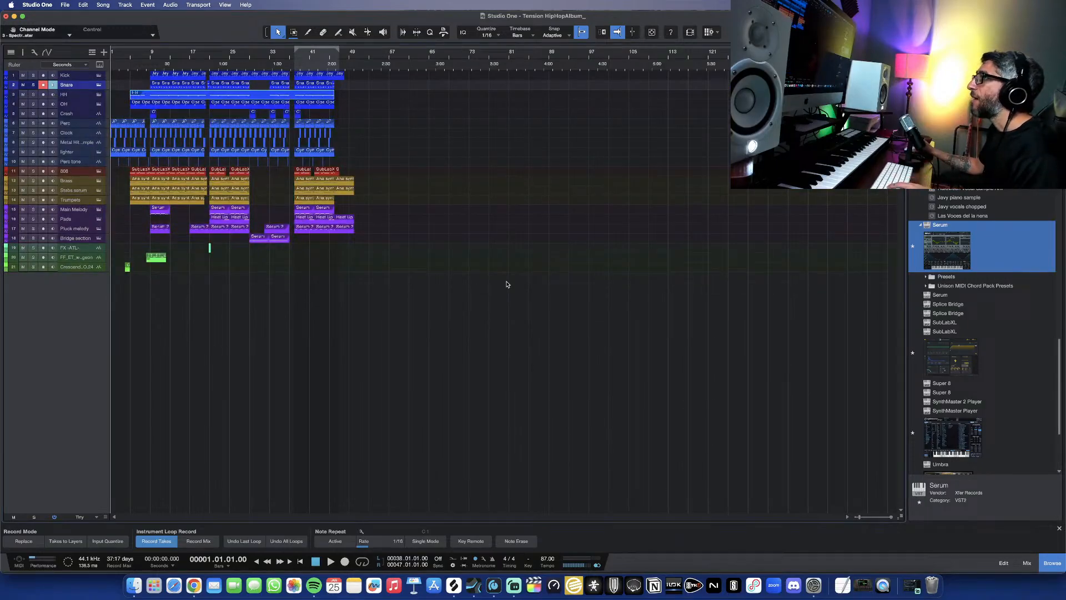